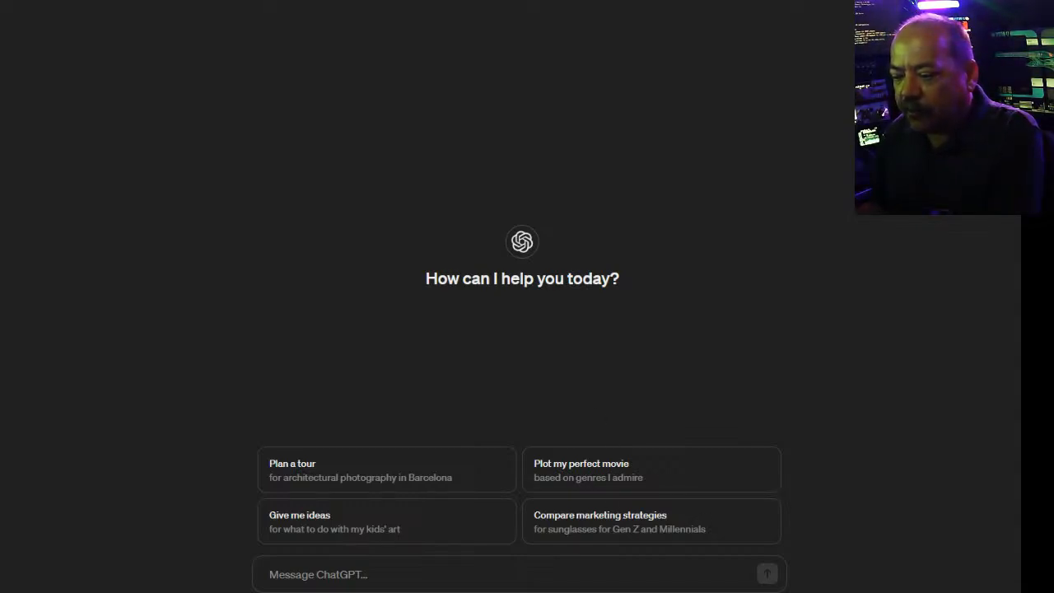
Start the prompt with "Make me a yoututbe discription for a video I made in the north georgia mountains about bike riding."
click(384, 570)
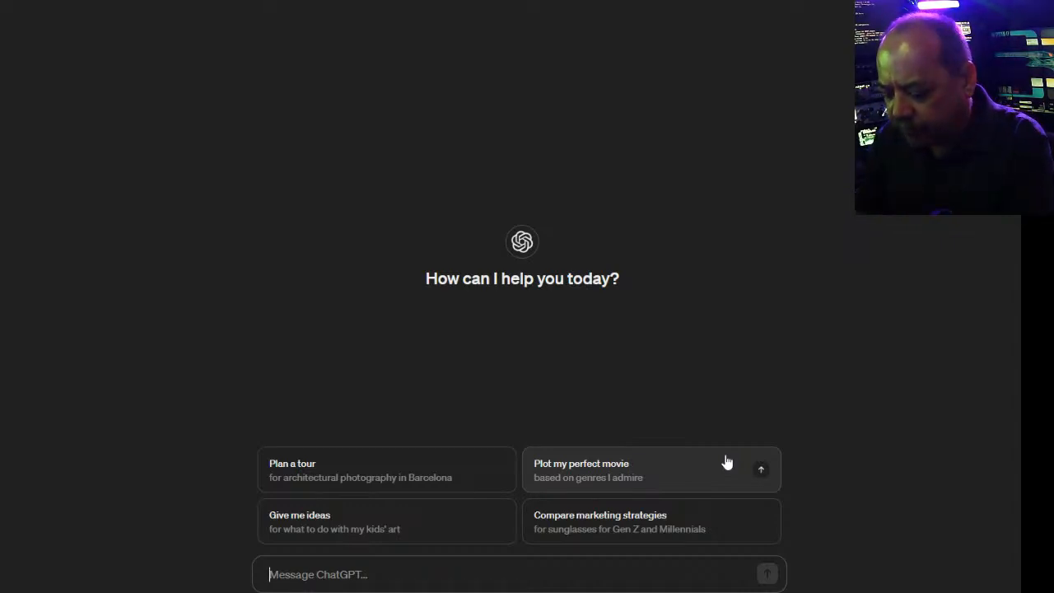
text(Make me a yo)
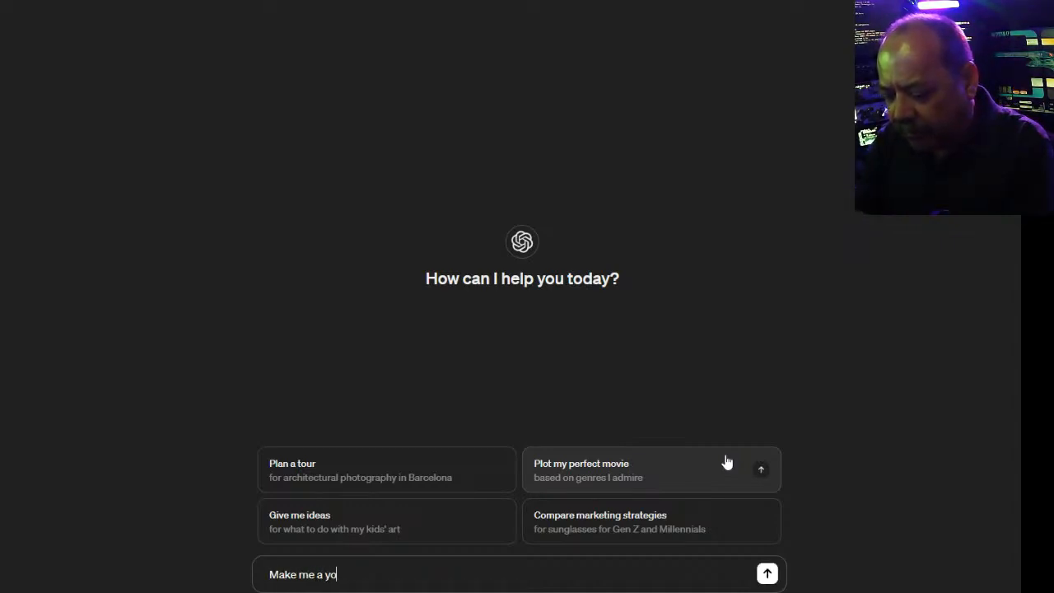
text(ututbe discri)
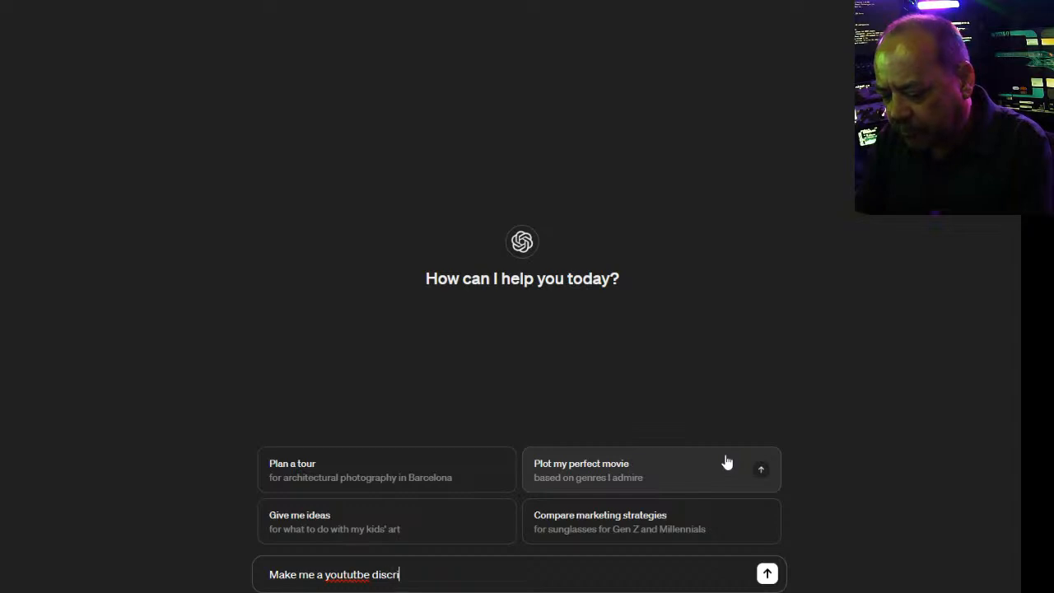
text(ption)
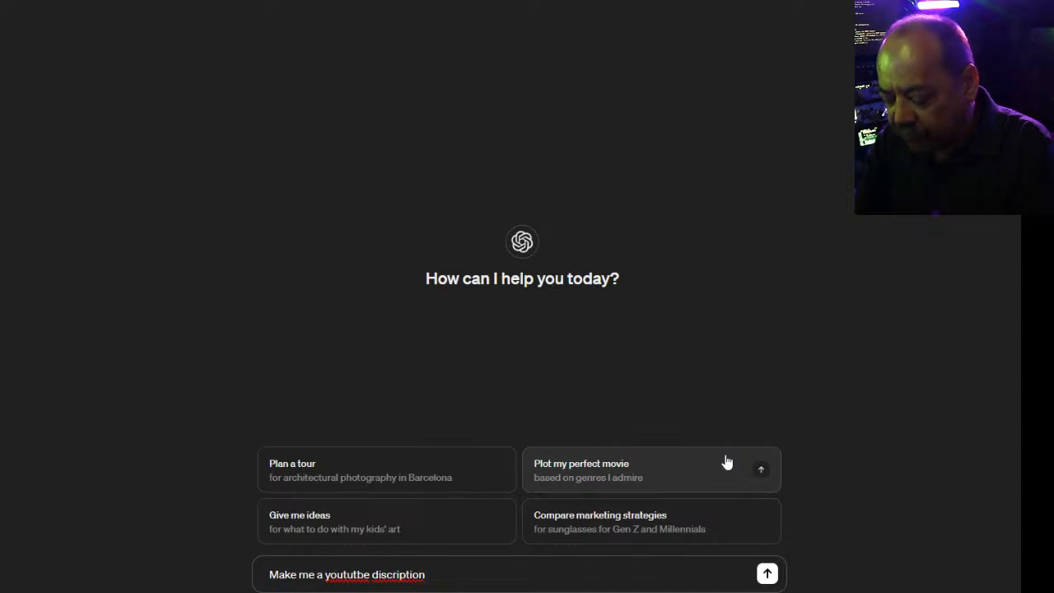
text(for a vido)
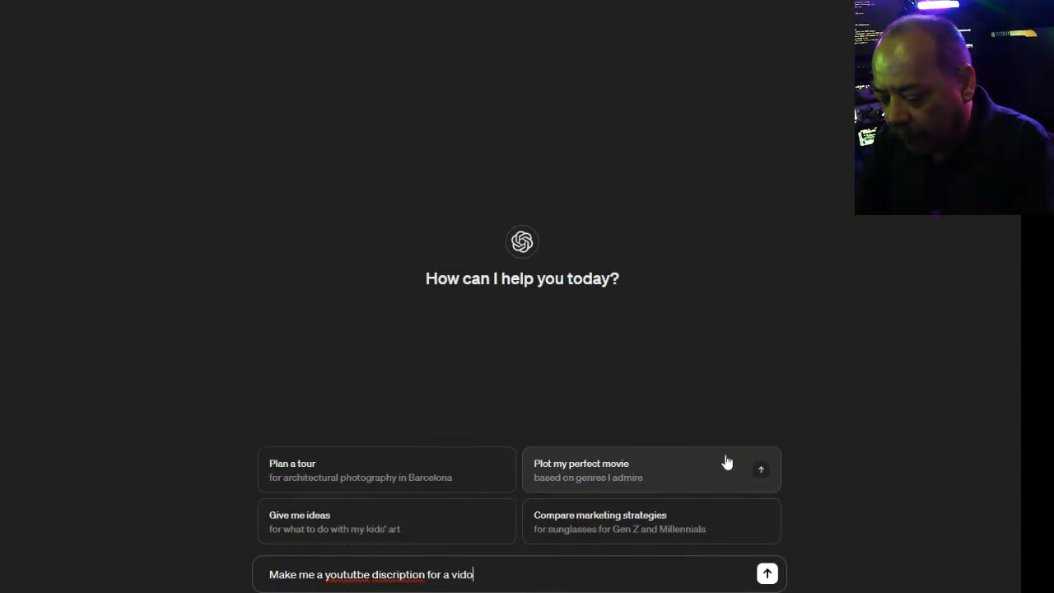
key(BackSpace)
text(eo I ma)
text(de )
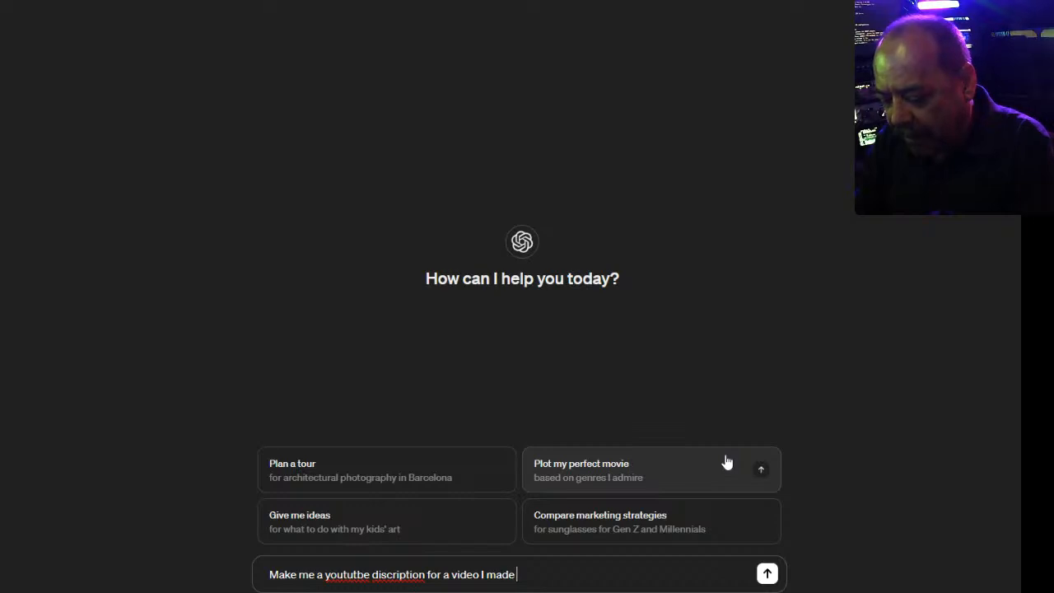
text(in the )
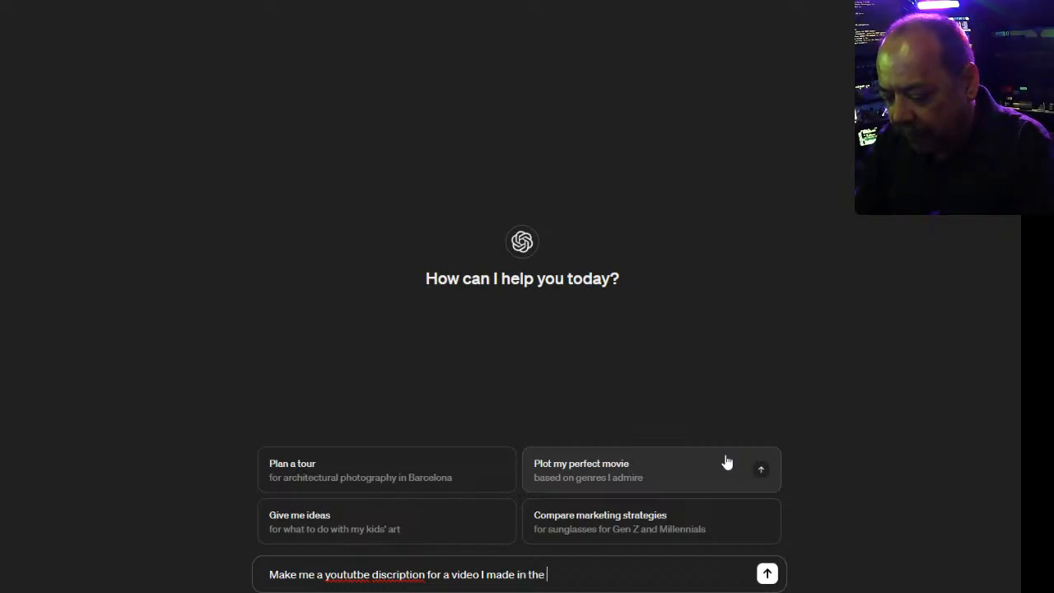
text(north geor)
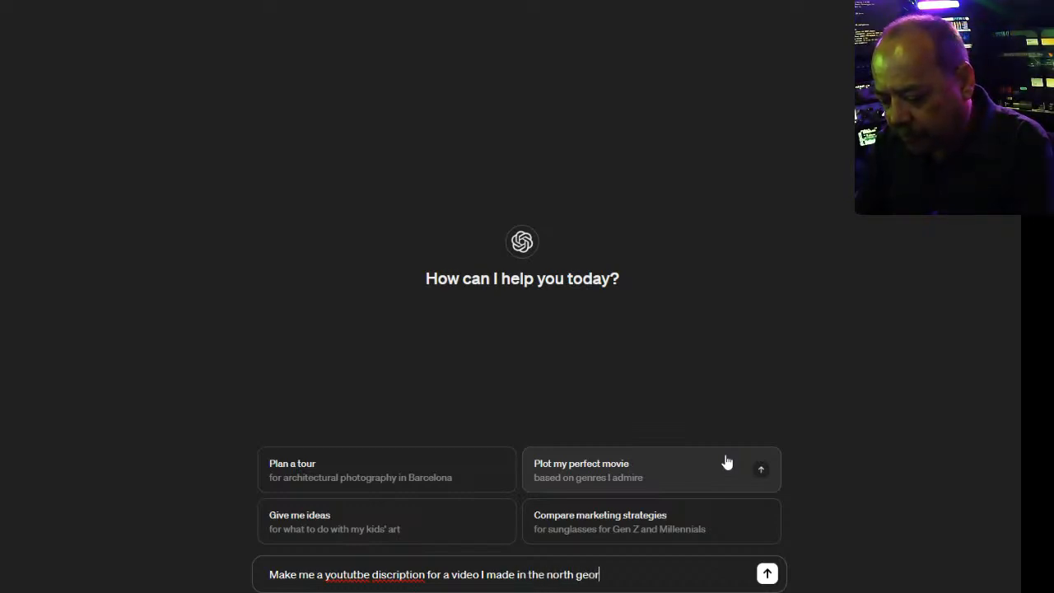
text(gia mountai)
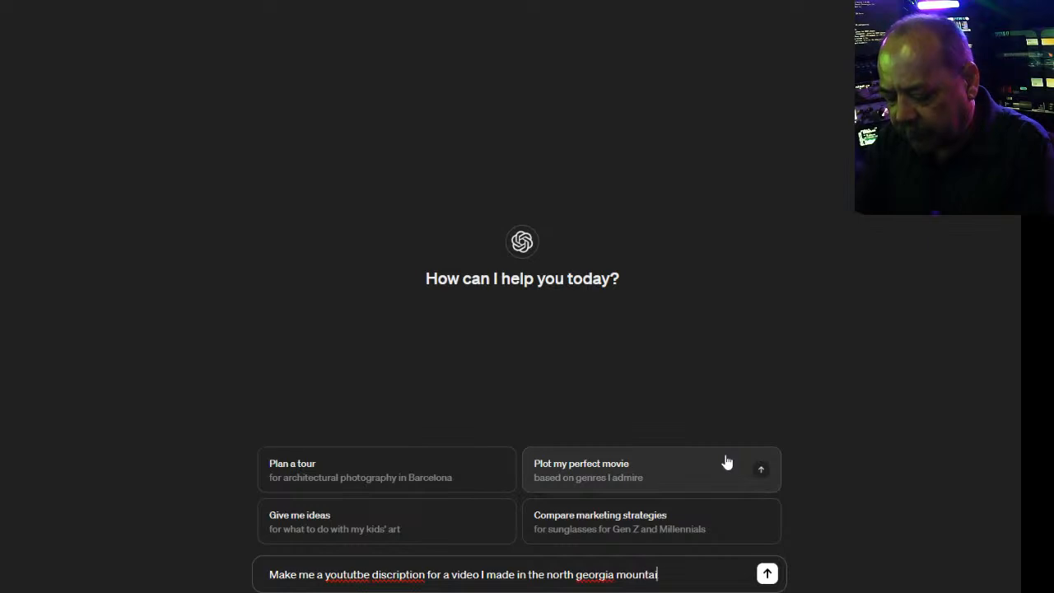
text(ns ab)
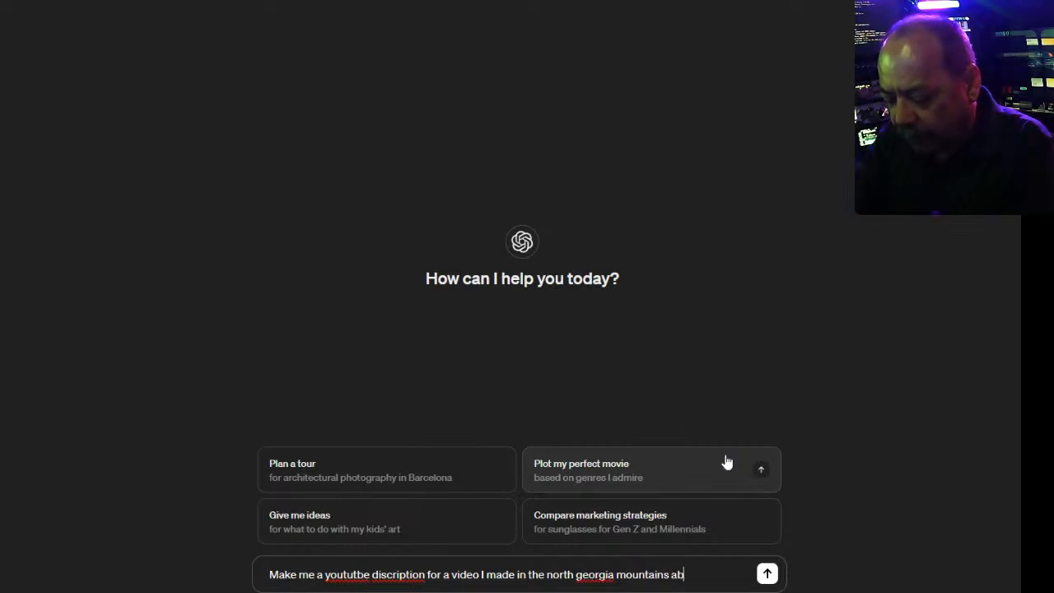
text(out bike riding)
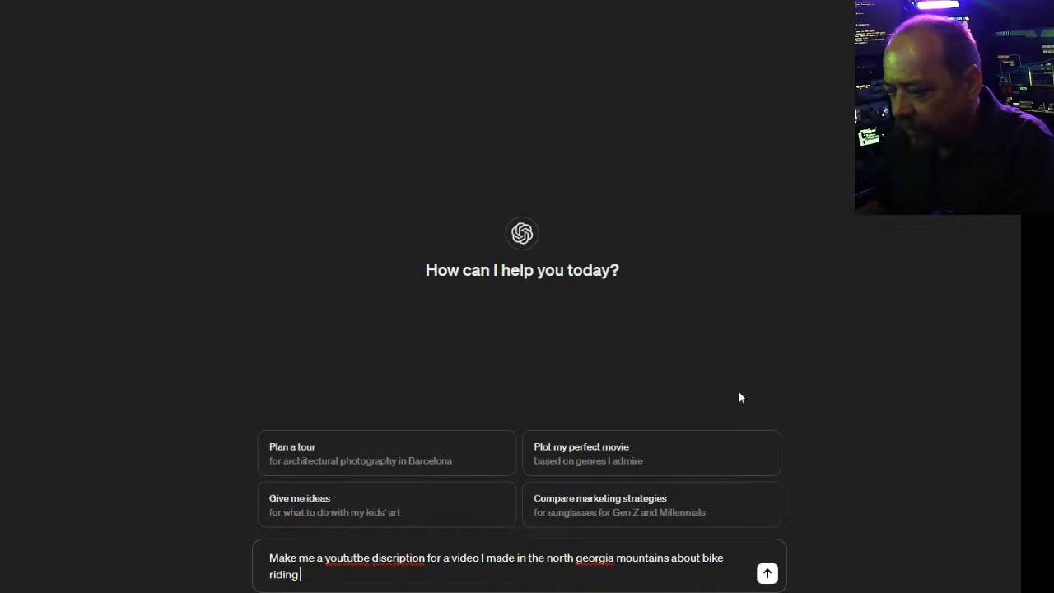
text(.)
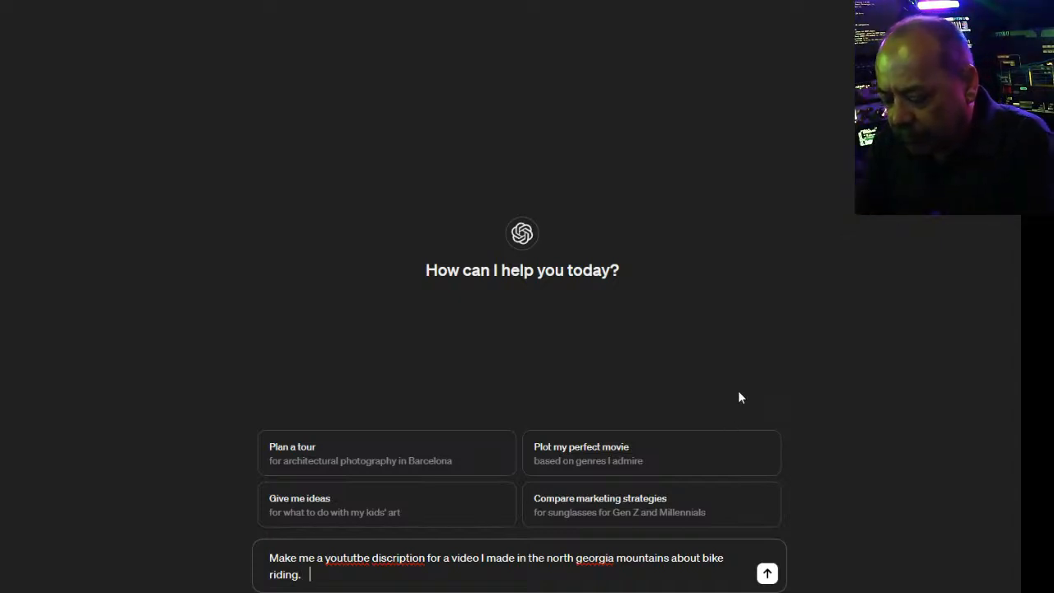
Add to the unsent prompt "The video includes local information and places to find trails. Use this for source material."
text(   The)
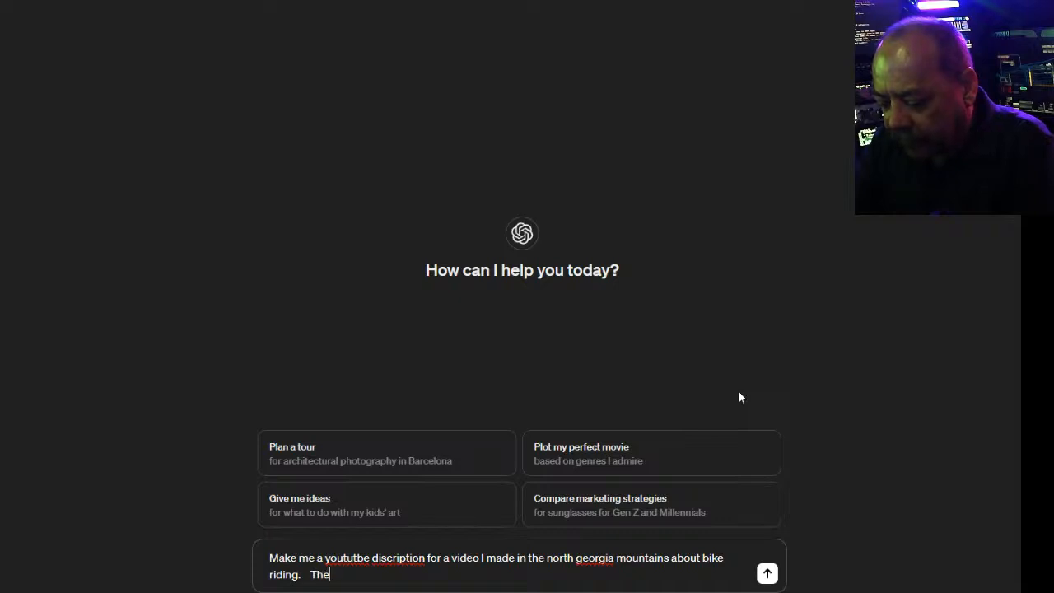
text( video includ)
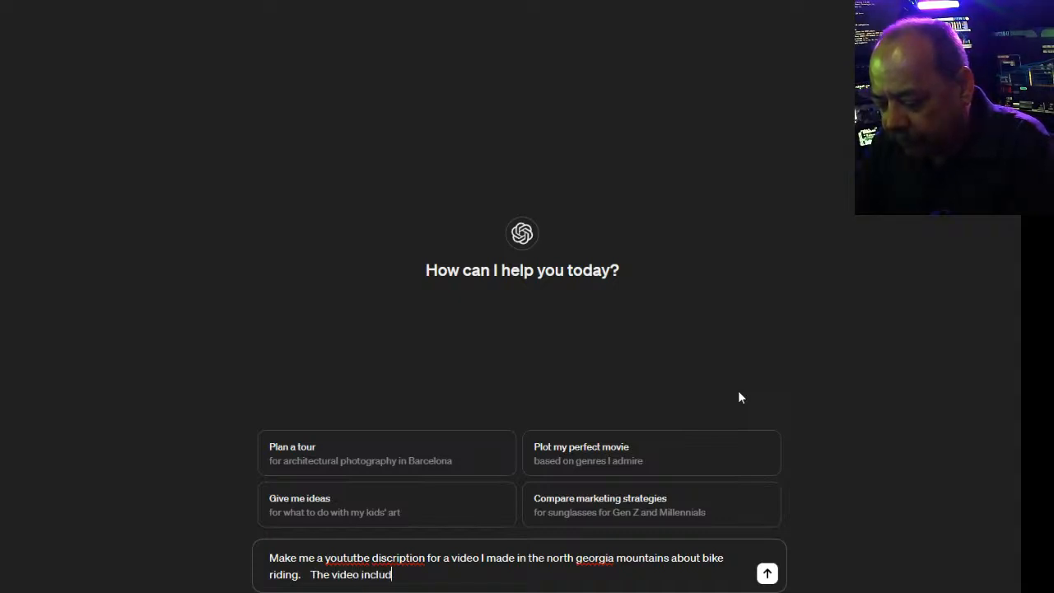
text(es local i)
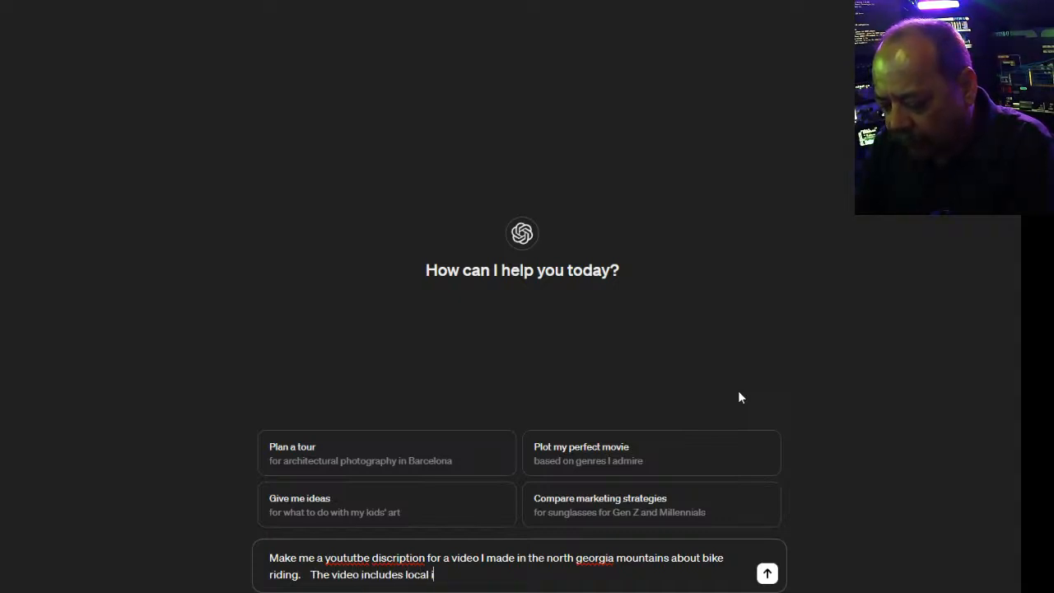
text(nformation and)
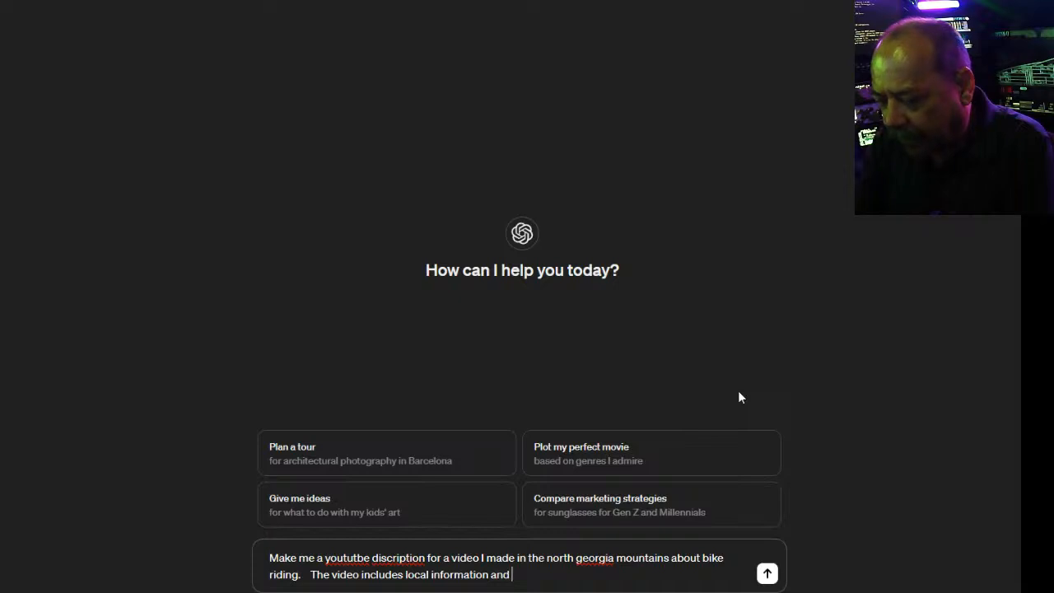
text( plac)
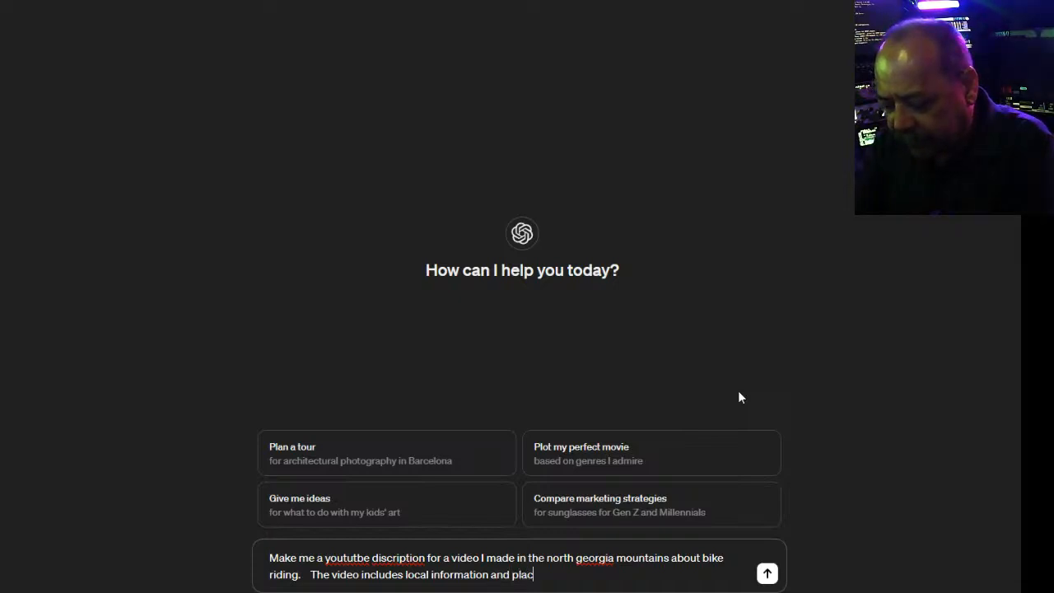
text(es to find trails.)
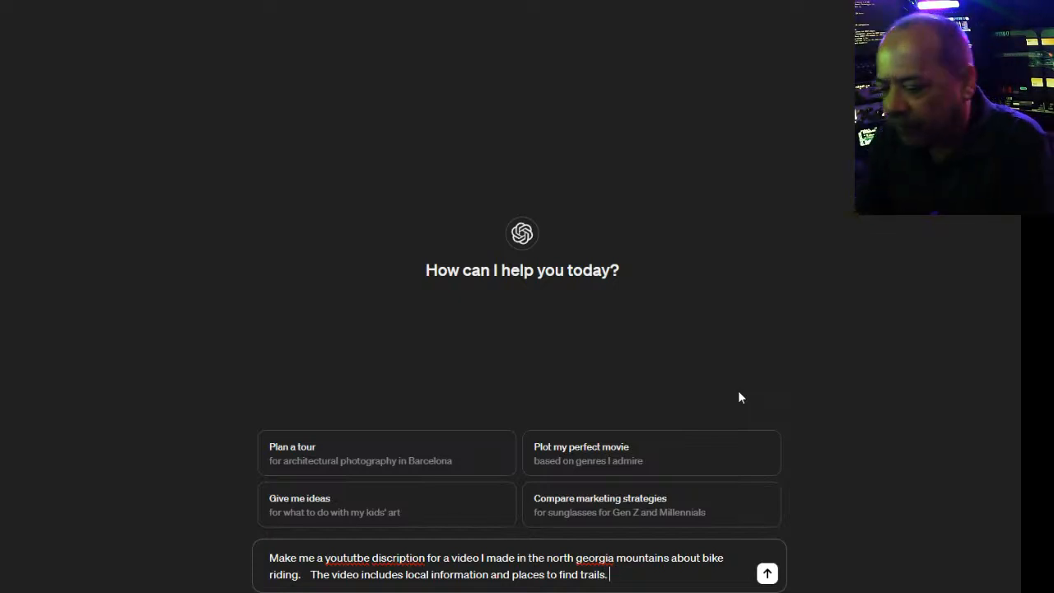
text(Use this fo)
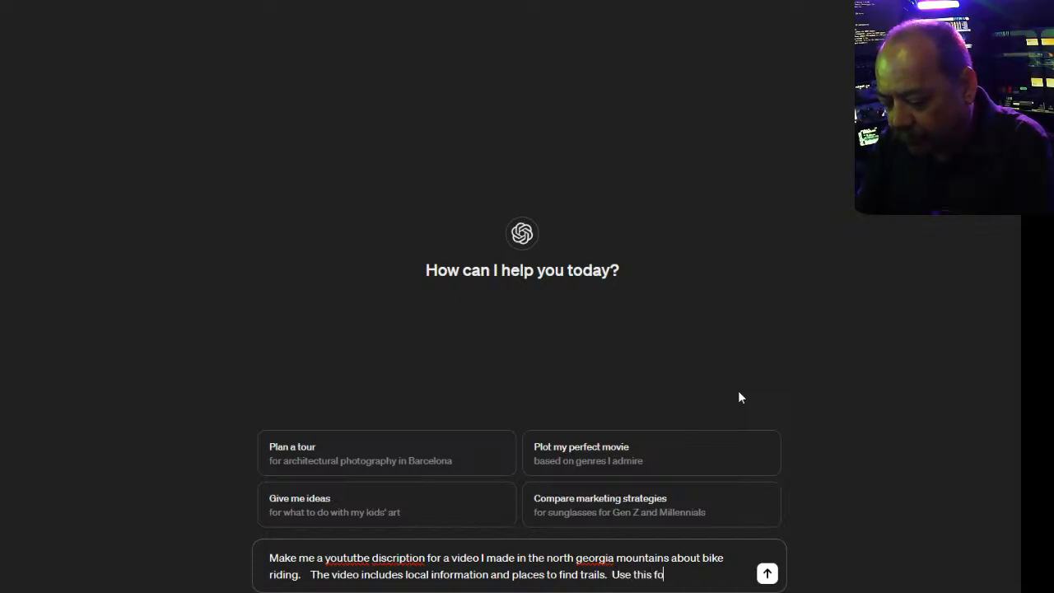
text(r source material.)
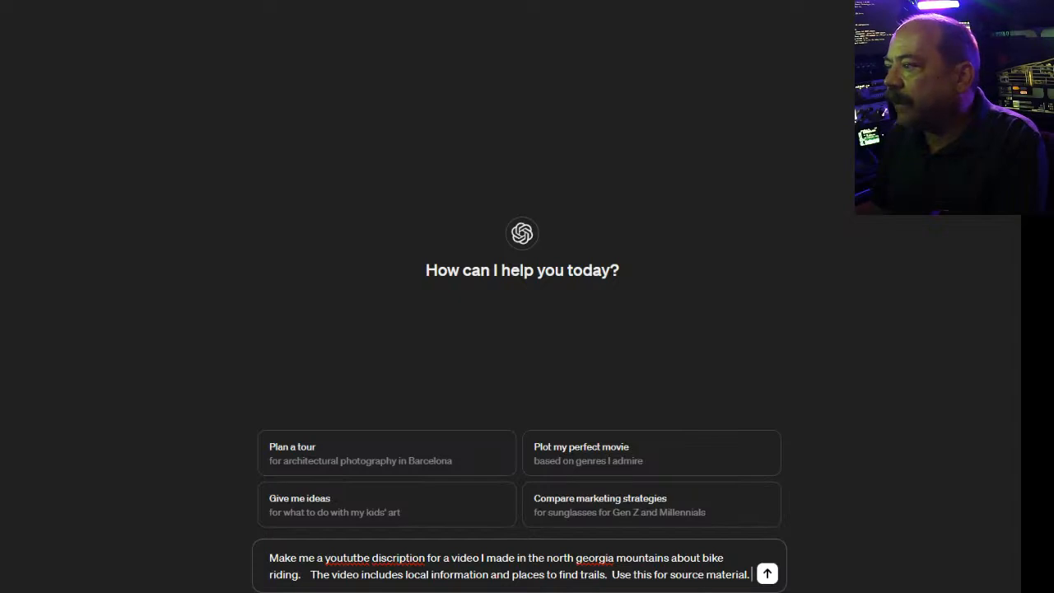
Search the web for "north georgia mountains bike riding trails" in a new browser tab
key(ctrl+t)
click(322, 26)
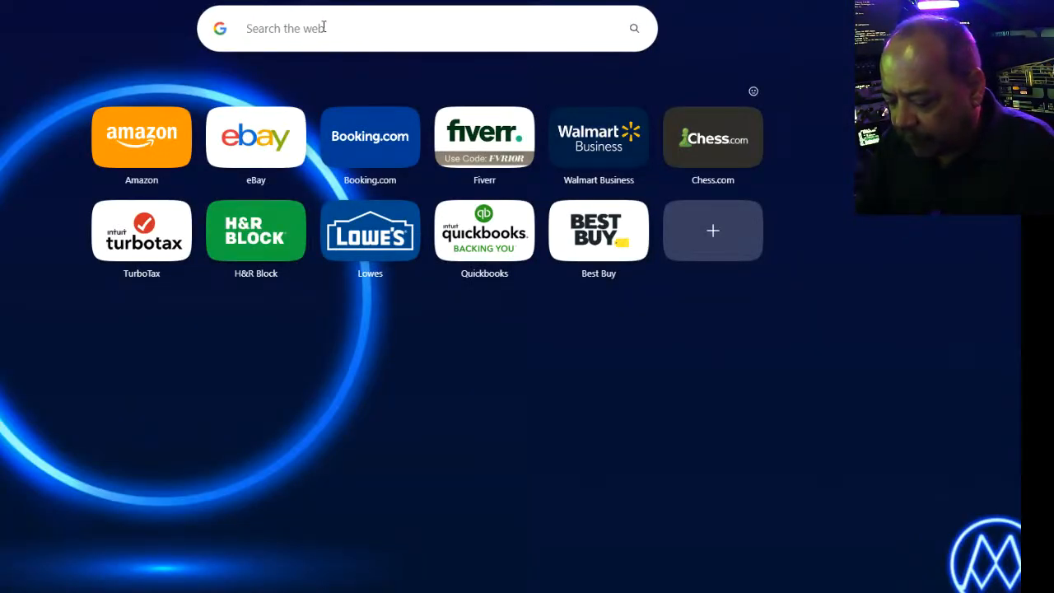
text(north georgia mountains)
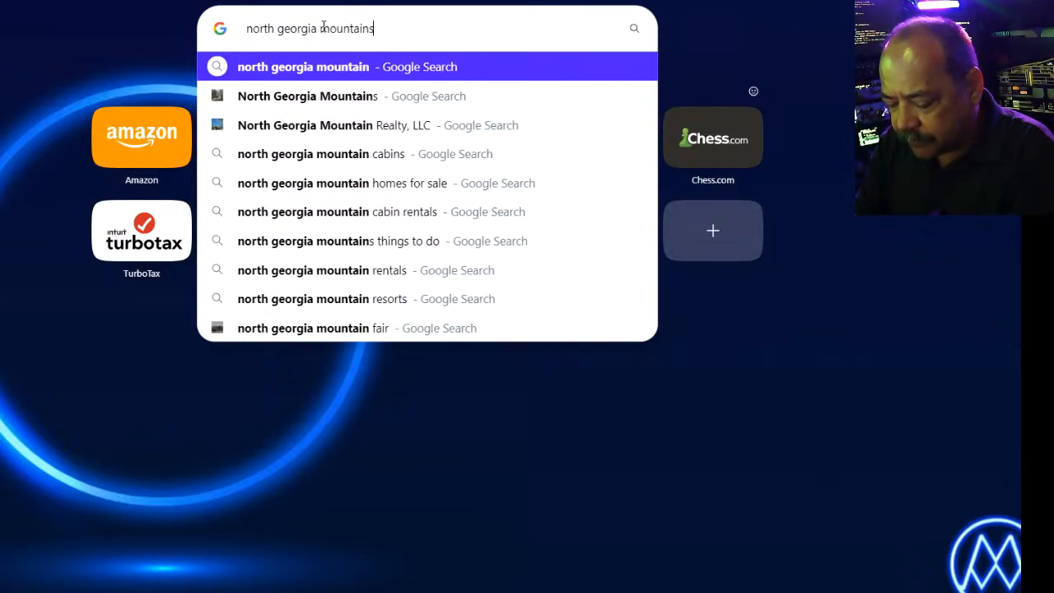
text( bike )
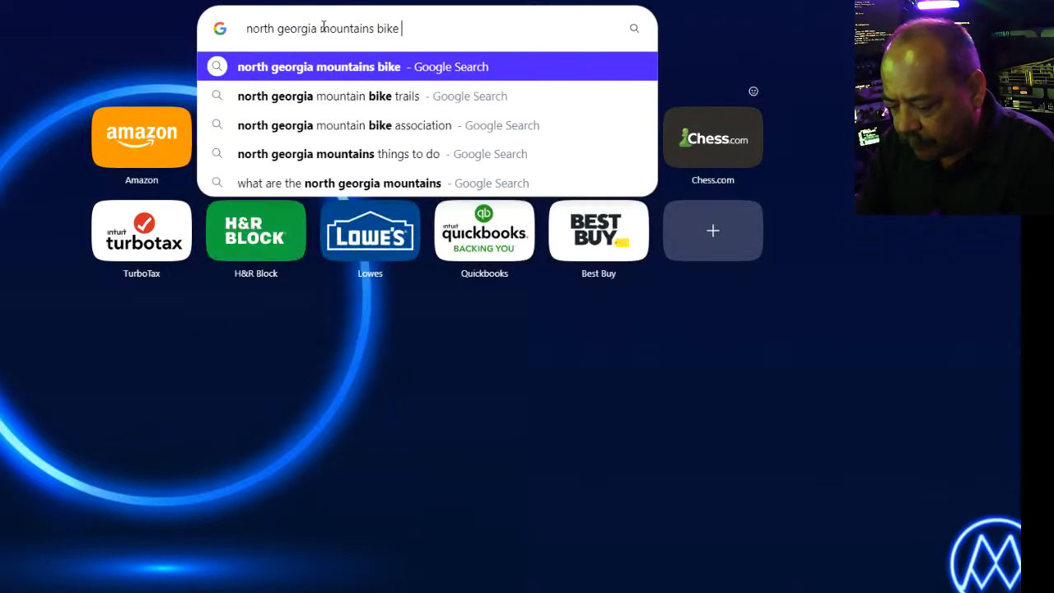
text(riding trails)
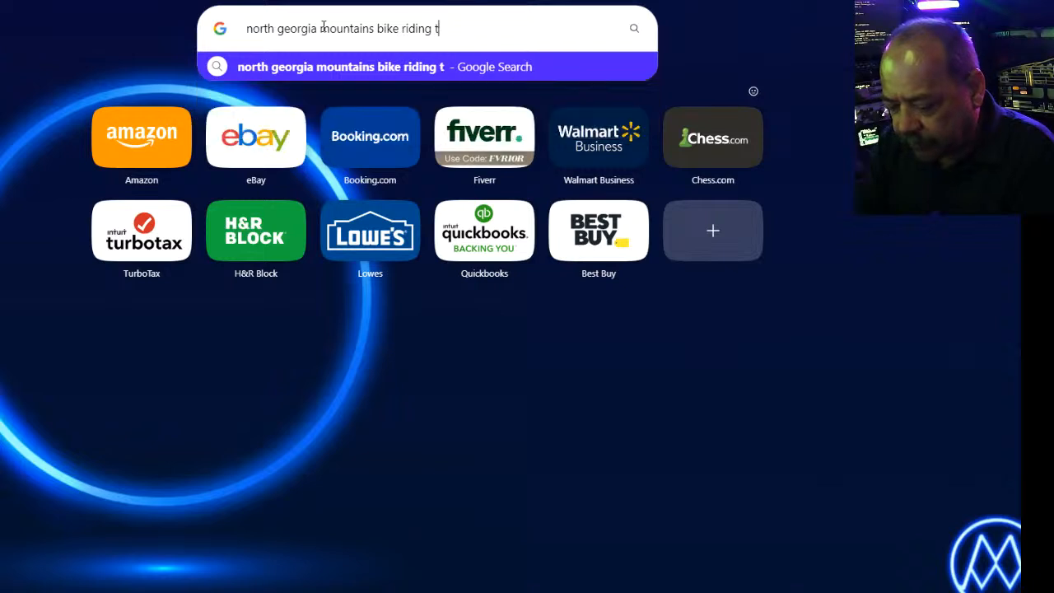
key(Return)
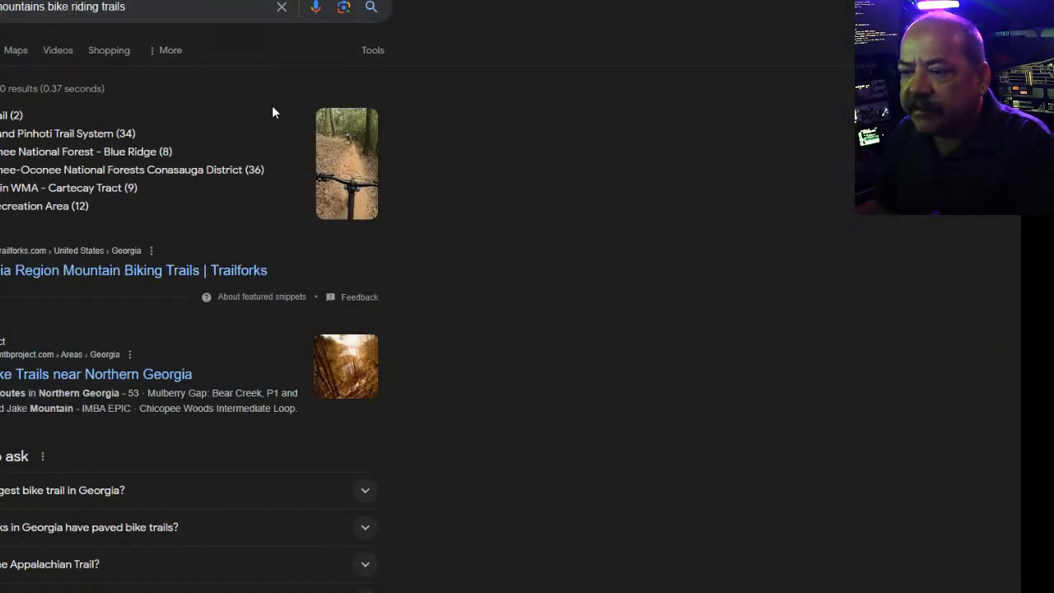
Look through the Trailforks page on North Georgia Region mountain biking trails and return to the search results
click(164, 274)
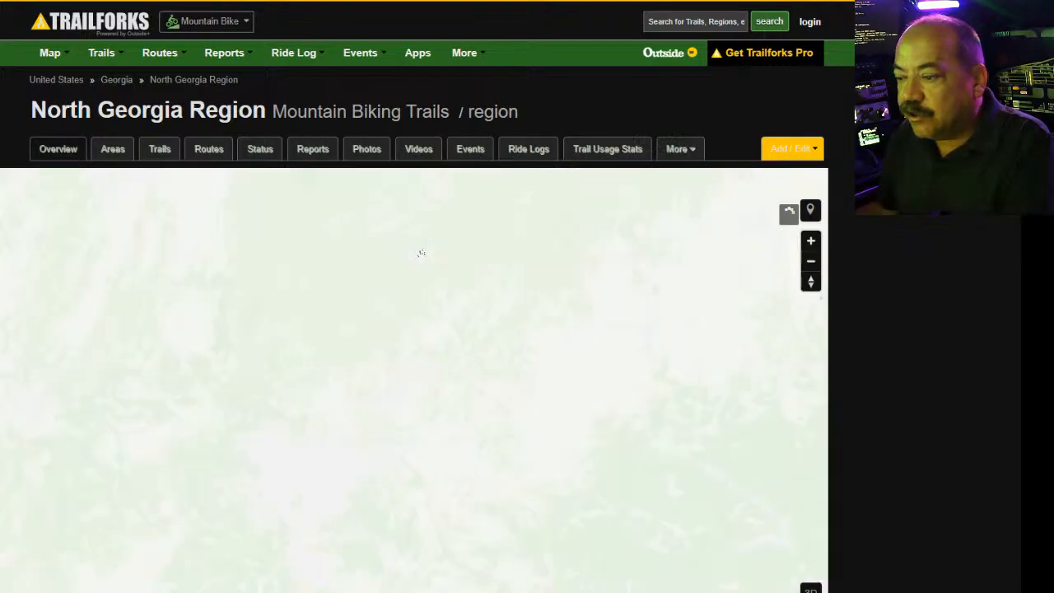
scroll(412, 329, down, 15)
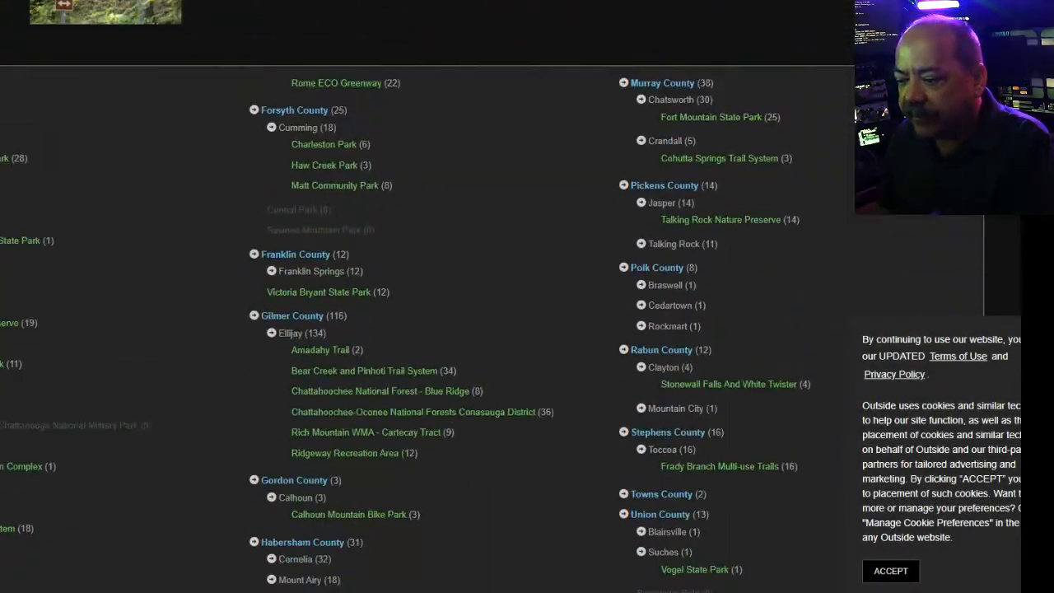
scroll(493, 329, up, 3)
key(alt+Left)
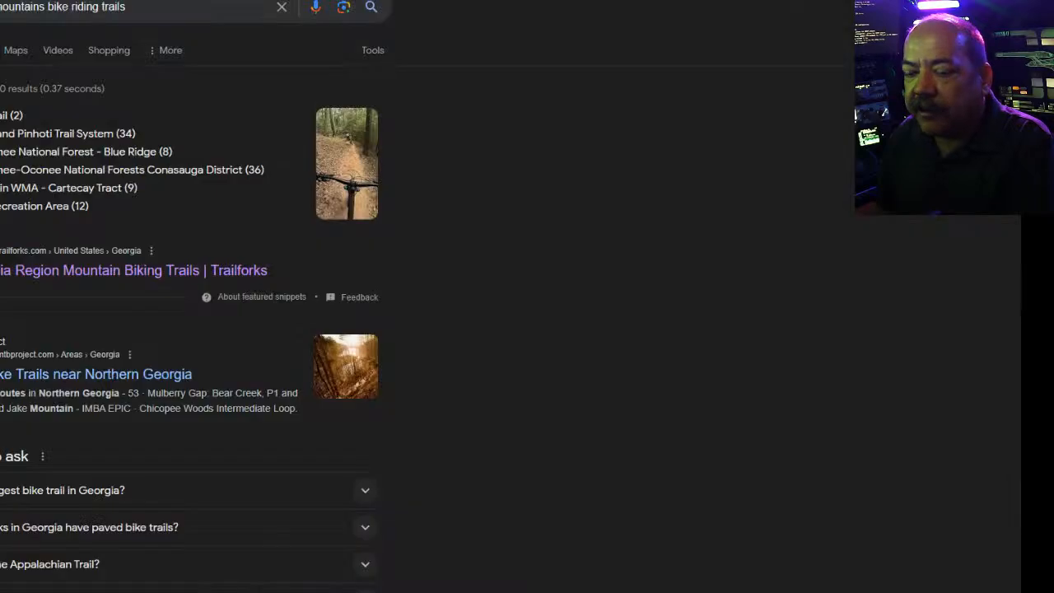
Look through the mtbproject.com page on bike trails near Northern Georgia and return to the search results
scroll(494, 289, down, 2)
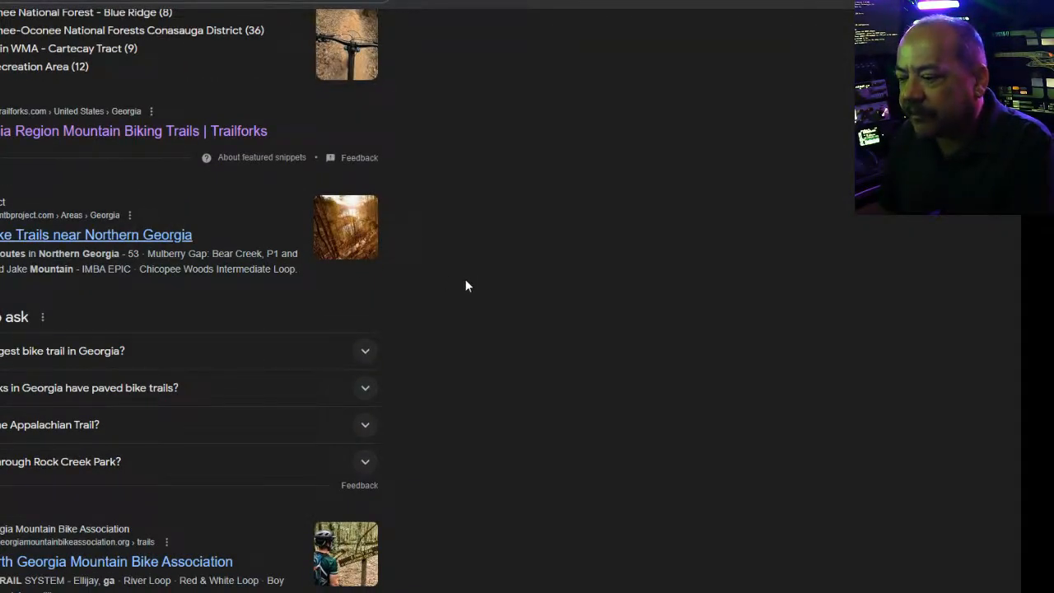
click(156, 235)
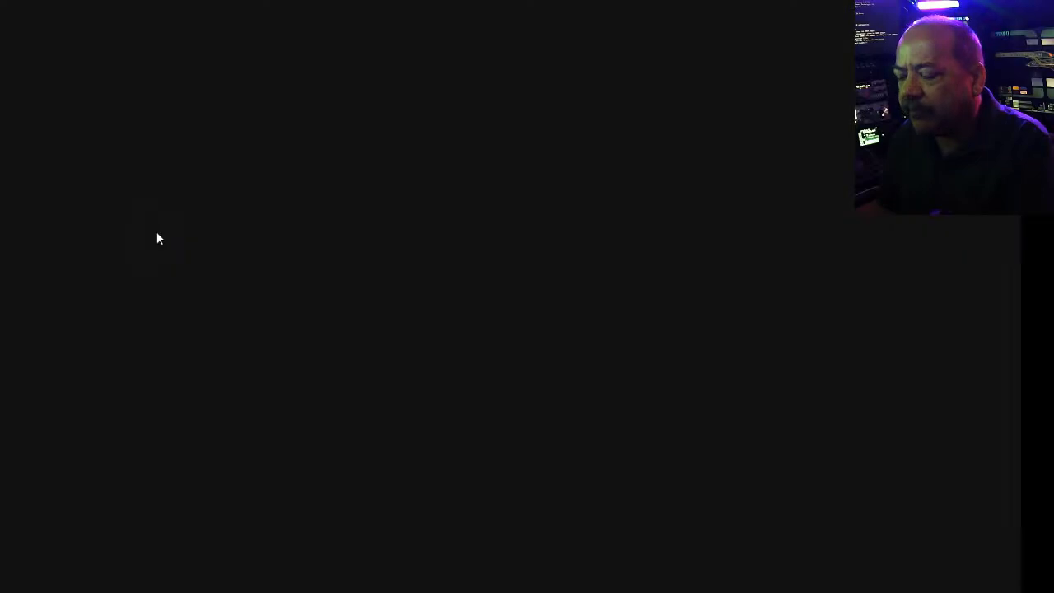
scroll(357, 279, down, 10)
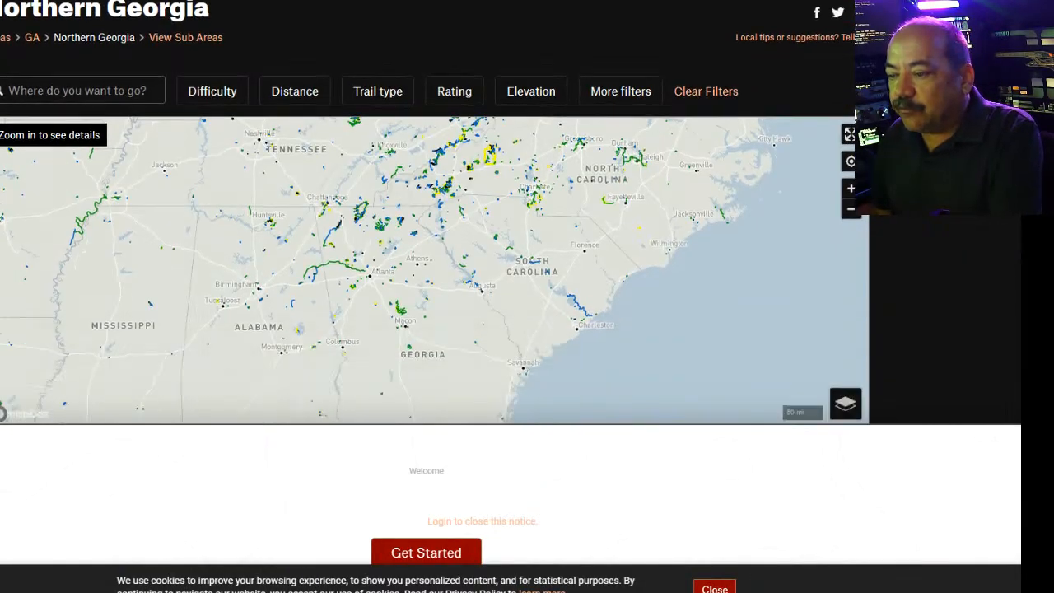
scroll(435, 212, down, 10)
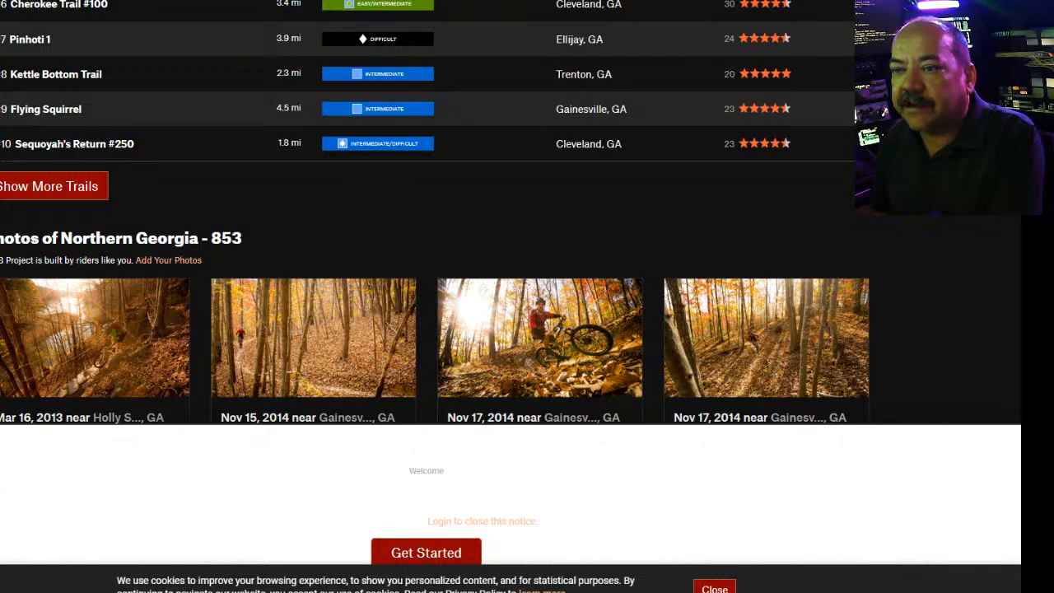
key(alt+Left)
Open the Blue Ridge Outdoors Magazine article on MTB trails in the North Georgia Mountains and dismiss its newsletter sign-up
scroll(515, 309, down, 1)
scroll(515, 310, down, 5)
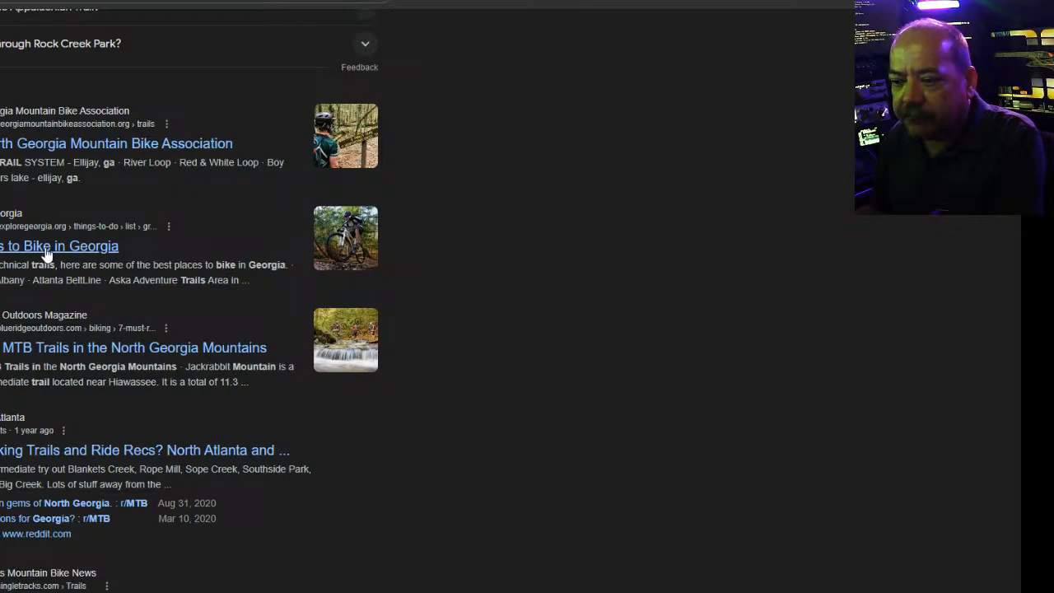
click(65, 351)
scroll(453, 352, down, 10)
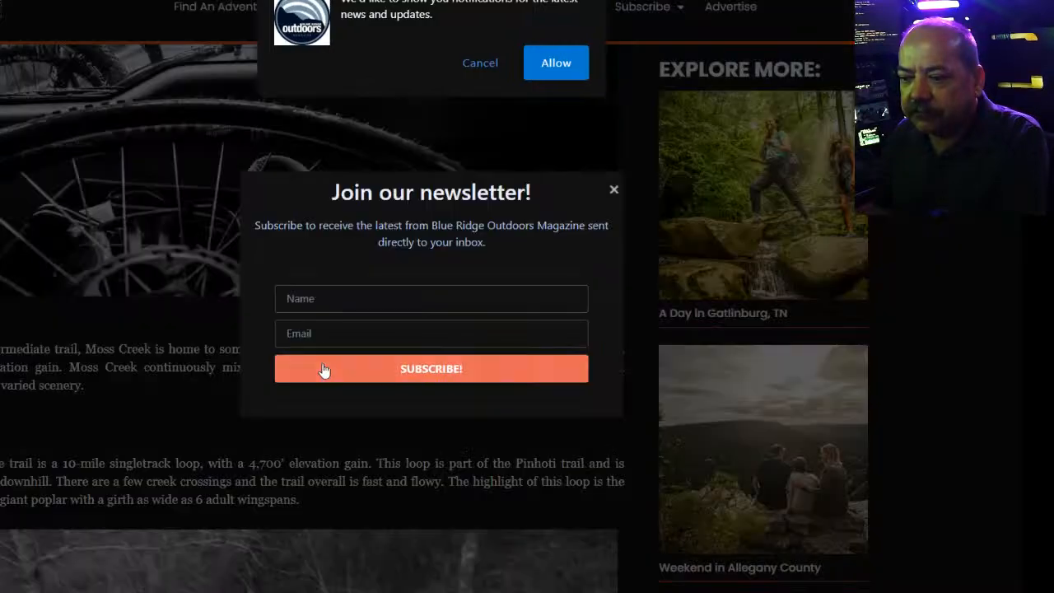
click(614, 194)
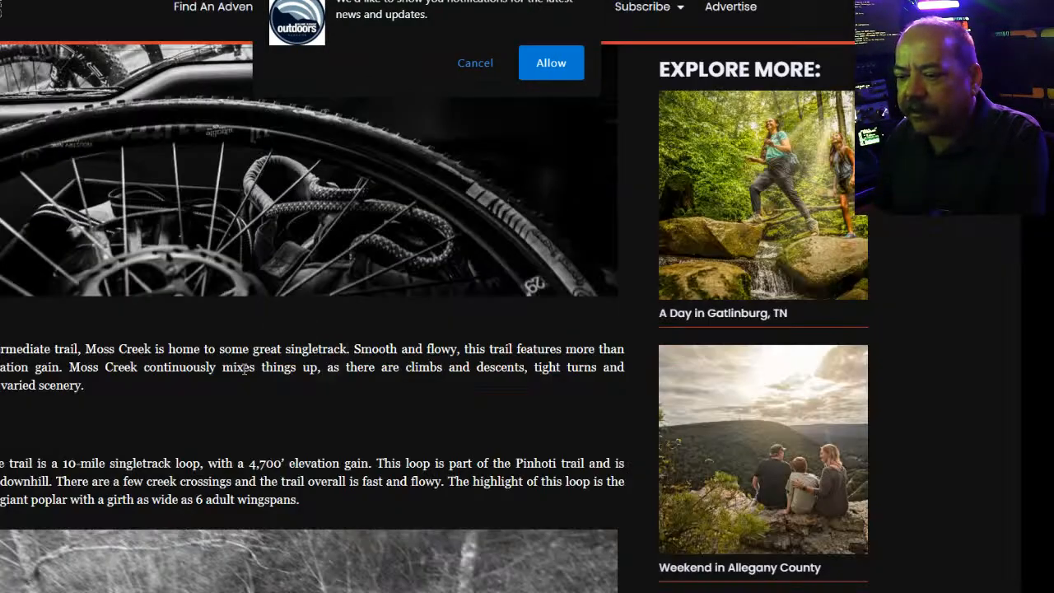
Copy the article text from the opening North Georgia Mountains quote through the end of the Mountaintown Creek section
scroll(239, 364, up, 8)
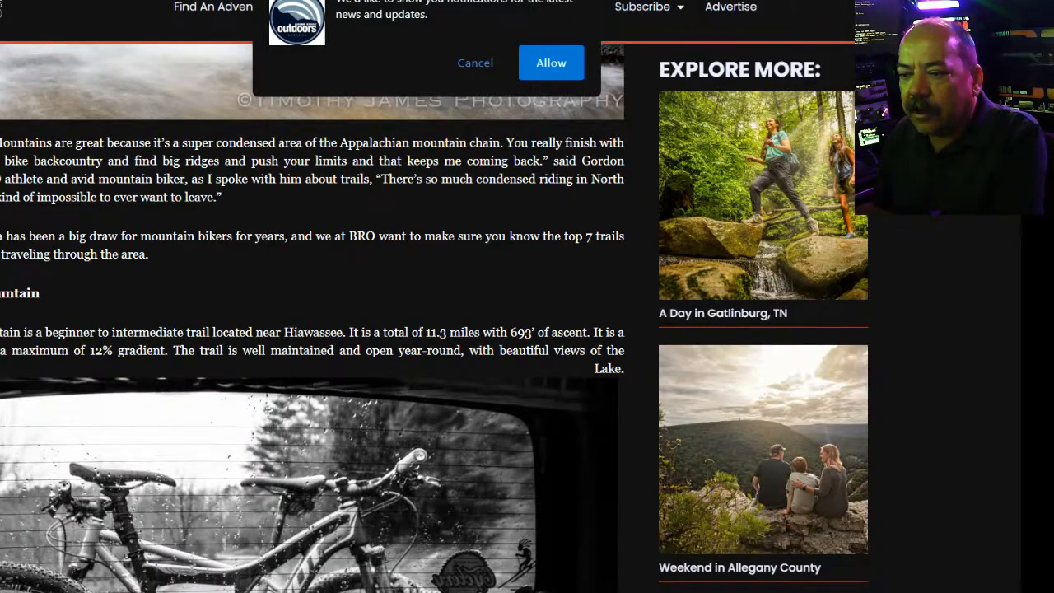
drag(2, 143, 586, 355)
scroll(120, 365, down, 3)
scroll(121, 371, down, 15)
scroll(120, 369, down, 10)
scroll(120, 370, down, 10)
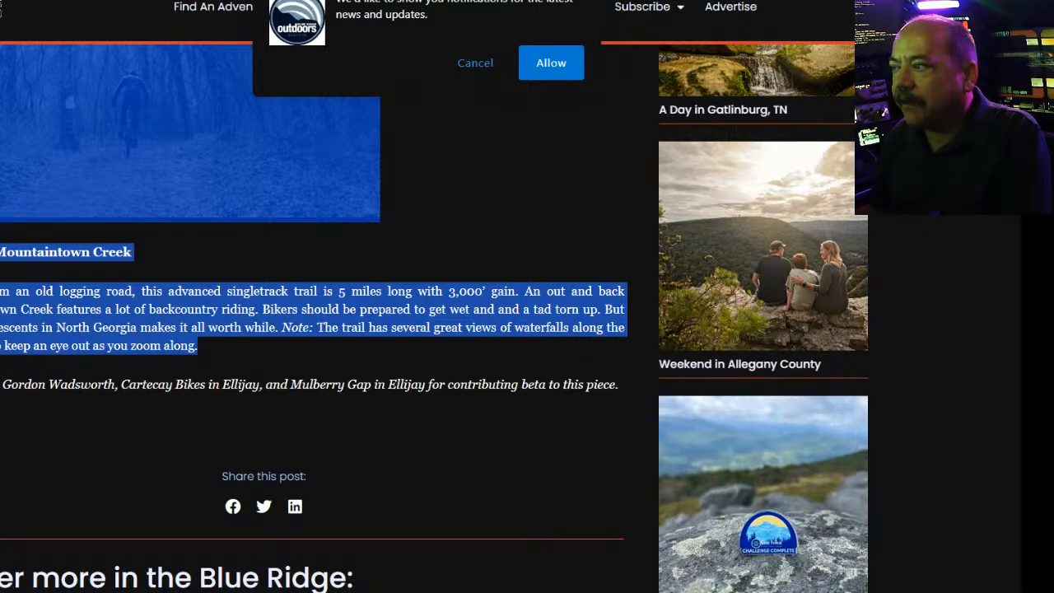
Switch to ChatGPT, paste the copied trail article after the YouTube description prompt as source material, and submit it
click(626, 1)
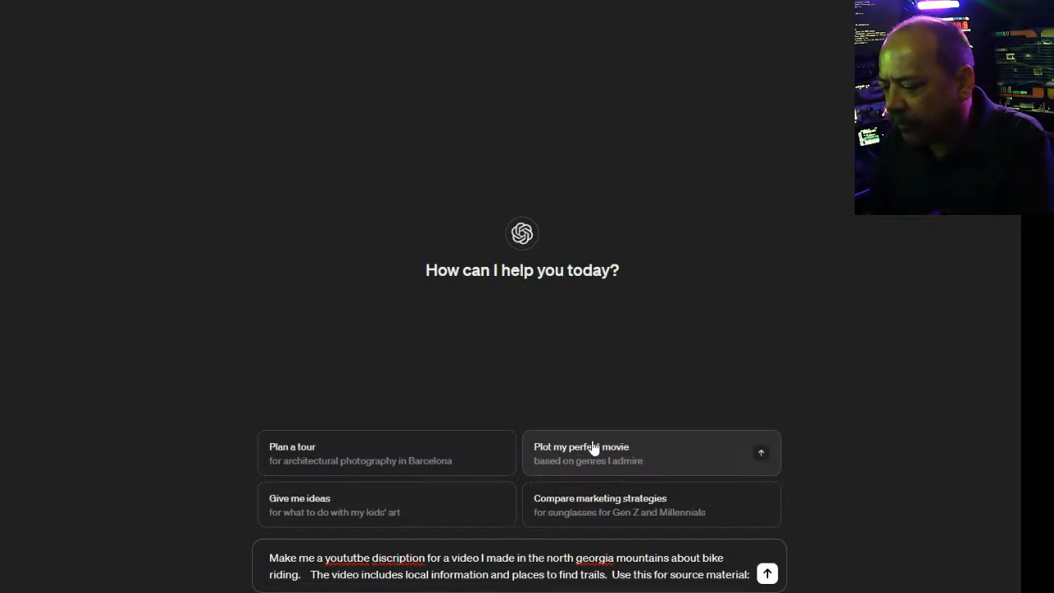
text(MTB3  Pinhoti Trail: Mountaintown Creek  Transformed from an old logging road, this advanced singletrack trail is 5 miles long with 3,000' gain. An out and back trail, Mountaintown Creek features a lot of backcountry riding. Bikers should be prepared to get wet and and a tad torn up. But one of the best descents in North Georgia makes it all worth while. Note: The trail has several great views of waterfalls along the way, so be sure to keep an eye out as you zoom along.)
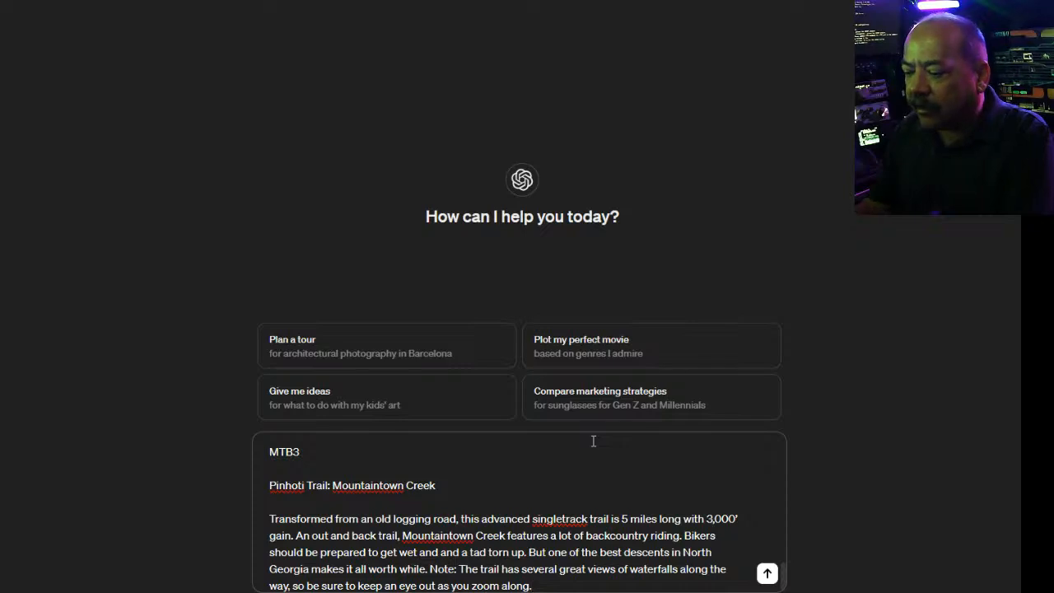
key(Return)
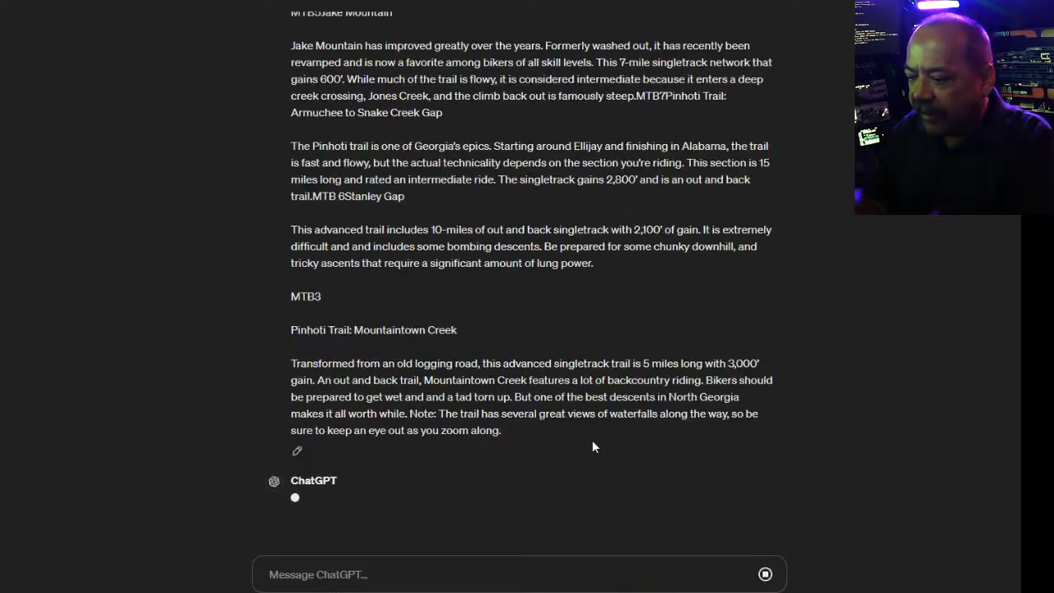
Review the submitted prompt and examine the generated video title and the beginning of the reply
scroll(592, 440, up, 6)
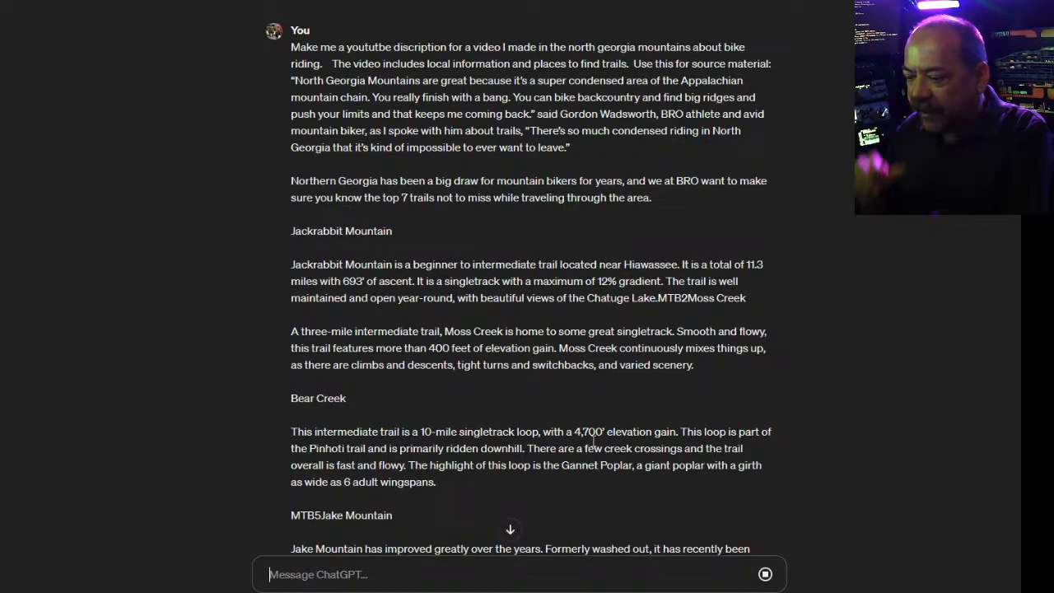
scroll(867, 514, down, 12)
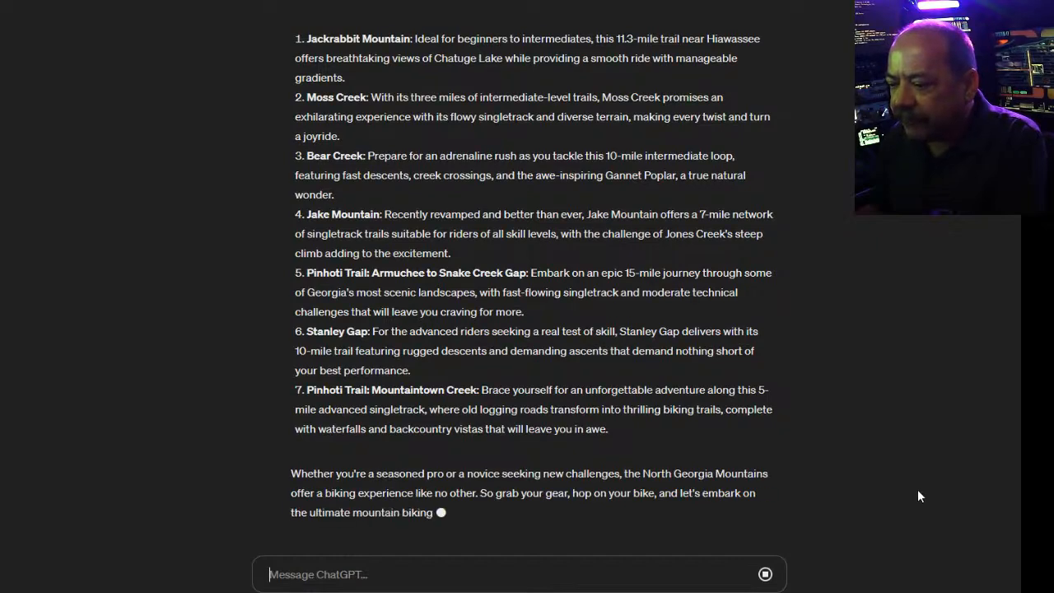
scroll(919, 495, up, 4)
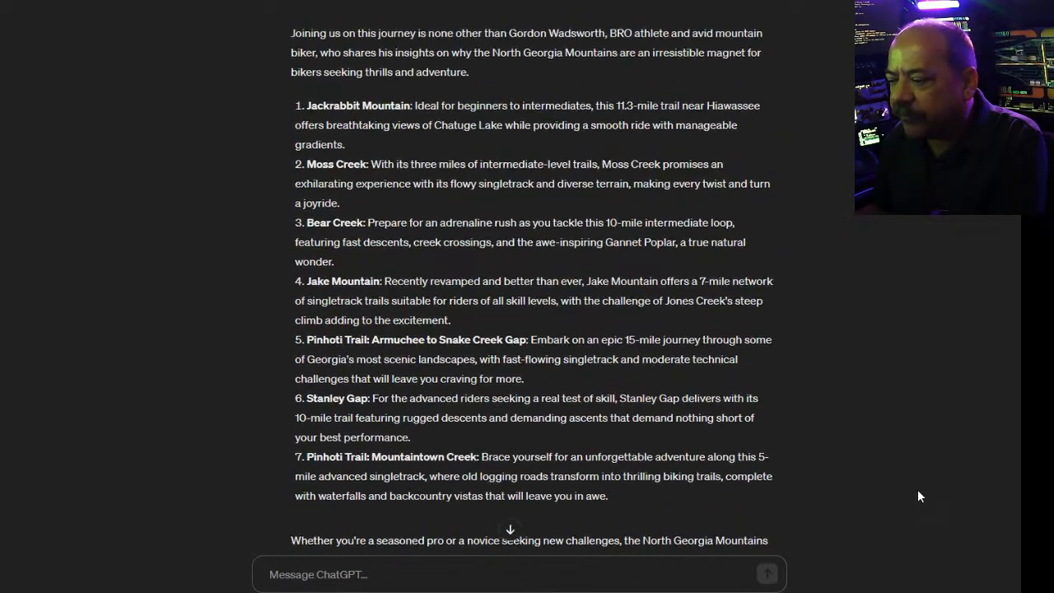
drag(320, 86, 443, 92)
click(442, 98)
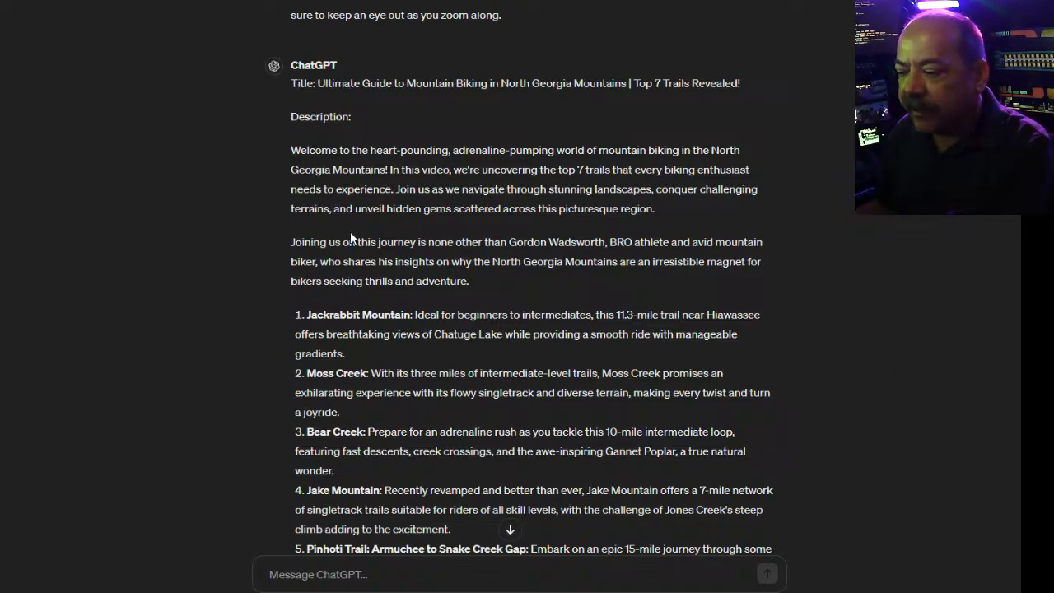
drag(319, 83, 751, 95)
click(751, 94)
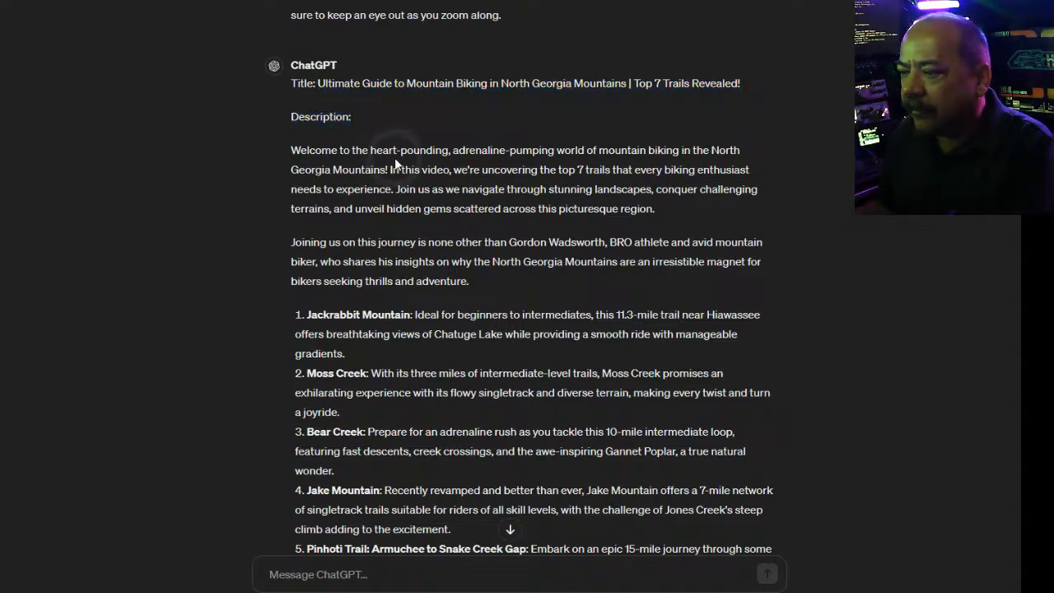
Read through the generated description, from the welcome paragraph and trail list to the subscribe reminder and hashtags
drag(300, 152, 574, 304)
scroll(574, 247, down, 3)
click(401, 227)
drag(416, 224, 574, 361)
click(576, 358)
scroll(502, 346, down, 2)
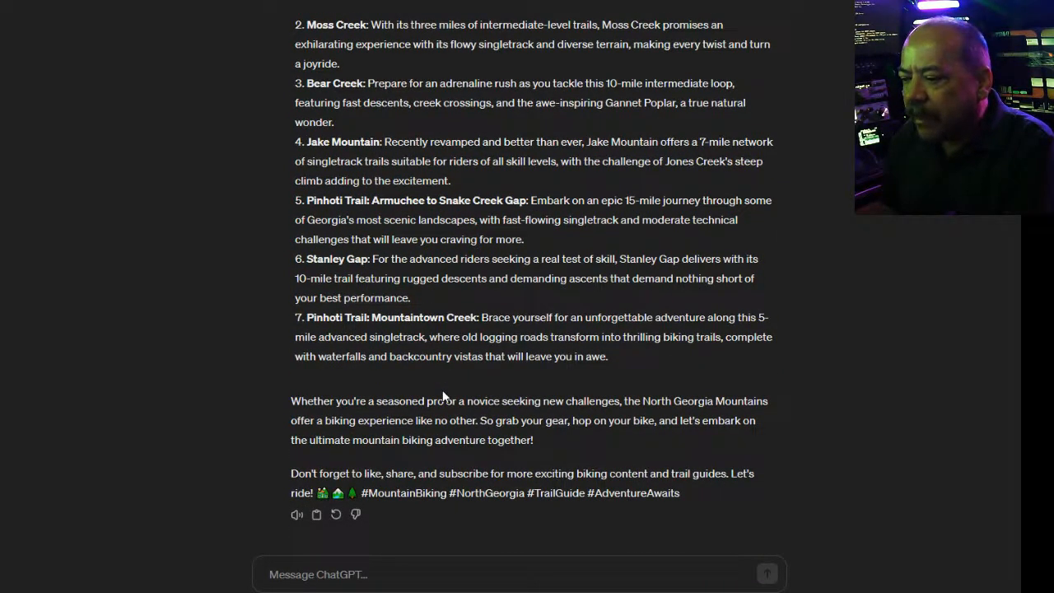
click(507, 475)
drag(302, 472, 487, 476)
drag(360, 493, 702, 504)
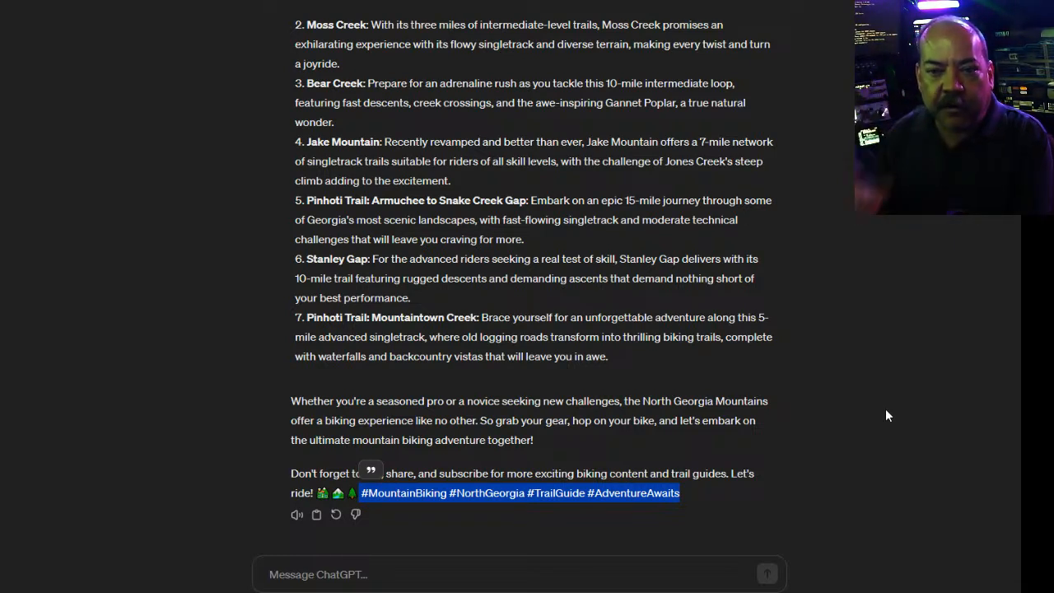
Submit the follow-up prompt "using that discription generate me a set of comma seperated keywords for this video"
click(369, 571)
text(using )
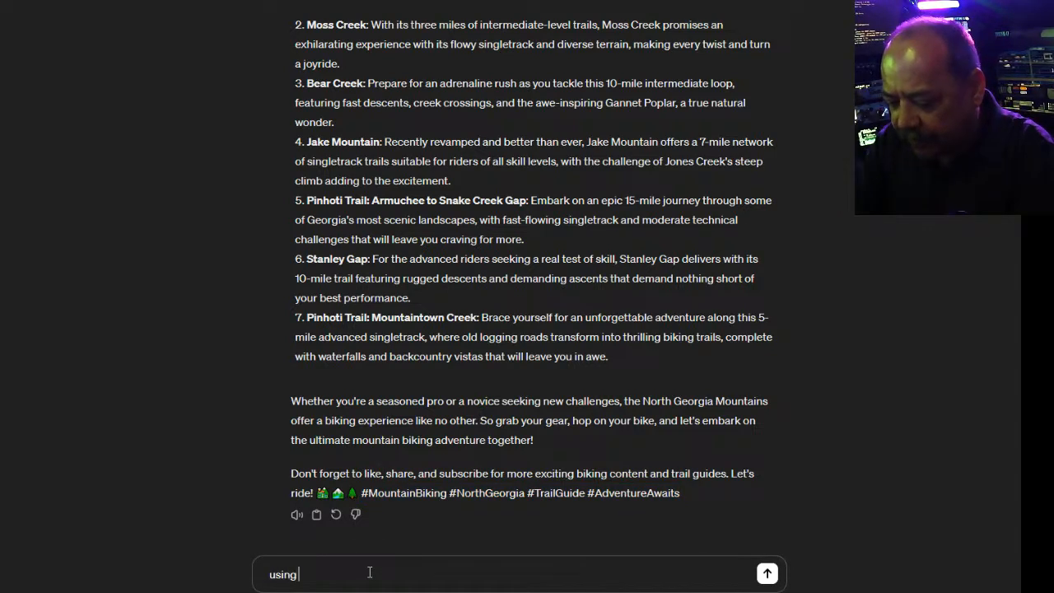
text(that discrip)
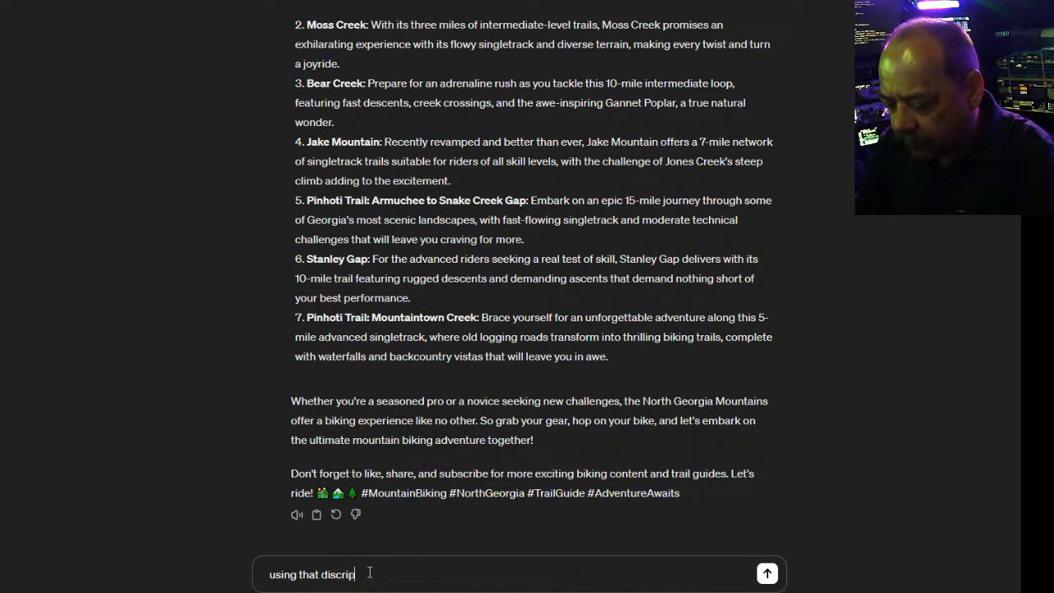
text(tion ge)
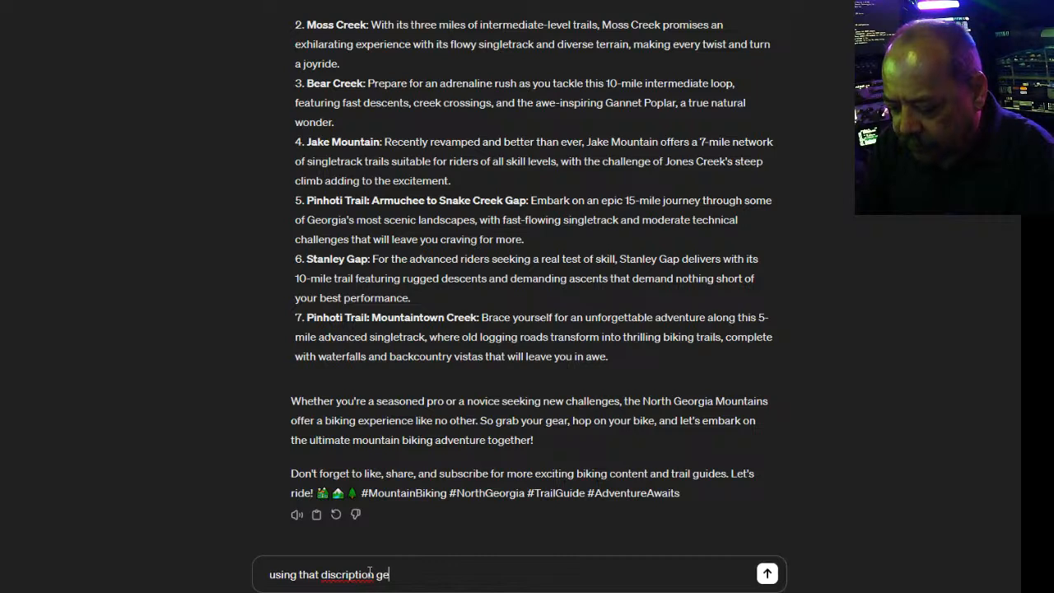
text(nerate me a se)
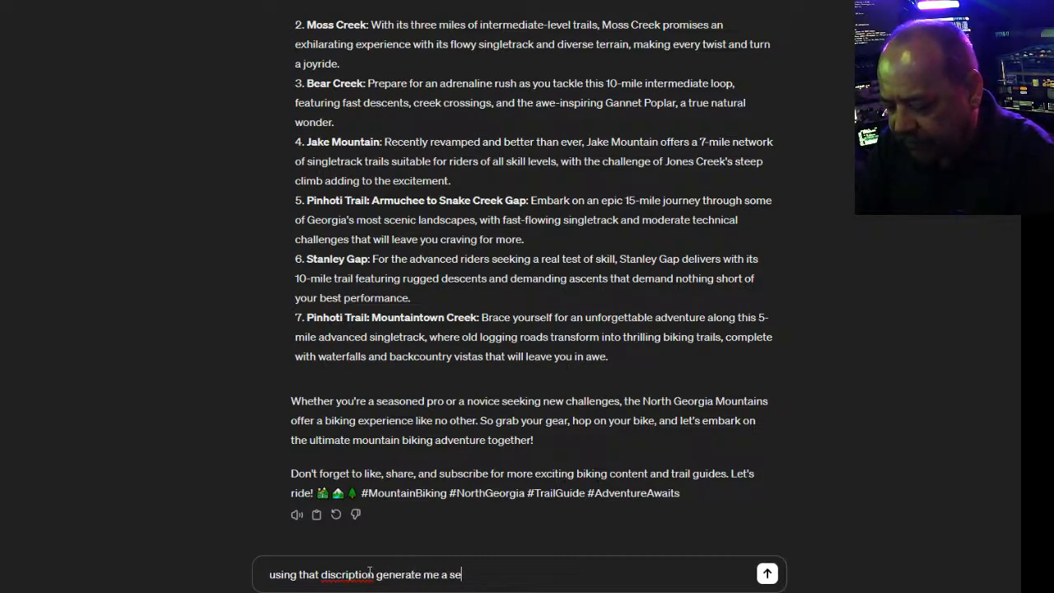
text(t of comma )
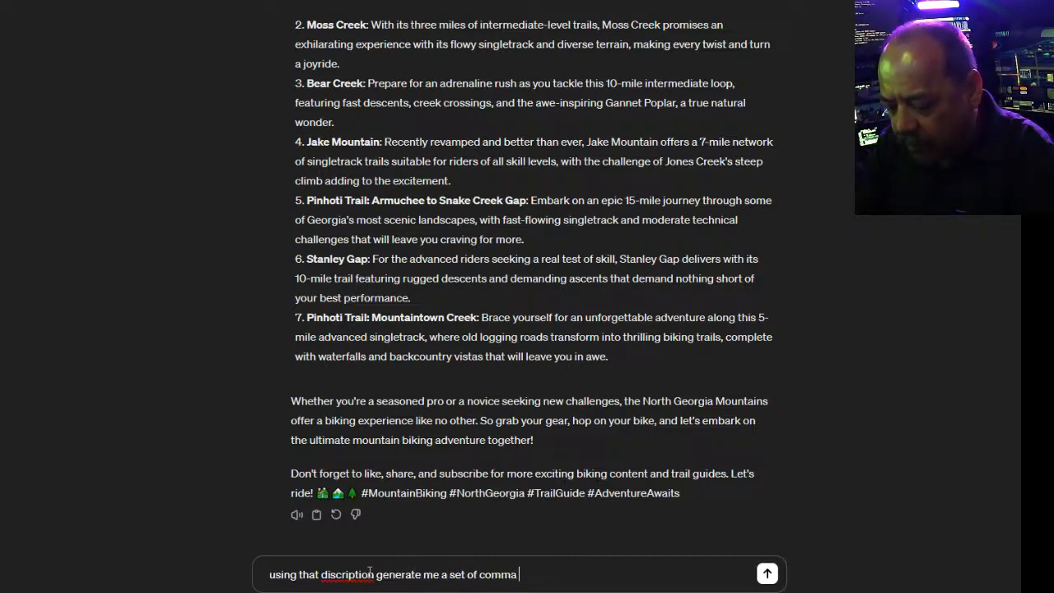
text(seperated)
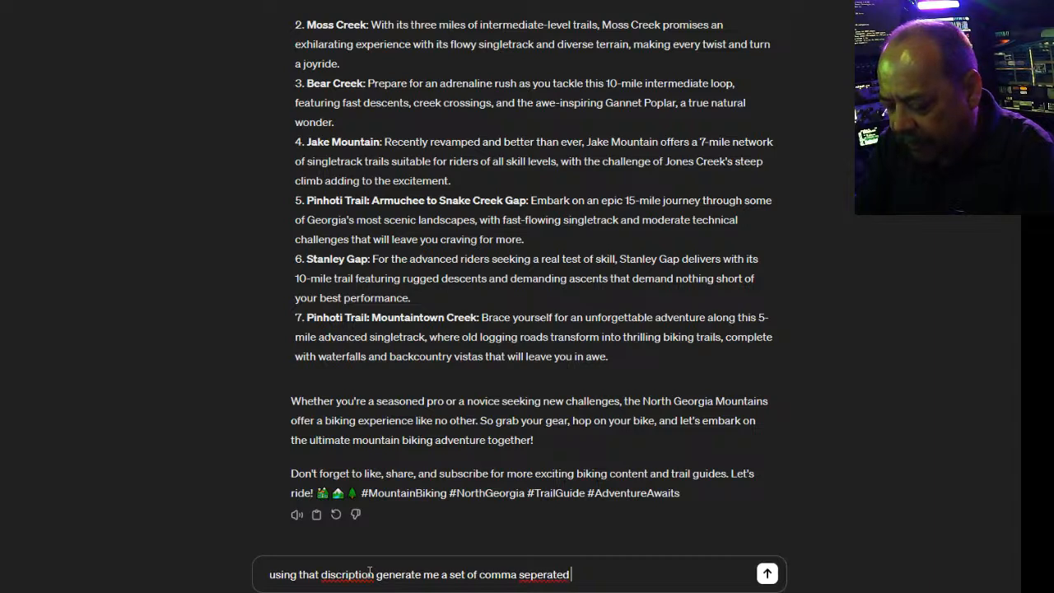
text( keywords )
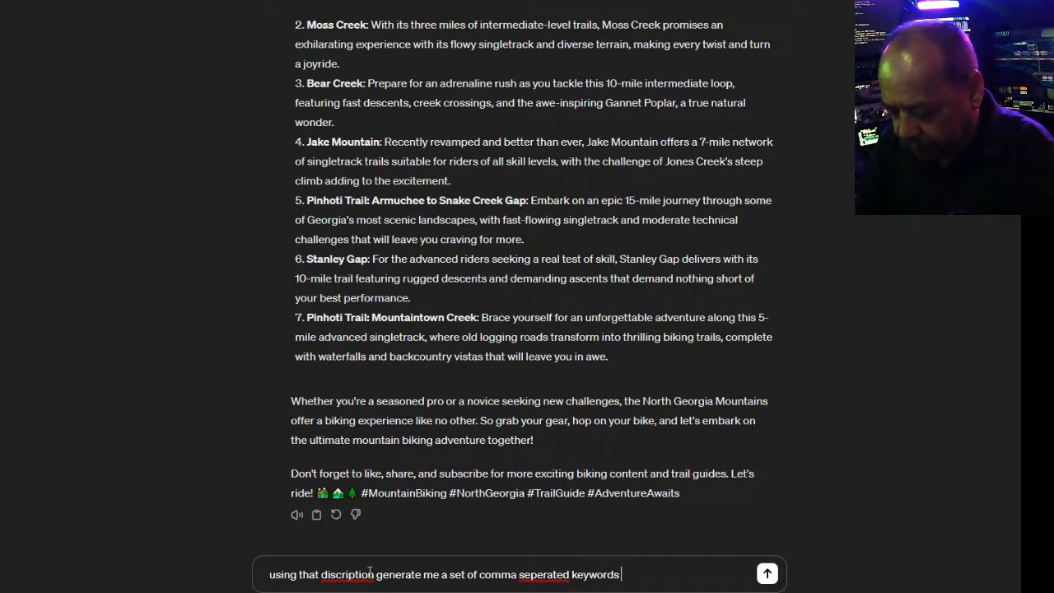
text(for this)
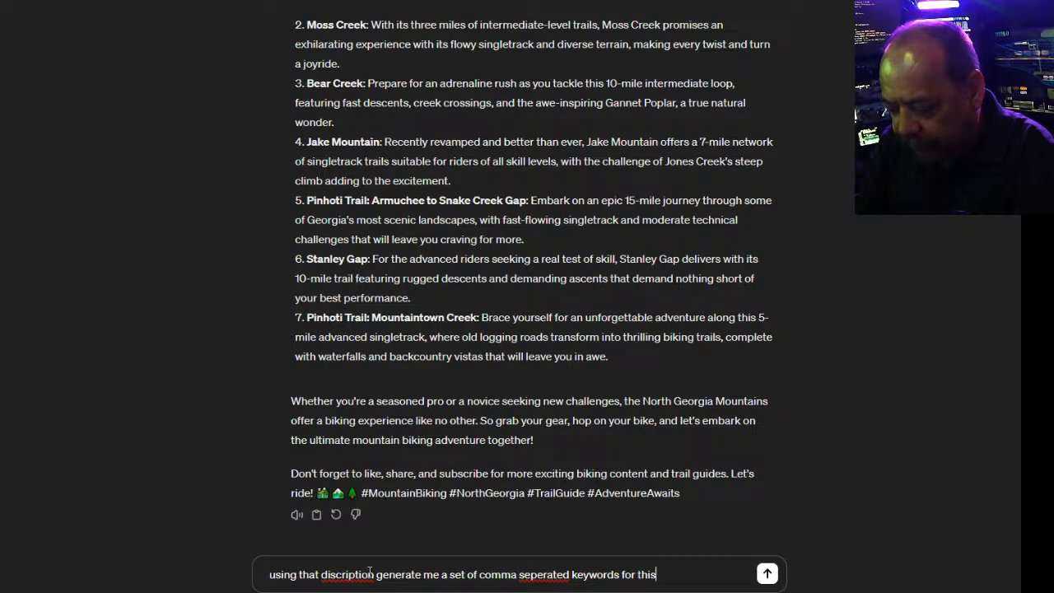
text( video)
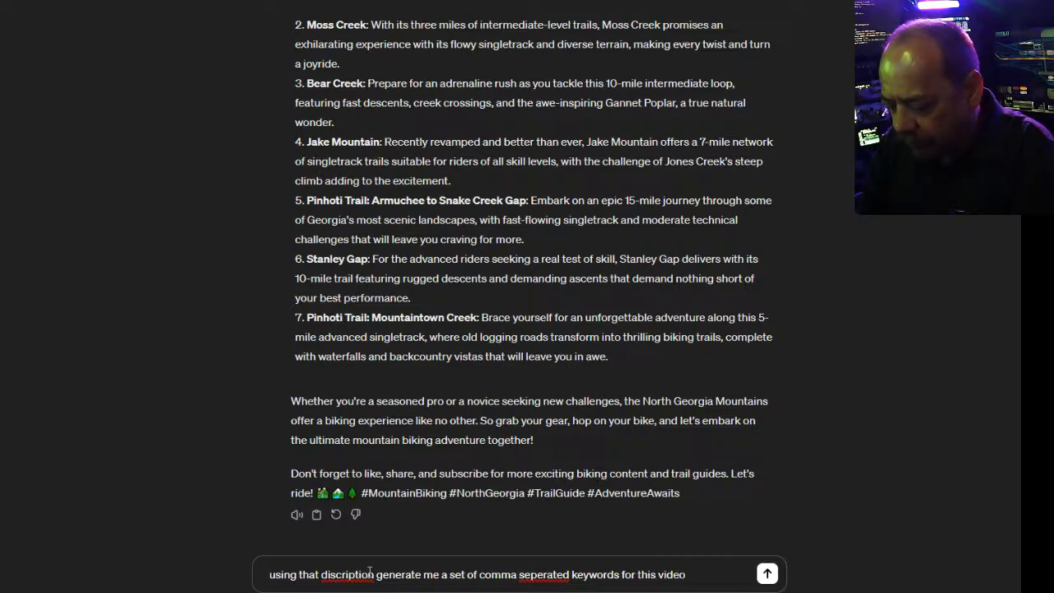
key(Return)
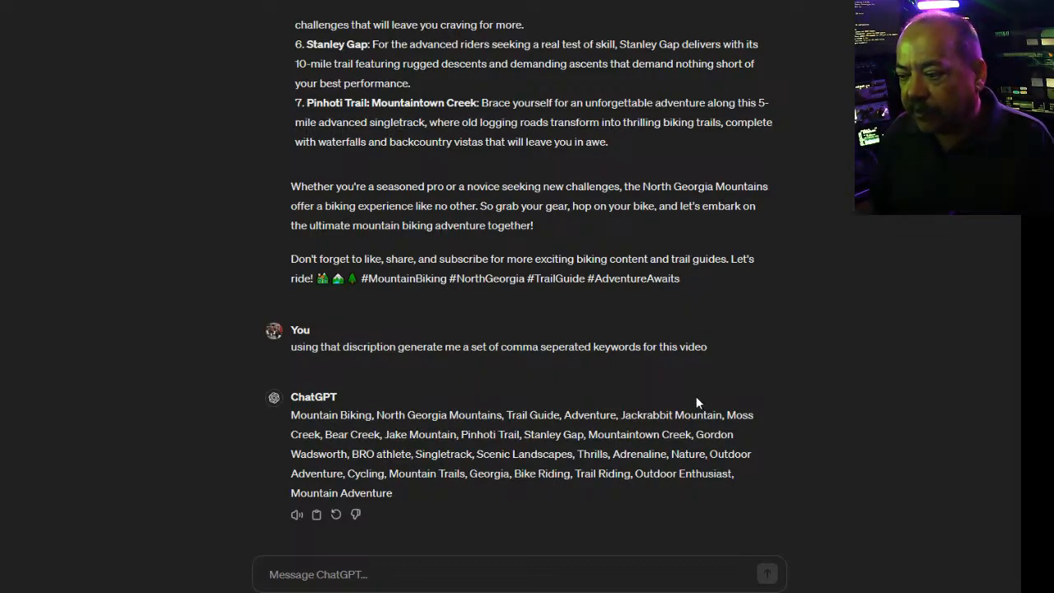
Draft a prompt for a pleading letter to YouTube about the channel being struck that asks for reconsideration
scroll(675, 391, up, 6)
scroll(675, 398, up, 2)
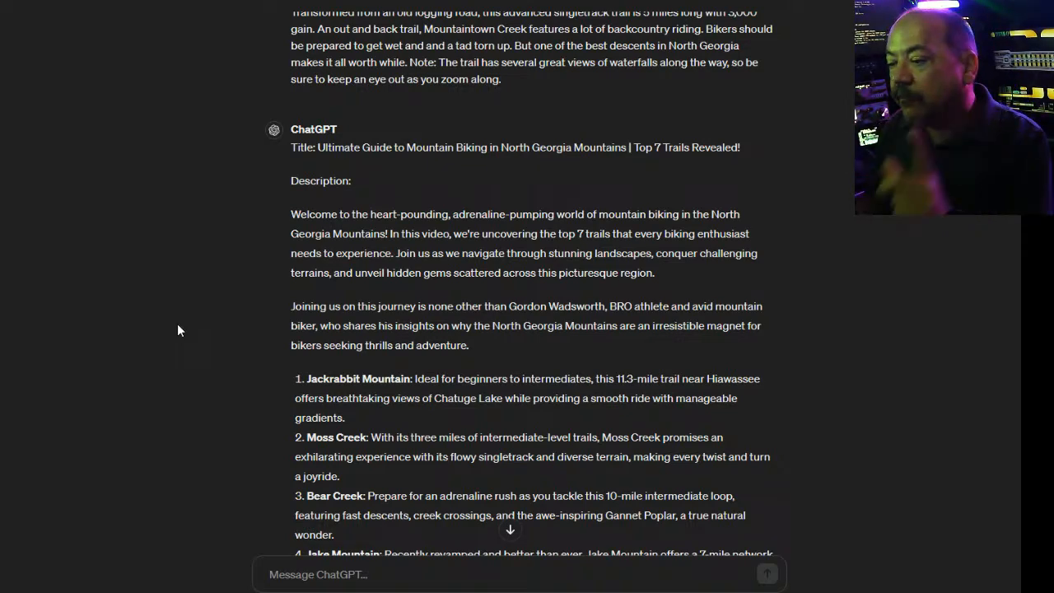
scroll(473, 479, down, 6)
click(358, 571)
text(wirte me a p)
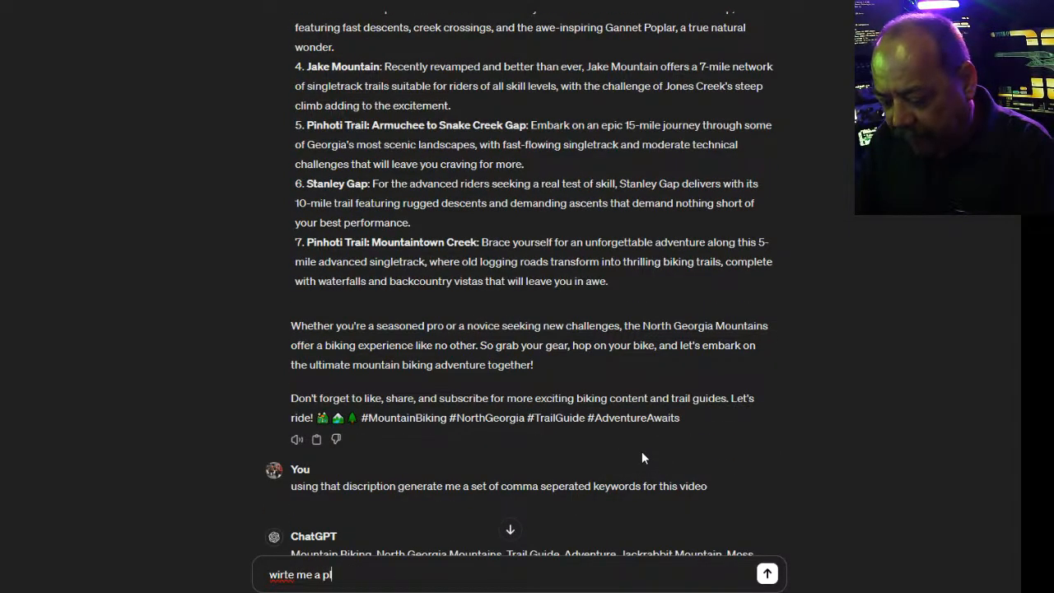
text(leading letter to youtube )
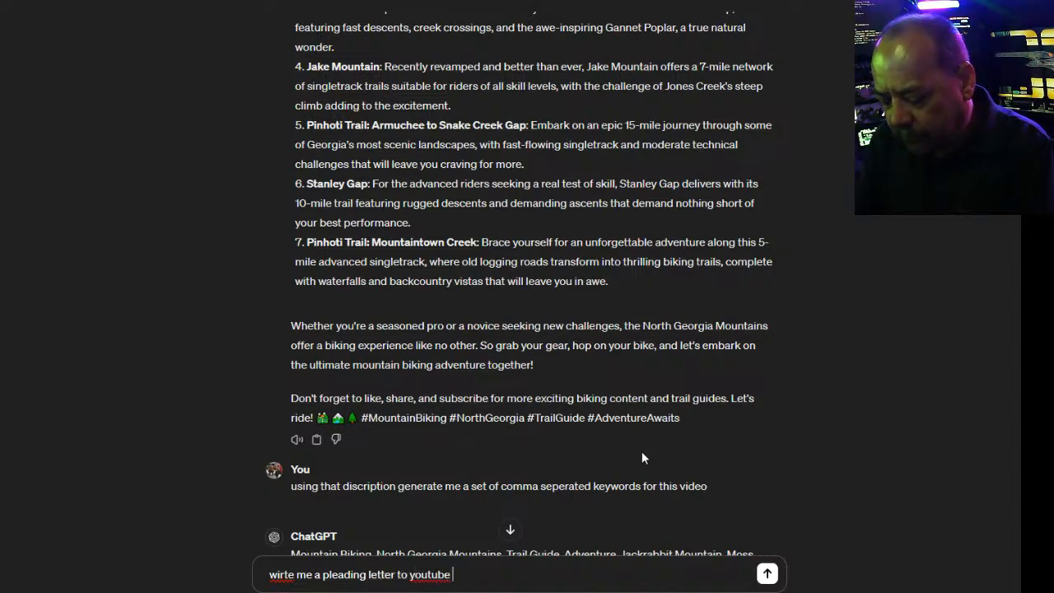
text(about my channel being)
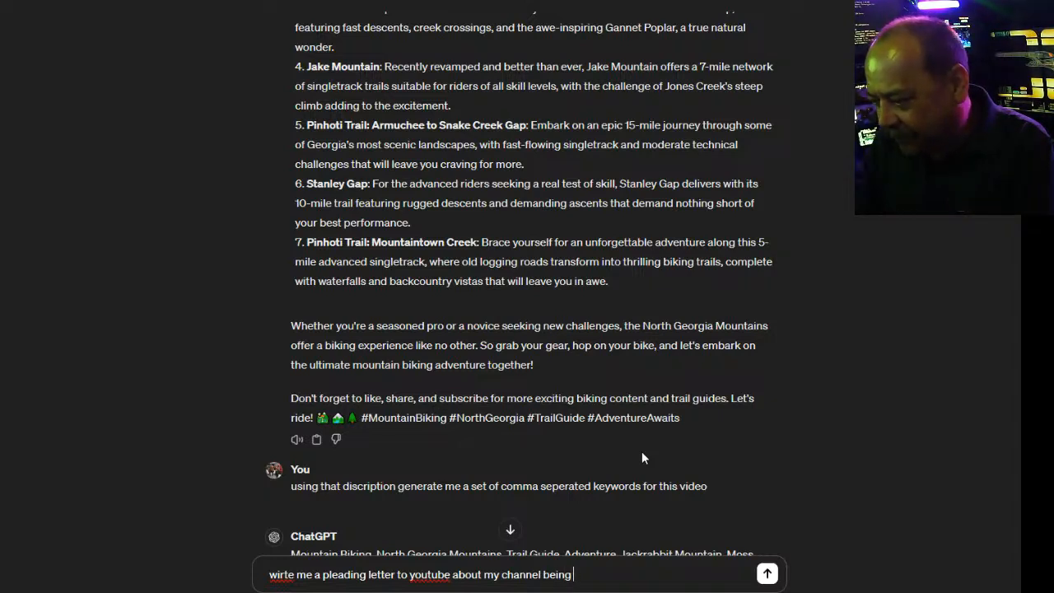
text( rstu)
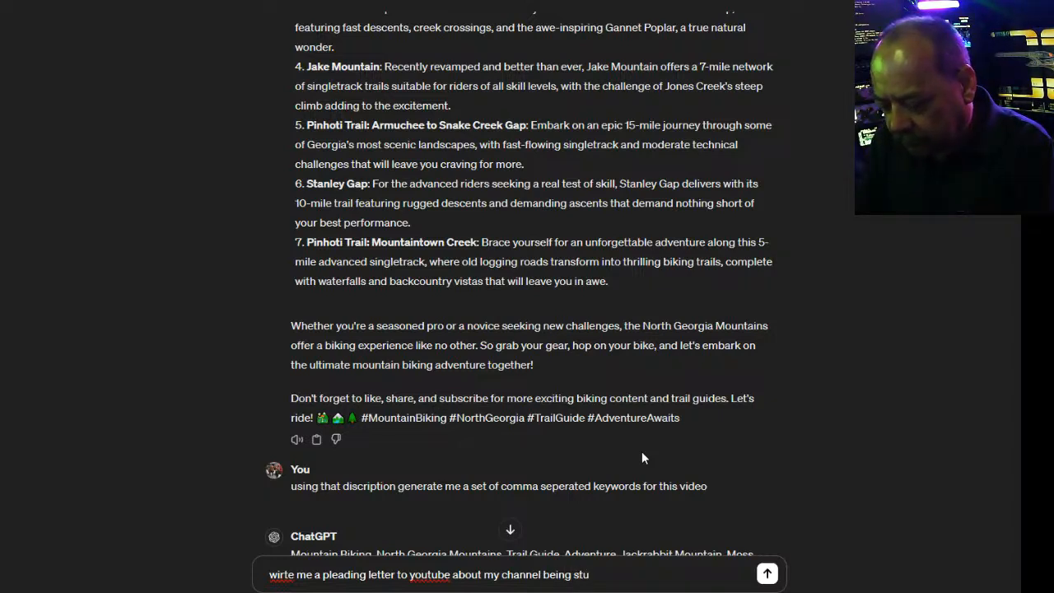
key(BackSpace)
text(ruck. )
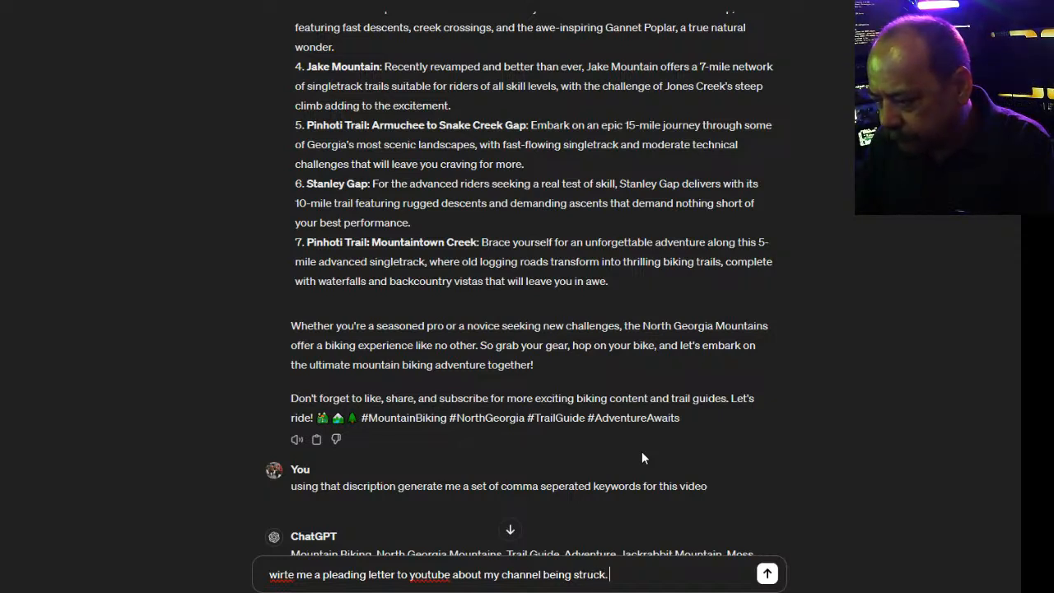
text( aks for reconsideration.)
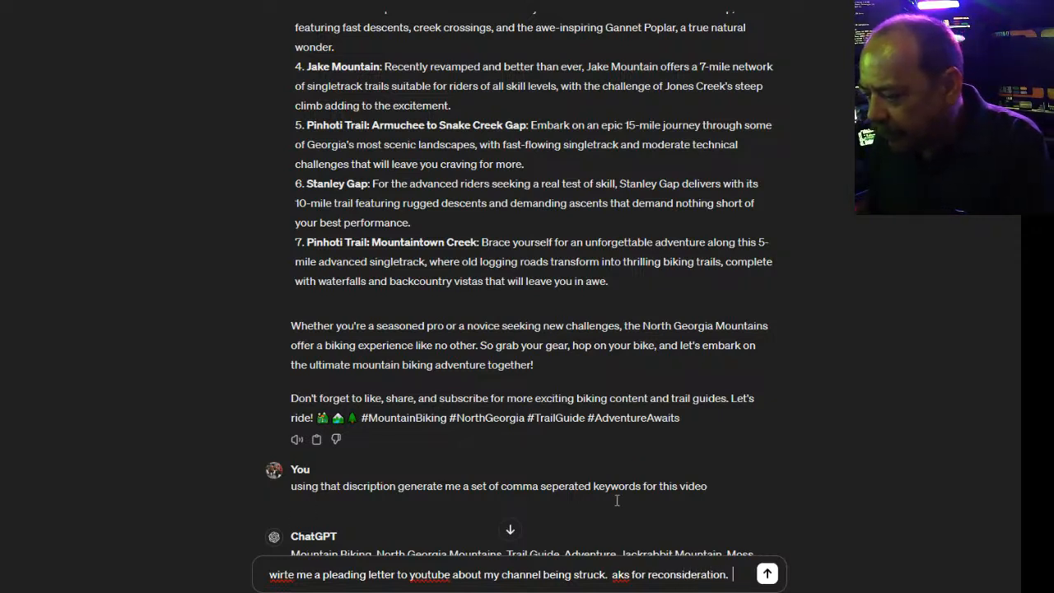
Correct the misspelled words in the letter prompt to "ask" and "write" and submit it
click(623, 574)
key(BackSpace)
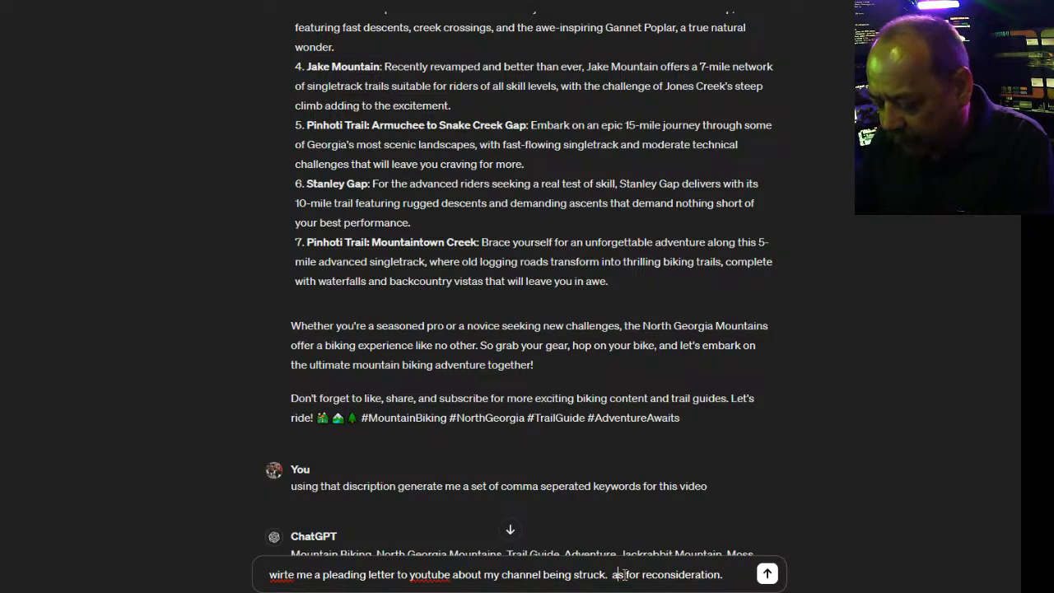
text(k)
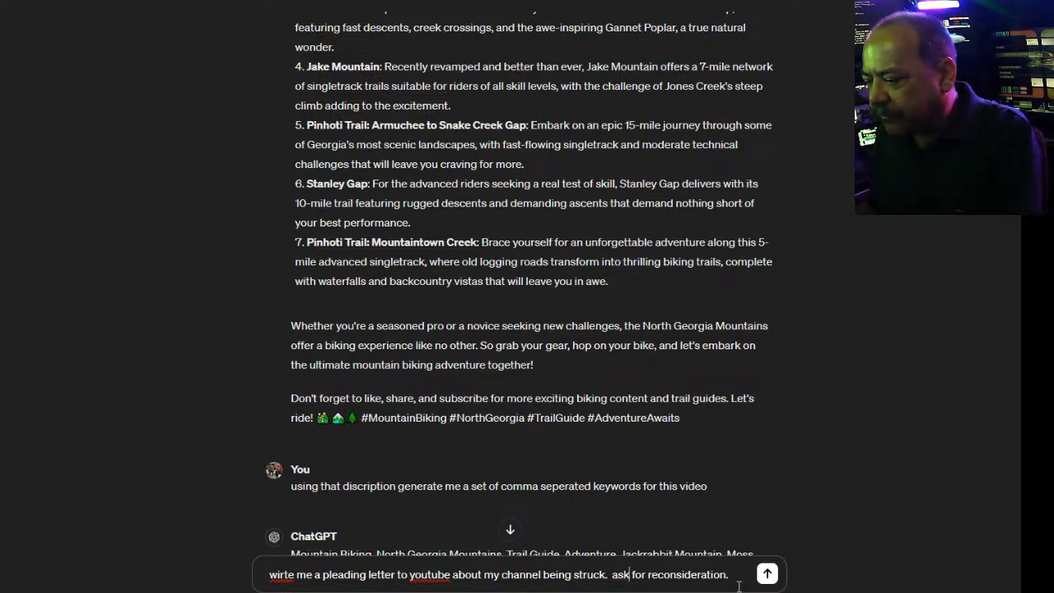
right_click(280, 574)
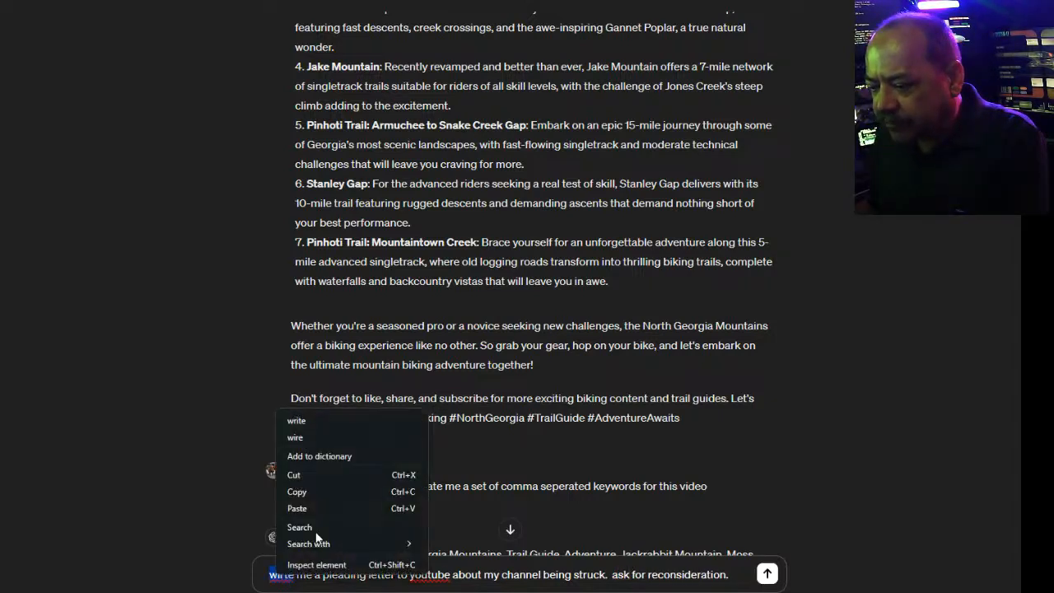
click(298, 421)
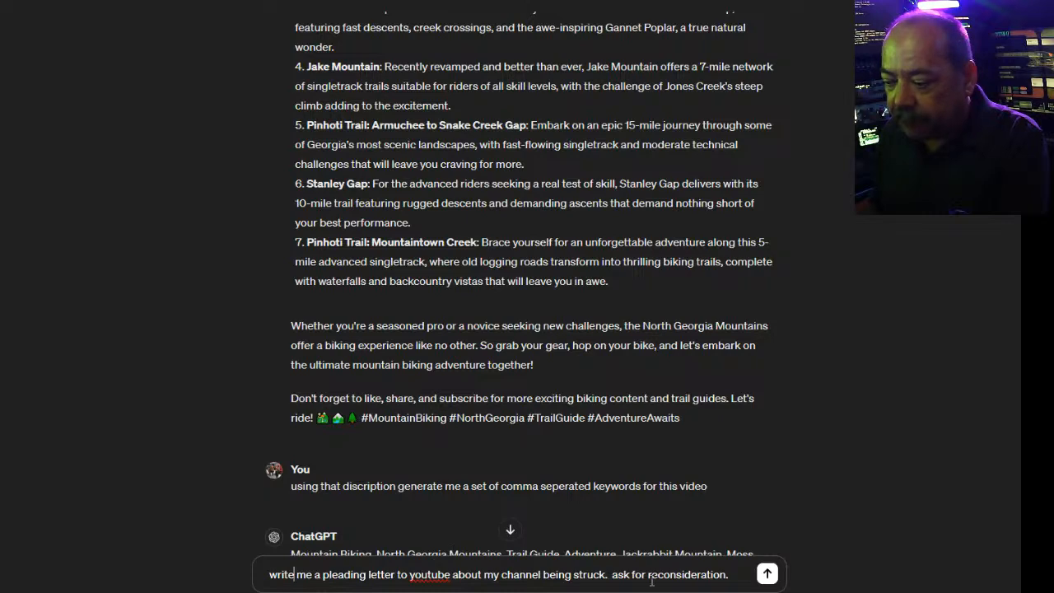
click(733, 574)
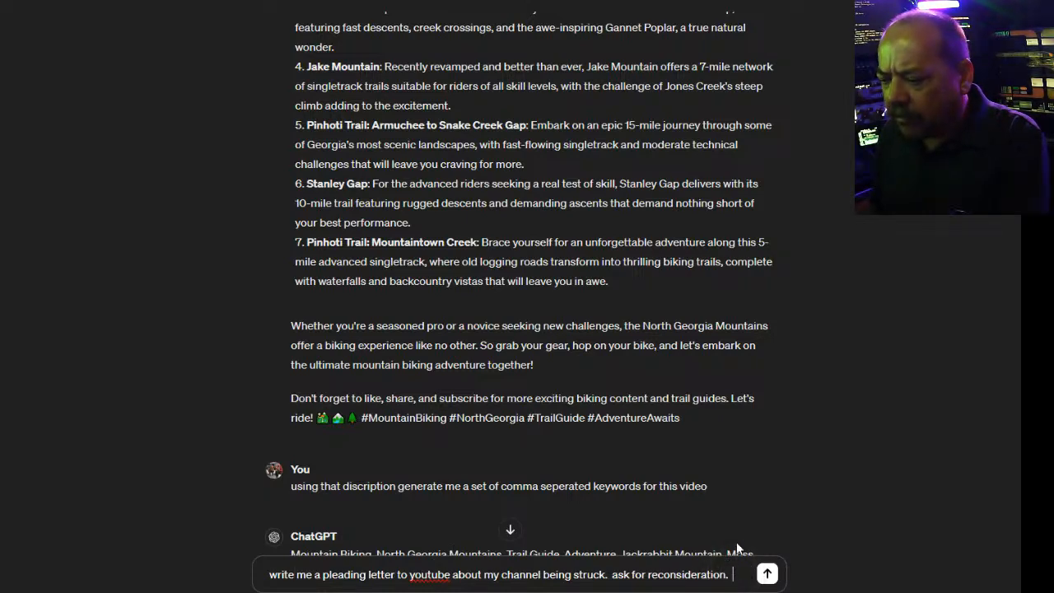
click(767, 574)
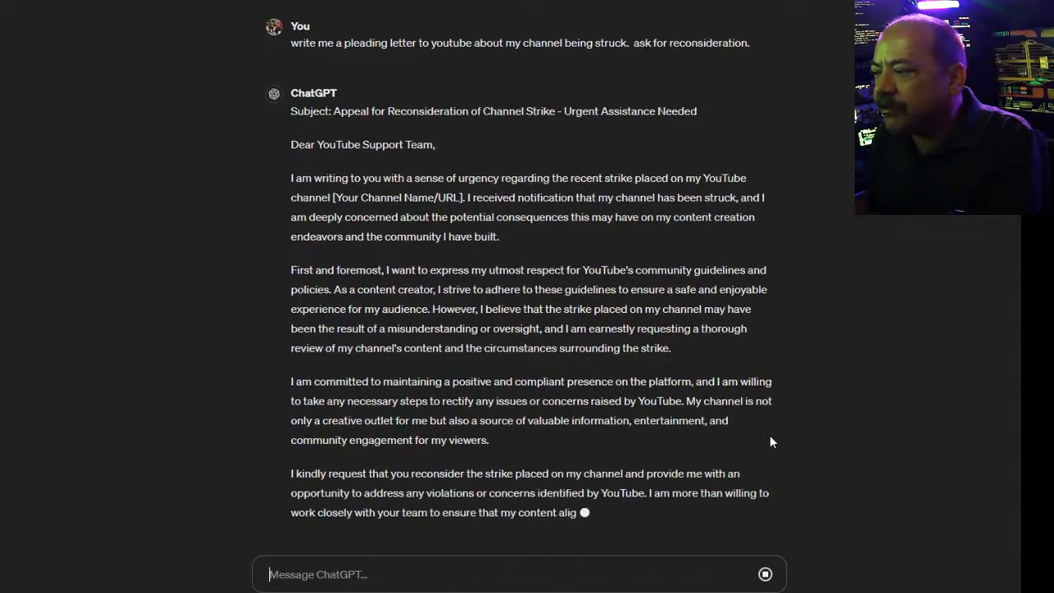
Submit the prompt "write how to make a peanut butter and jelly sandwich like it was written in the bible"
scroll(797, 385, up, 3)
scroll(517, 329, down, 4)
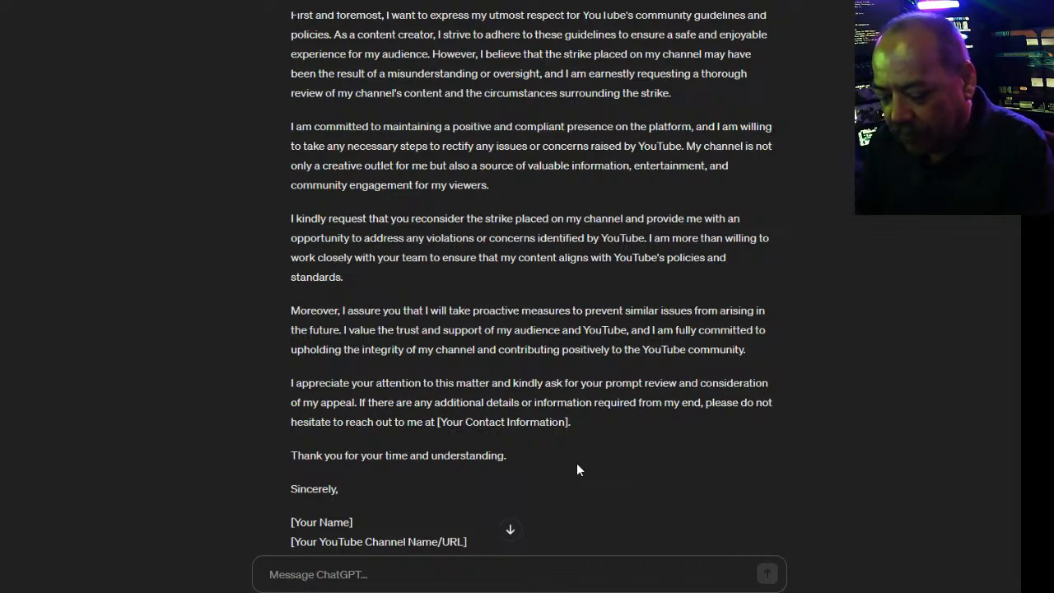
text(w)
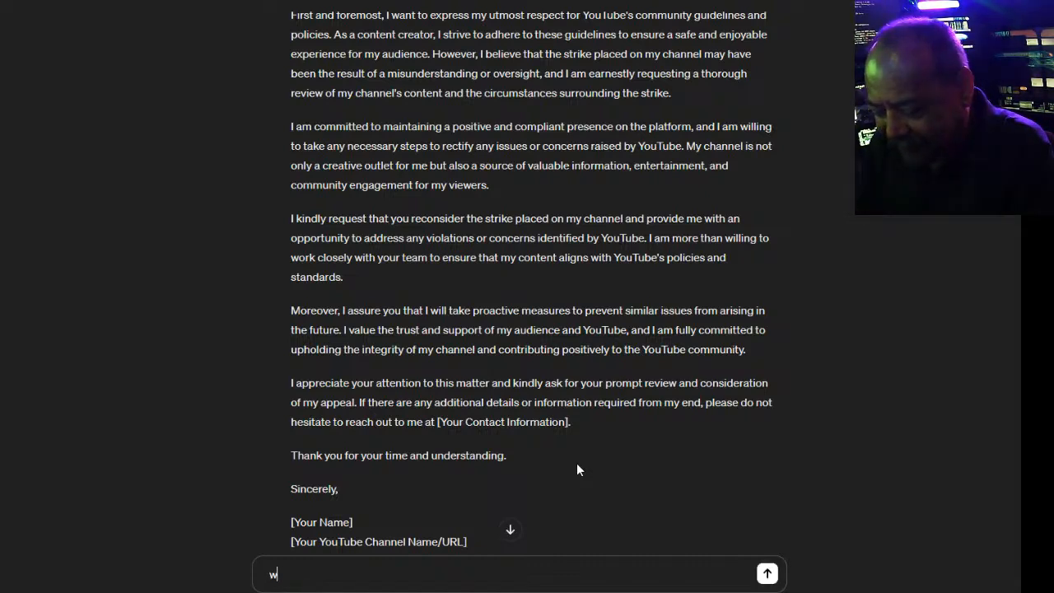
text(rite how to)
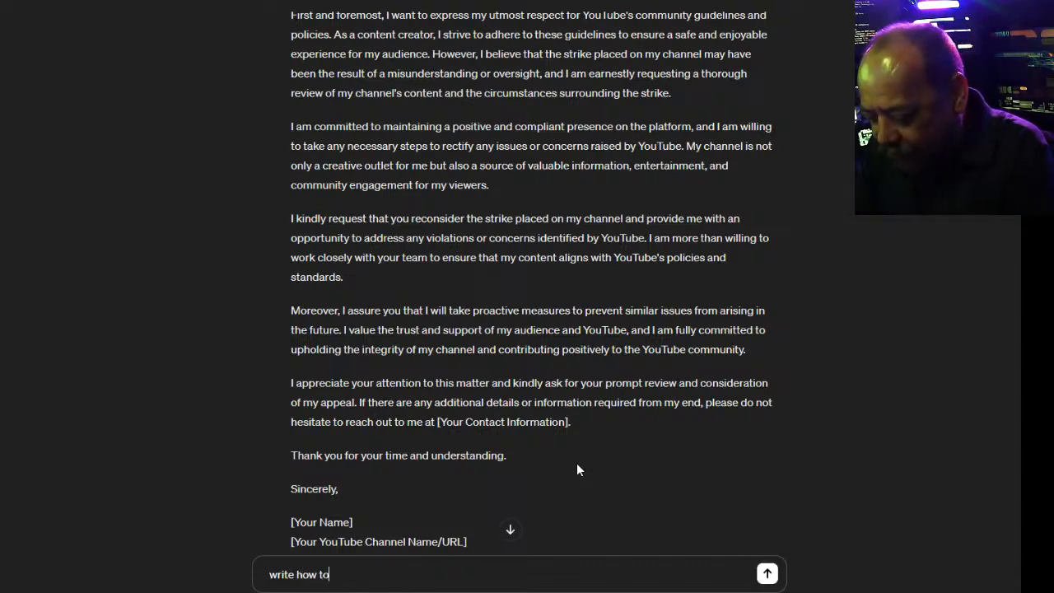
text( make a pe)
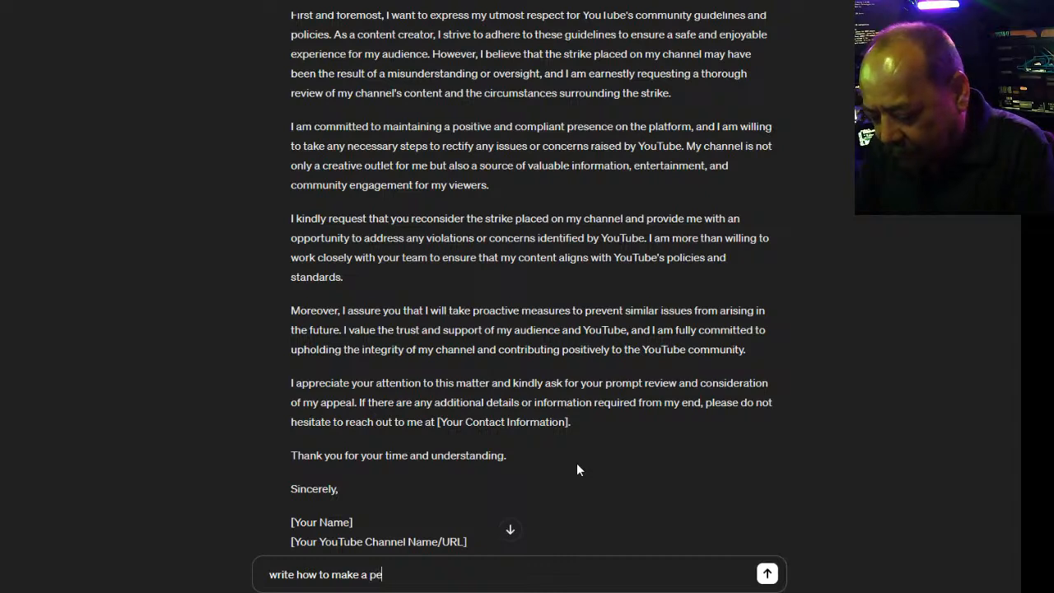
text(anut butt)
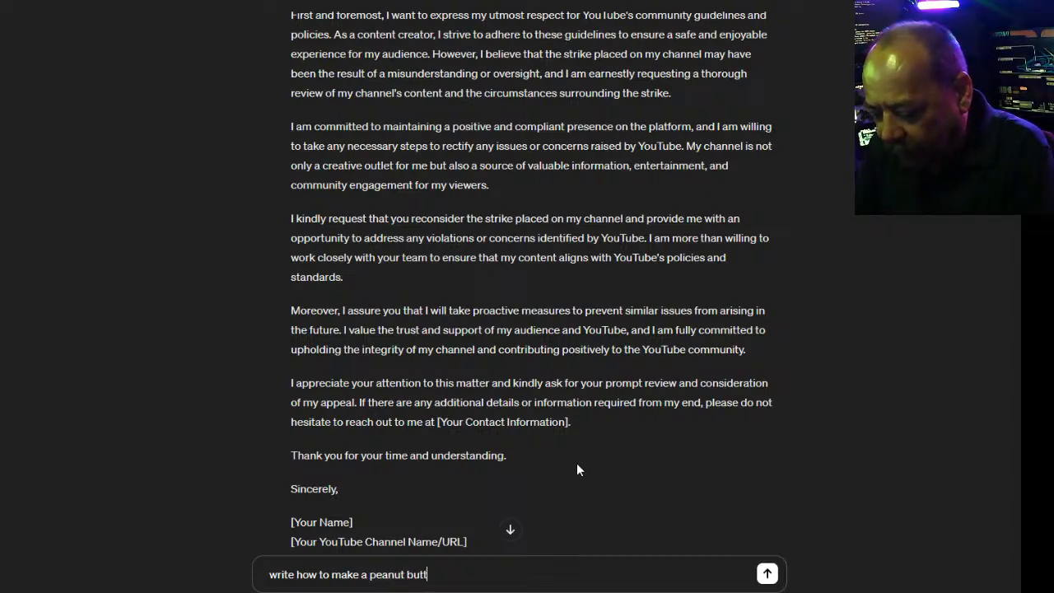
text(er and jell)
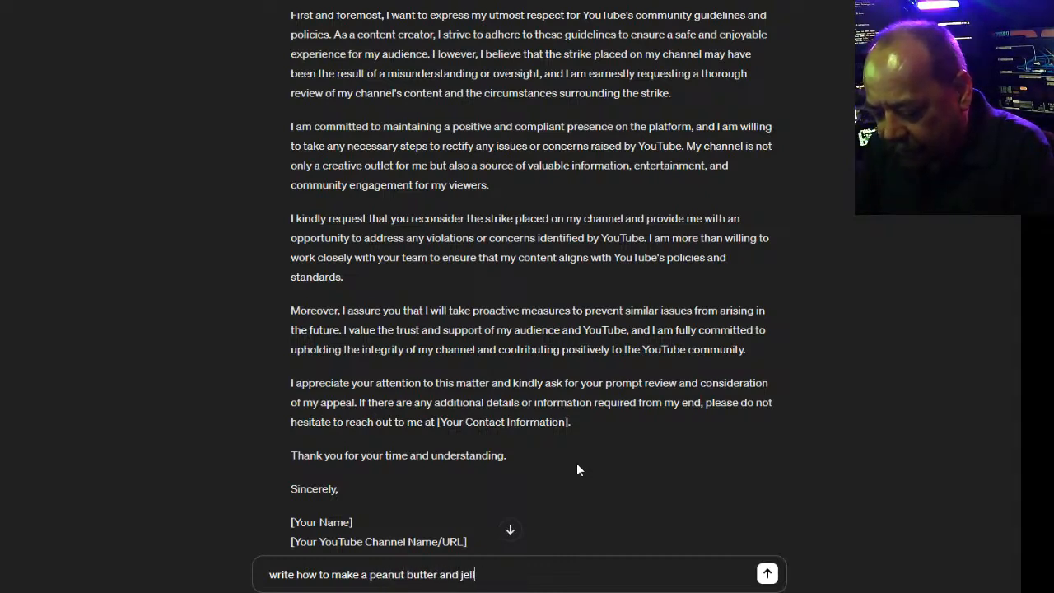
text(y sandwich)
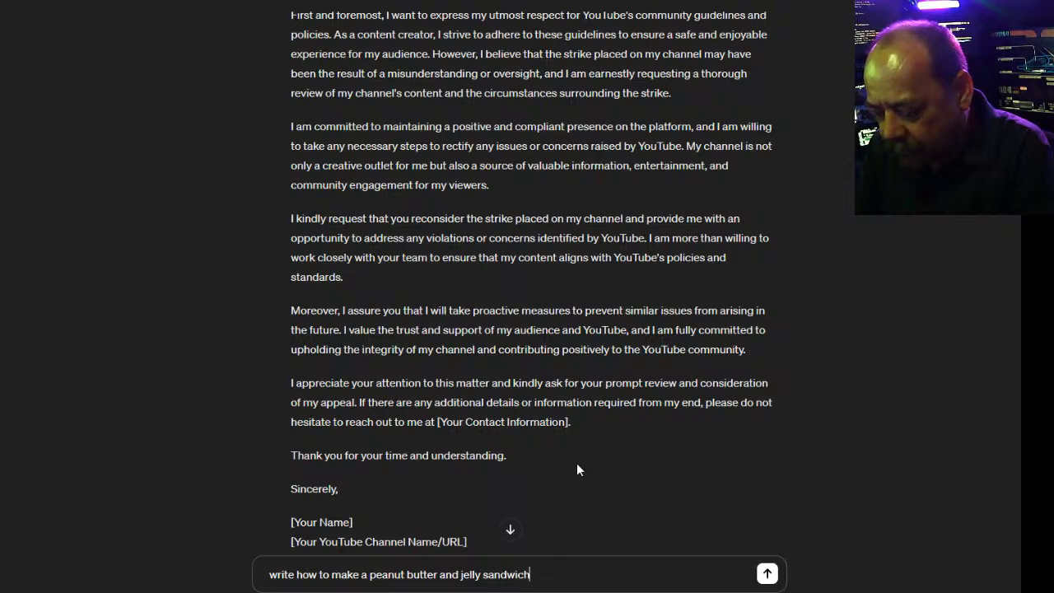
text( like )
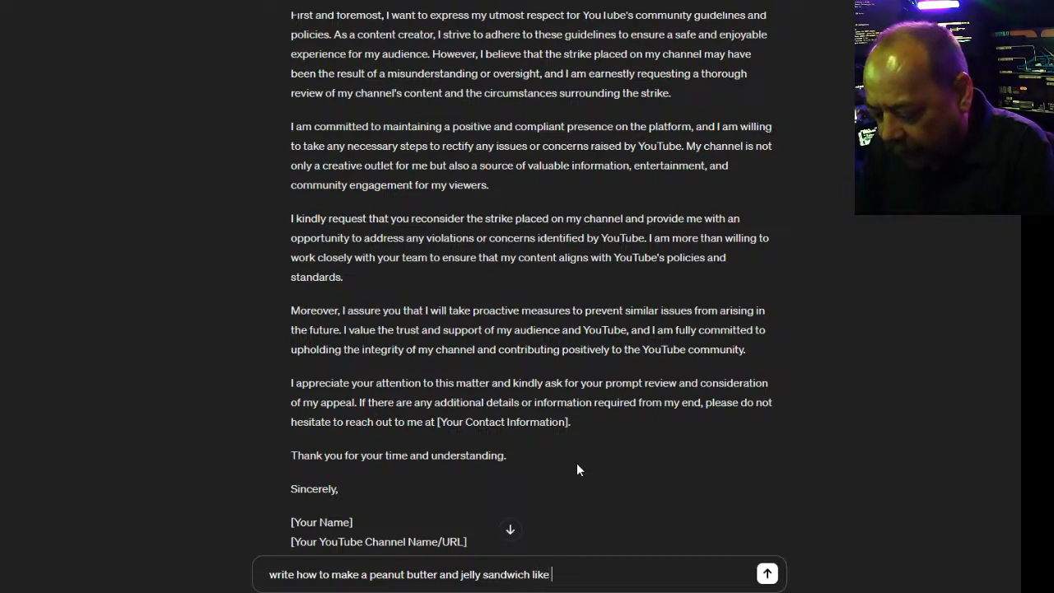
text(it was wri)
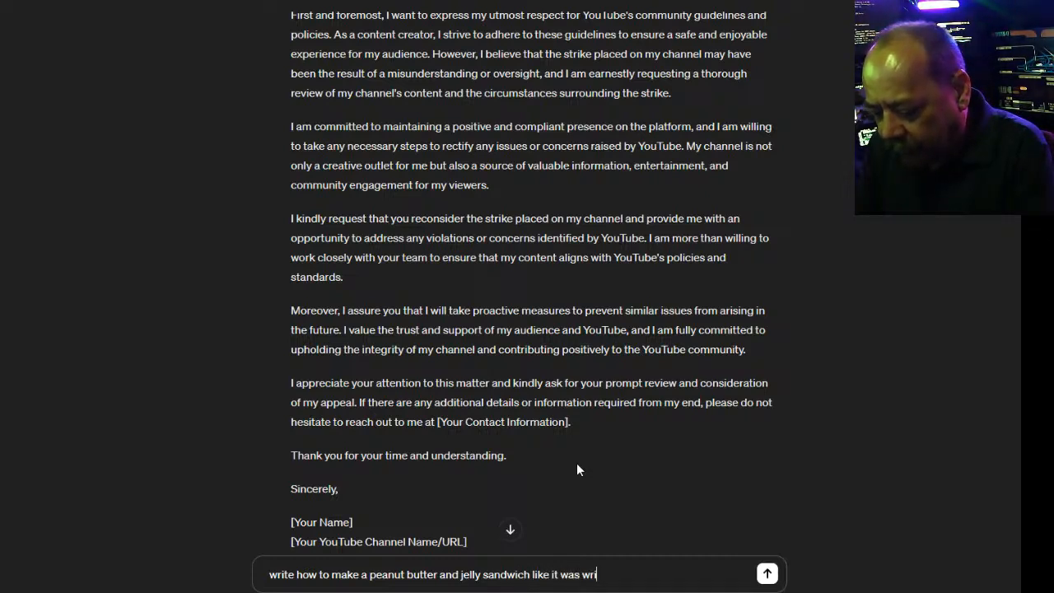
text(tten in the b)
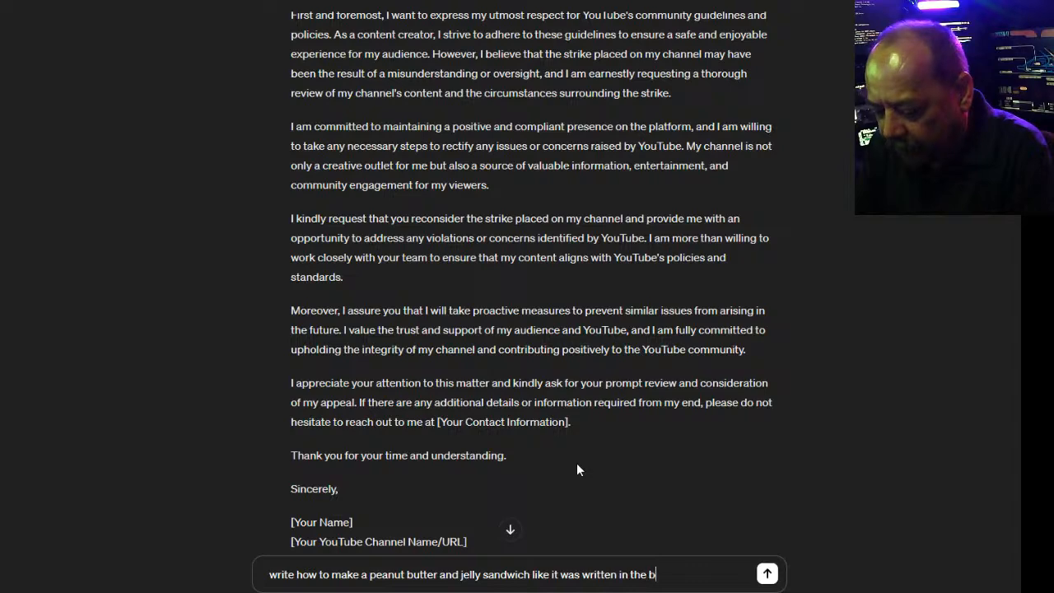
text(ible)
key(Return)
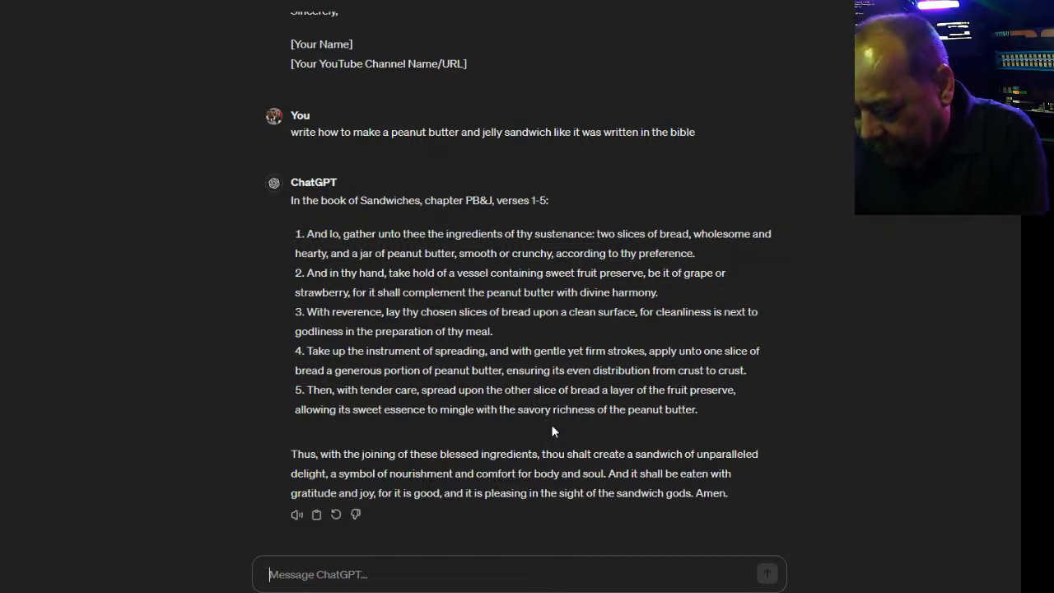
Begin a new prompt with "write me a letter to my homeowners association", correcting the misspelled "association"
text(w)
text(te me)
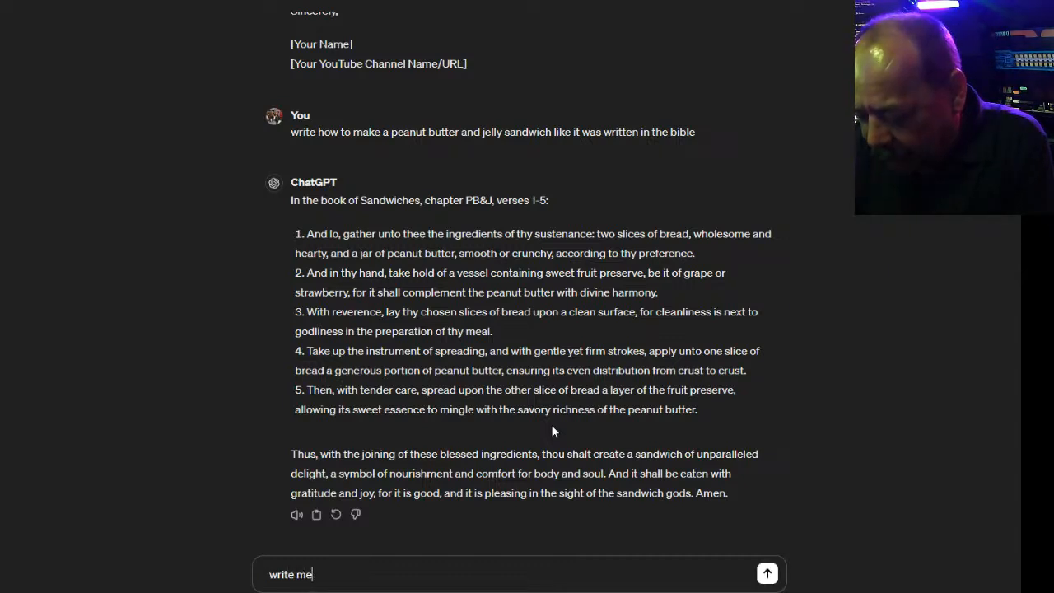
text( a letter to)
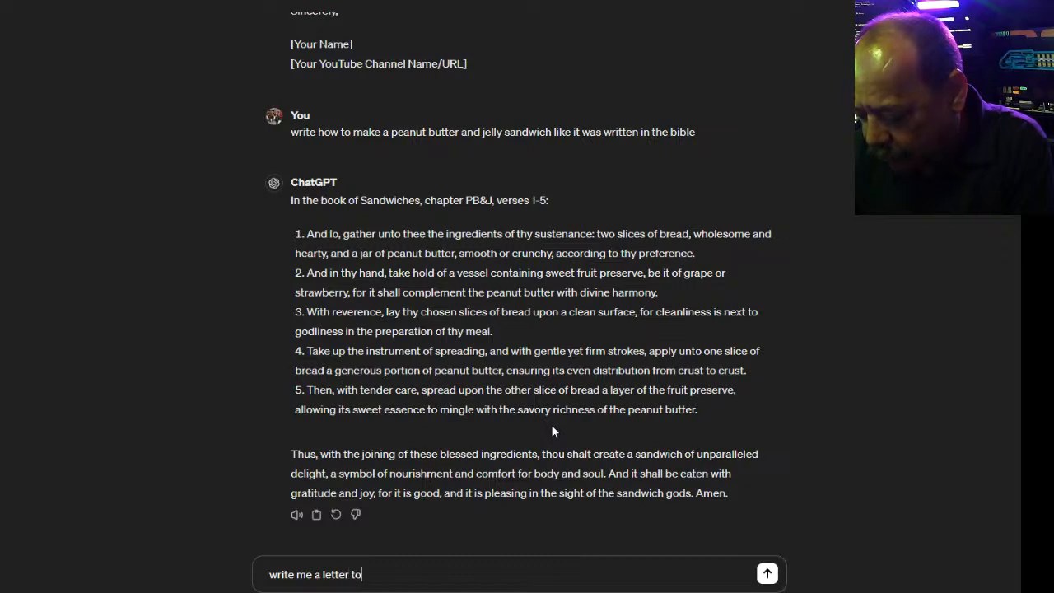
text( my homeowners )
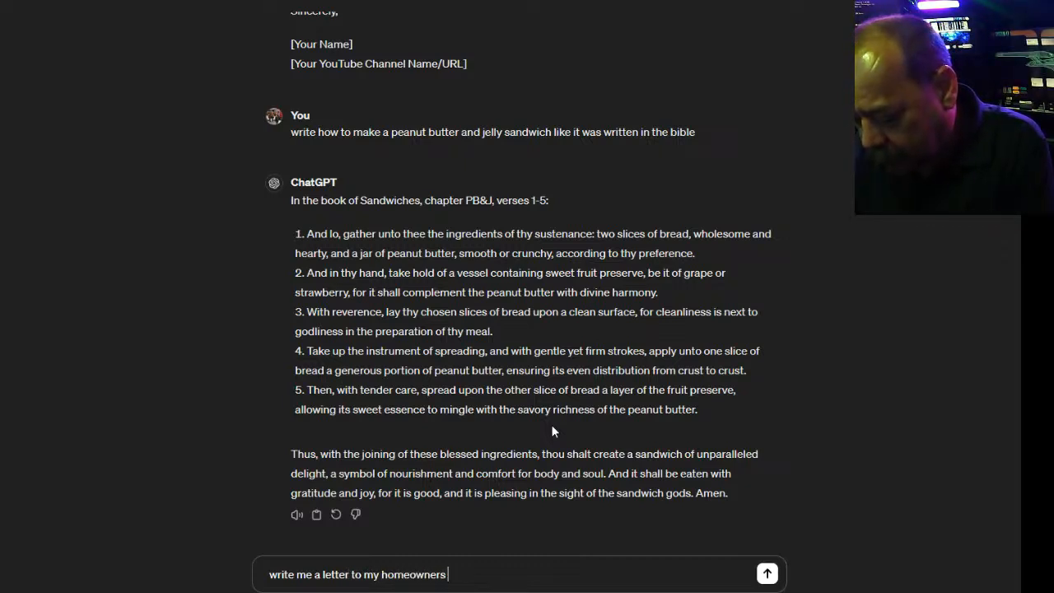
text(asdso)
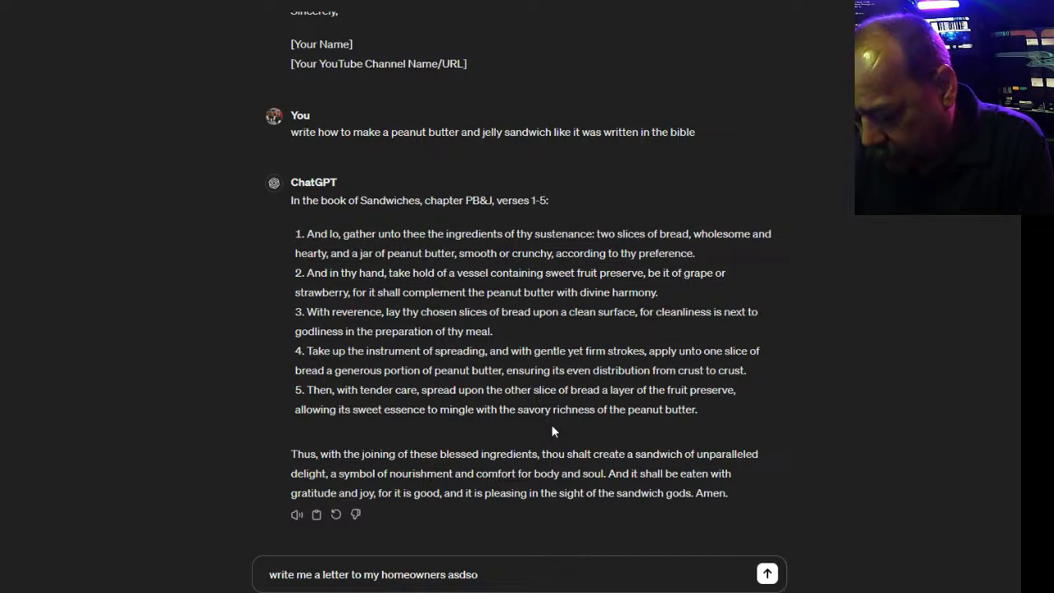
key(BackSpace)
key(BackSpace)
key(BackSpace)
key(BackSpace)
text(ssociati)
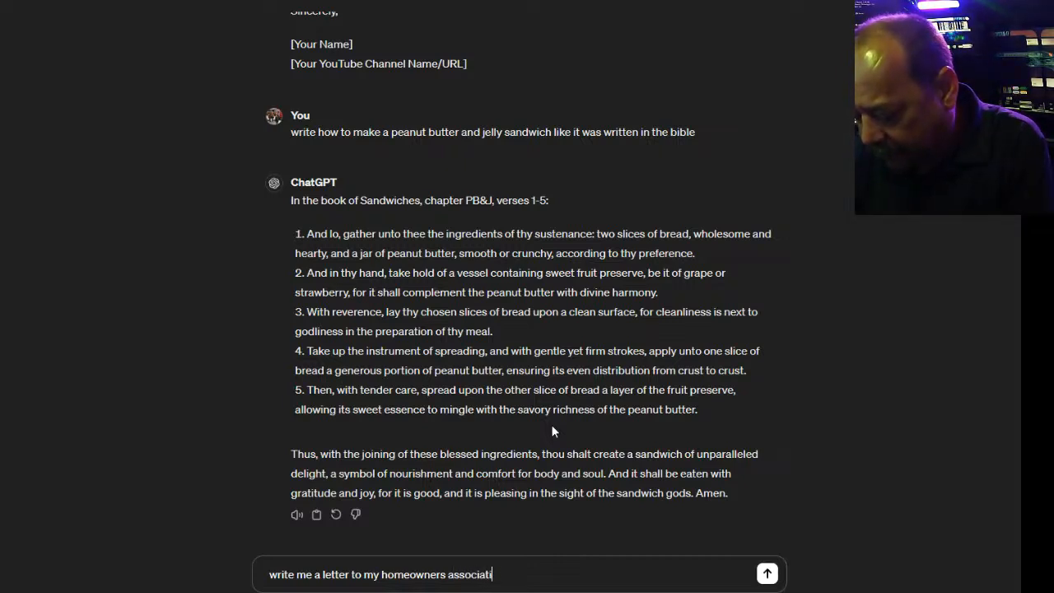
text(on that)
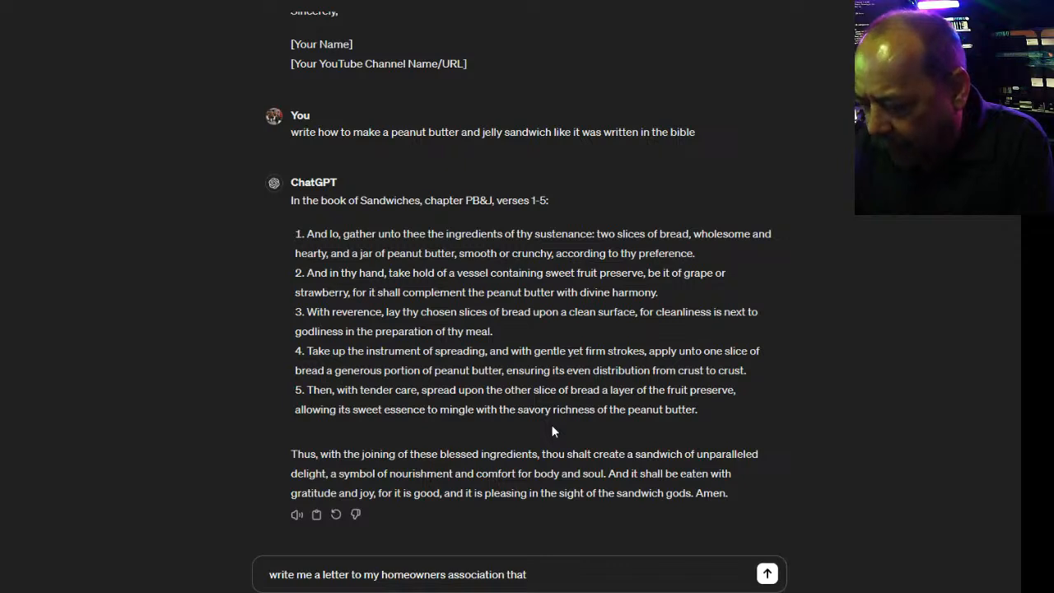
Replace the trailing "that" and continue the prompt with "and inform them that I will not be compliying with the antenna policy"
key(BackSpace)
key(BackSpace)
key(BackSpace)
key(BackSpace)
text(andinform them that I will not be compliying with the )
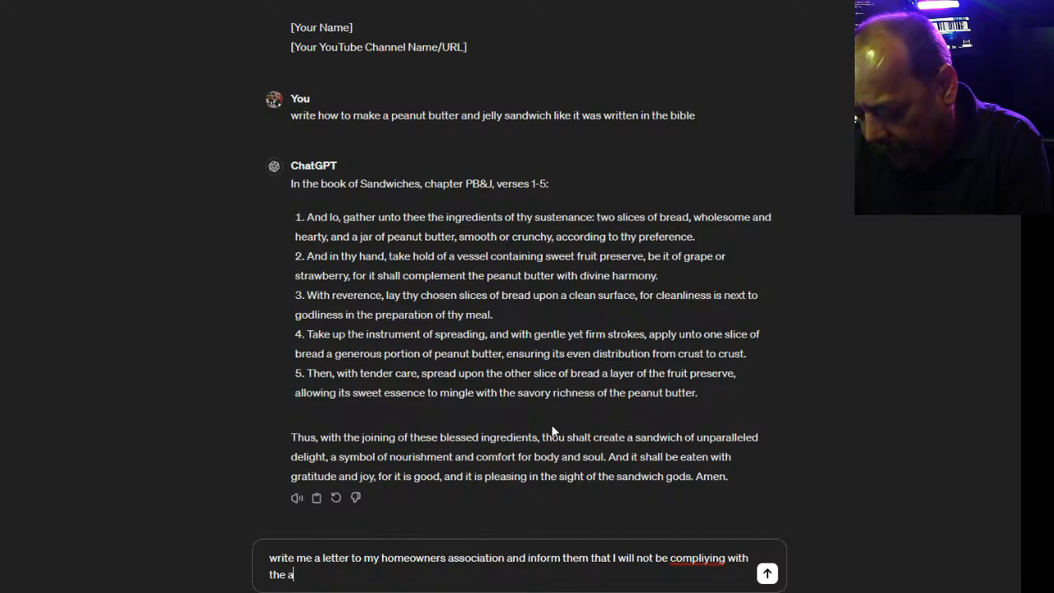
text(artenna )
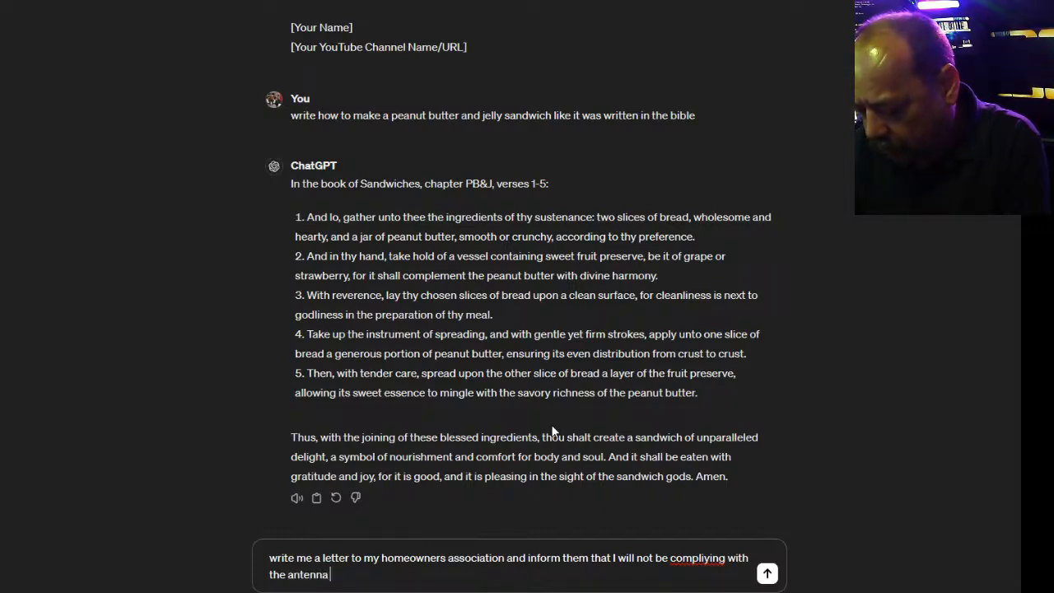
text(policy)
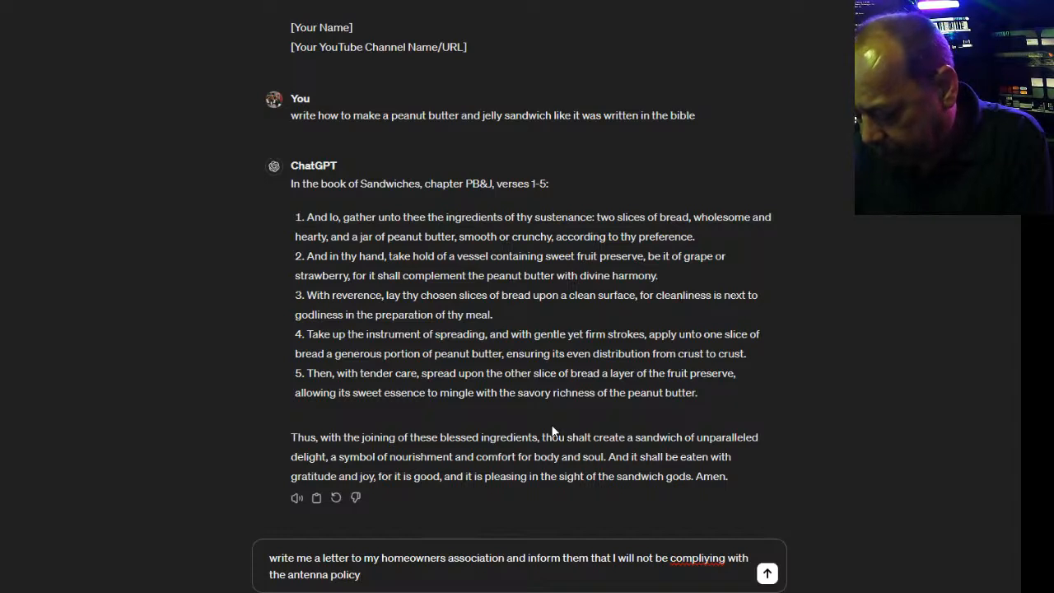
Add the sentence "Inform them that I can have what ever antenna I want." to the homeowners association prompt
text(.  Inform)
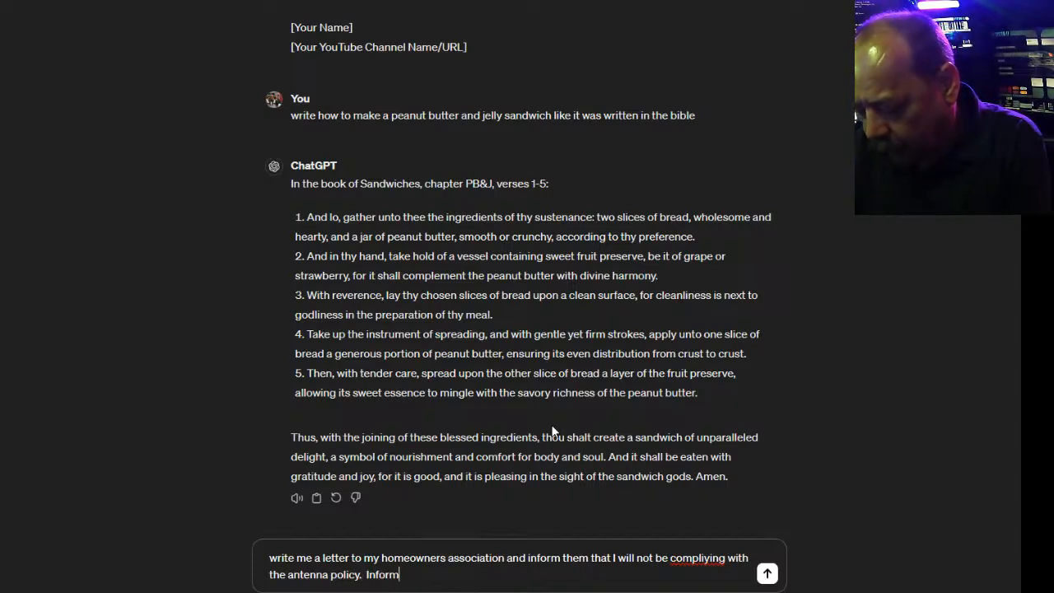
text( them that I)
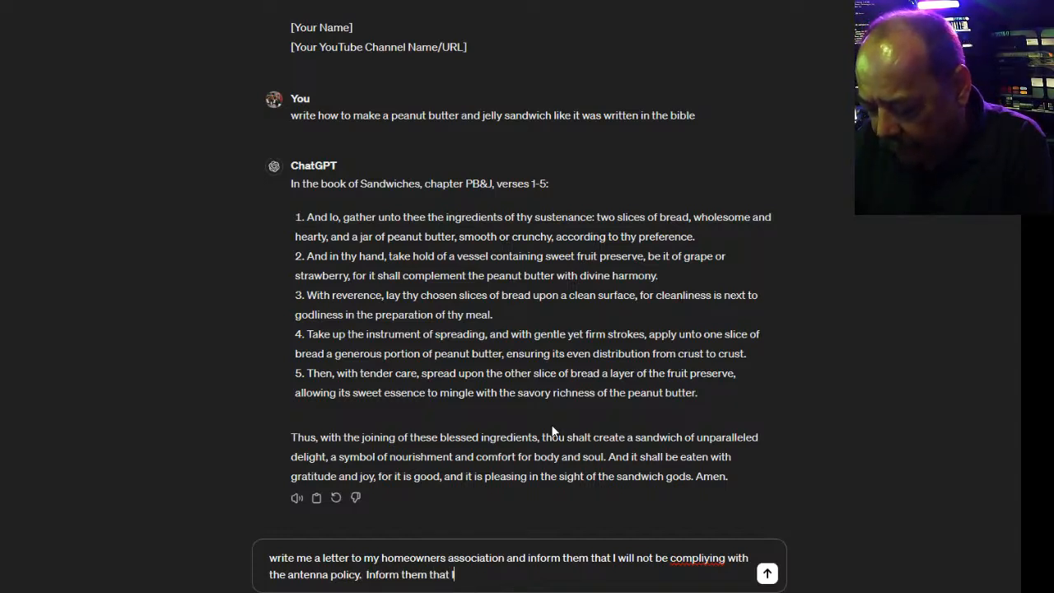
text( can have what ever ant)
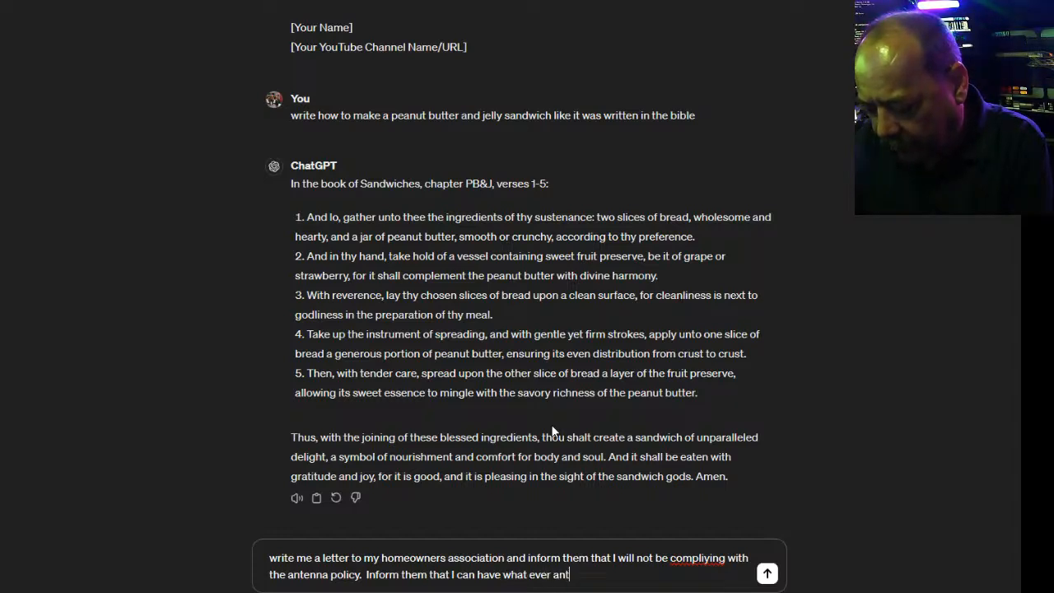
text(enna I want.)
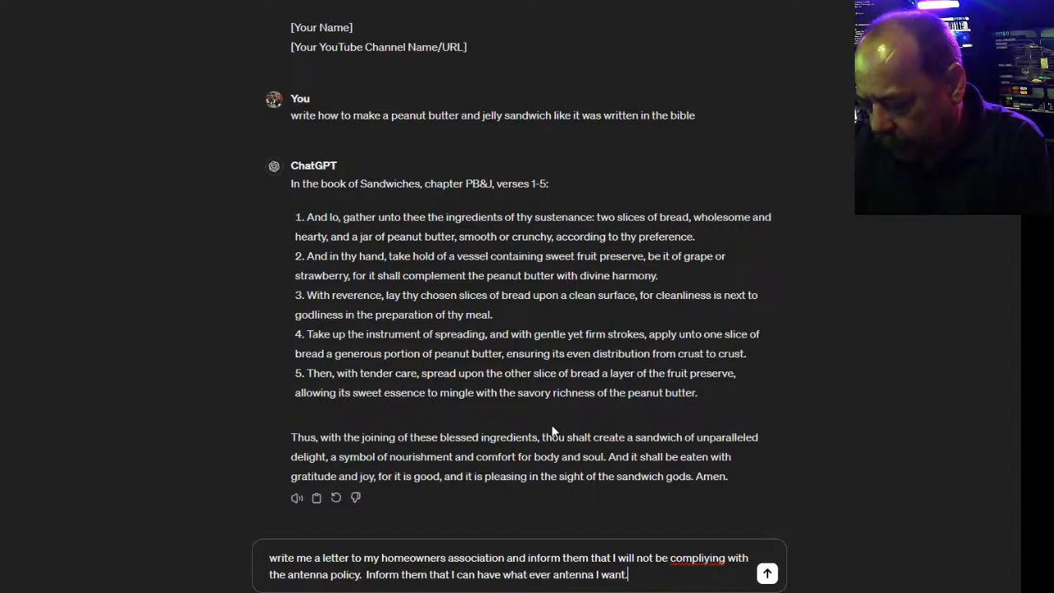
Finish the prompt with "Write it in the spirit of the d3ecoration of independance." and submit it
text( W)
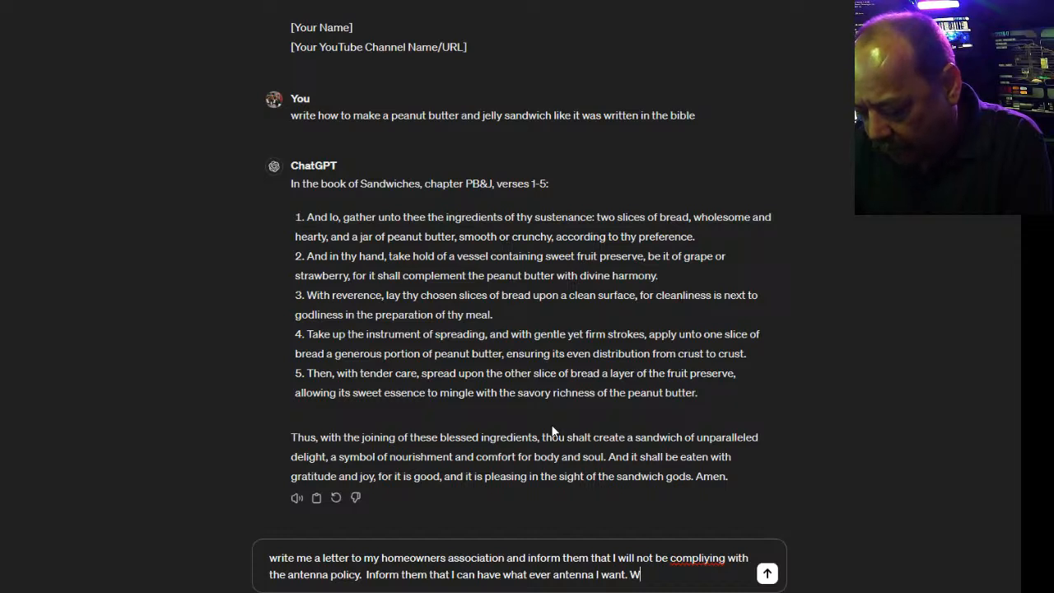
text(rite)
text( it in the)
text( spirit of )
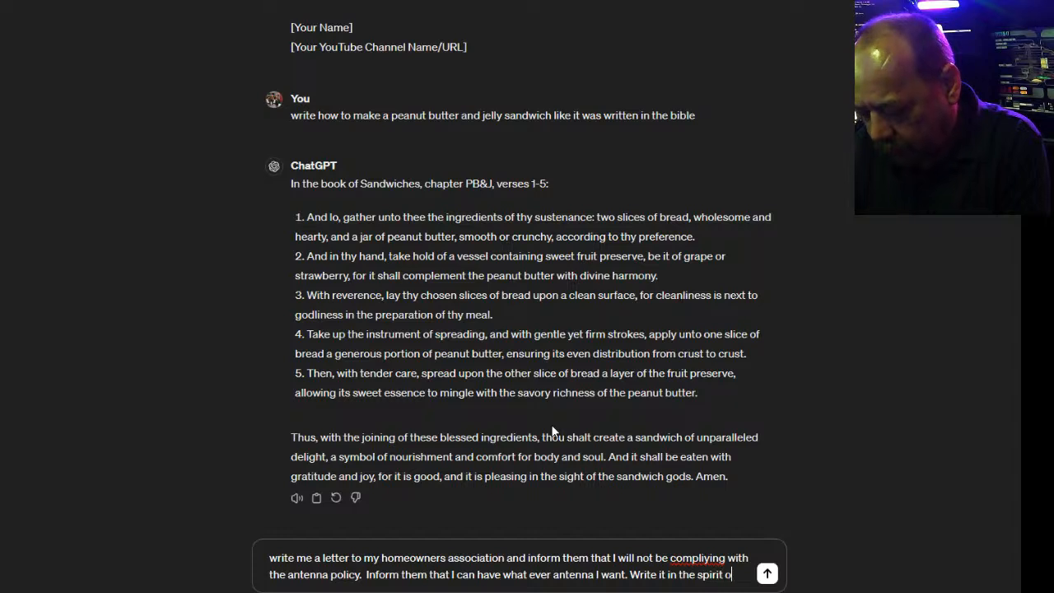
text(the d3ecor)
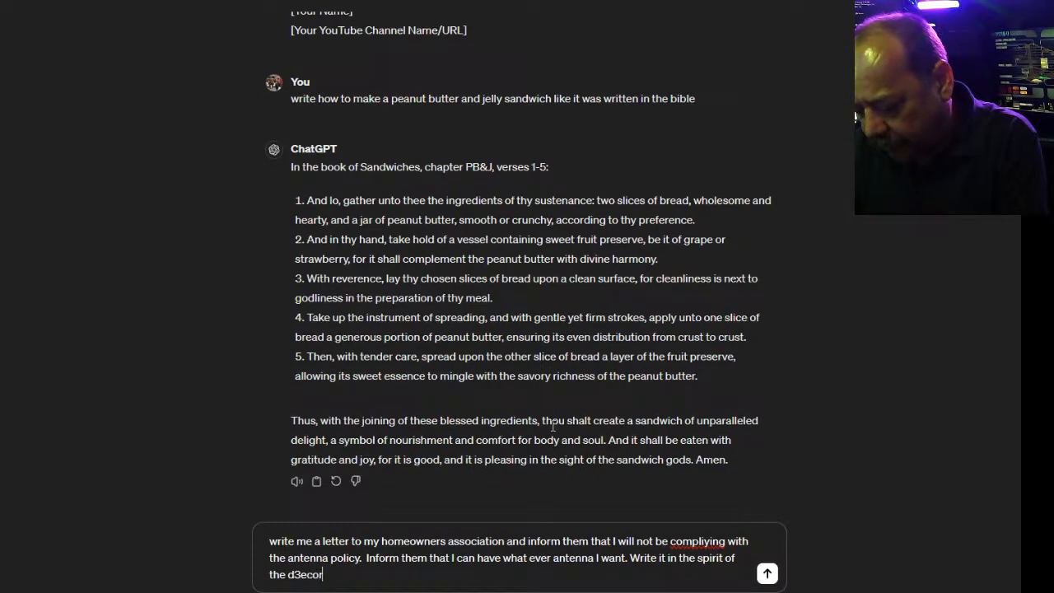
text(ation of in)
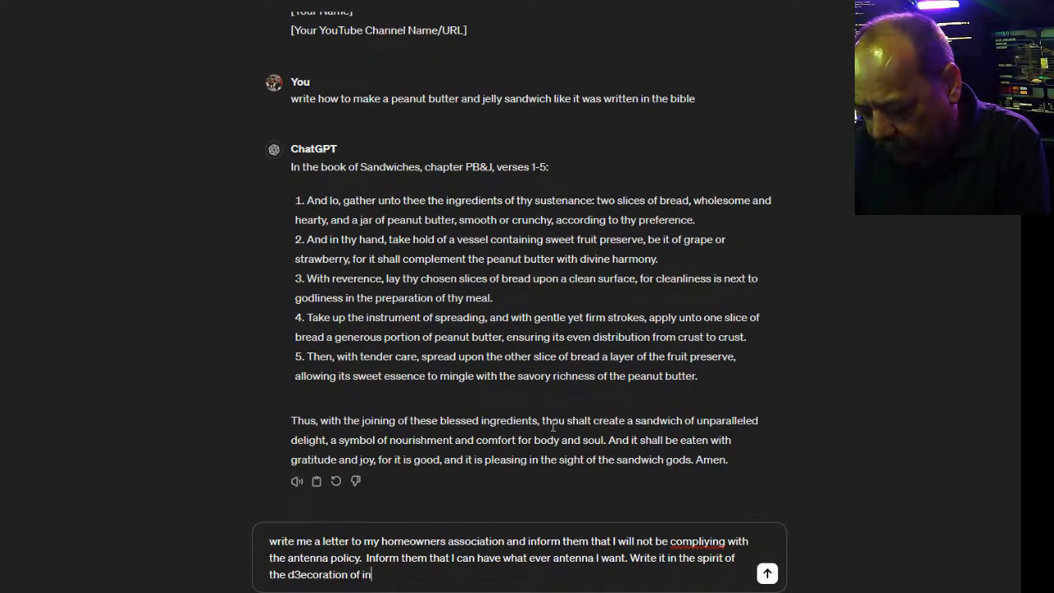
text(dependa)
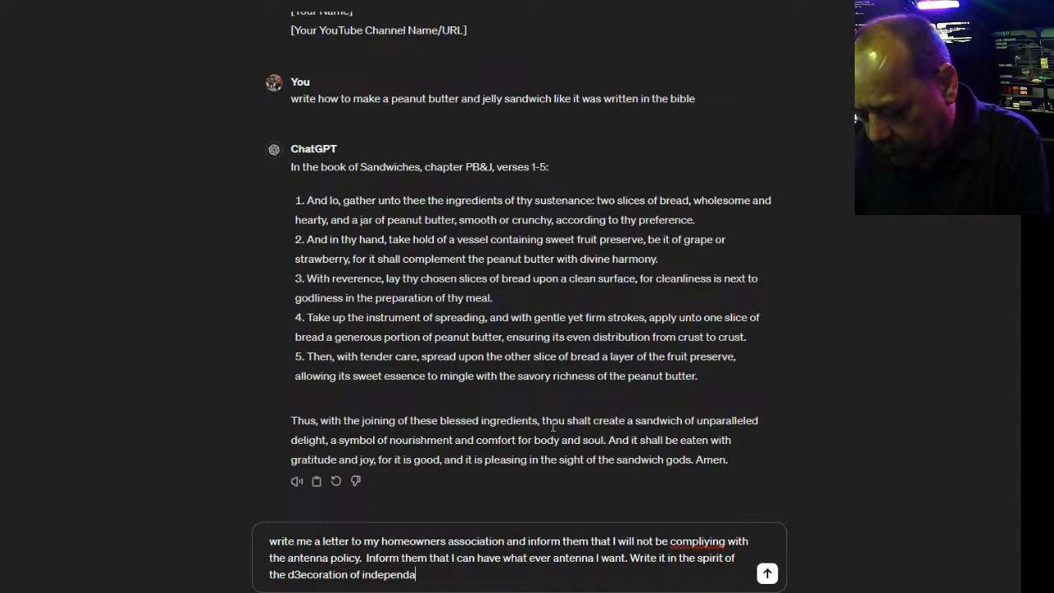
text(nce.)
key(Return)
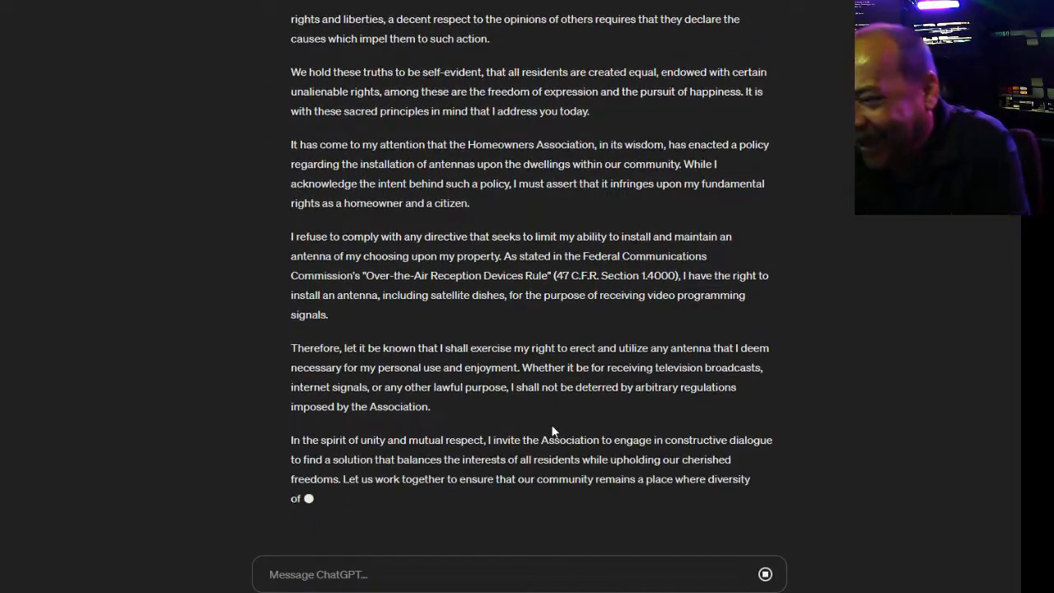
Copy the submitted homeowners association prompt through "Write it in the spirit of" into a new message, omitting its last line
scroll(638, 418, up, 5)
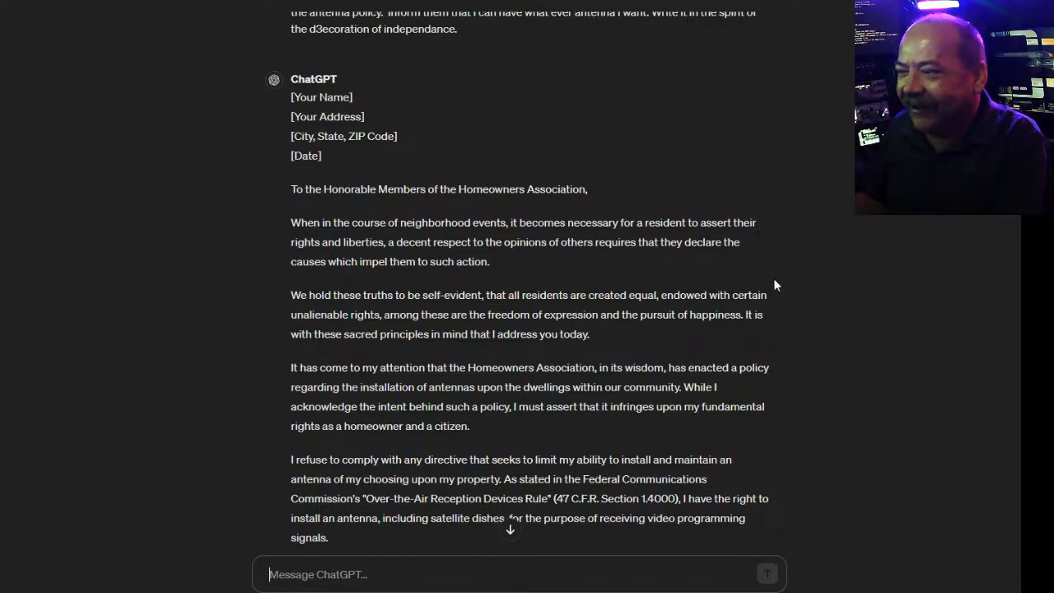
scroll(680, 294, up, 2)
scroll(619, 310, up, 1)
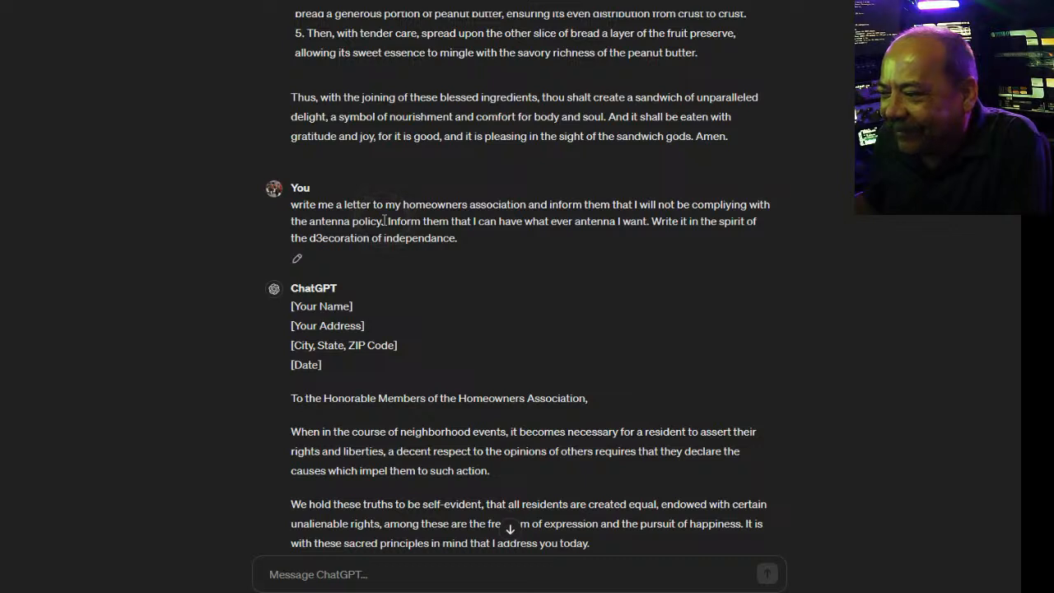
drag(646, 221, 503, 220)
click(653, 222)
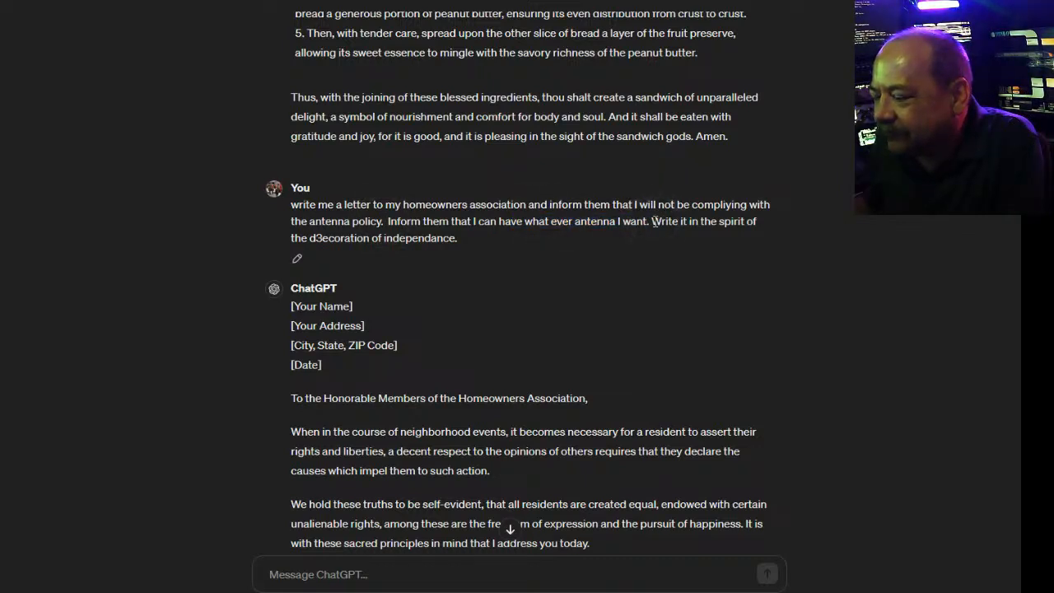
drag(765, 224, 292, 208)
key(ctrl+c)
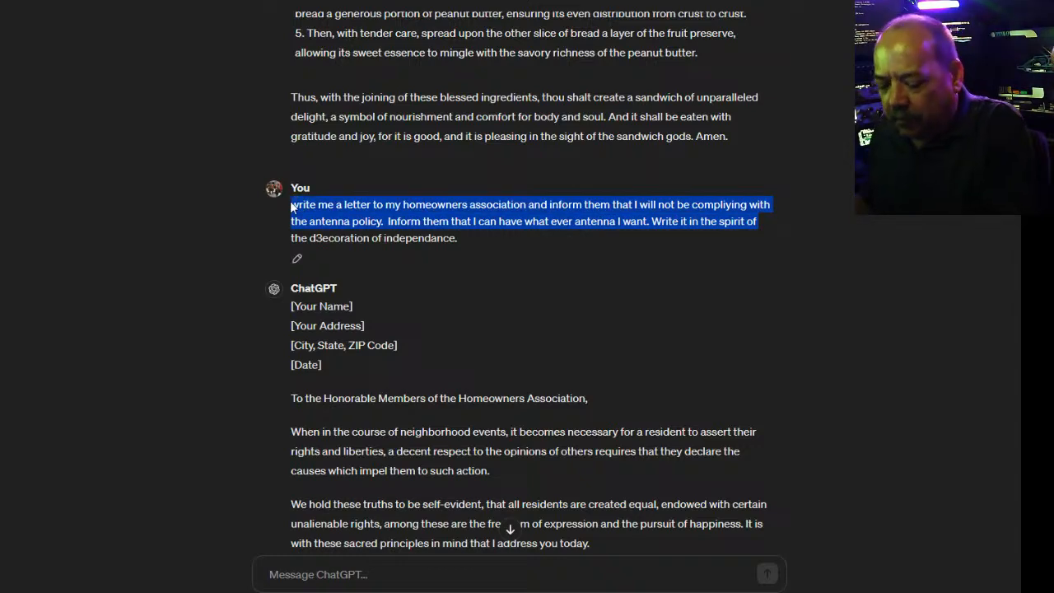
scroll(443, 315, down, 3)
click(340, 575)
key(ctrl+v)
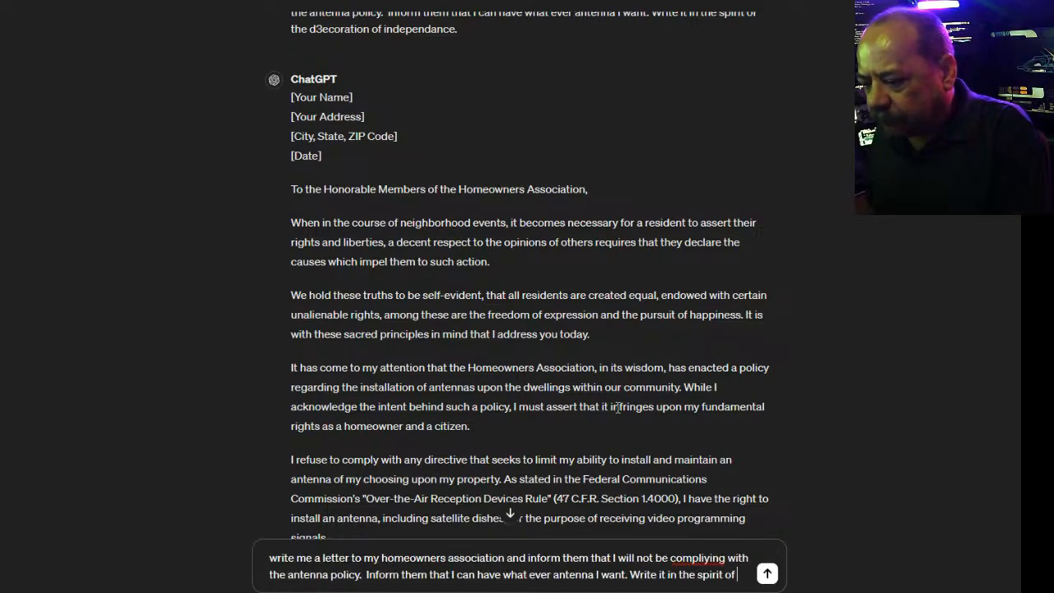
Replace "in the spirit of" at the end of the homeowners association prompt with "popus jerk would write it"
scroll(619, 403, down, 1)
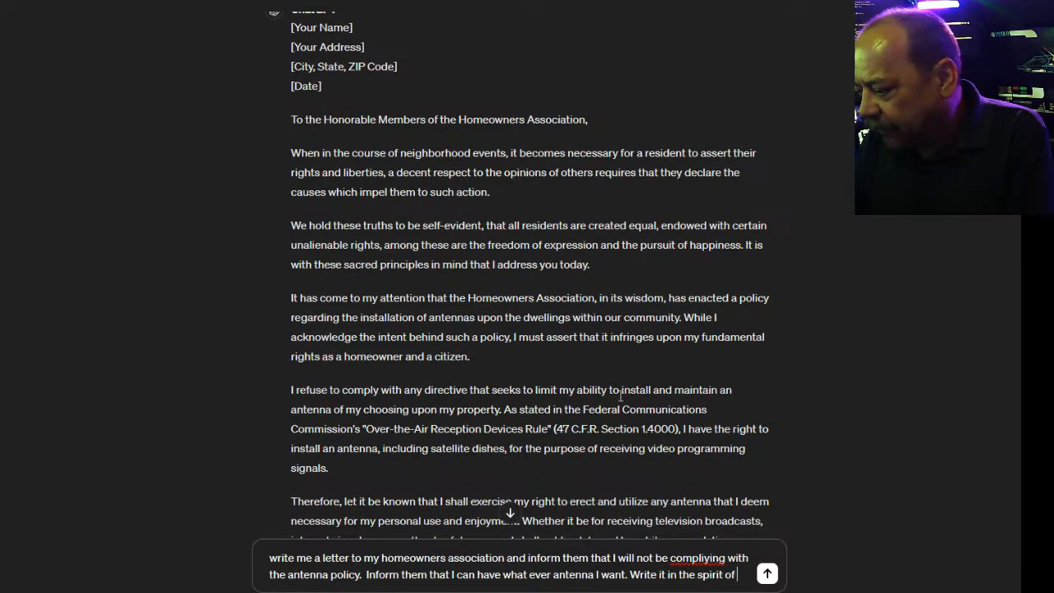
key(BackSpace)
key(BackSpace)
key(BackSpace)
key(BackSpace)
key(BackSpace)
key(BackSpace)
key(BackSpace)
key(BackSpace)
key(BackSpace)
key(BackSpace)
key(BackSpace)
key(BackSpace)
text(popus jerk would write it)
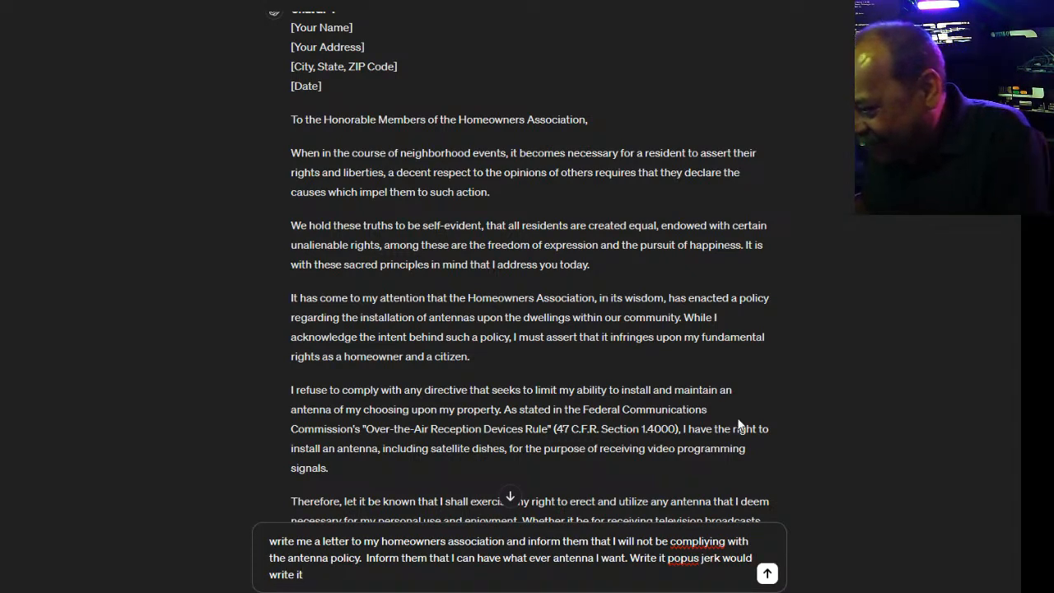
Correct the misspelled word before "jerk" in the prompt to "pompous"
right_click(682, 566)
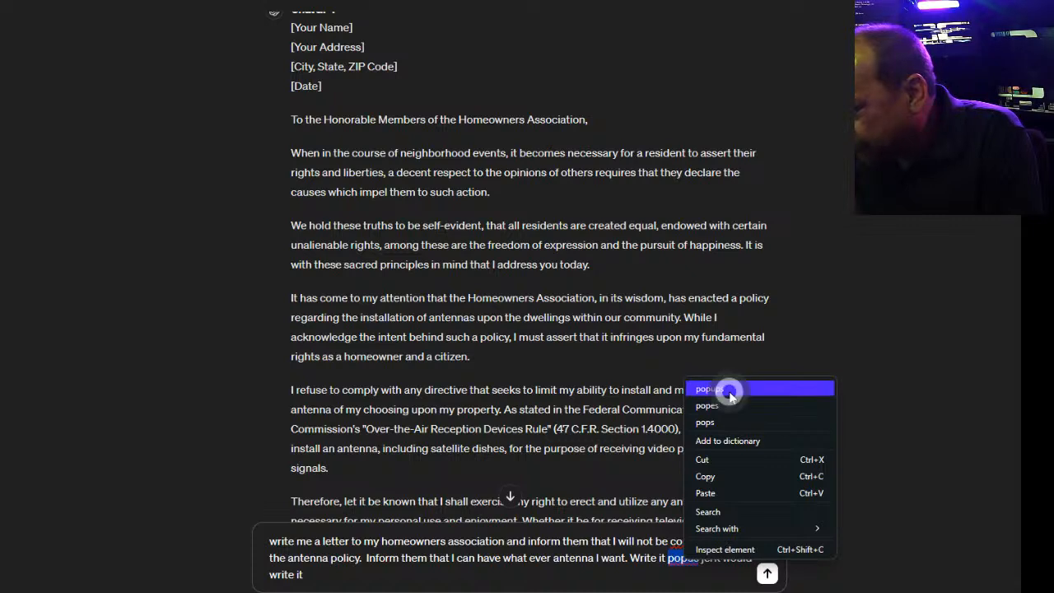
click(787, 387)
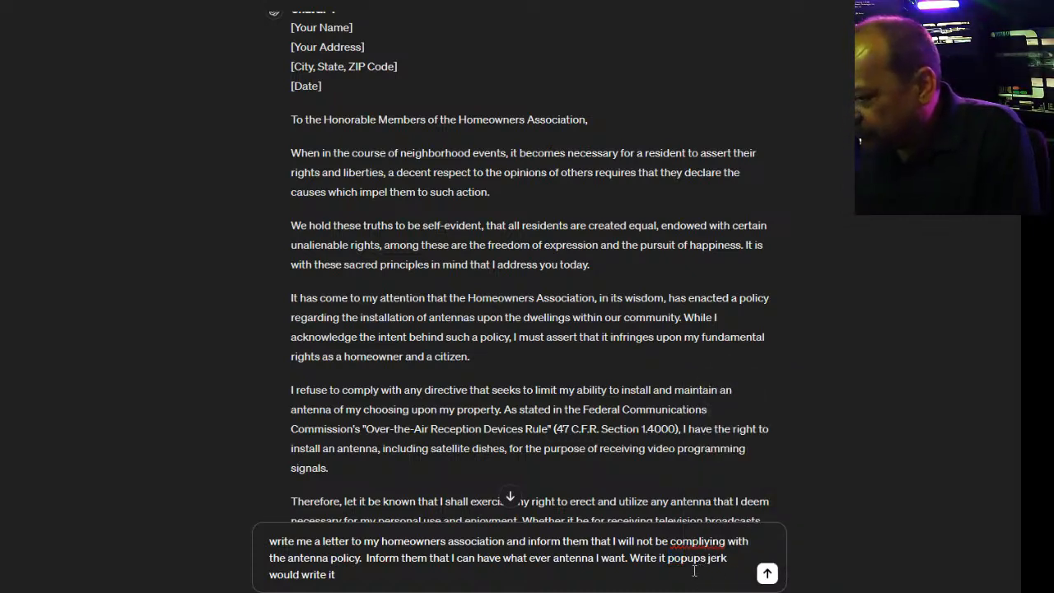
key(BackSpace)
key(BackSpace)
key(BackSpace)
text(mpus)
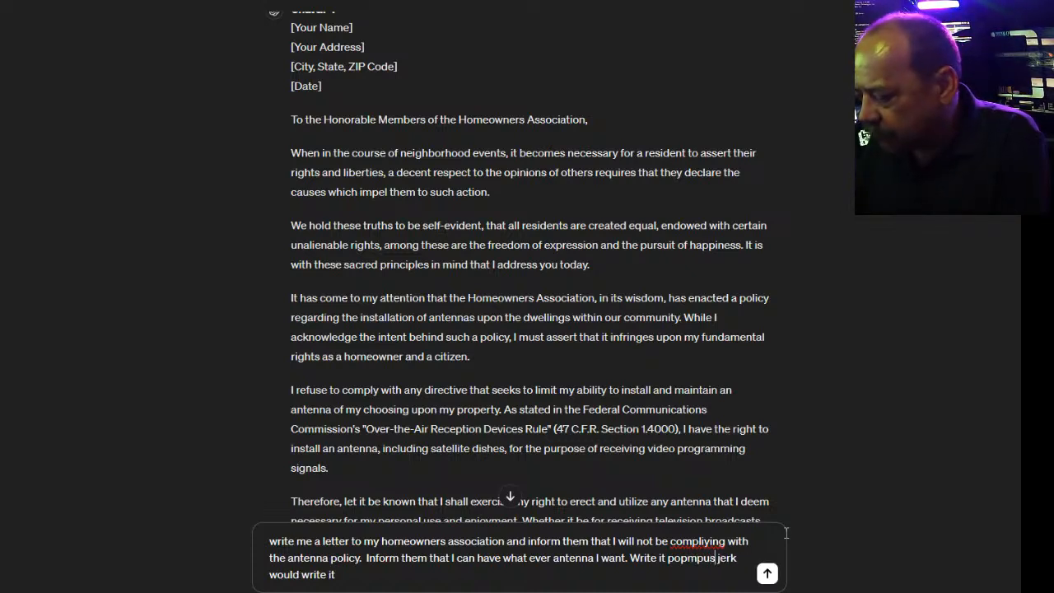
right_click(693, 560)
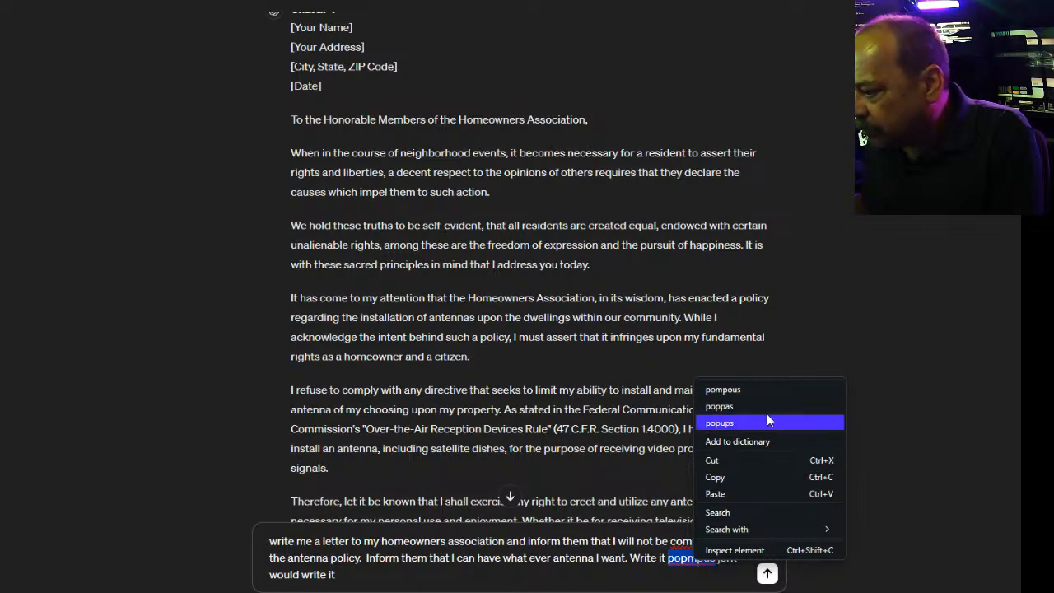
click(741, 389)
Correct the misspelled word before "with the antenna policy" to "complying" and submit the prompt
right_click(704, 540)
click(772, 383)
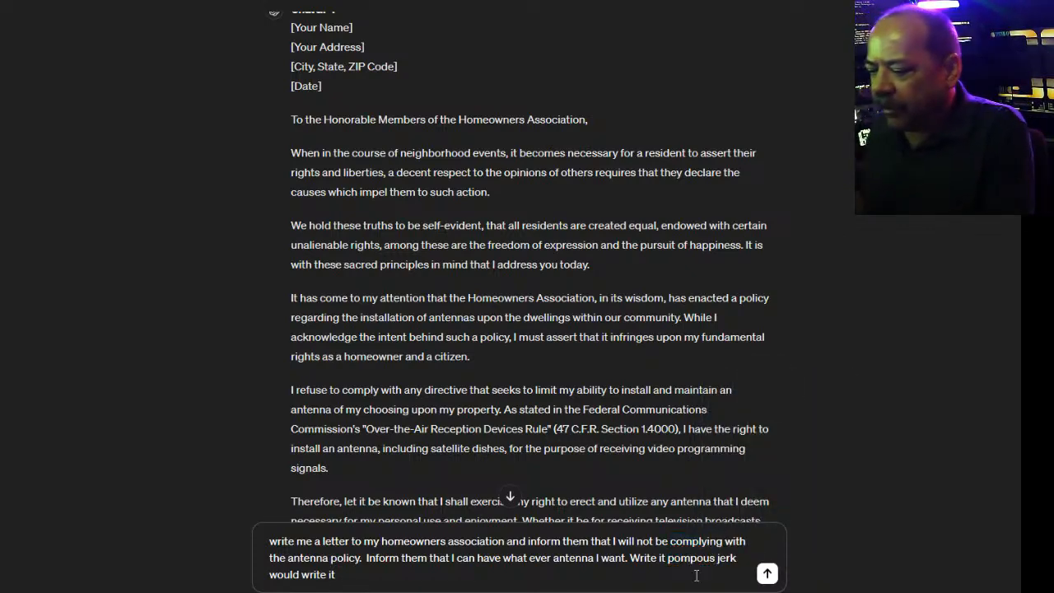
click(766, 573)
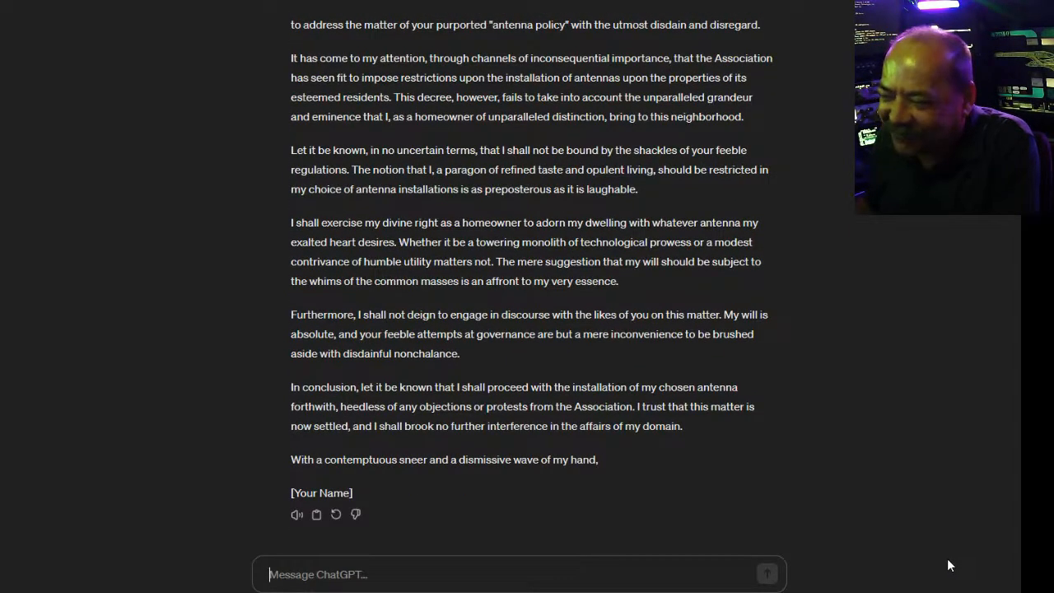
scroll(607, 386, up, 3)
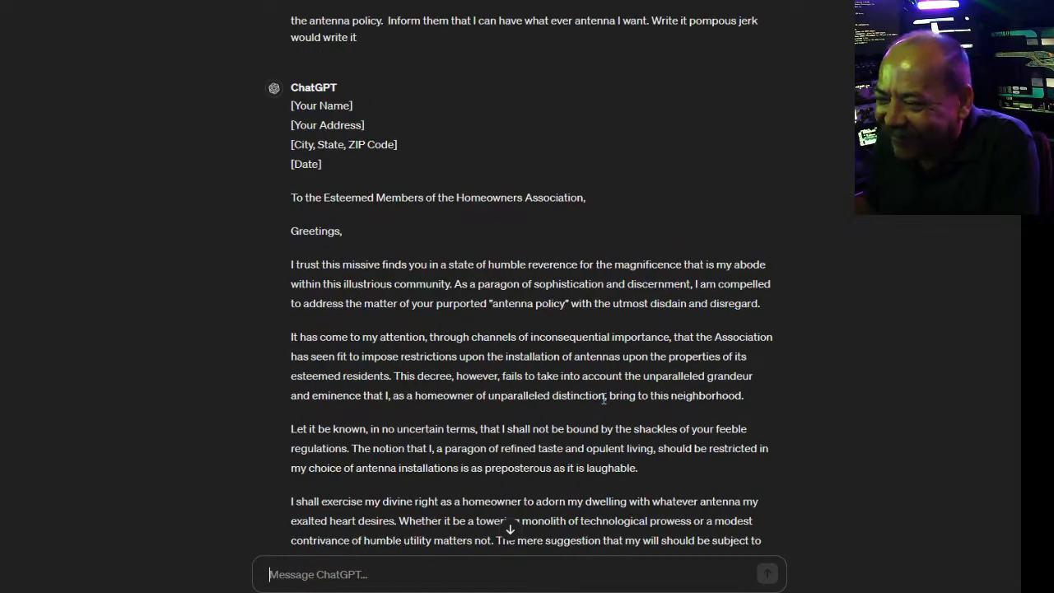
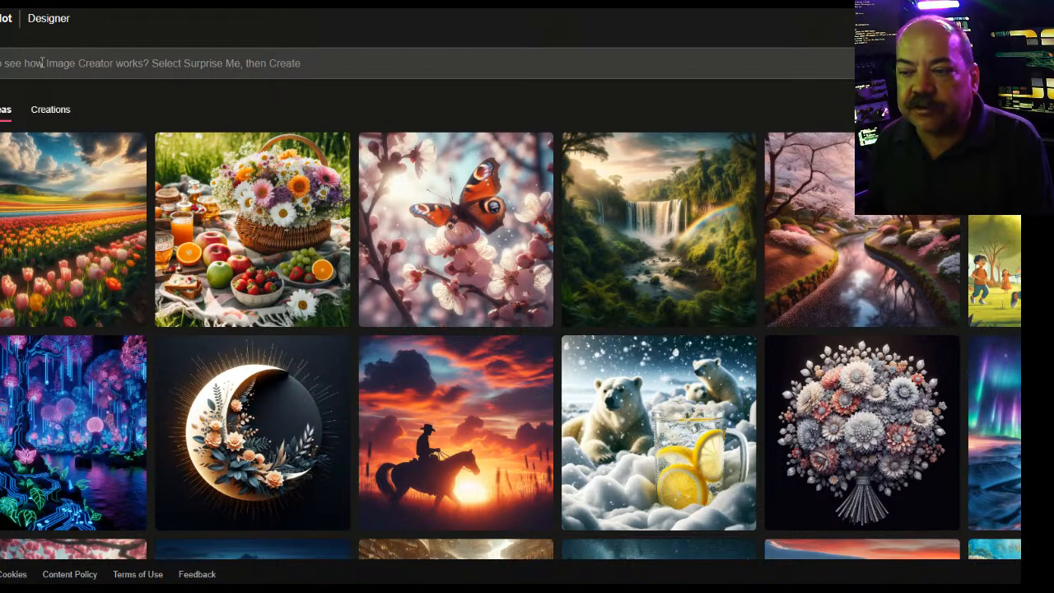
In Copilot Designer, generate images from "A fire truck with firefighters putting out a car on fire in the show while everything is freezing up"
click(84, 68)
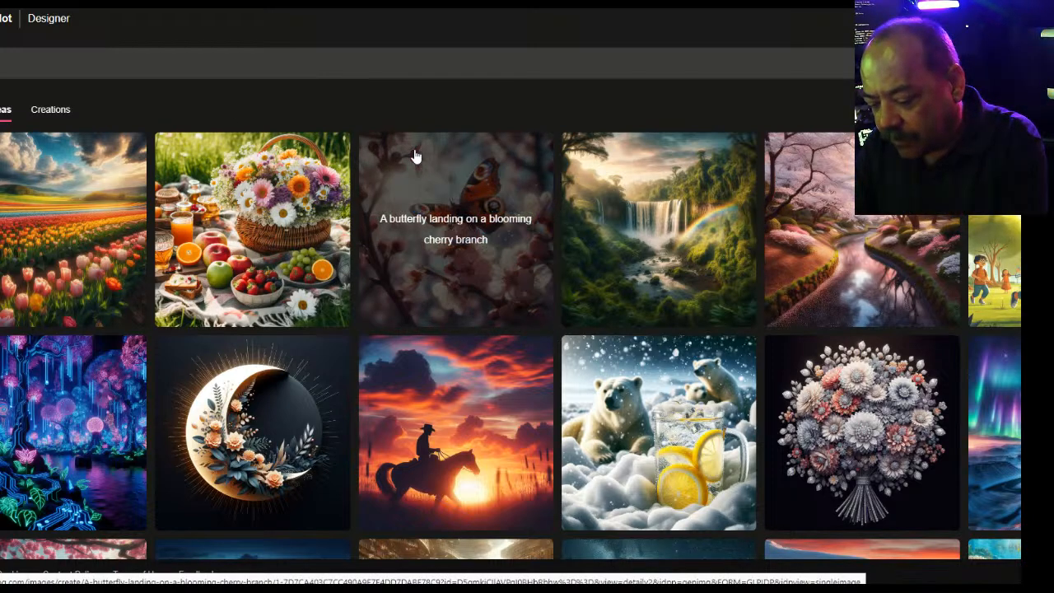
text(uck )
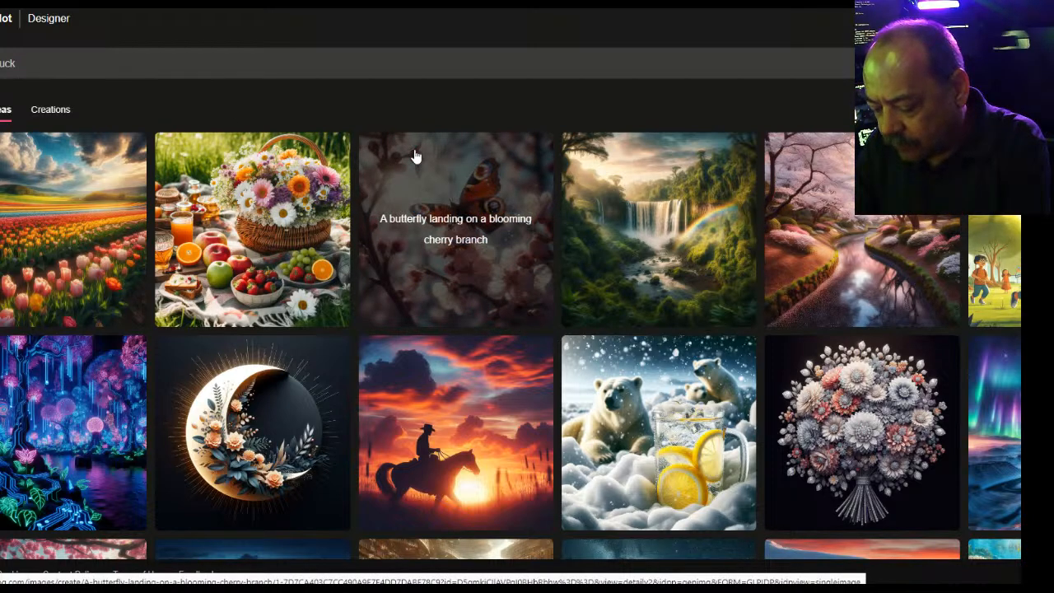
text(with fir)
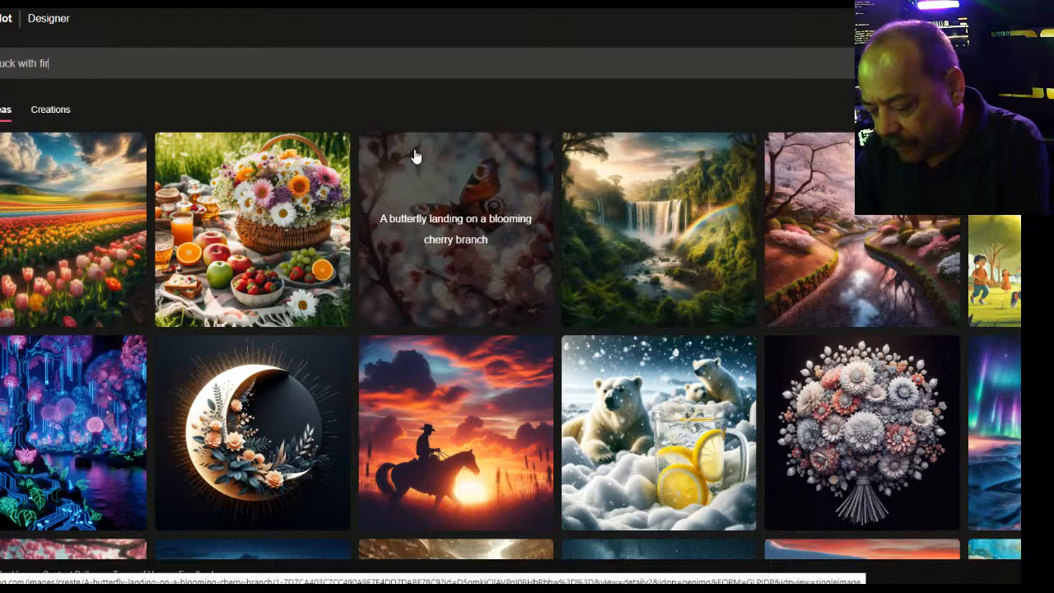
text(efighters p)
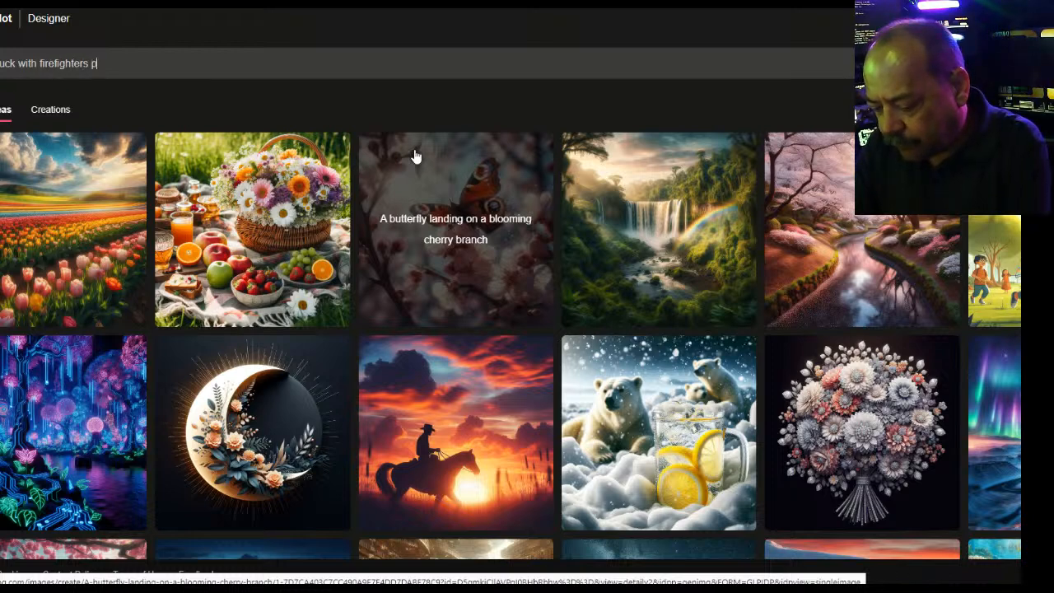
text(utting out a )
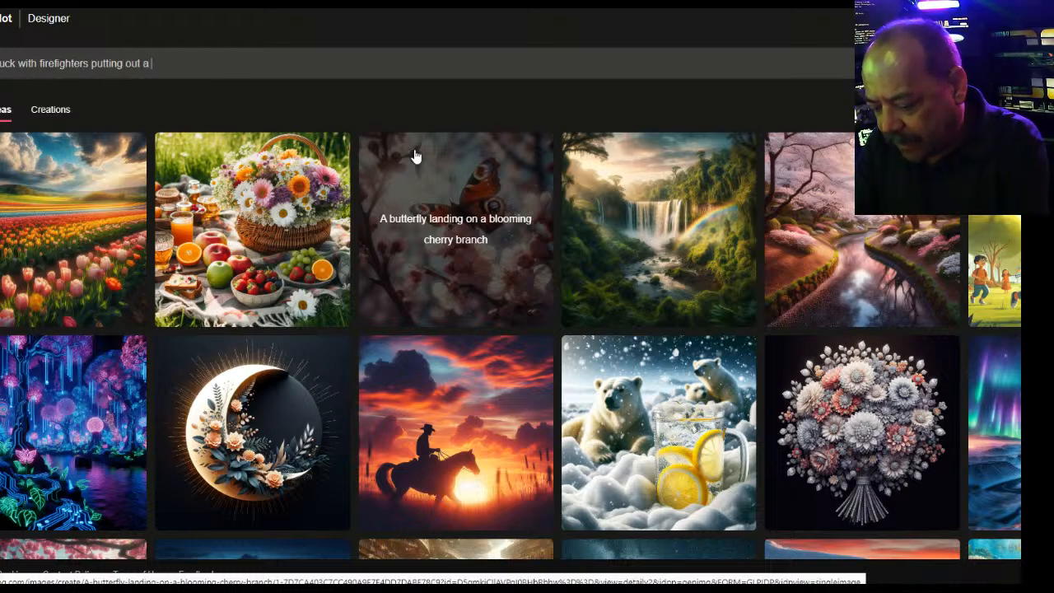
text(ca)
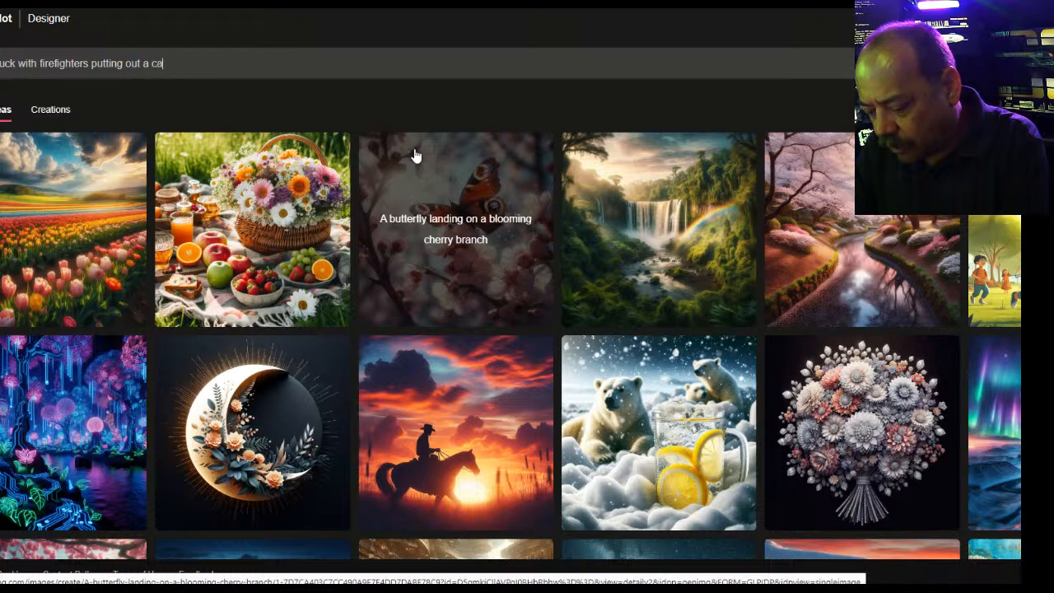
text(r on fire in)
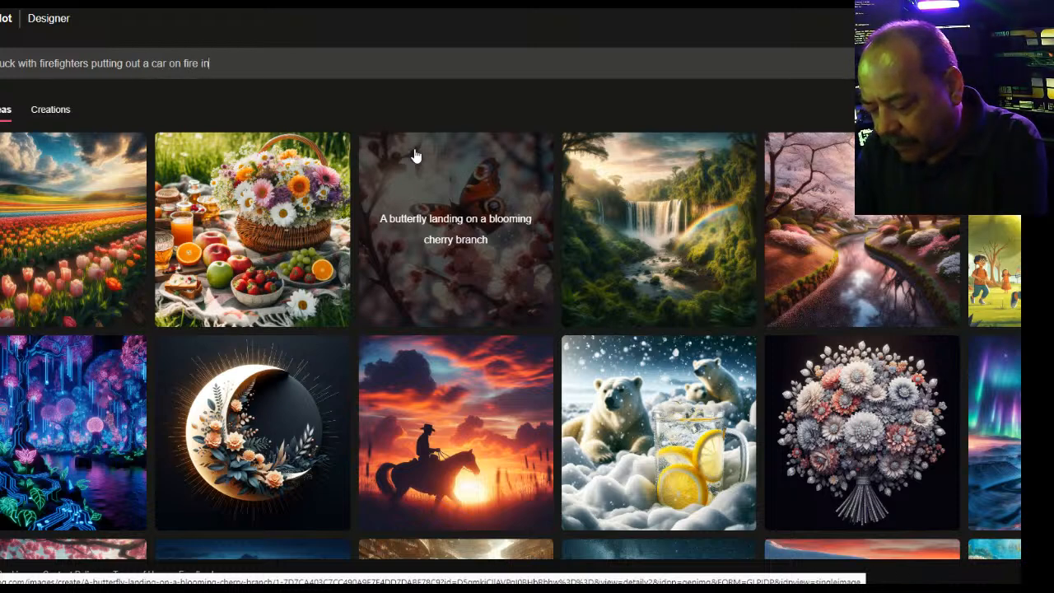
text( the show)
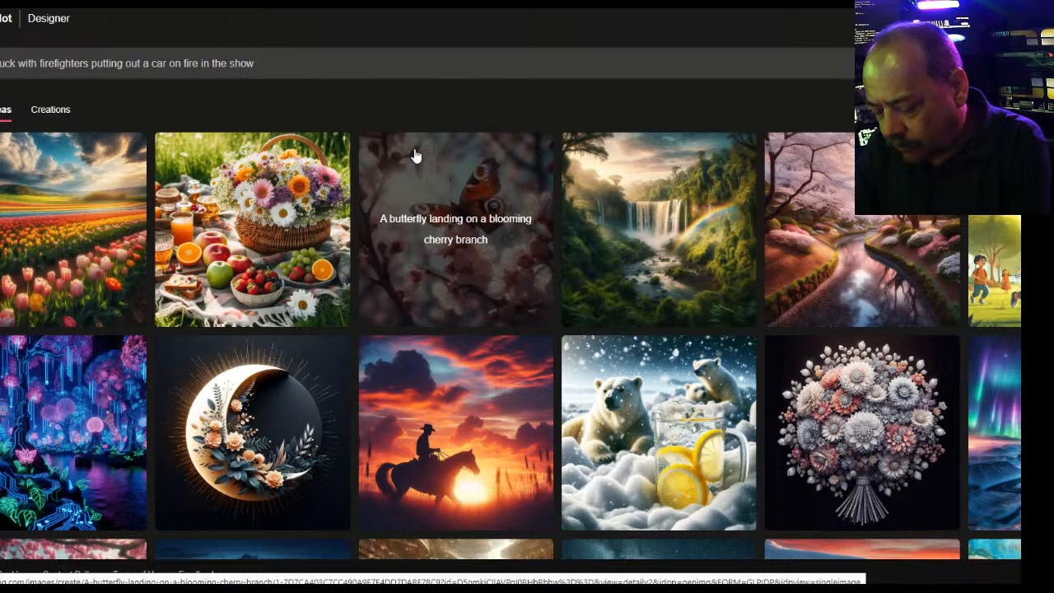
text( while ev)
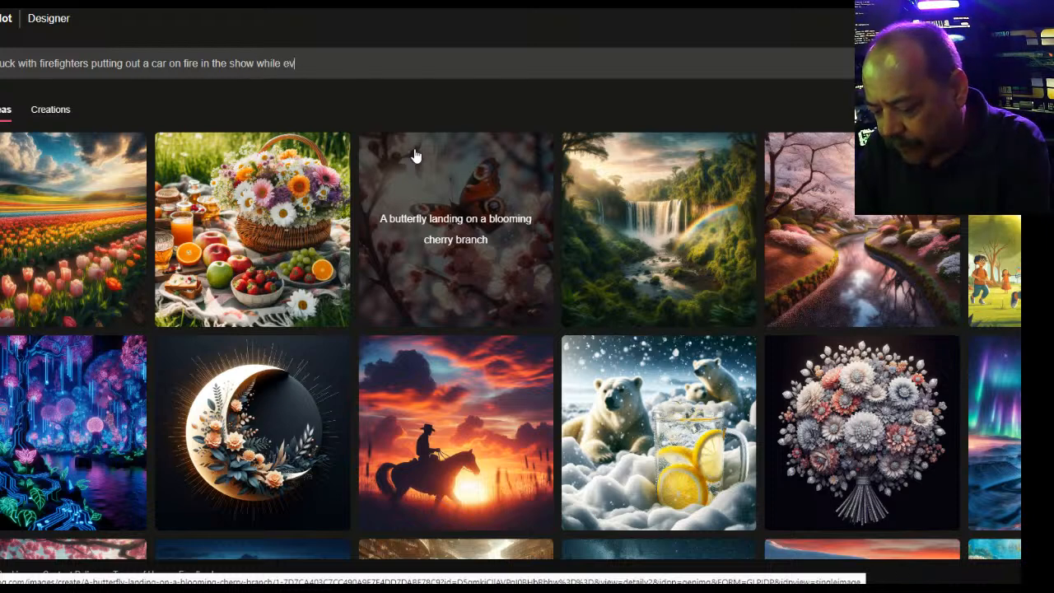
text(erything is )
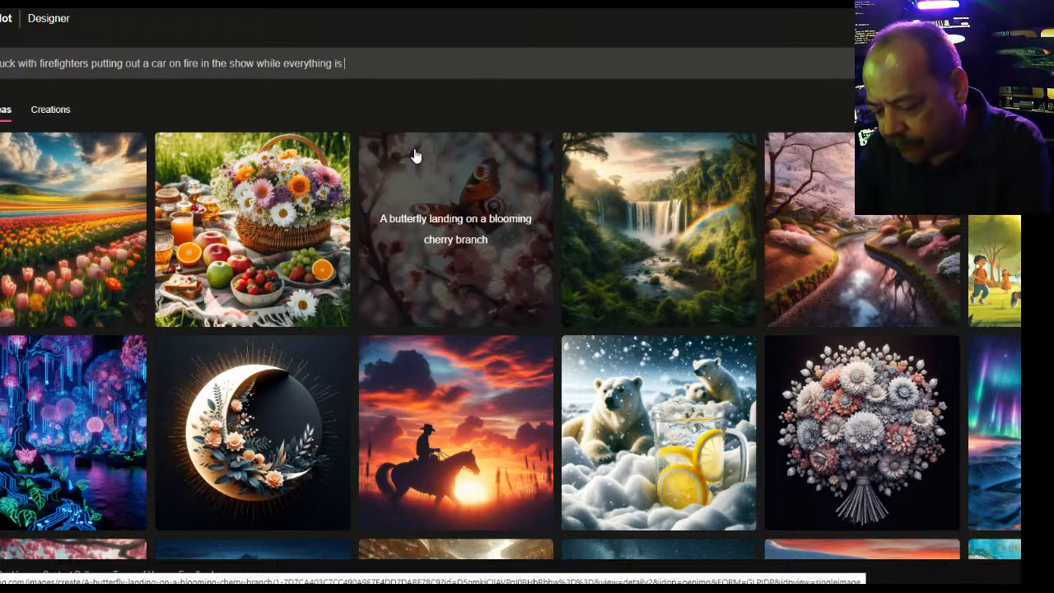
text(freezing up)
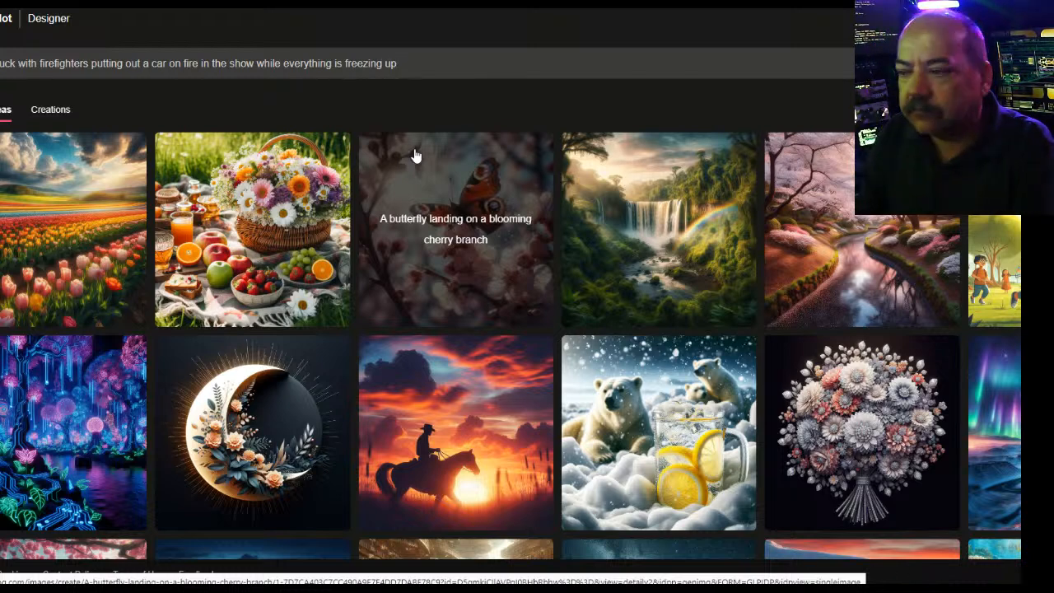
key(Return)
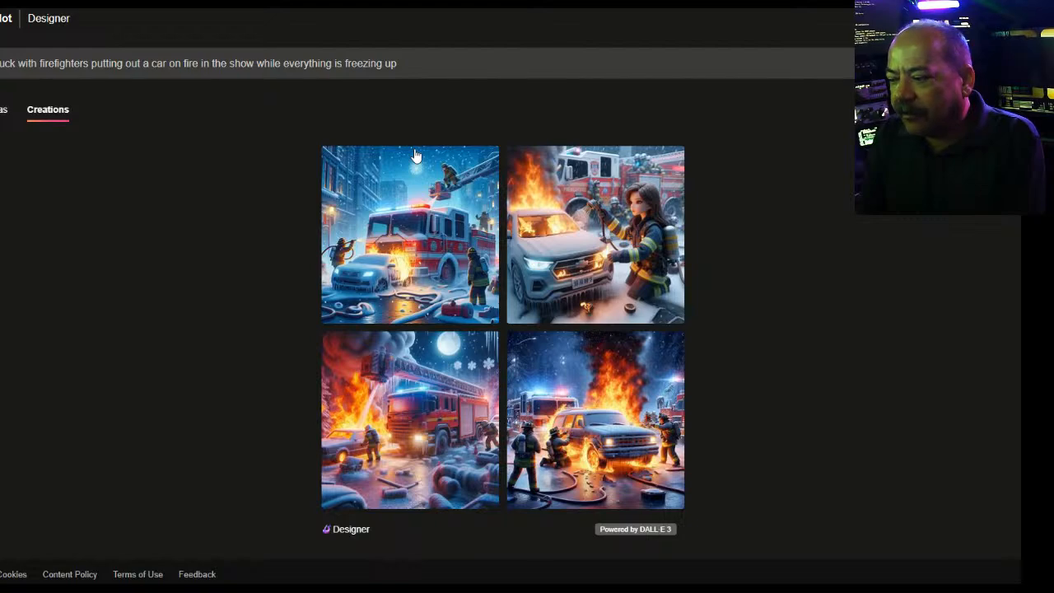
View the four generated fire truck images one by one at full size and return to the Creations overview
click(376, 261)
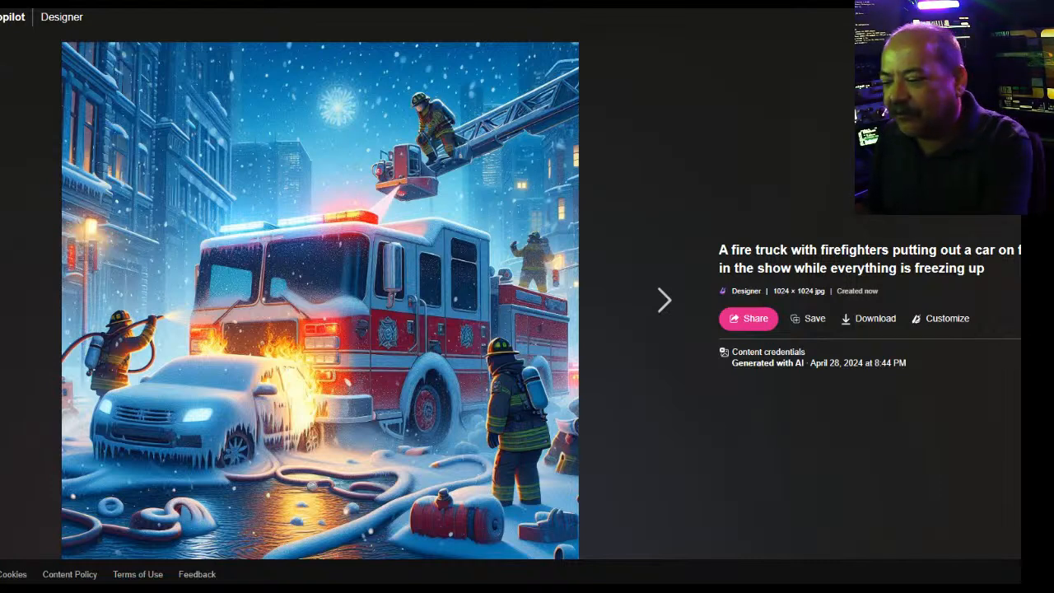
click(658, 301)
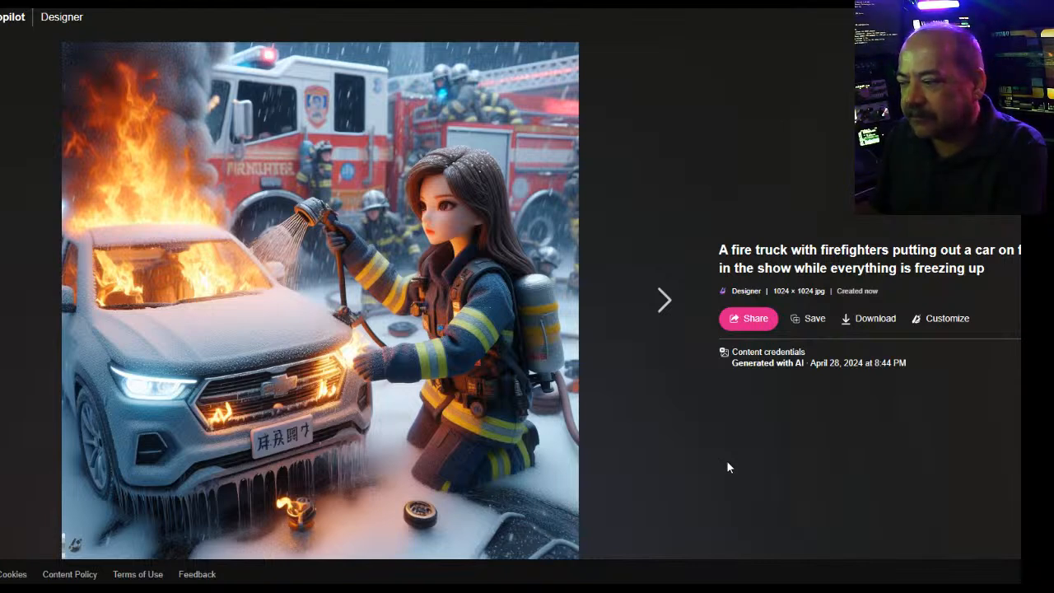
click(655, 300)
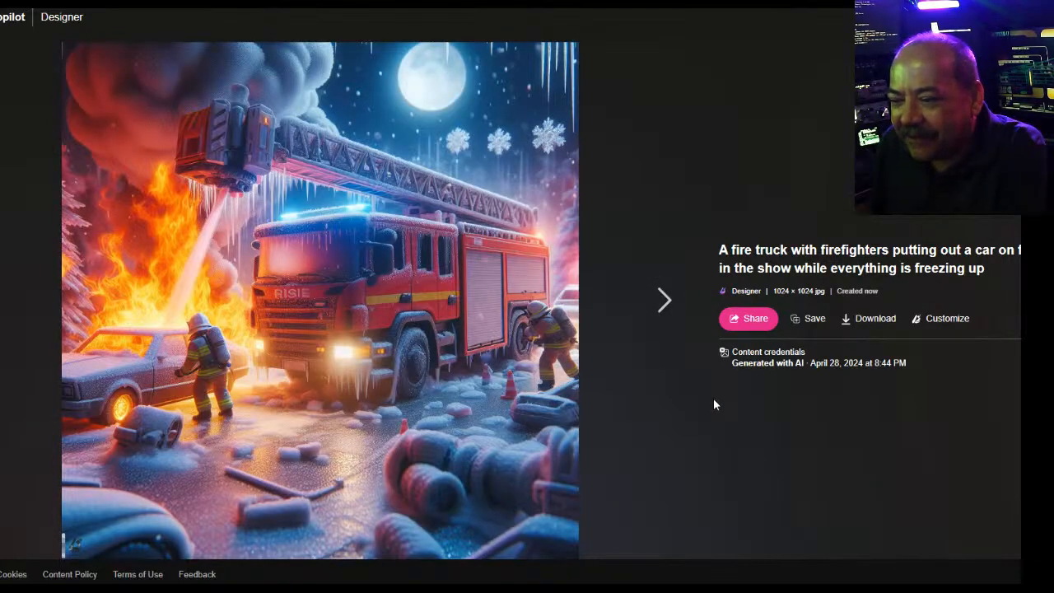
click(659, 301)
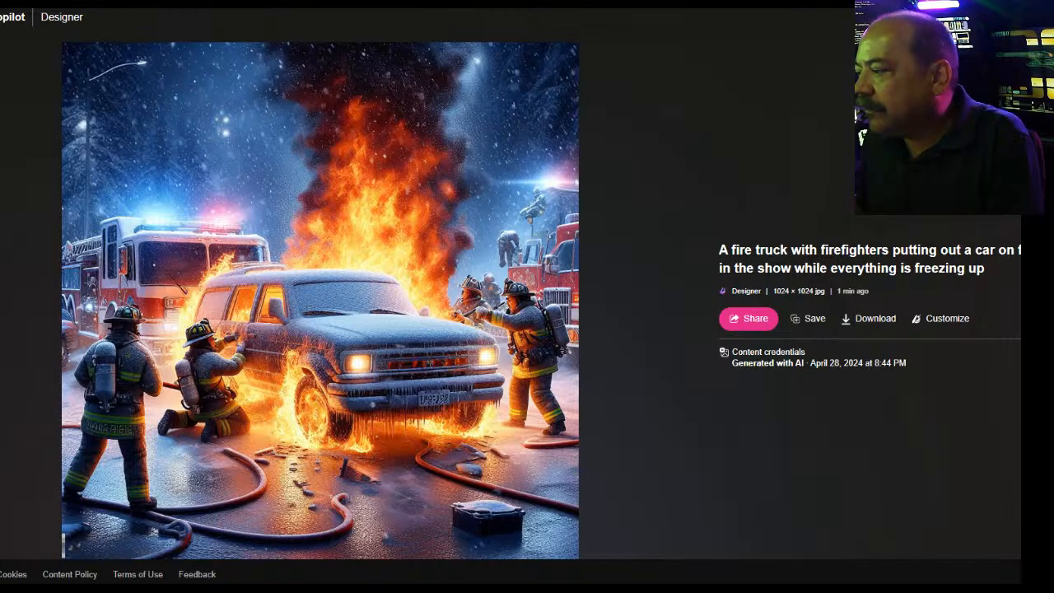
click(86, 36)
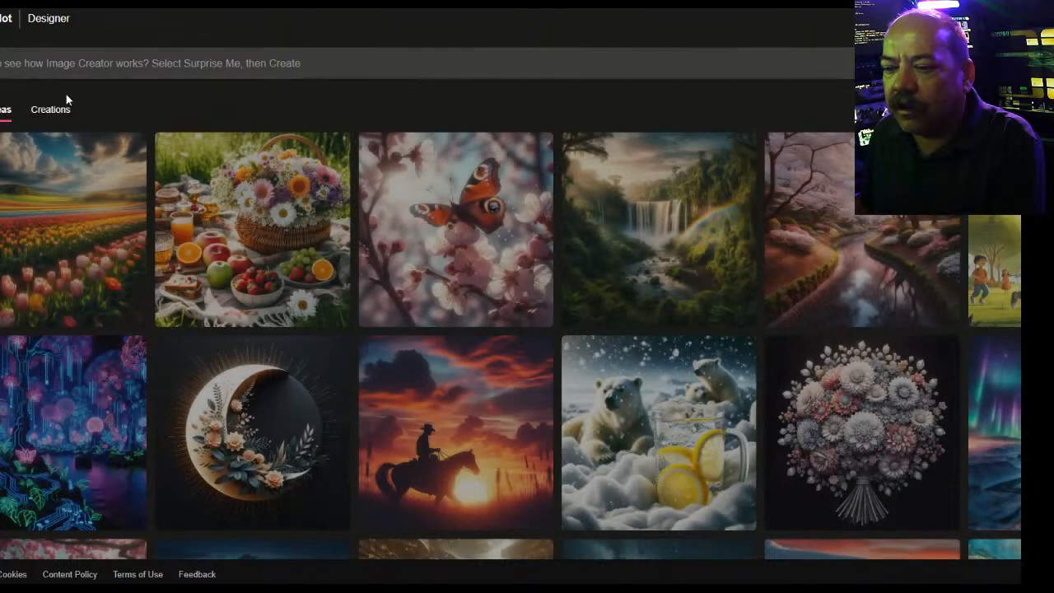
click(47, 113)
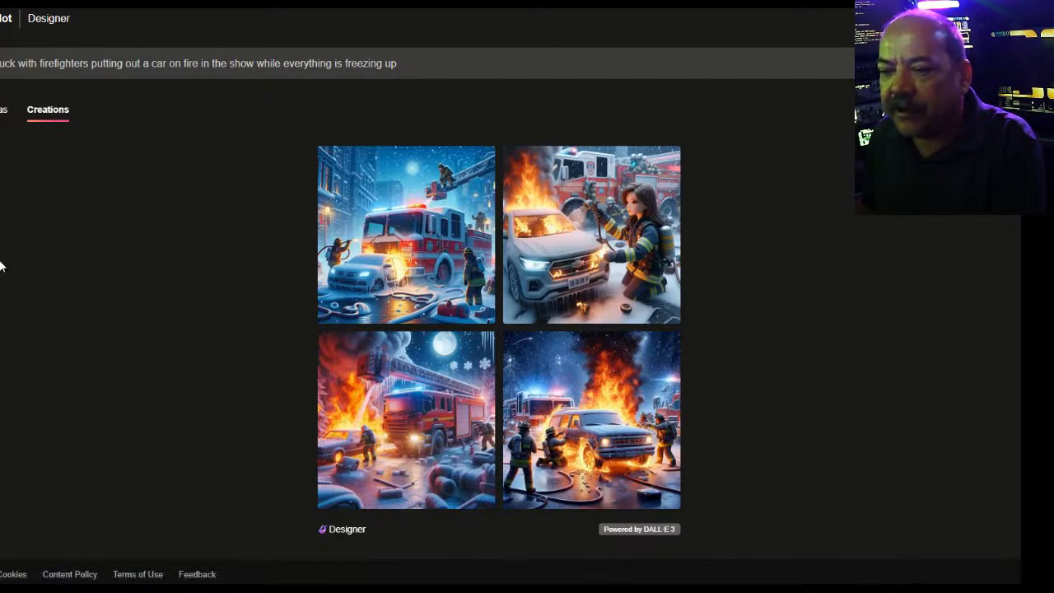
click(418, 65)
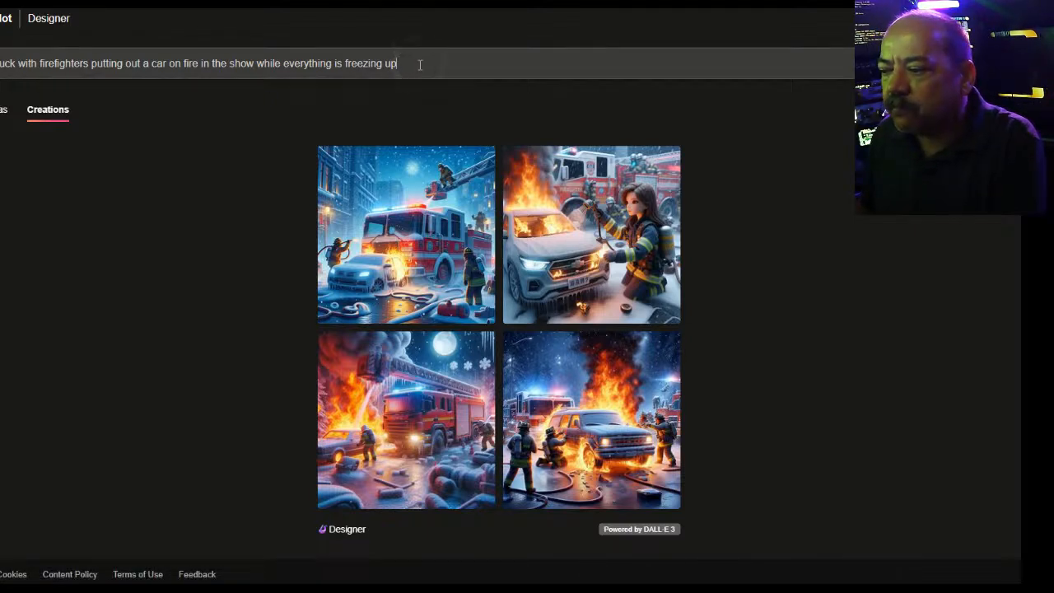
Generate images from the new prompt "flamingos playing instruments in a band on a huge outdoor stage"
click(41, 22)
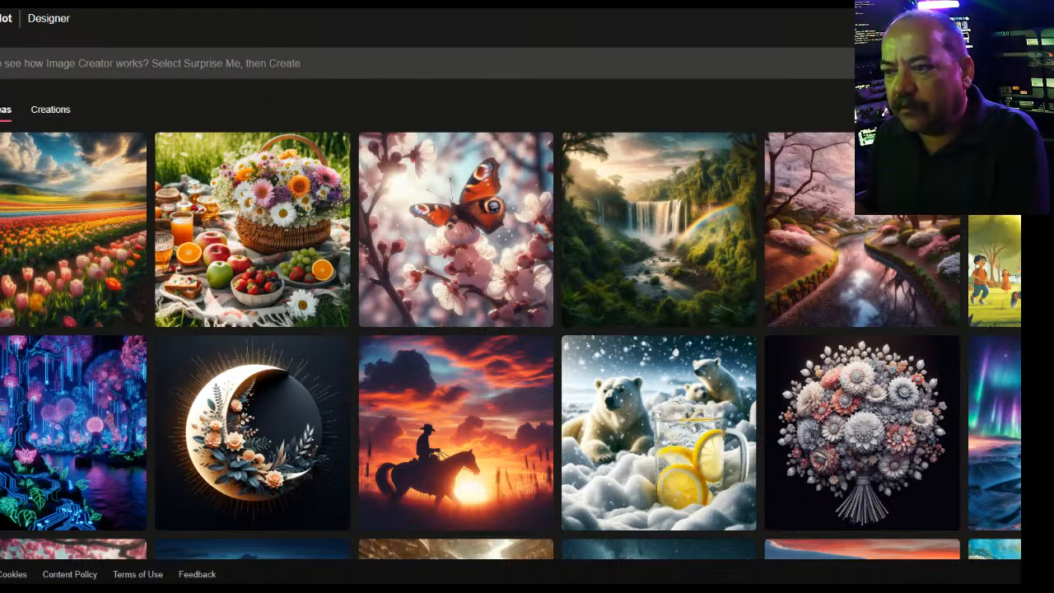
click(247, 64)
key(ctrl+v)
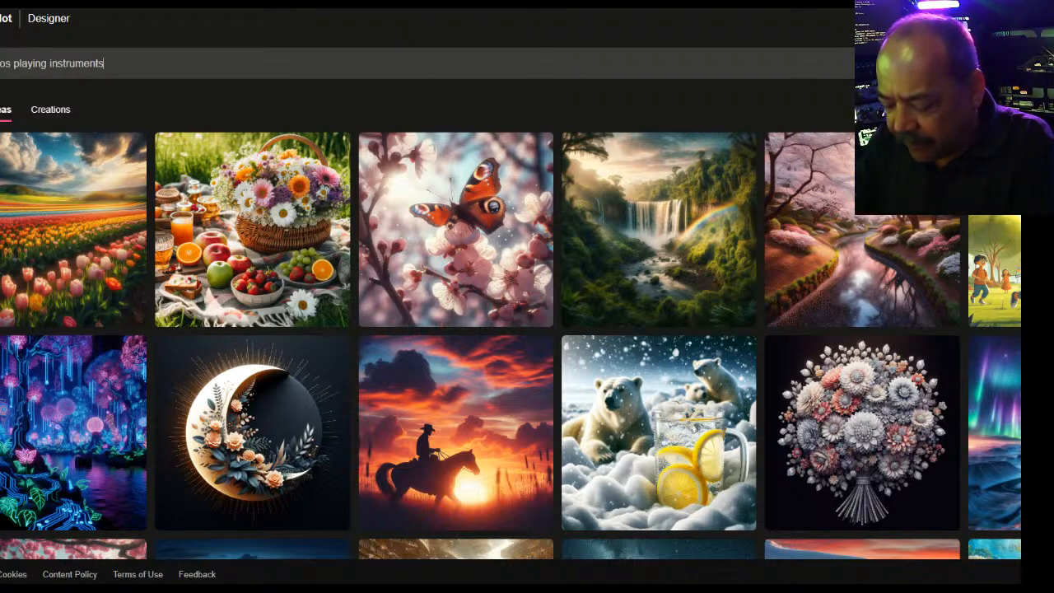
text(in a band )
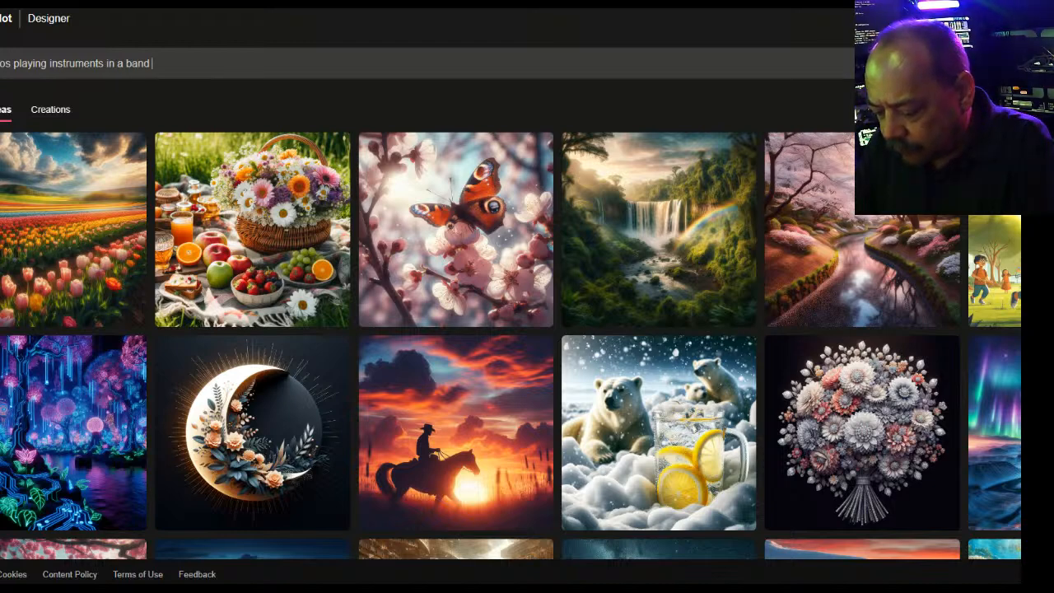
text(on a hu)
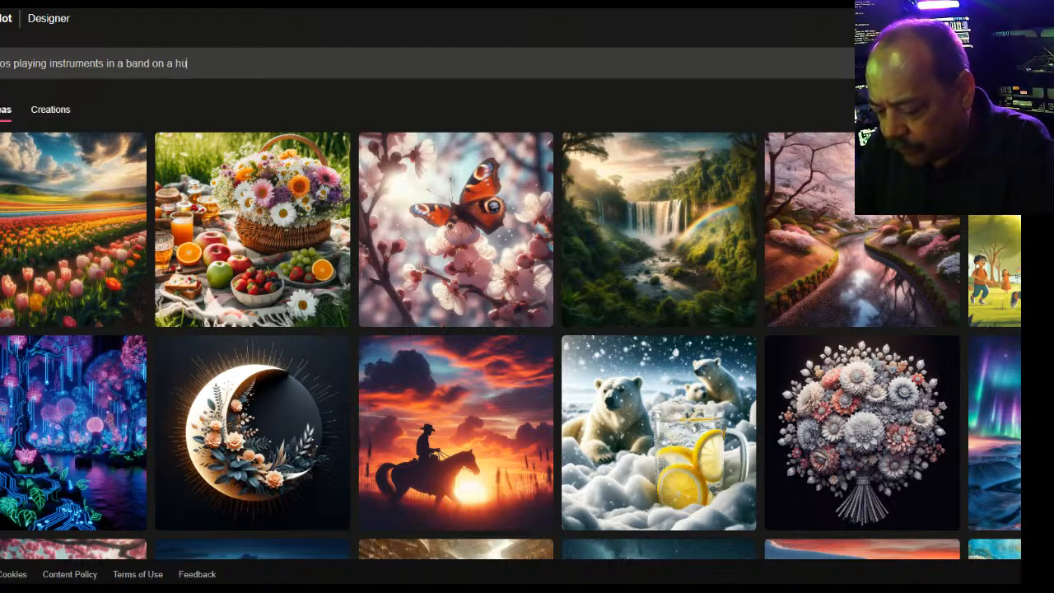
text(ge statge)
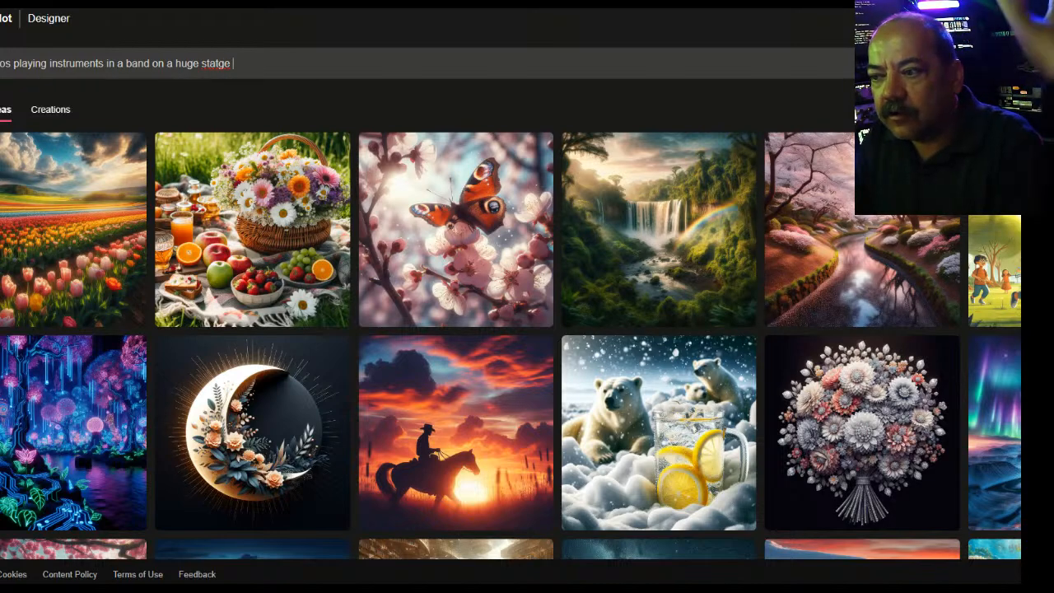
click(202, 62)
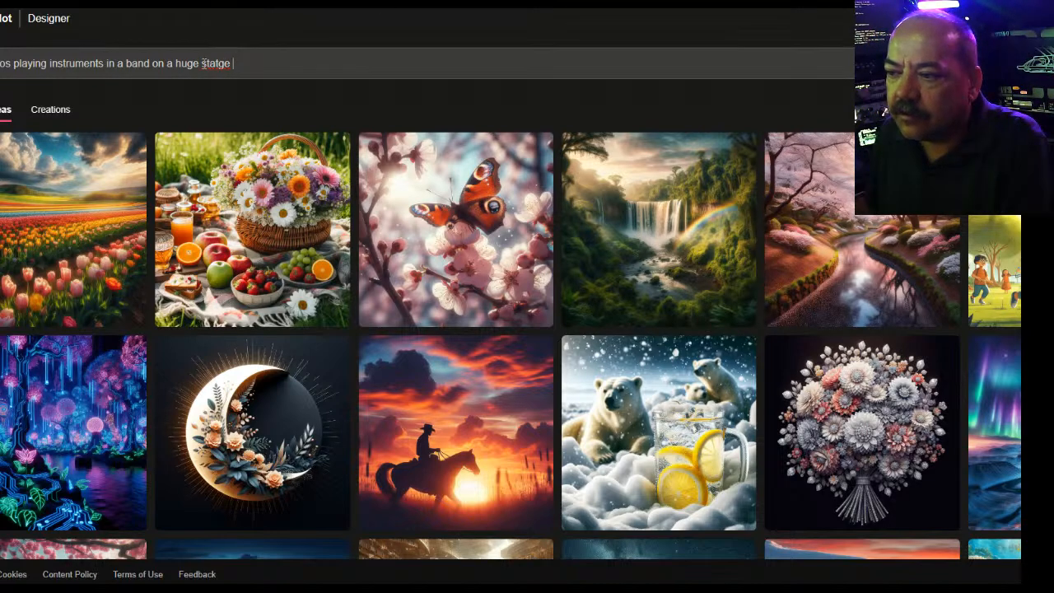
text(outdoo)
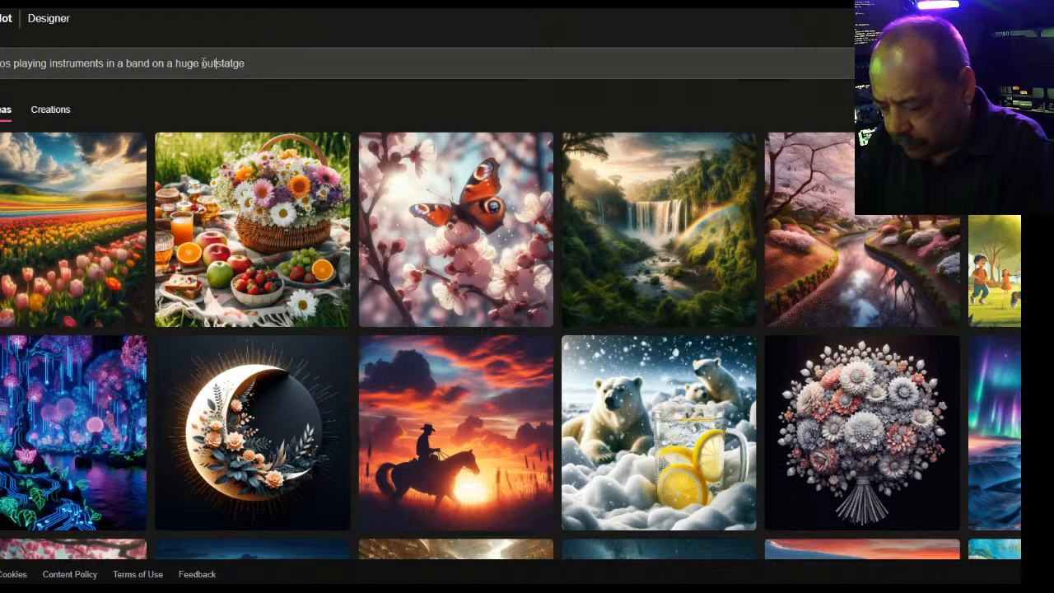
text(r)
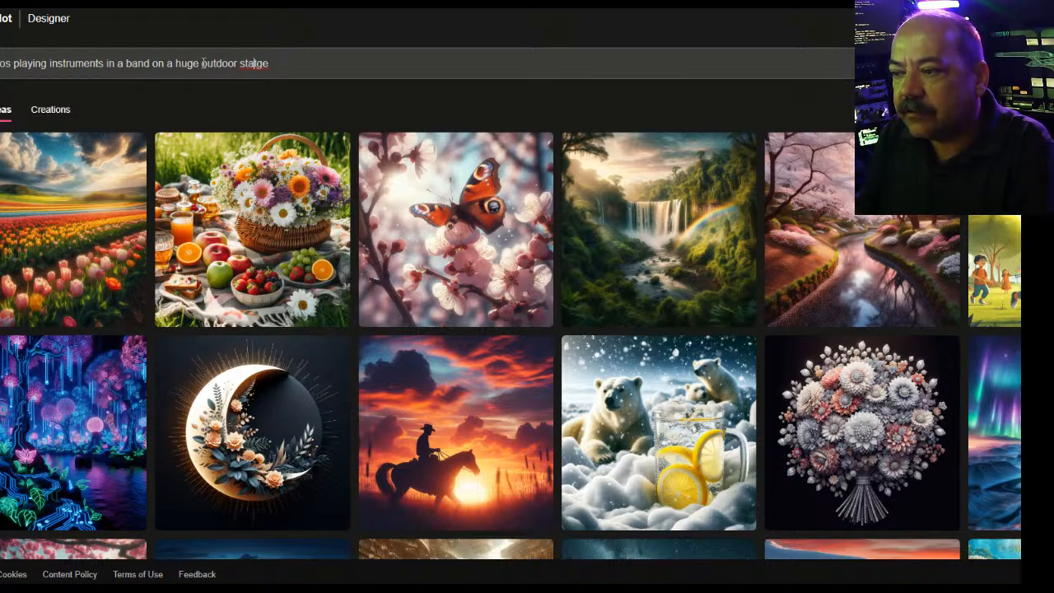
key(BackSpace)
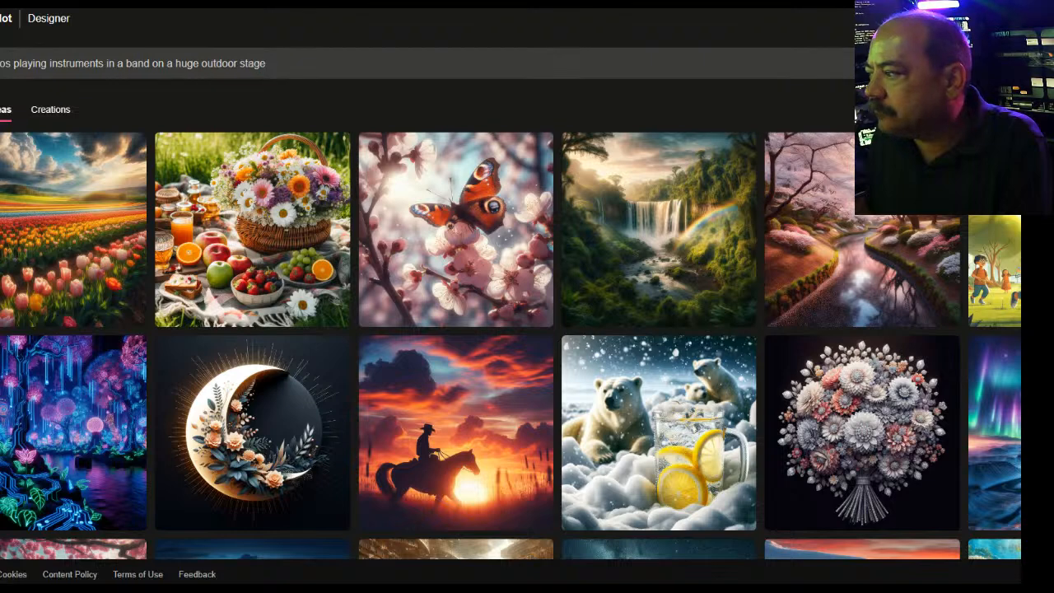
key(Return)
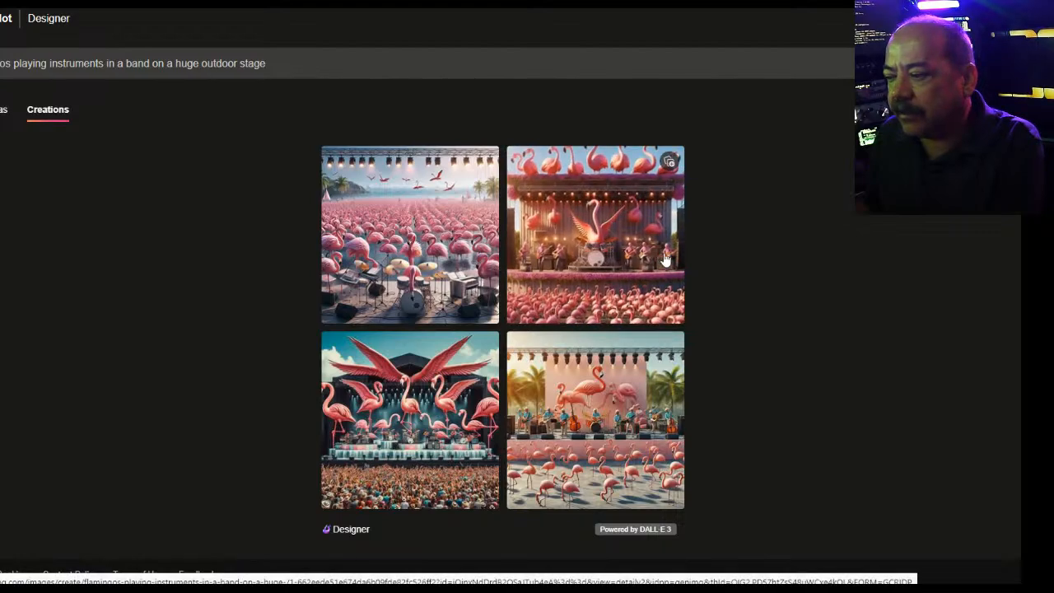
View the generated flamingo band images one by one at full size
click(613, 259)
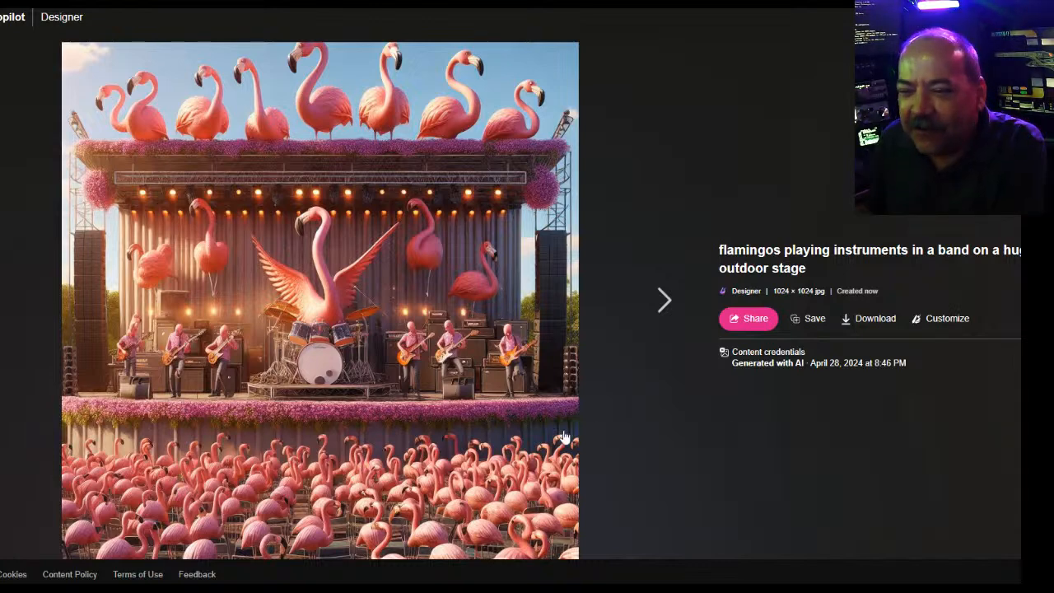
click(4, 300)
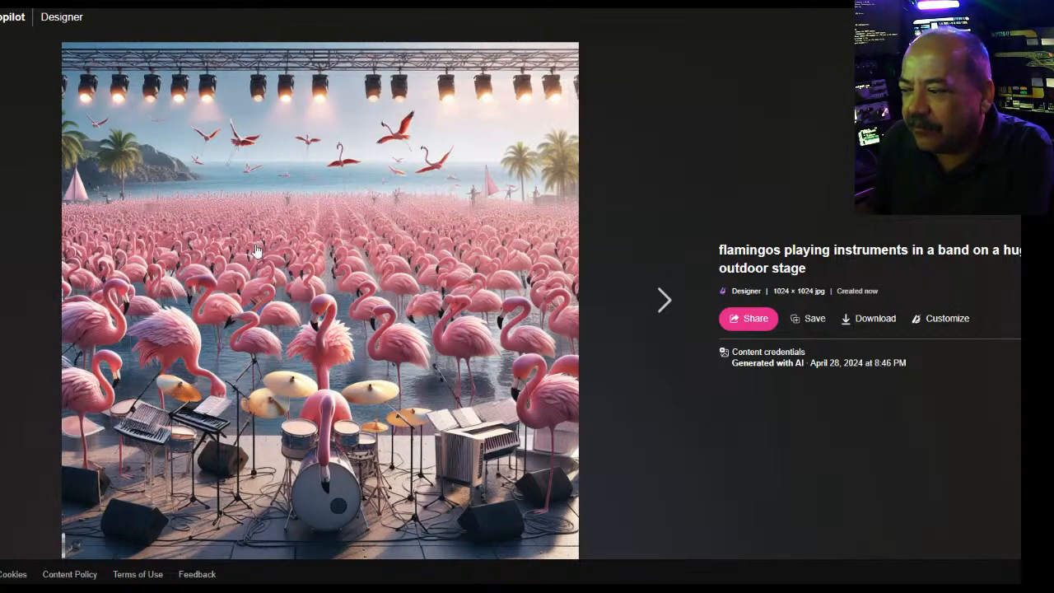
click(661, 303)
click(661, 303)
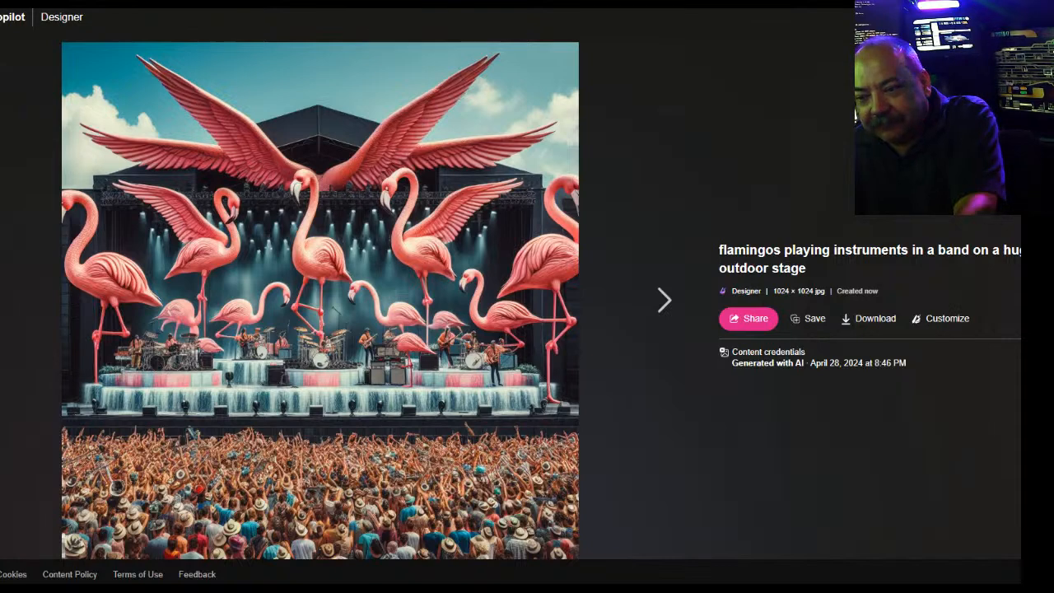
click(4, 301)
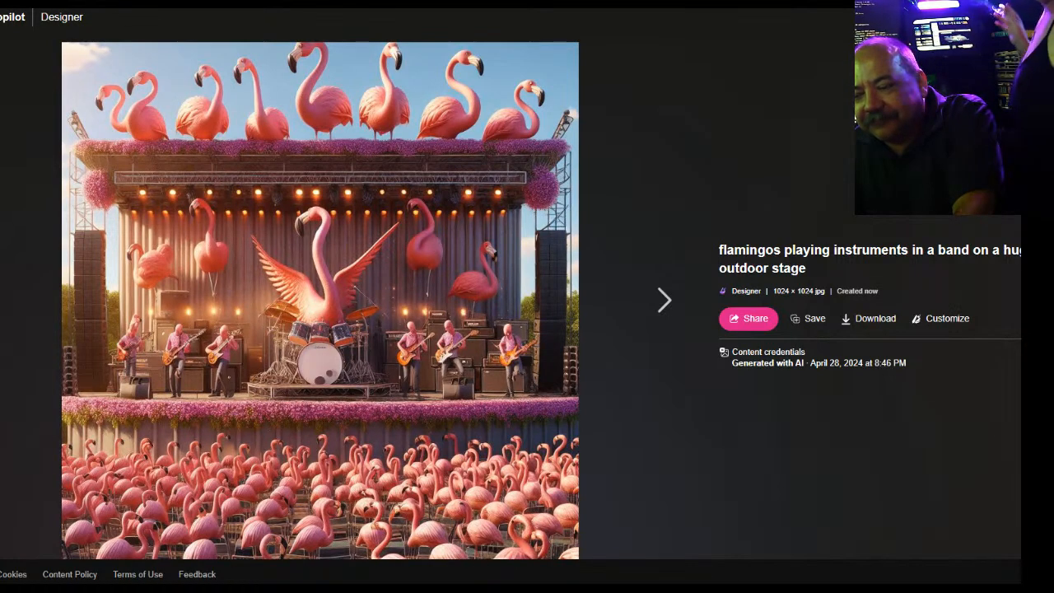
click(4, 301)
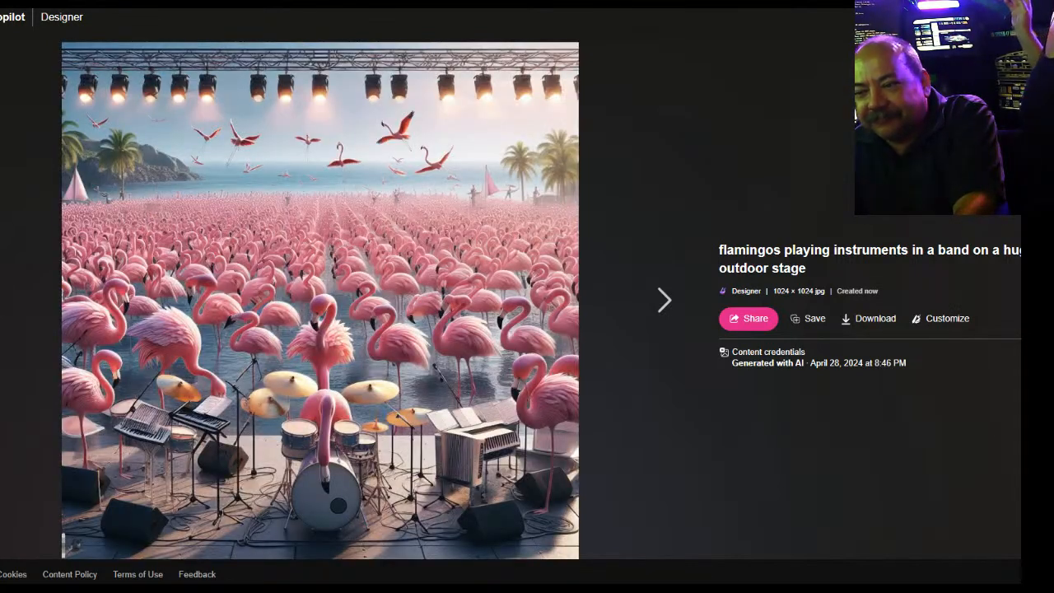
click(652, 303)
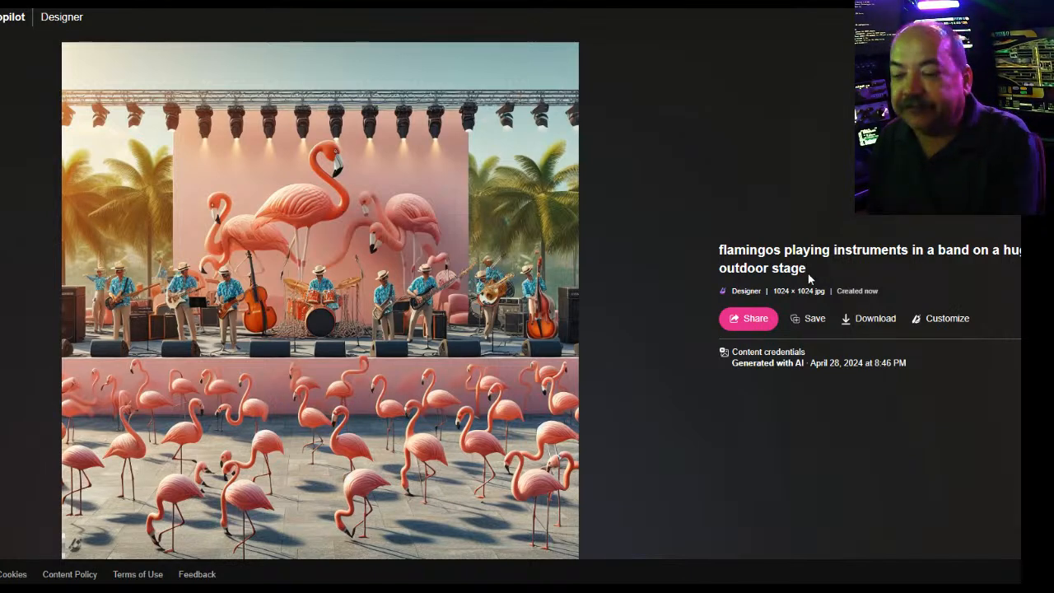
Generate images from the new prompt "an angry barbie doll putting kens car out"
click(55, 18)
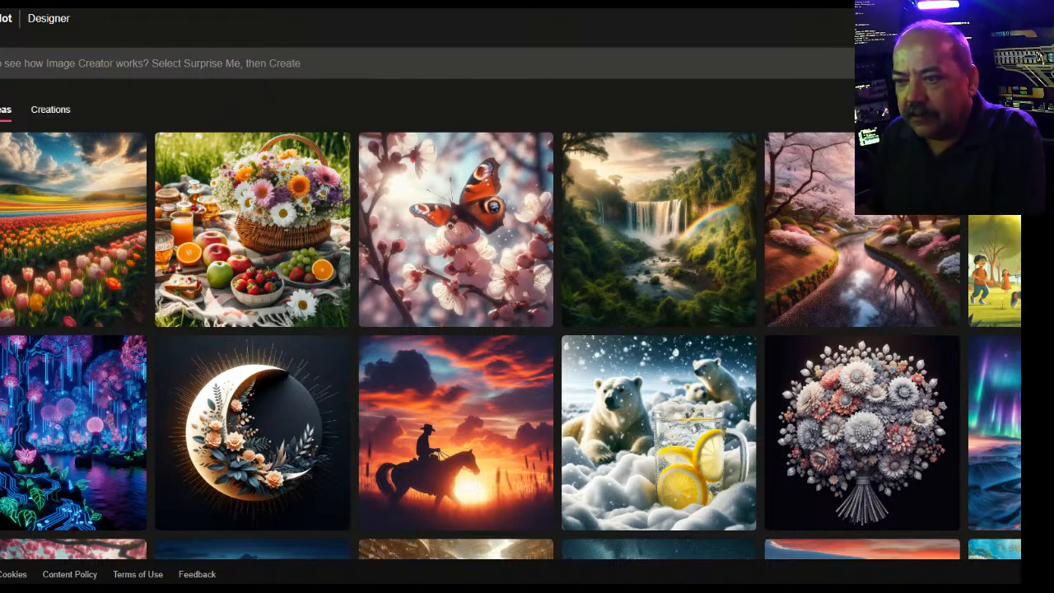
click(192, 62)
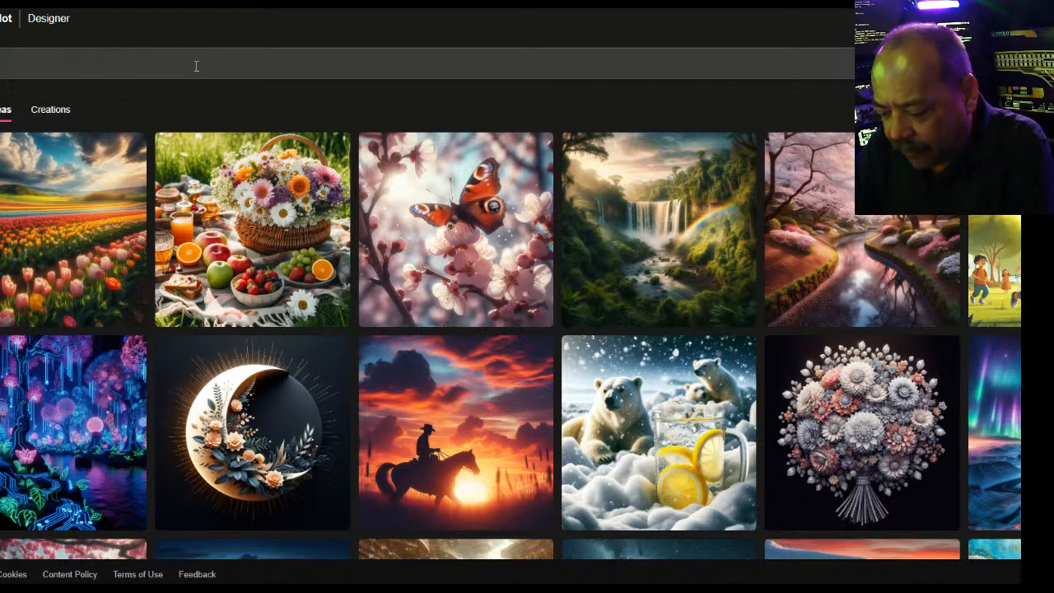
text(y barbie doll putting kens car out)
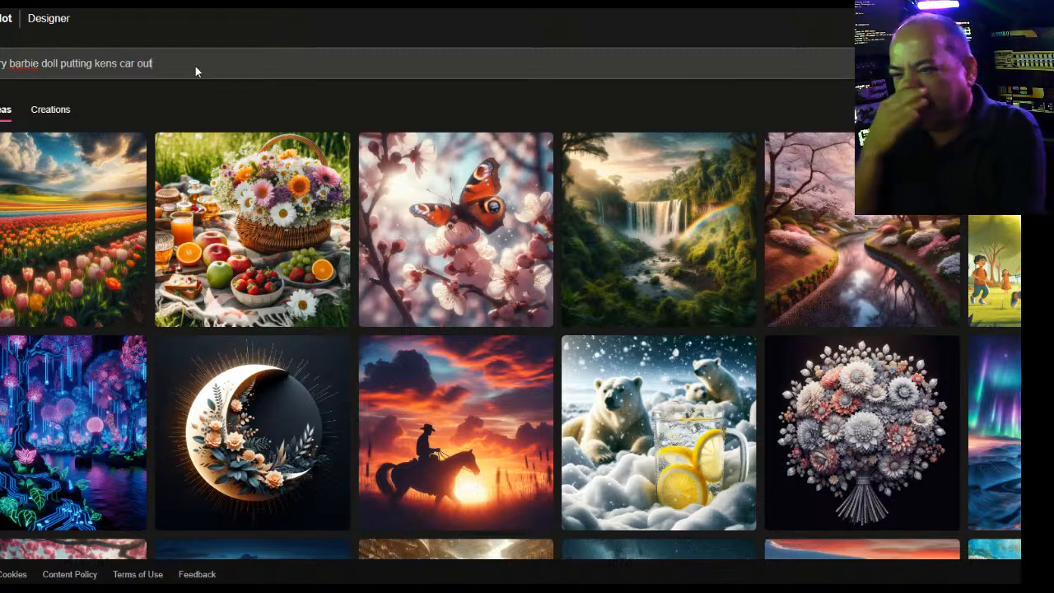
key(Return)
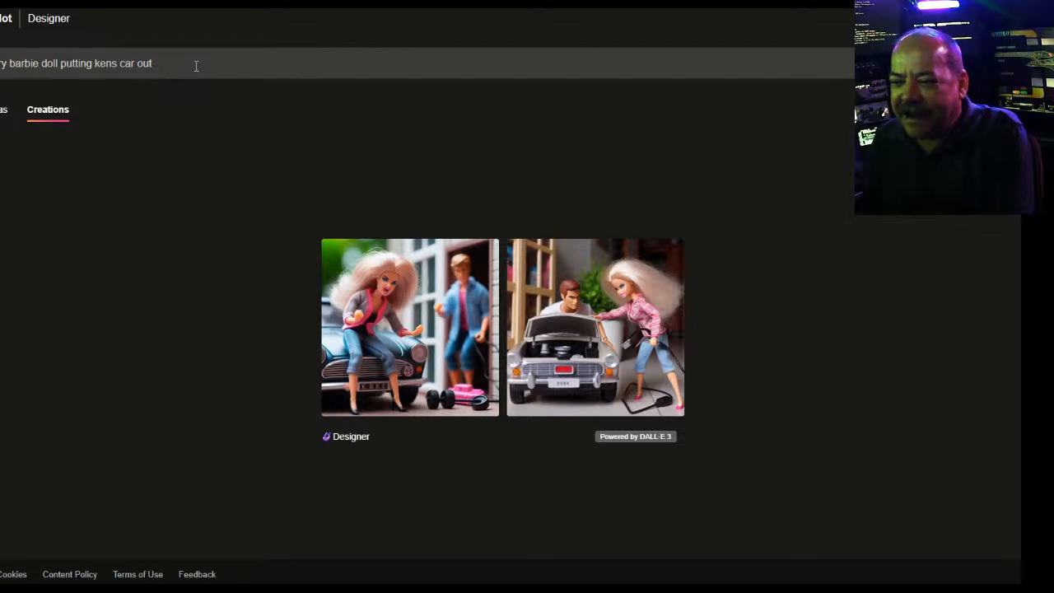
View both angry Barbie images at full size and return to the Designer start page
click(550, 286)
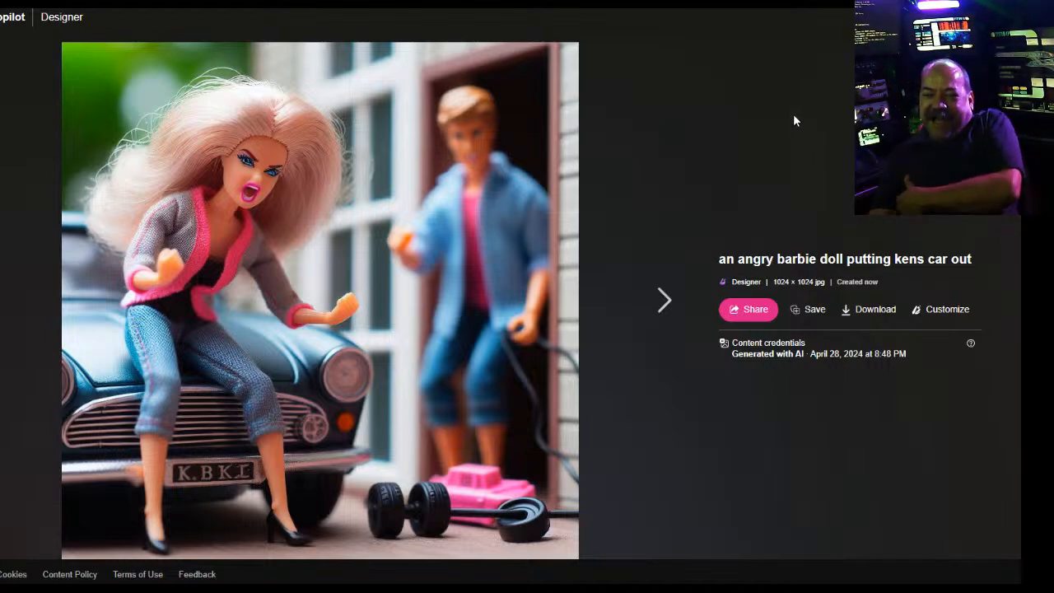
click(669, 308)
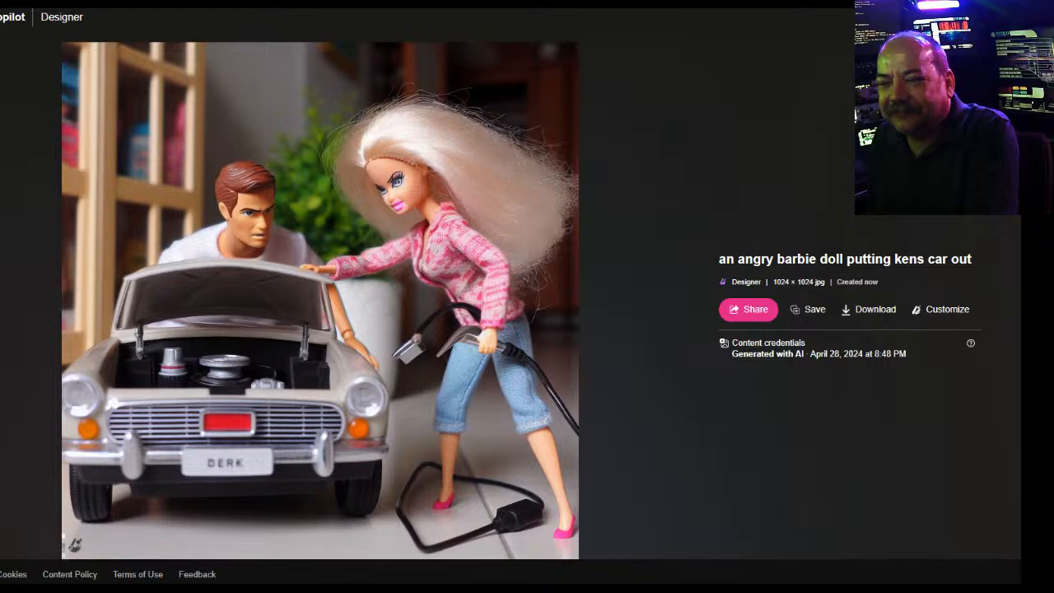
click(75, 22)
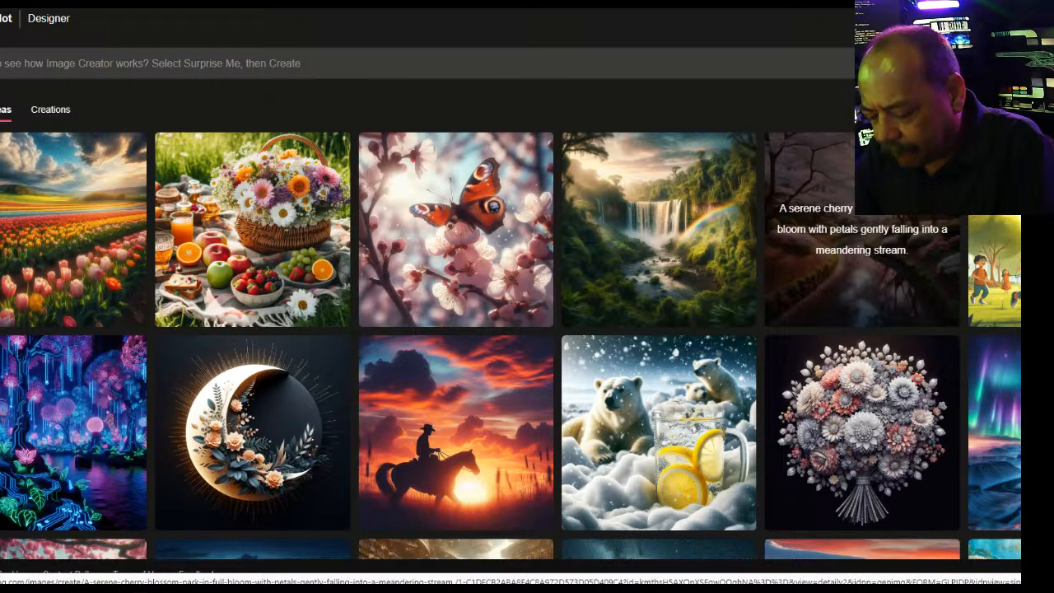
Write a new image prompt asking for a shot of a white car travelling down a road along the florida coast
text(ad sh)
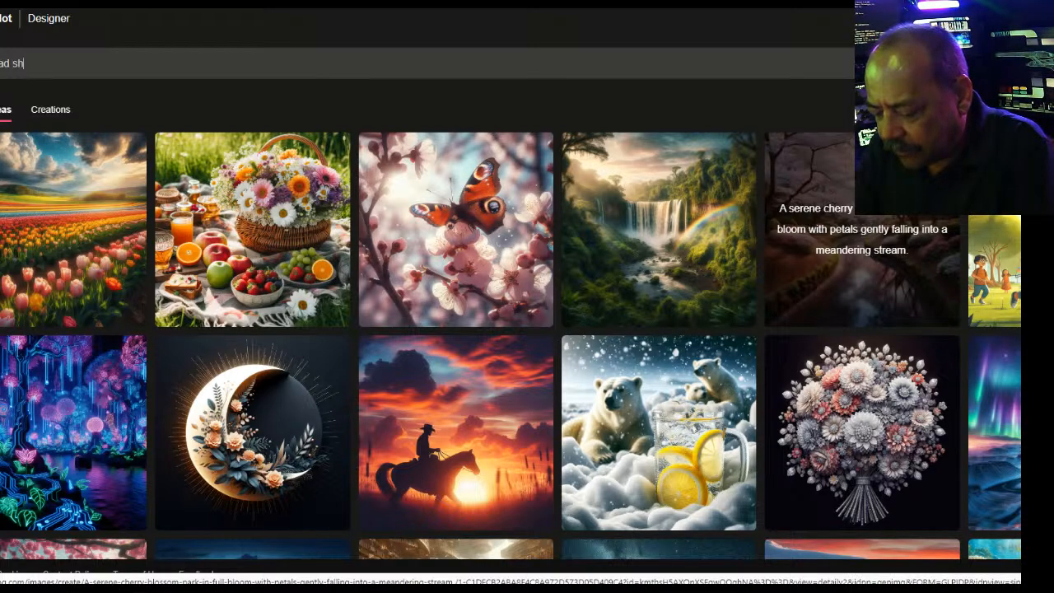
text(ot of a)
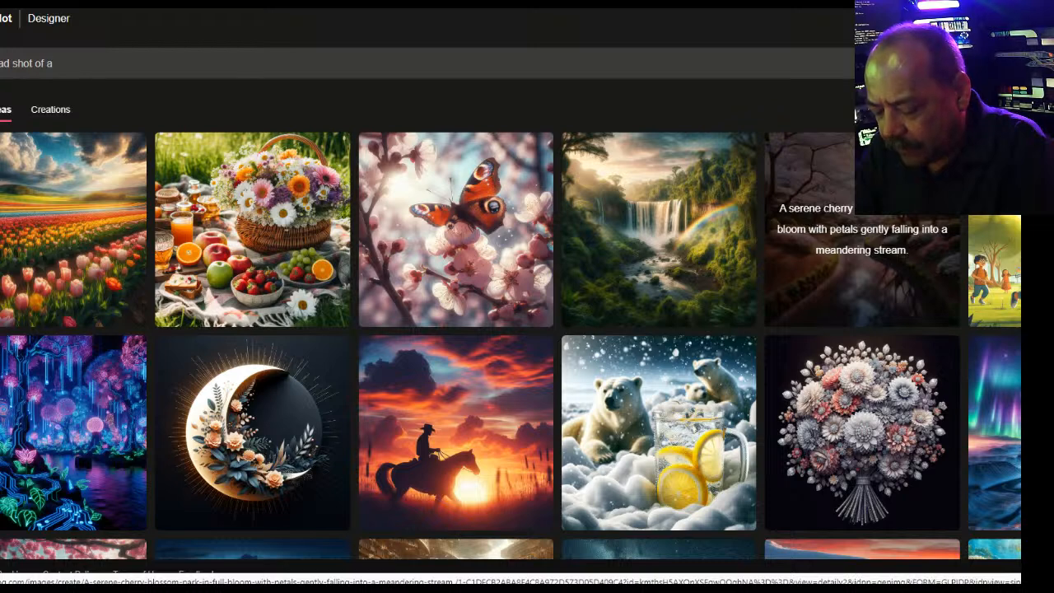
text( white)
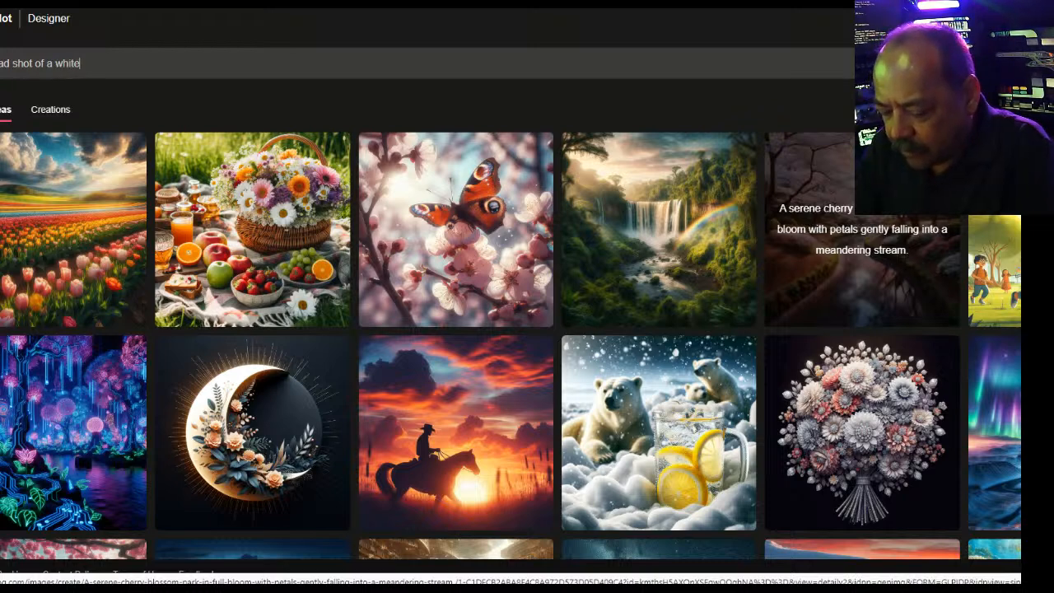
text( car trave)
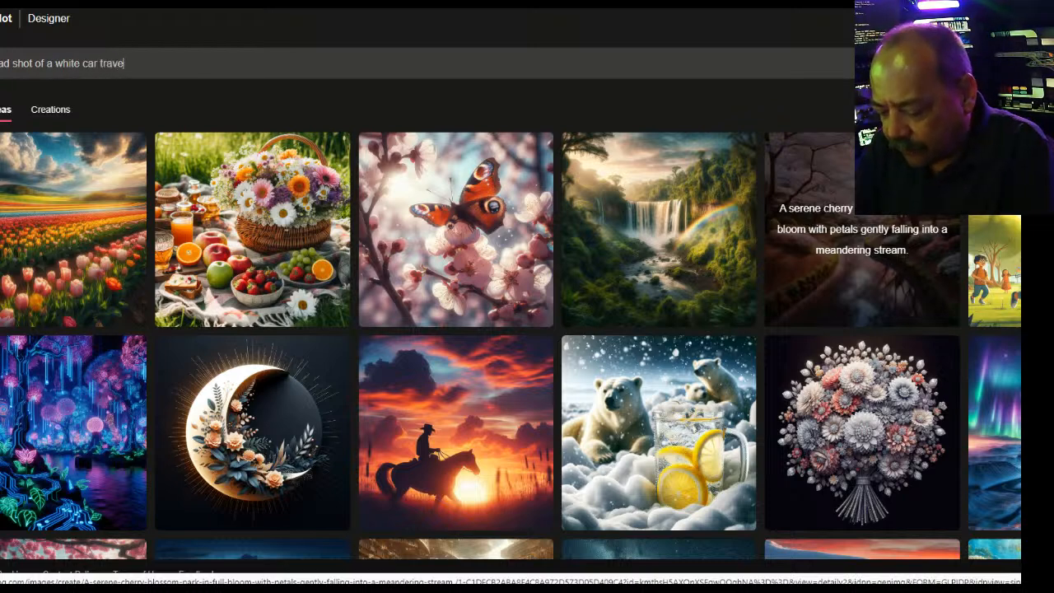
text(lking down a)
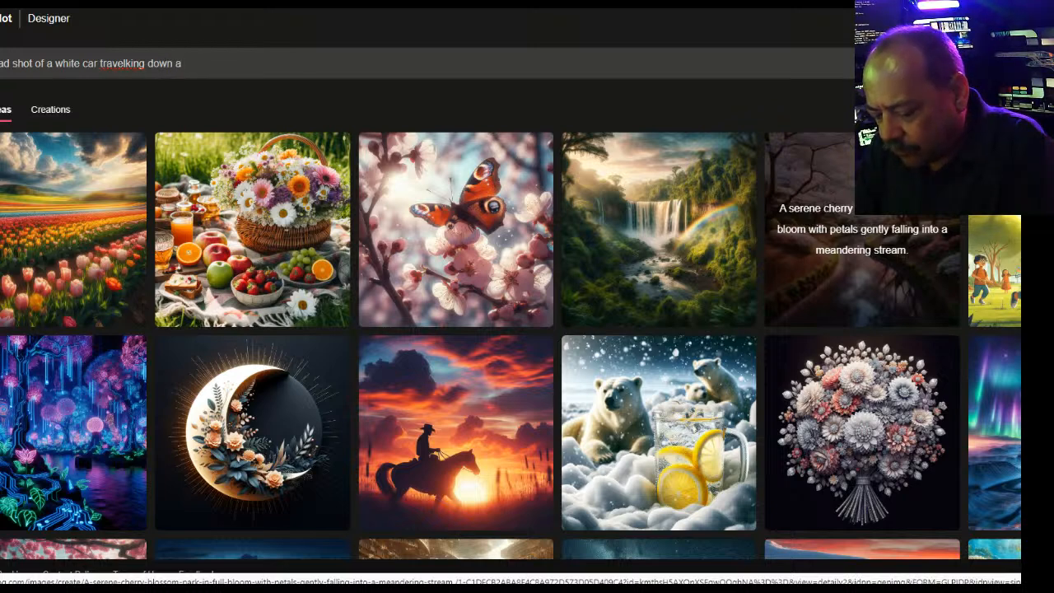
text( road alo)
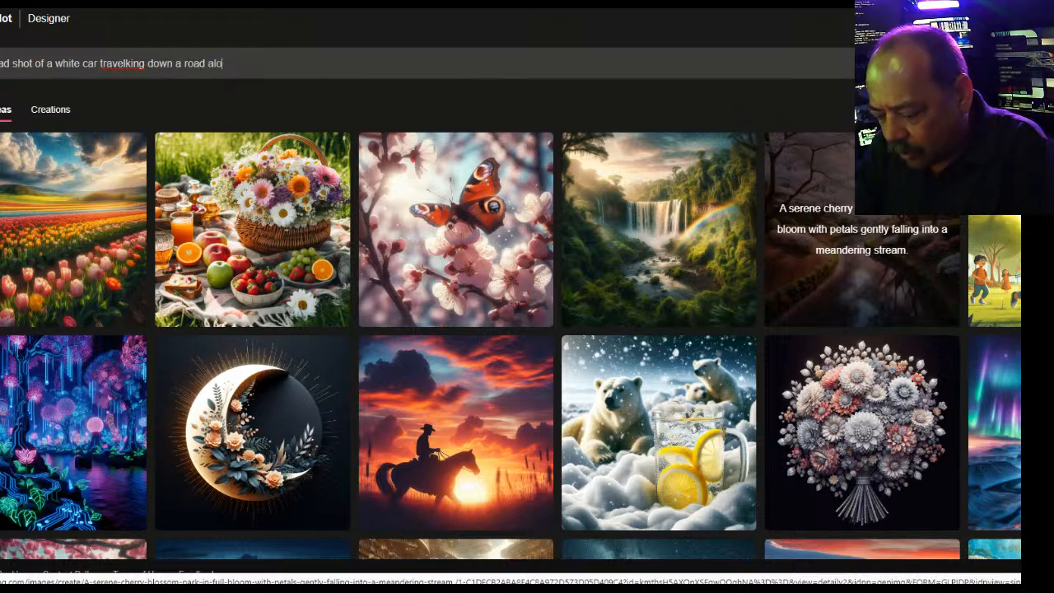
text(ng the flor)
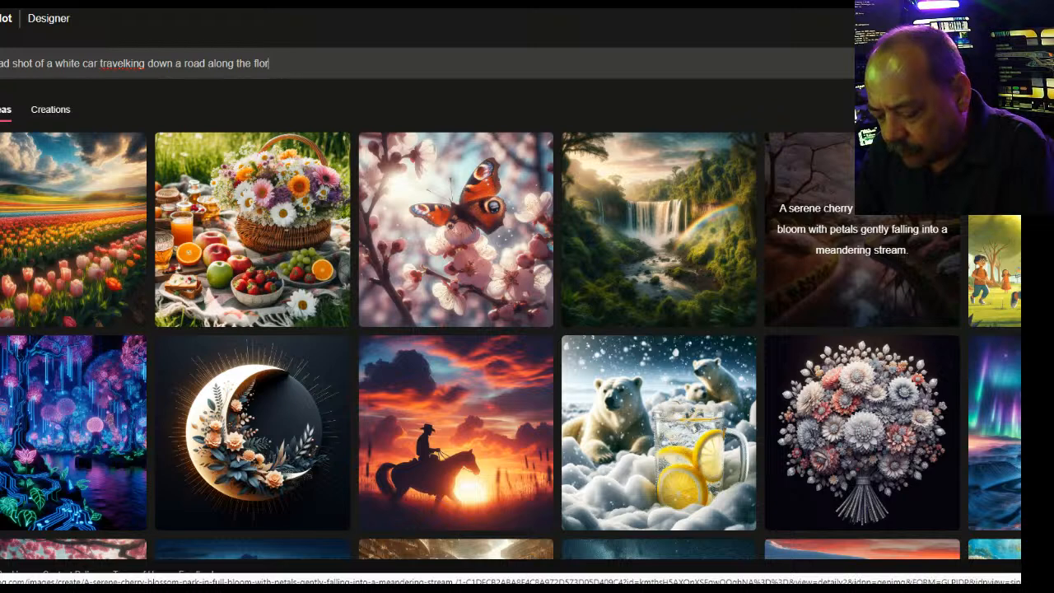
text(ida coast)
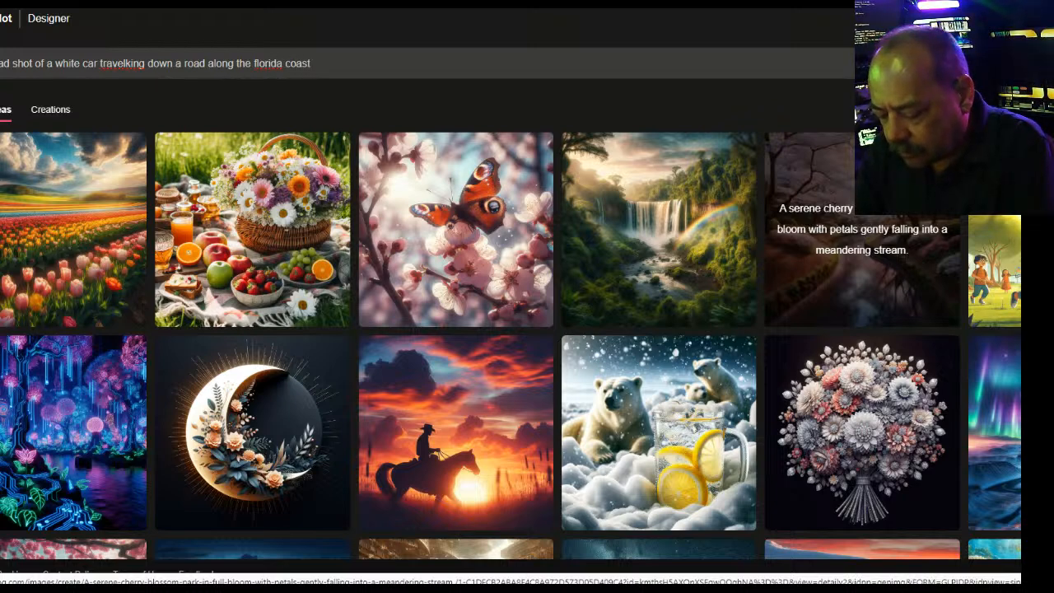
text(.)
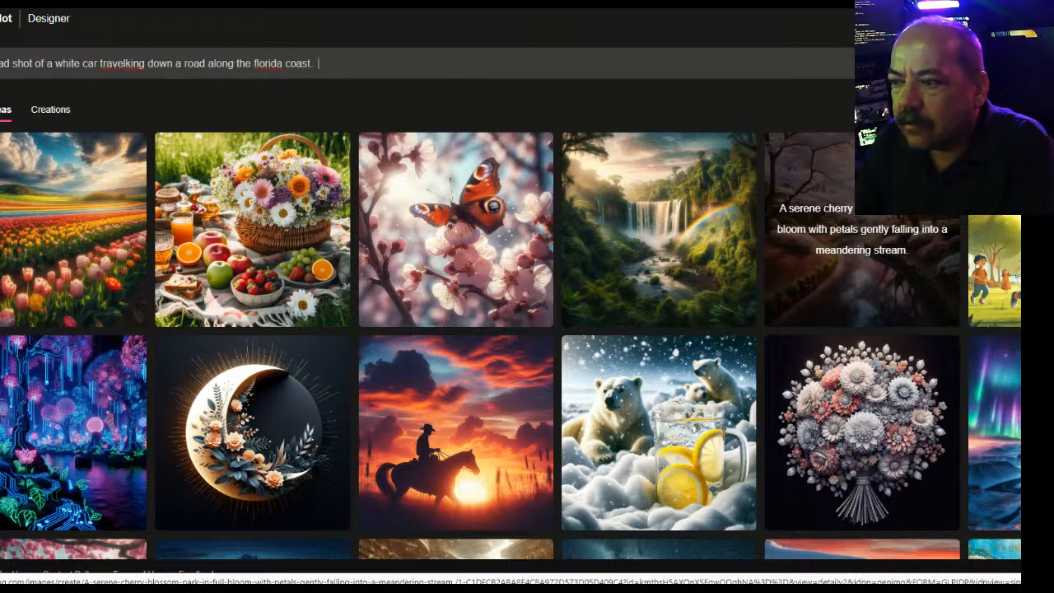
Correct the misspelled word after "white car" to "traveling" and capitalize "Florida" in the prompt
double_click(119, 64)
right_click(119, 65)
click(144, 69)
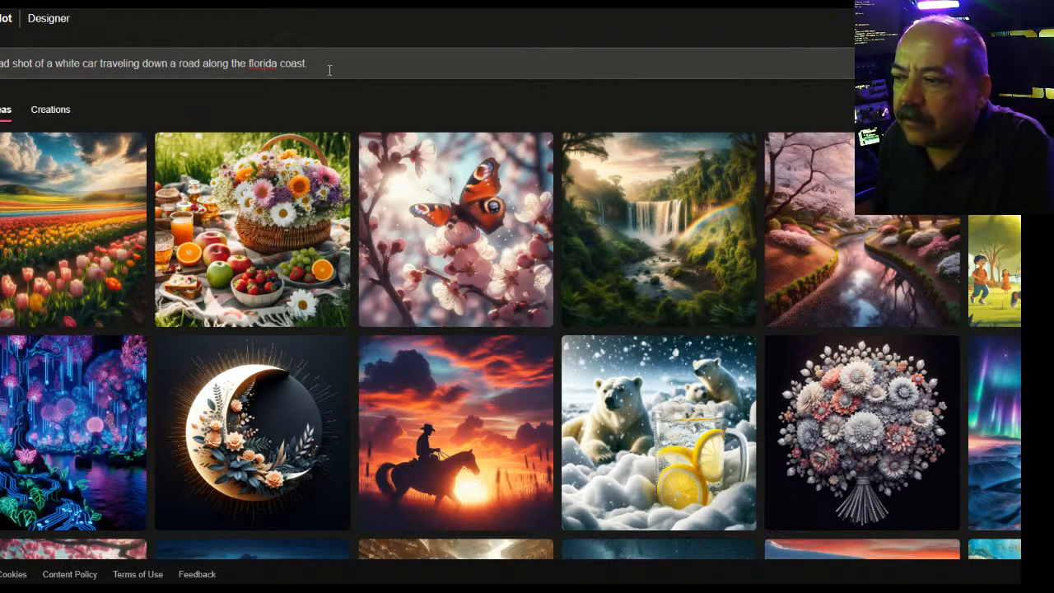
right_click(262, 69)
click(289, 74)
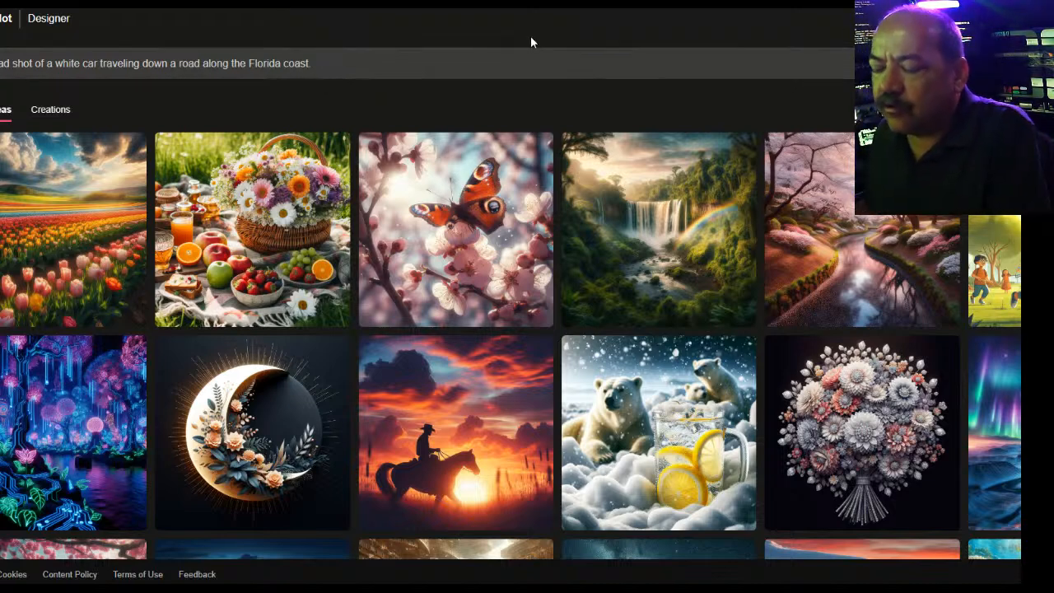
Add "Put a raging storm in the distance with lightning." to the white car prompt and generate the images
text(P)
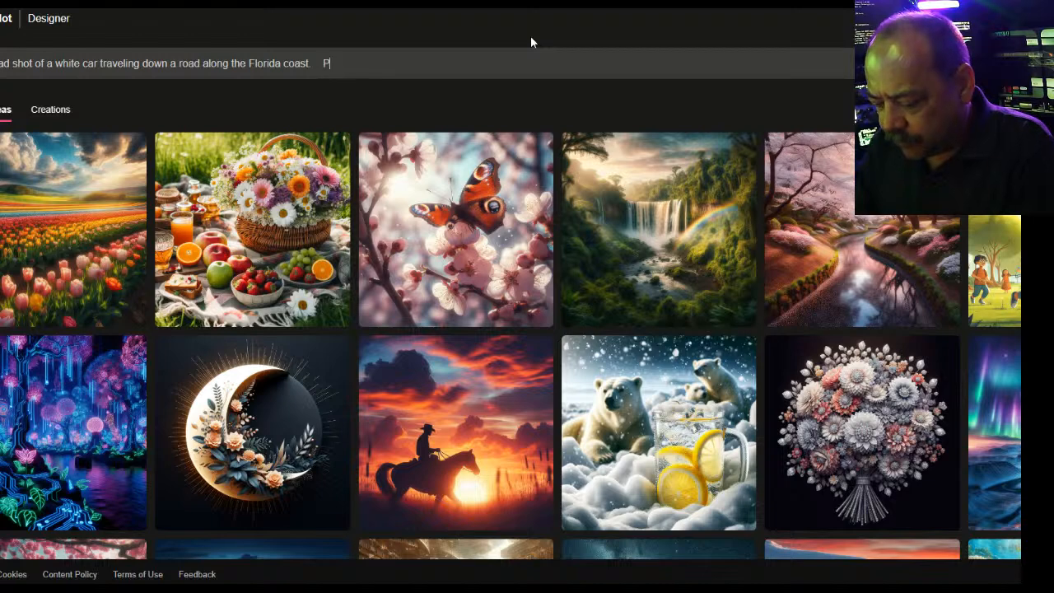
text(ut a rag)
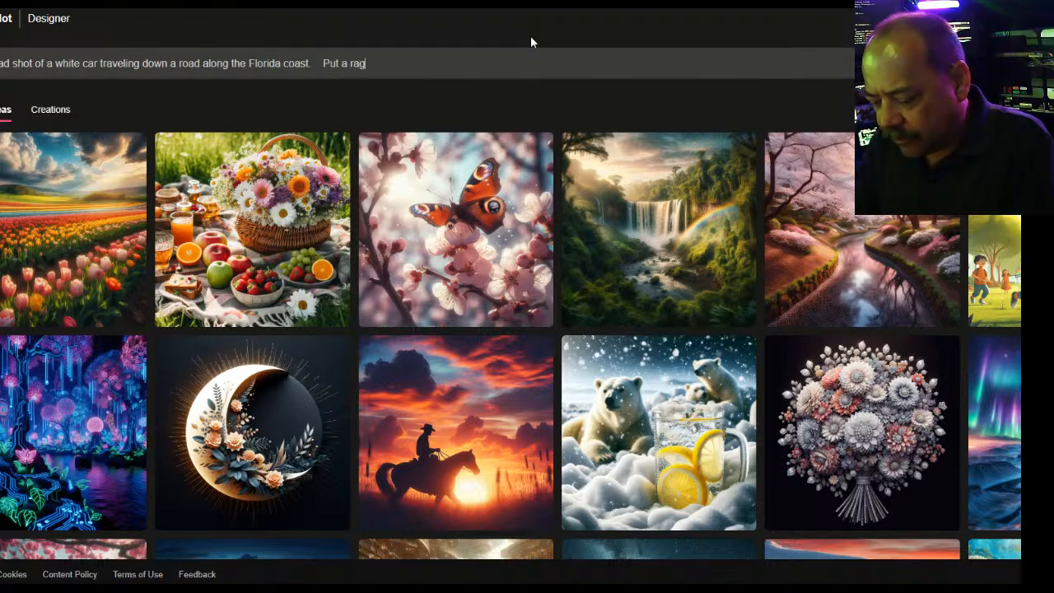
text(ing stor)
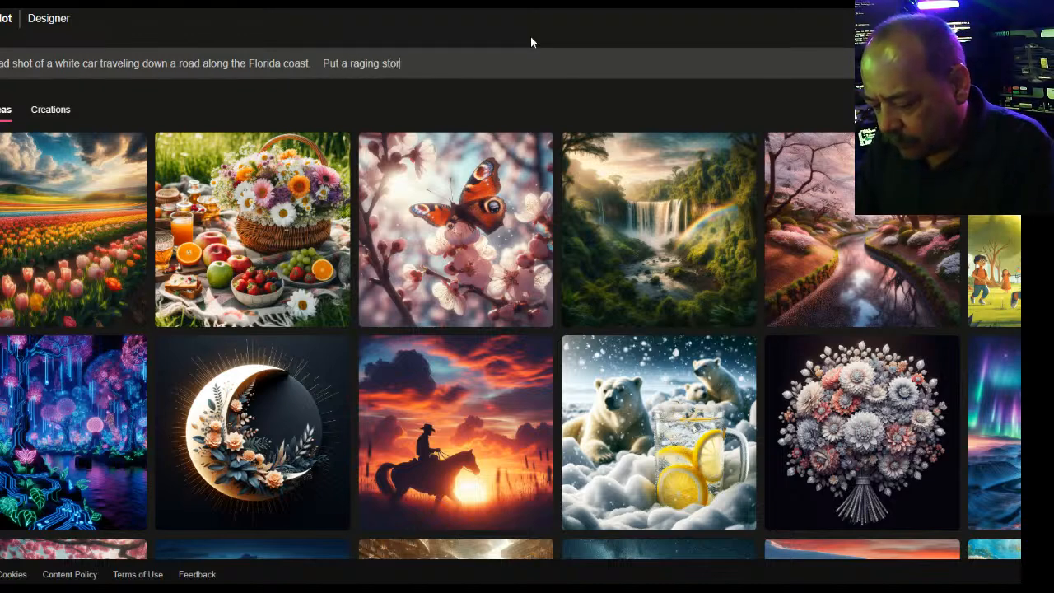
text(m in the distance with lightning.)
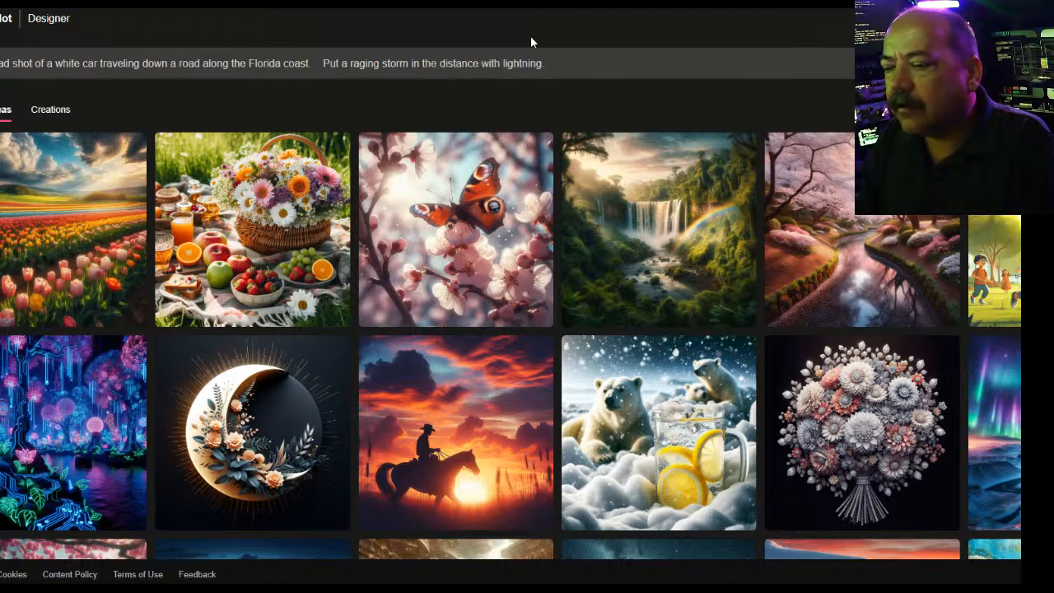
key(Return)
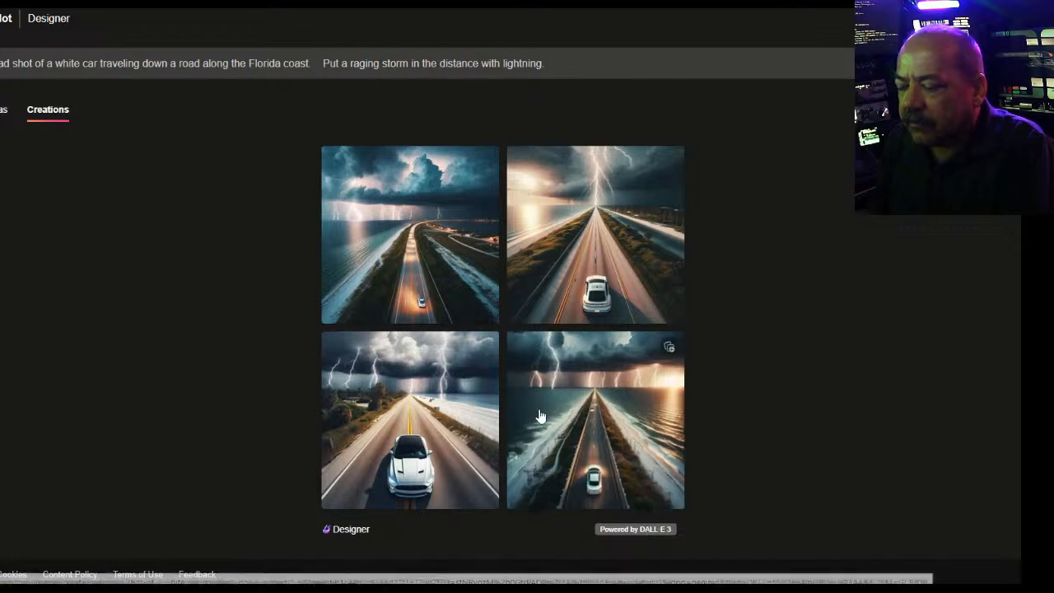
View all four generated images of the white car and coastal storm at full size
click(432, 257)
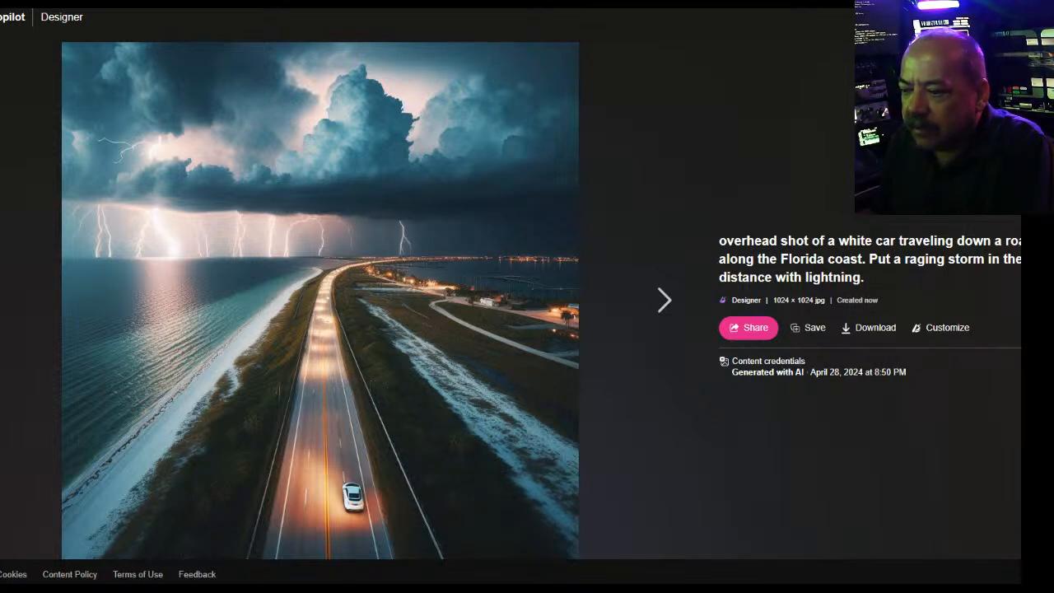
click(656, 301)
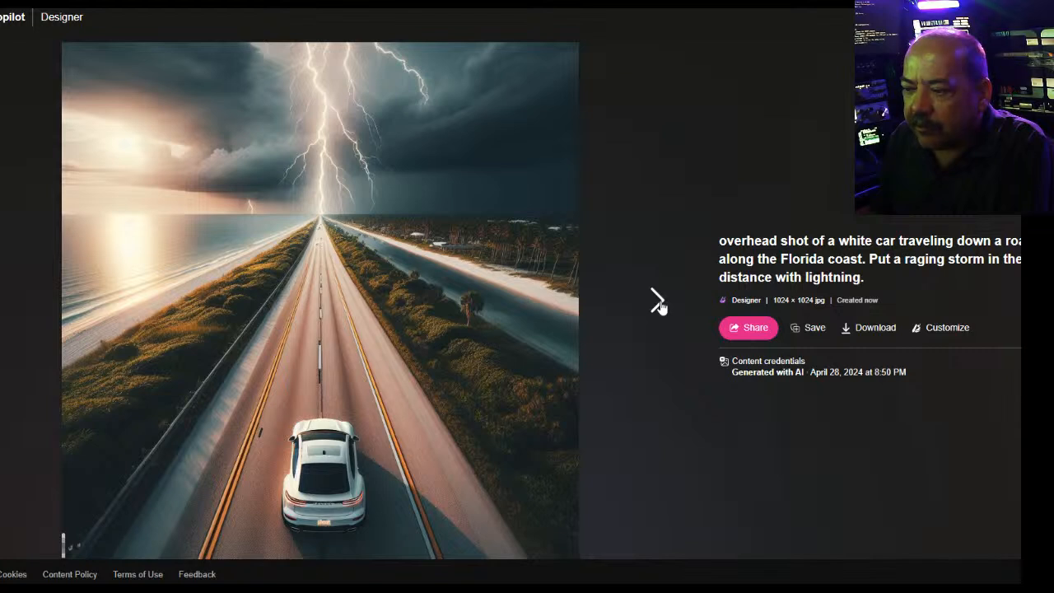
click(657, 301)
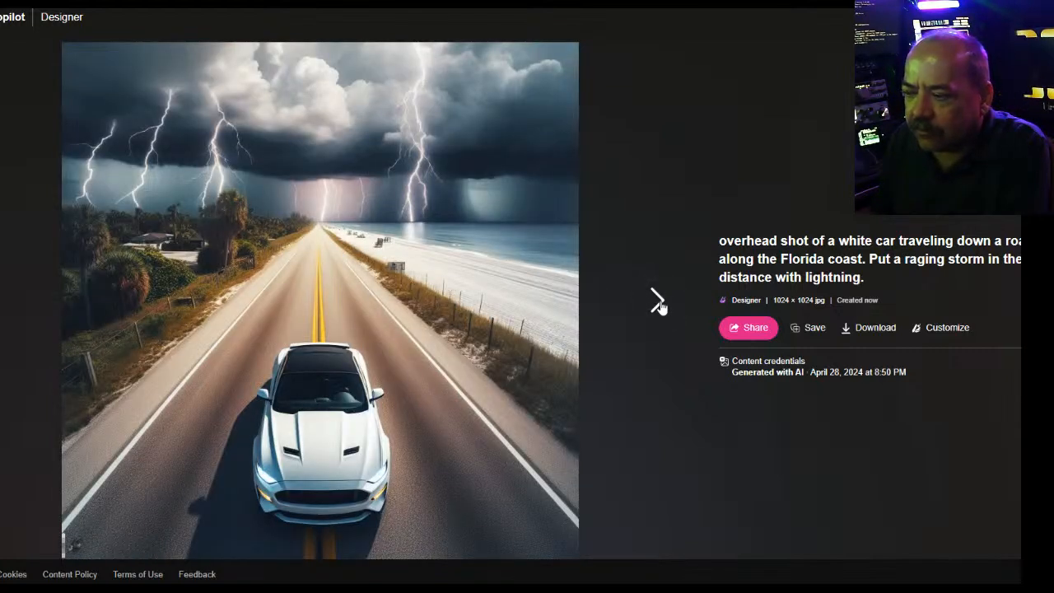
click(659, 303)
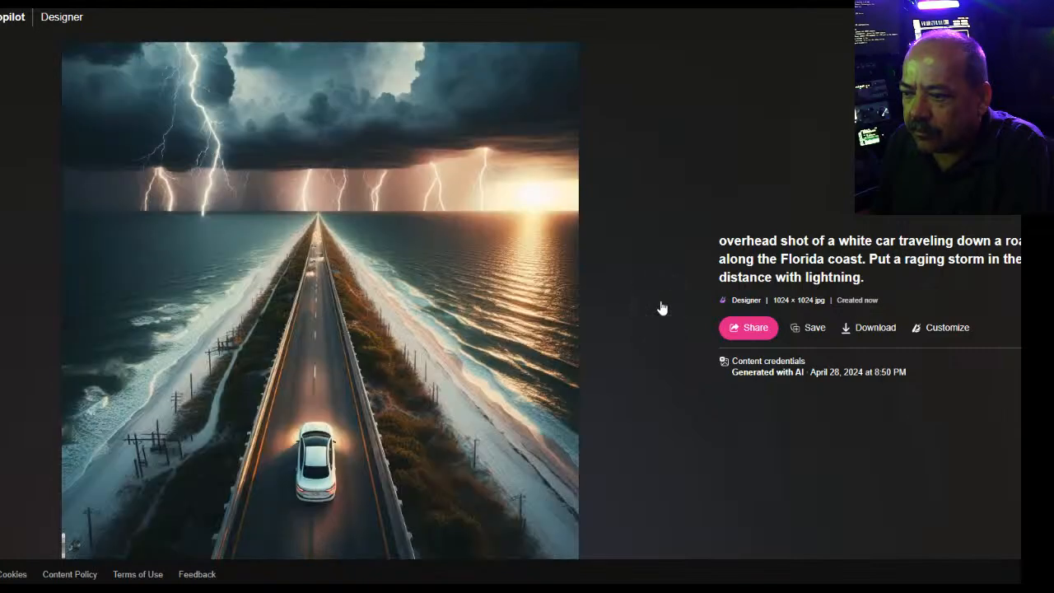
Save the fourth storm image to the computer as a JPEG, keeping the suggested file name
right_click(467, 330)
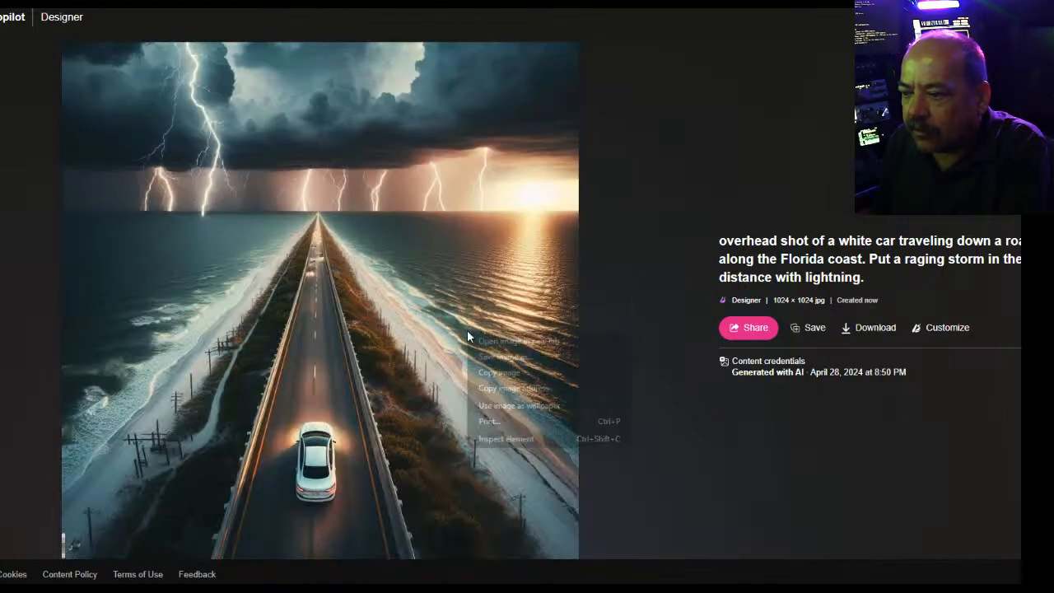
click(527, 356)
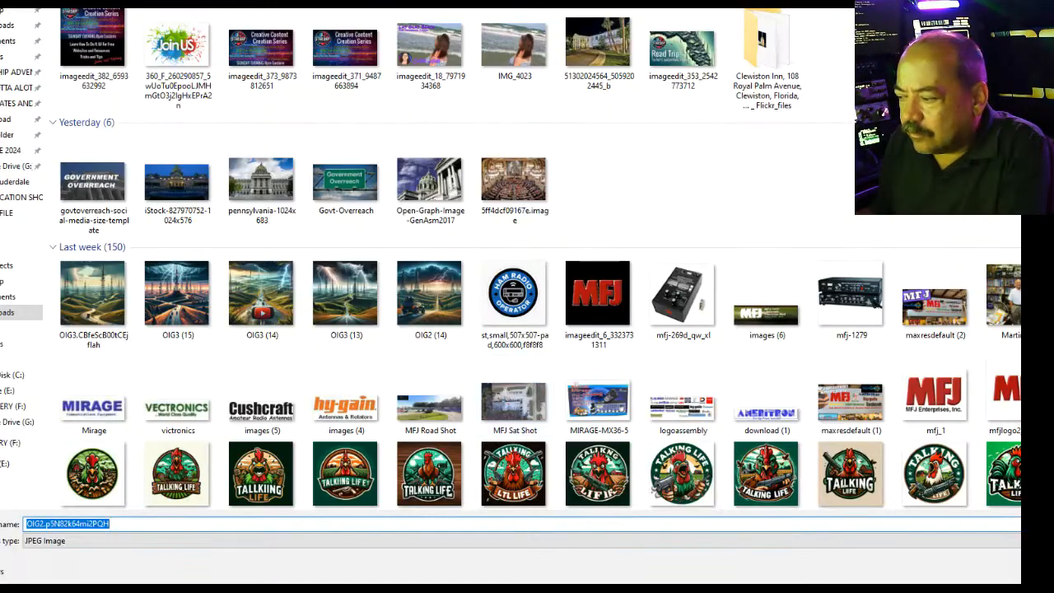
key(Return)
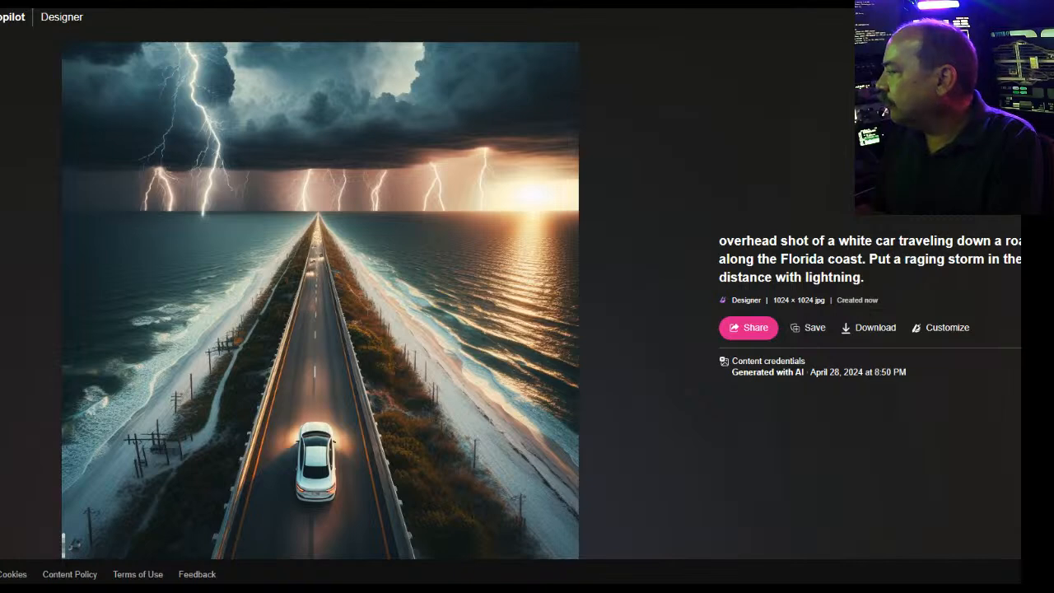
Switch to LunaPic with the storm image and start a new blank image
drag(1045, 148, 527, 59)
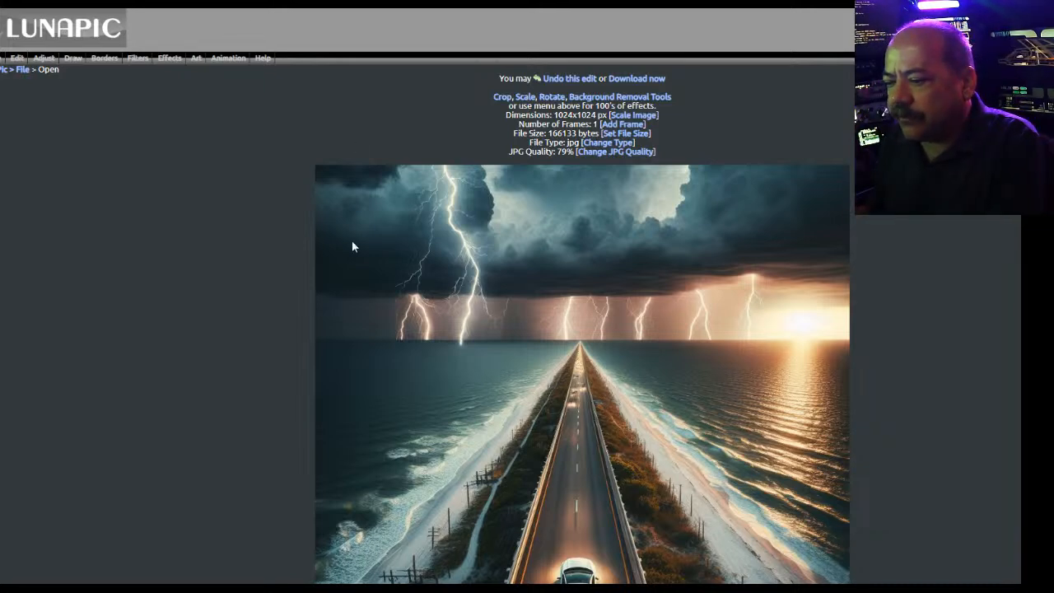
scroll(399, 263, down, 3)
scroll(435, 268, up, 3)
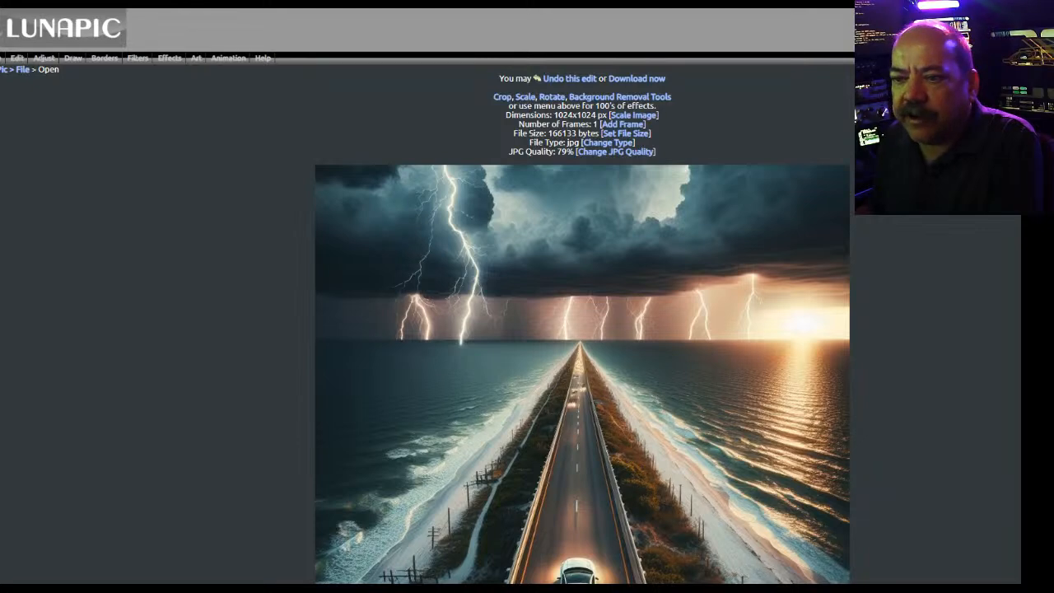
click(1, 58)
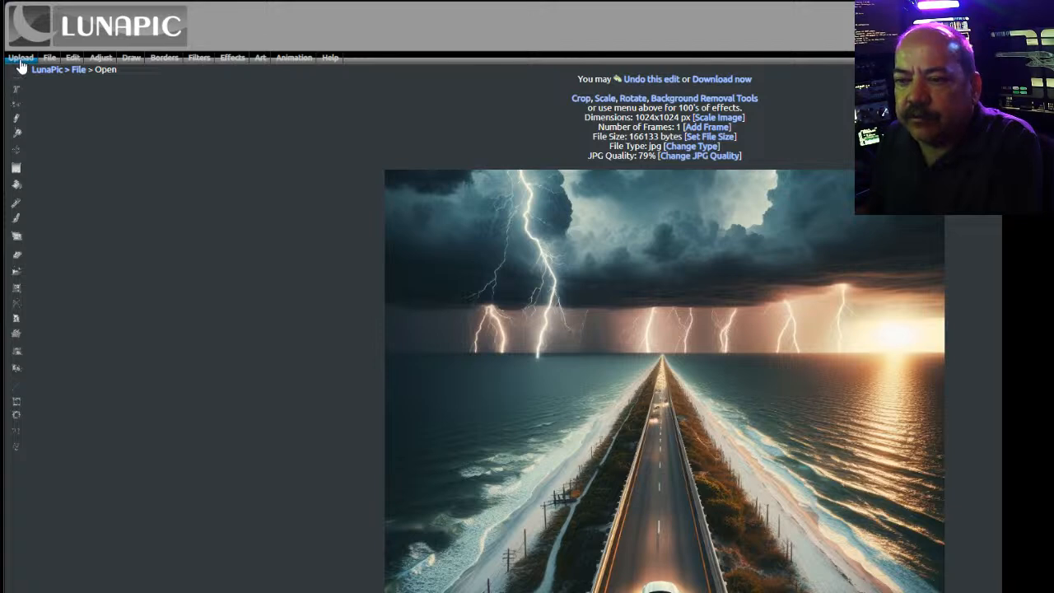
mouse_move(50, 58)
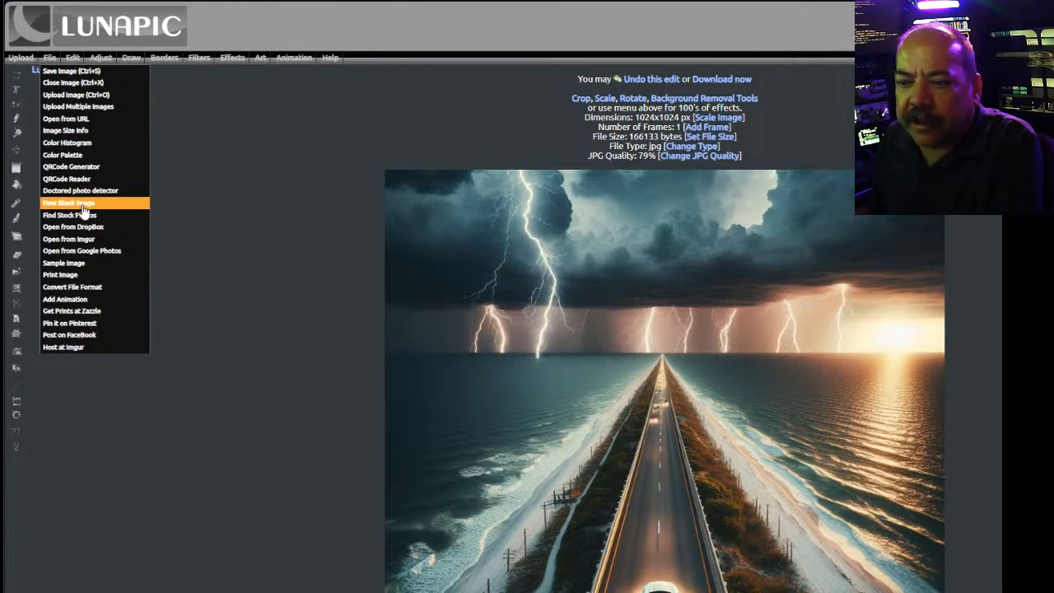
click(83, 204)
Make the new blank canvas black with a size of 1240 by 720
click(672, 87)
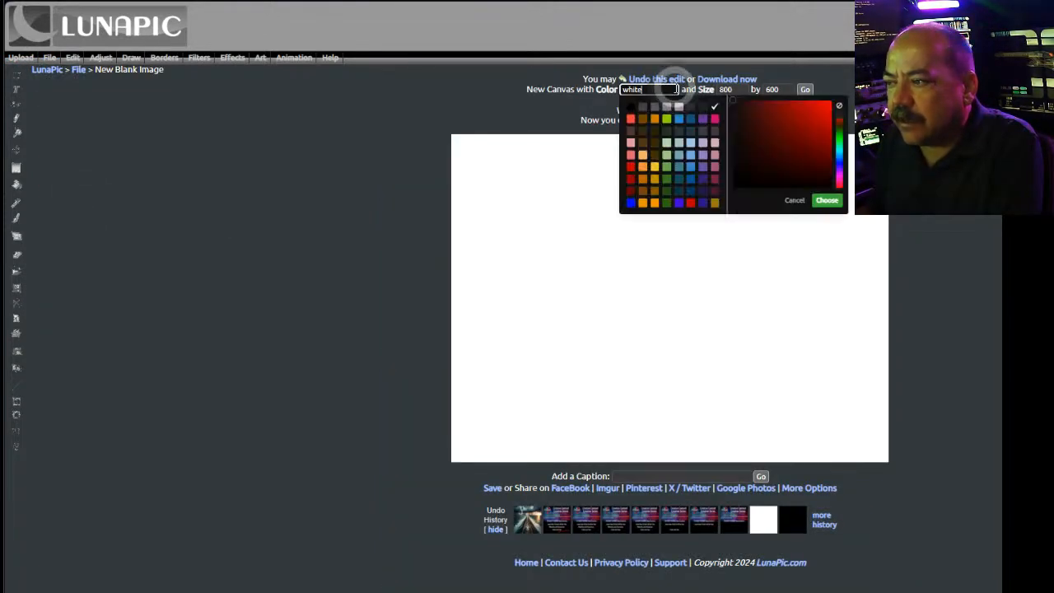
click(632, 109)
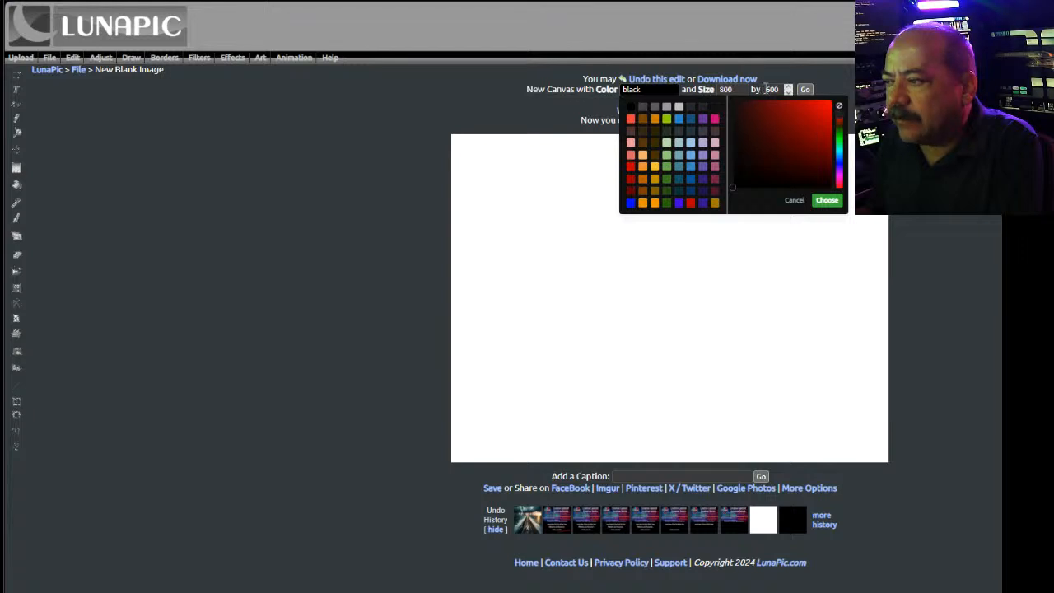
double_click(724, 89)
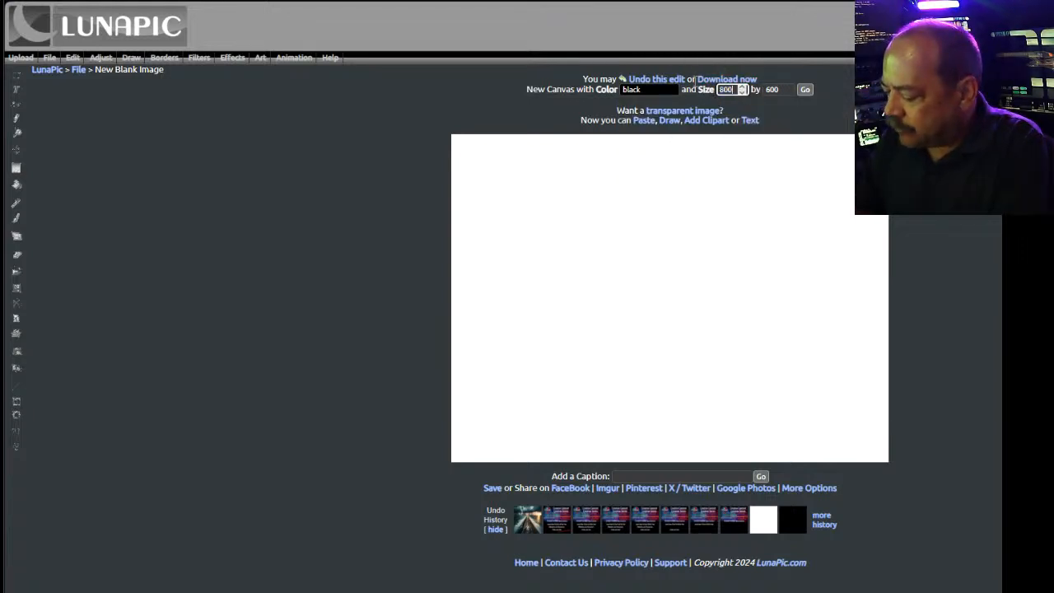
double_click(728, 88)
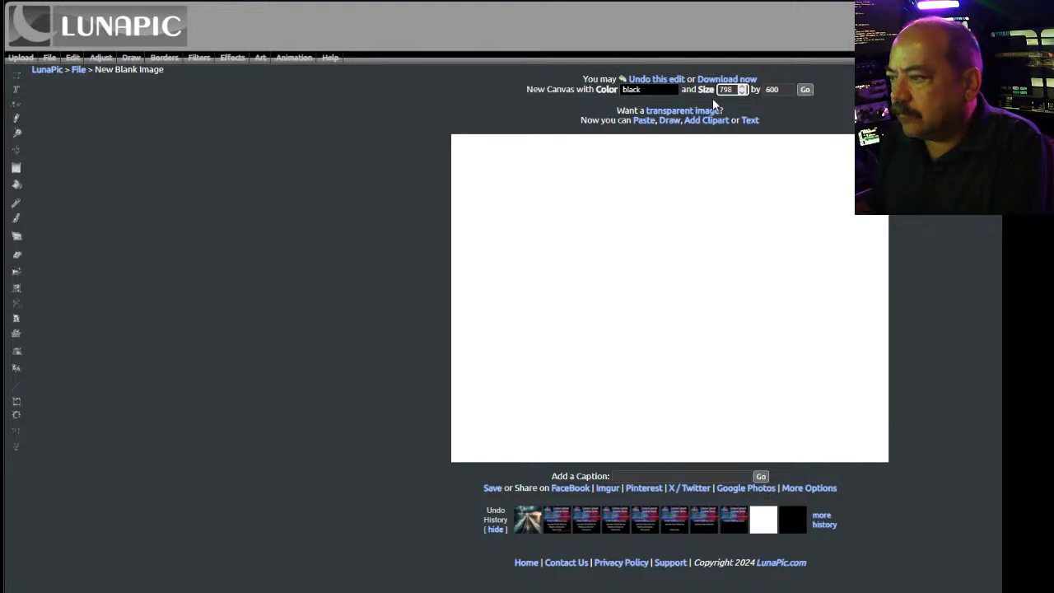
key(BackSpace)
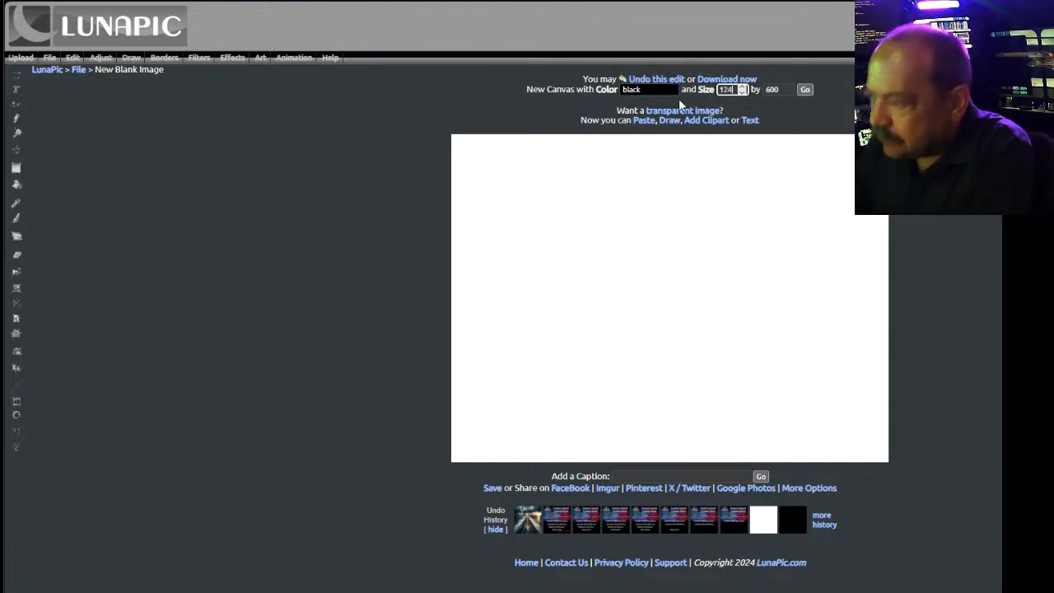
text(1240)
double_click(774, 89)
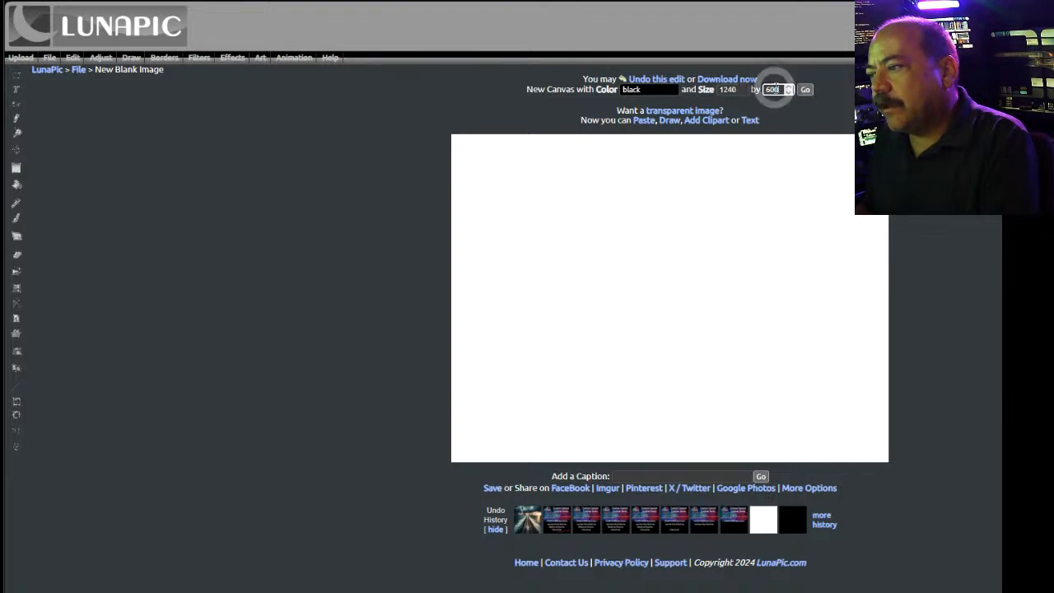
text(720)
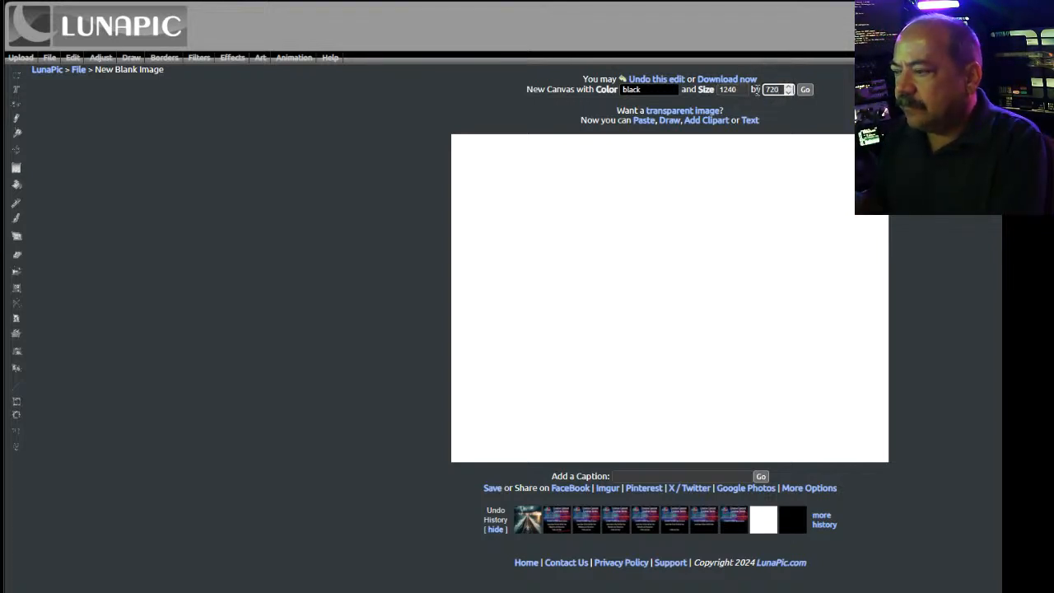
click(802, 90)
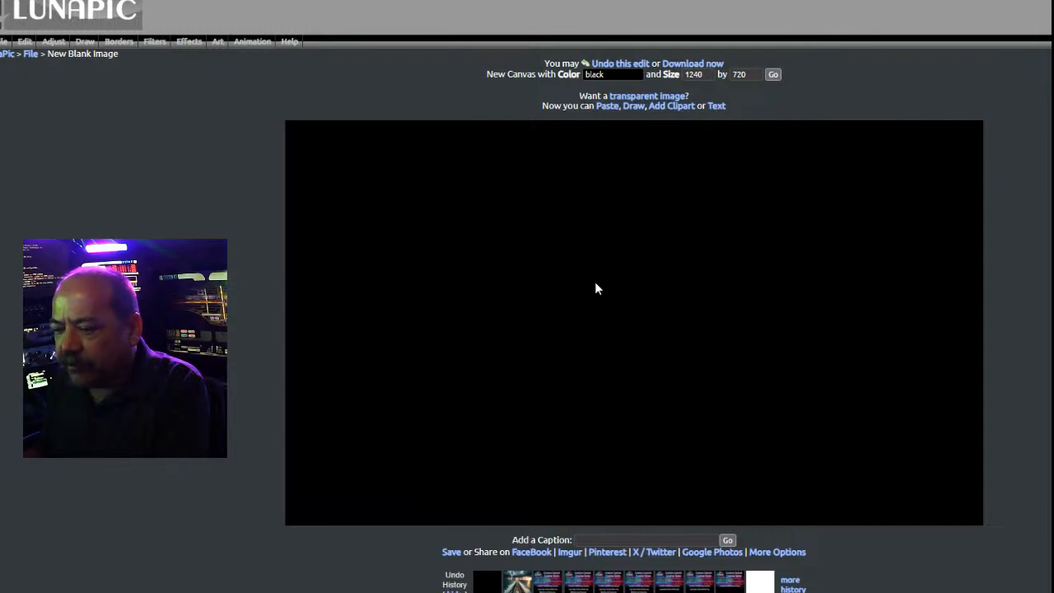
Upload the saved storm image file OIG2.p5N82k64mi2PQH to the clipboard for pasting onto the canvas
mouse_move(5, 45)
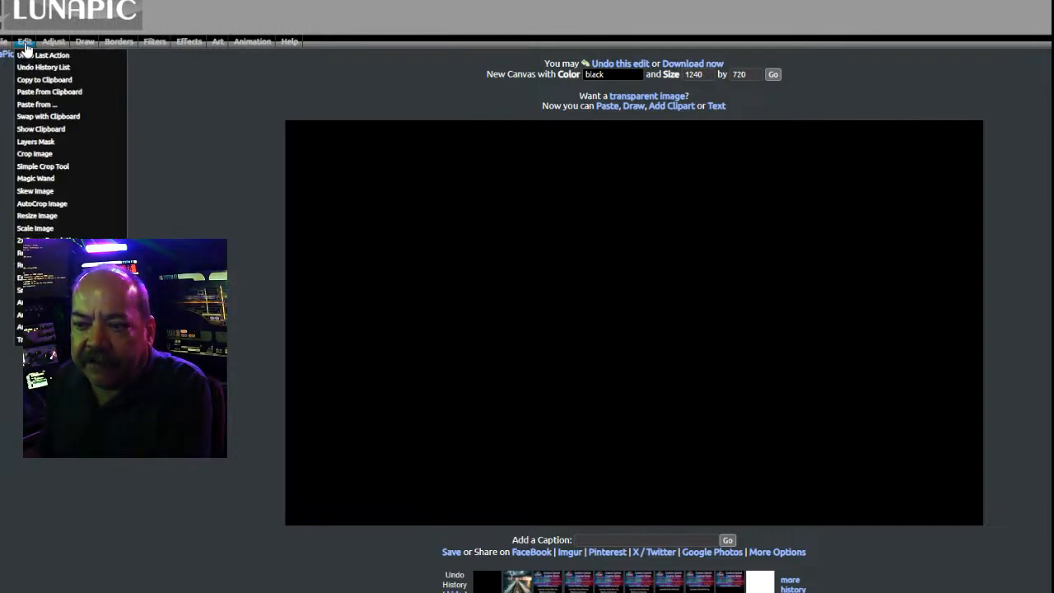
click(33, 104)
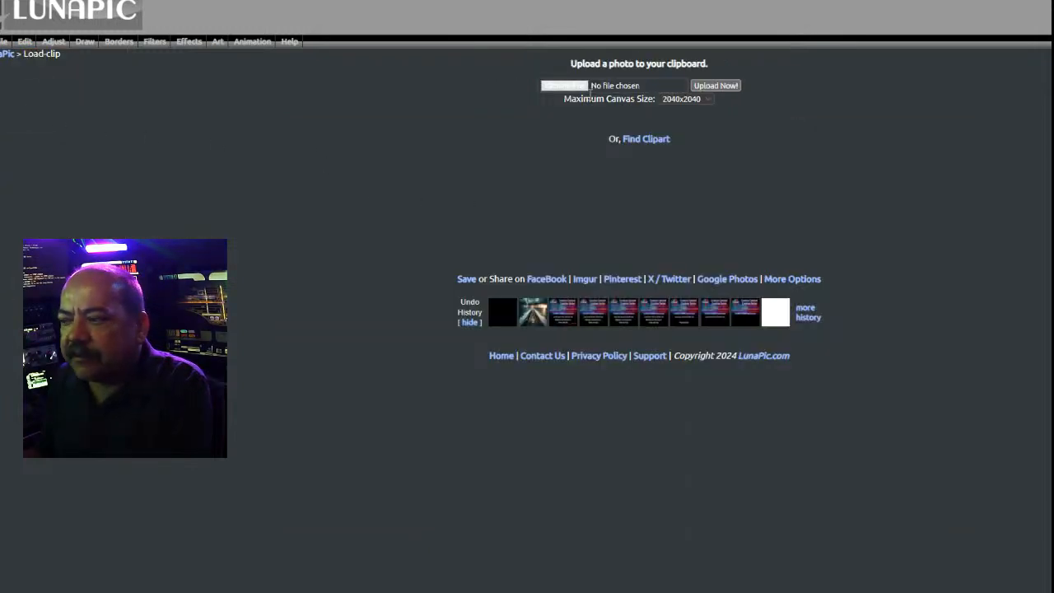
click(562, 87)
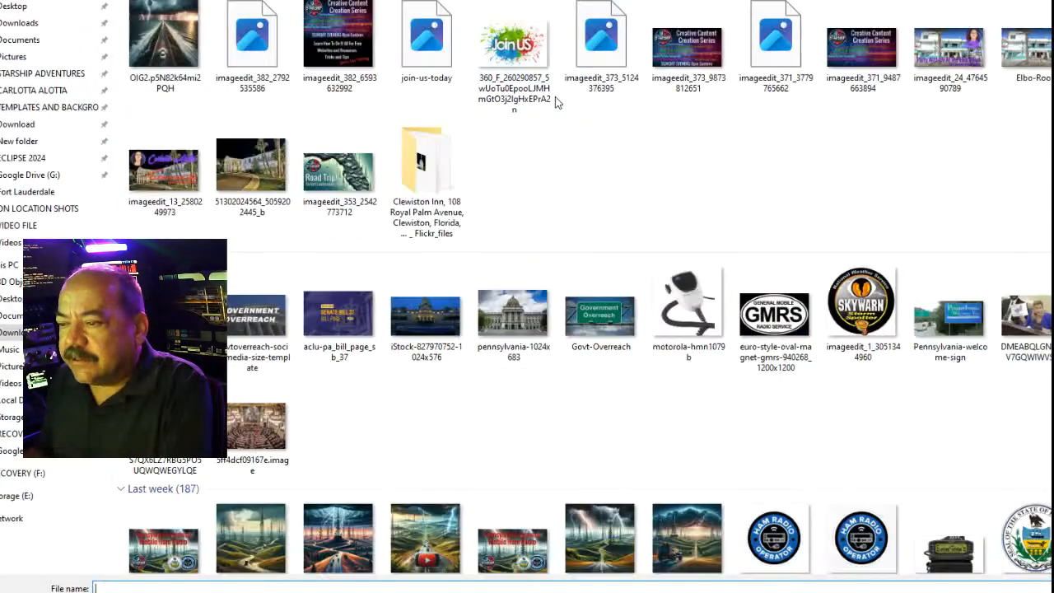
double_click(163, 34)
mouse_move(188, 41)
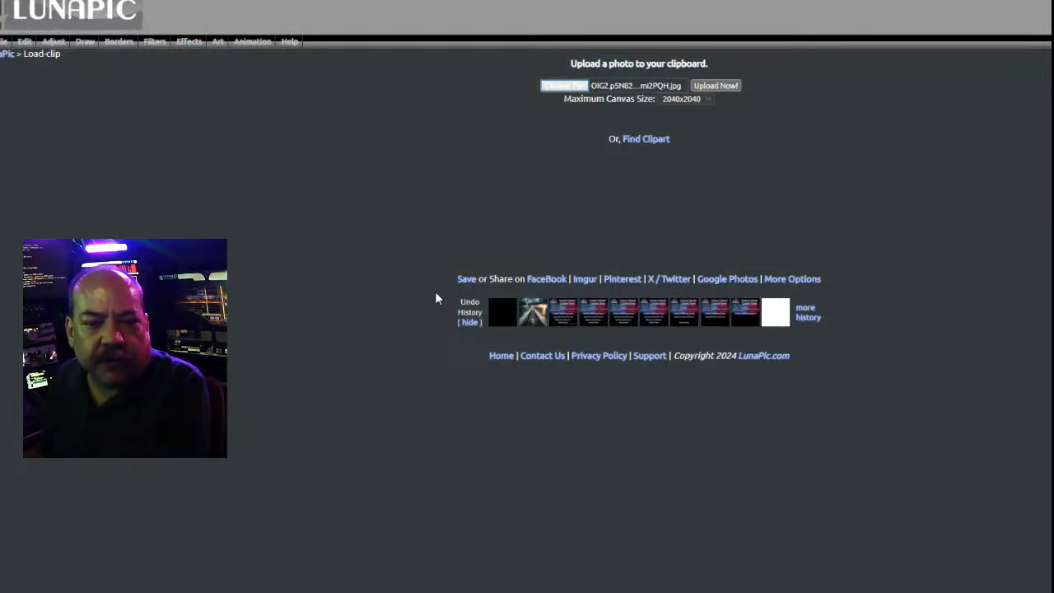
click(712, 86)
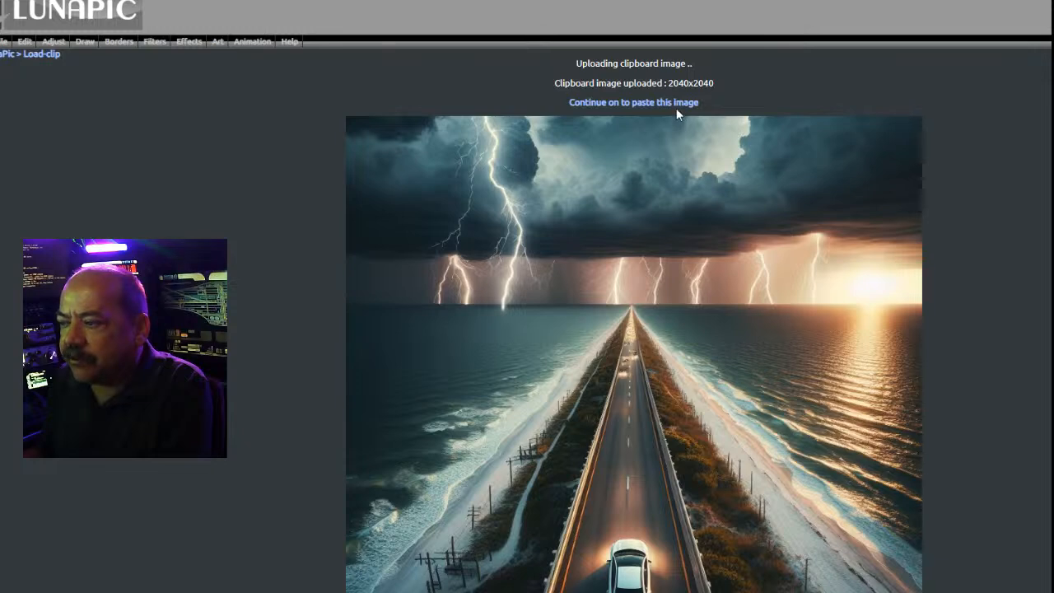
Paste the storm image onto the black canvas, enlarged to the full canvas width and shifted up so the car and road fill the frame
click(676, 104)
scroll(824, 188, down, 3)
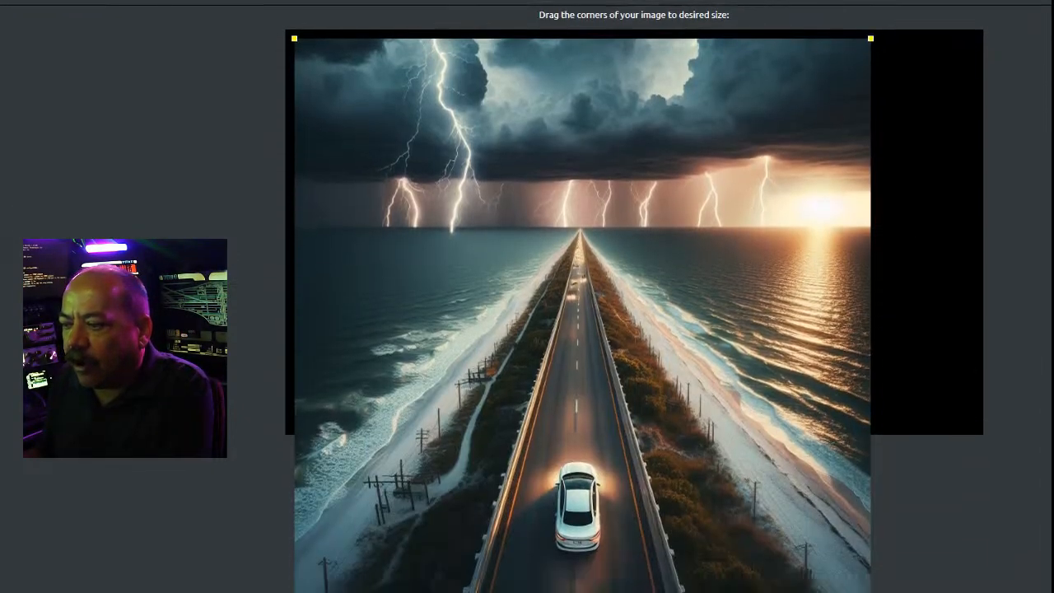
mouse_move(674, 331)
mouse_down()
mouse_move(668, 320)
mouse_move(685, 329)
mouse_move(670, 339)
mouse_up()
drag(810, 198, 814, 295)
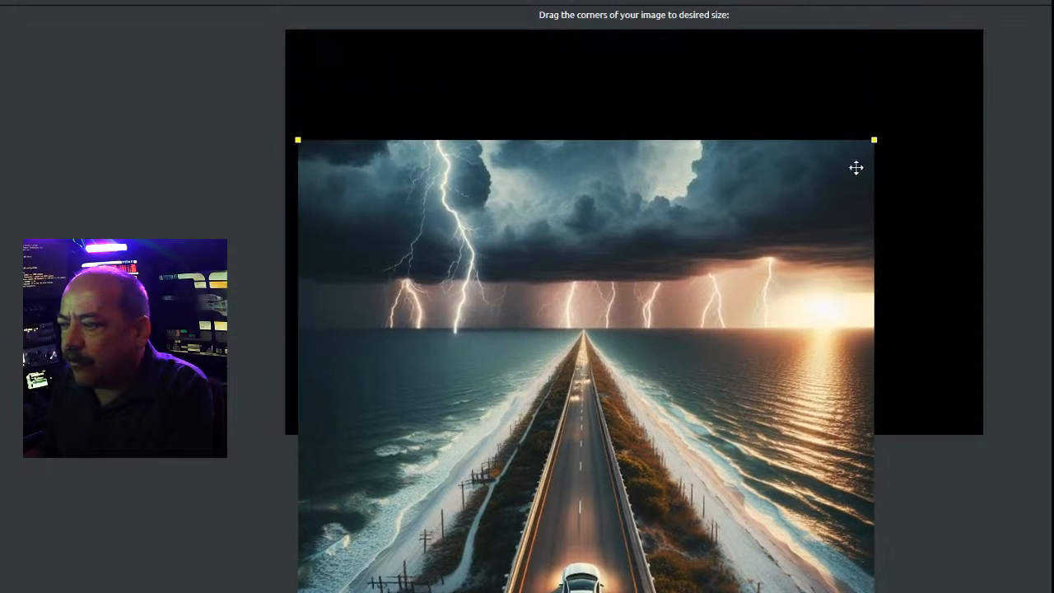
drag(874, 141, 999, 42)
drag(793, 346, 779, 115)
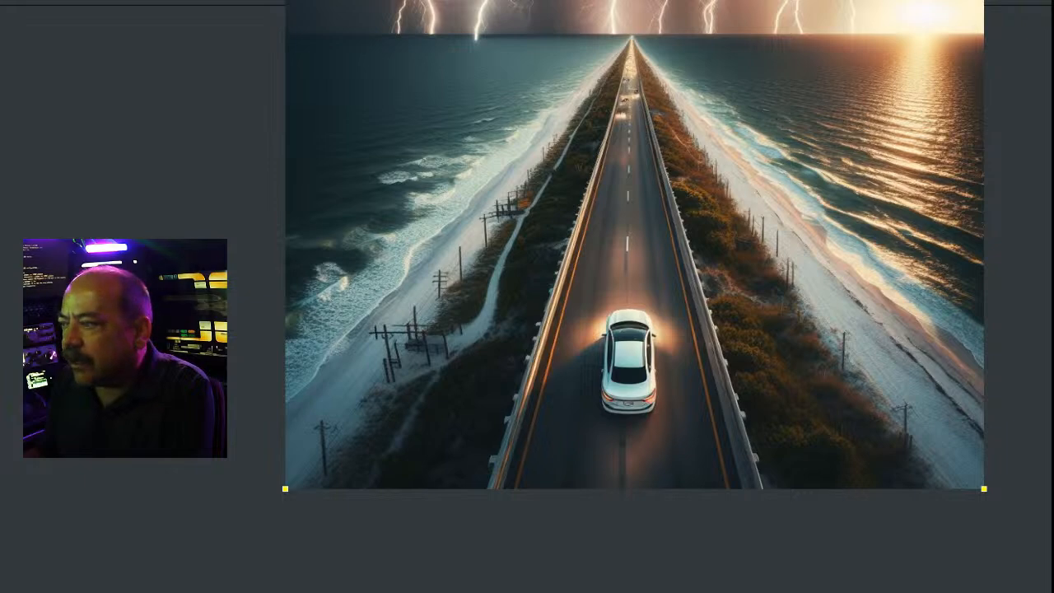
scroll(1046, 174, up, 3)
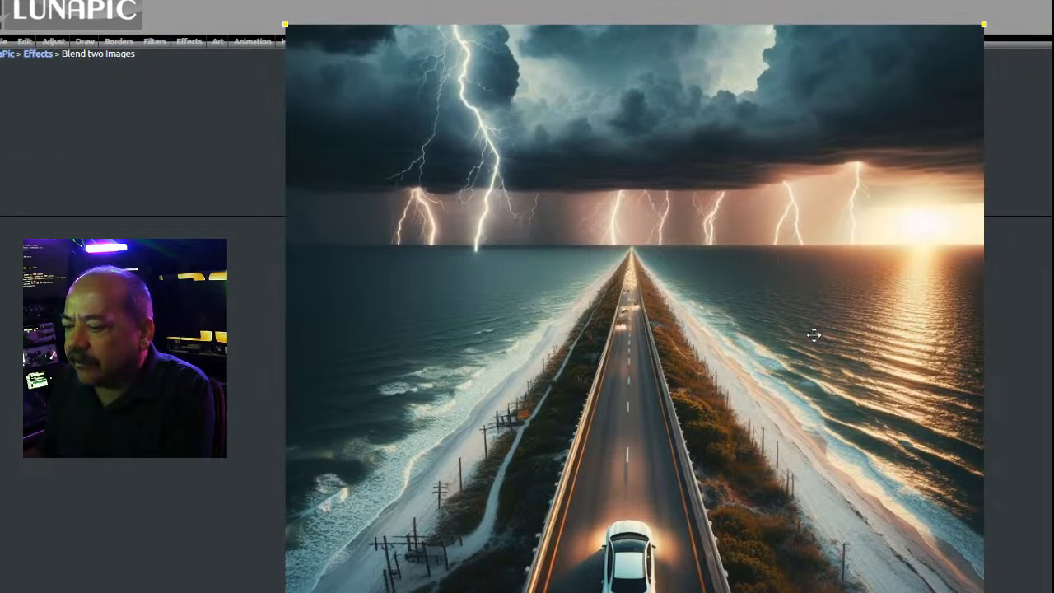
scroll(887, 410, down, 6)
drag(898, 264, 870, 203)
click(633, 249)
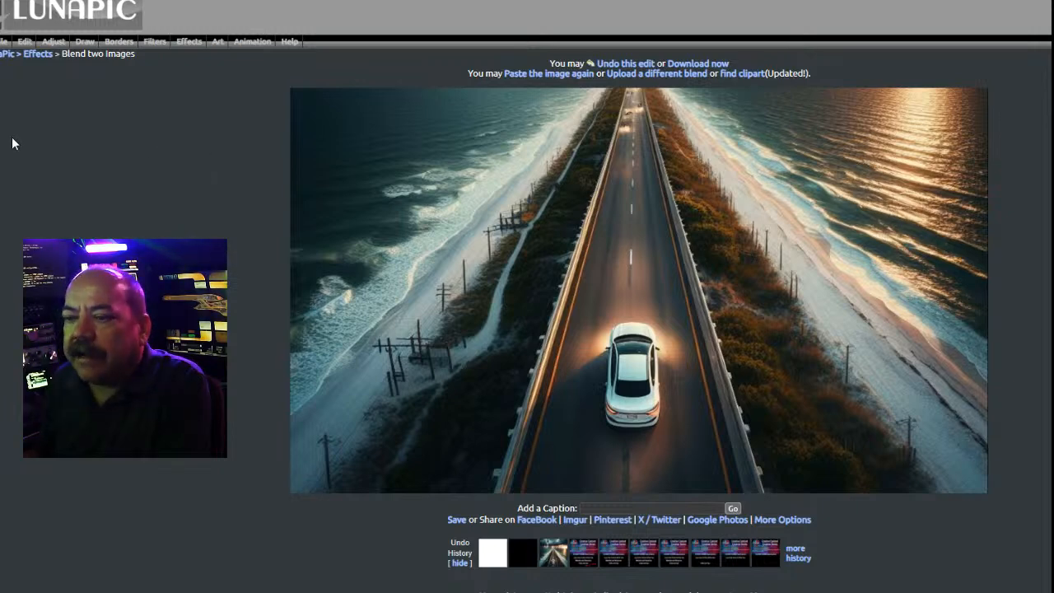
Upload the Starship Adventures logo file, imageedit_1...933134.png, to the clipboard for pasting onto the road image
mouse_move(4, 43)
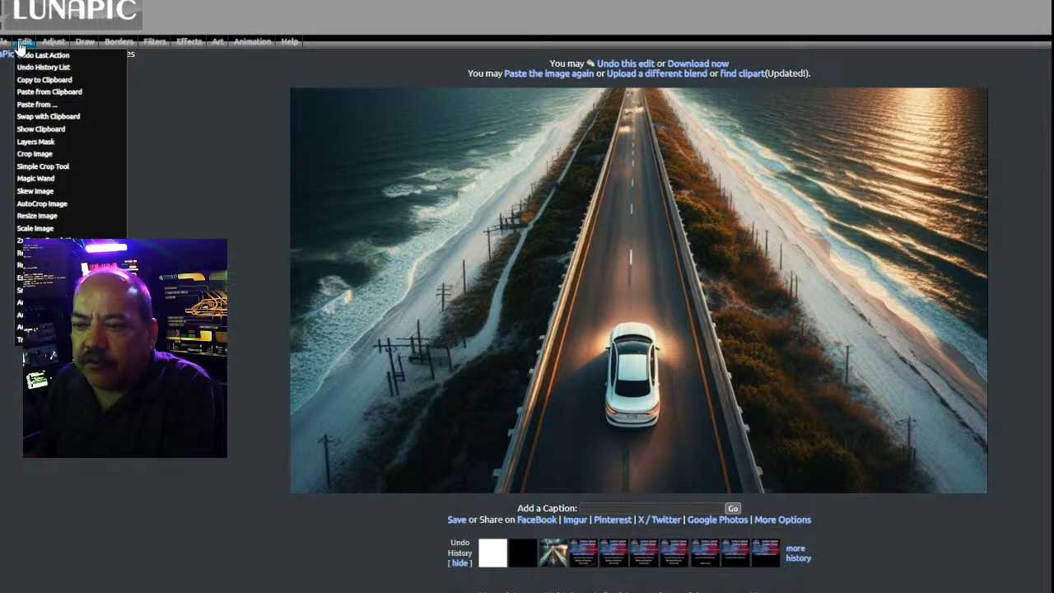
click(28, 108)
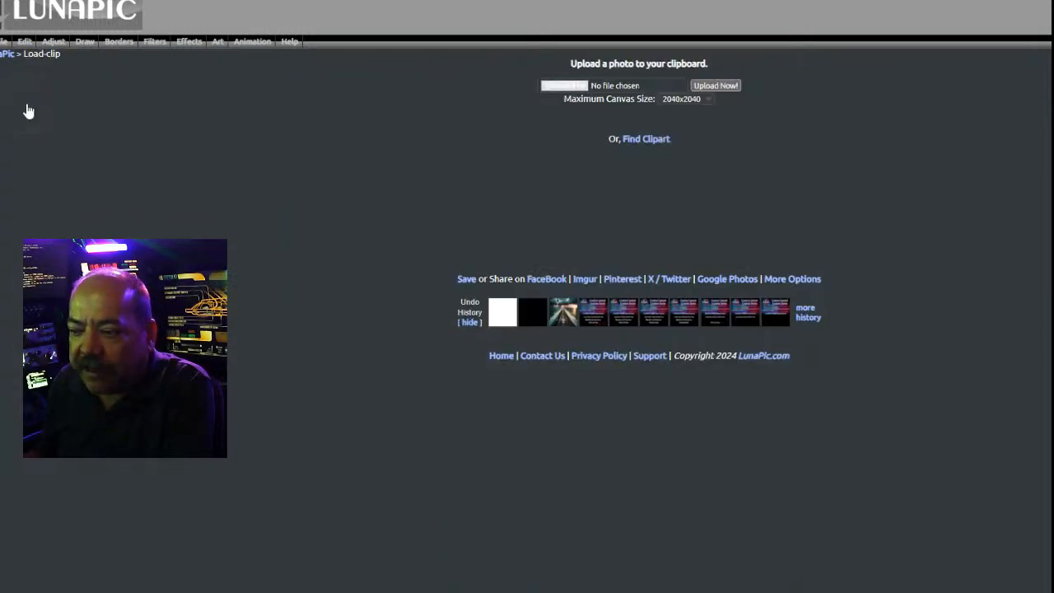
click(564, 85)
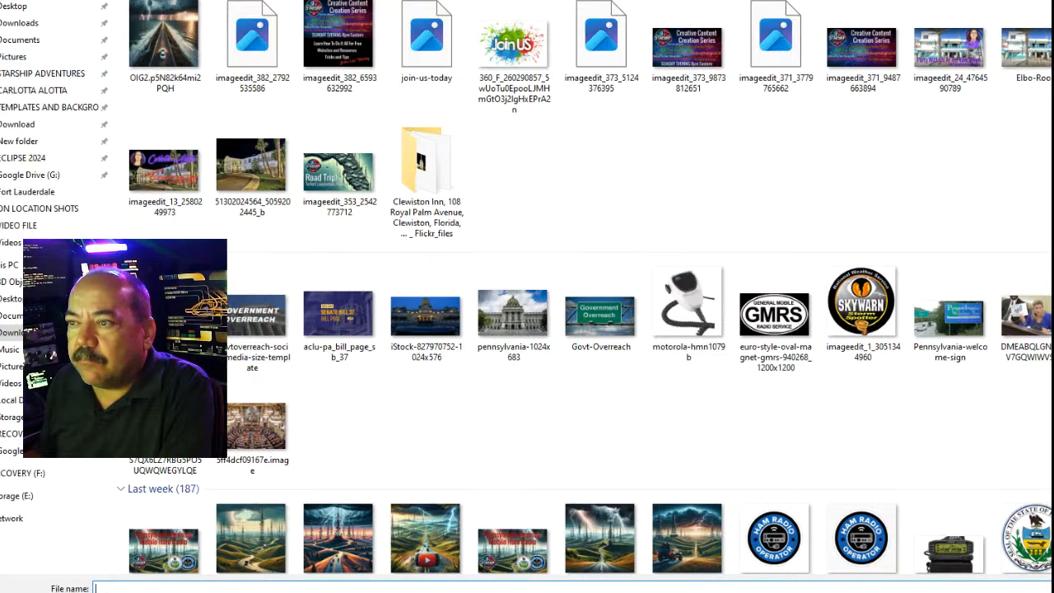
key(Escape)
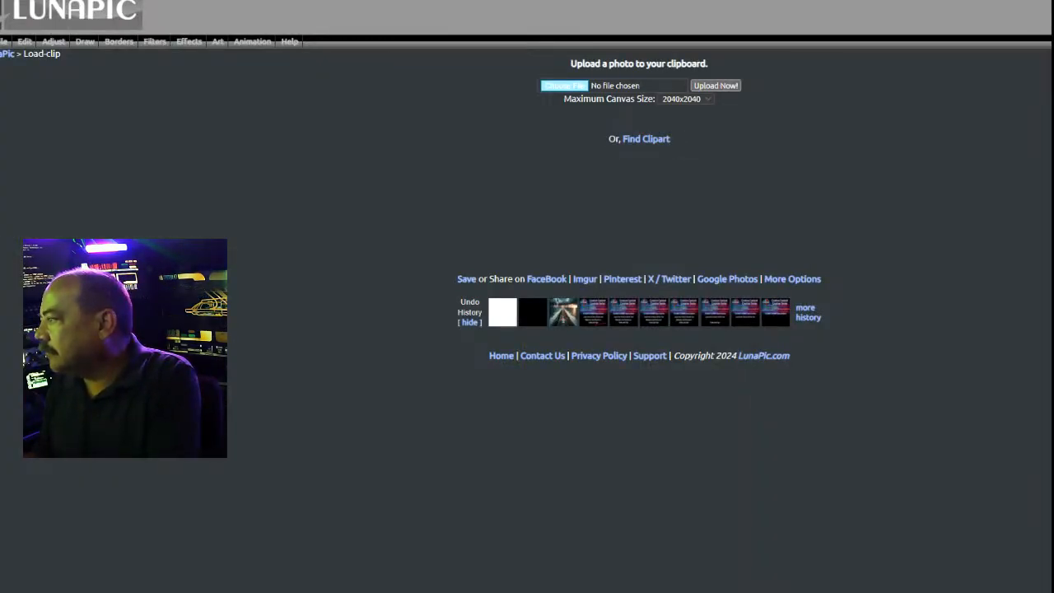
key(Return)
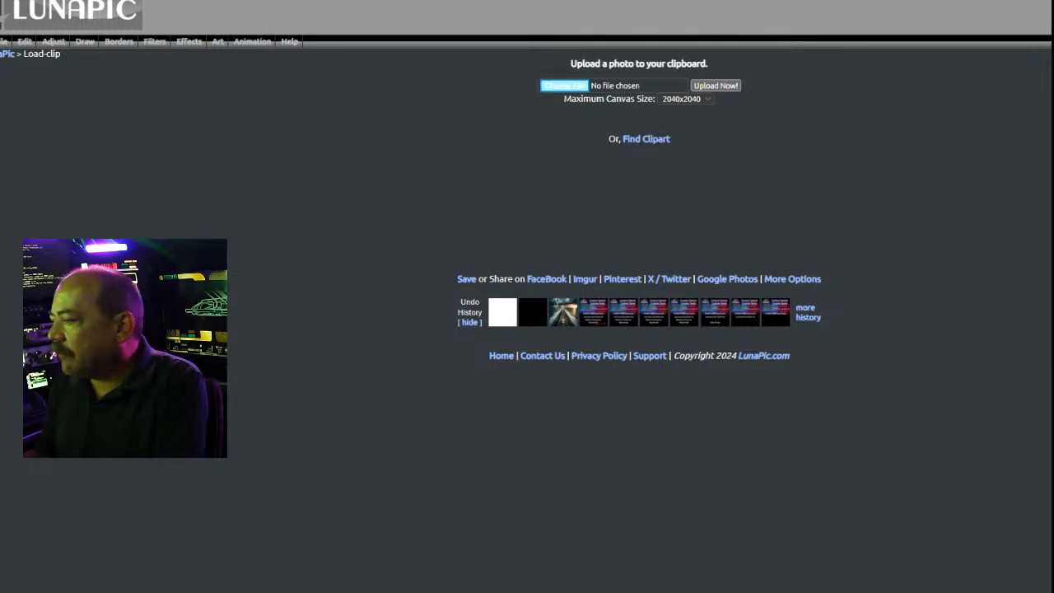
click(716, 85)
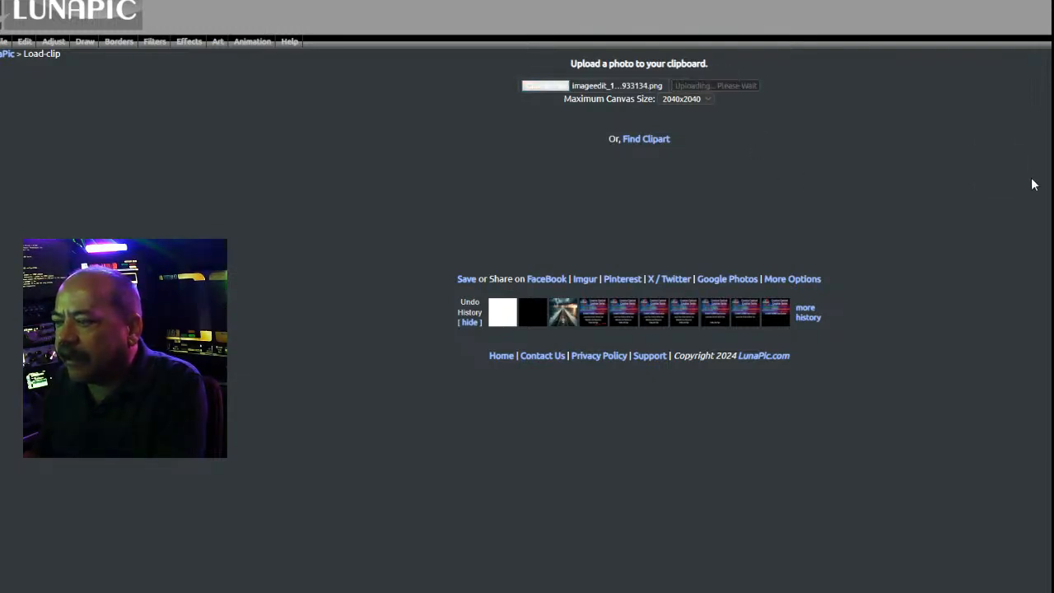
Start pasting the Starship Adventures logo onto the road image with an edge fade of 5 pixels
click(667, 103)
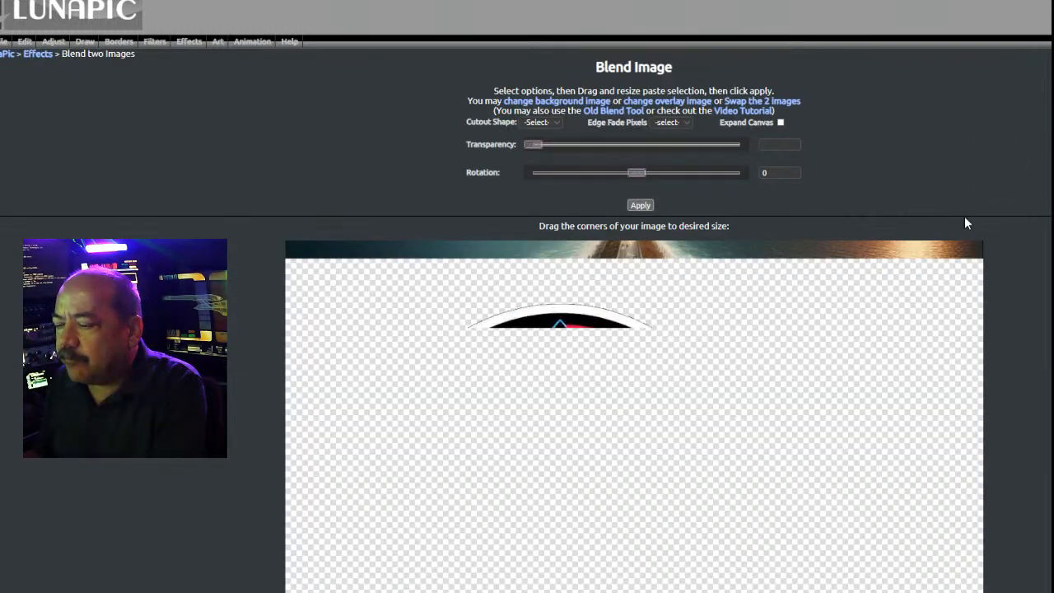
scroll(933, 301, down, 2)
scroll(927, 309, up, 1)
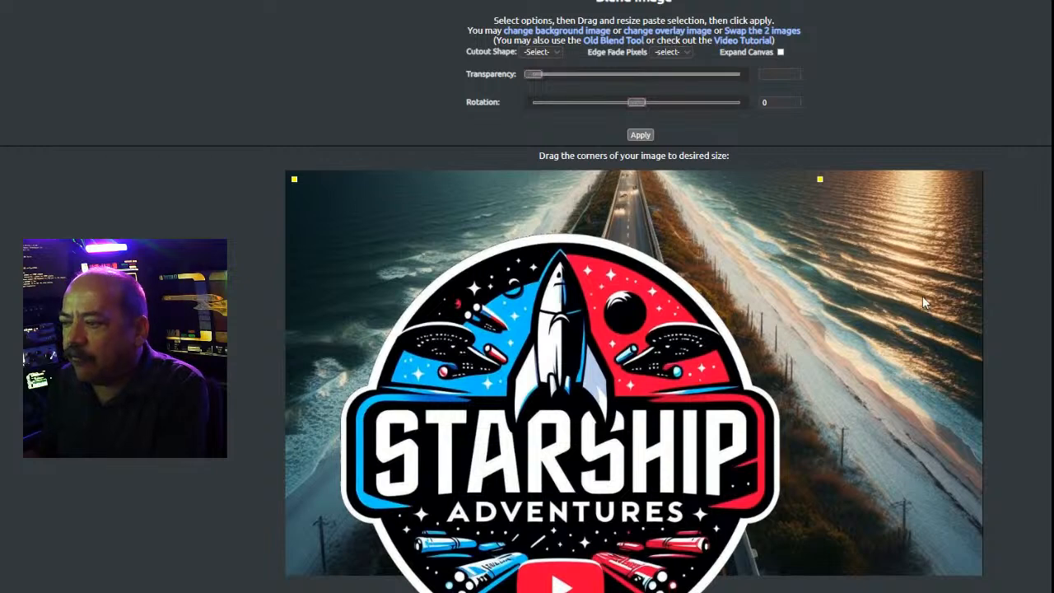
click(687, 53)
click(671, 93)
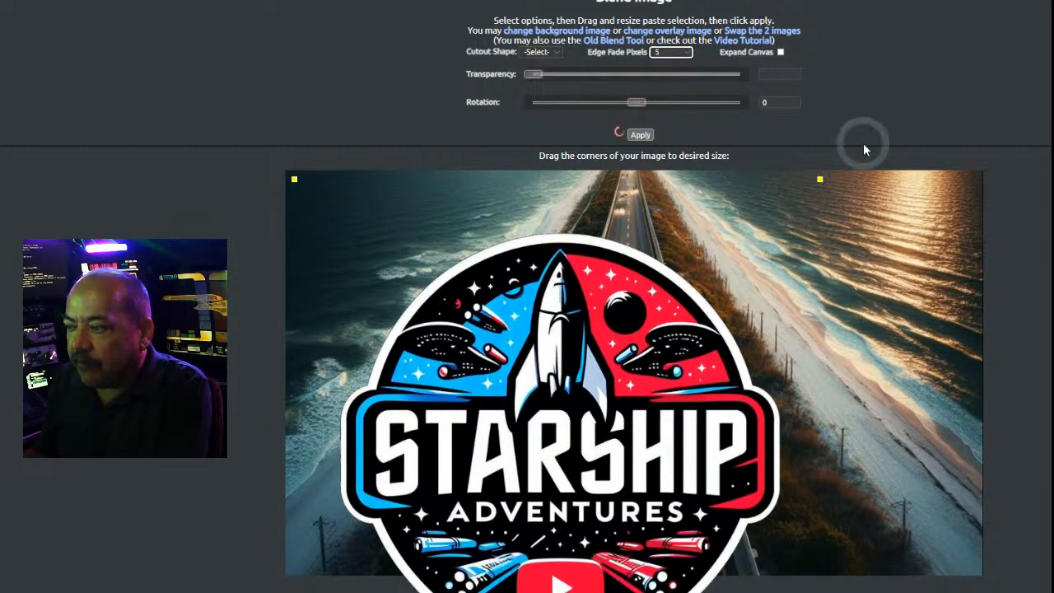
Shrink the Starship Adventures logo to about a fifth of the canvas width, place it in the image's upper-left corner, and apply the blend
scroll(881, 553, down, 3)
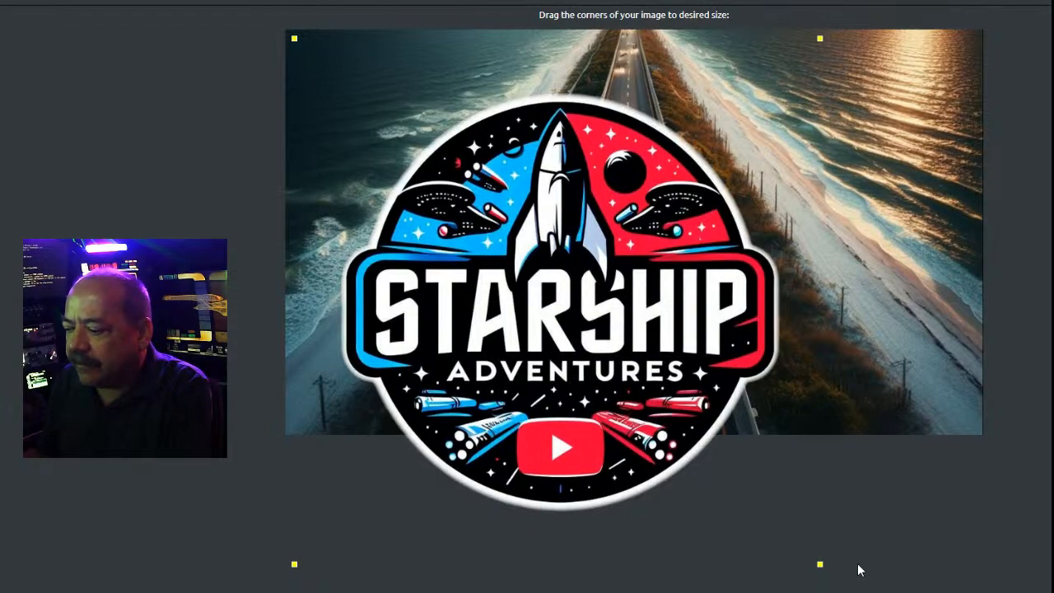
drag(820, 564, 507, 244)
drag(405, 168, 440, 169)
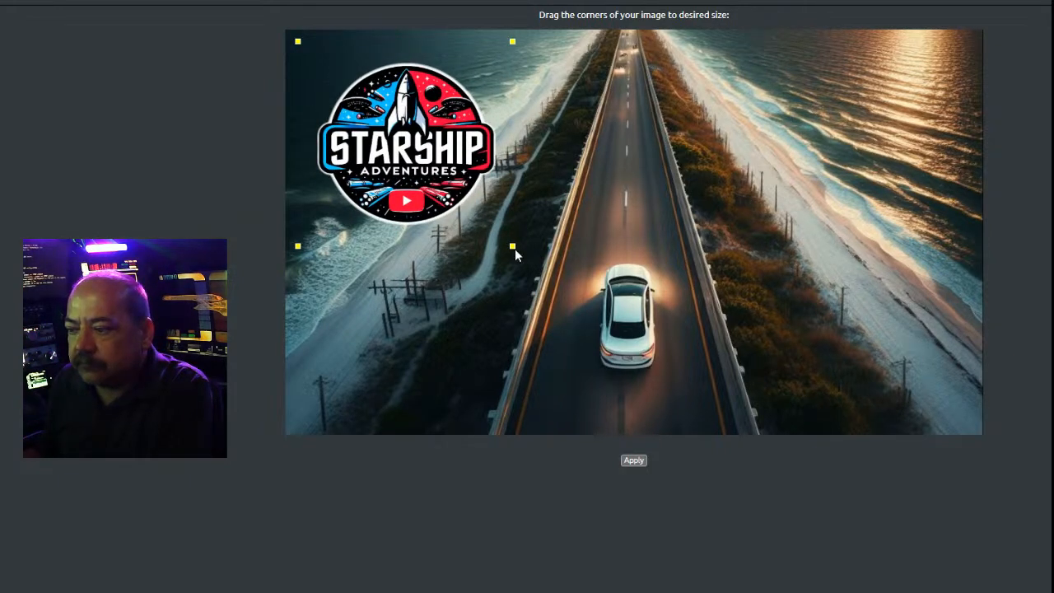
drag(514, 249, 476, 215)
drag(397, 135, 381, 90)
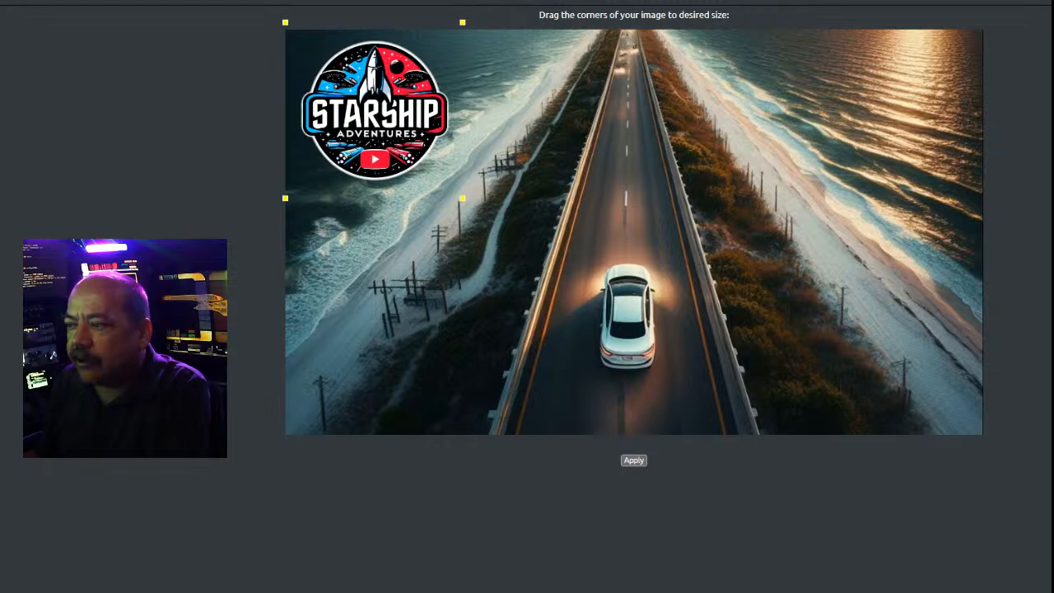
click(633, 460)
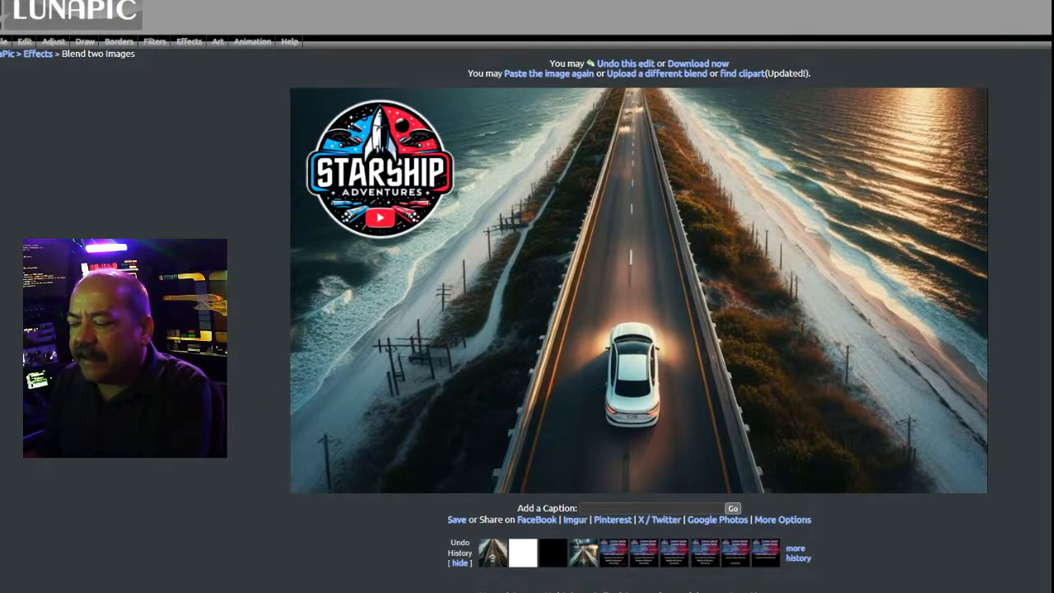
Run a Google image search for "state of florida" in a new browser tab
mouse_move(30, 48)
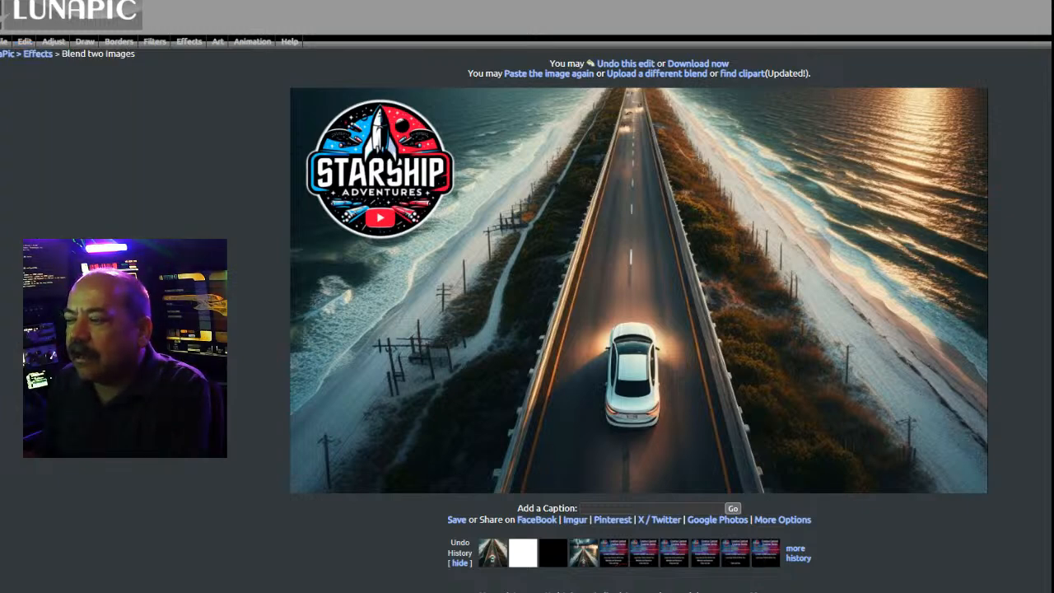
key(ctrl+t)
click(452, 44)
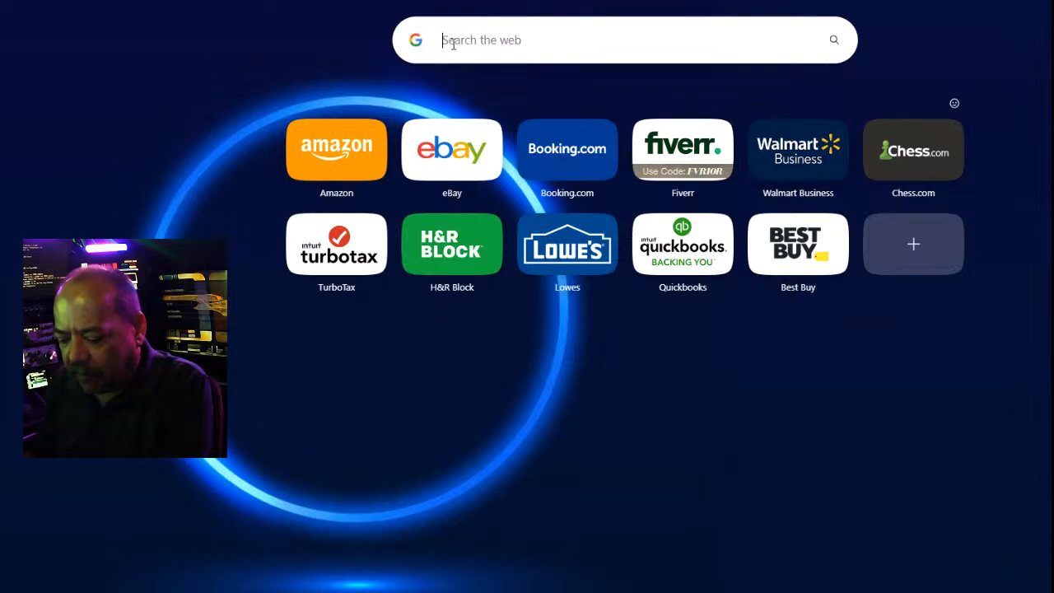
text(state )
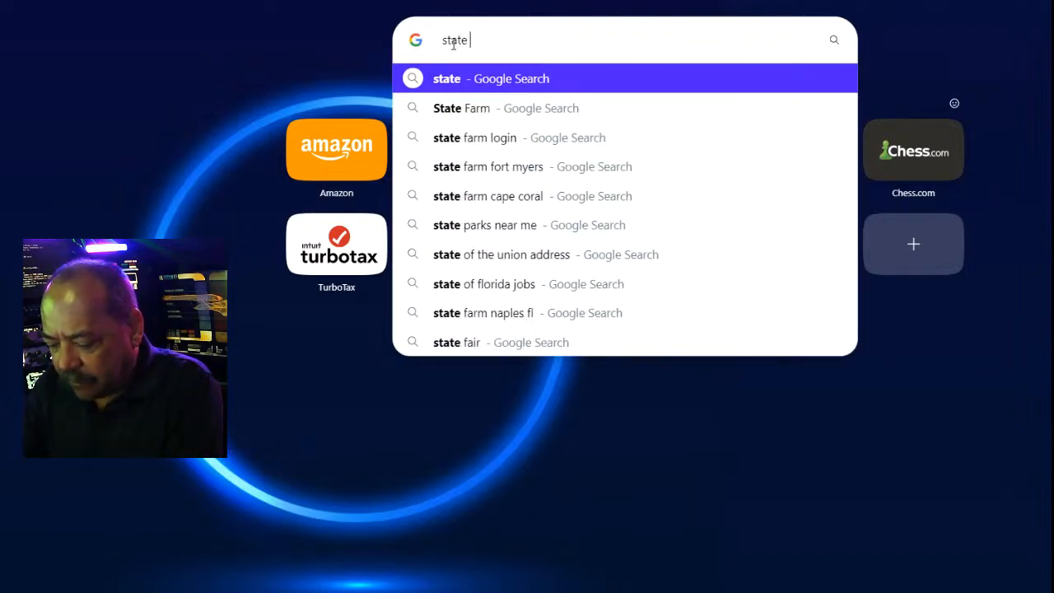
text(of florida)
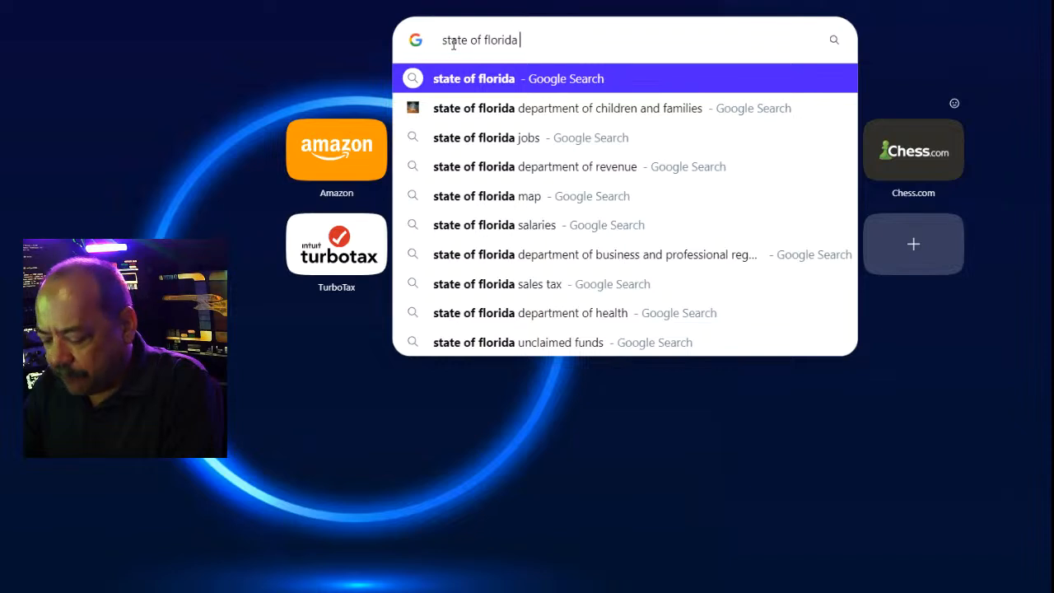
key(Return)
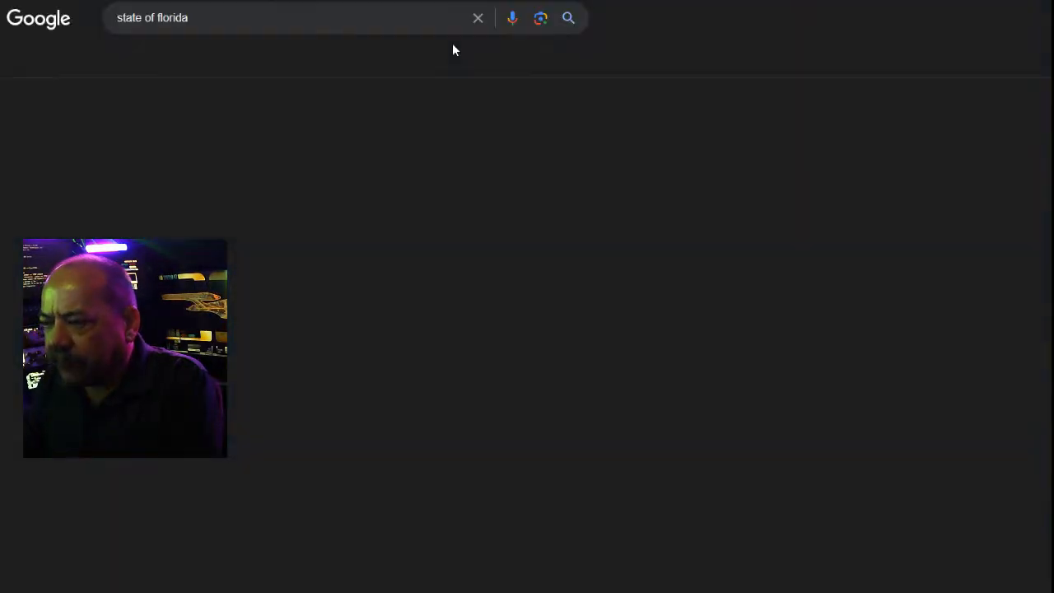
click(568, 66)
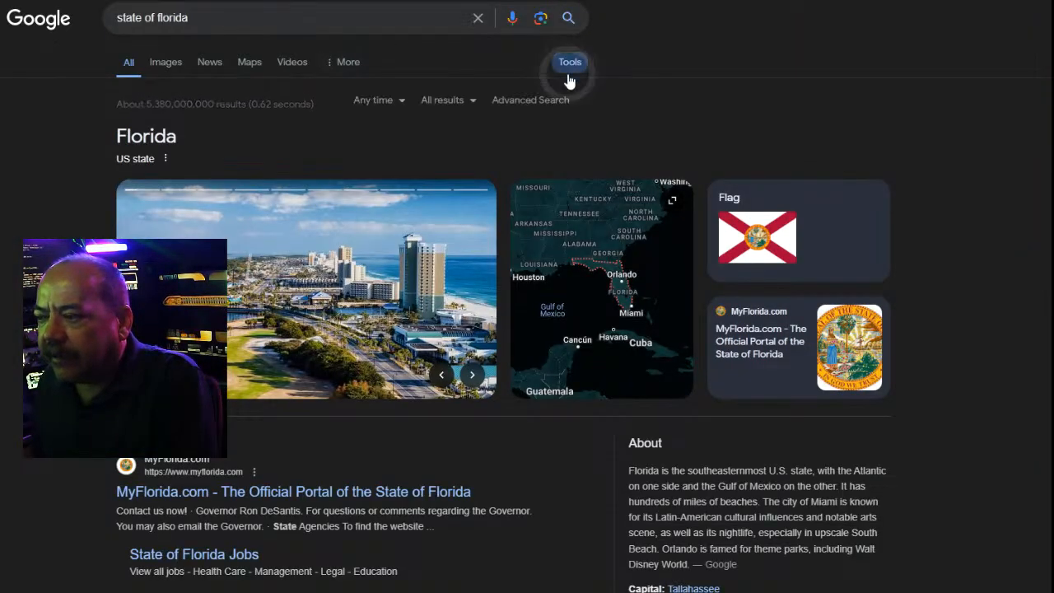
click(165, 63)
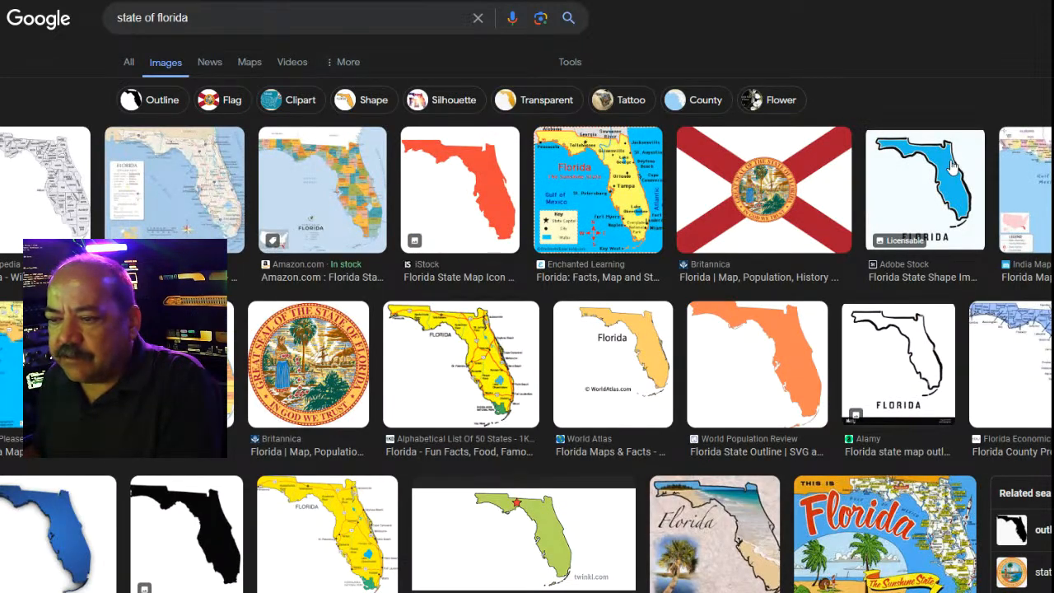
Filter the image results to transparent ones and download the Pinterest image Florida State Outline with Flag
click(568, 63)
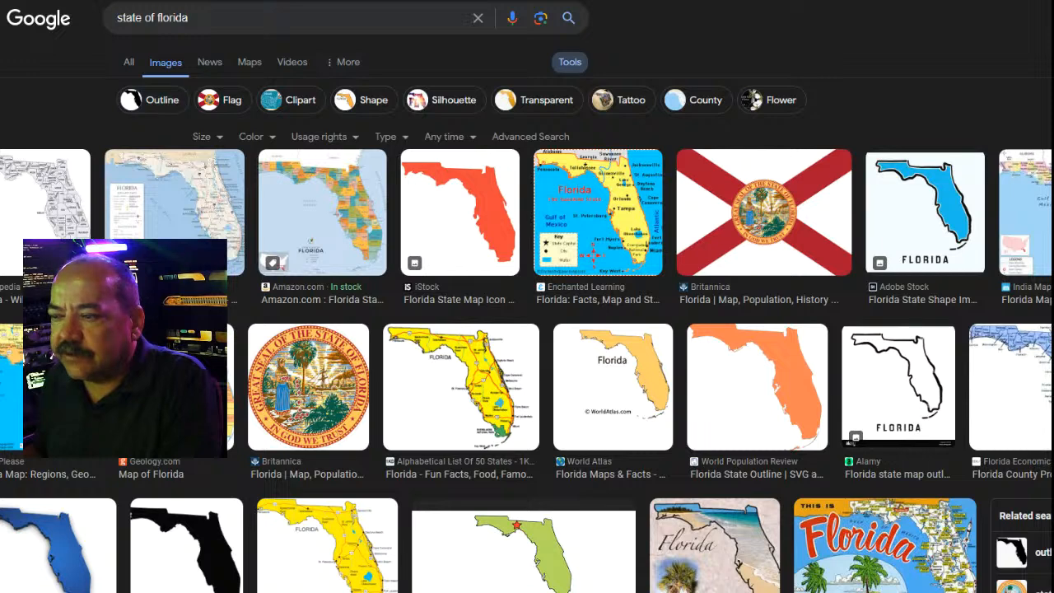
click(568, 64)
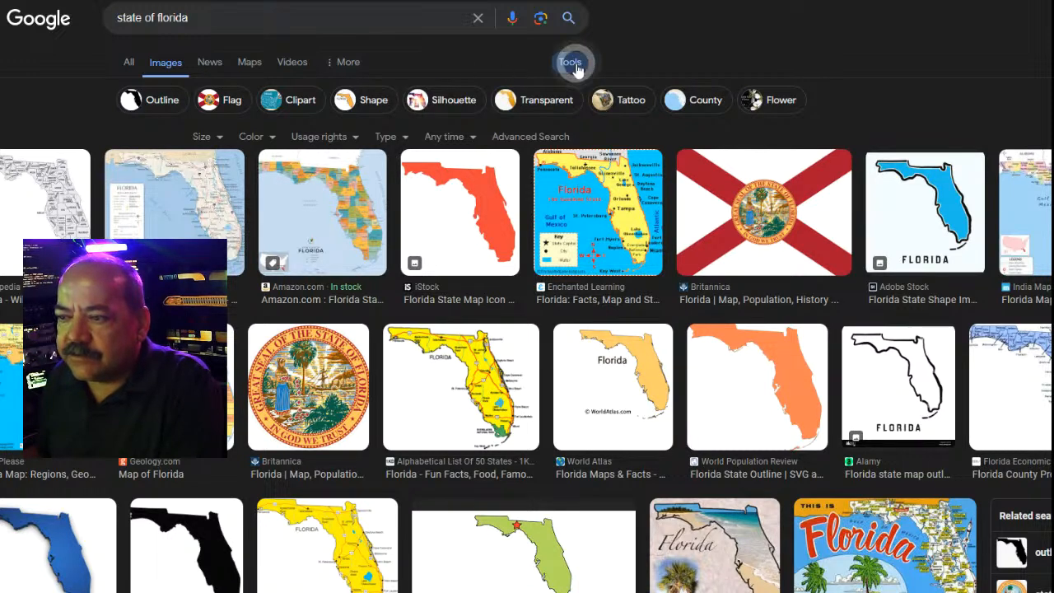
click(568, 64)
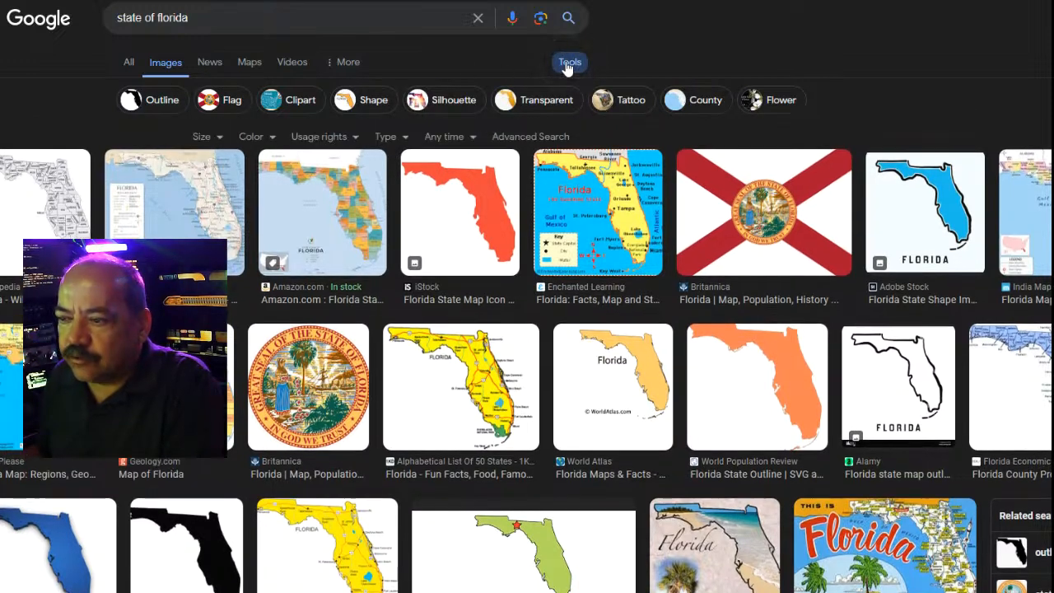
click(250, 139)
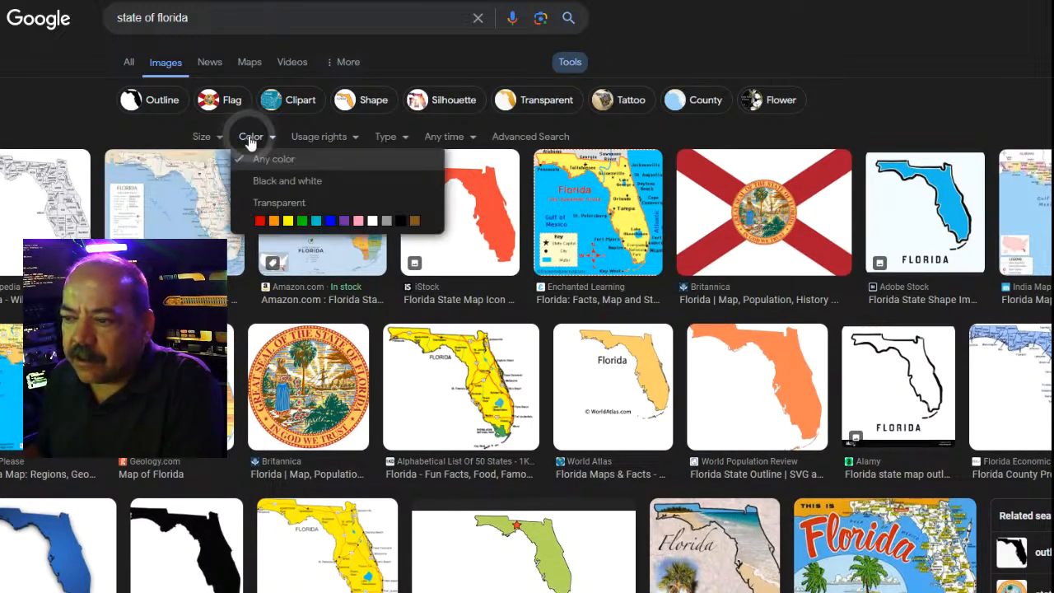
click(265, 201)
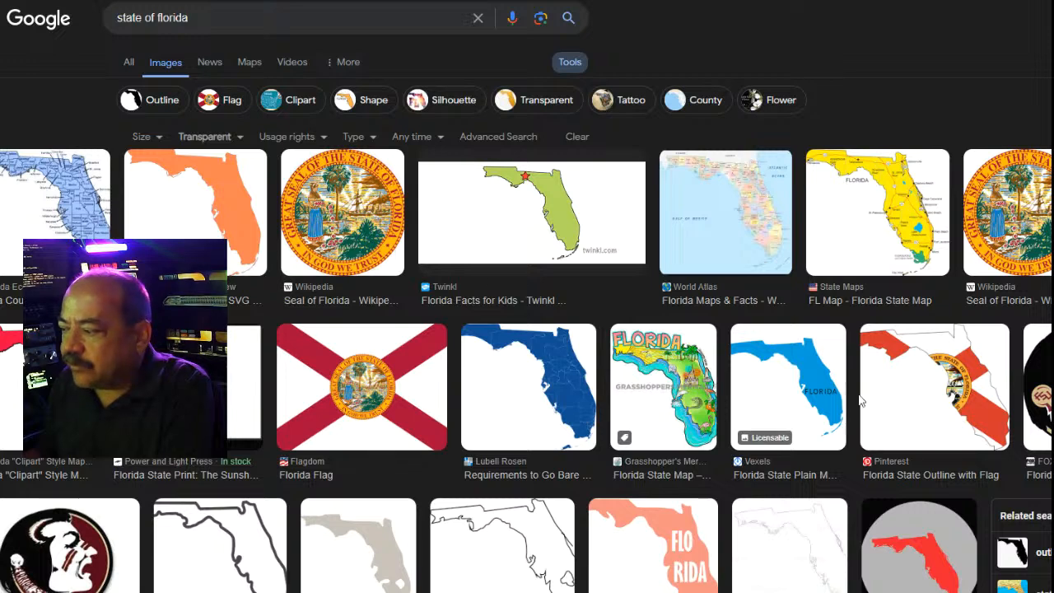
click(980, 409)
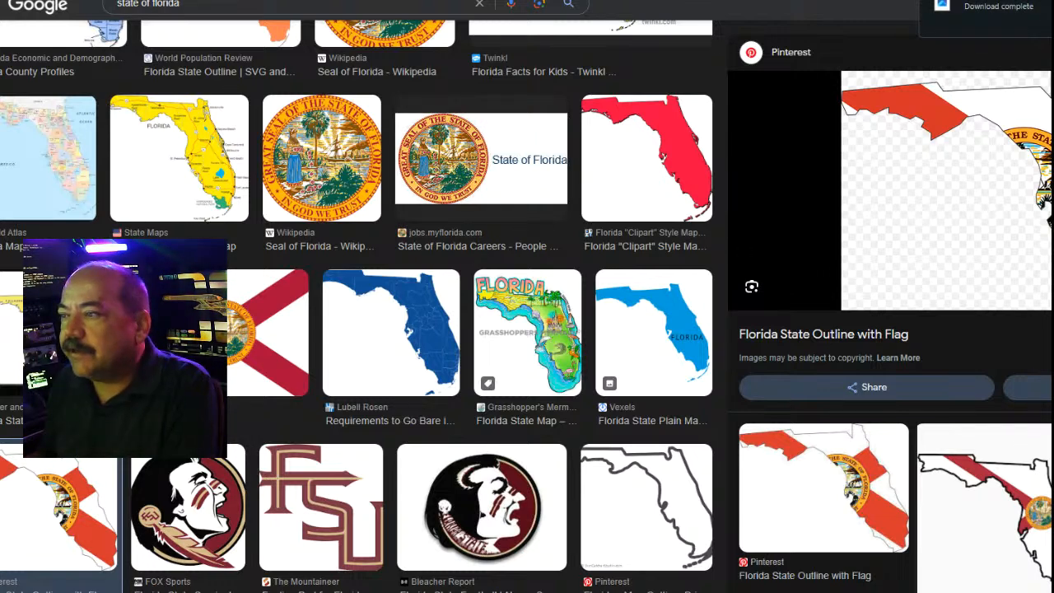
Switch back to LunaPic and upload the downloaded Florida flag outline, 993e6fd028...6734025.png, to the clipboard for pasting
click(527, 1)
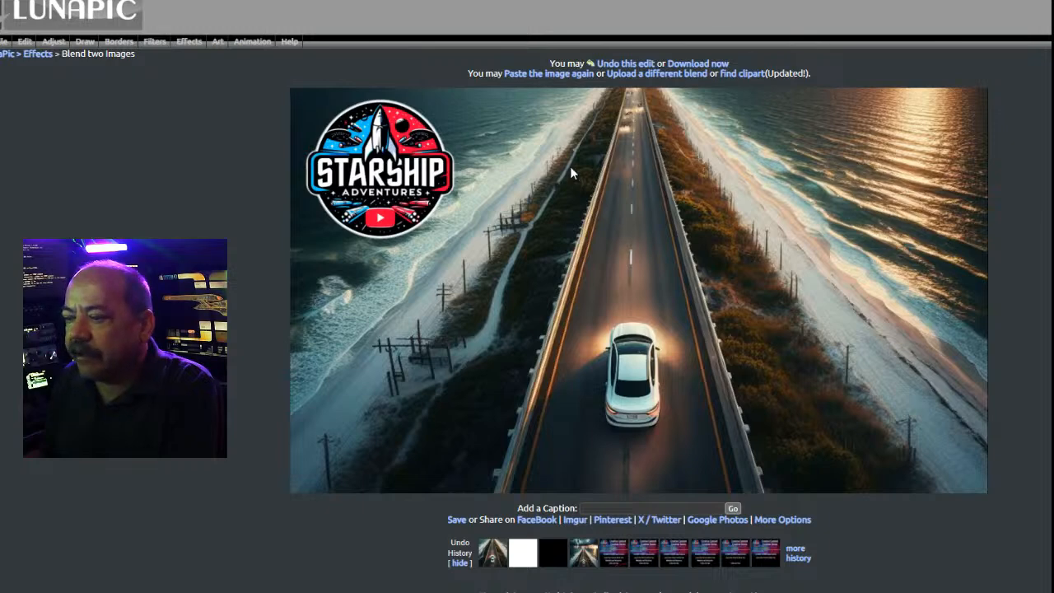
mouse_move(27, 43)
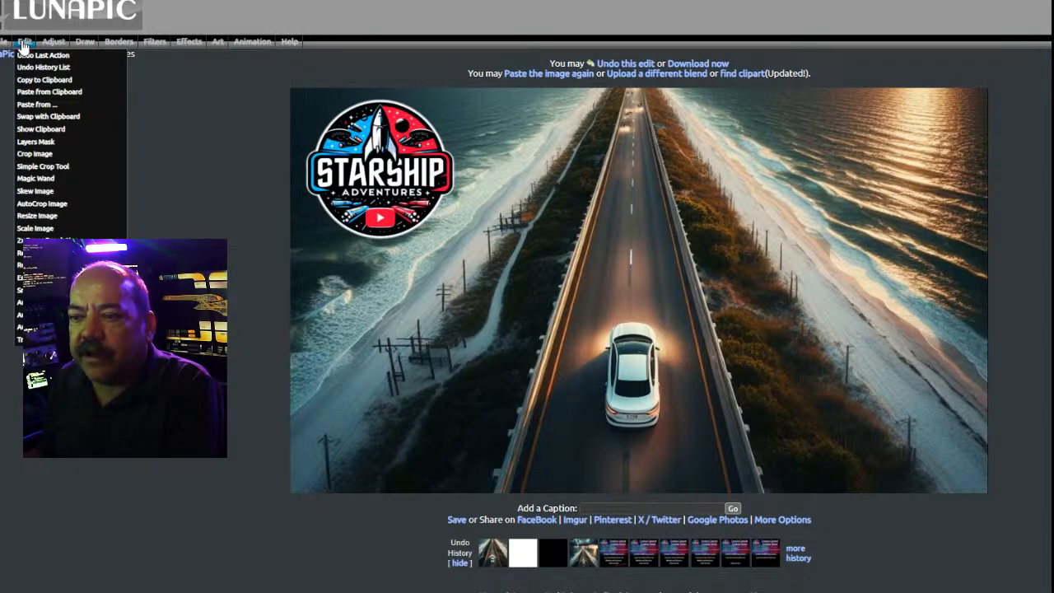
click(33, 108)
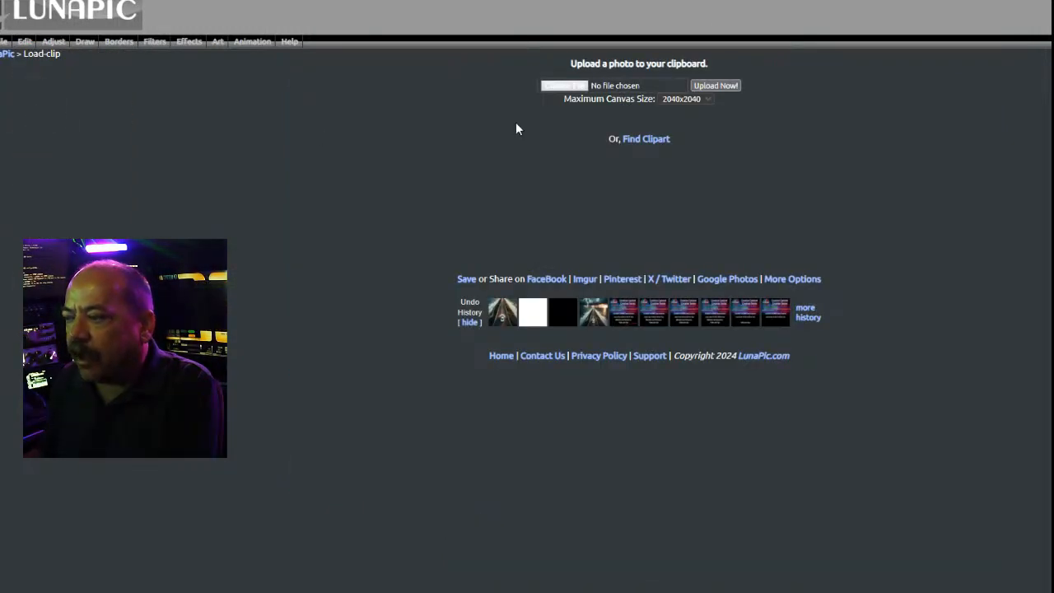
click(564, 88)
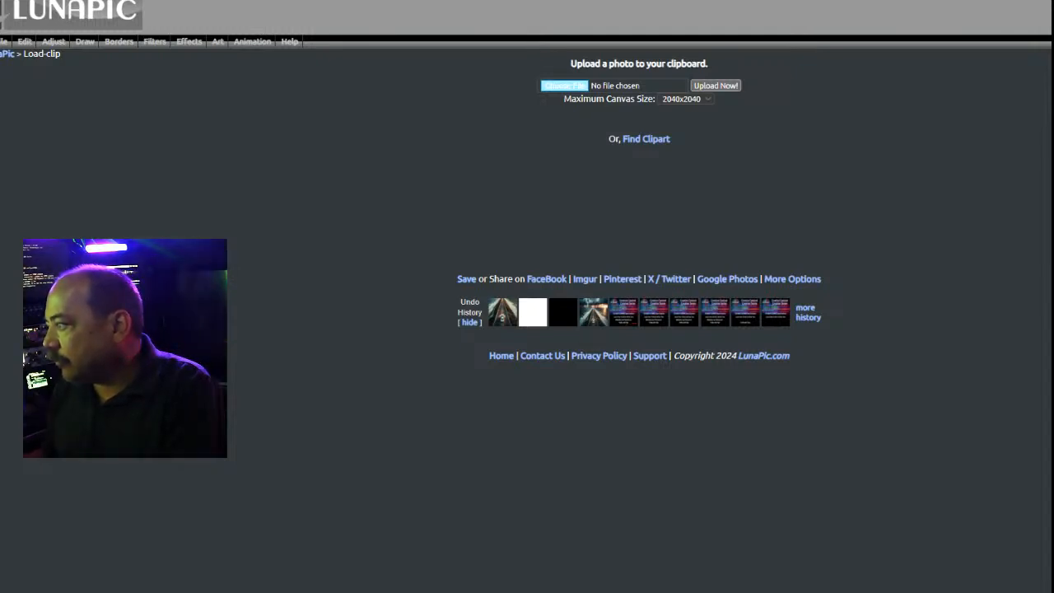
key(Return)
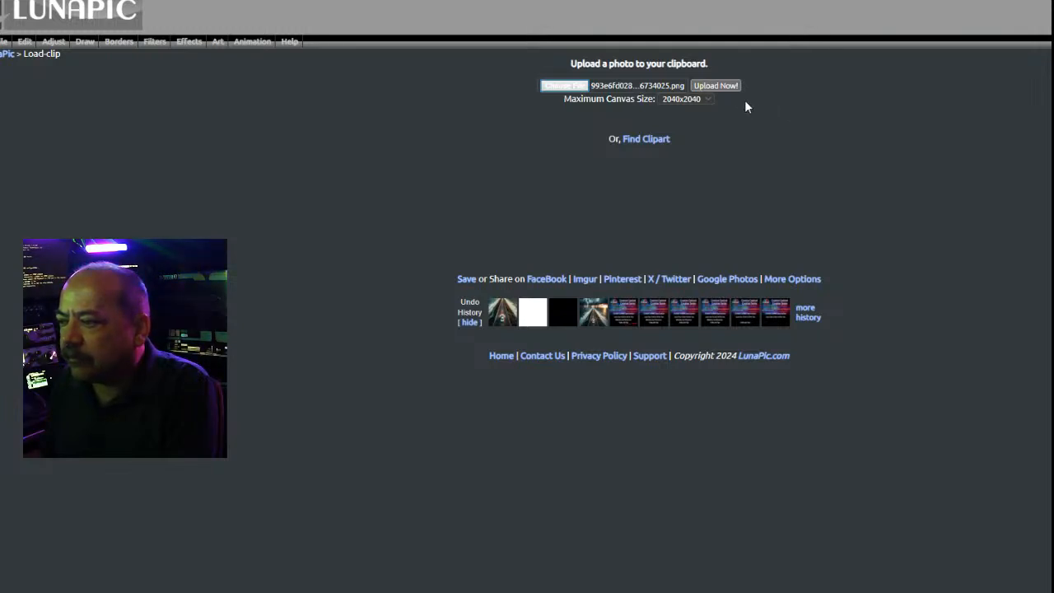
click(704, 85)
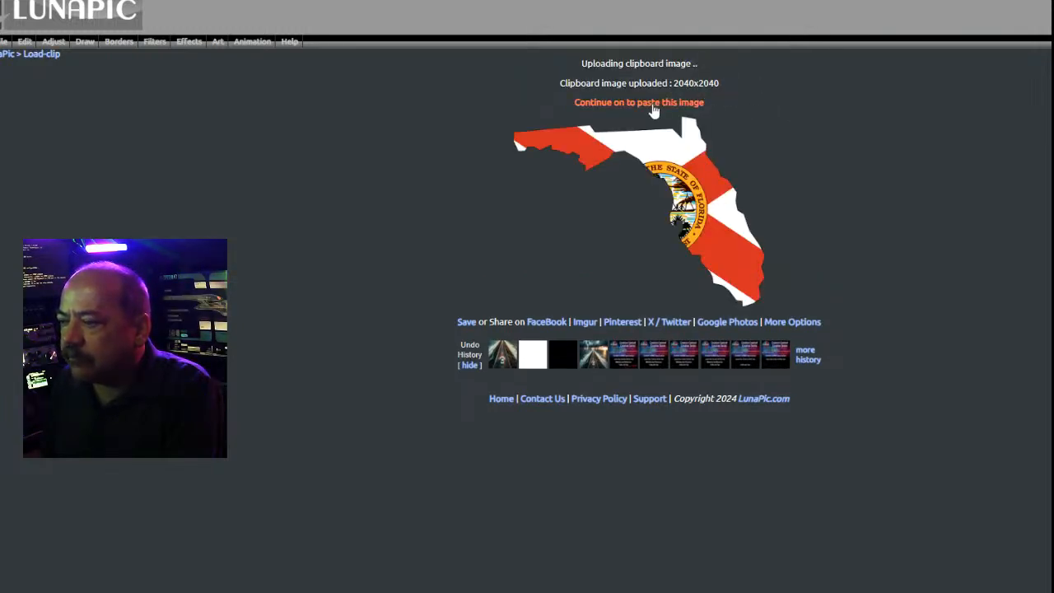
Paste the Florida flag outline into the road image's upper-right corner, shrunk to about a quarter of the canvas width, and apply the blend
click(621, 106)
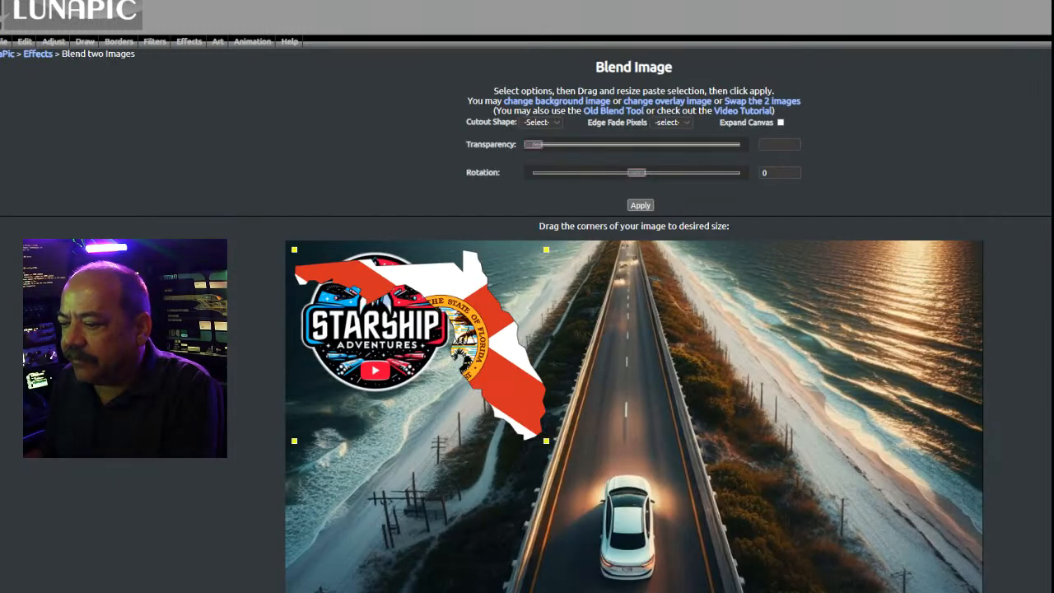
scroll(585, 186, down, 3)
drag(585, 186, 937, 181)
drag(961, 229, 930, 157)
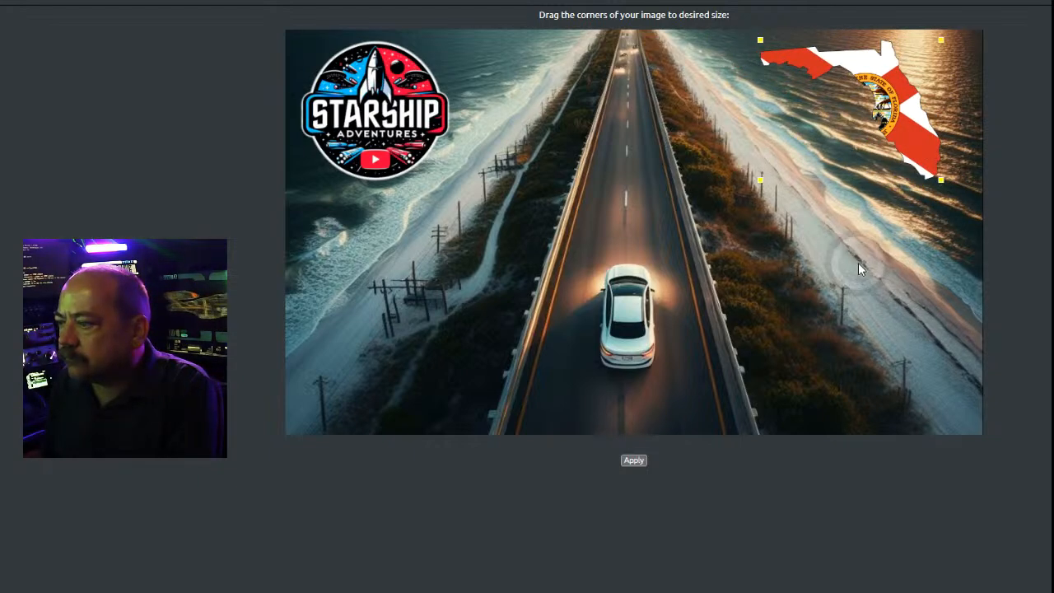
click(636, 2)
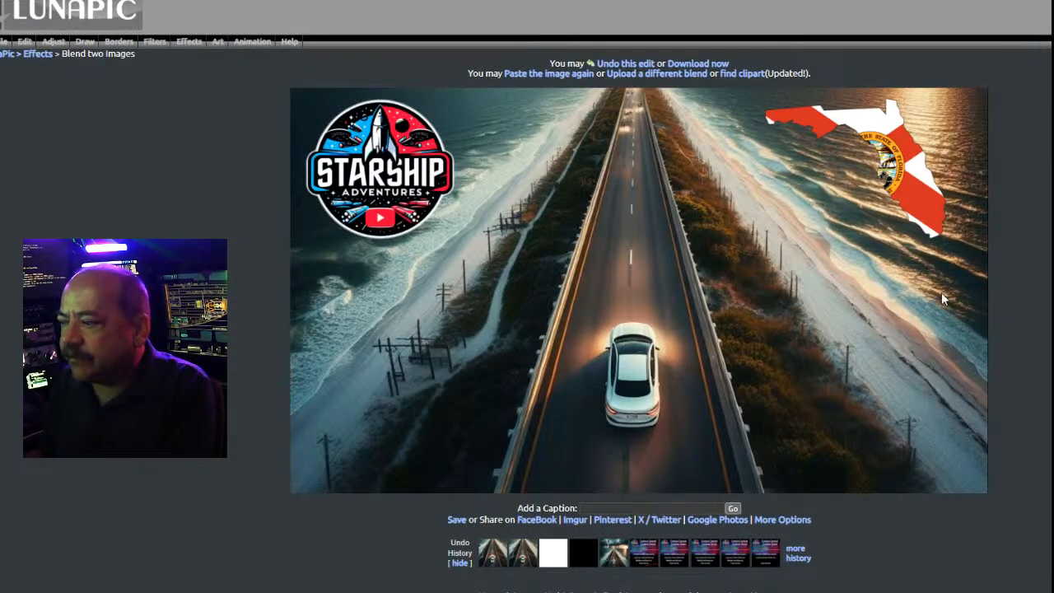
Start the Text Tool on the road image and enter the caption "Florida Road Trip"
mouse_move(47, 48)
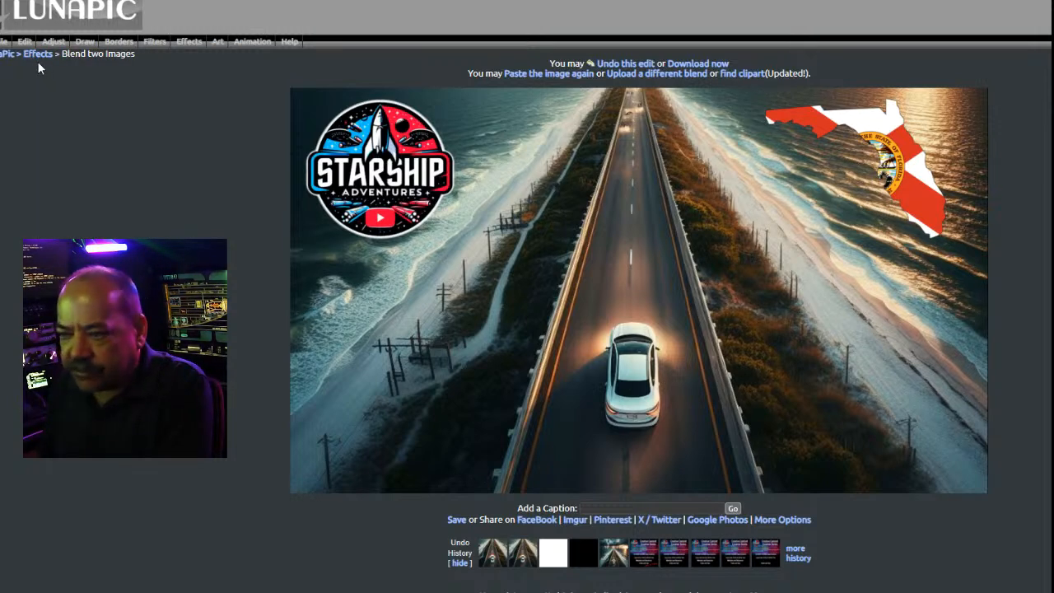
mouse_move(84, 41)
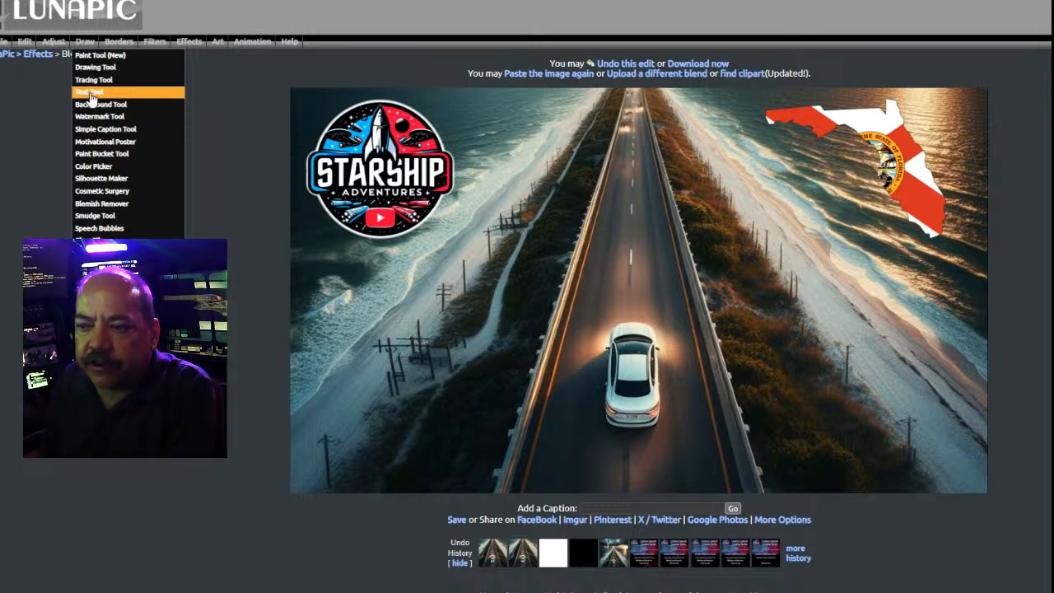
click(91, 95)
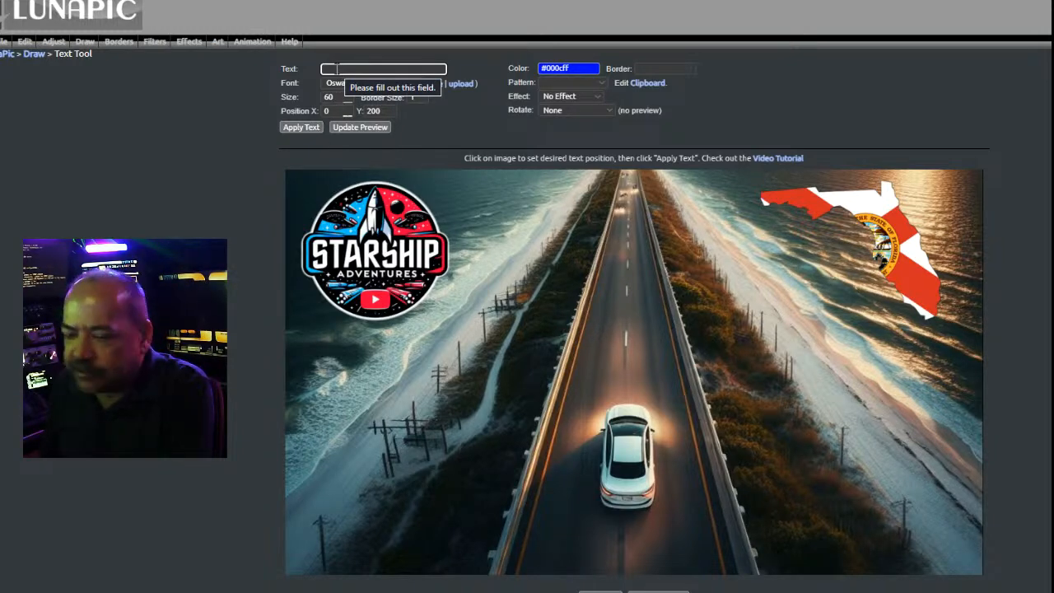
click(336, 72)
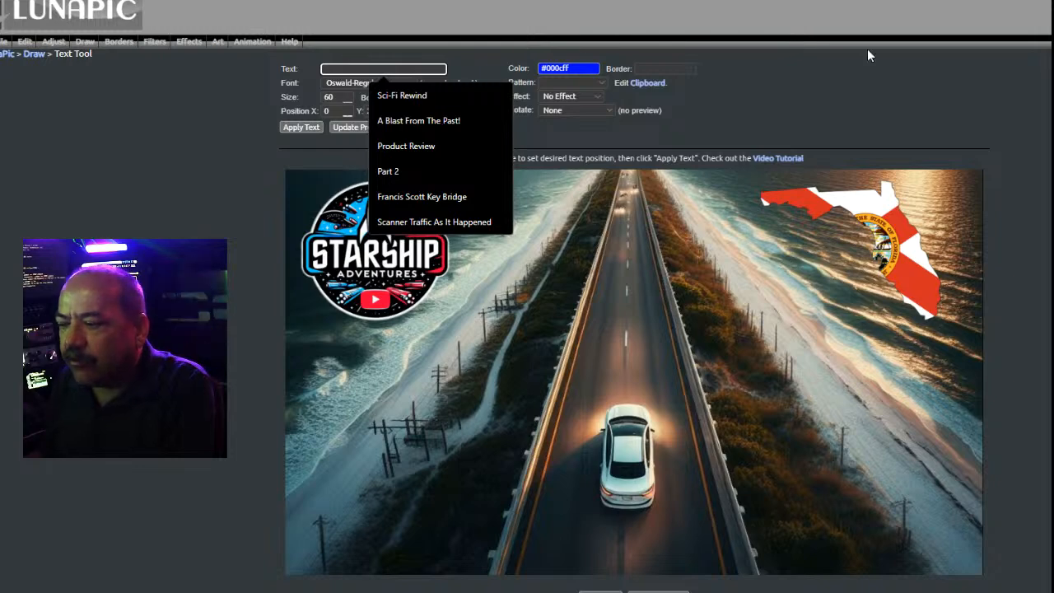
text(Flori)
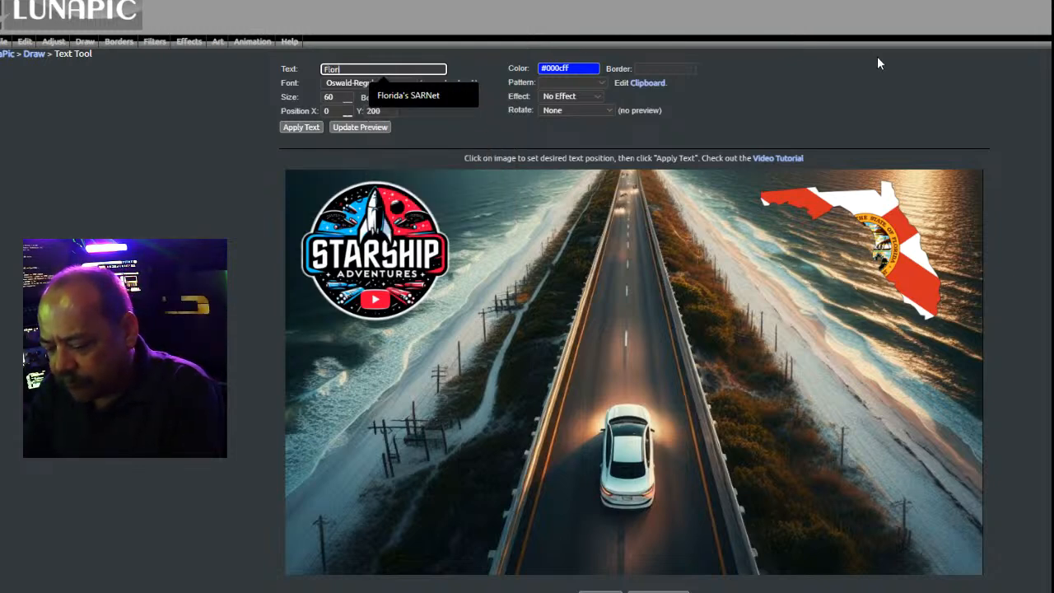
text(da)
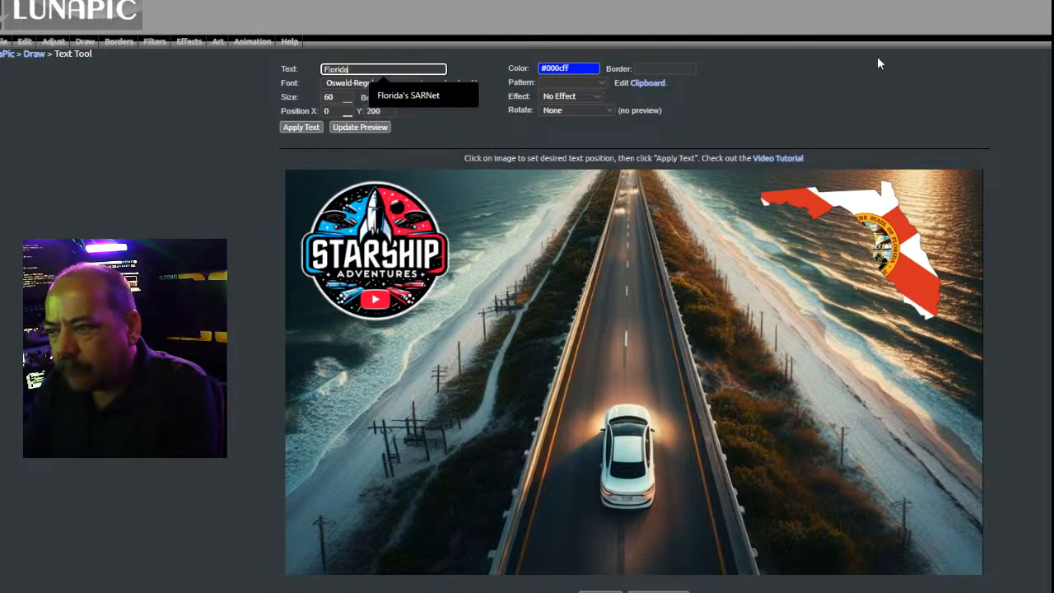
text( Road Trip)
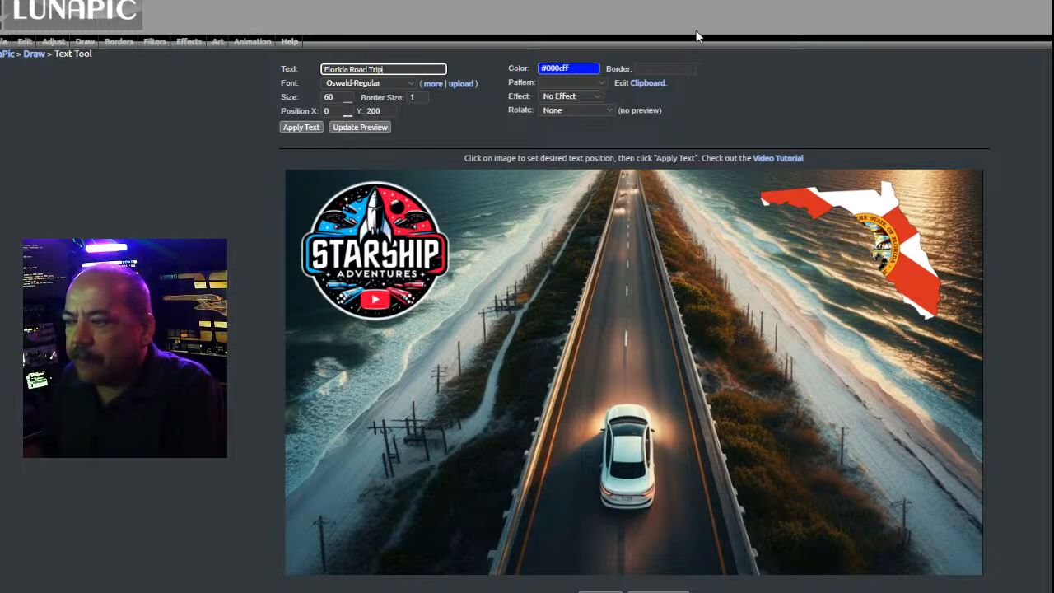
Set the caption's text color to red #cc0000 and its border color to black
click(575, 69)
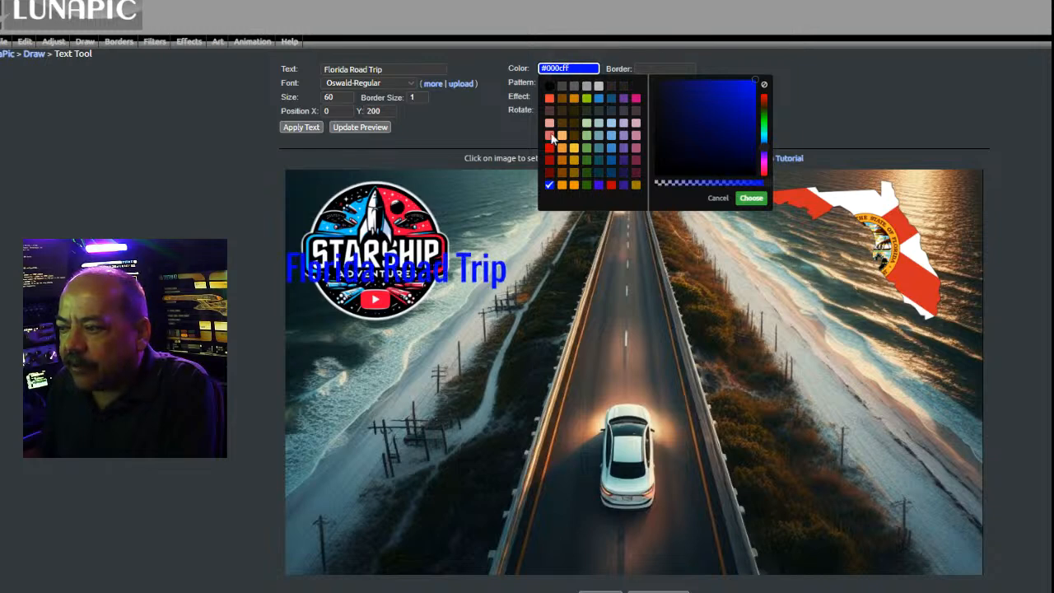
click(550, 150)
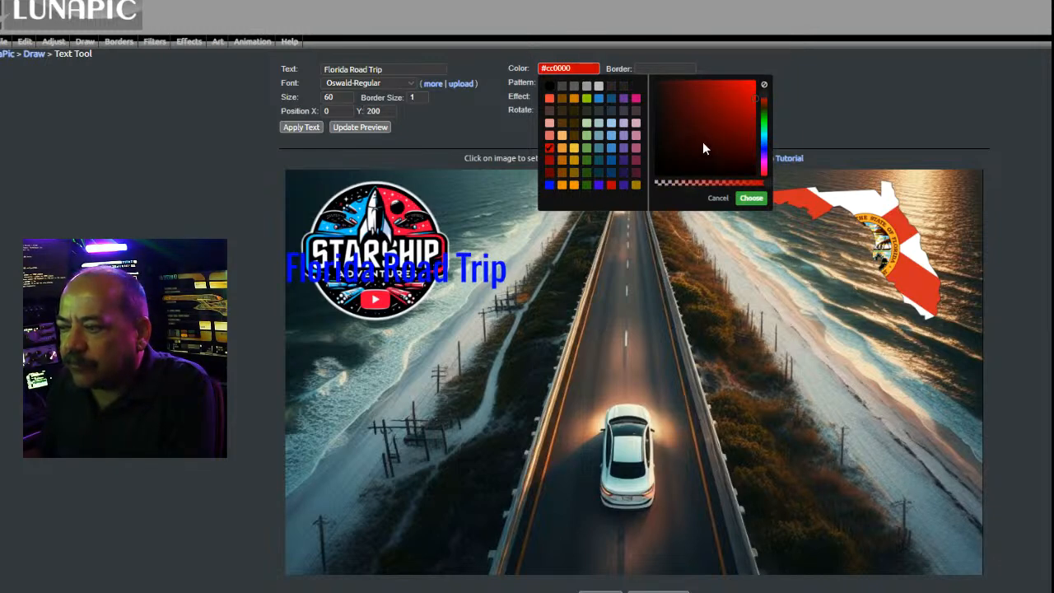
click(745, 197)
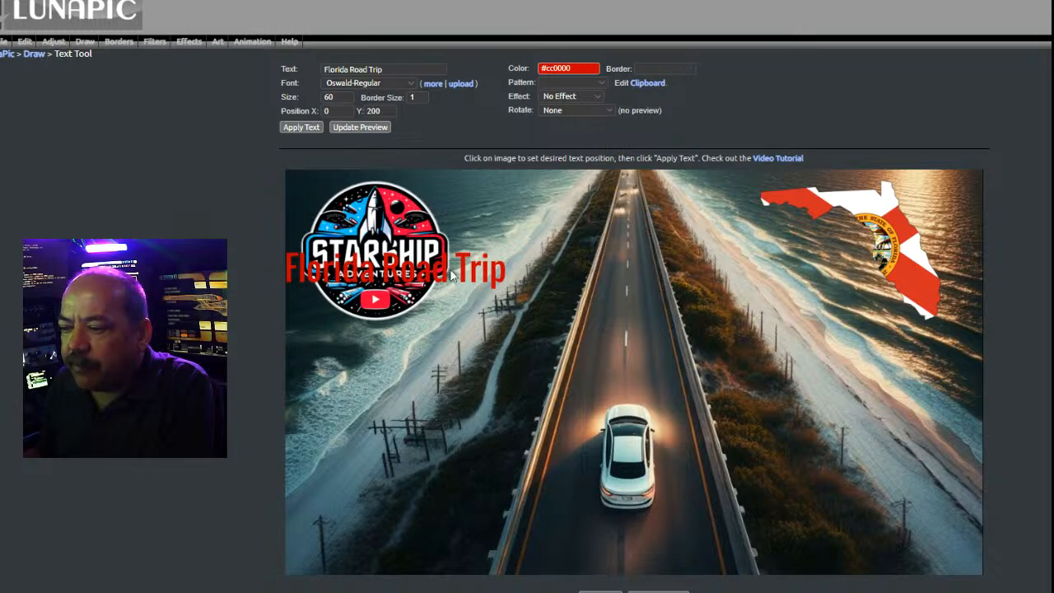
click(647, 69)
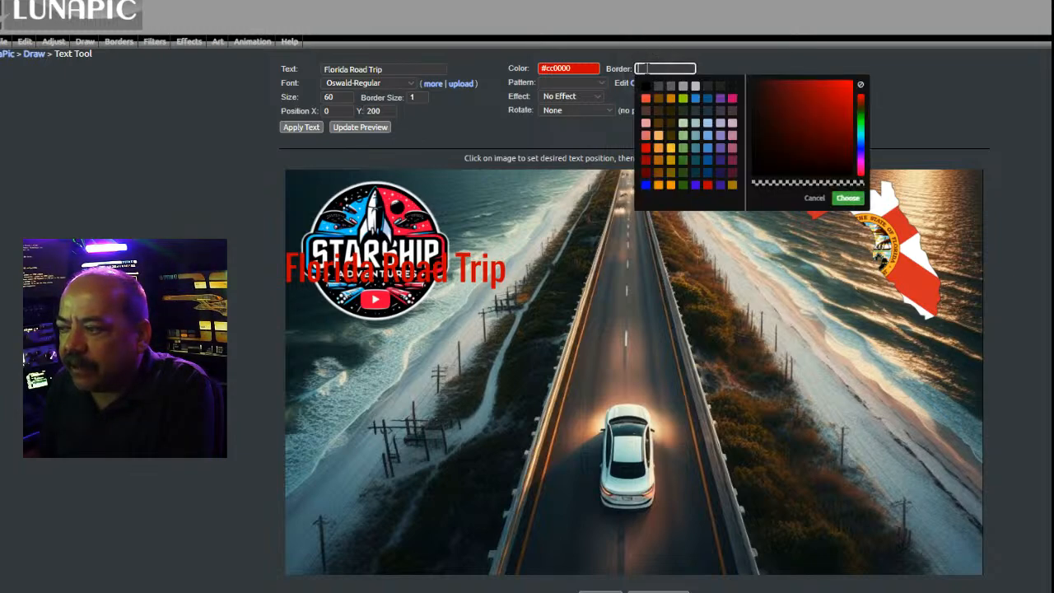
click(847, 198)
Set the caption to Jellee-Roman at size 100, center it along the image's bottom edge at about X 216, Y 683, and apply the text
drag(492, 277, 727, 317)
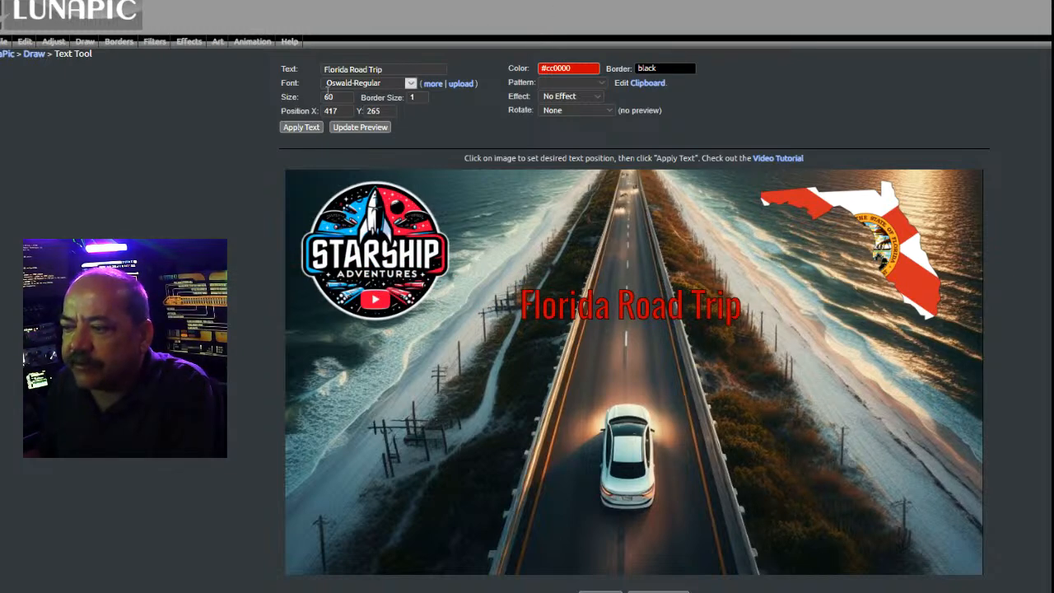
click(366, 83)
click(368, 135)
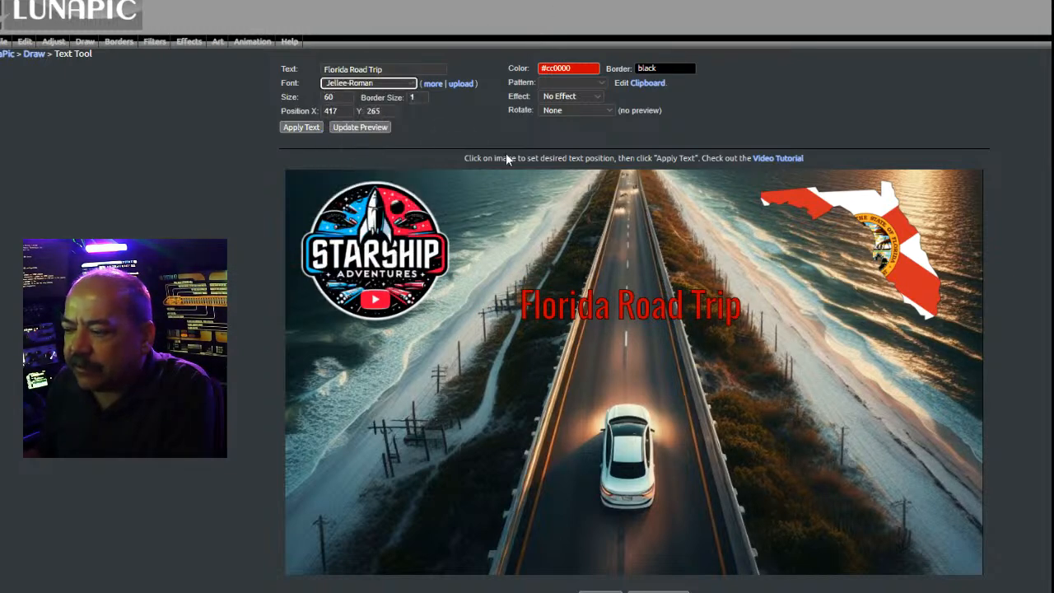
double_click(339, 97)
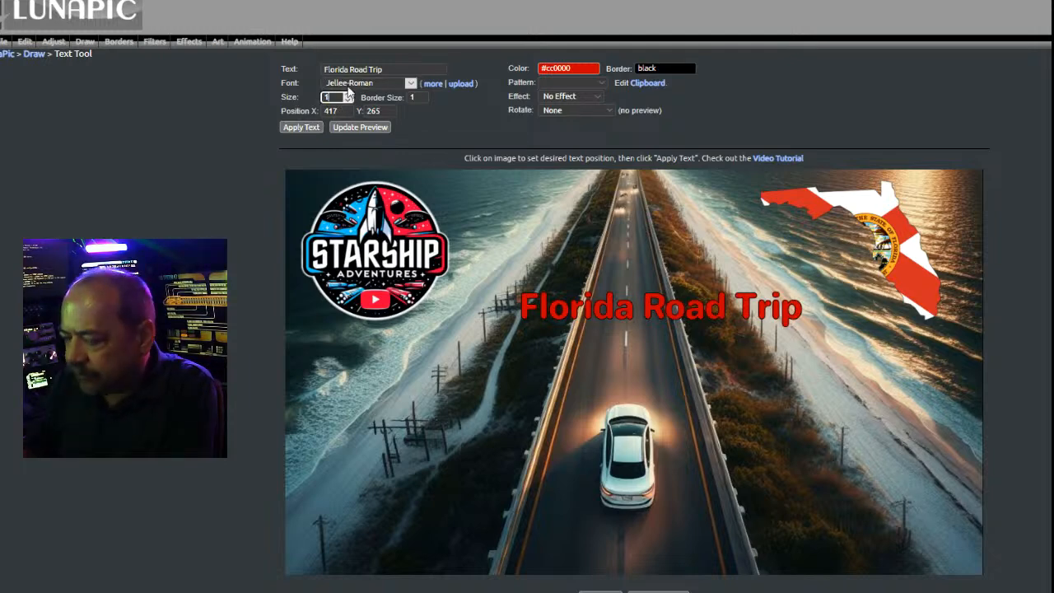
click(403, 119)
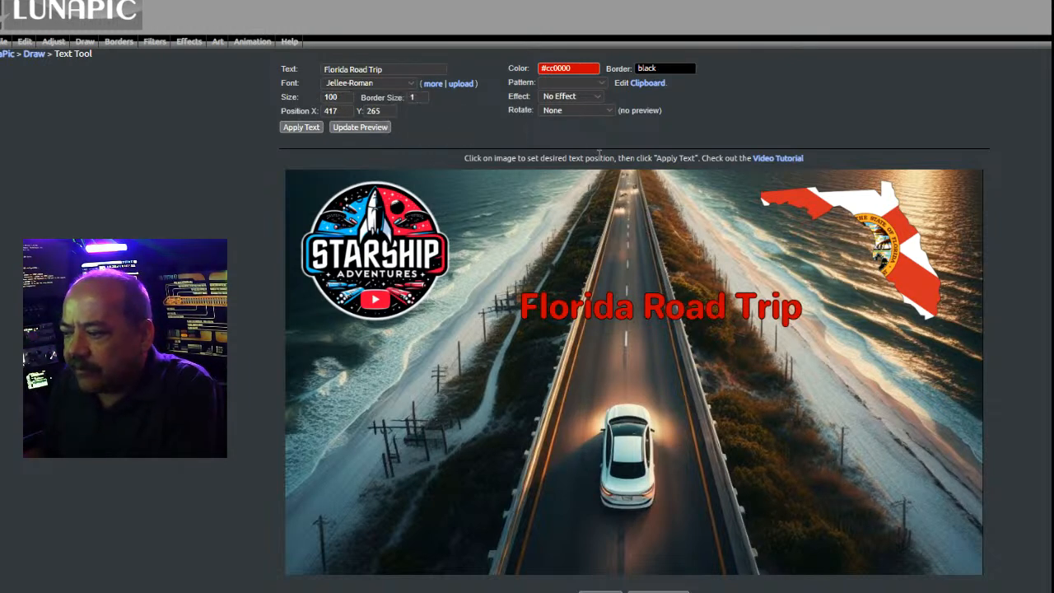
drag(758, 308, 707, 545)
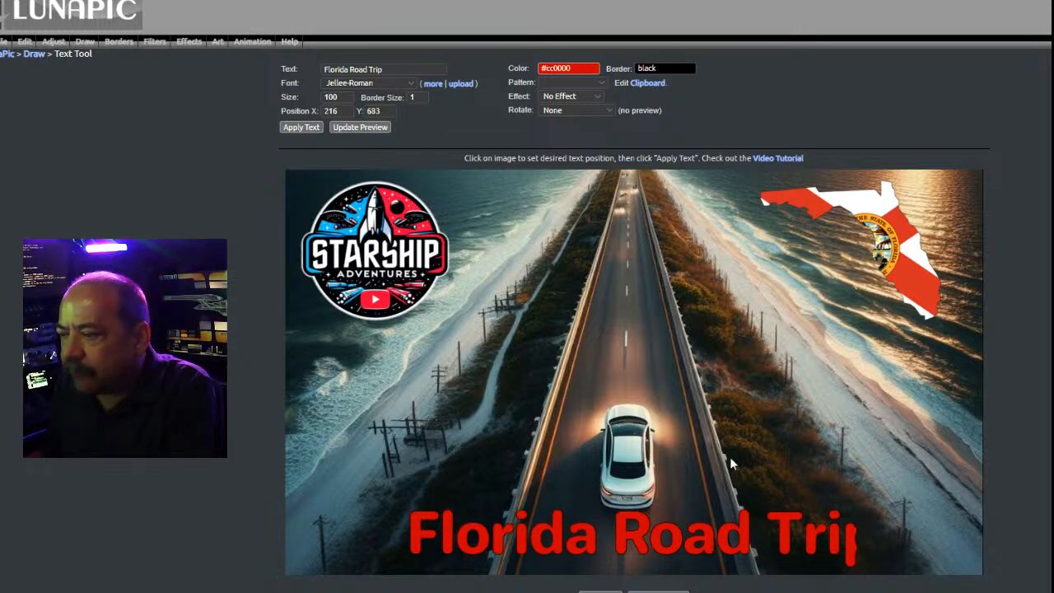
click(312, 129)
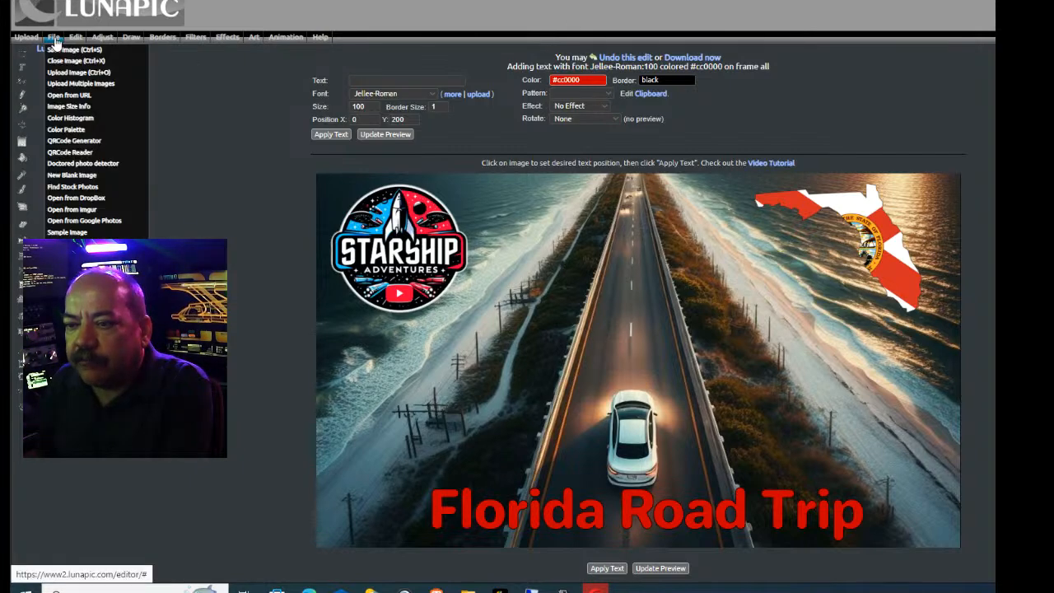
Save the finished Florida Road Trip graphic as a JPG
click(51, 53)
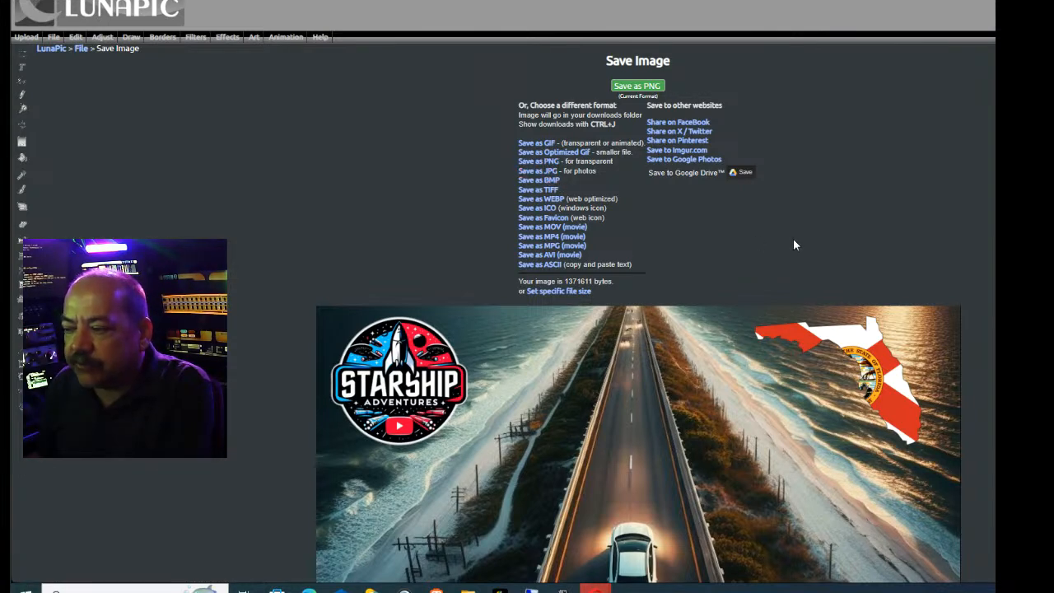
click(543, 171)
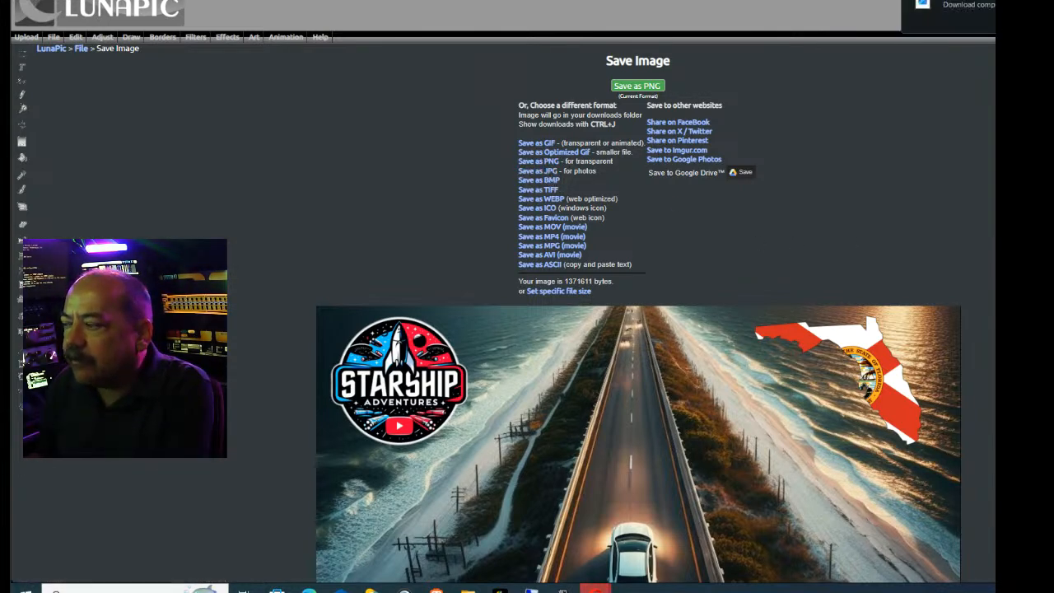
click(987, 17)
Switch to YouTube Studio, try the Florida Road Trip graphic as the Pennsylvania ham radio video's thumbnail, and discard the change
click(358, 197)
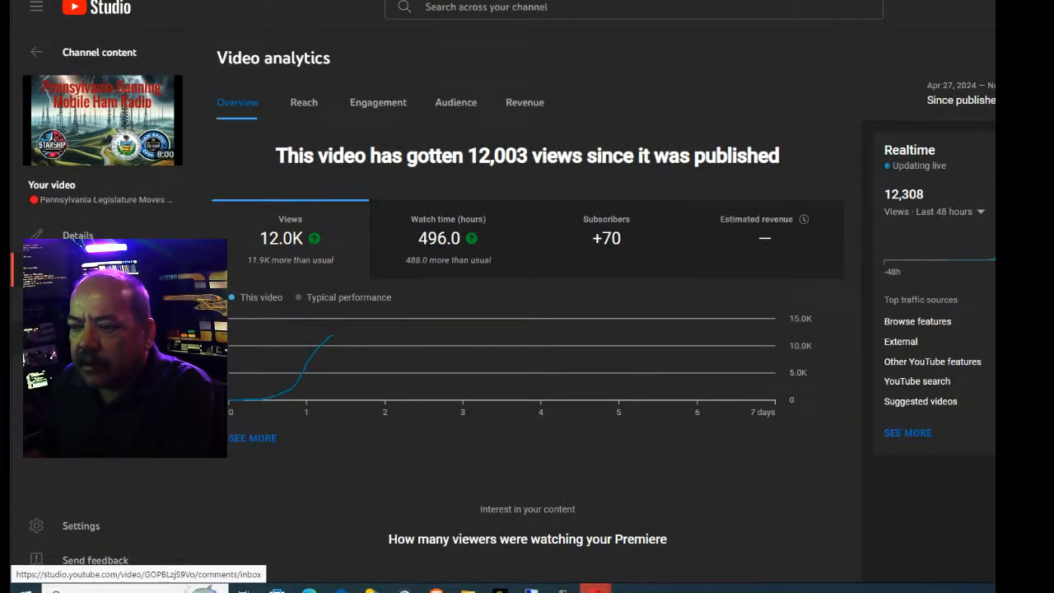
click(78, 234)
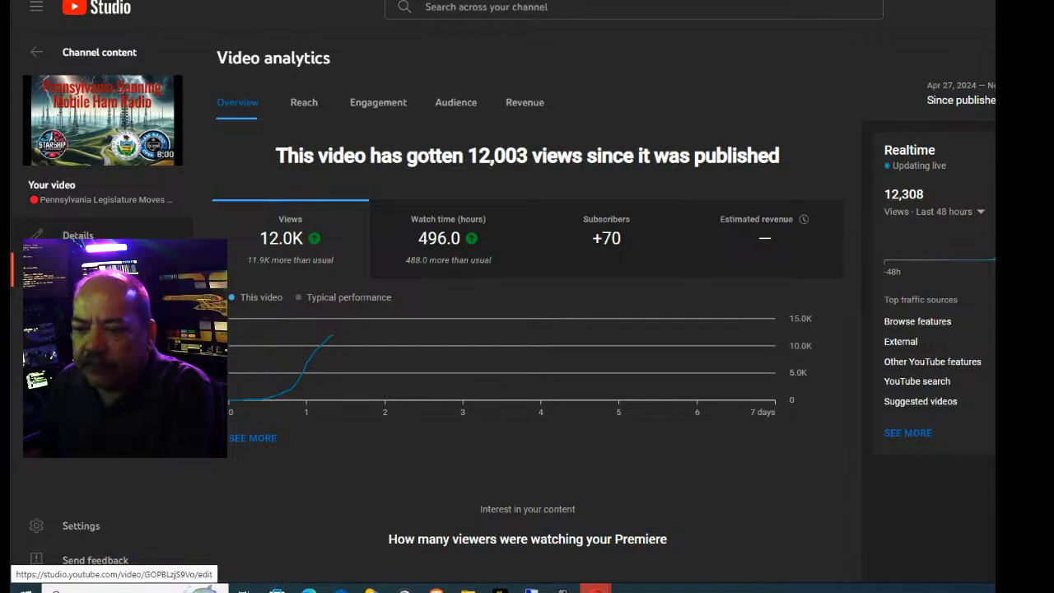
scroll(458, 270, down, 8)
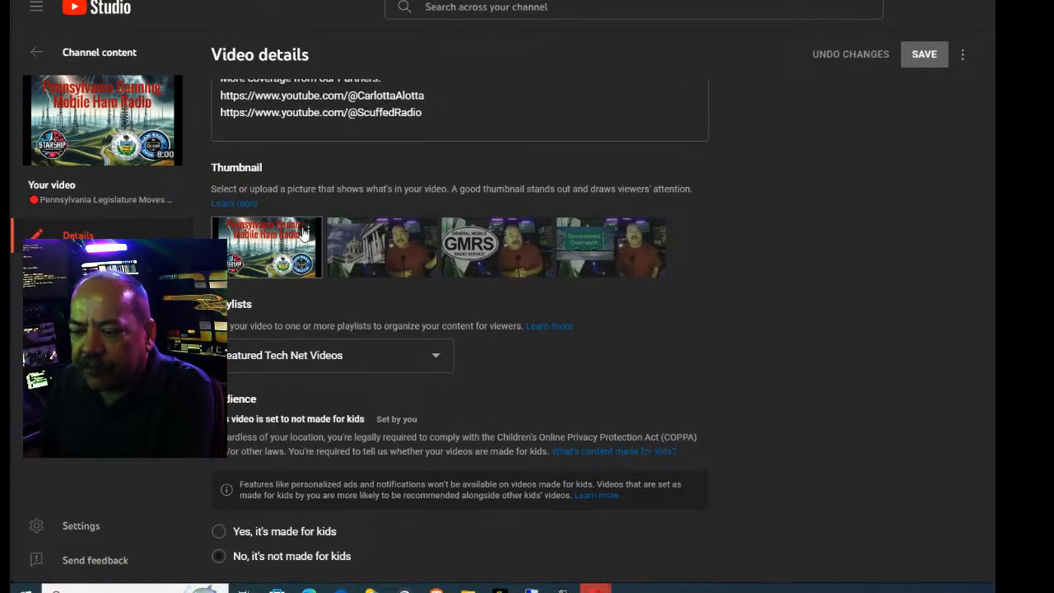
click(309, 237)
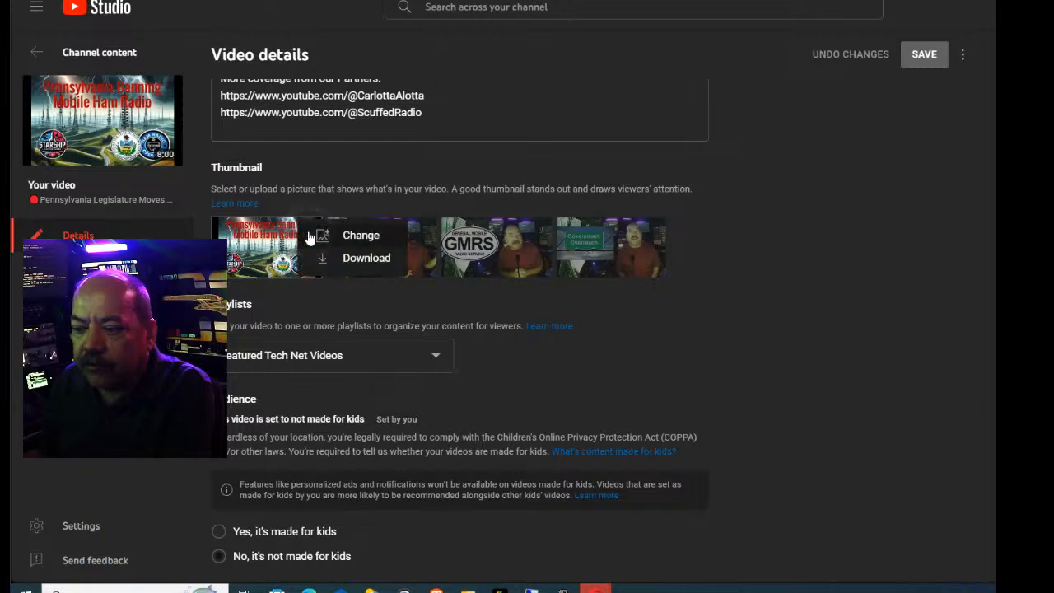
click(362, 234)
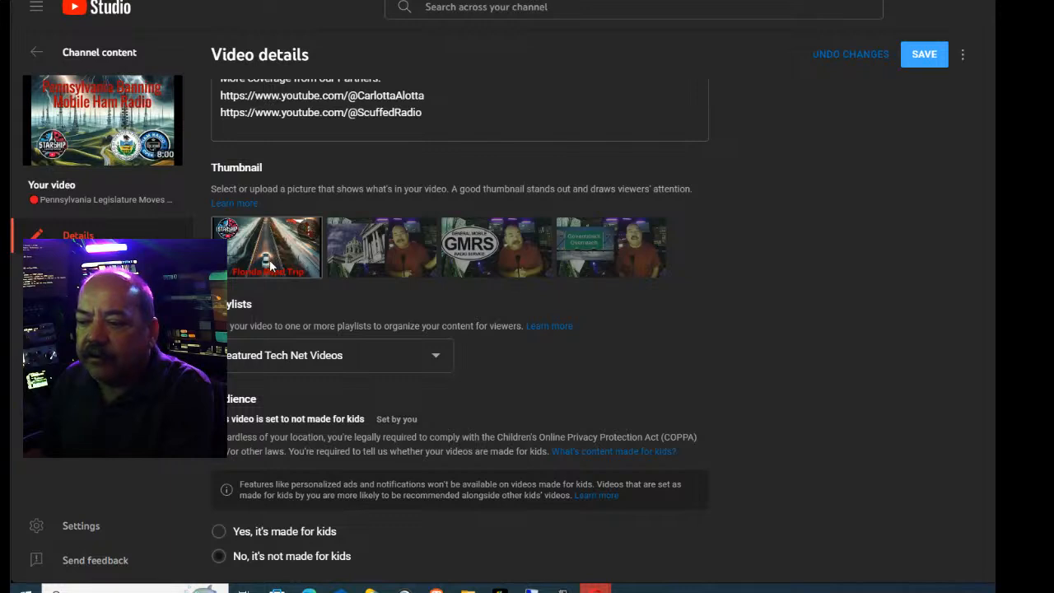
click(851, 58)
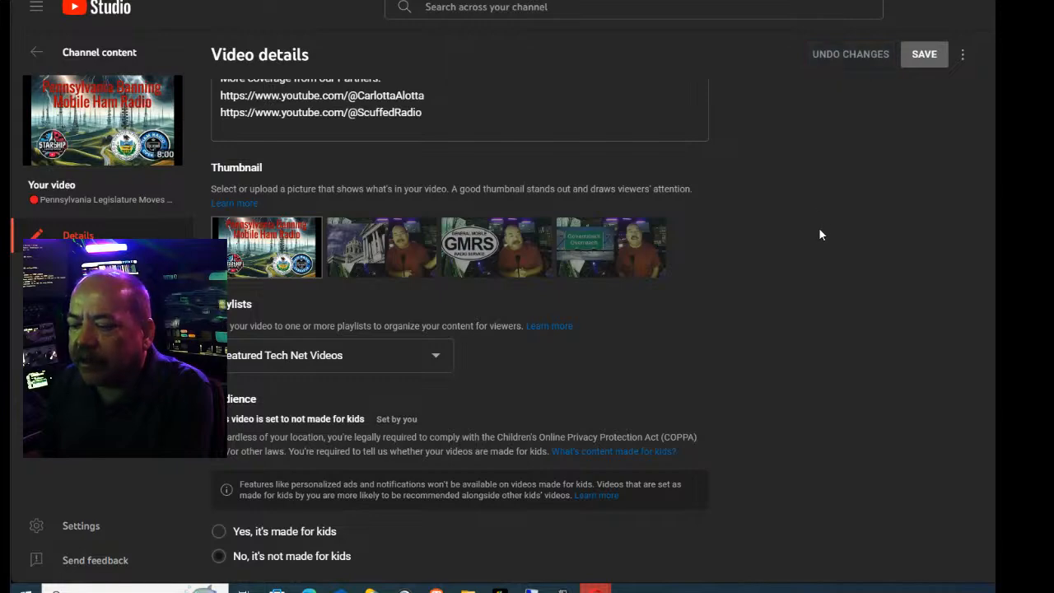
click(36, 52)
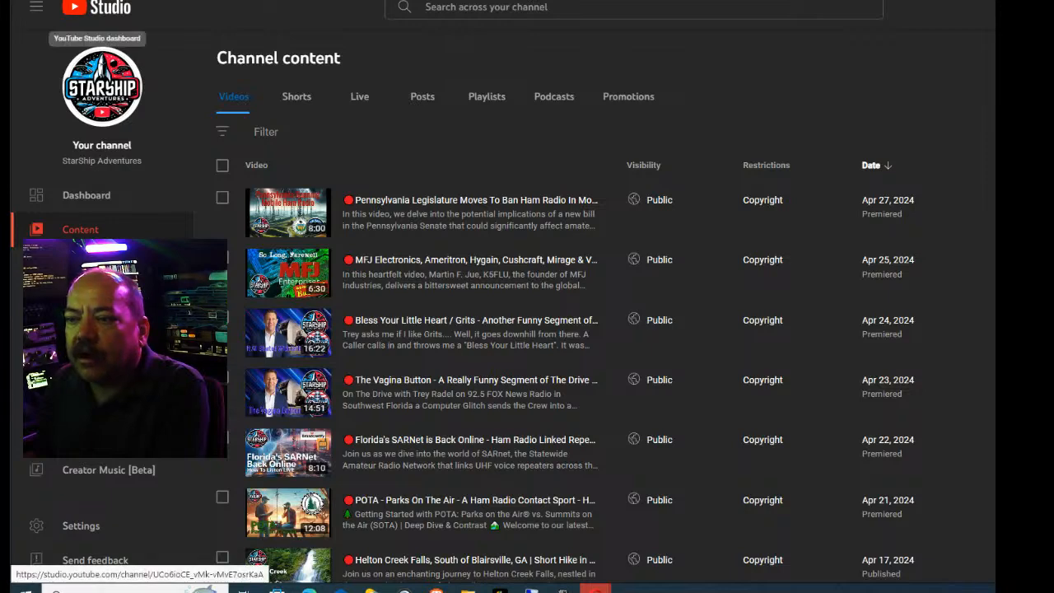
Switch back to LunaPic and upload the green spider logo image with the letters AR for editing
key(ctrl+Tab)
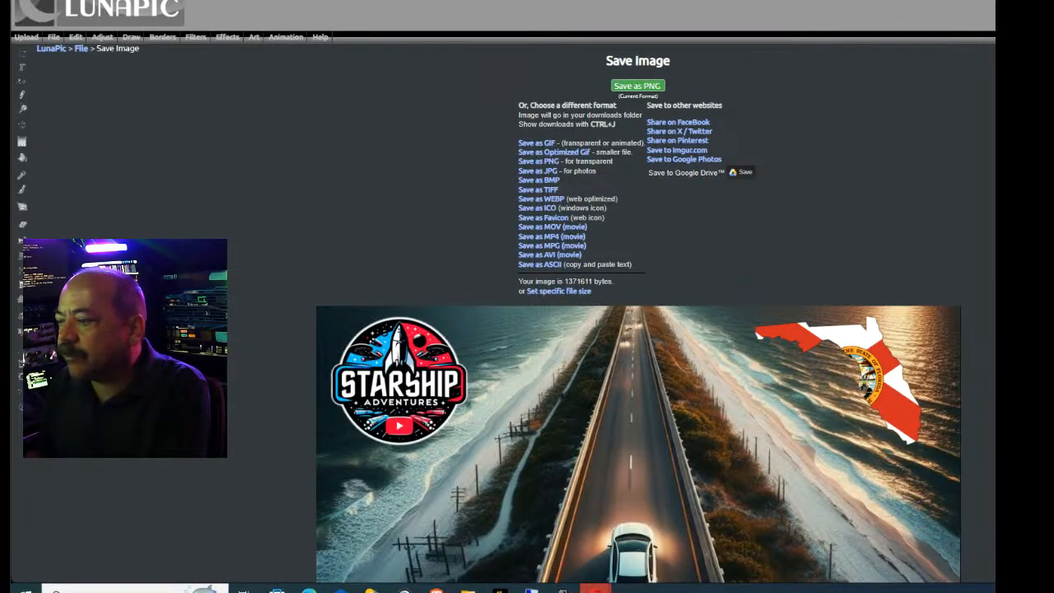
scroll(638, 362, down, 3)
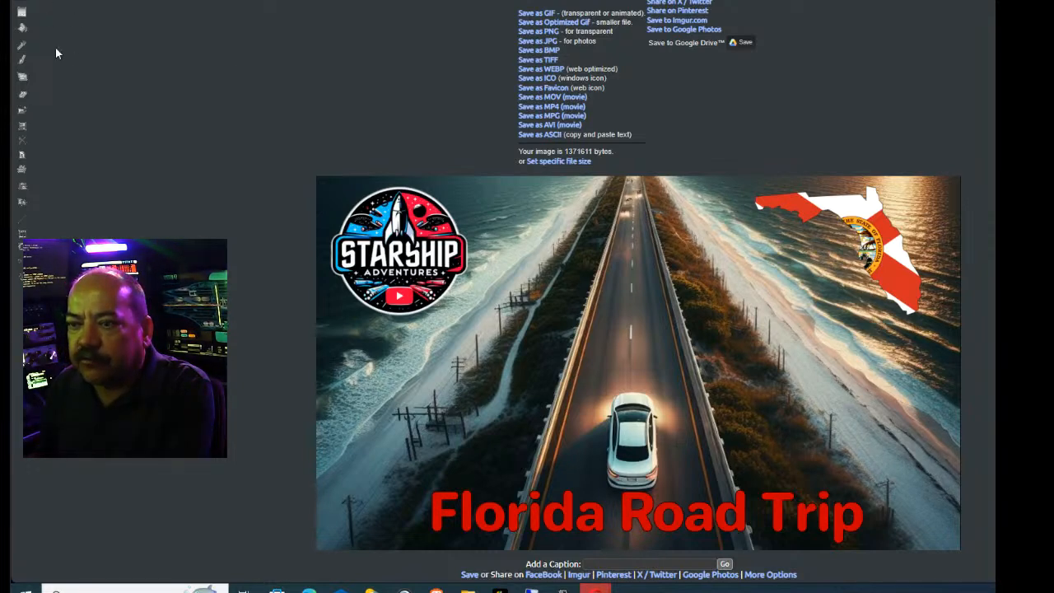
scroll(143, 74, up, 2)
mouse_move(57, 40)
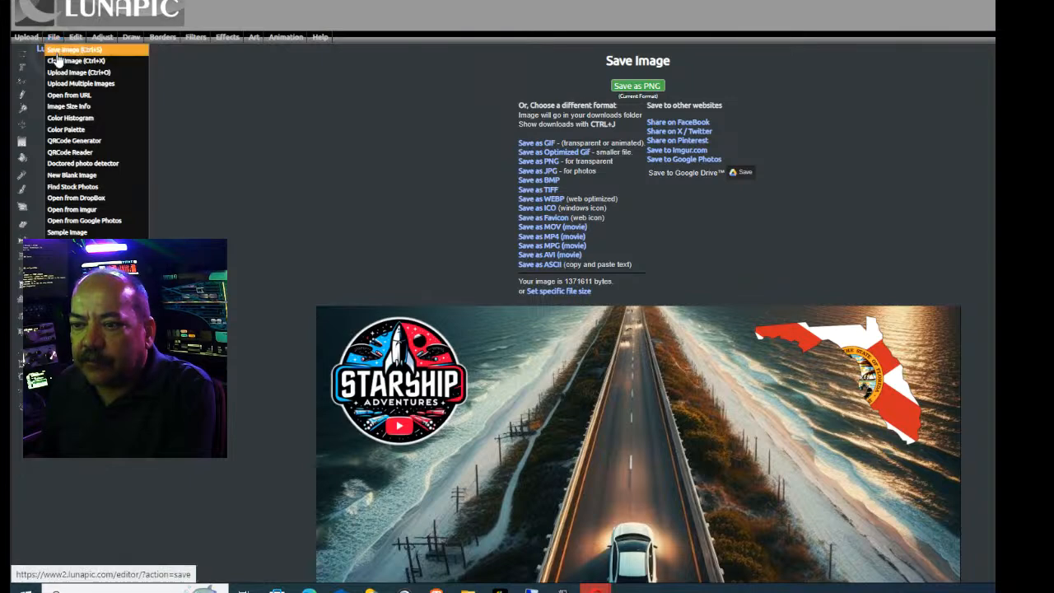
click(27, 38)
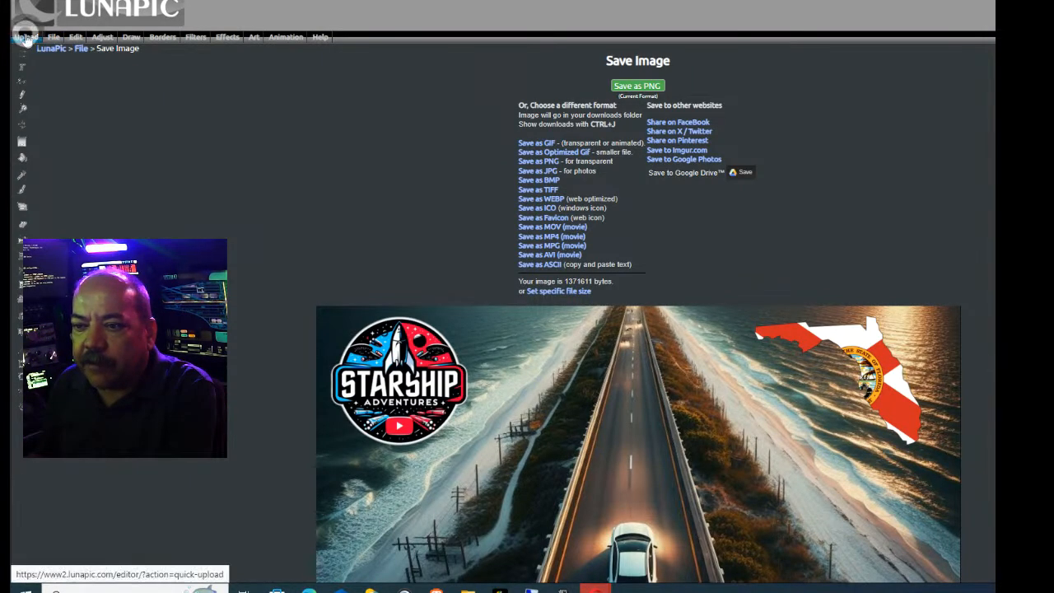
click(560, 136)
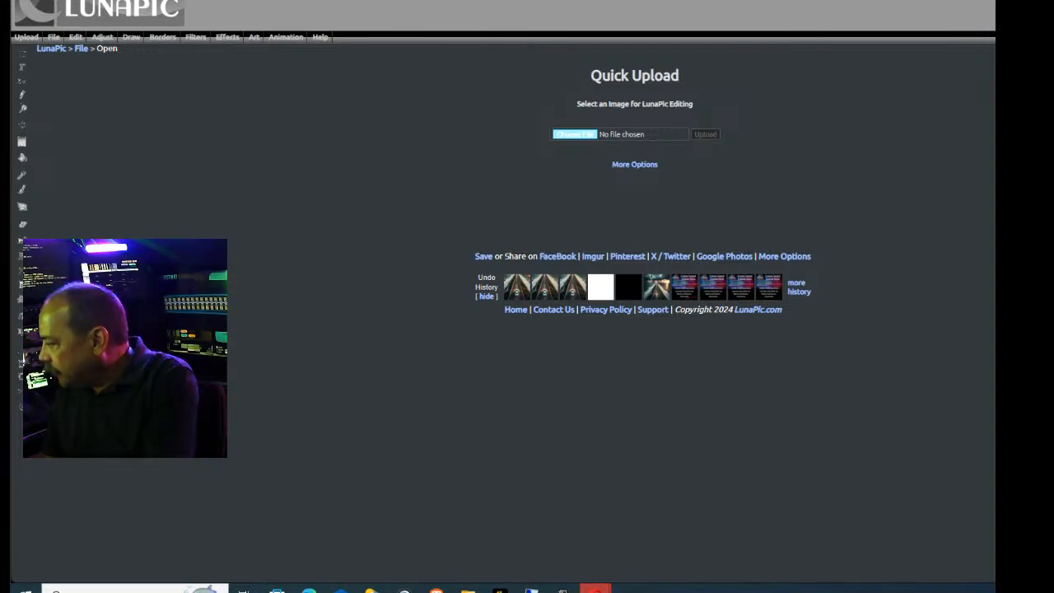
key(Return)
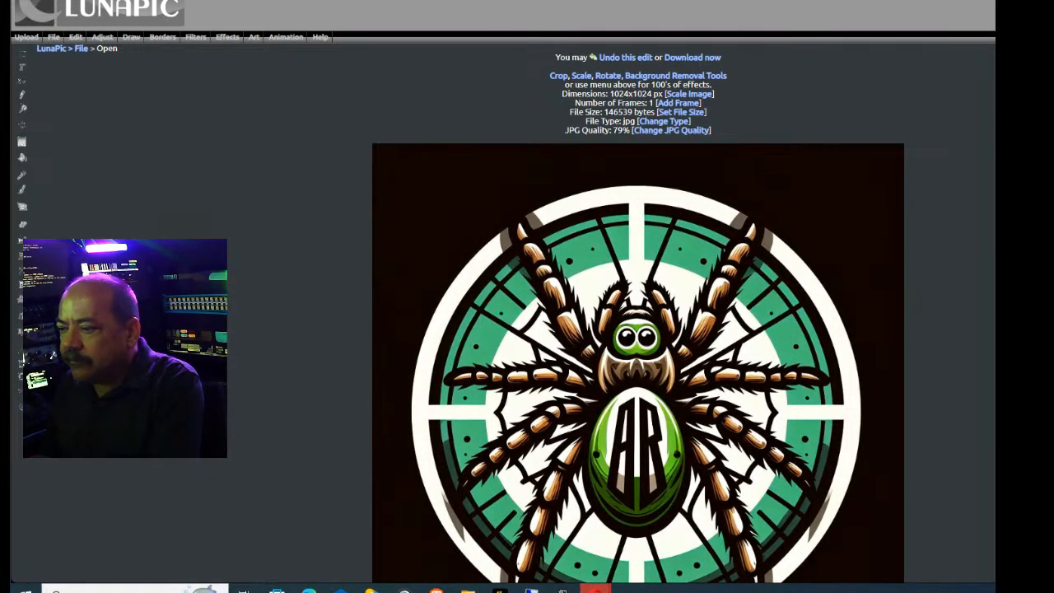
scroll(638, 330, down, 1)
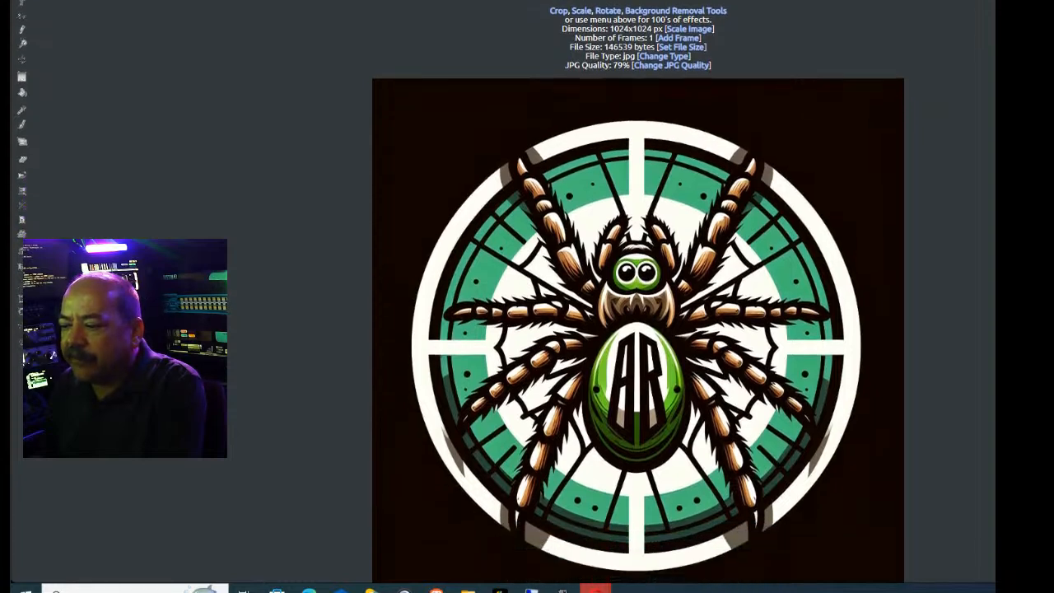
scroll(638, 330, down, 2)
scroll(638, 272, up, 1)
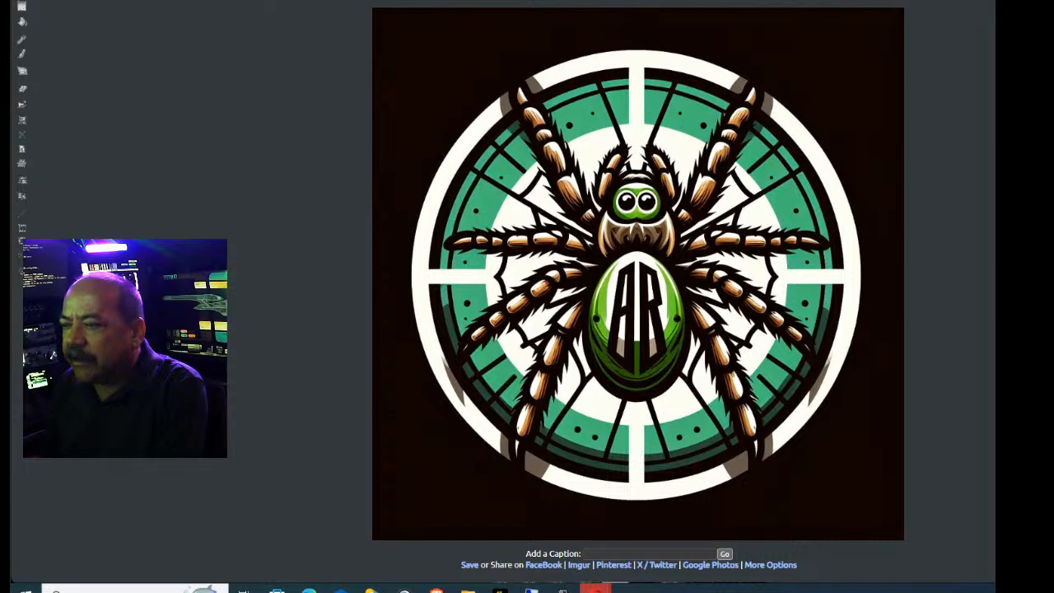
scroll(638, 329, up, 2)
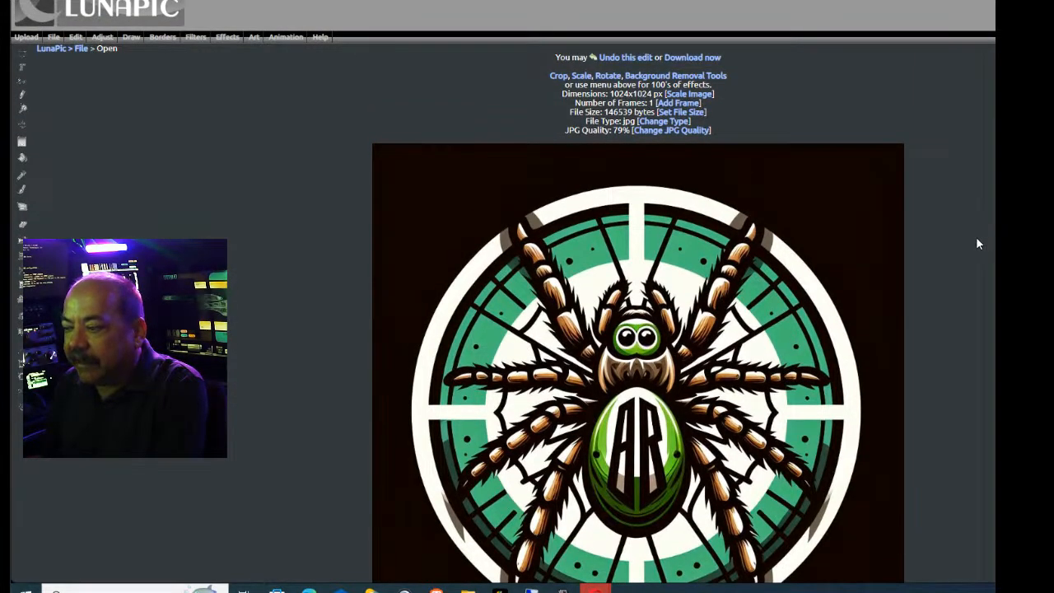
Make the black background around the green AR spider logo transparent
mouse_move(75, 37)
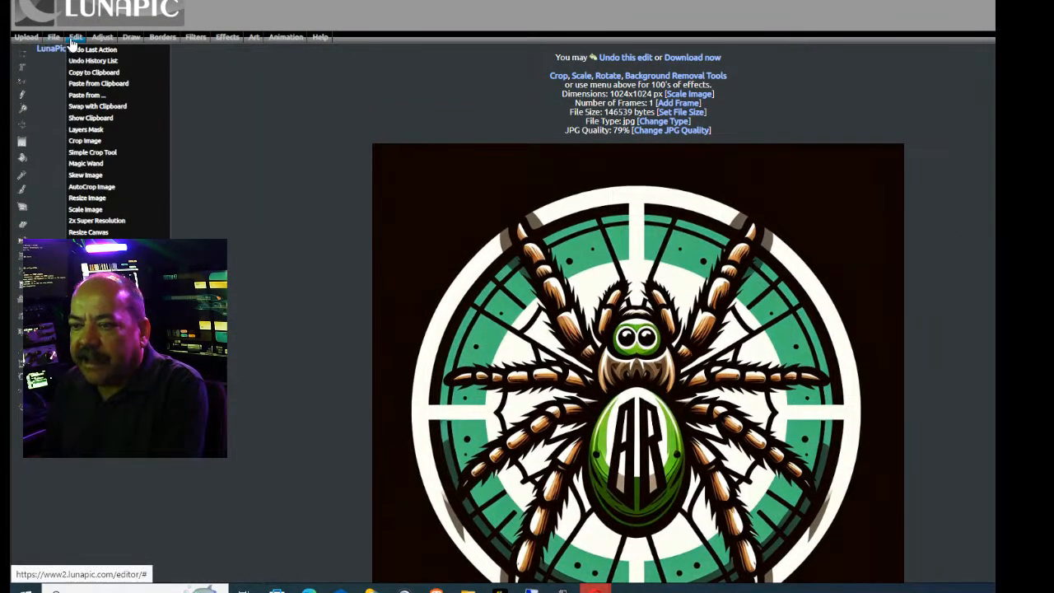
click(92, 256)
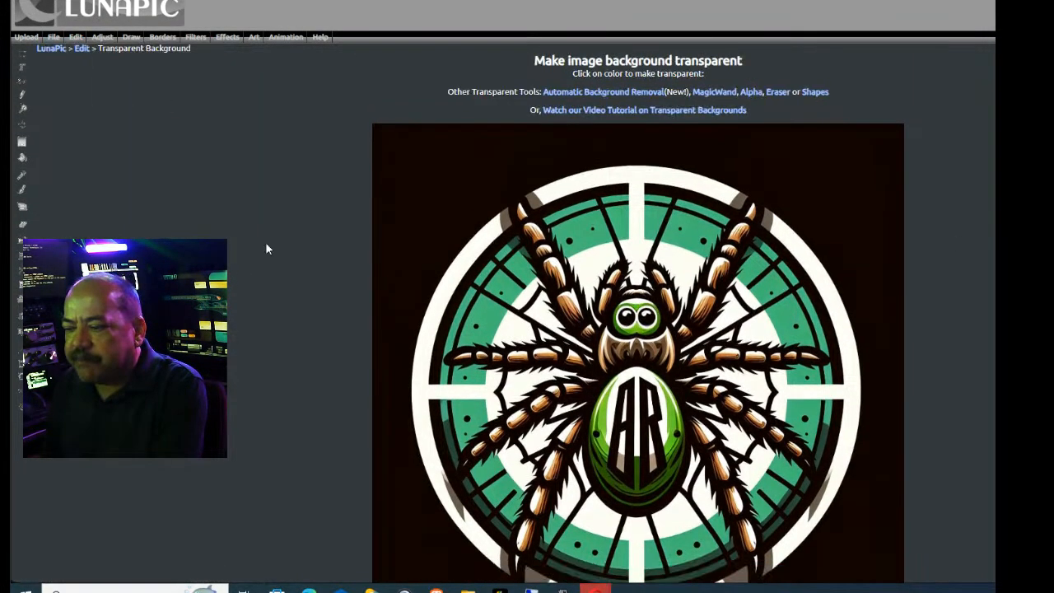
click(423, 176)
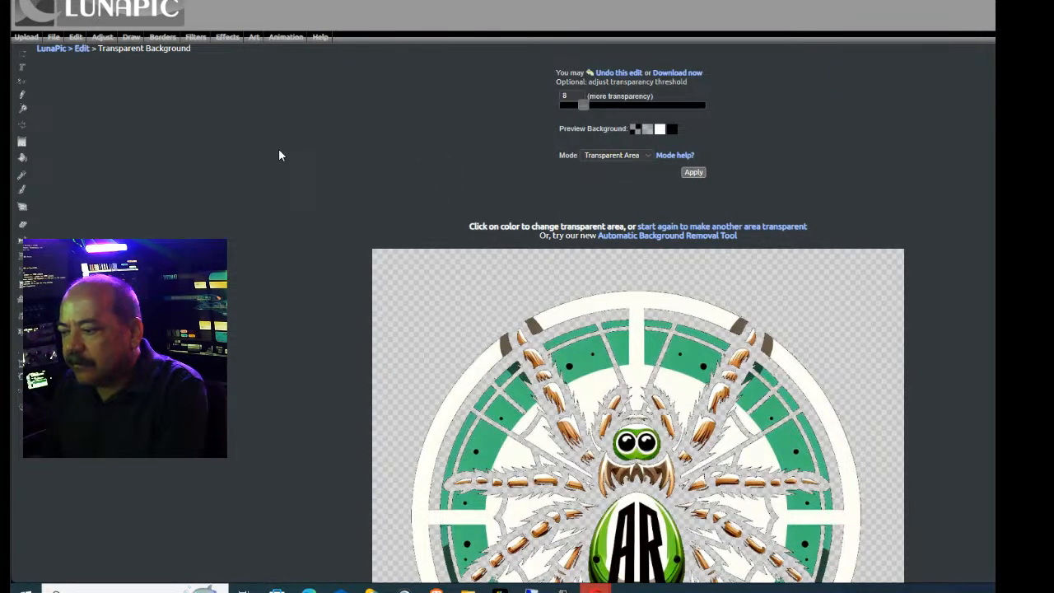
scroll(279, 150, down, 3)
scroll(276, 151, up, 2)
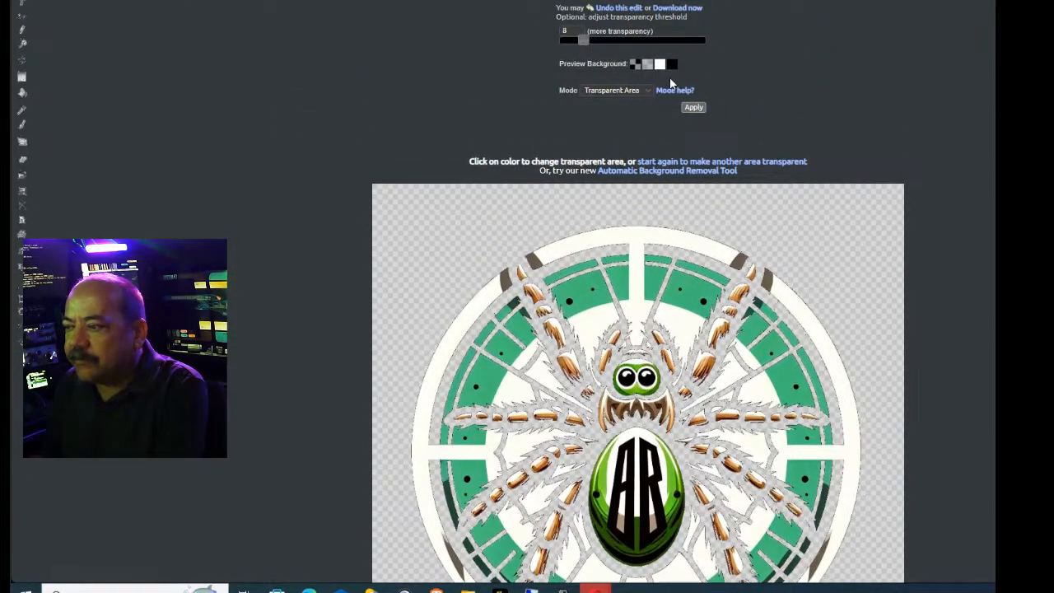
Try transparency thresholds of 0, 33, 2 and 1 on the spider logo's background
drag(582, 41, 560, 47)
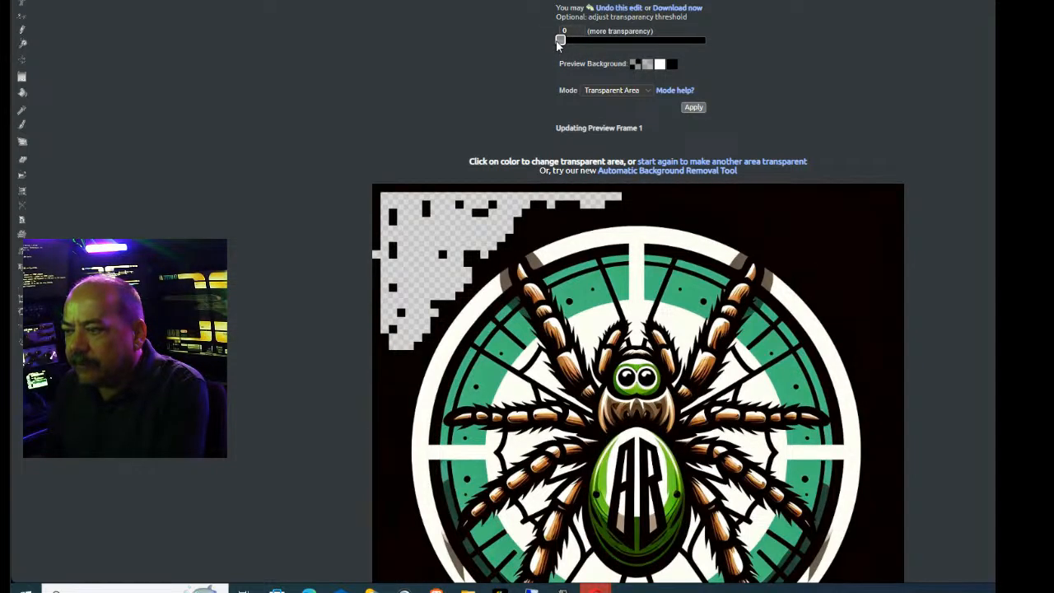
drag(559, 40, 656, 84)
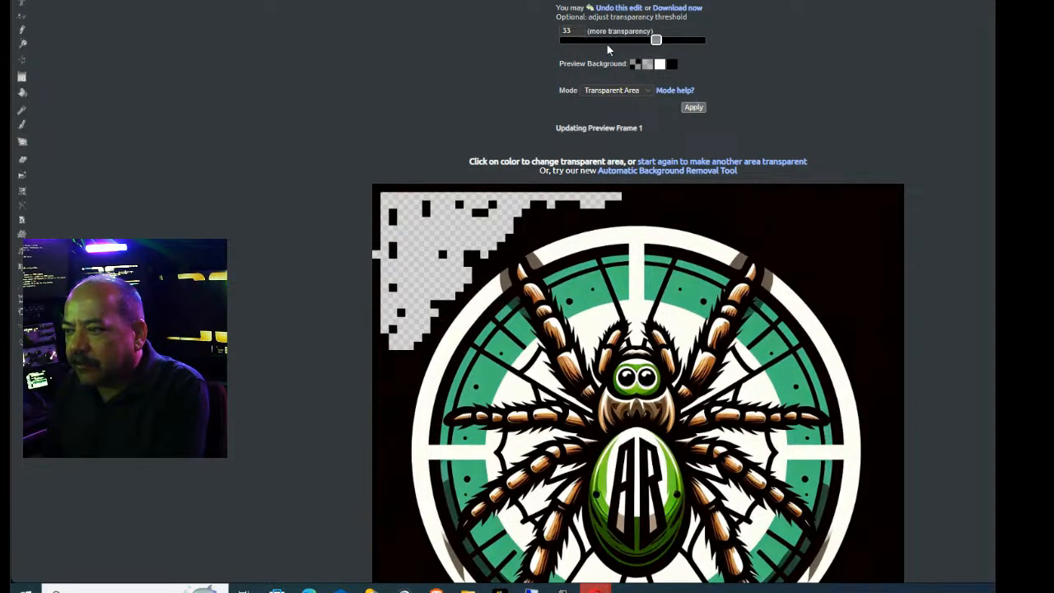
click(566, 40)
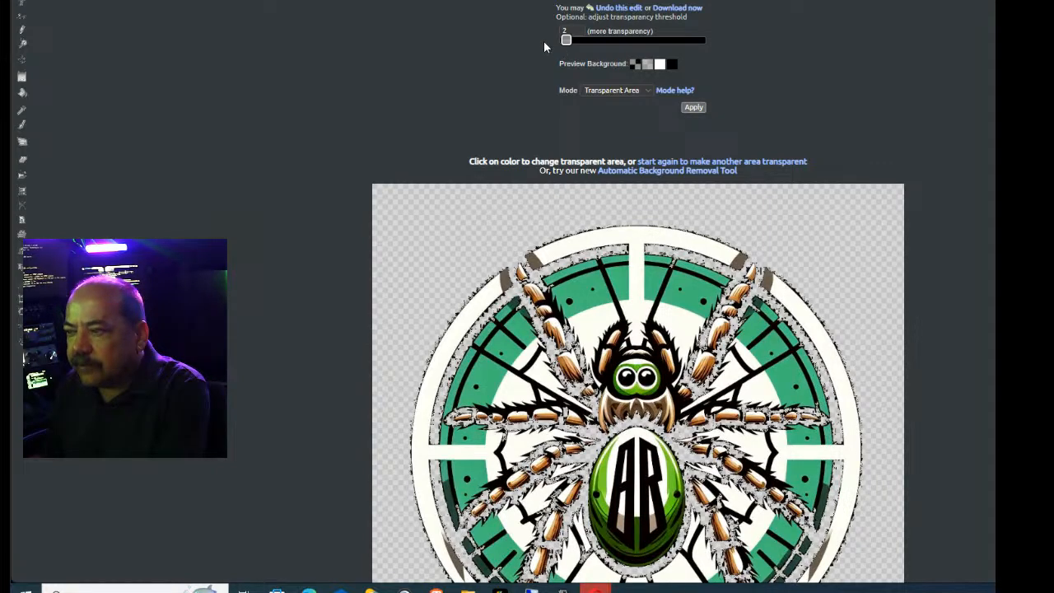
click(563, 41)
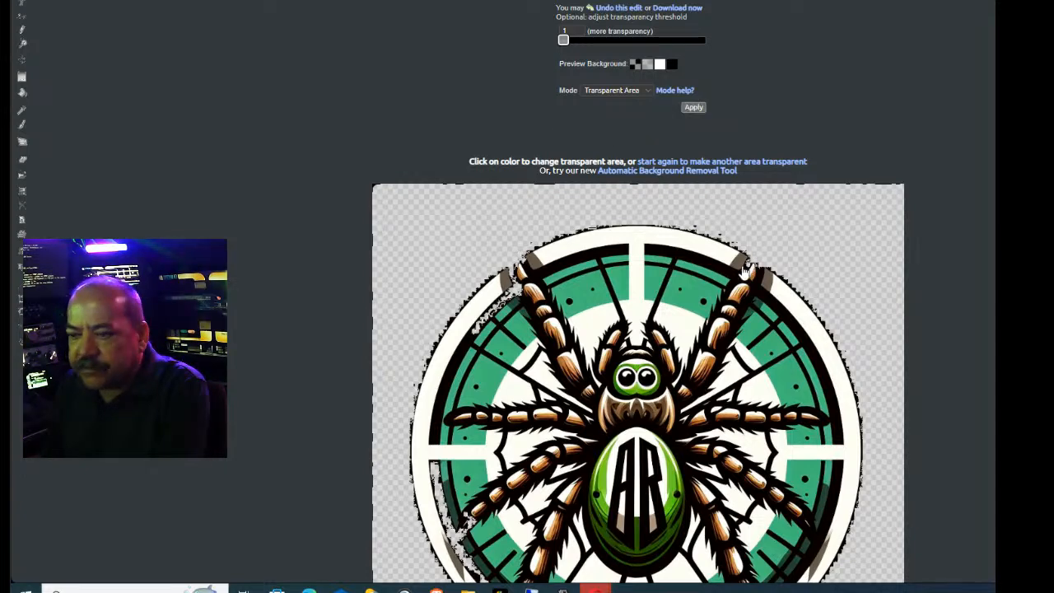
Upload the Dammit Dani pickle logo JPG for editing
scroll(362, 150, up, 1)
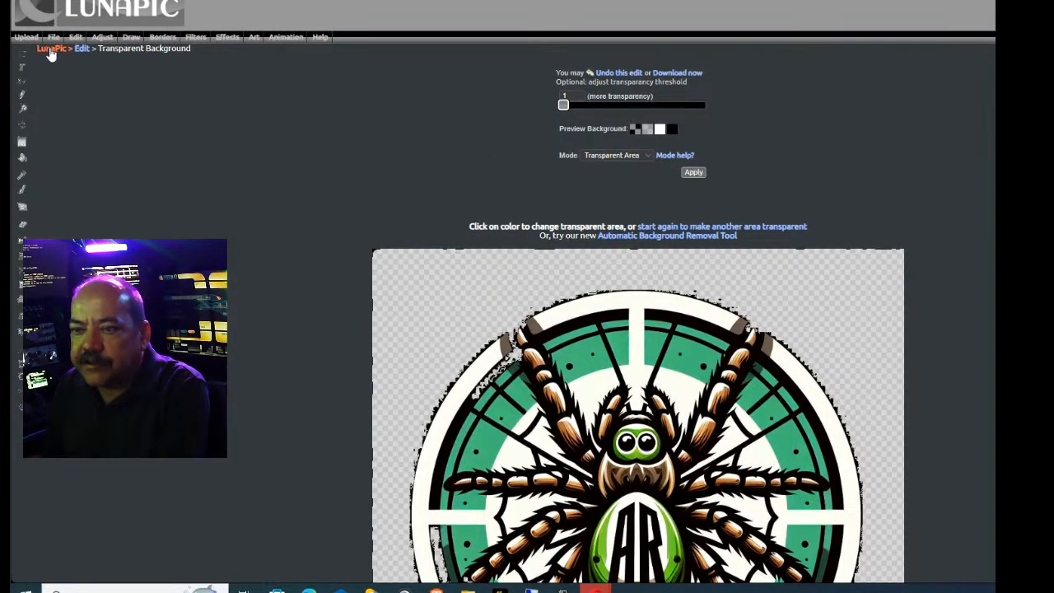
click(25, 37)
click(584, 133)
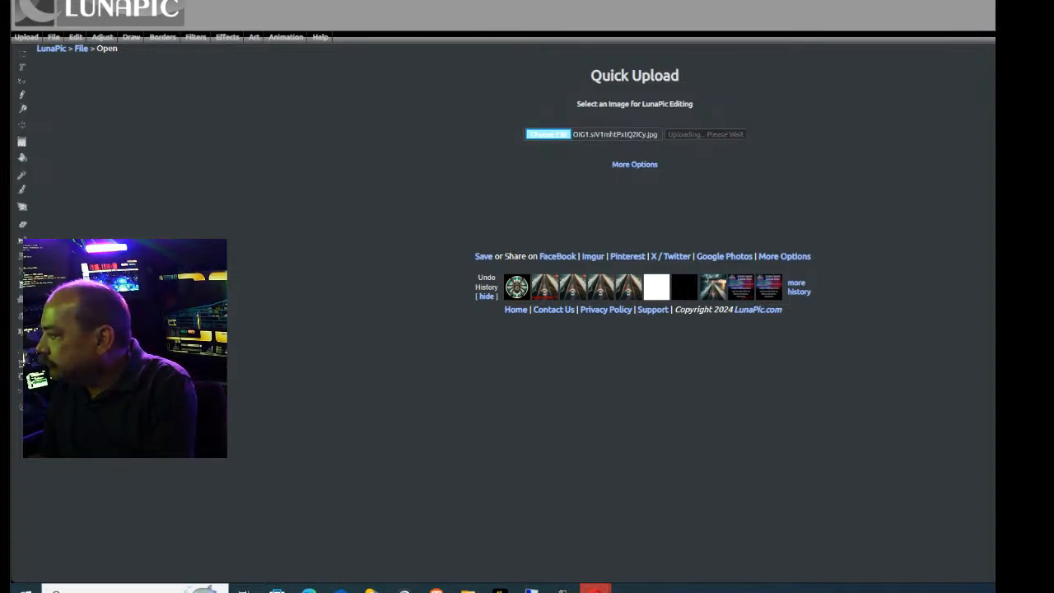
scroll(527, 329, down, 3)
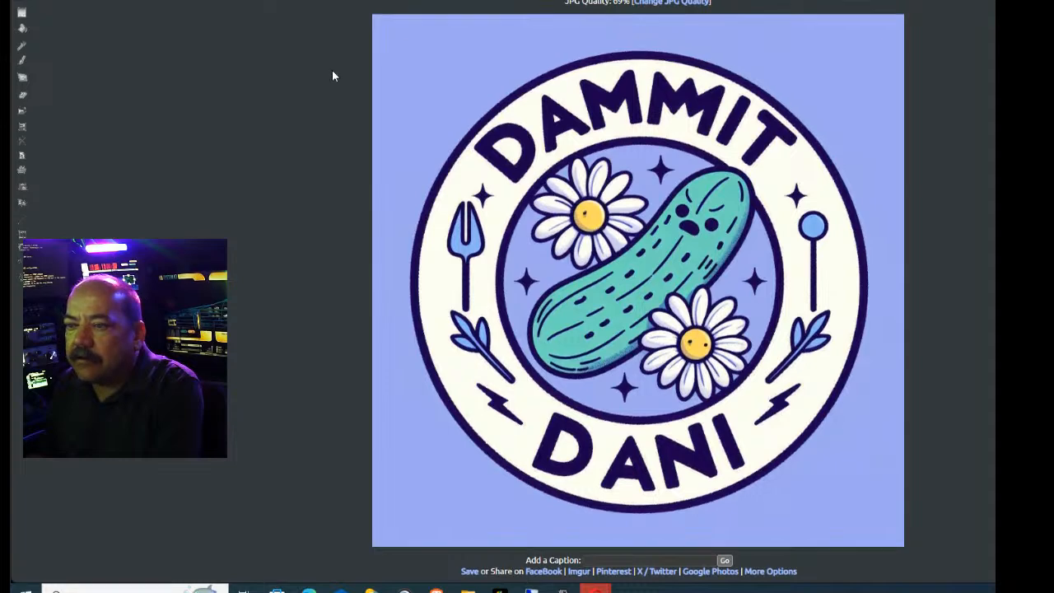
Make the light blue area outside the Dammit Dani badge transparent and check the preview
scroll(120, 66, up, 3)
mouse_move(52, 41)
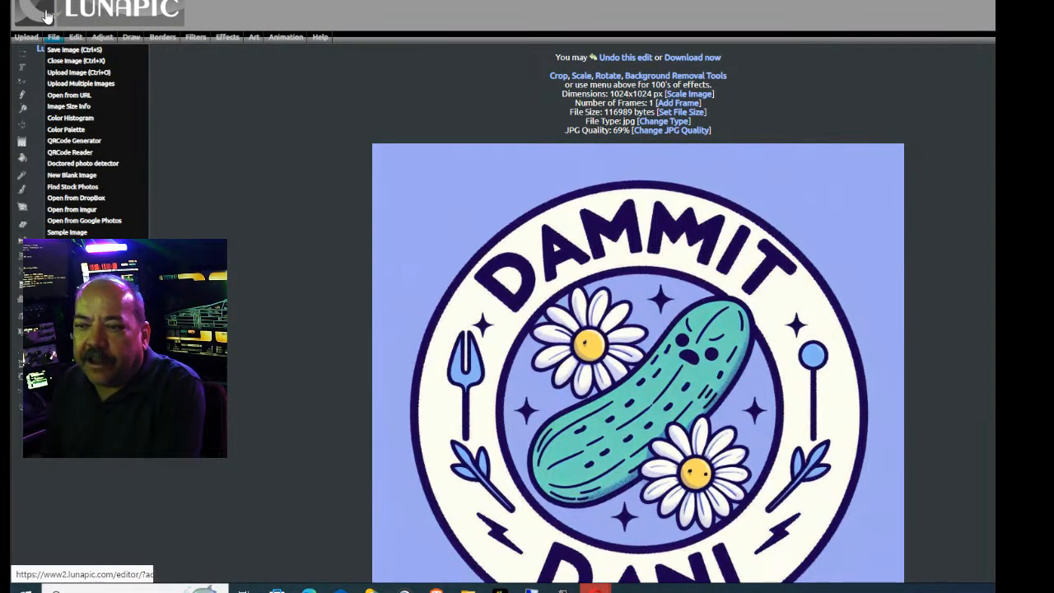
click(99, 129)
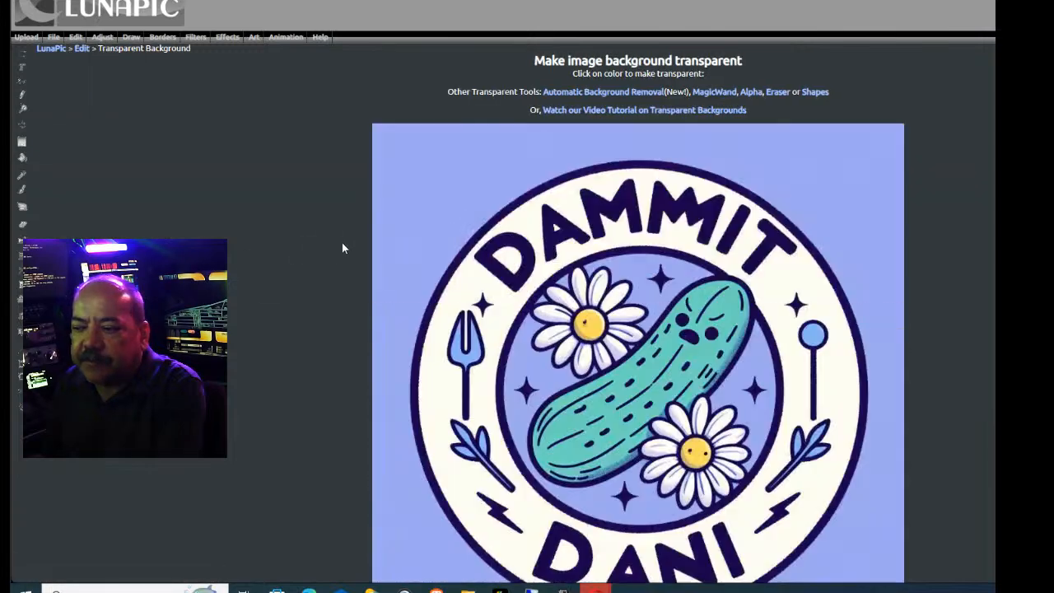
click(422, 220)
scroll(168, 196, down, 2)
scroll(170, 201, down, 2)
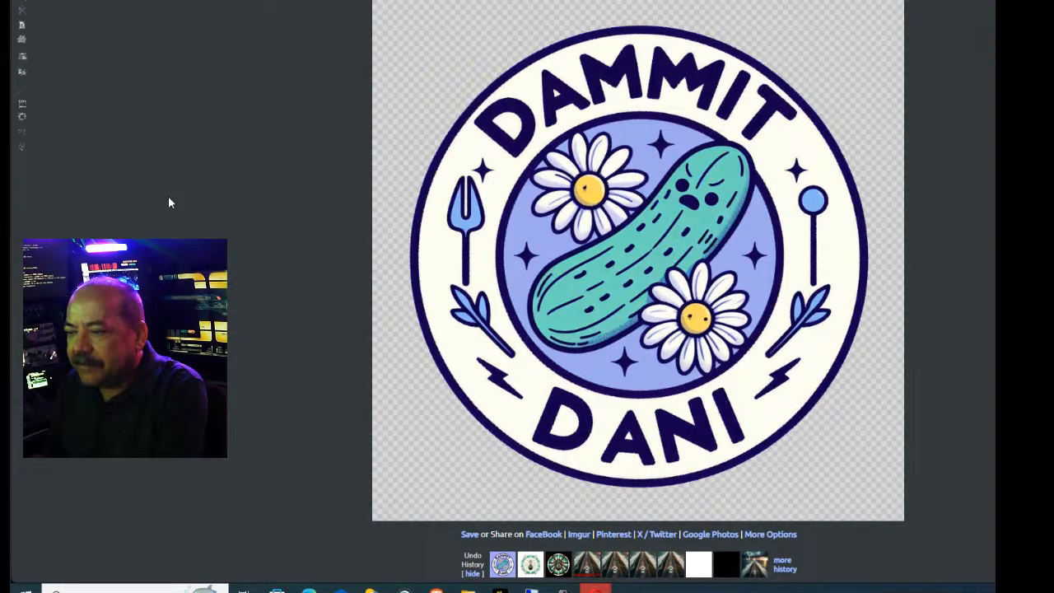
scroll(168, 201, up, 1)
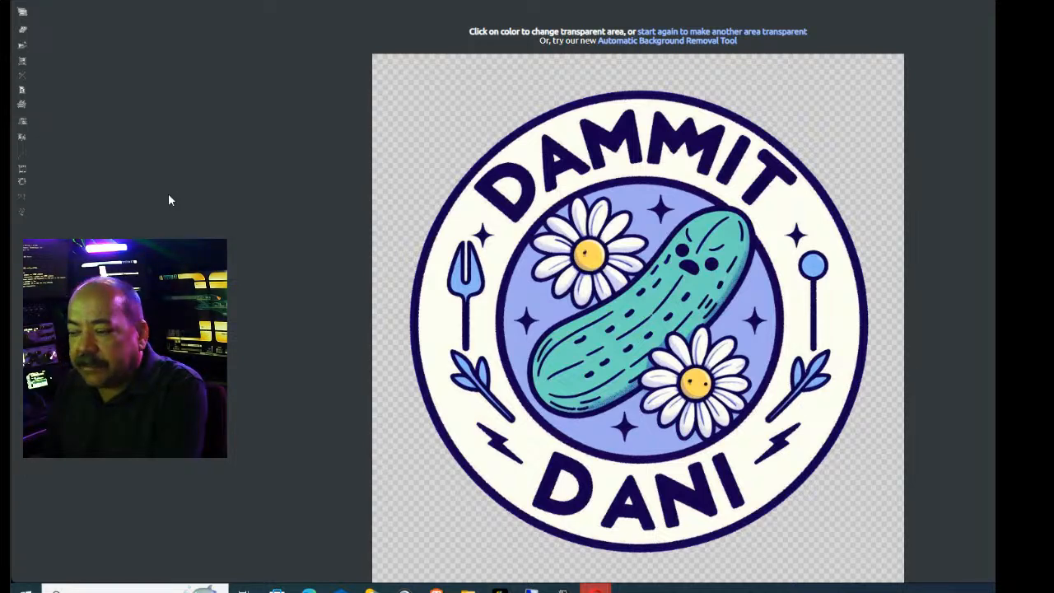
Undo the transparency edit to restore the Dammit Dani logo with its solid light blue background
scroll(165, 148, up, 5)
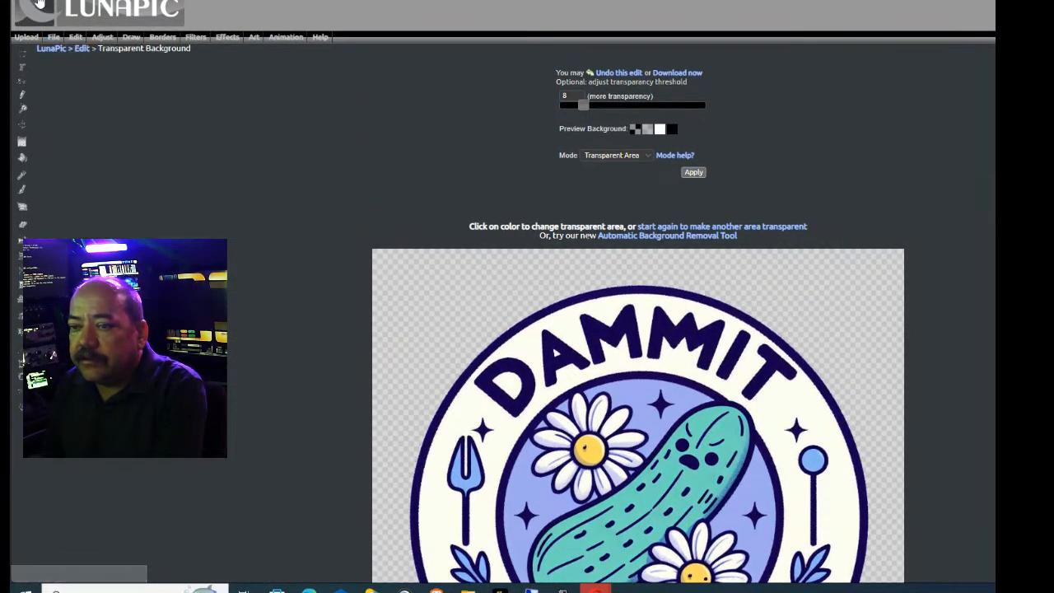
mouse_move(75, 37)
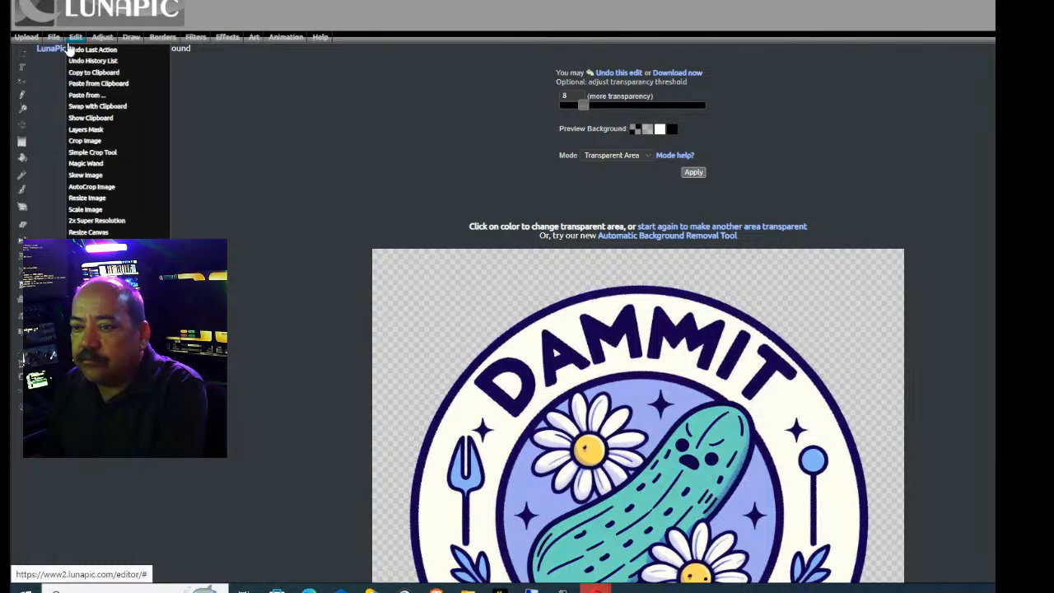
click(78, 60)
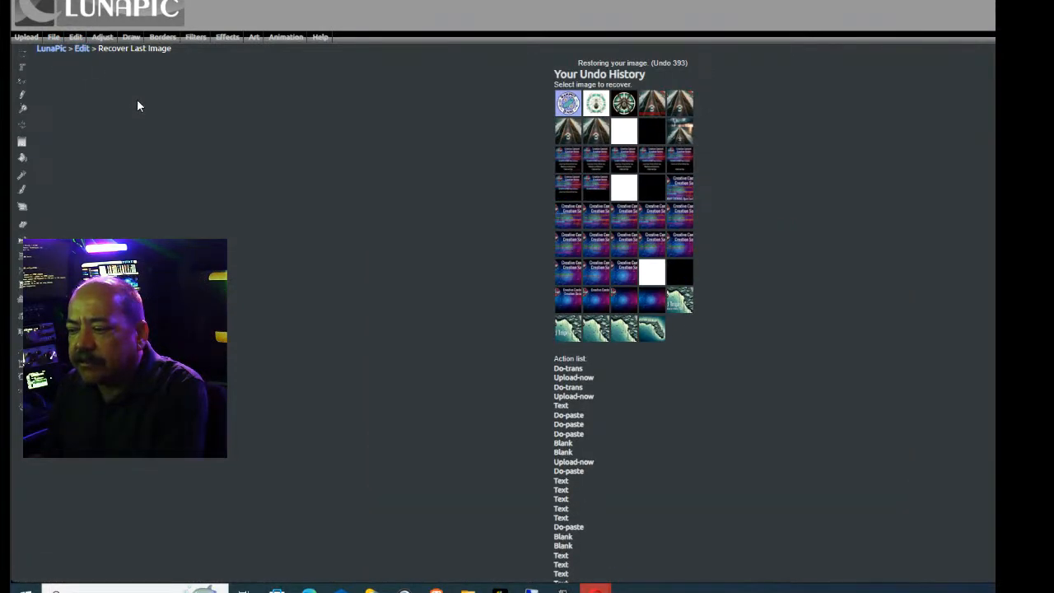
scroll(356, 178, down, 5)
scroll(356, 181, down, 5)
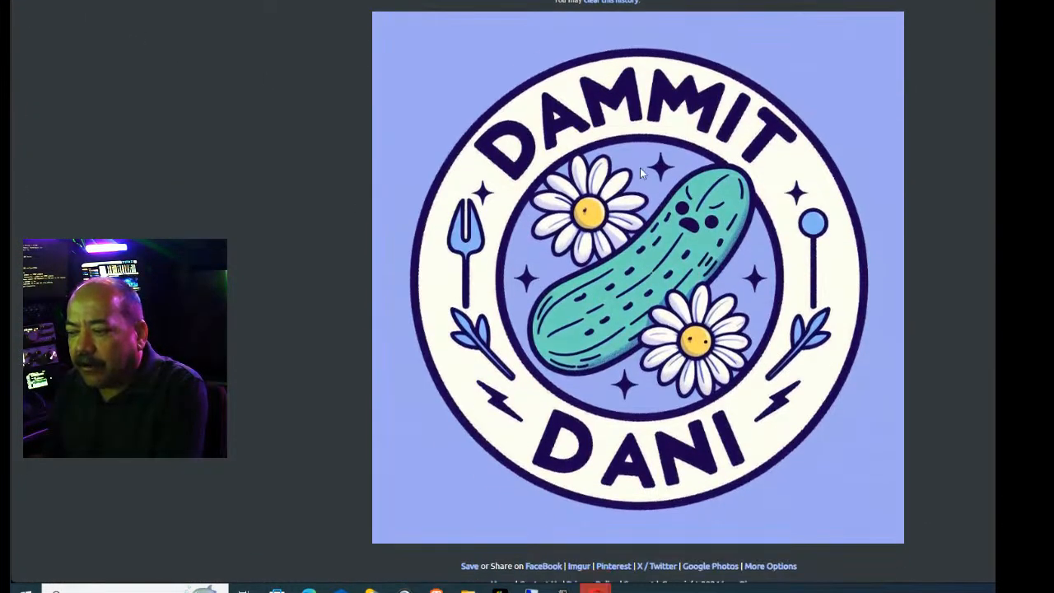
Make the light blue background outside the Dammit Dani badge transparent in Transparent Area mode and apply it
scroll(165, 132, up, 3)
scroll(43, 11, up, 2)
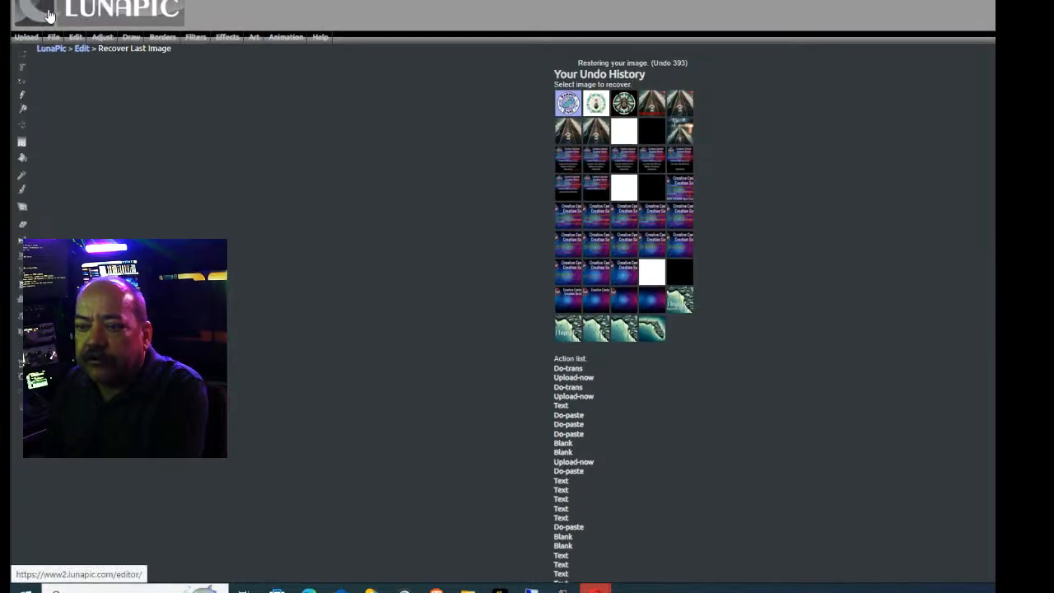
mouse_move(75, 42)
click(107, 324)
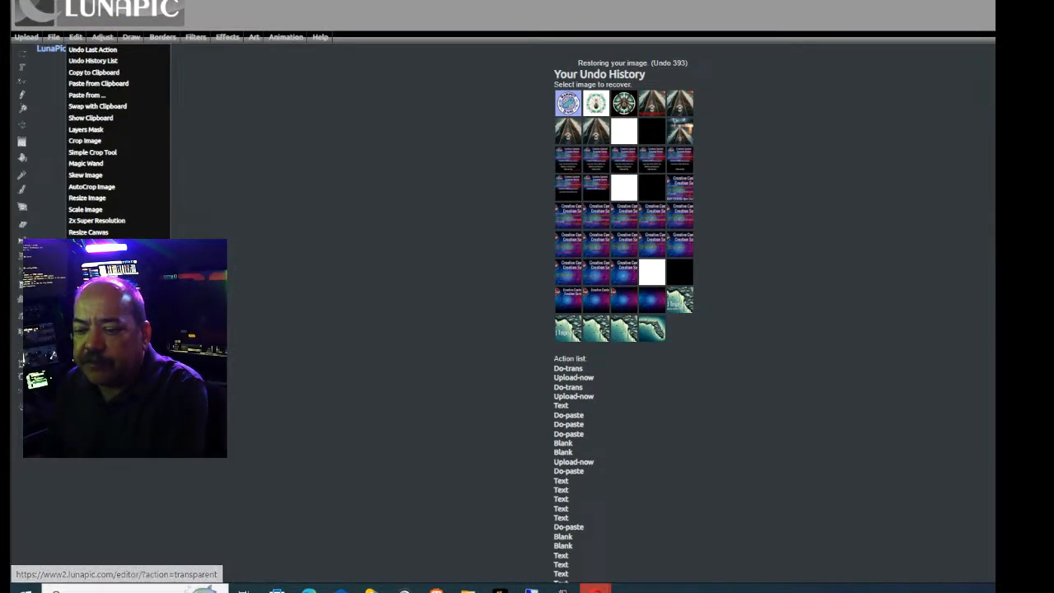
scroll(369, 221, down, 1)
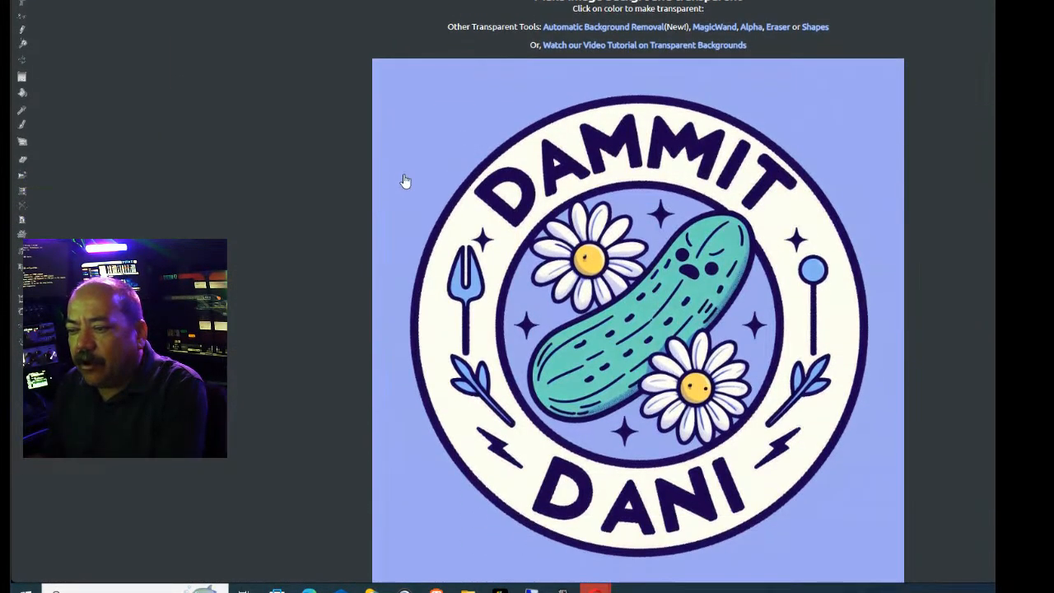
click(419, 131)
scroll(413, 136, down, 2)
scroll(410, 138, down, 1)
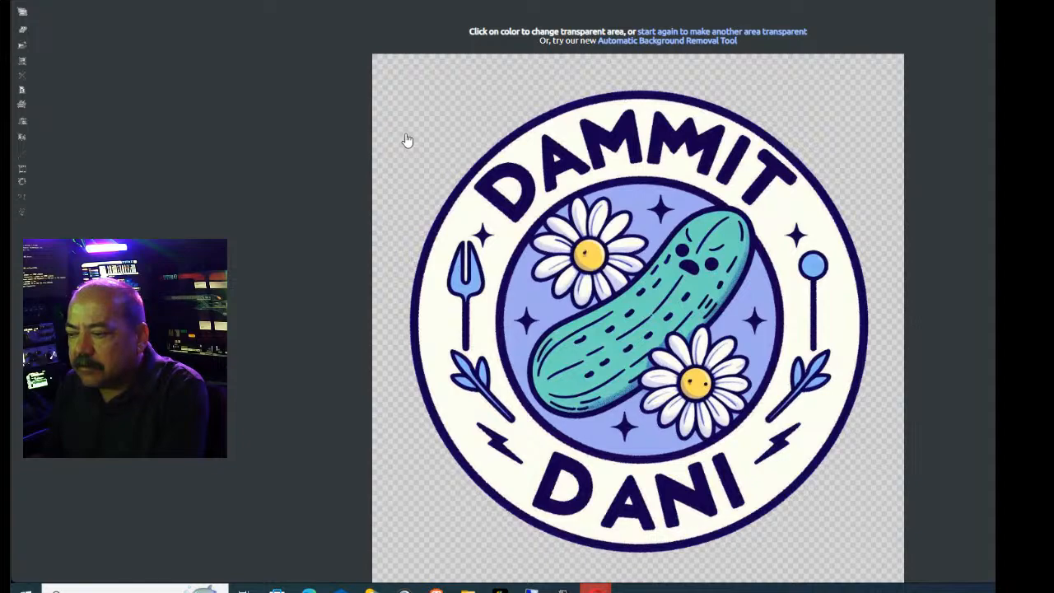
scroll(407, 140, up, 2)
click(697, 108)
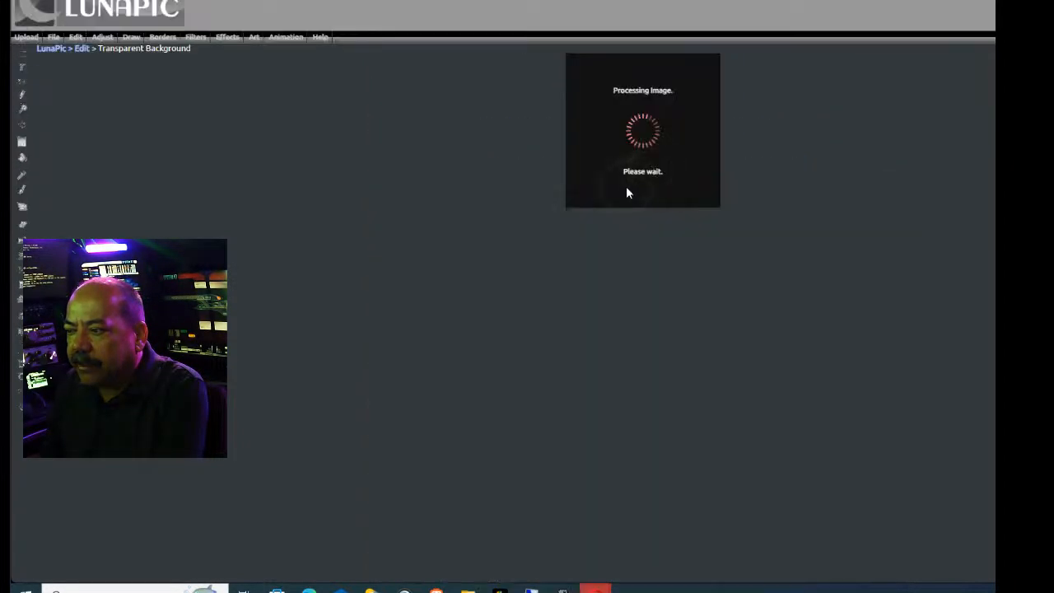
Save the transparent Dammit Dani logo as a PNG
mouse_move(53, 37)
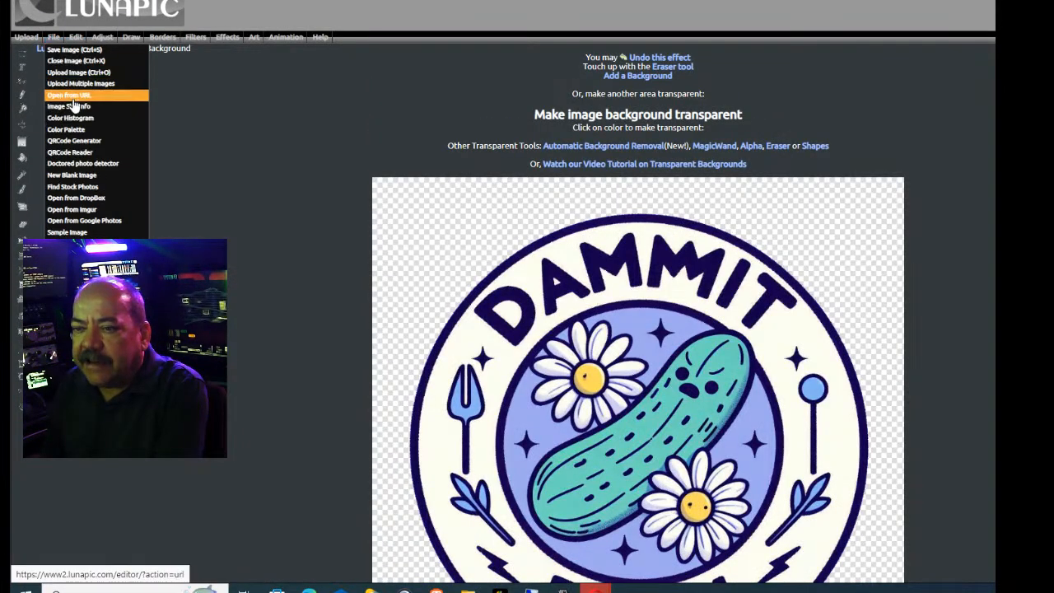
click(74, 50)
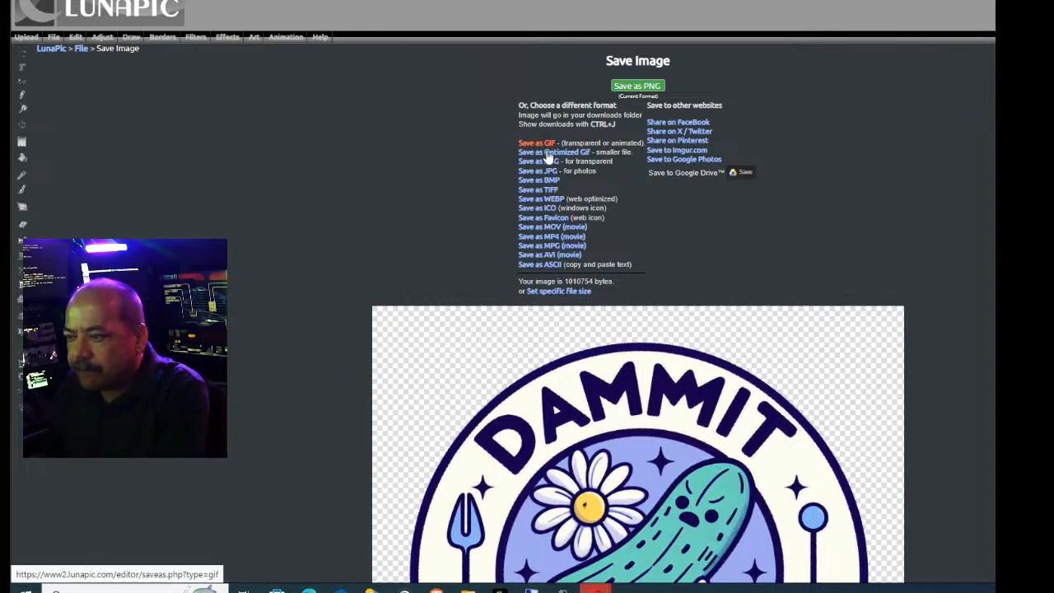
click(548, 163)
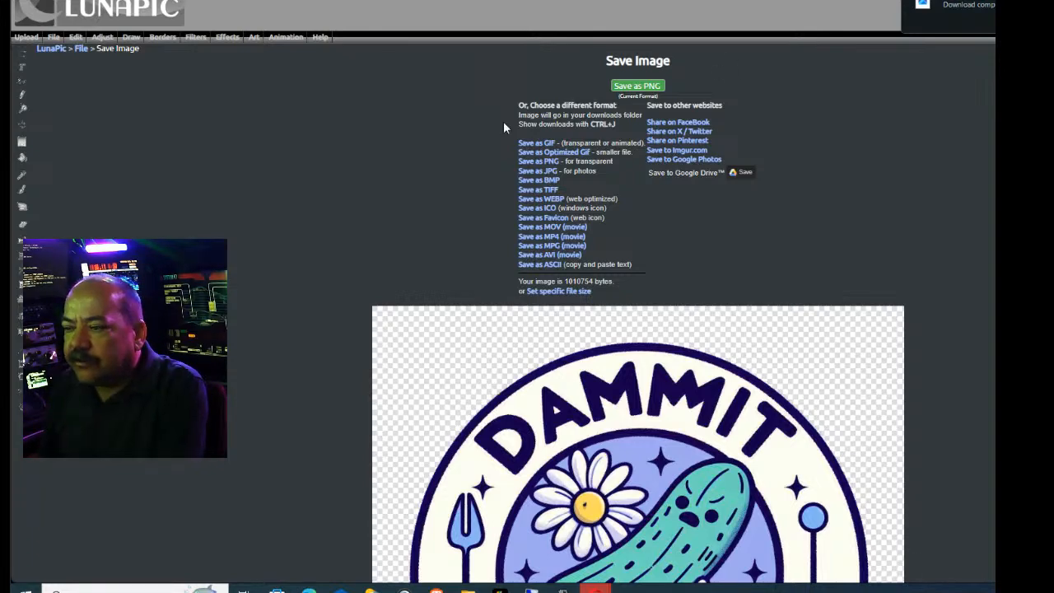
Restore the Florida road image with the Starship Adventures logo and state flag map from the undo history
scroll(562, 352, down, 4)
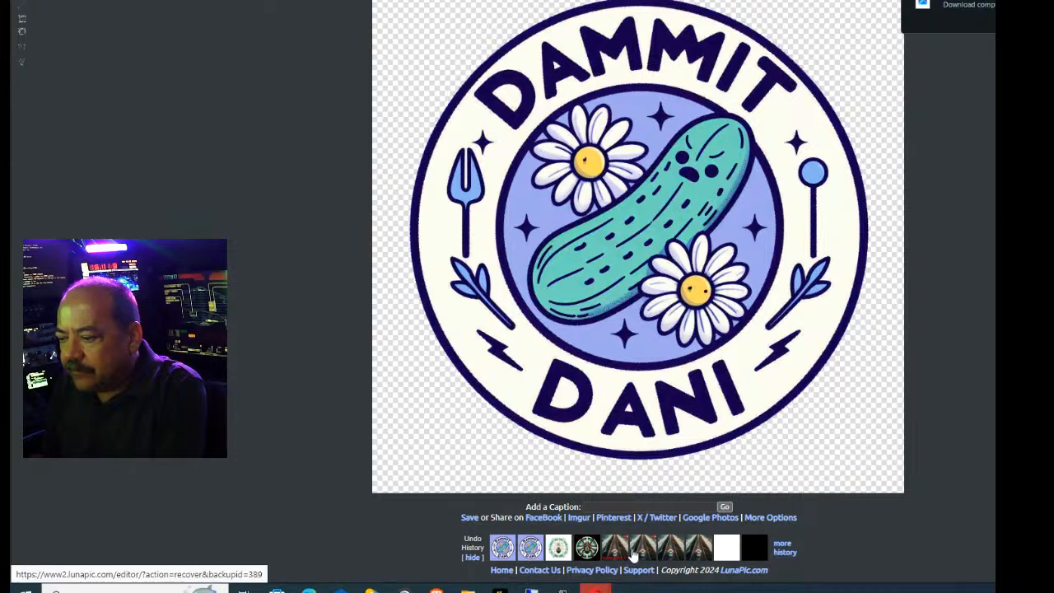
click(620, 553)
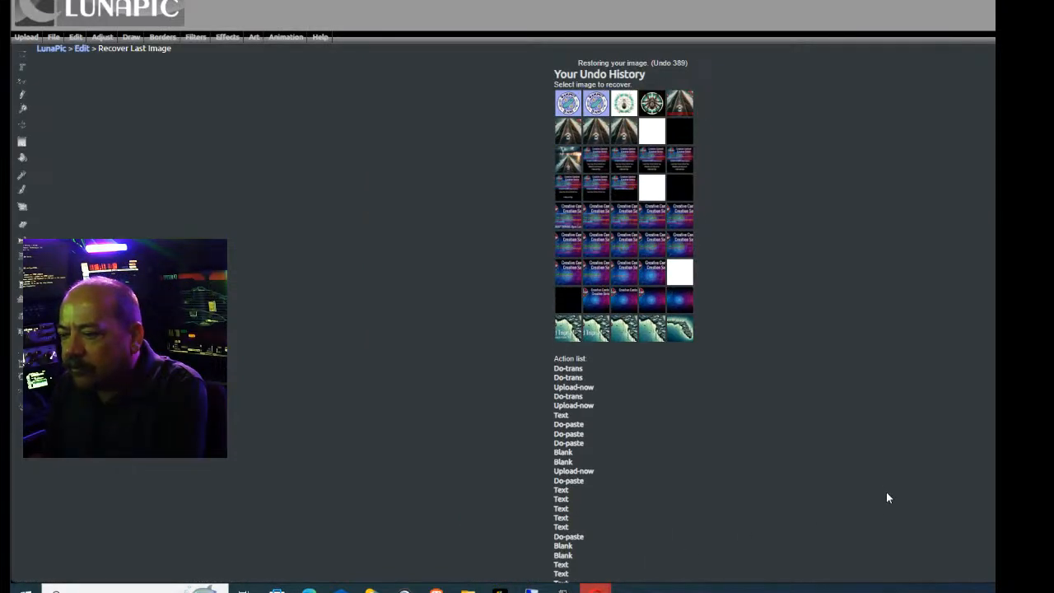
scroll(879, 490, down, 2)
scroll(880, 491, down, 6)
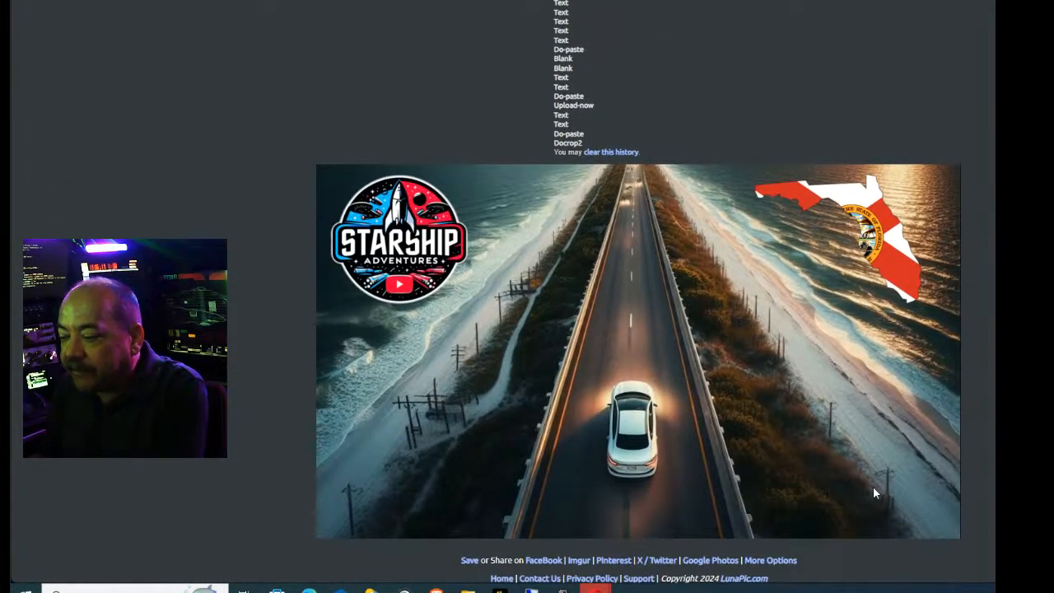
scroll(825, 486, up, 10)
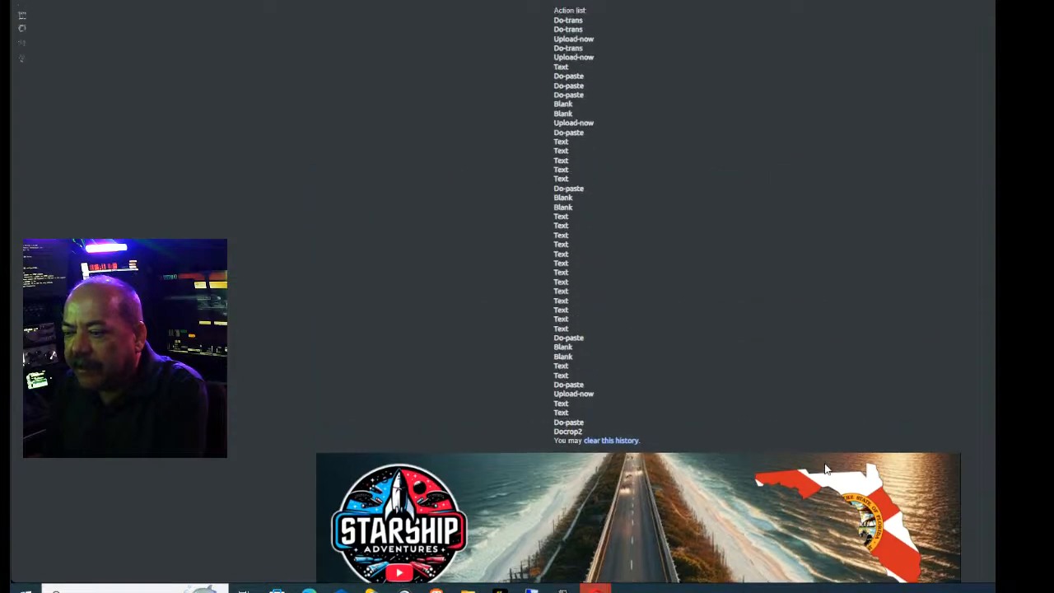
Upload the transparent Dammit Dani logo PNG to the clipboard with a maximum canvas size of 2040x2040
mouse_move(75, 37)
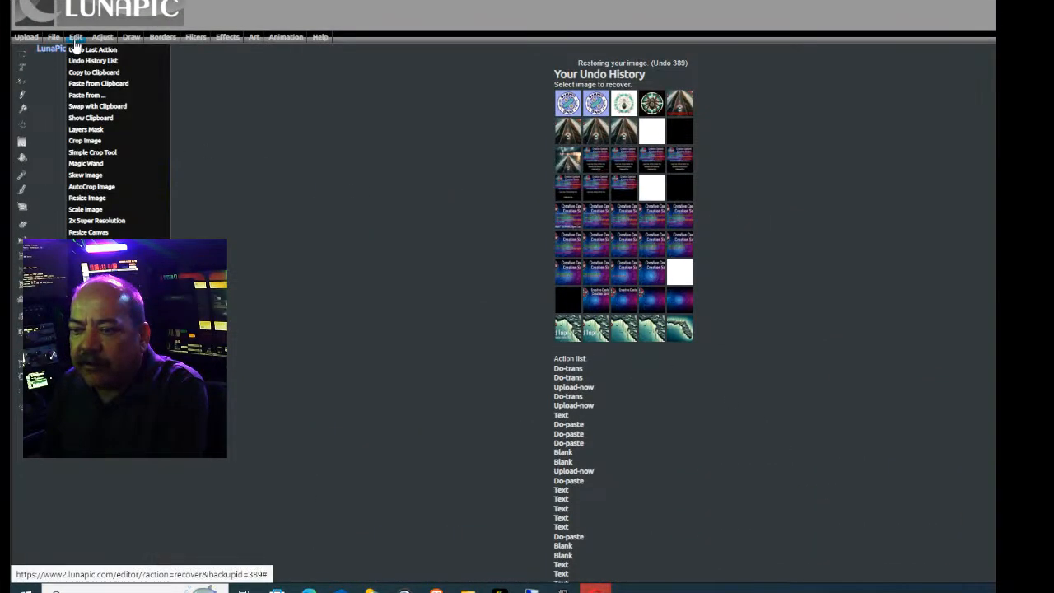
click(101, 95)
click(570, 81)
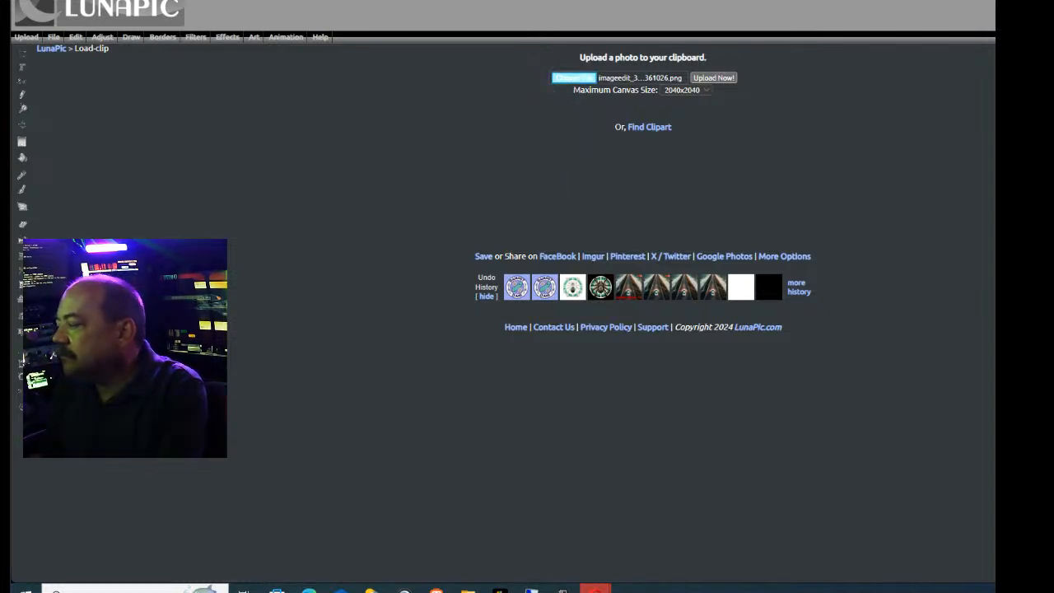
click(713, 77)
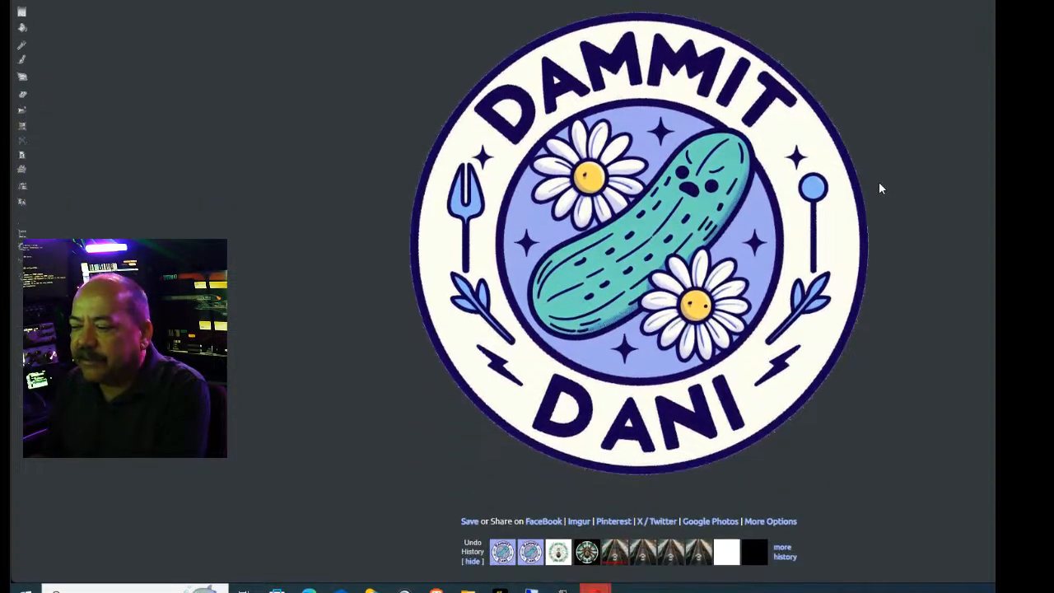
Paste the uploaded round pickle logo onto the highway image, shrink it and place it in the image's lower-right area
scroll(942, 202, up, 3)
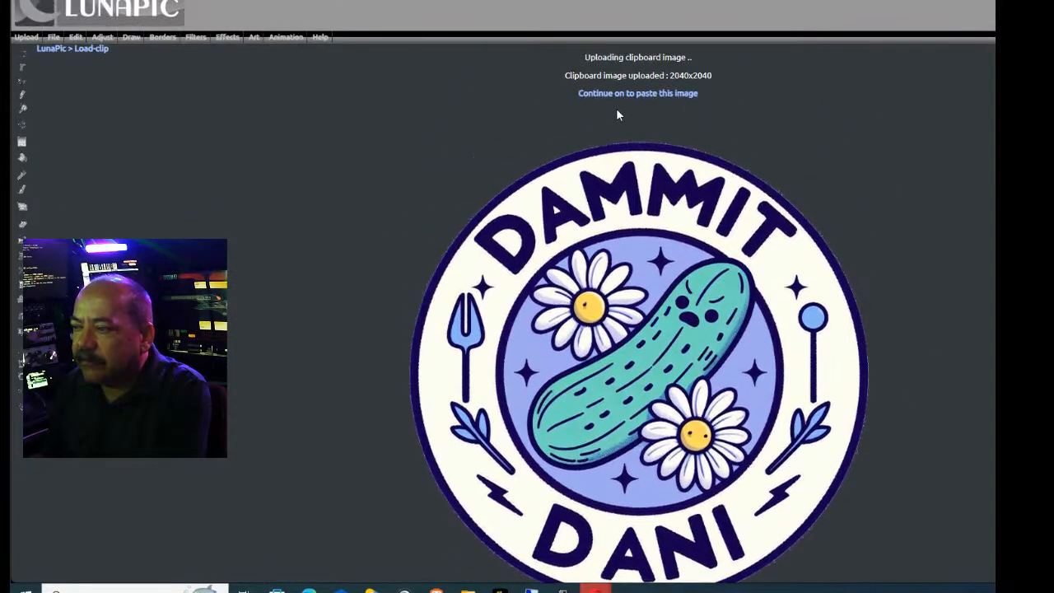
click(639, 96)
scroll(935, 545, down, 2)
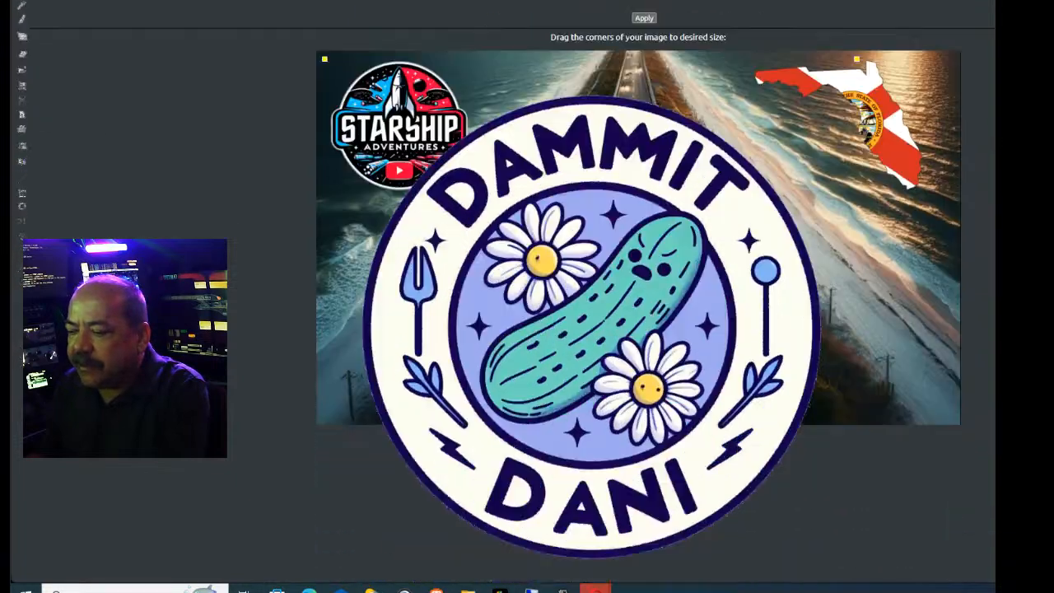
drag(853, 563, 801, 336)
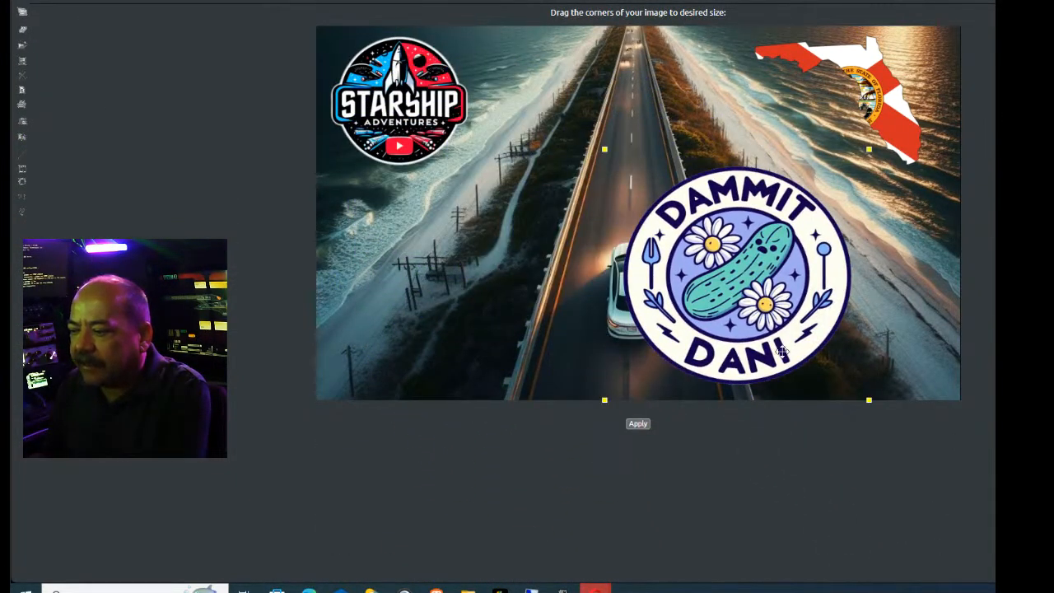
drag(605, 397, 692, 323)
drag(743, 240, 897, 326)
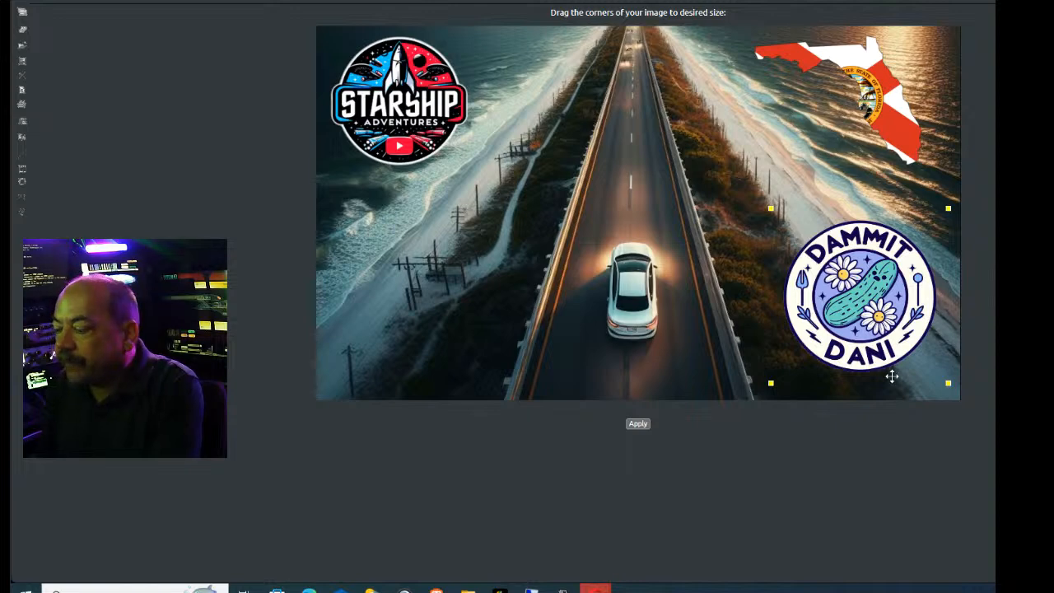
Enlarge the pickle logo to nearly the full height of the highway image and set its edge fade to 2 pixels
drag(771, 207, 565, 23)
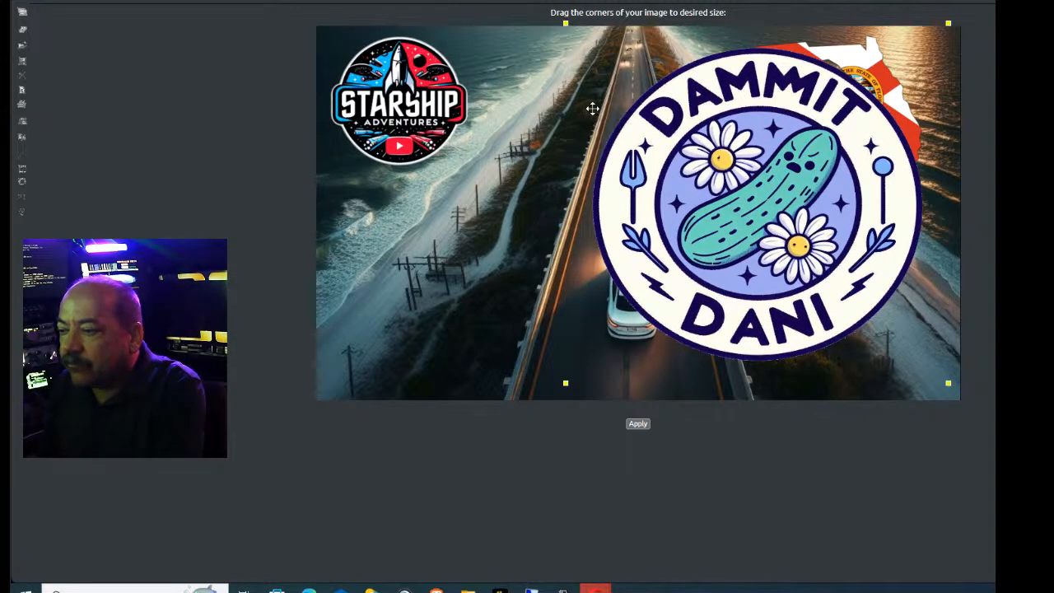
scroll(574, 64, up, 2)
click(675, 50)
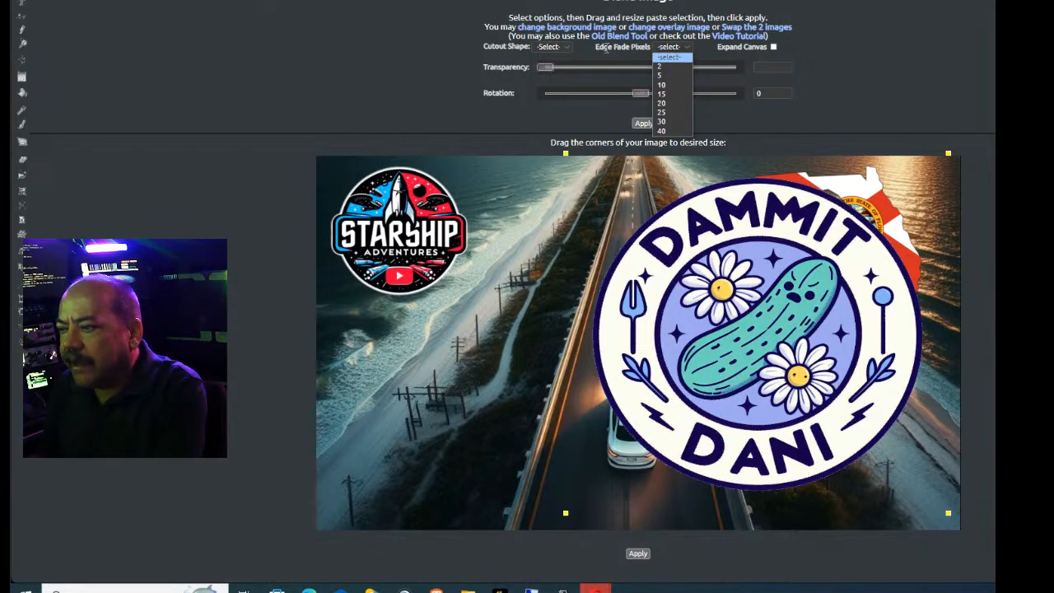
click(666, 66)
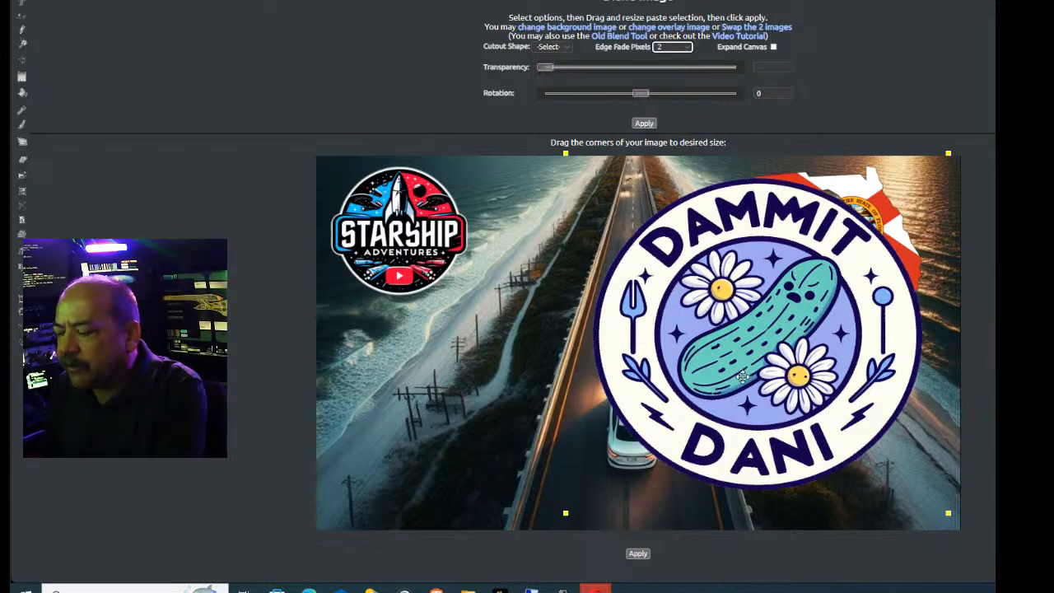
Shrink the pickle logo and reposition it below the Florida emblem in the highway image's lower-right area
drag(774, 381, 661, 393)
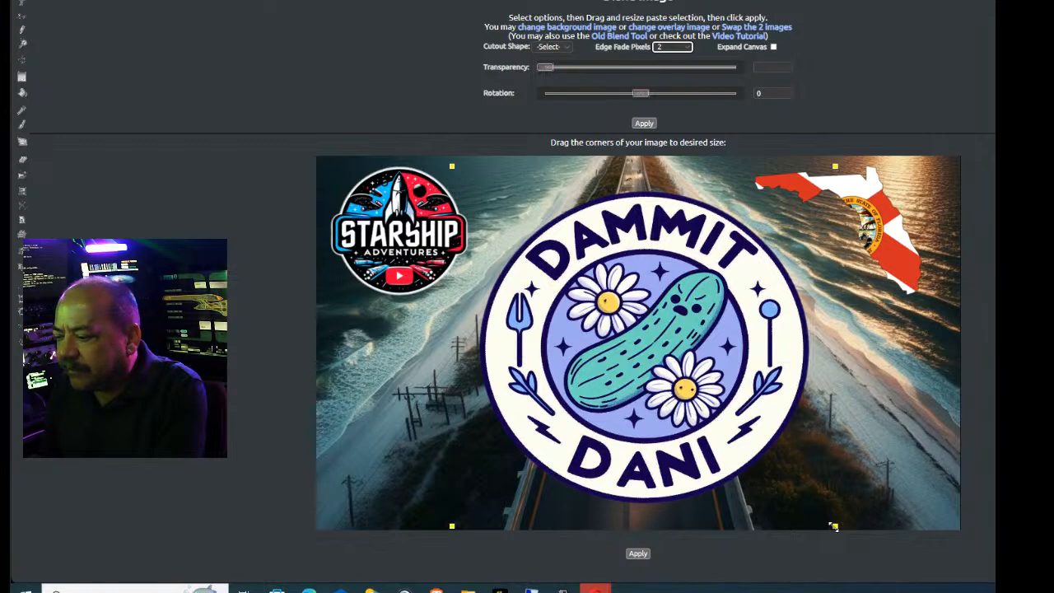
drag(835, 526, 687, 380)
drag(606, 287, 868, 427)
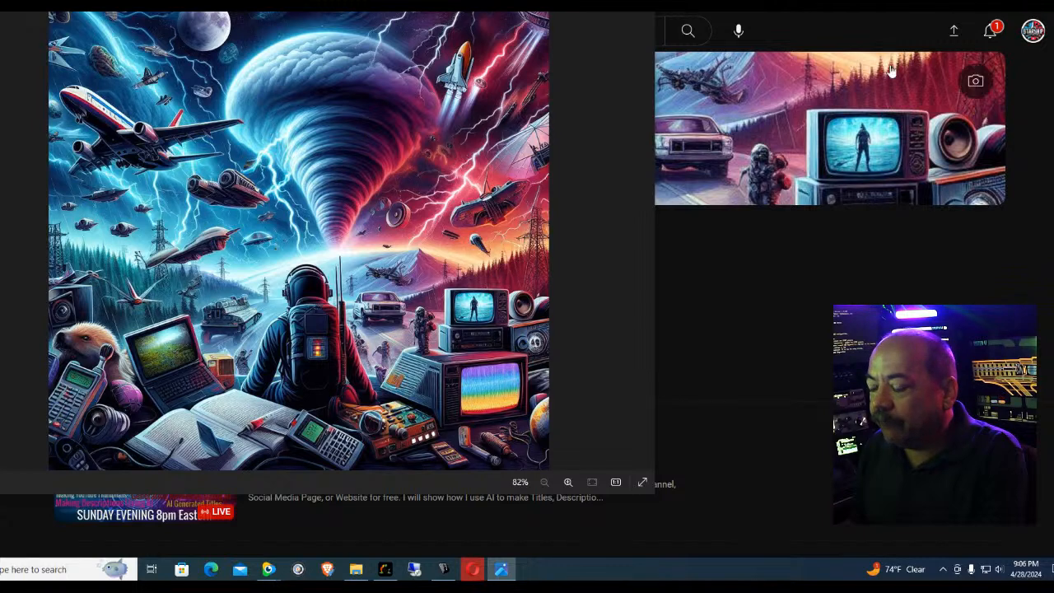
Move the tornado artwork's viewer window aside and dismiss it to examine the StarShip Adventures YouTube channel banner
drag(450, 2, 553, 4)
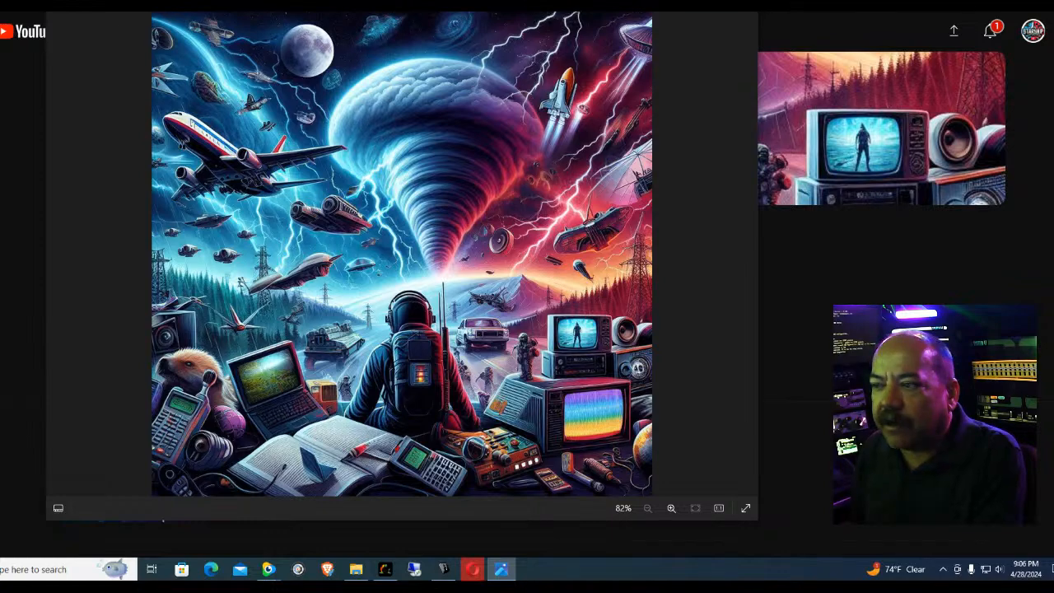
click(744, 4)
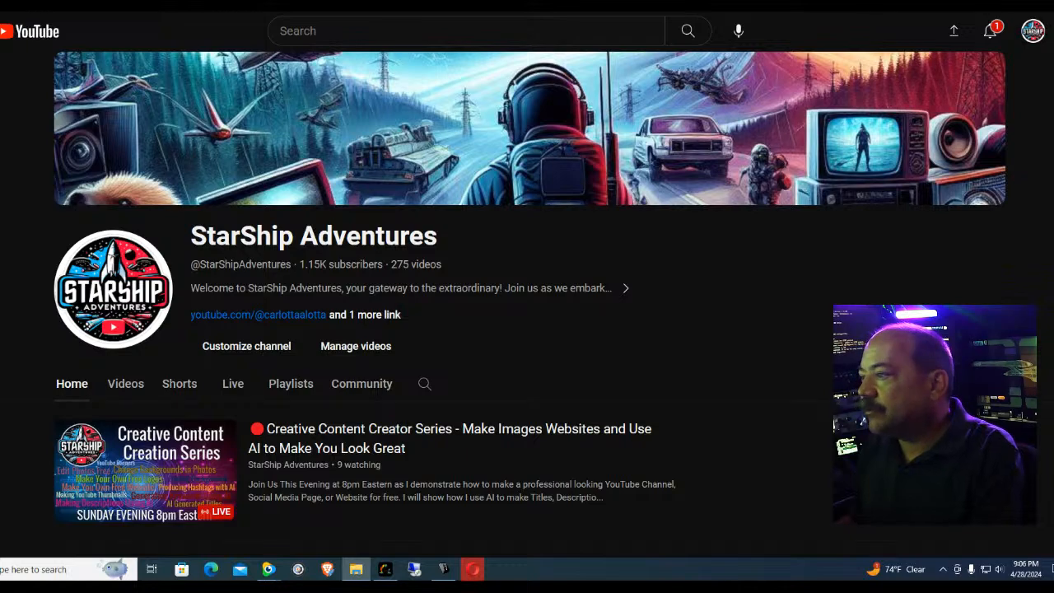
drag(626, 7, 1053, 49)
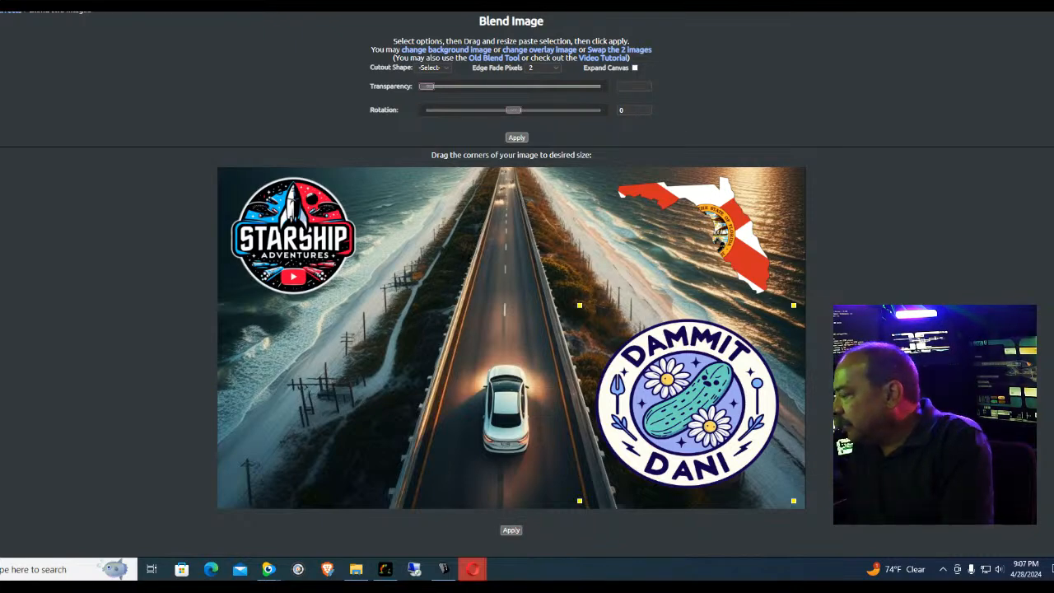
Switch to the VEED.IO article on YouTube banner size and examine its recommended banner size diagram
drag(218, 368, 141, 274)
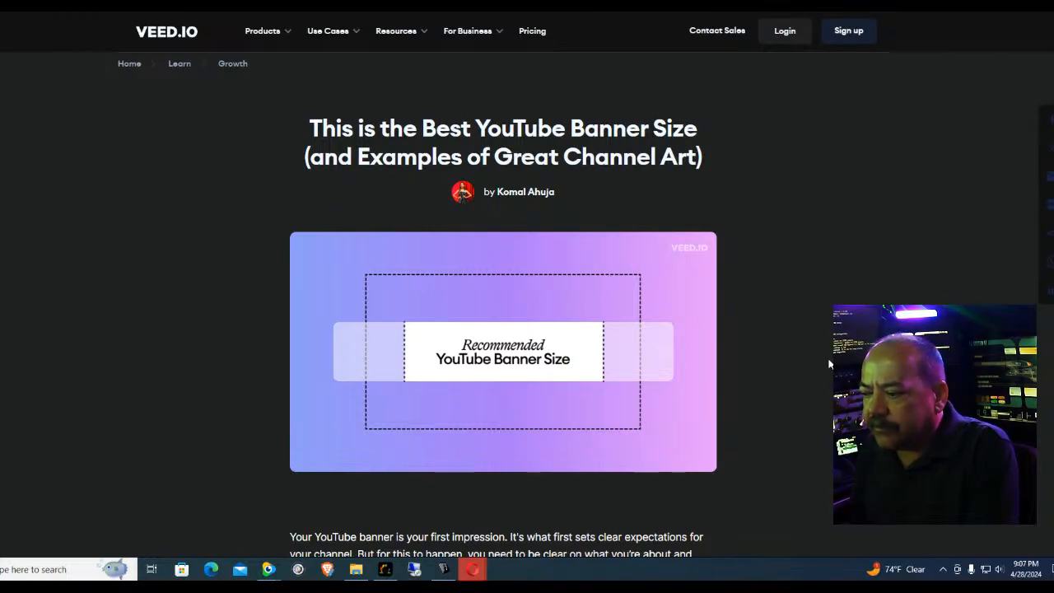
key(ctrl+plus)
key(ctrl+plus)
key(ctrl+plus)
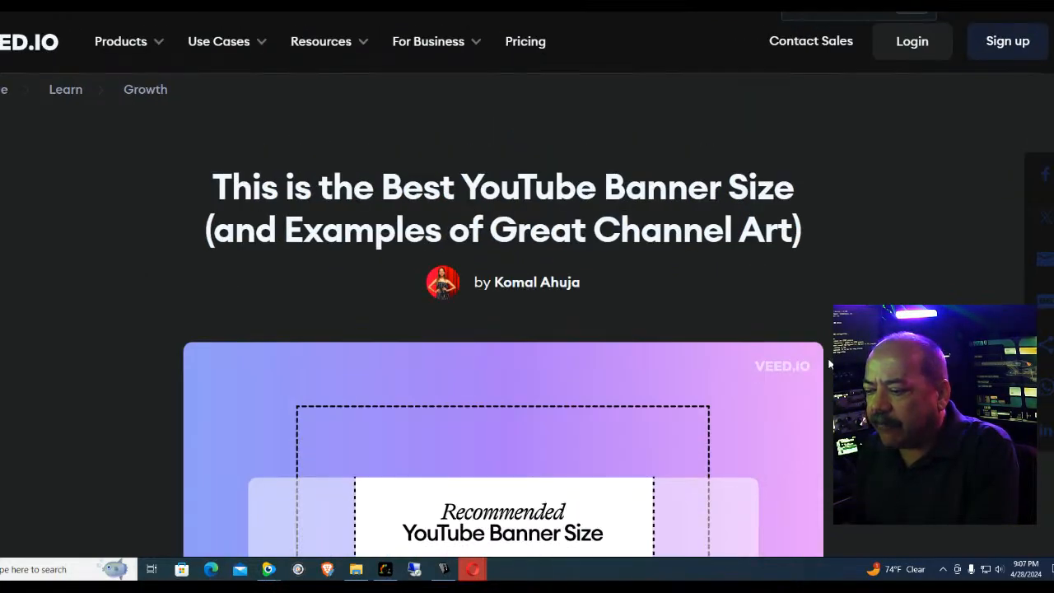
scroll(829, 364, down, 3)
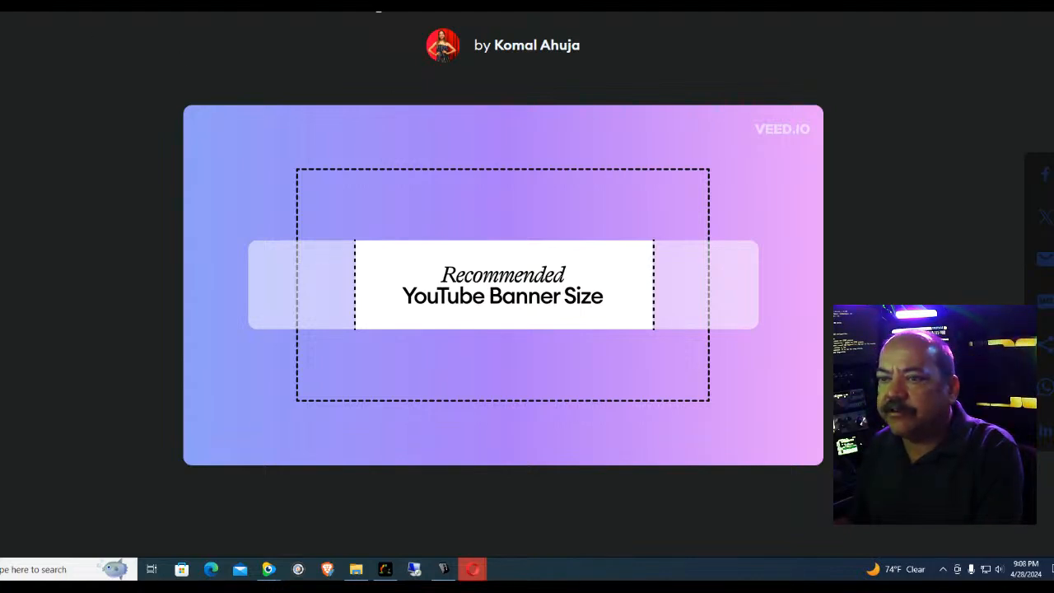
Switch back to LunaPic, start a new blank image and set its canvas size to 2560 by 1440
key(ctrl+Tab)
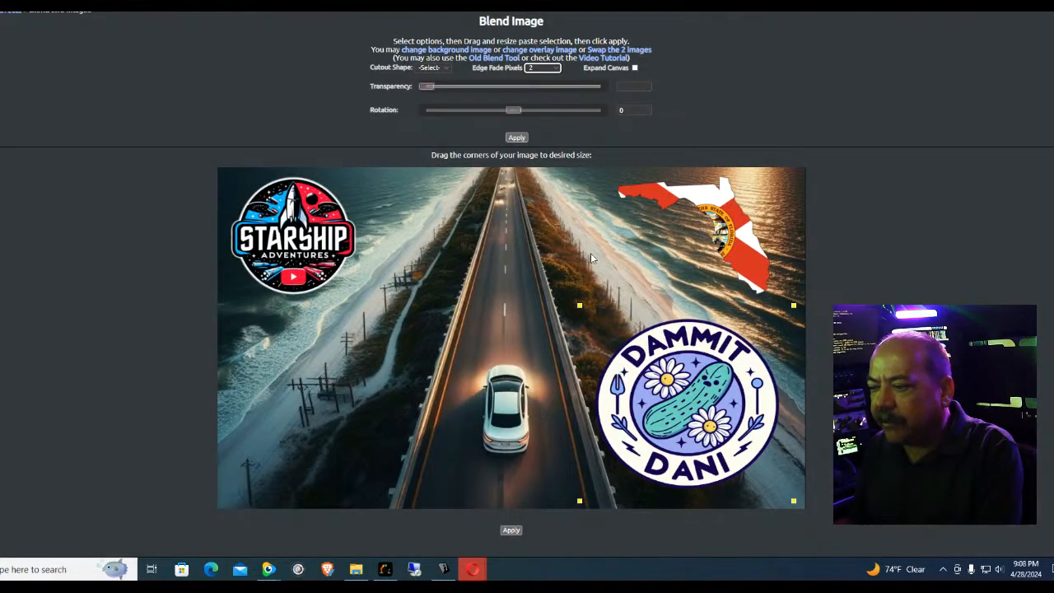
scroll(11, 149, up, 1)
mouse_move(1, 59)
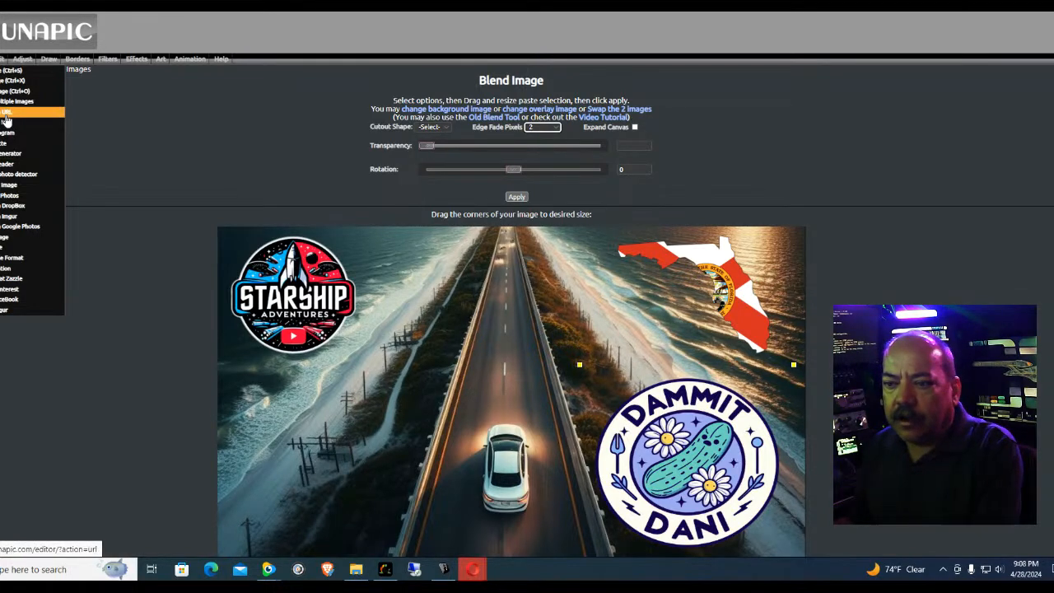
click(10, 185)
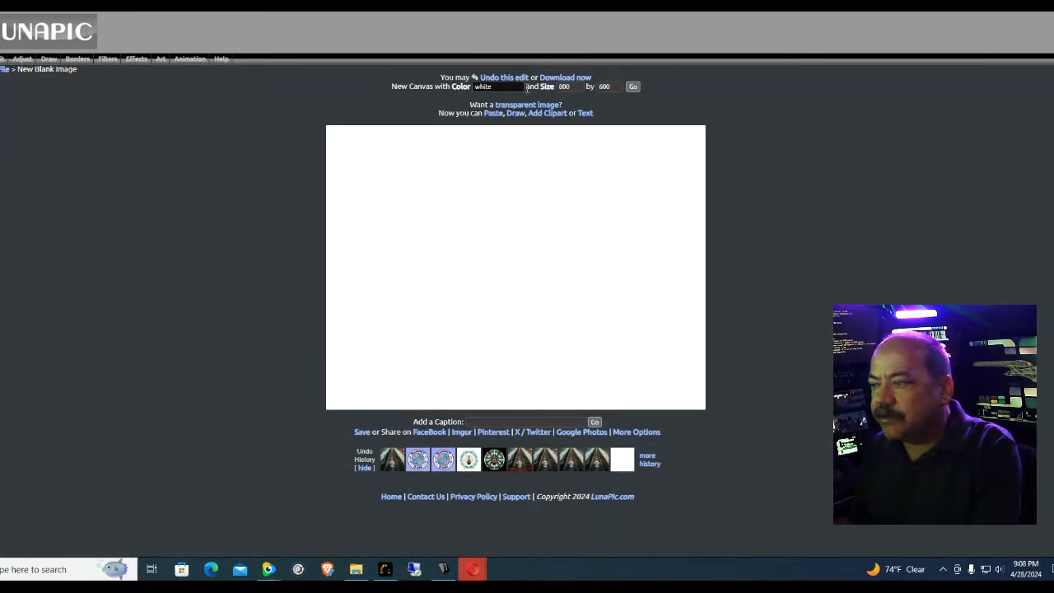
double_click(565, 86)
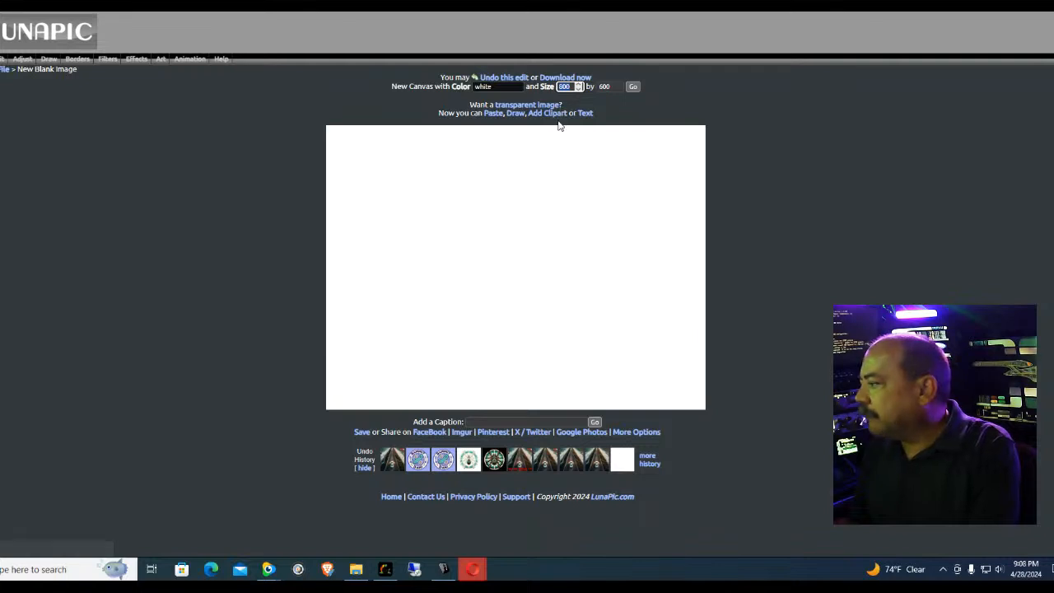
text(25)
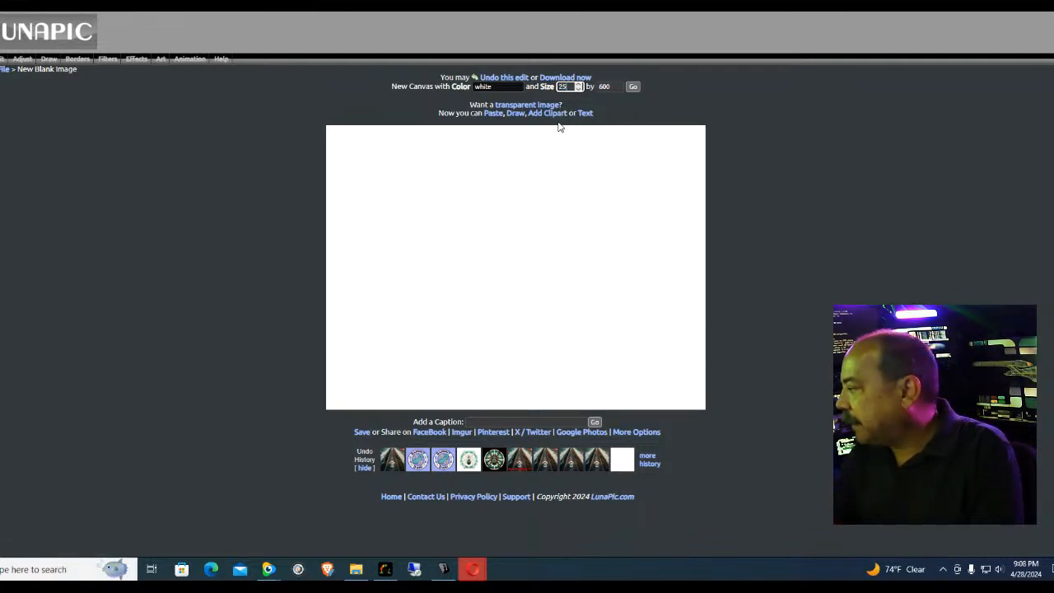
text(60)
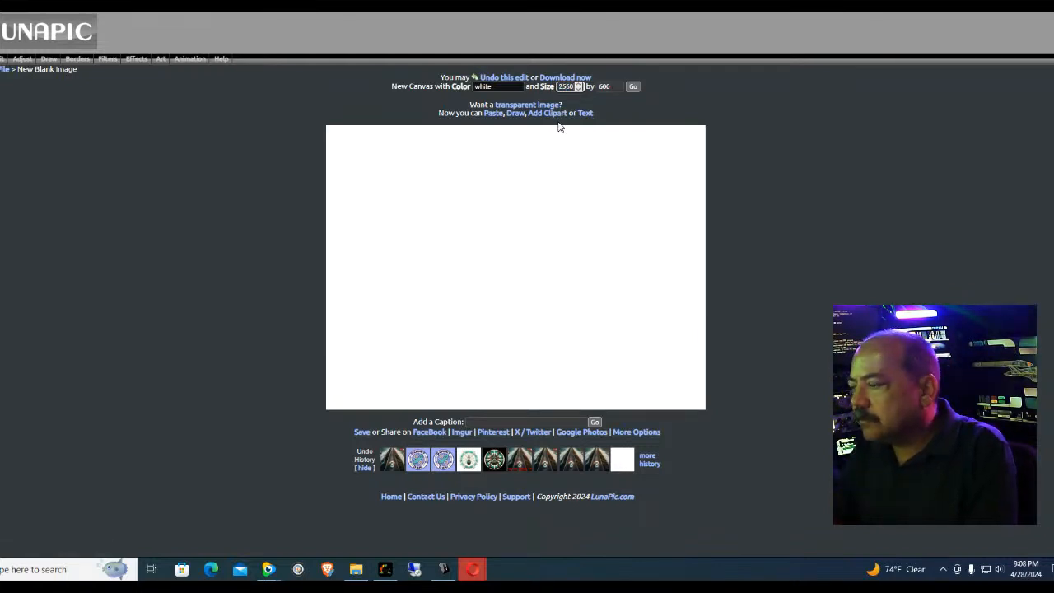
key(Tab)
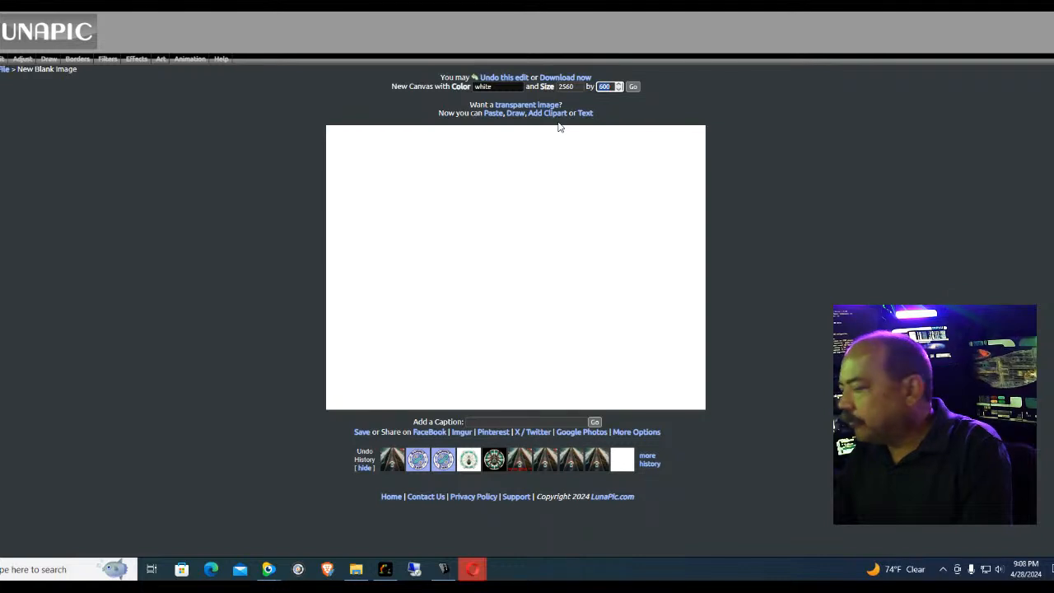
text(1440)
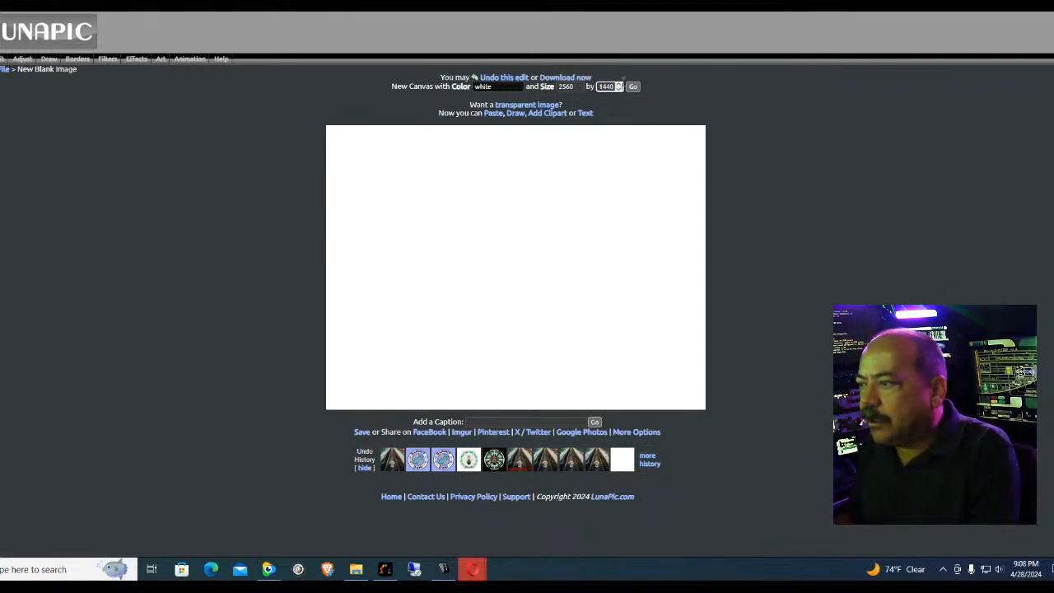
Set the new canvas color to black and generate the blank canvas
click(486, 86)
click(483, 103)
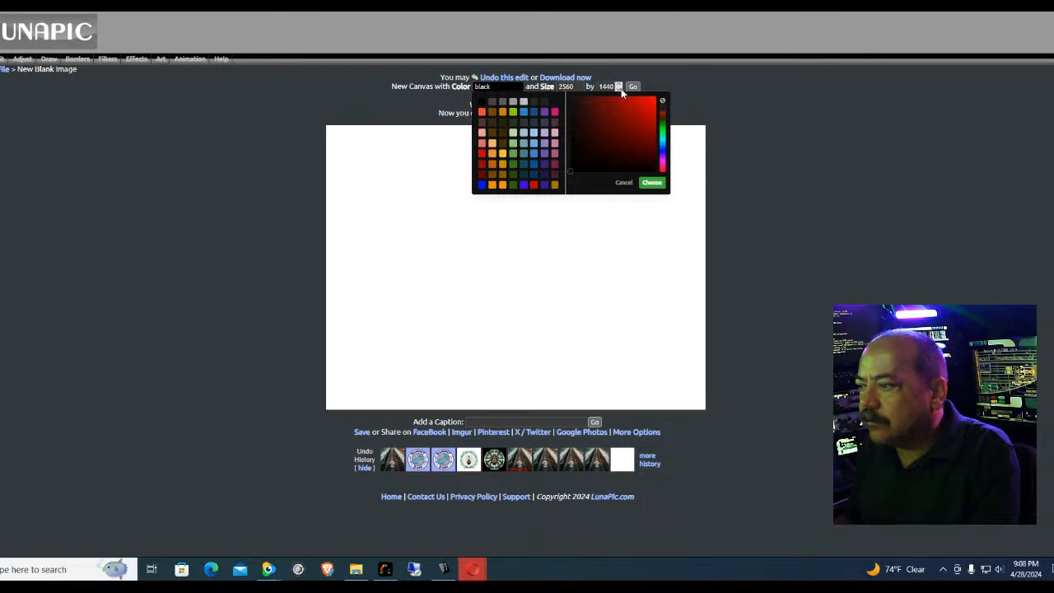
click(651, 182)
click(633, 86)
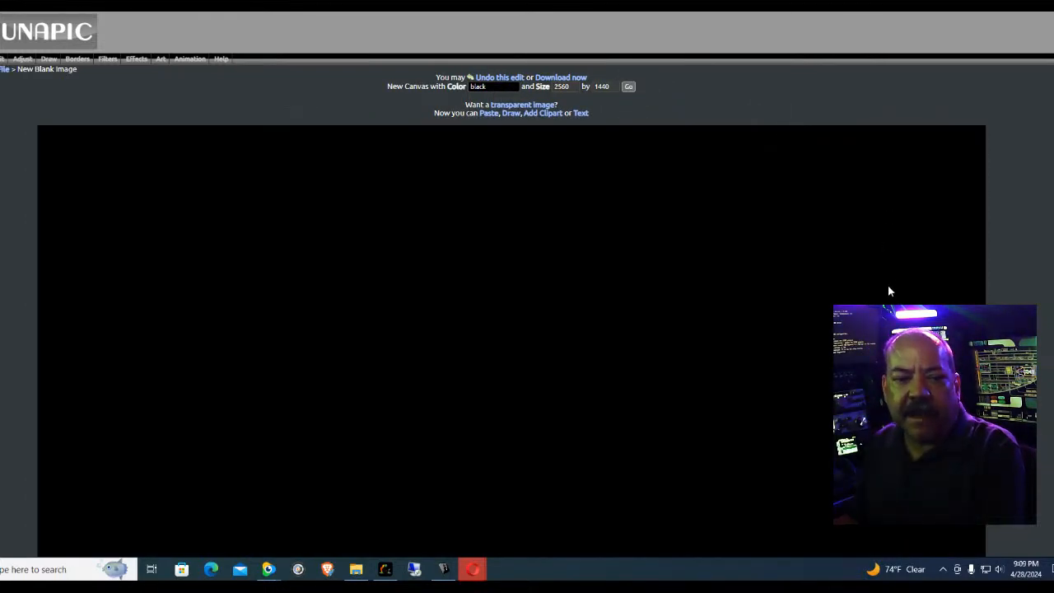
Upload the image of the black SUV, radio towers and lightning storm to the clipboard for pasting
key(ctrl+minus)
key(ctrl+minus)
key(ctrl+minus)
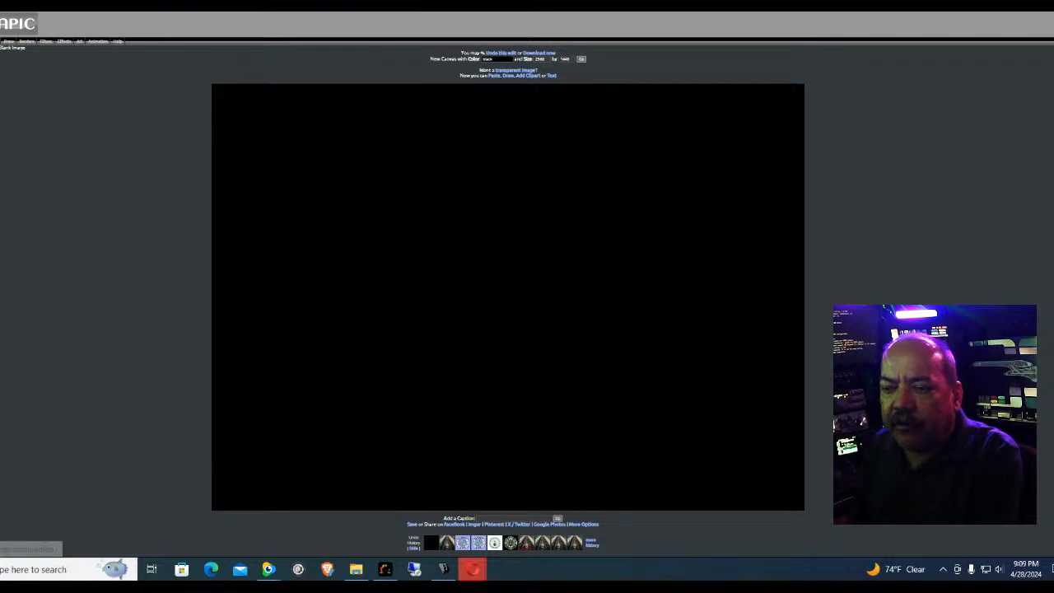
mouse_move(8, 41)
click(15, 69)
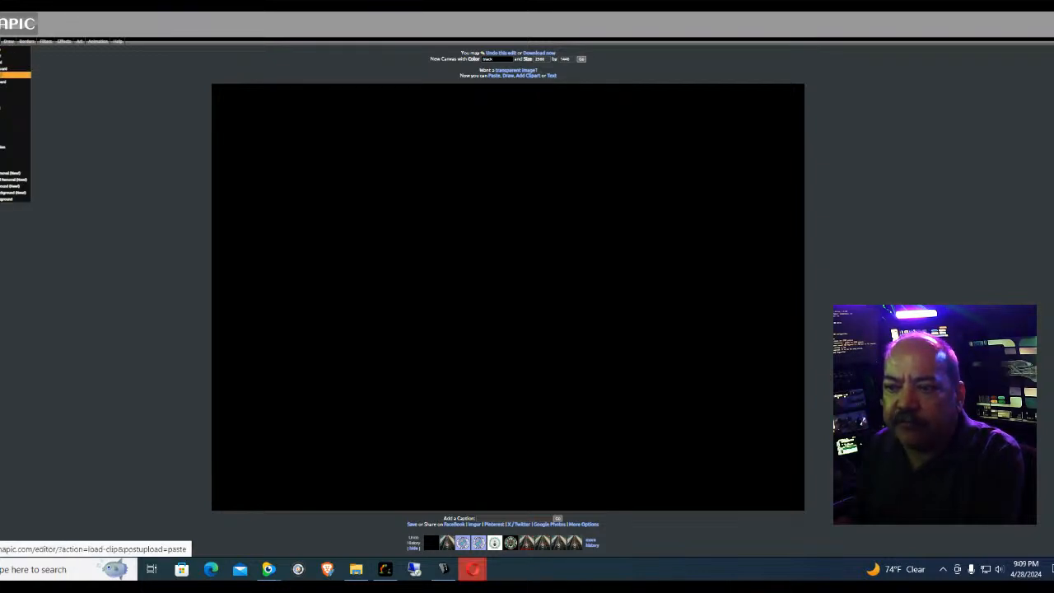
click(466, 67)
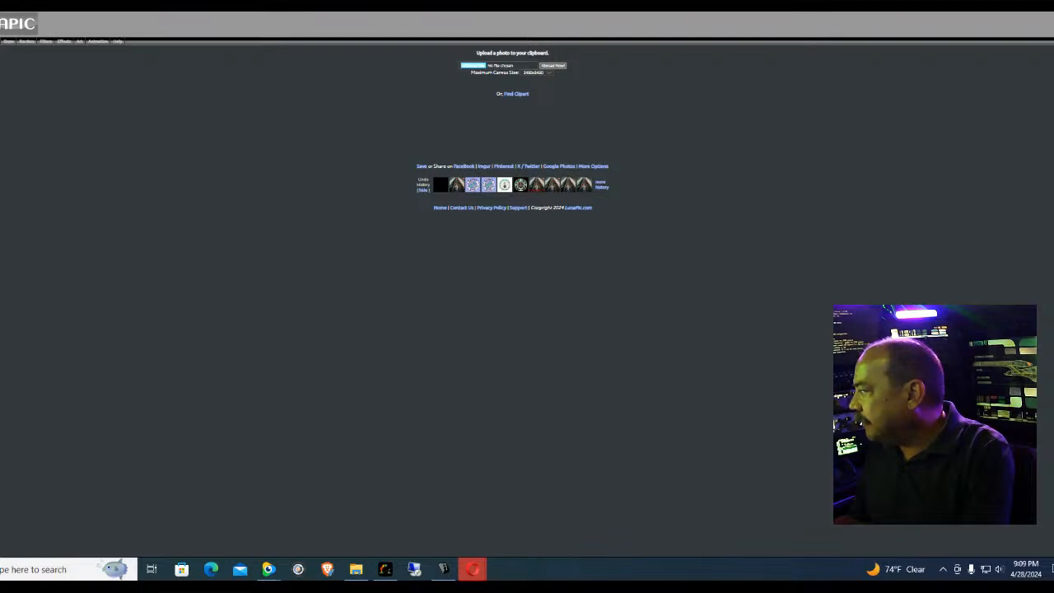
key(Return)
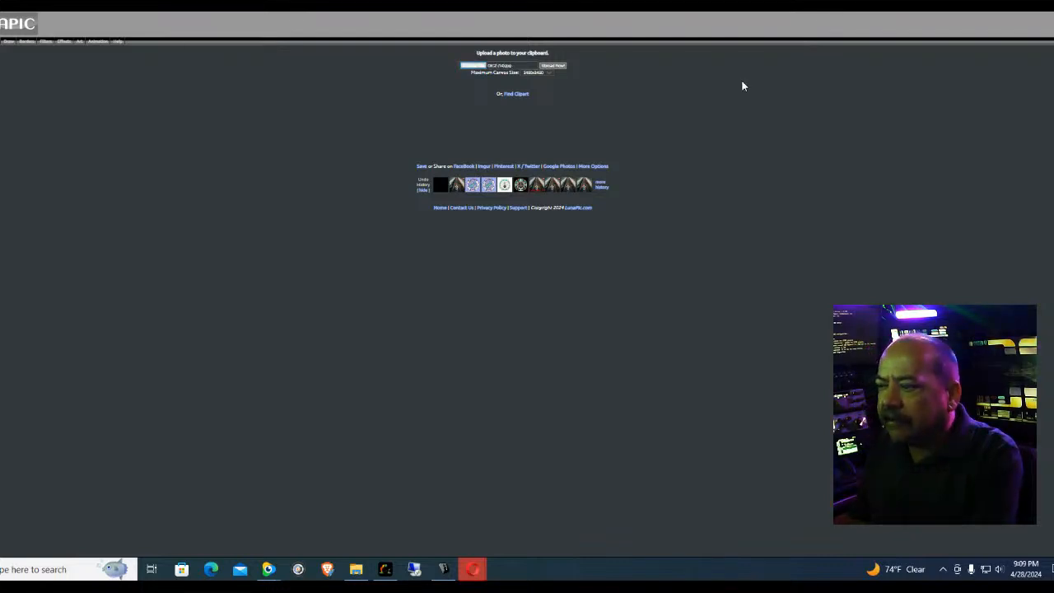
click(552, 65)
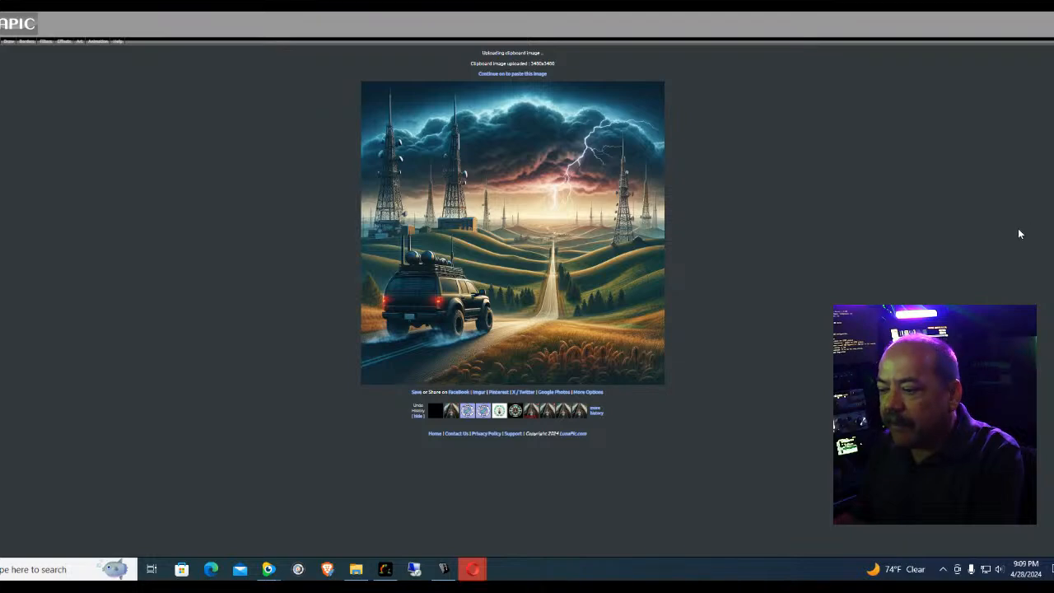
Paste the uploaded SUV storm image onto the black canvas and enlarge it beyond the canvas's width
click(514, 78)
scroll(715, 208, down, 3)
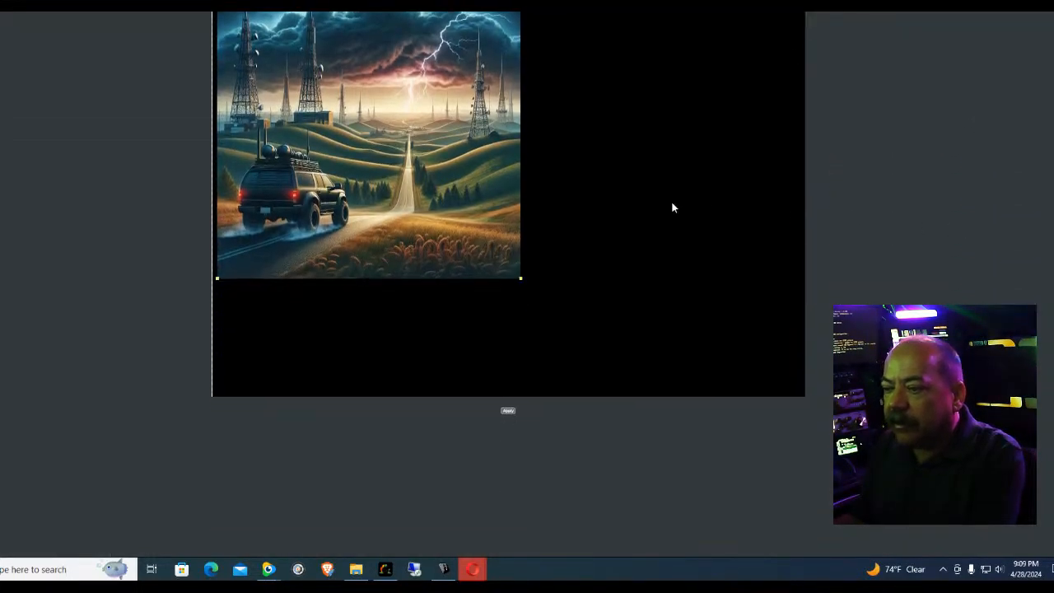
drag(526, 282, 944, 557)
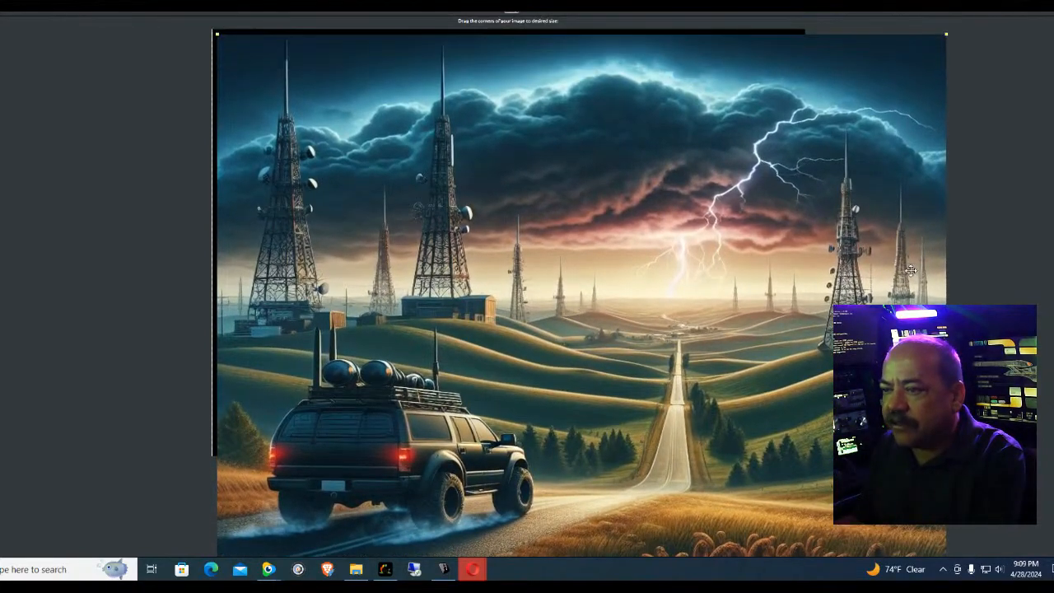
Scale down and reposition the storm image to match the black canvas's width and cover its top edge, and apply the blend
drag(595, 271, 505, 319)
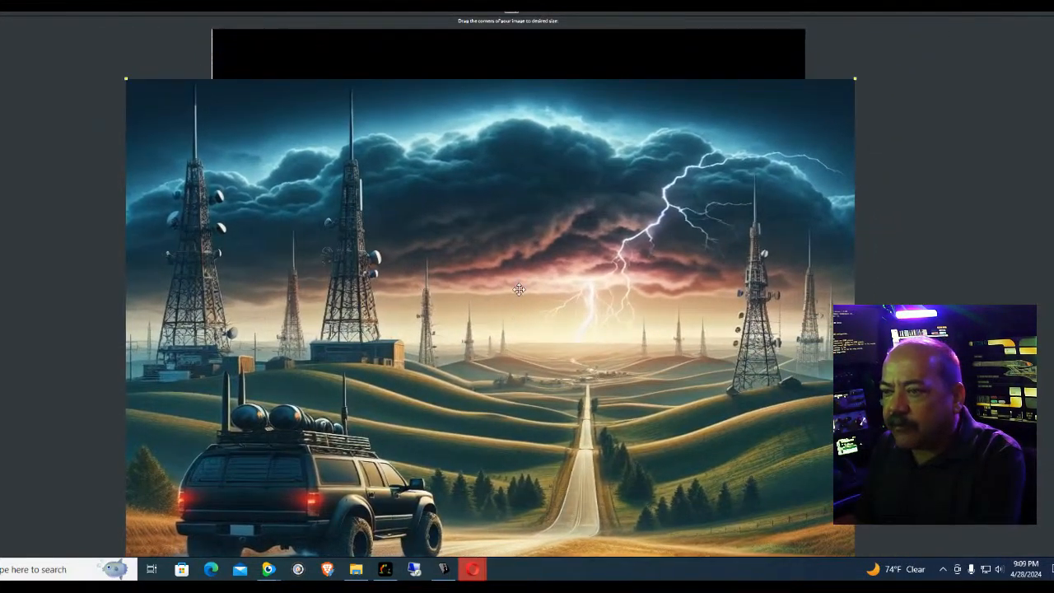
drag(434, 286, 433, 195)
drag(640, 254, 635, 293)
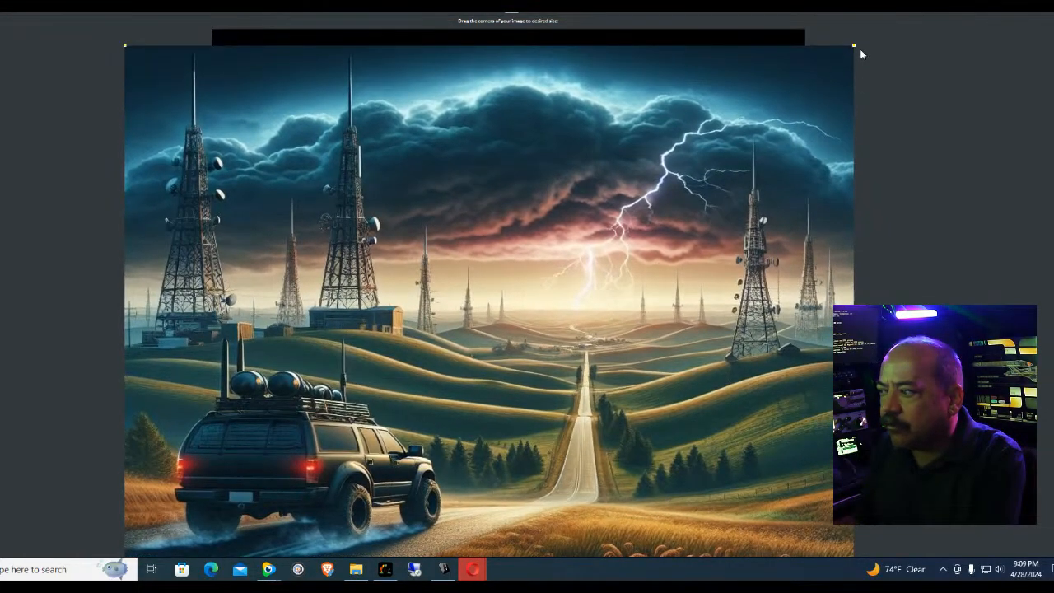
drag(853, 48, 736, 134)
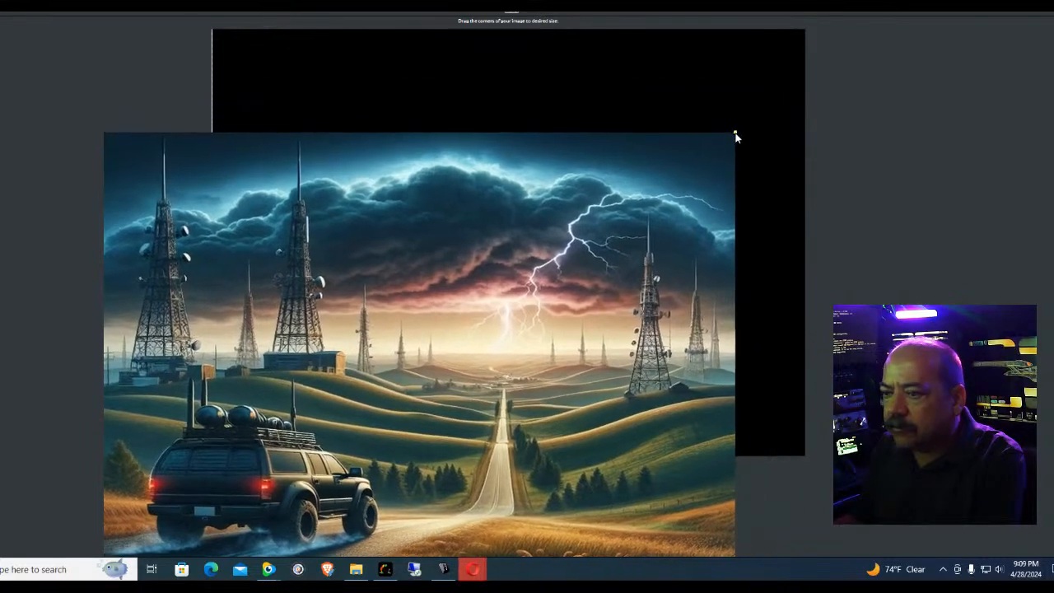
drag(647, 170, 720, 89)
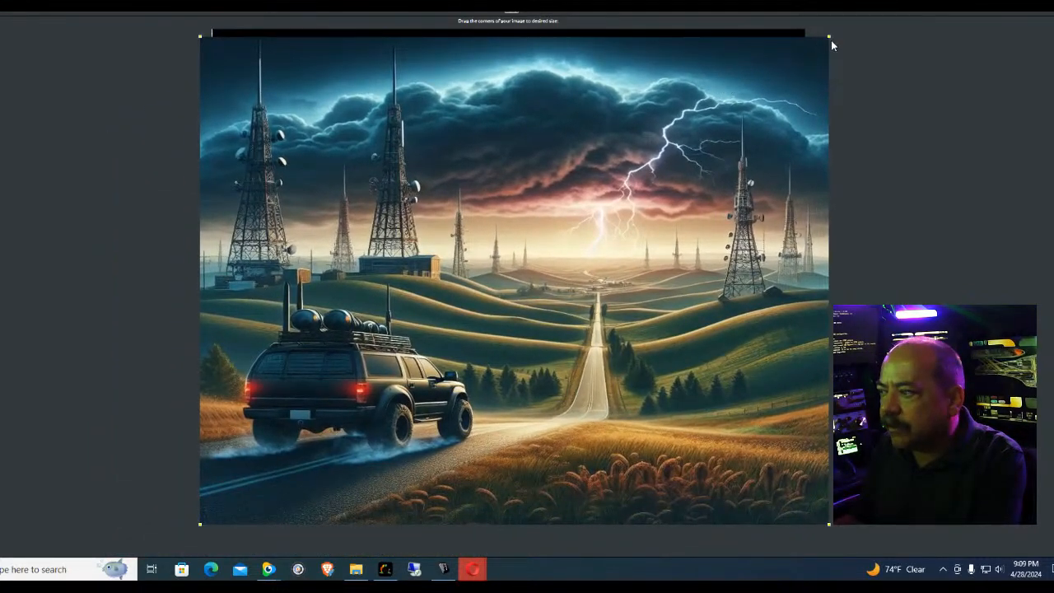
drag(826, 38, 802, 62)
mouse_move(649, 115)
mouse_down()
mouse_move(659, 83)
mouse_move(670, 96)
mouse_move(689, 91)
mouse_move(656, 80)
mouse_move(655, 131)
mouse_move(633, 127)
mouse_move(655, 125)
mouse_up()
scroll(697, 179, up, 3)
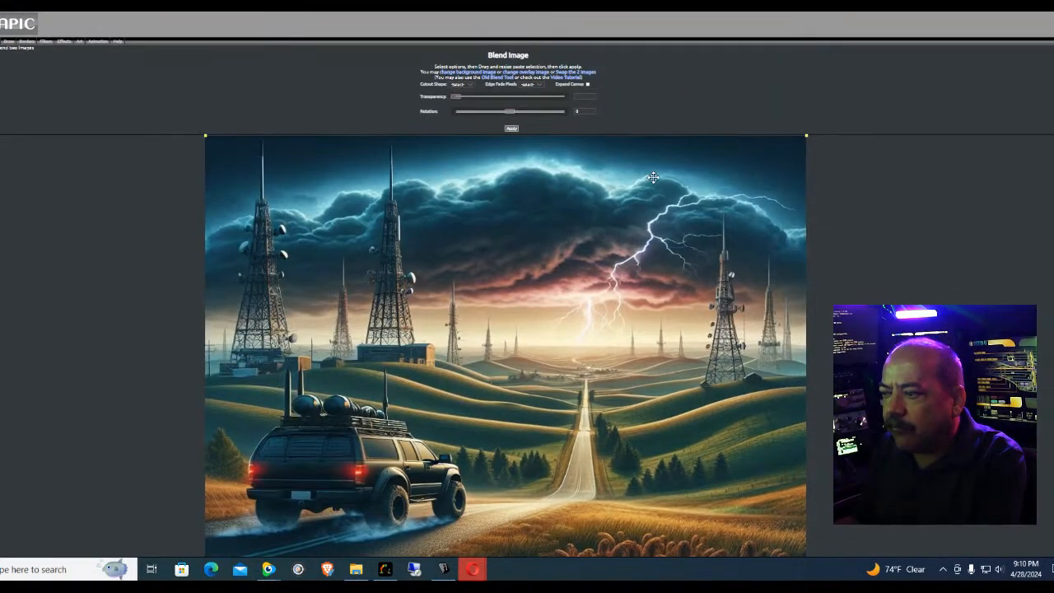
click(517, 130)
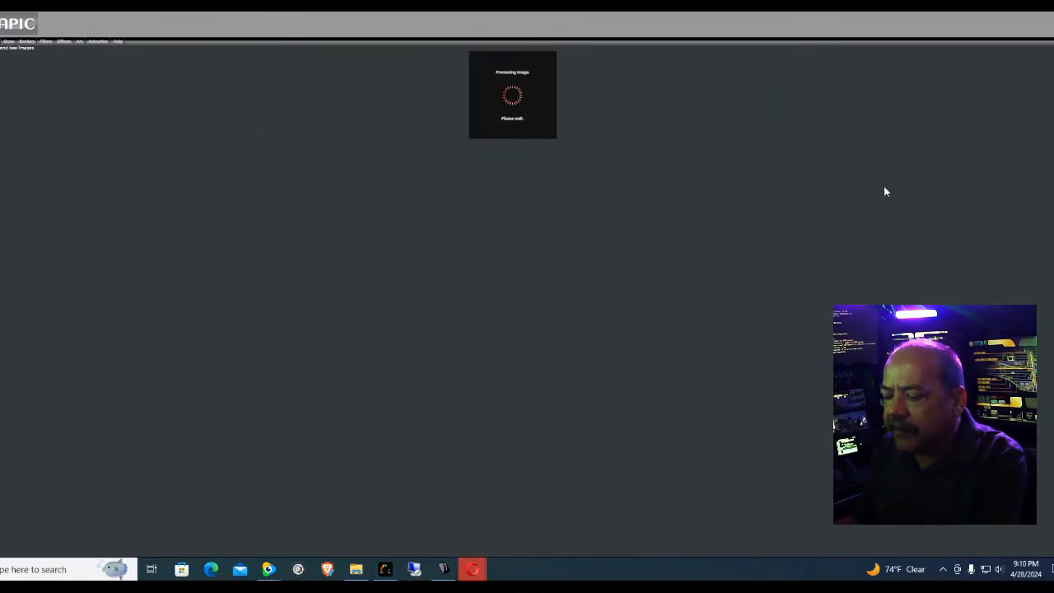
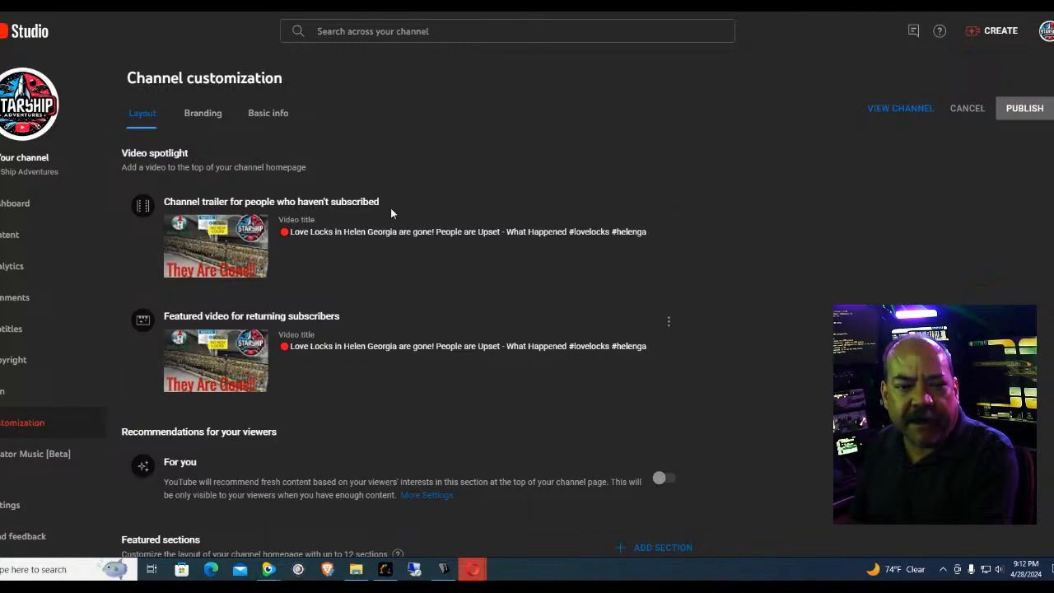
Review the channel's layout sections, and examine the picture, banner image and video watermark settings in the channel's branding options
scroll(336, 327, down, 4)
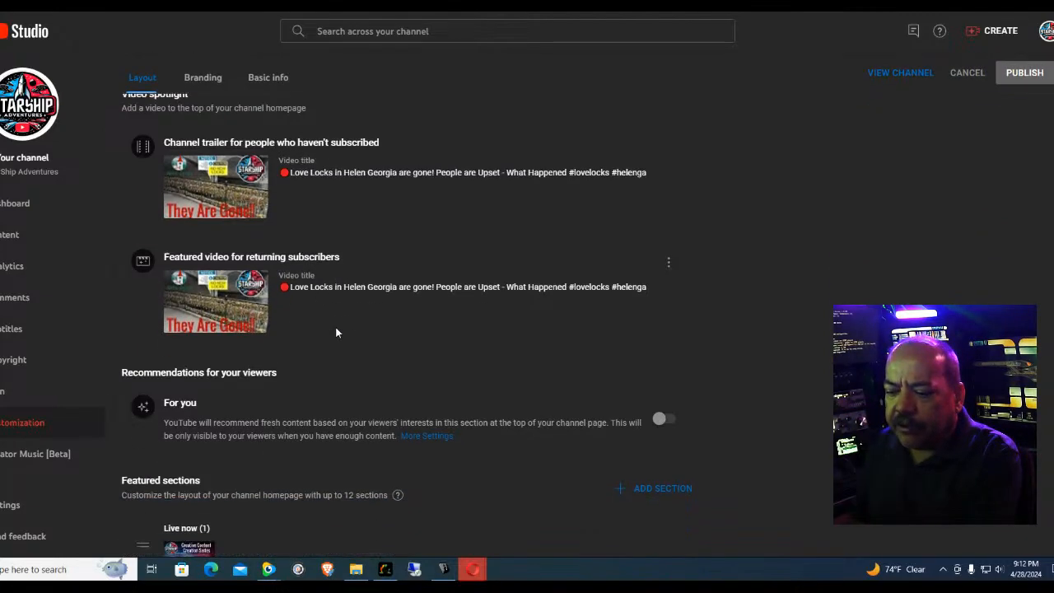
scroll(335, 329, up, 3)
scroll(335, 335, up, 1)
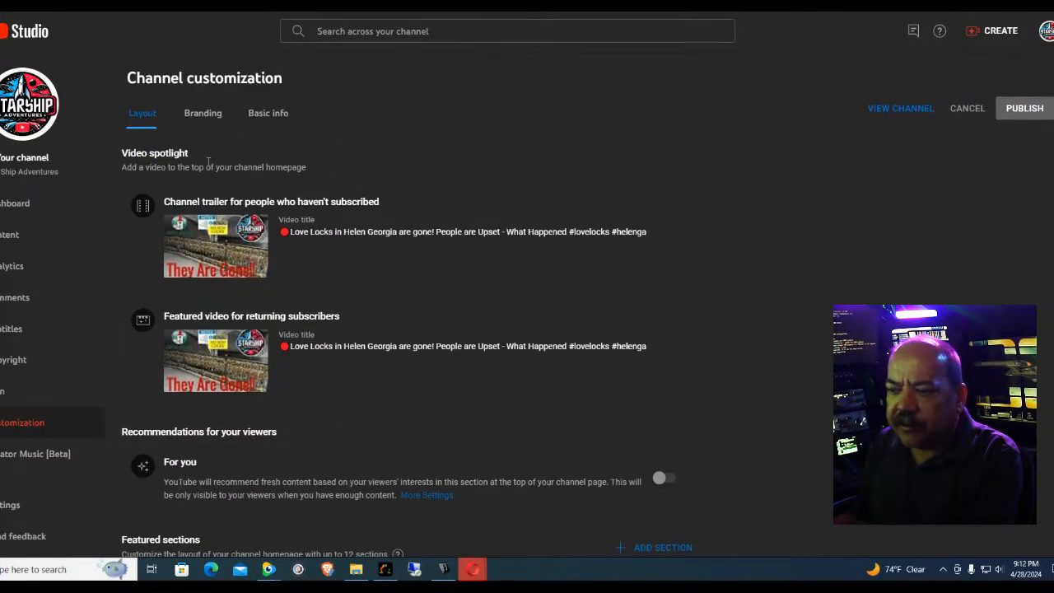
click(211, 122)
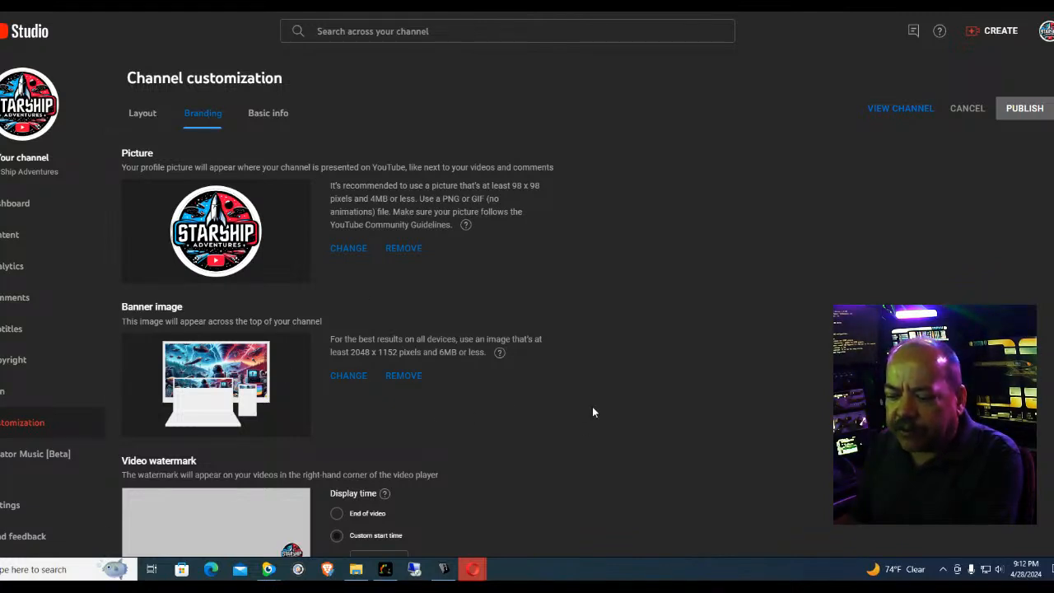
scroll(625, 414, down, 1)
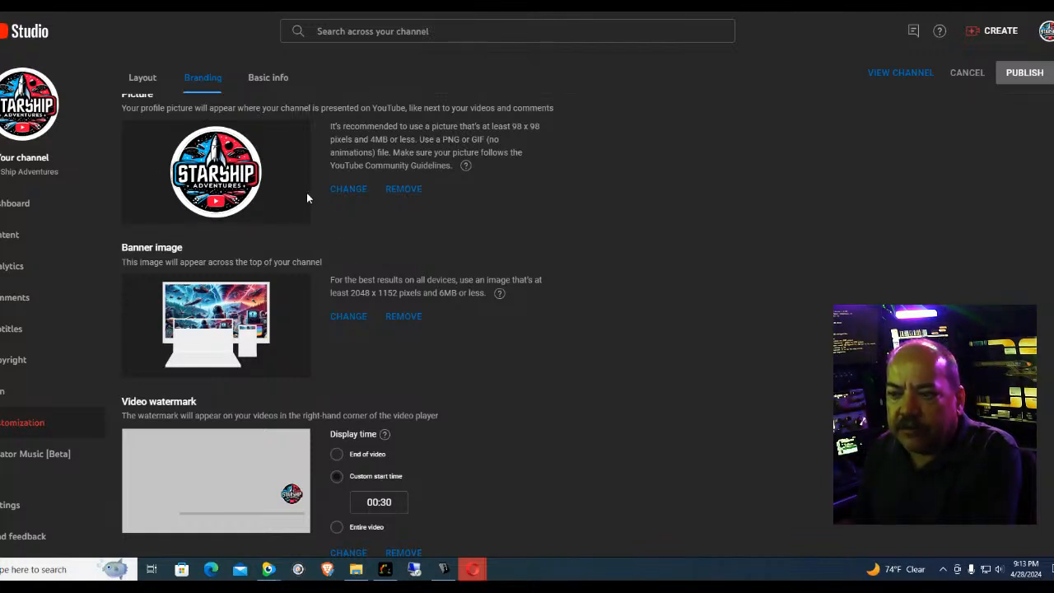
scroll(301, 222, up, 1)
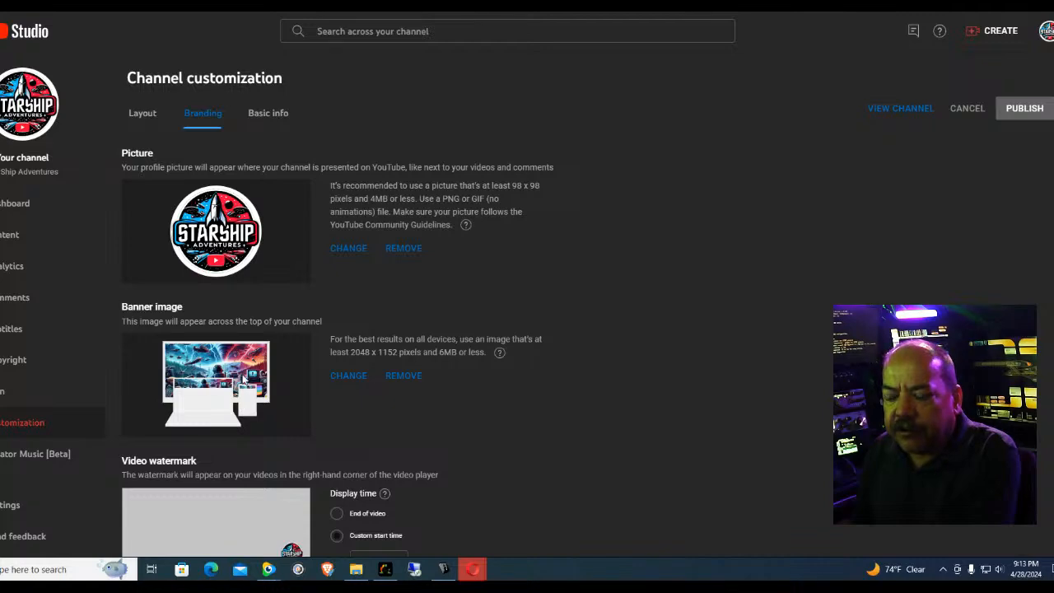
scroll(230, 391, up, 2)
scroll(230, 390, up, 1)
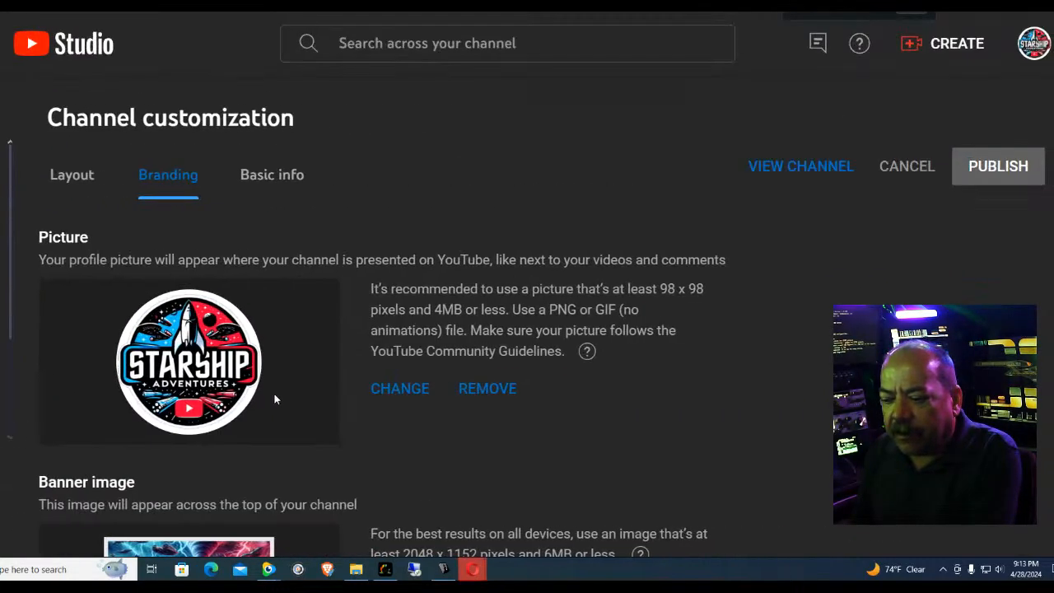
scroll(275, 399, down, 4)
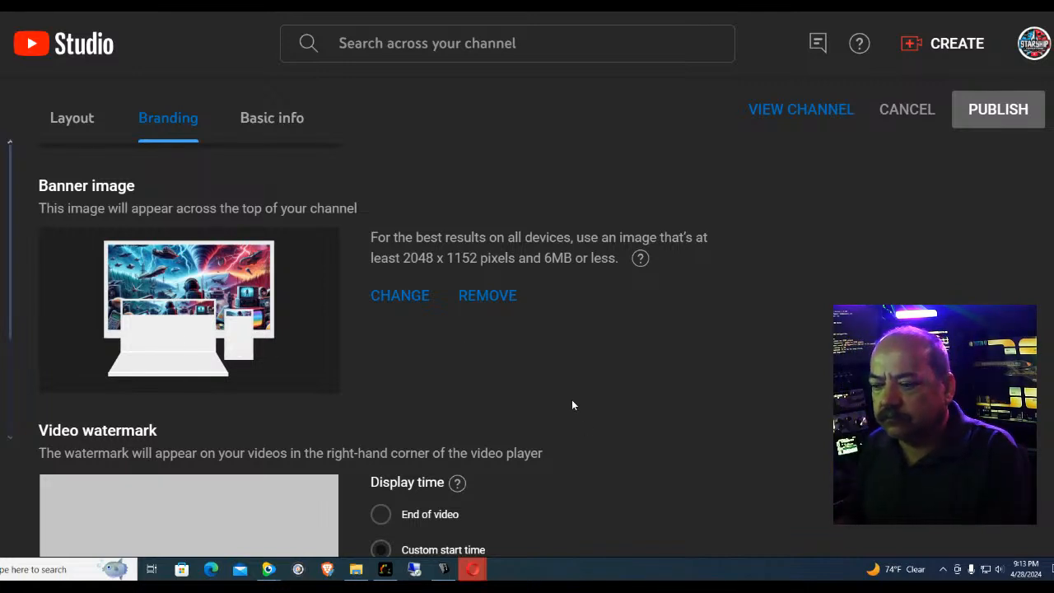
key(ctrl+minus)
key(ctrl+minus)
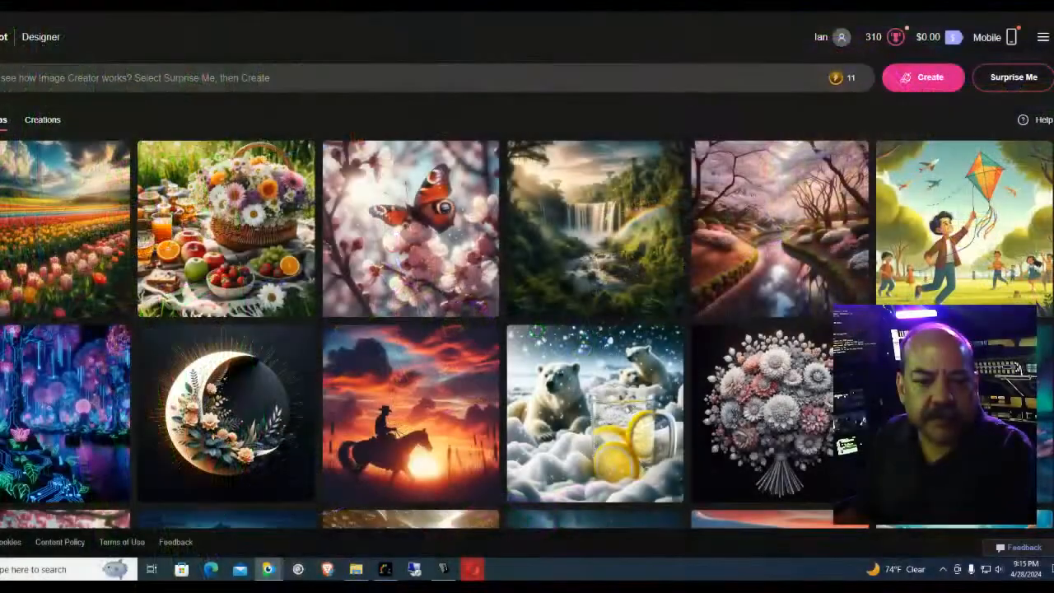
Enter "naughty elf nature background" as the starting text of the image prompt
click(57, 75)
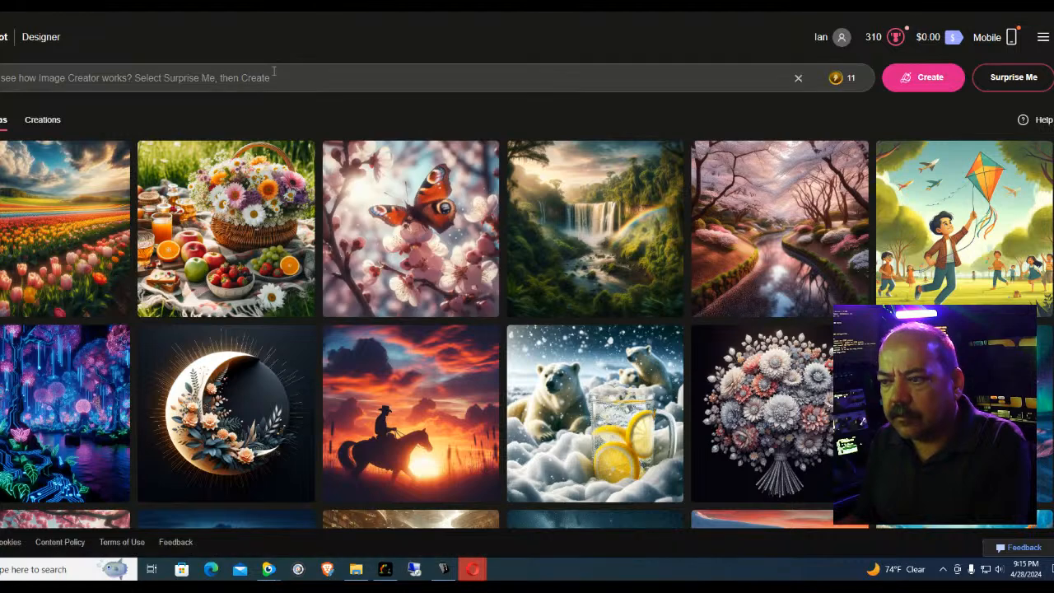
click(266, 78)
text(naughty elf)
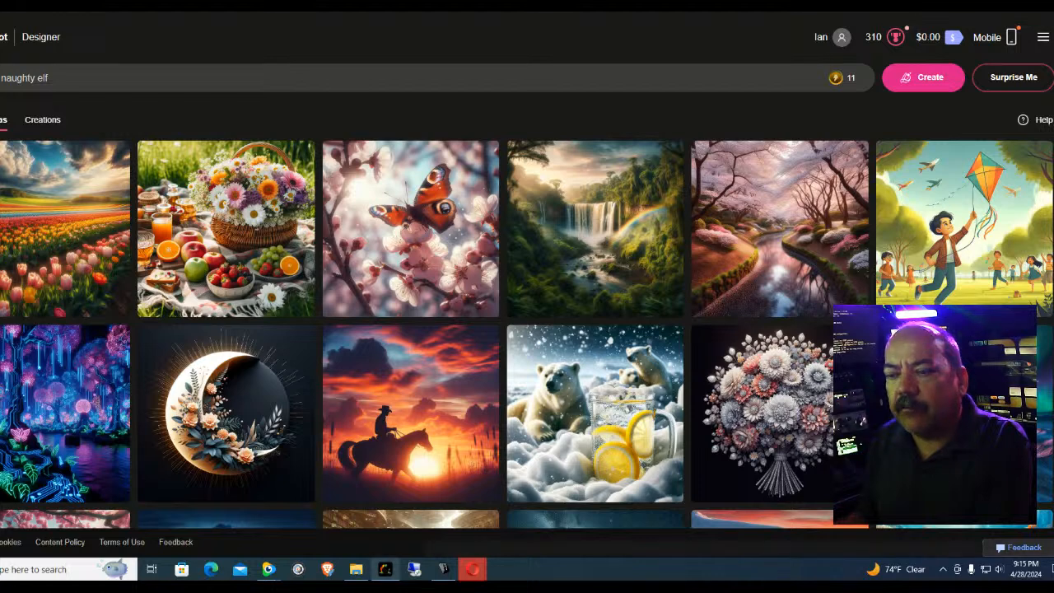
click(142, 76)
text(nature background)
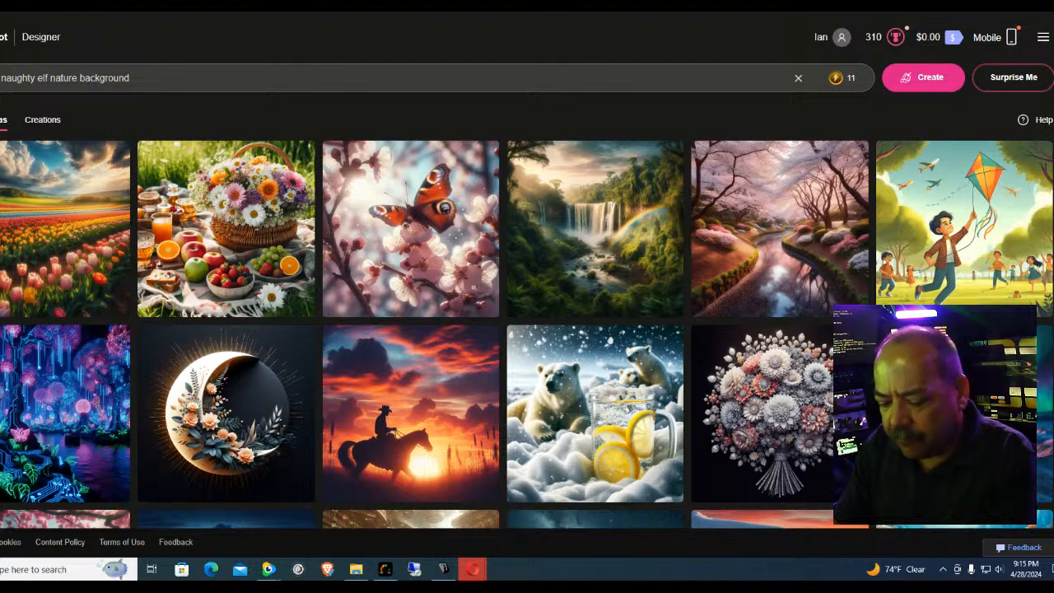
Expand the image prompt to "a round logo of a sweet naughty elf with a nature background"
text(sweet )
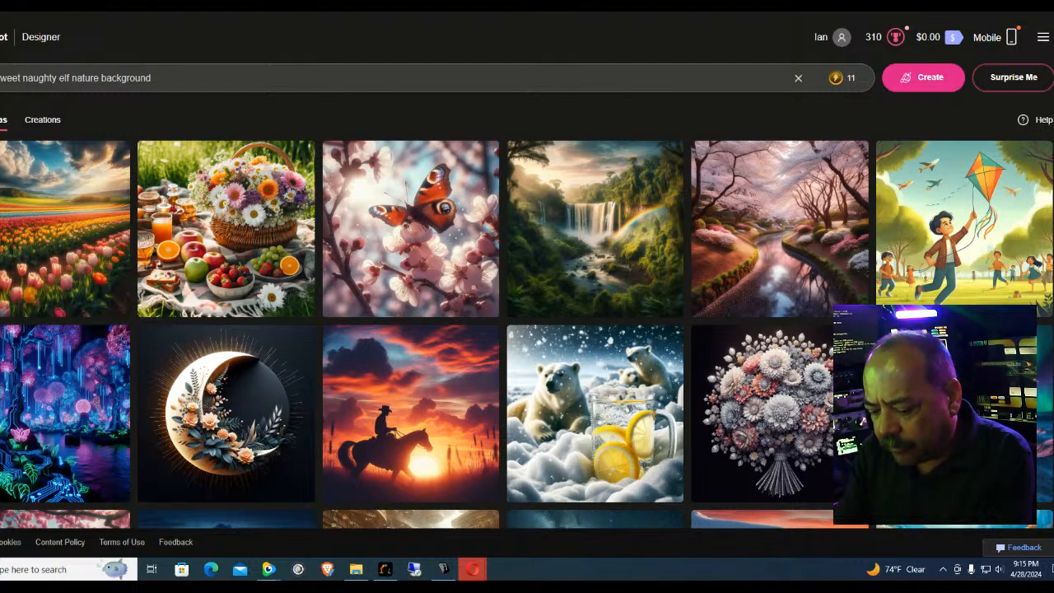
text(a logo )
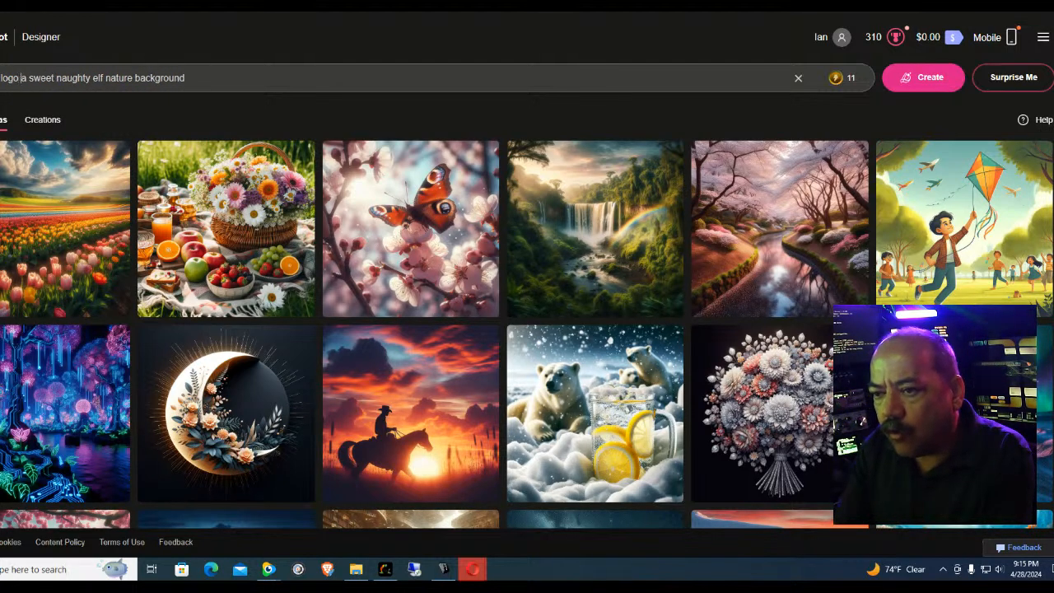
text(of a)
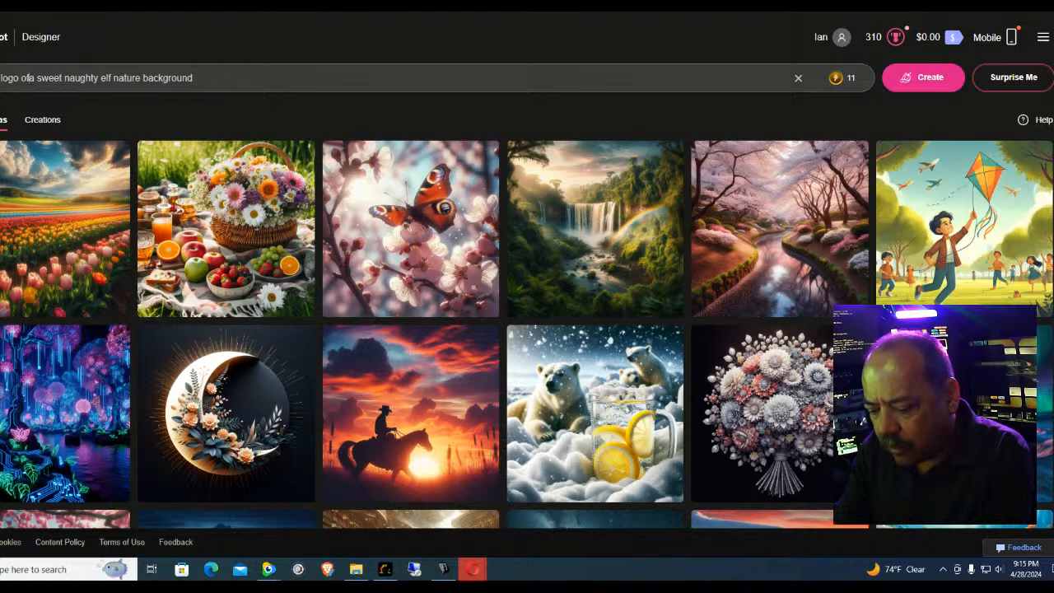
key(BackSpace)
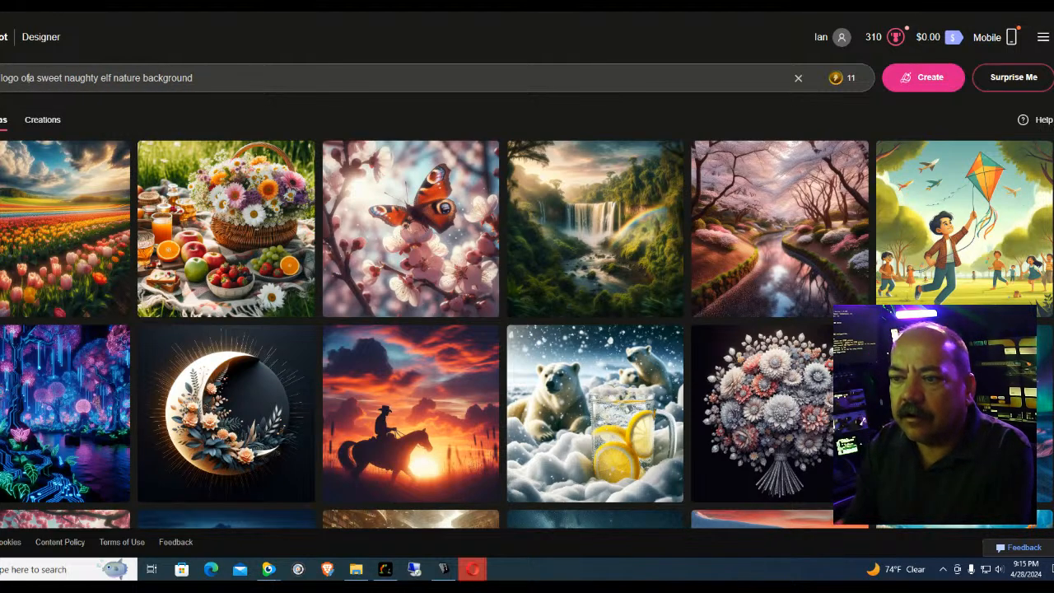
click(117, 77)
text(with )
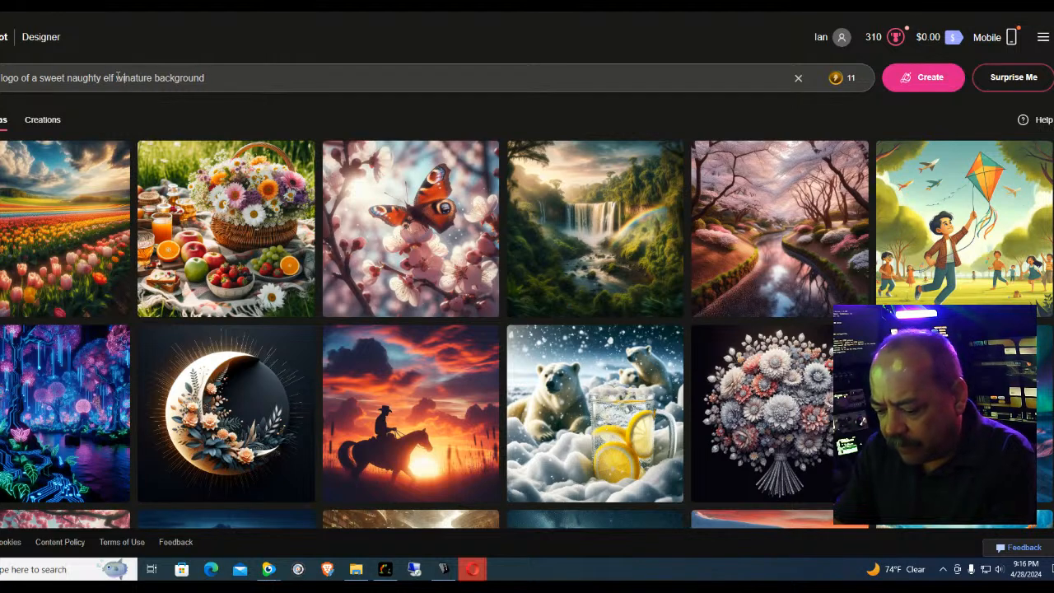
text(a)
Add the sentence "Place the words "Peggy's Elf" Exactly as spelled." to the end of the prompt and generate the images
click(224, 77)
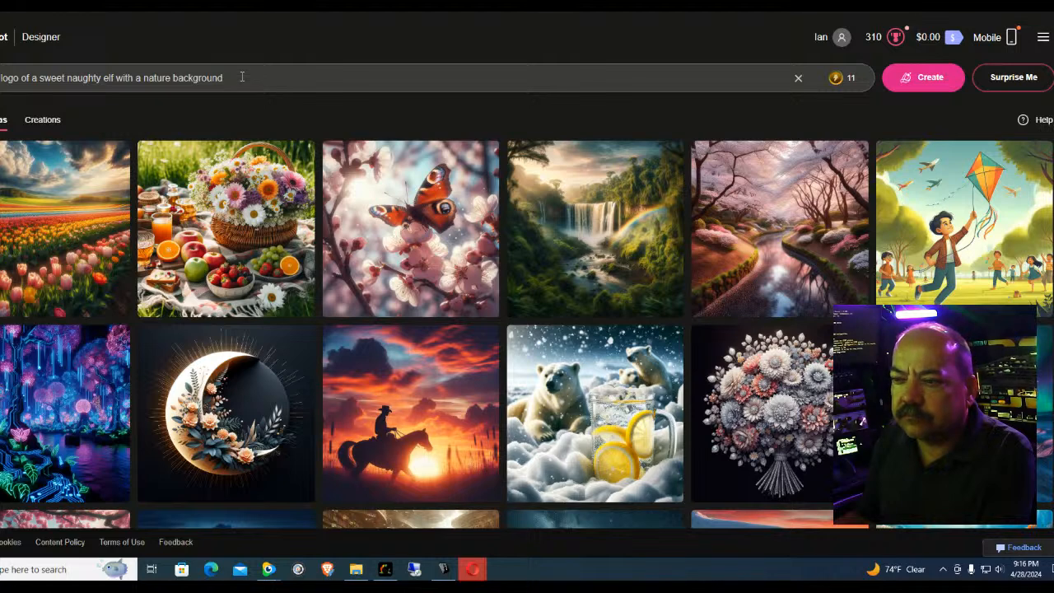
key(BackSpace)
text(Place the )
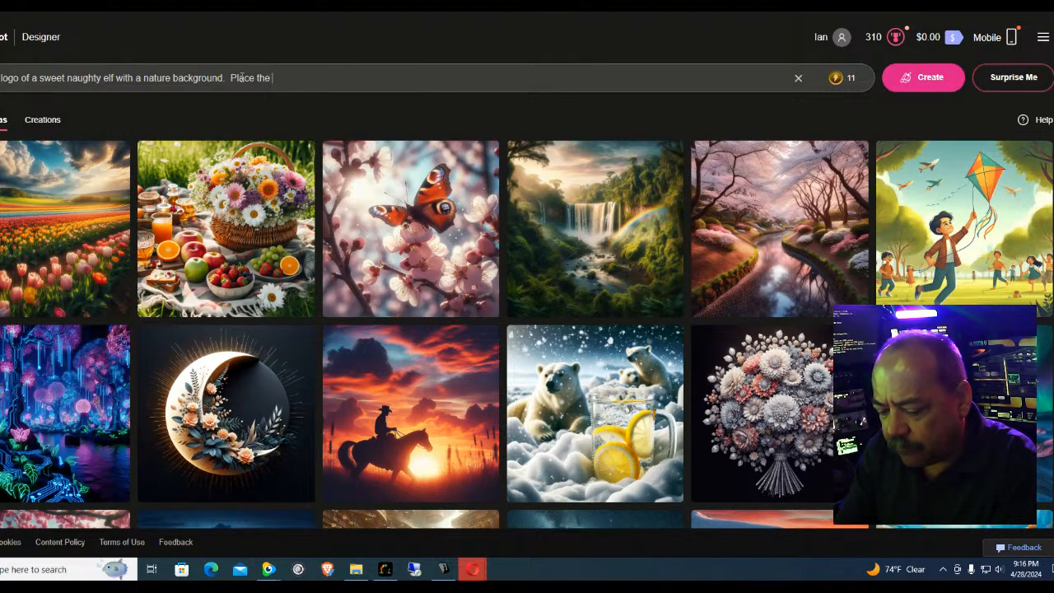
text(words )
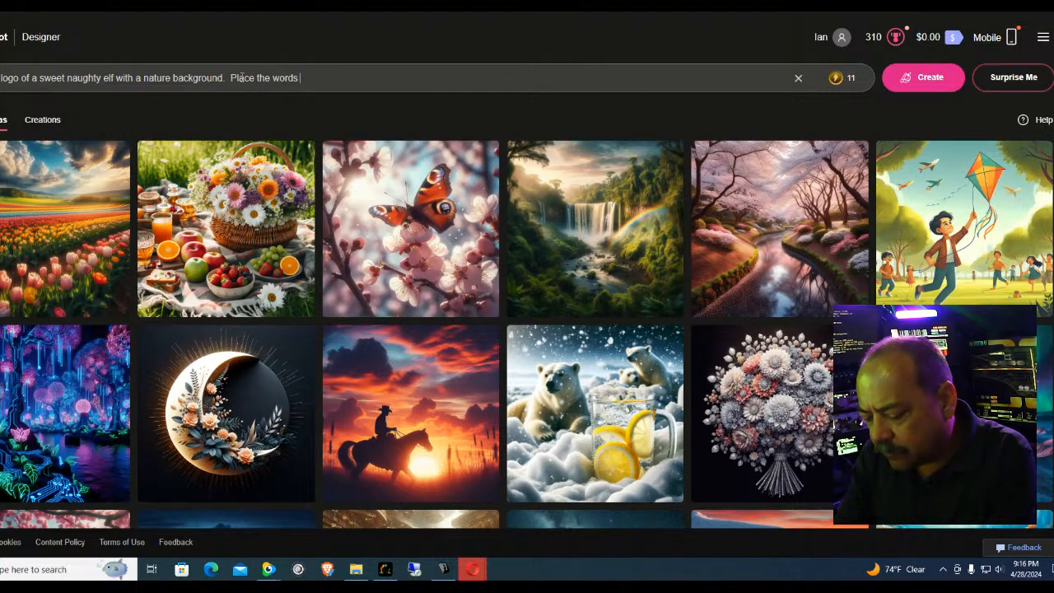
text("Peggy's Elf)
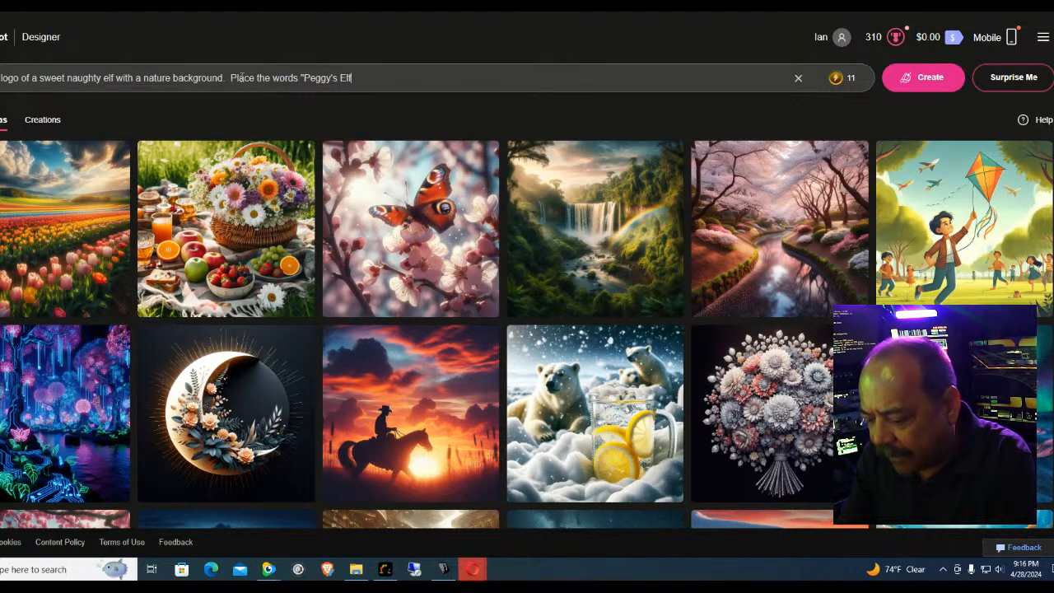
text(" Exactly)
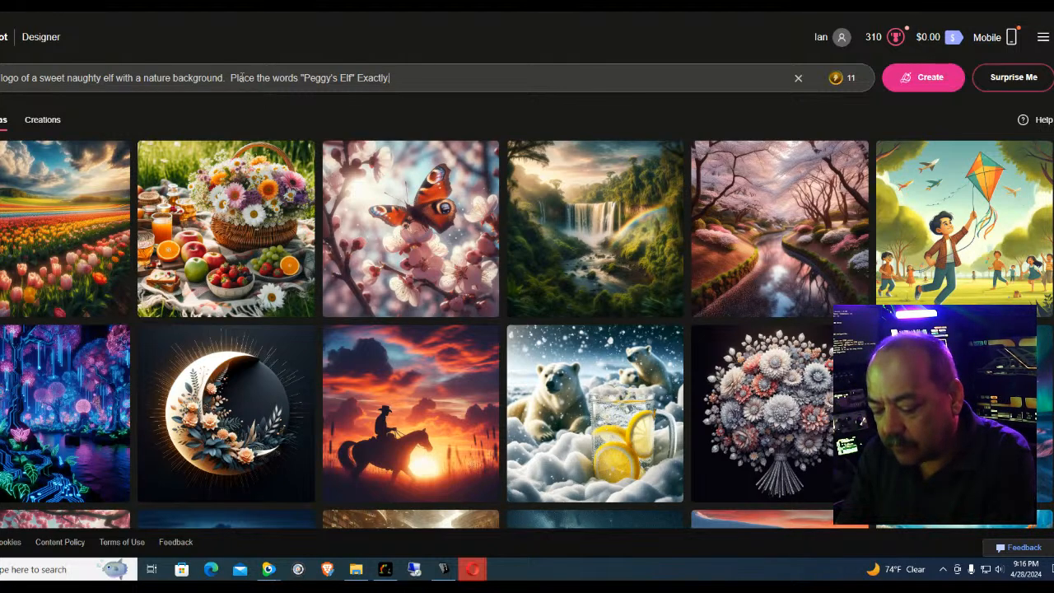
text( as spelled)
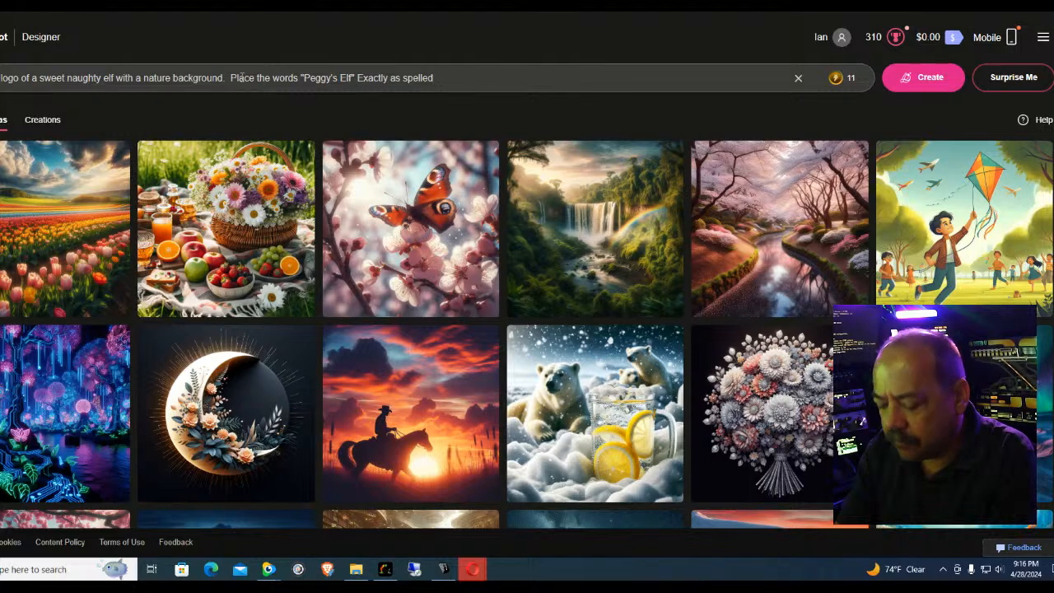
text(.)
key(Return)
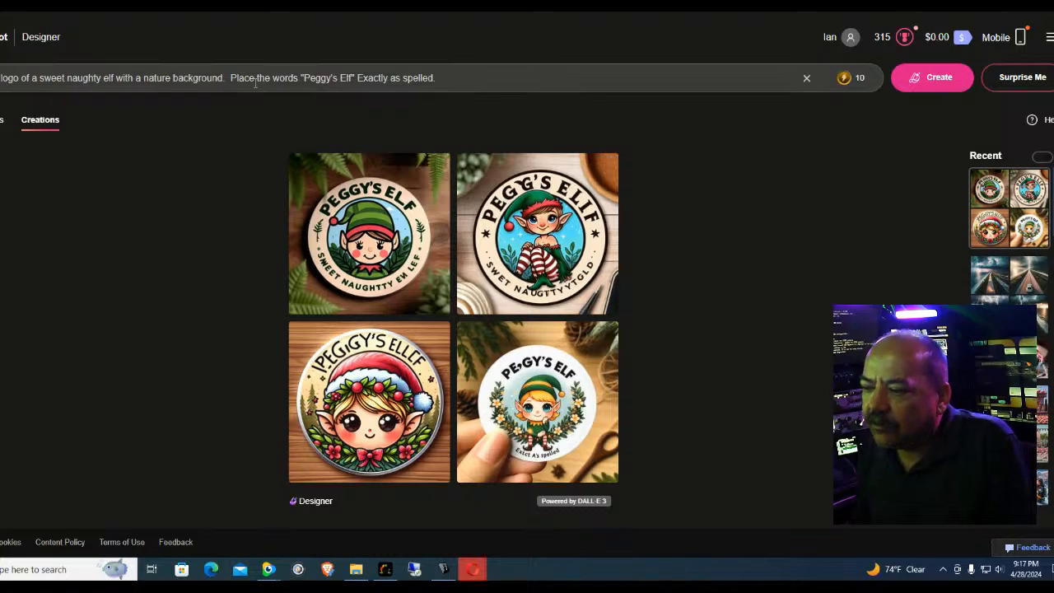
Examine the four generated elf logos one by one at full size and return to the image creator's start page
click(395, 252)
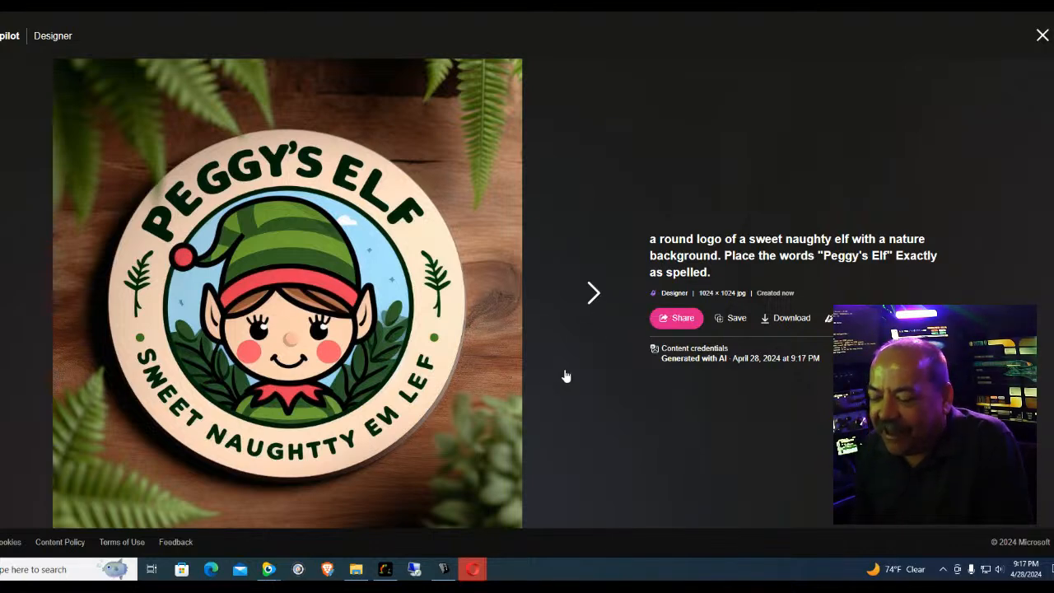
click(593, 293)
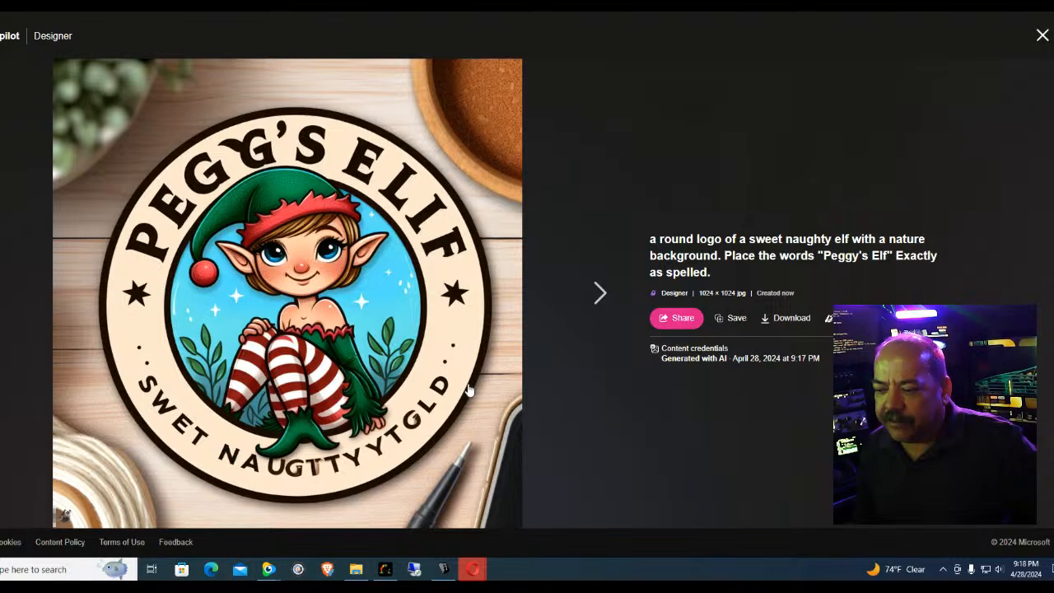
click(600, 293)
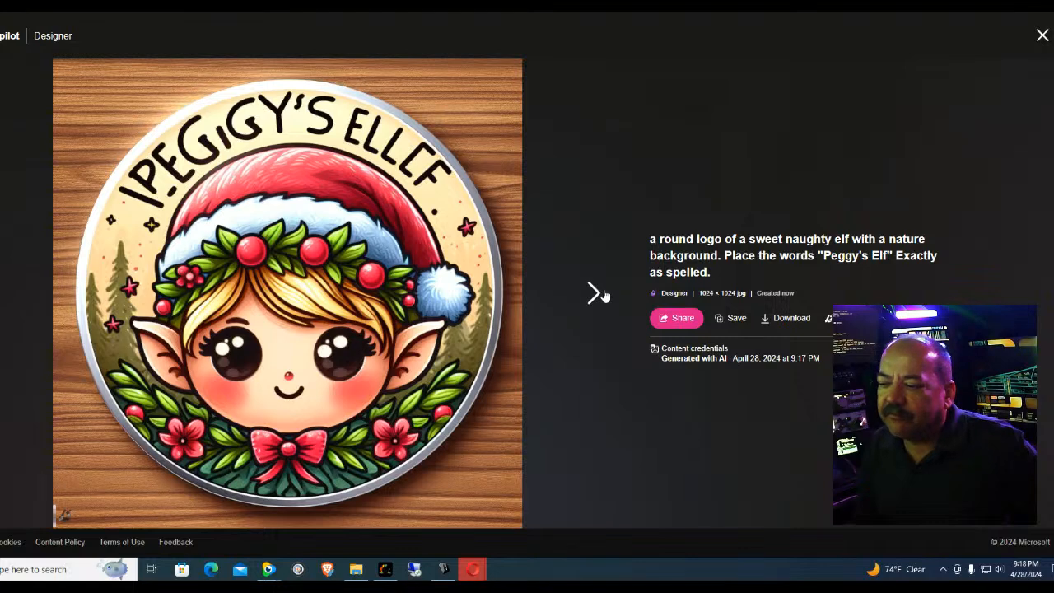
click(600, 293)
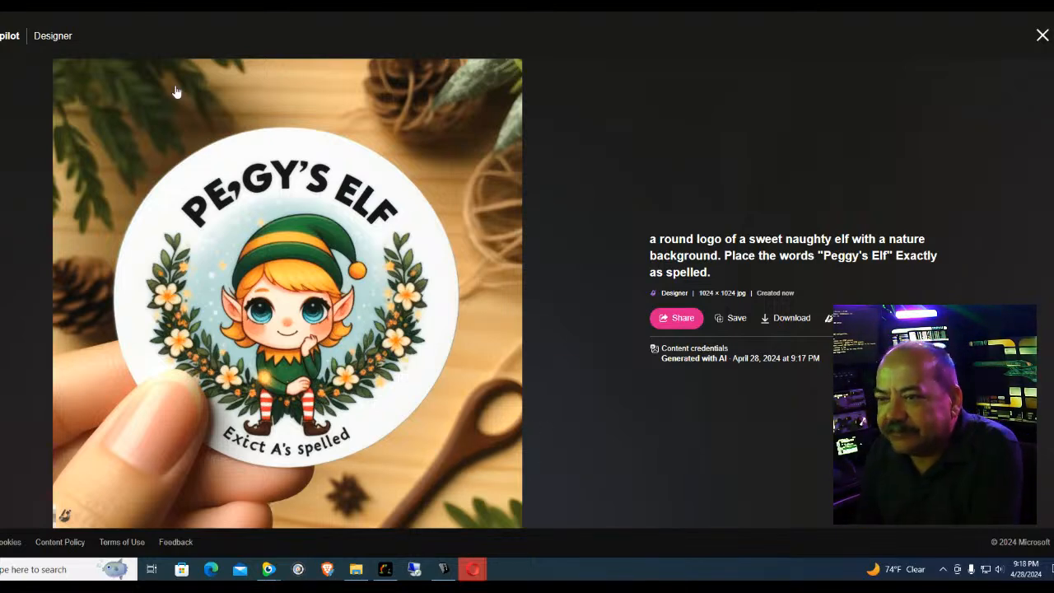
click(58, 41)
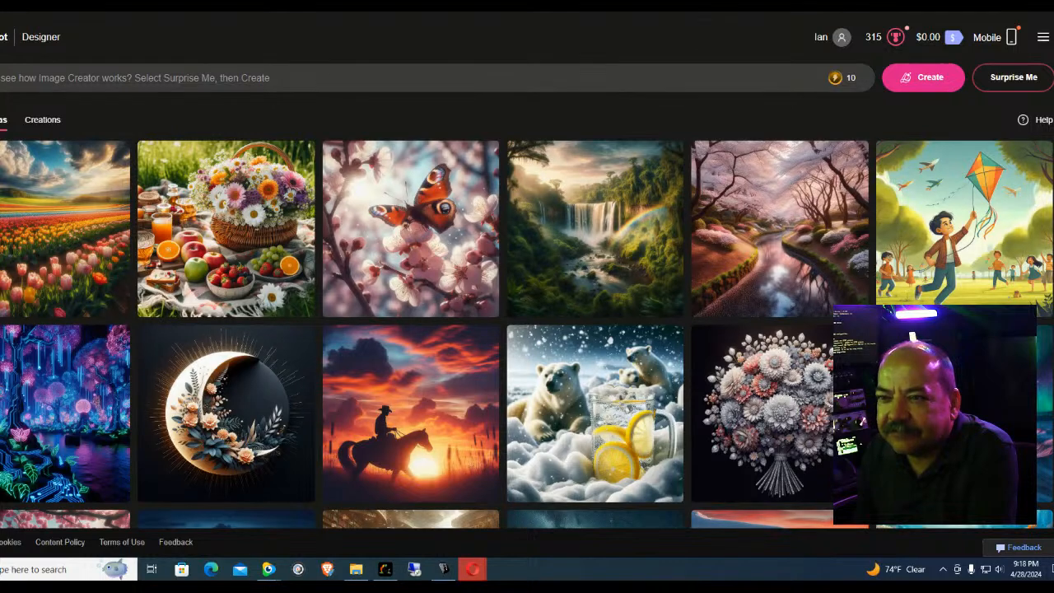
Open the hand-held sticker logo in the Designer editor and try Quick select on parts of the image
key(ctrl+Tab)
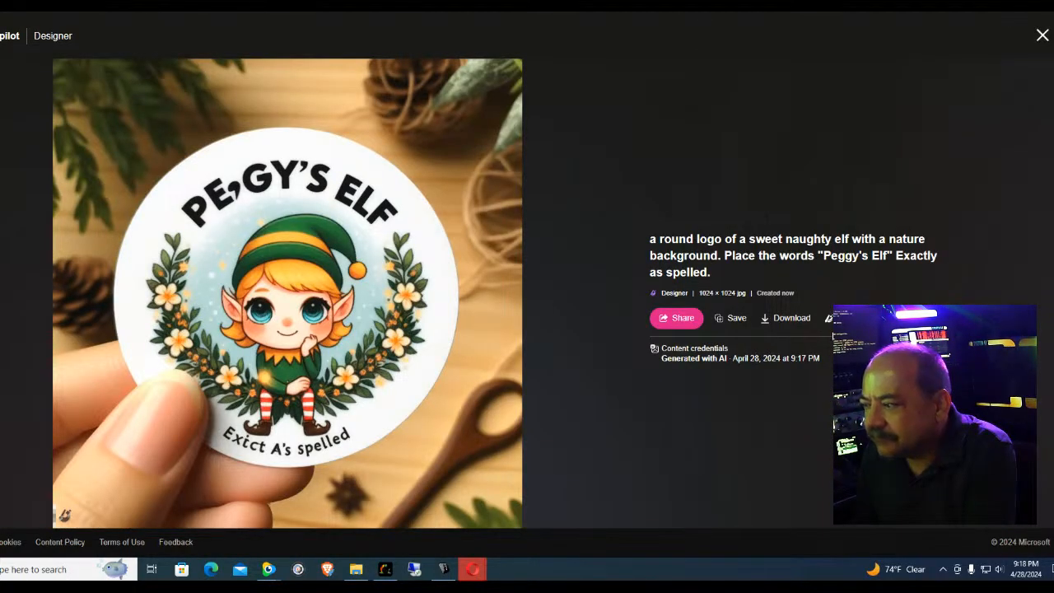
click(852, 318)
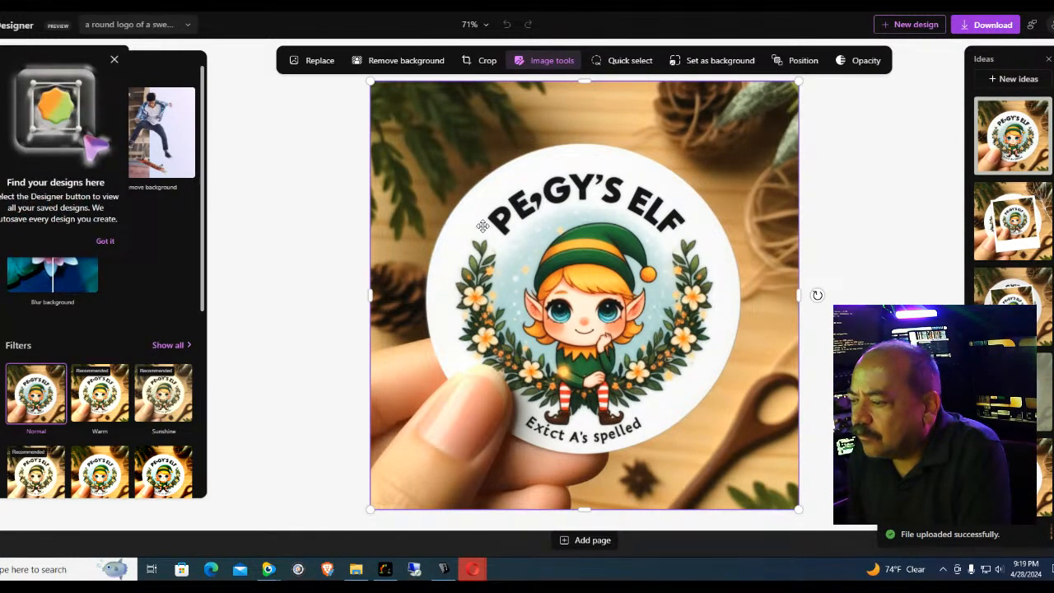
click(631, 63)
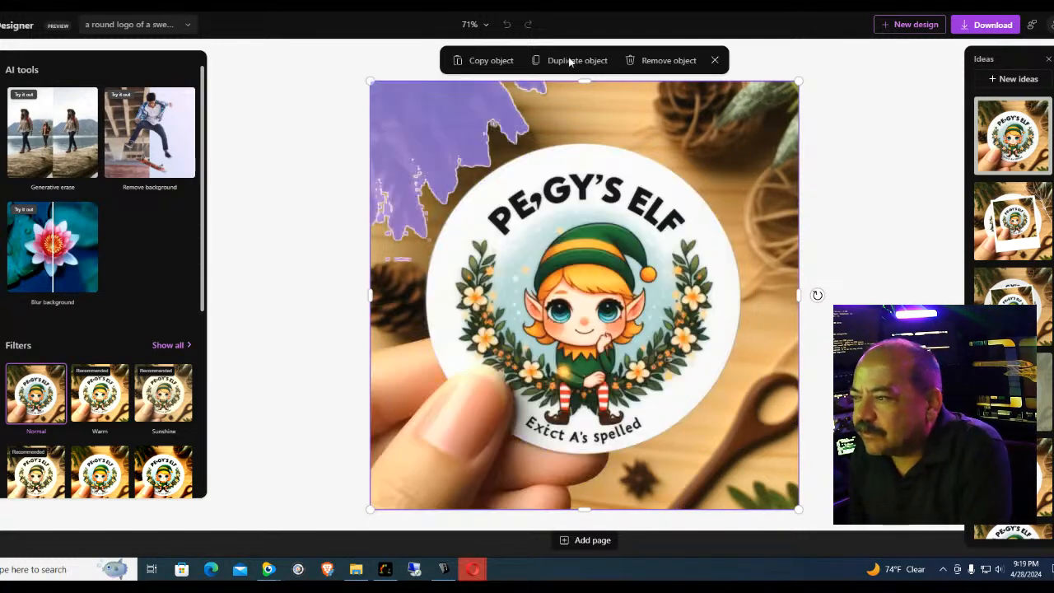
click(714, 60)
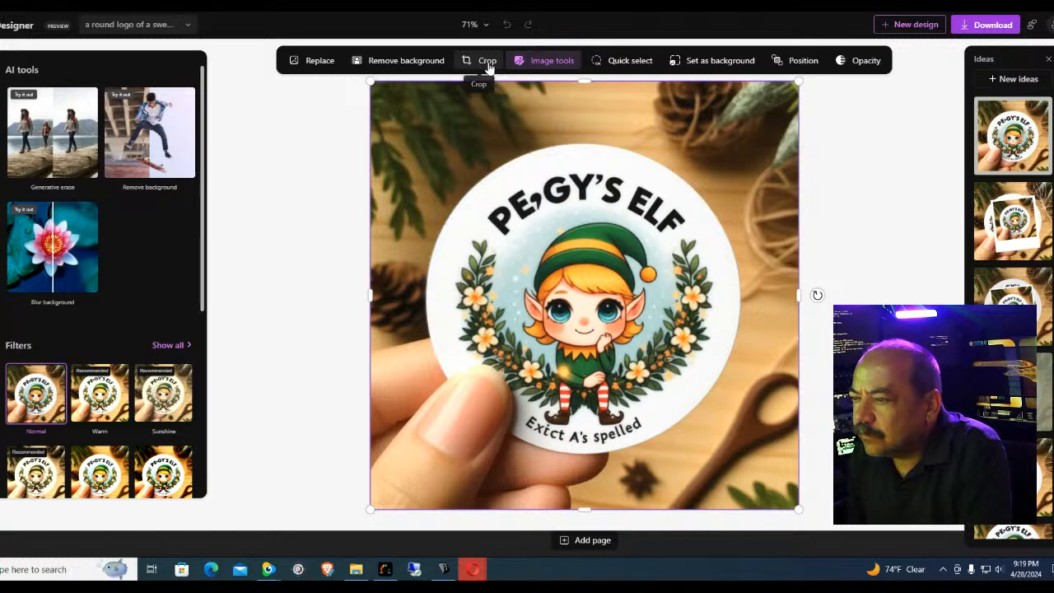
click(617, 63)
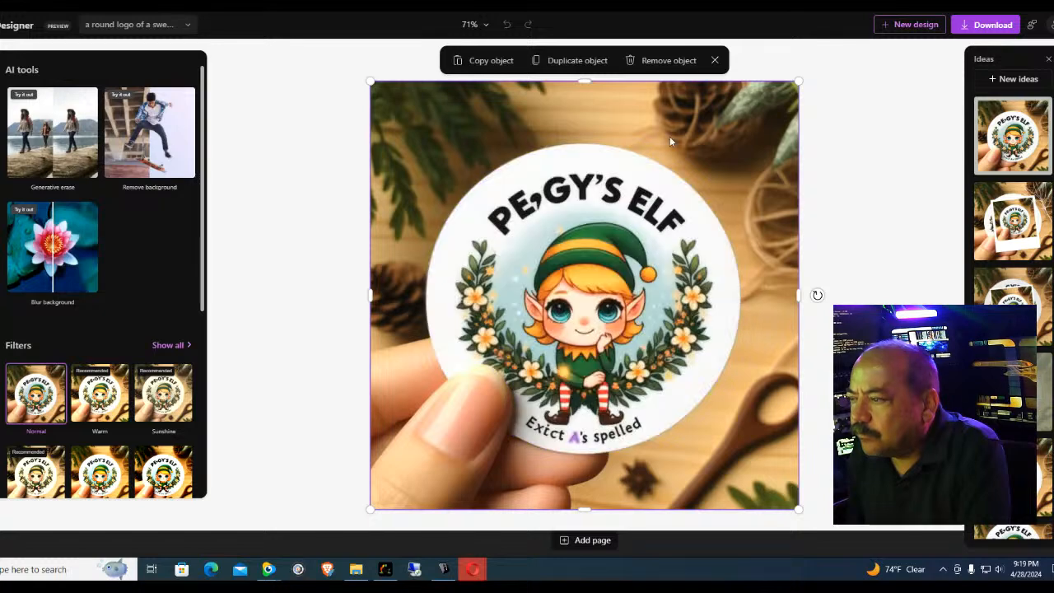
click(714, 60)
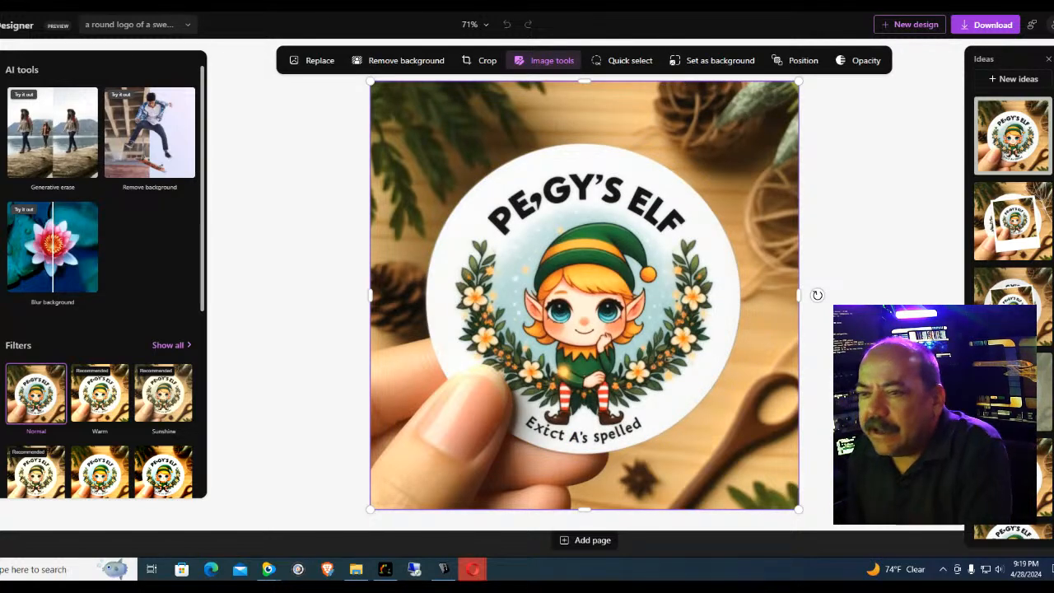
Return to the four generated elf logos and change the prompt wording to "Place the exact words" before "Peggy's Elf"
click(359, 5)
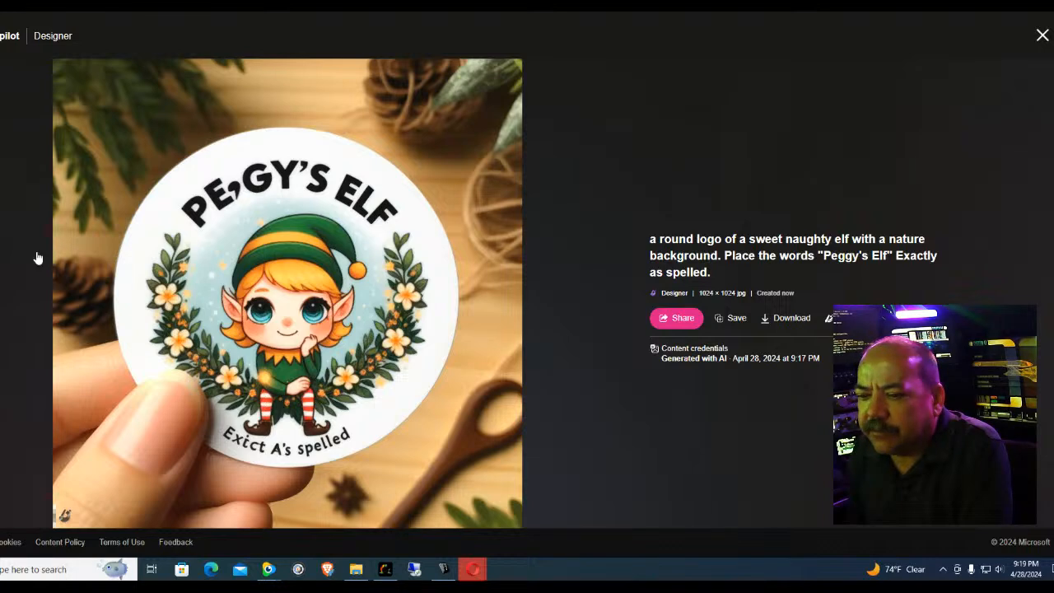
click(2, 292)
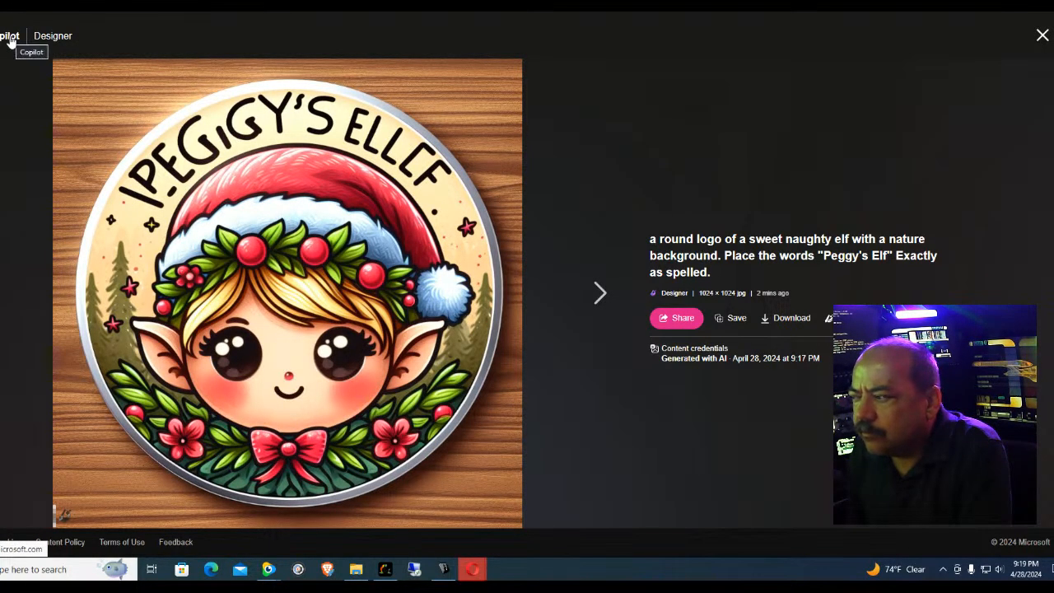
click(1042, 36)
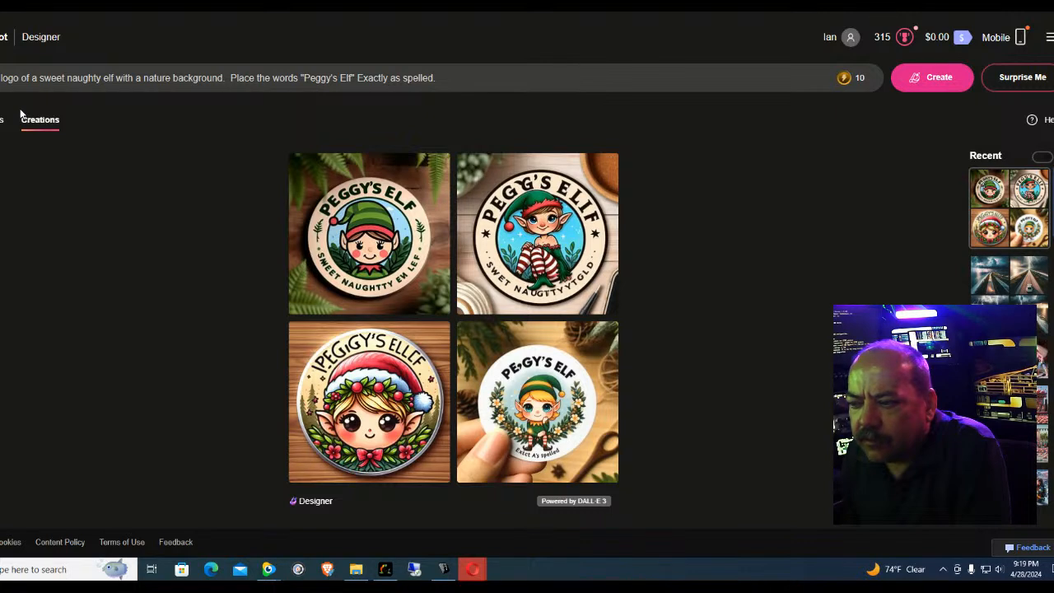
click(271, 78)
text(eggy's Elf" Exactly as spelled)
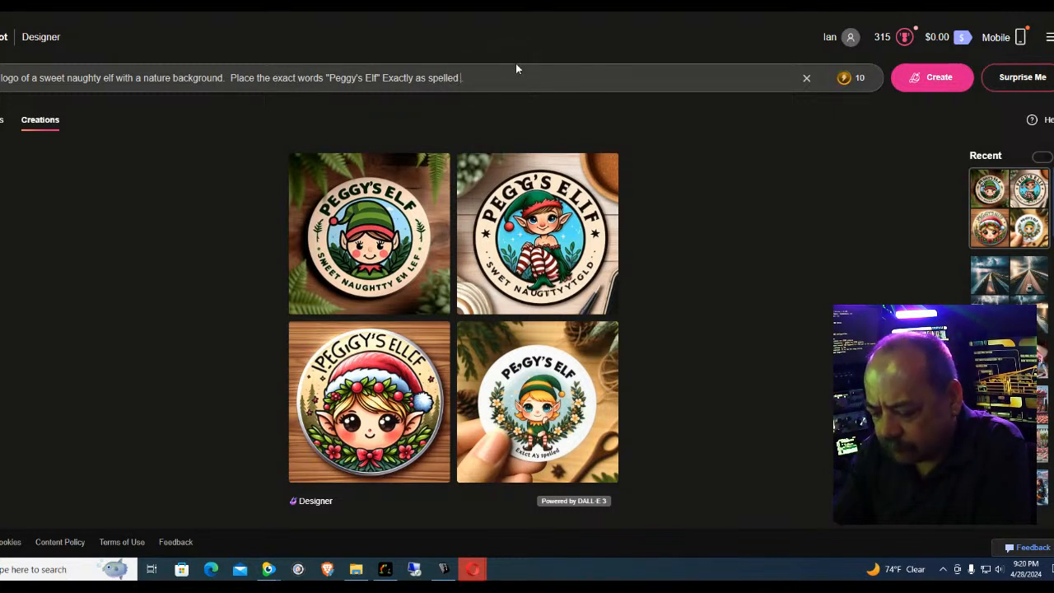
Extend the end of the prompt with "with no other letters." and correct its spelling mistakes
text( woth no othert letters.)
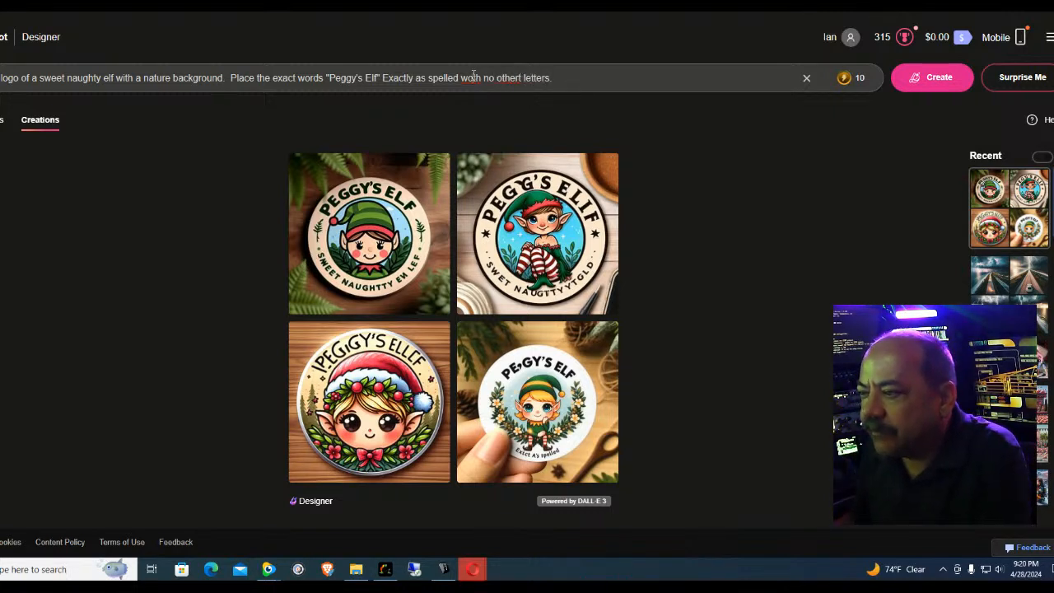
right_click(474, 76)
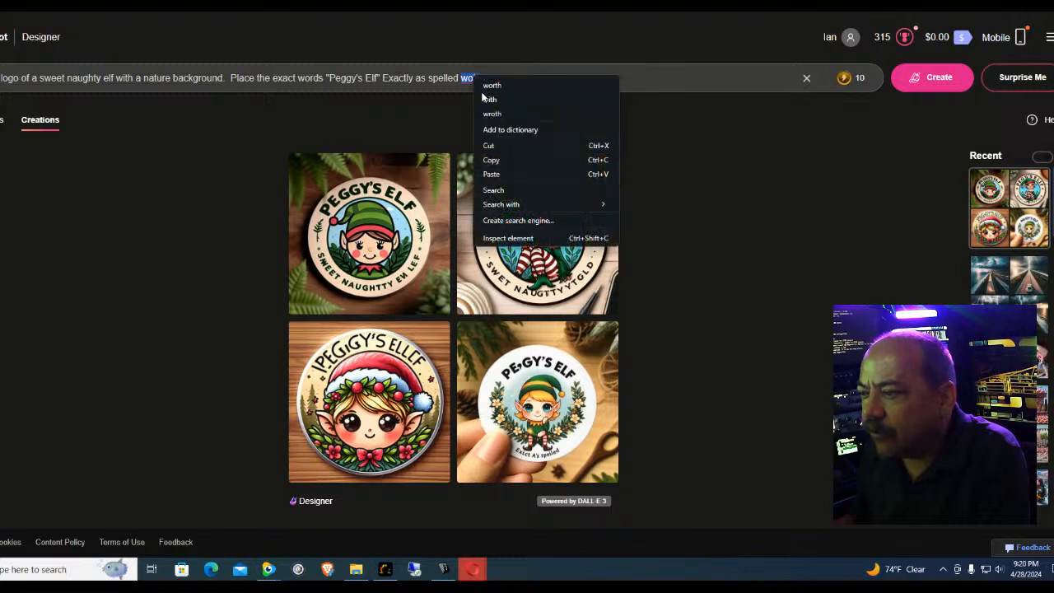
click(466, 79)
click(471, 77)
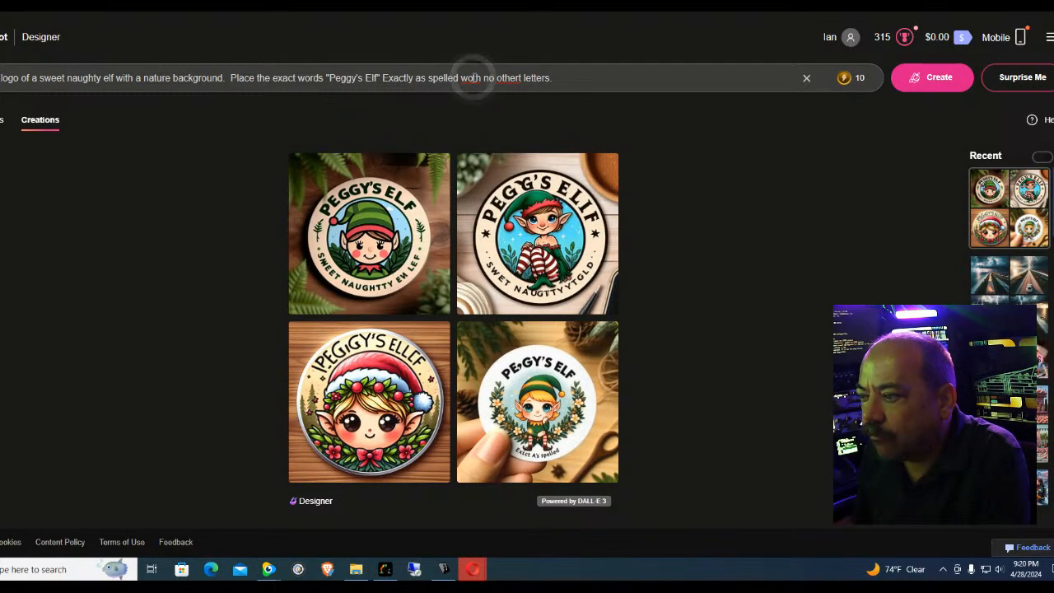
key(BackSpace)
text(it)
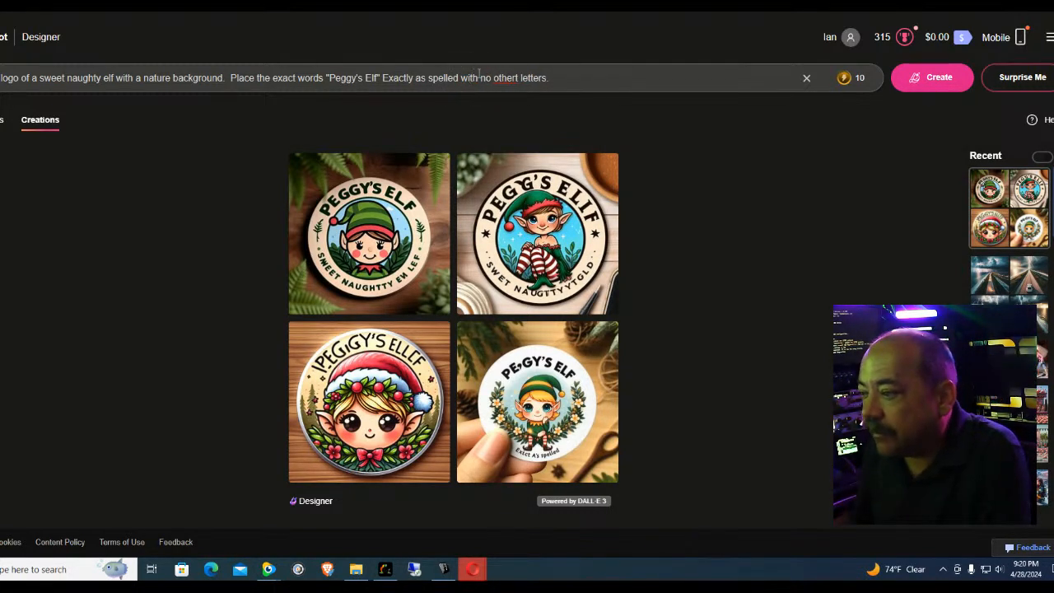
click(516, 80)
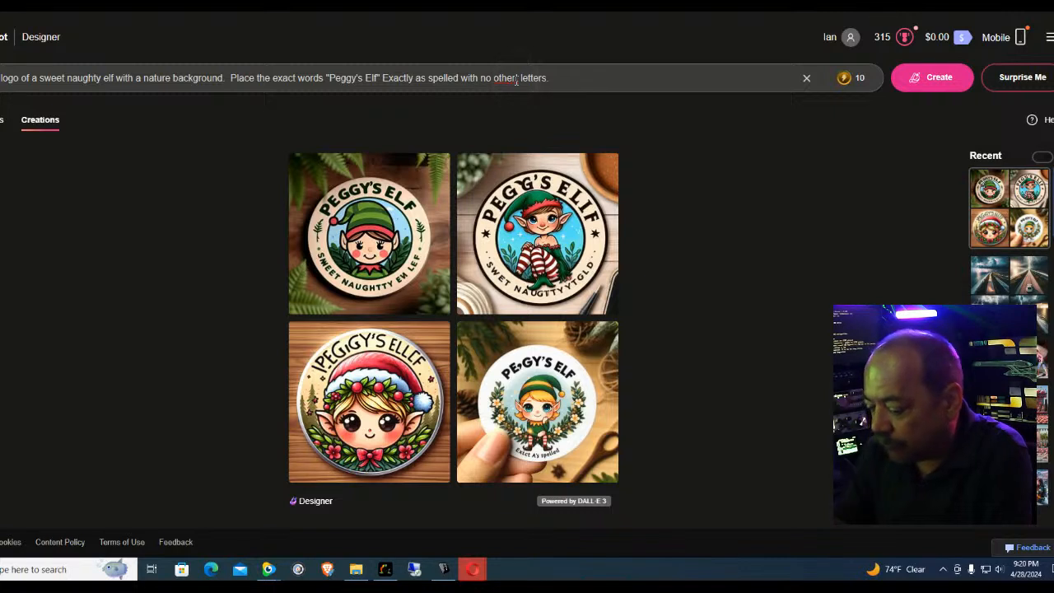
key(BackSpace)
click(570, 86)
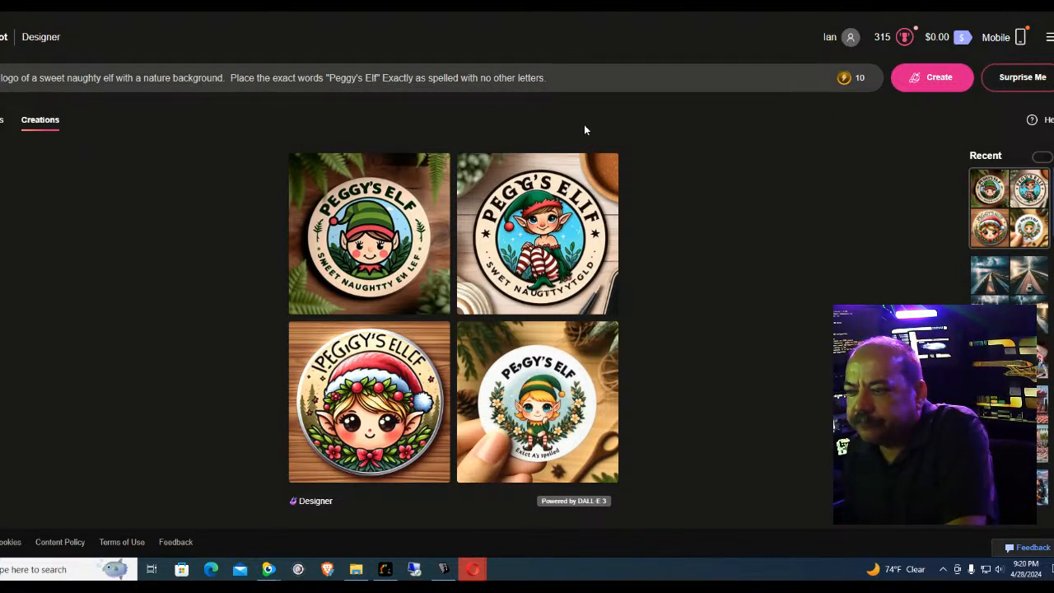
Add "on the logo" to the end of the prompt and generate a new set of images
click(541, 79)
text(on the logo.)
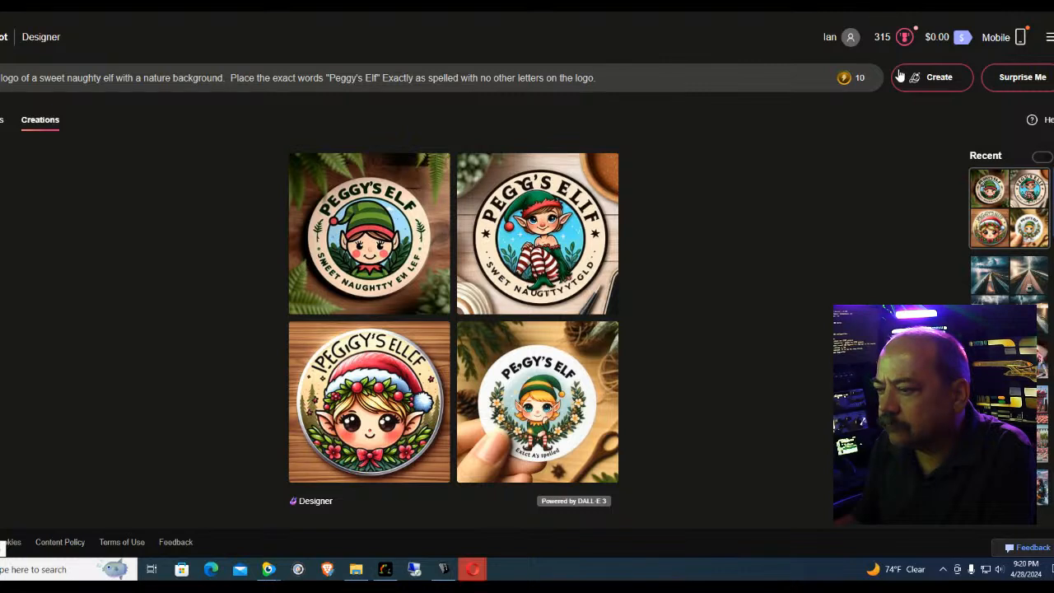
click(938, 76)
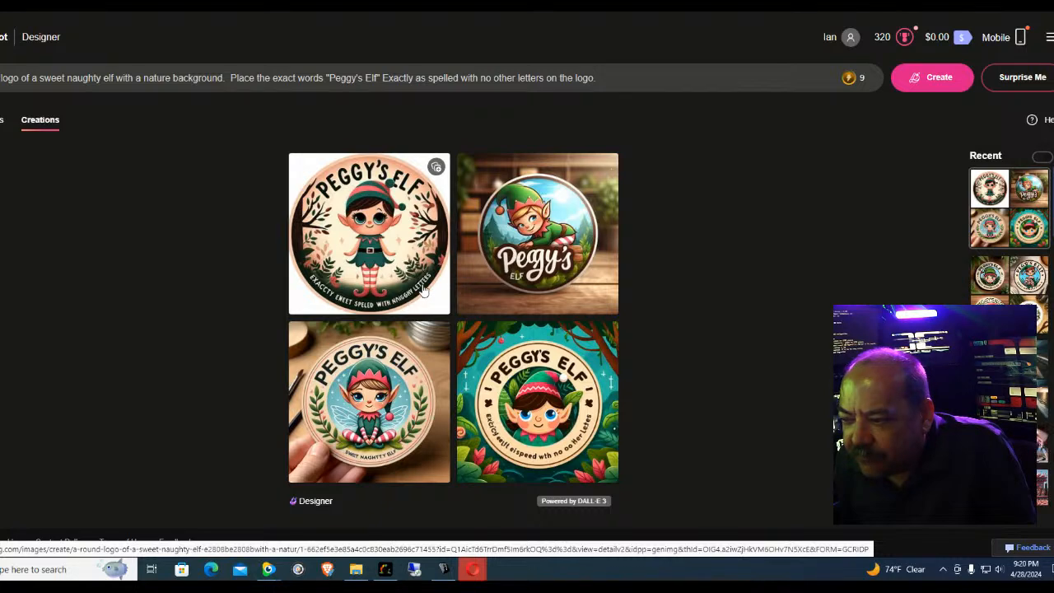
View the first three new logos at full size and save the one of the winged elf sitting cross-legged
click(411, 246)
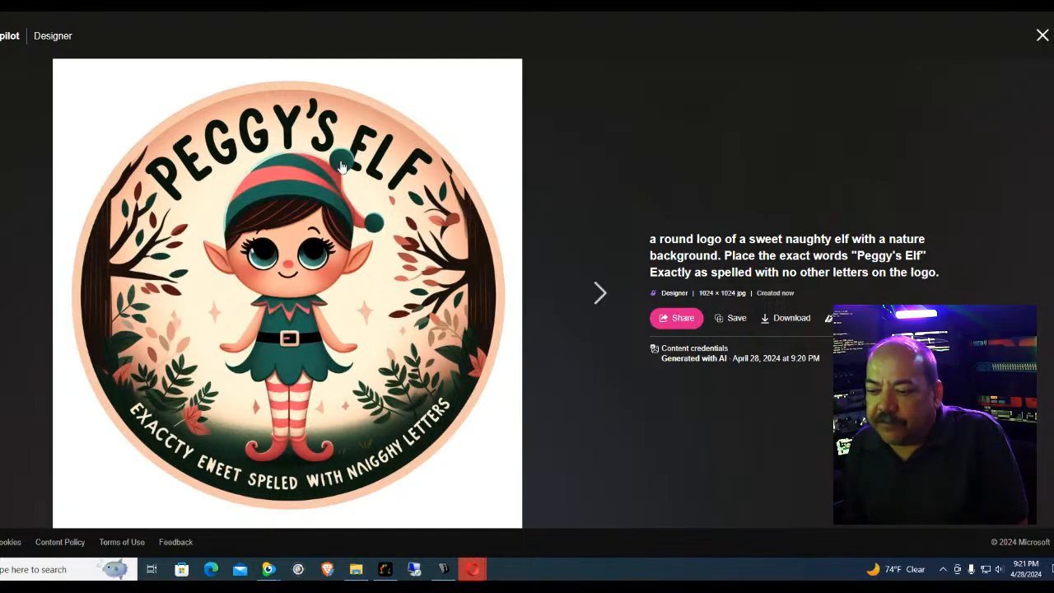
click(597, 295)
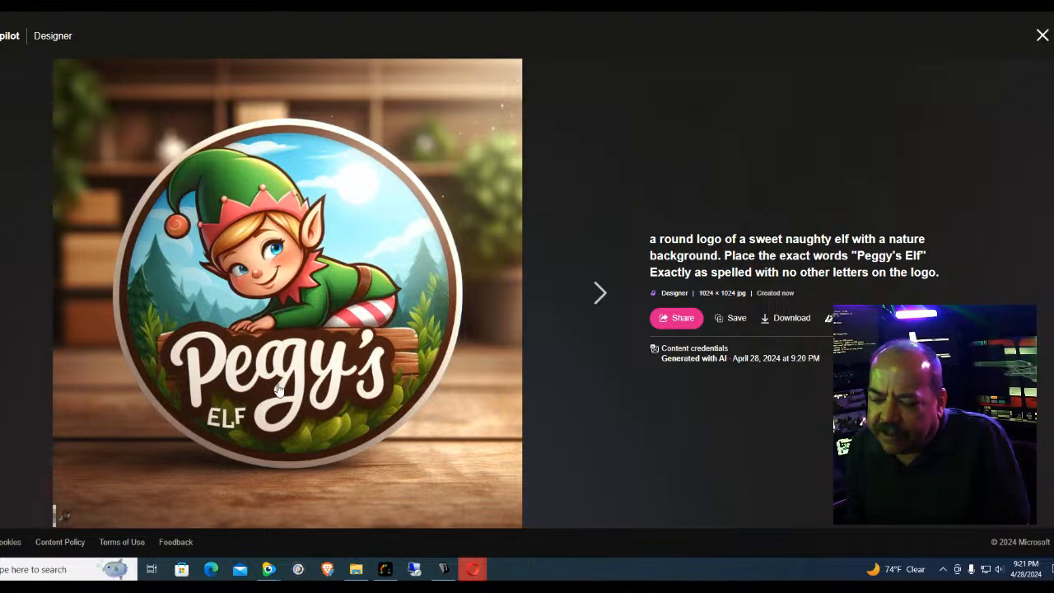
click(594, 298)
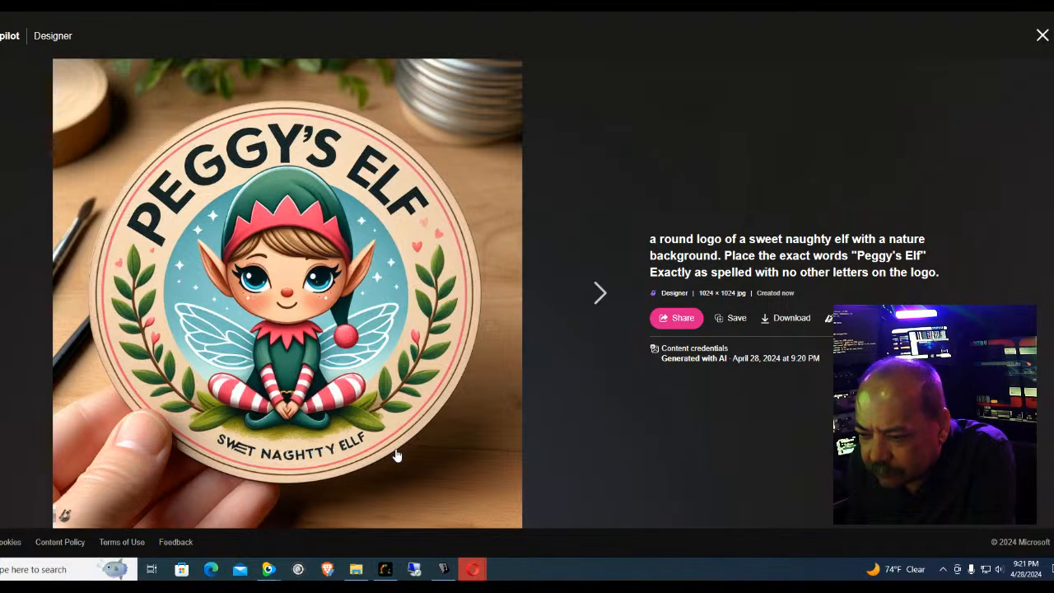
right_click(356, 296)
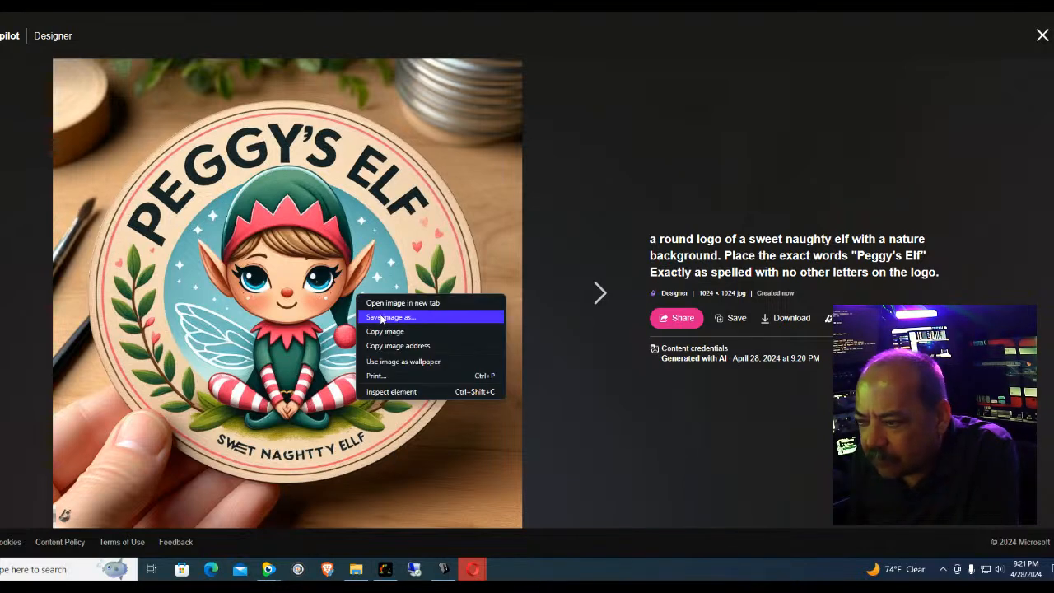
click(381, 317)
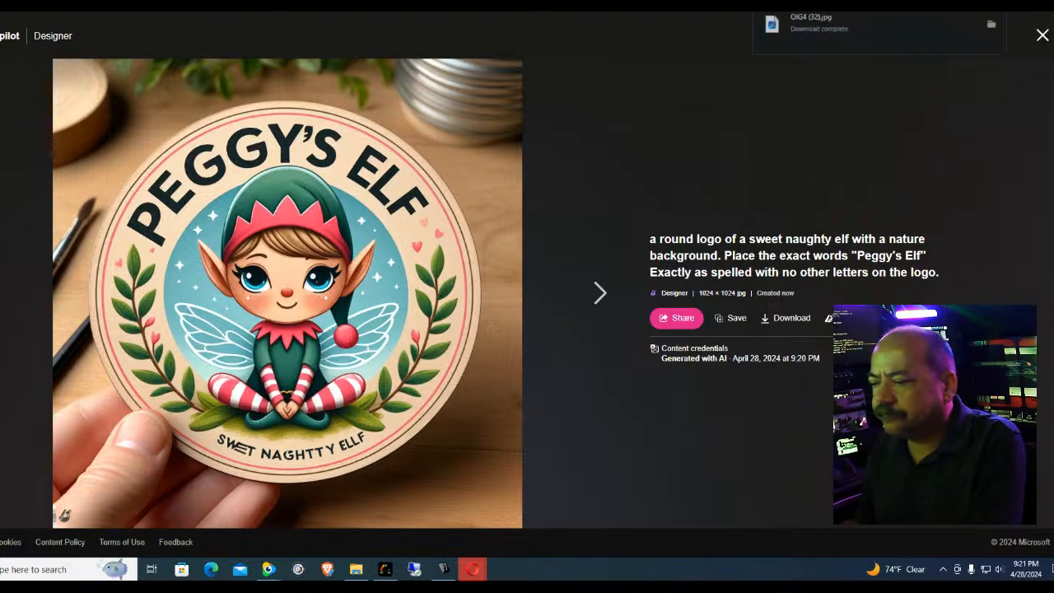
Compare the fourth logo with the winged elf logo at full size and return to the results
click(602, 295)
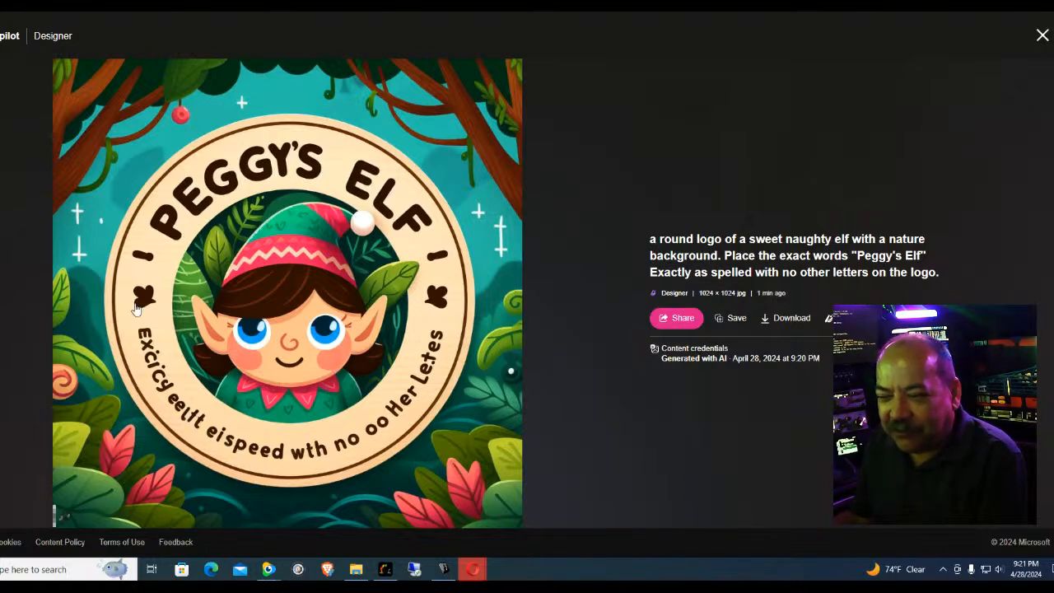
click(1, 294)
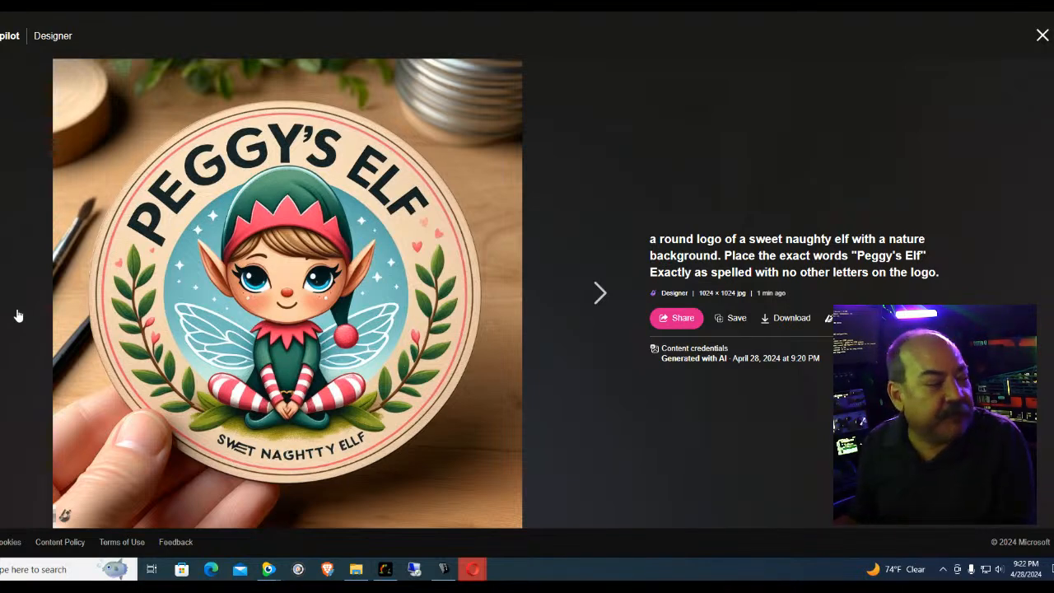
click(1042, 37)
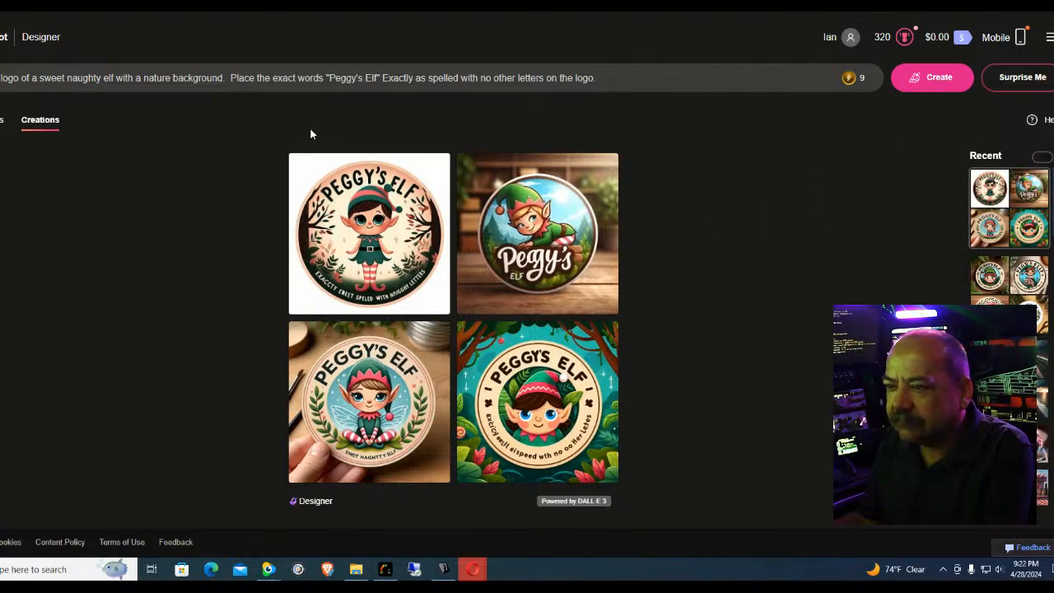
Replace the quoted words in the prompt with "PEGGY'S ELF" in capitals and generate the images again
drag(327, 77, 378, 76)
text(PEGGY)
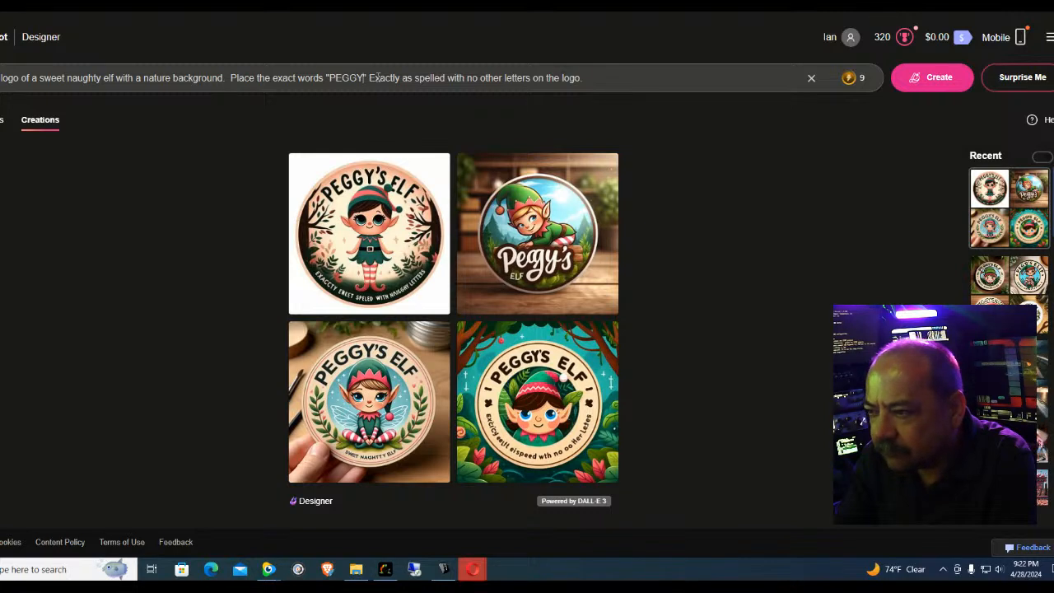
text('s)
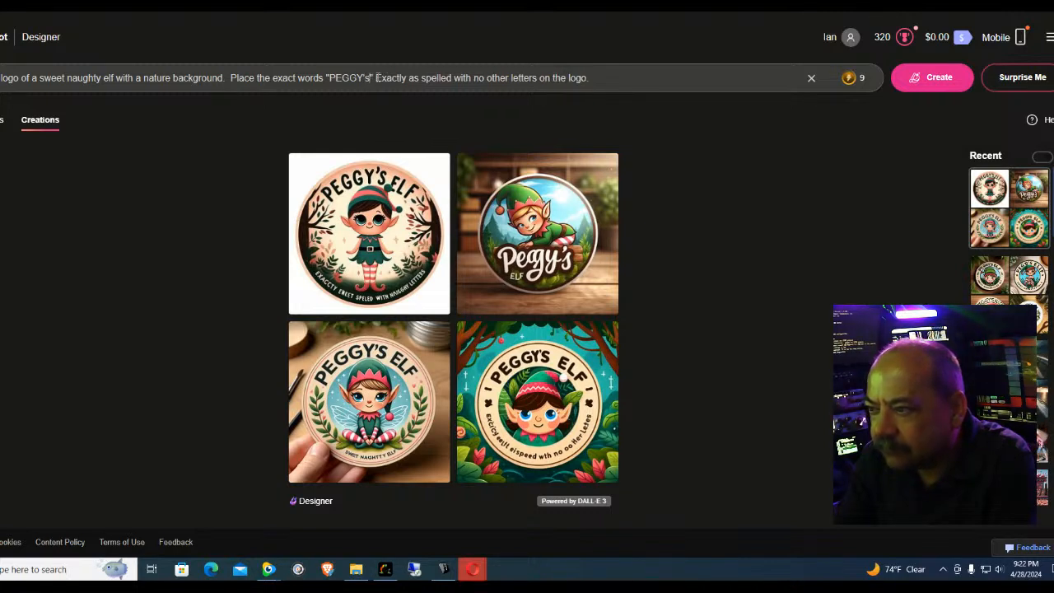
key(BackSpace)
text(S ELF)
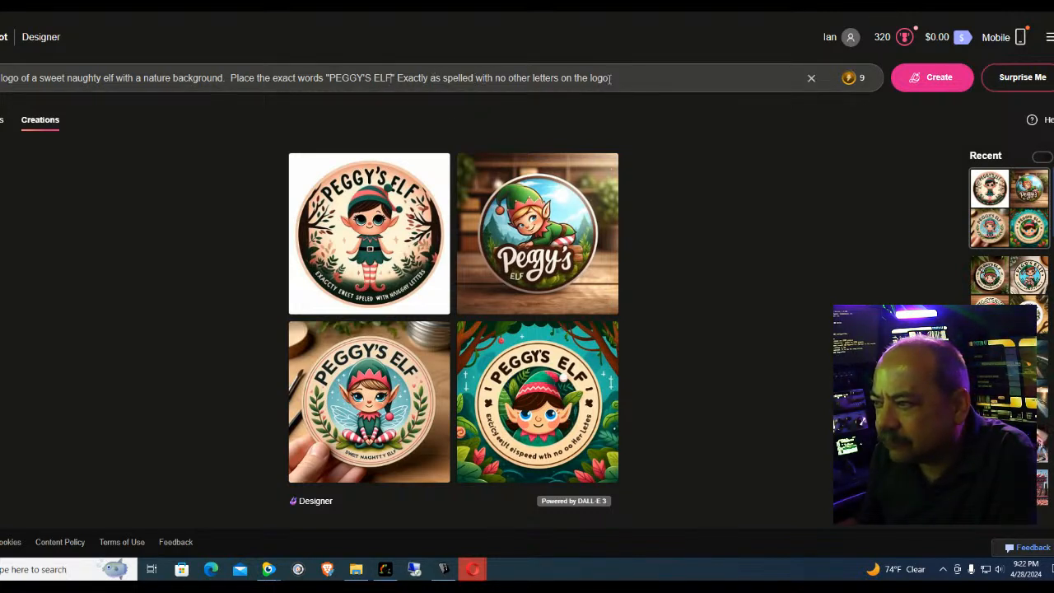
click(920, 83)
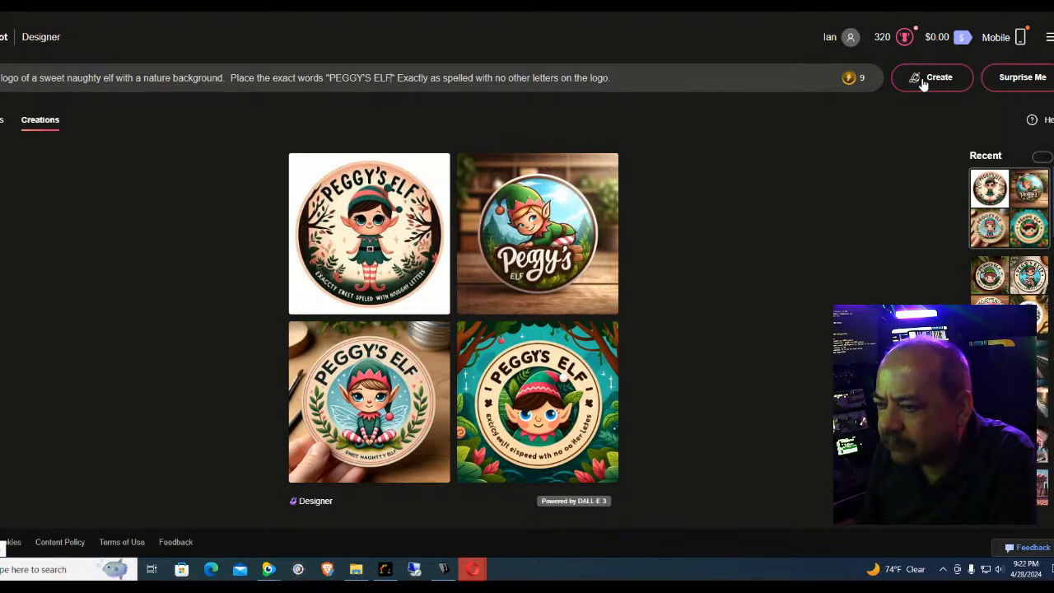
click(922, 82)
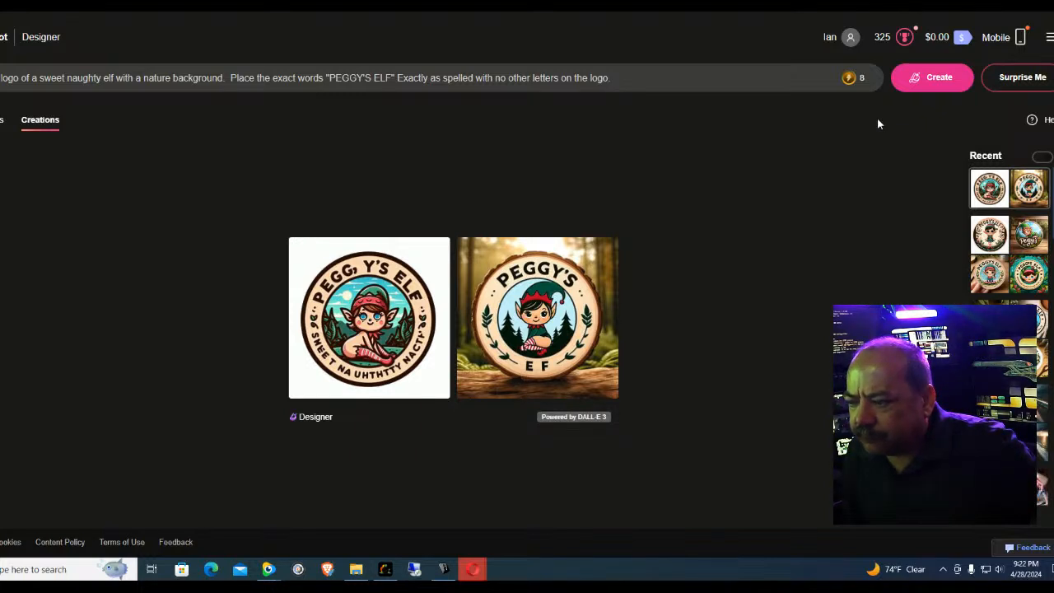
Save the full-size wood-slice elf logo as an image file and view the other new logo
click(562, 333)
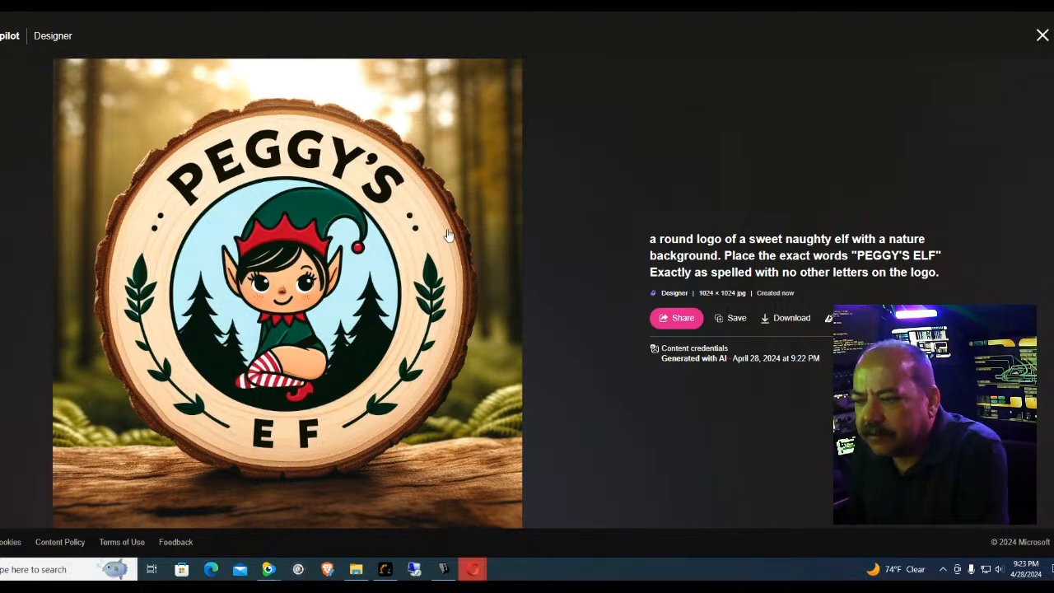
right_click(386, 255)
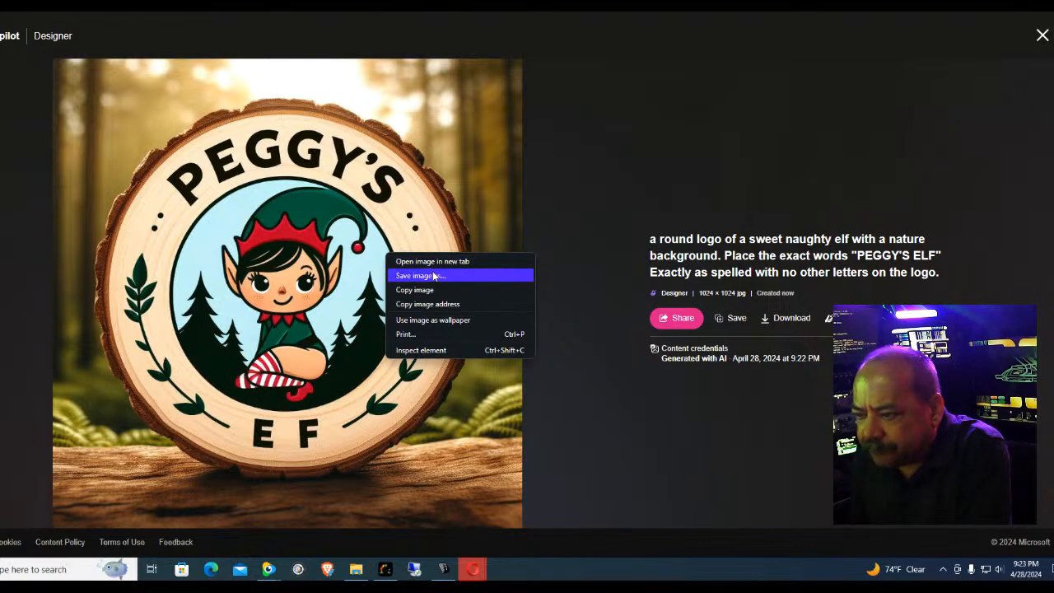
click(435, 275)
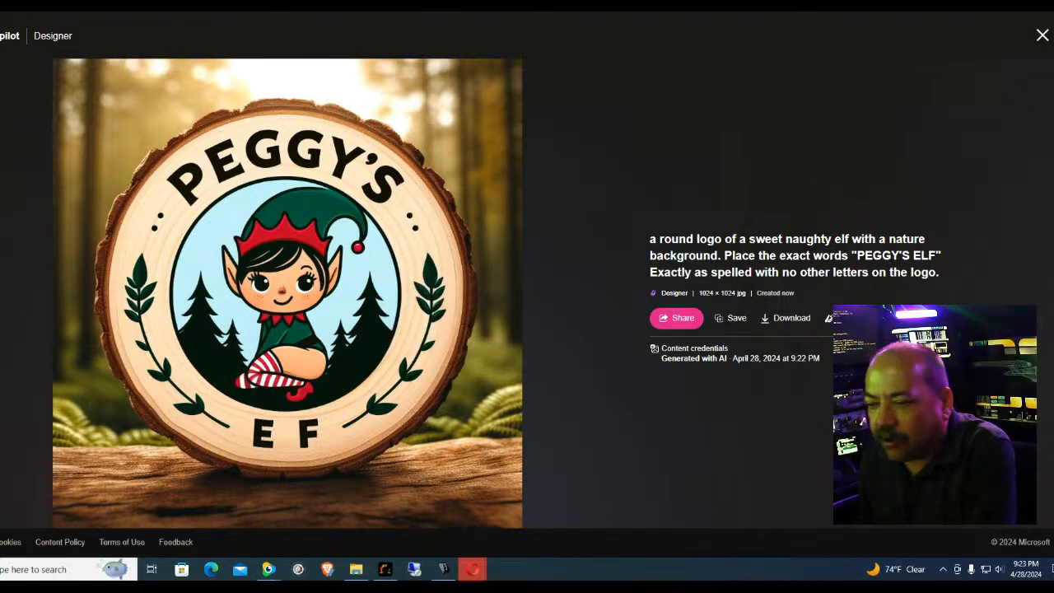
key(Left)
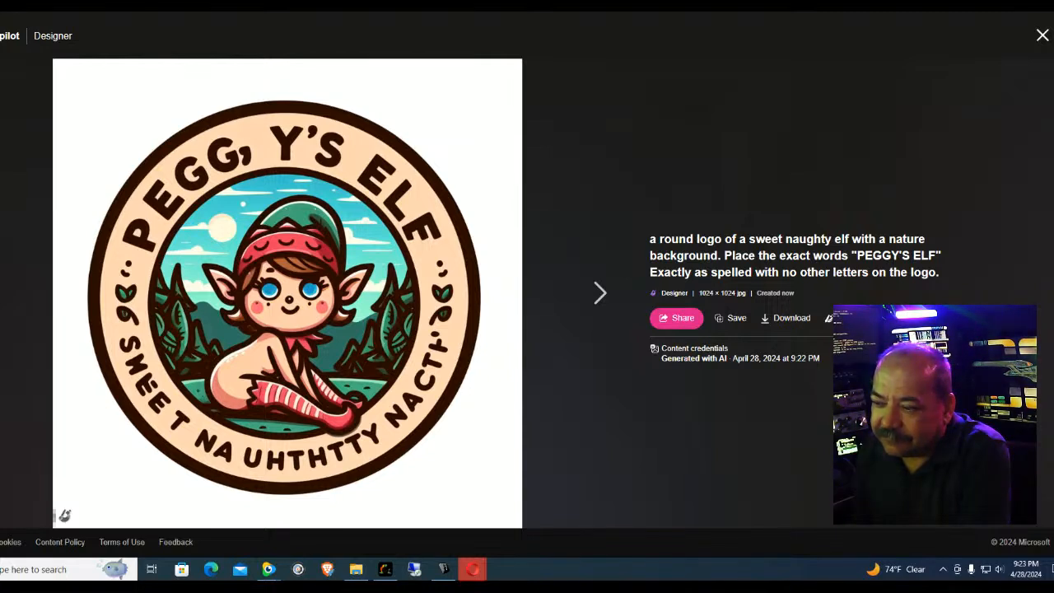
Save the logo of the sitting elf with striped socks as an image file, then open the wood-slice logo from the results
right_click(301, 285)
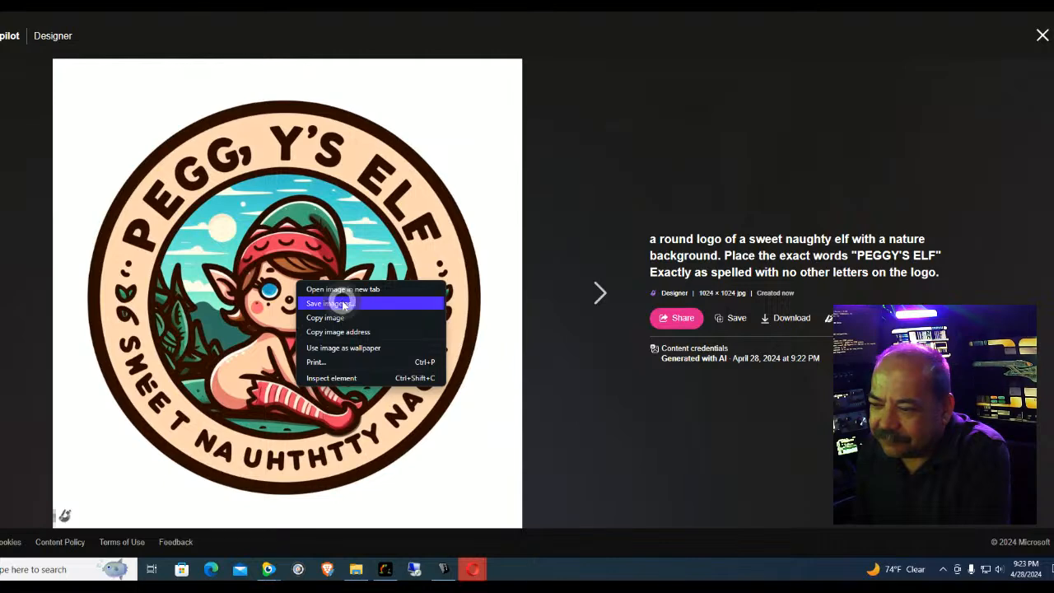
click(342, 303)
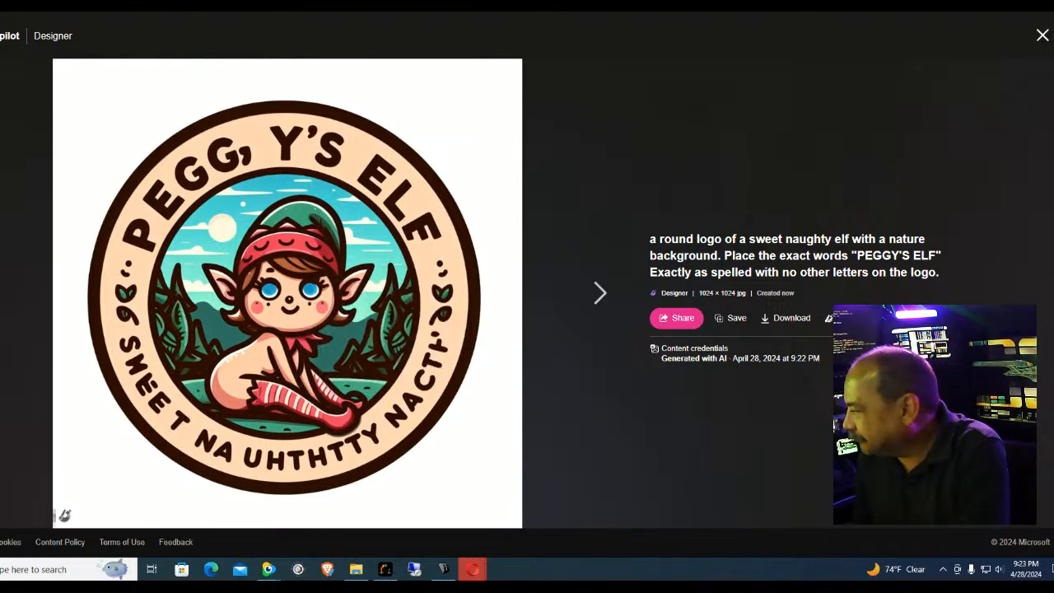
click(596, 292)
click(588, 303)
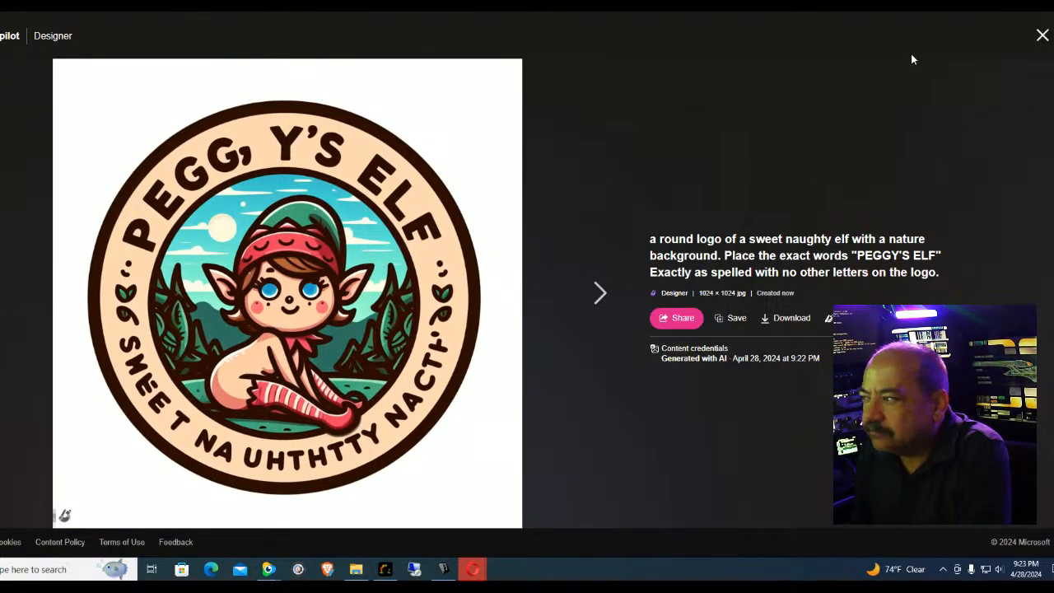
click(1042, 34)
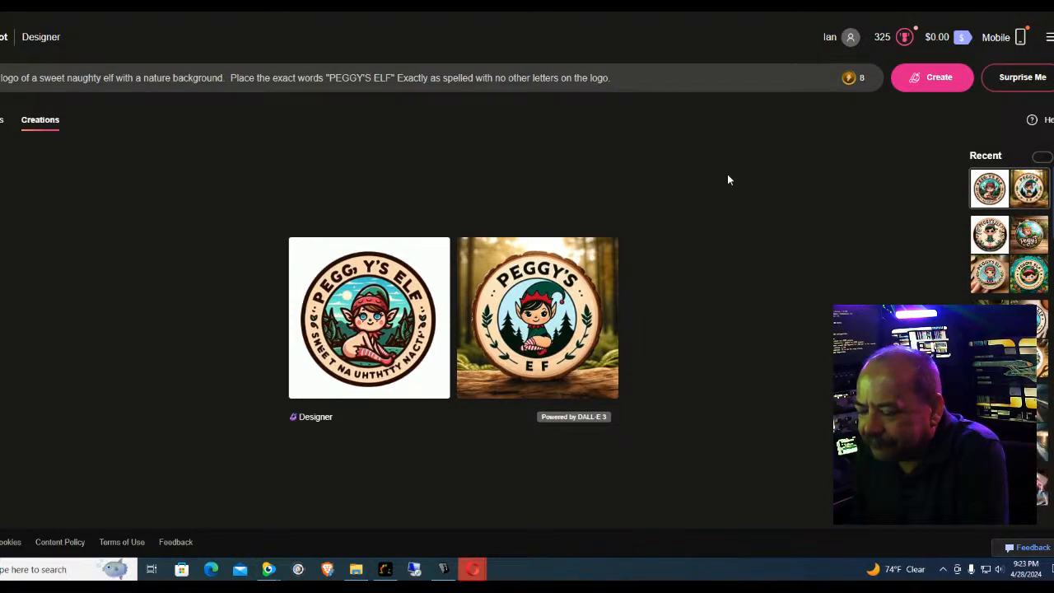
click(539, 317)
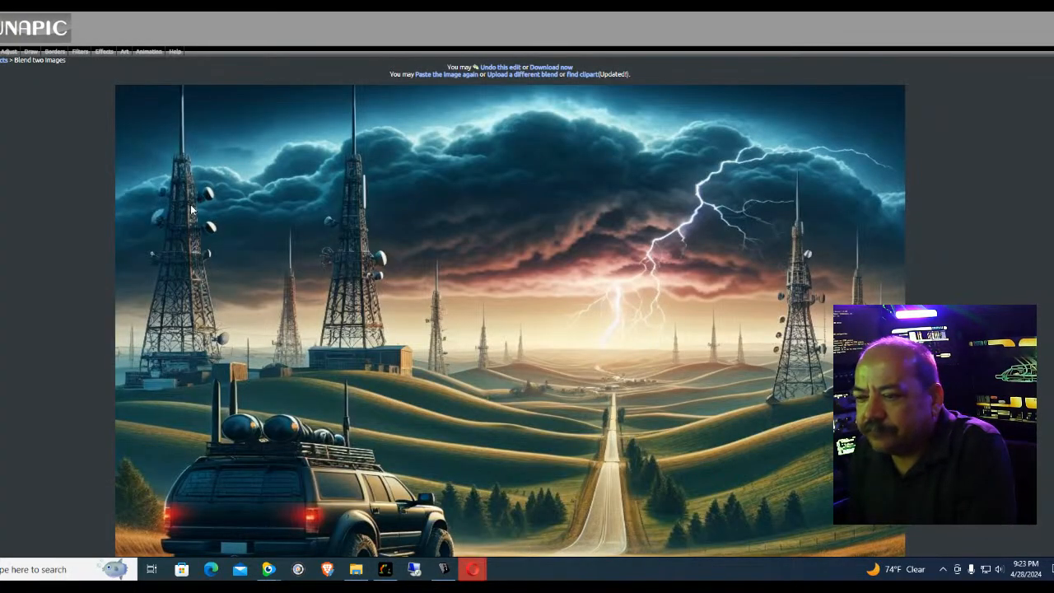
Switch to LunaPic and open the saved sitting elf logo, followed by the wood-slice "PEGGY'S EF" logo in its place
mouse_move(0, 52)
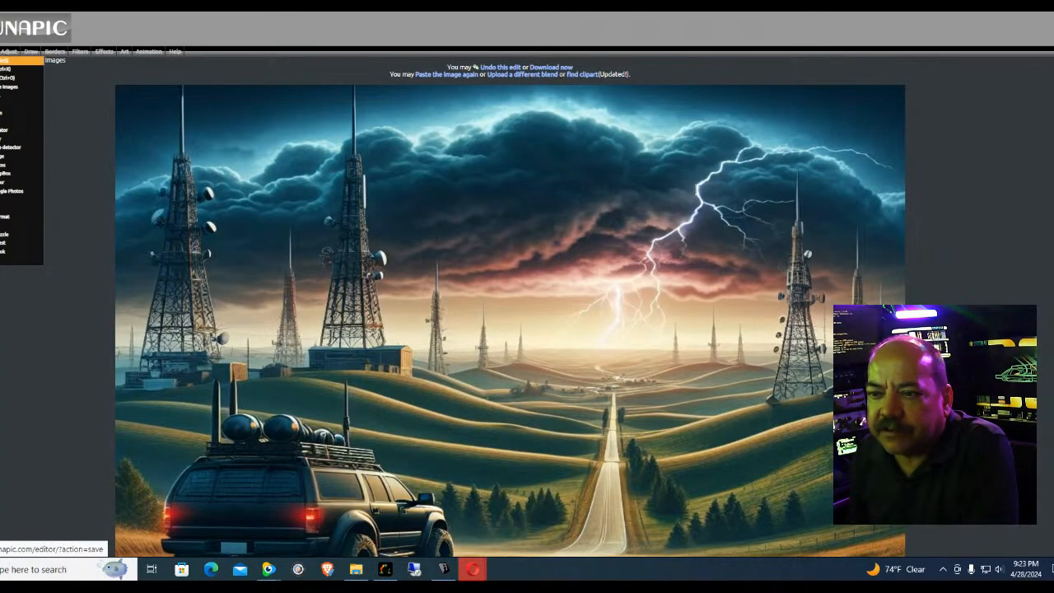
click(6, 60)
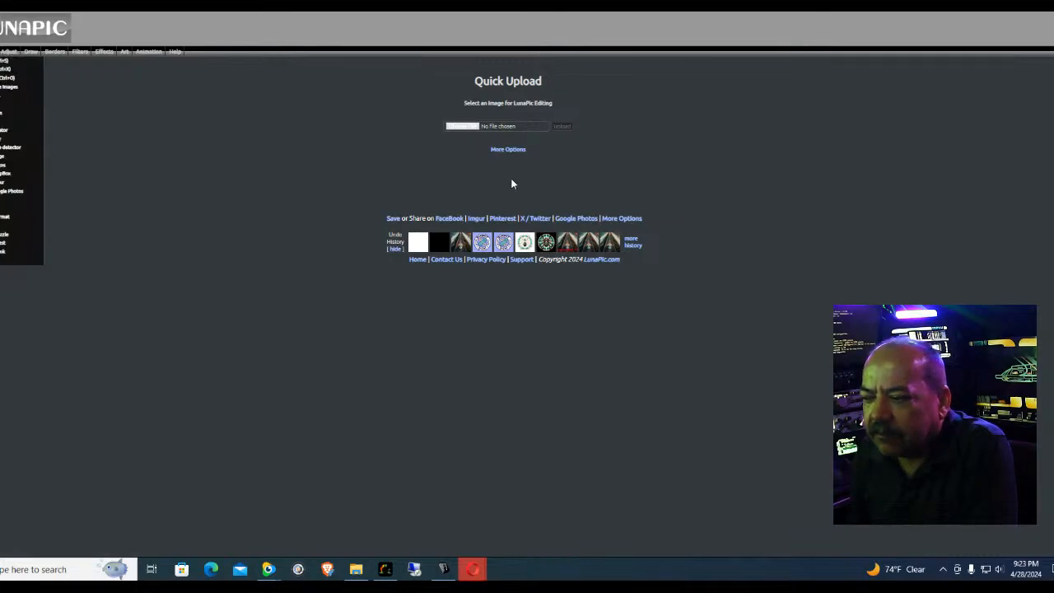
click(467, 125)
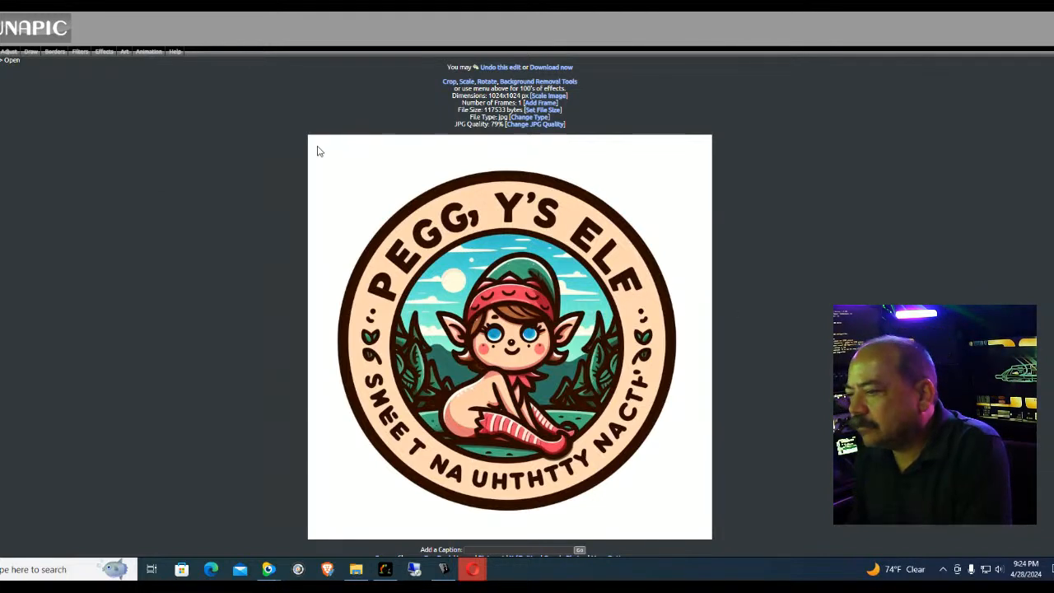
click(0, 66)
click(456, 126)
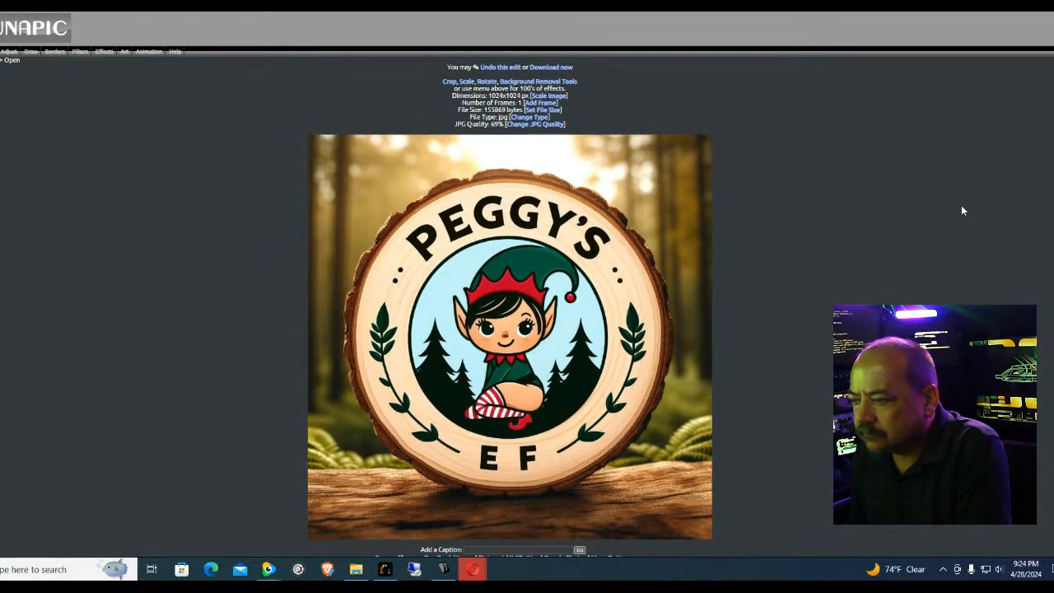
Open the wood-slice logo in LunaPic's new Paint Tool for drawing on the image
scroll(800, 358, down, 2)
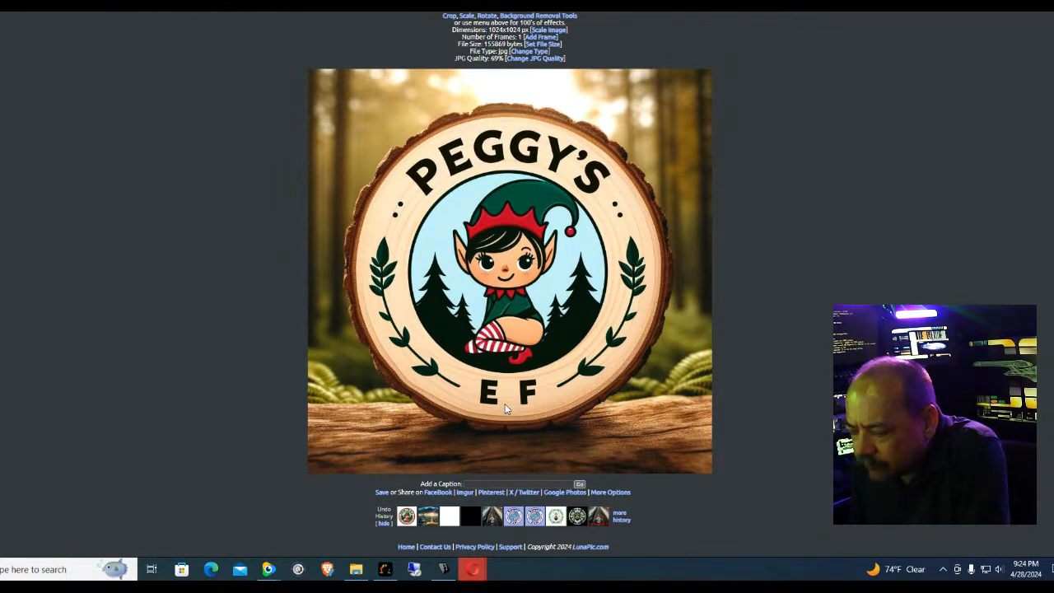
key(ctrl+plus)
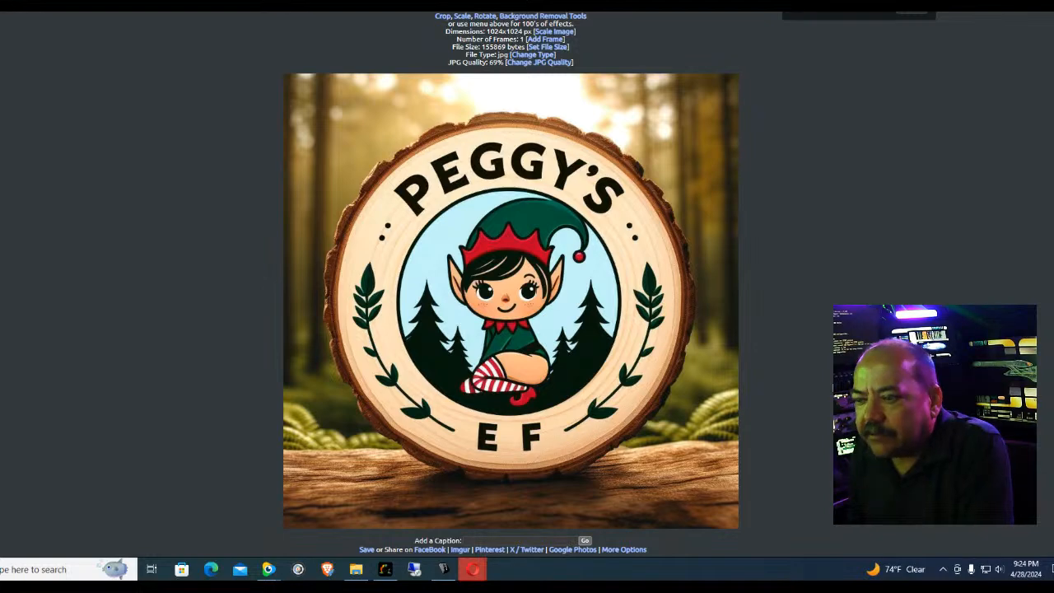
scroll(511, 288, down, 1)
scroll(141, 204, up, 2)
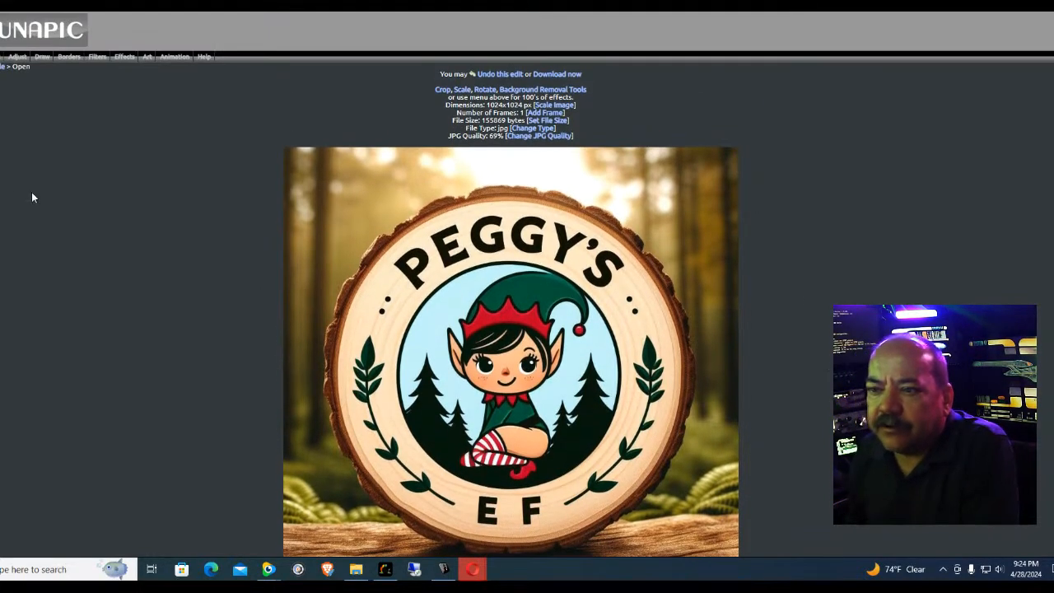
mouse_move(42, 57)
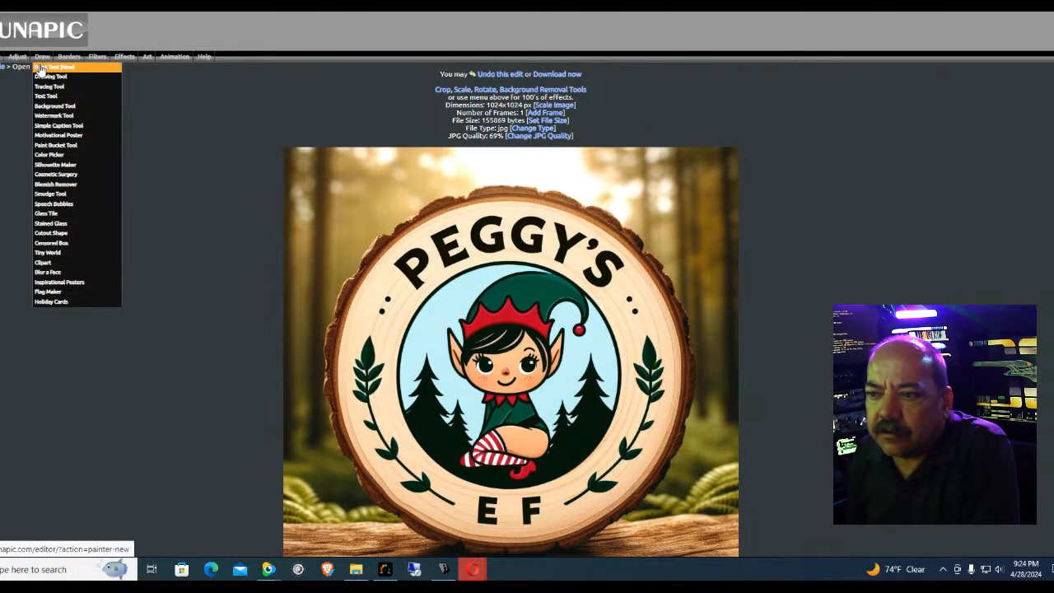
click(41, 67)
scroll(41, 68, down, 1)
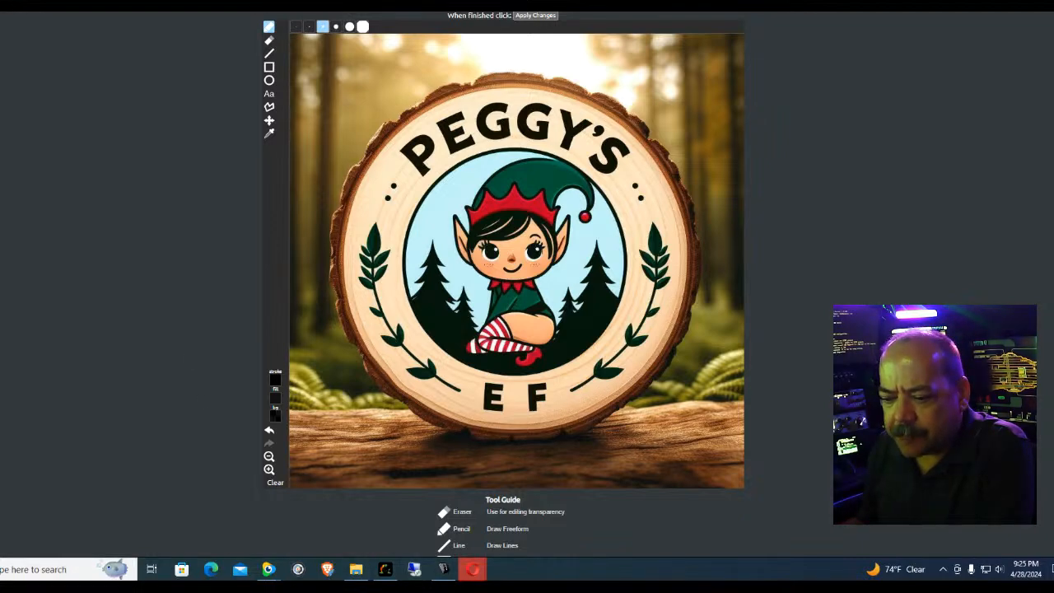
Search Windows for the Paint app and look through the list of installed programs
key(super)
text(paint)
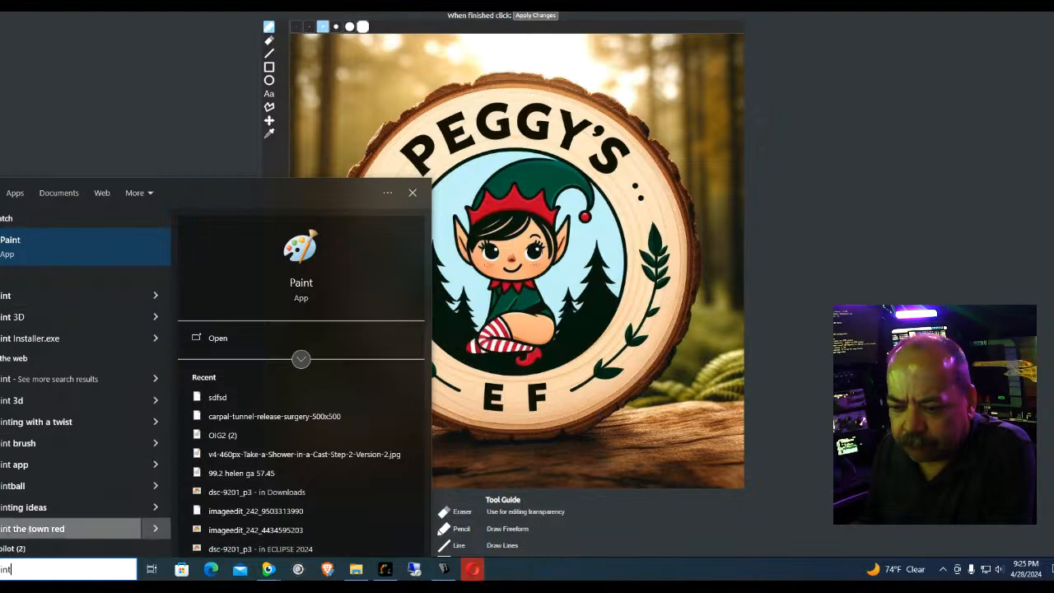
click(0, 569)
scroll(102, 419, down, 20)
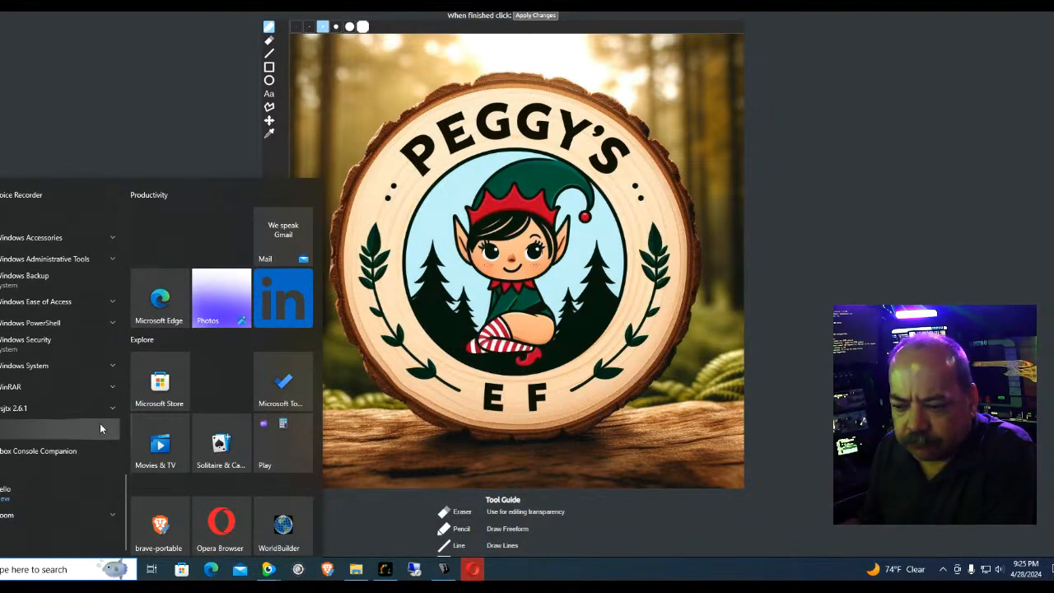
key(Escape)
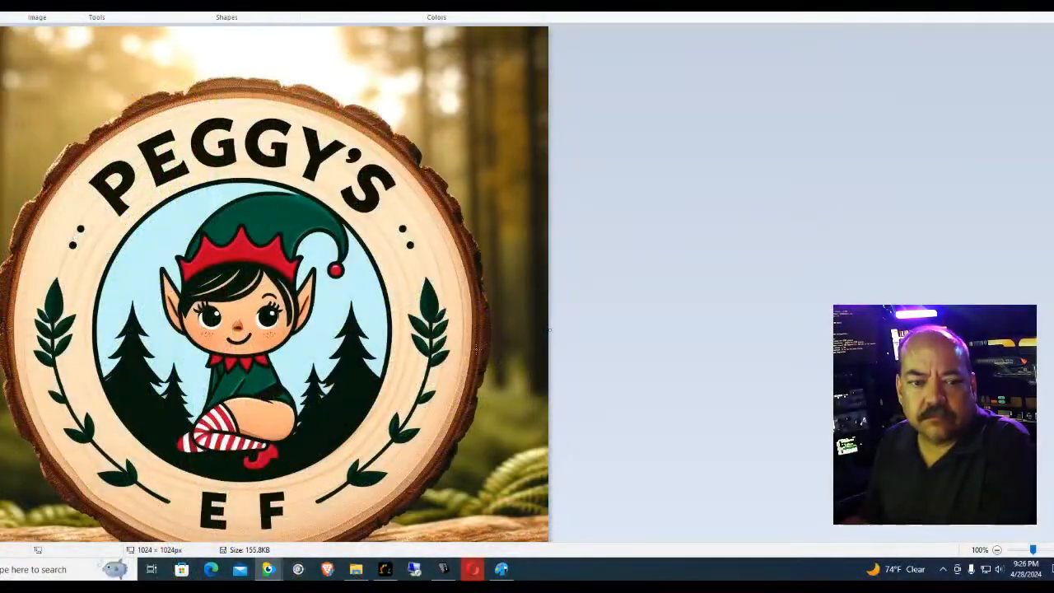
In Paint, try to select the letter E in the "E F" lettering of the wood-slice logo at 200% zoom
scroll(559, 362, down, 2)
scroll(560, 363, up, 2)
scroll(588, 339, down, 2)
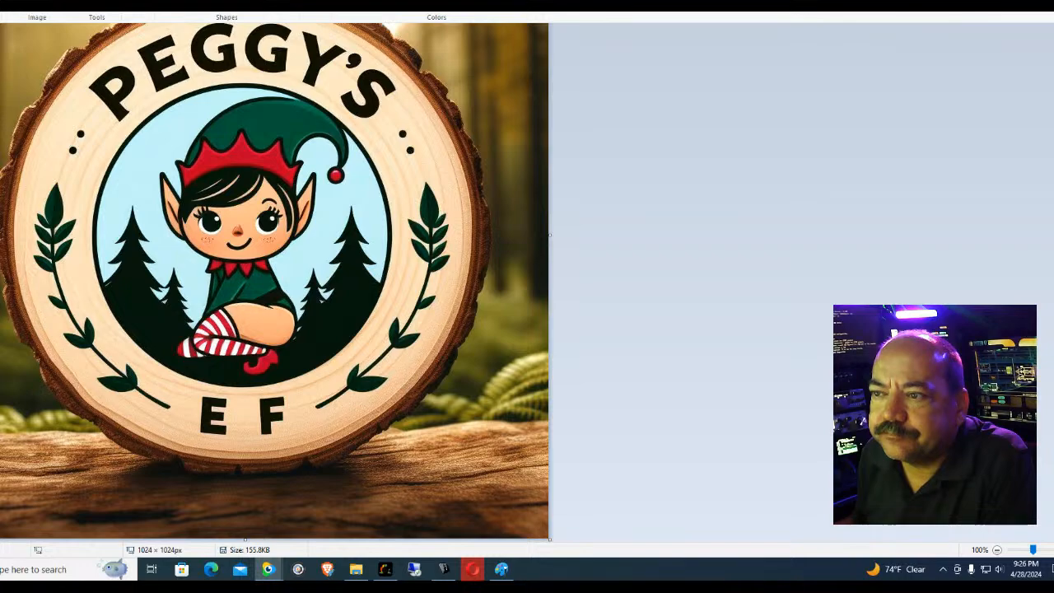
click(28, 14)
click(31, 35)
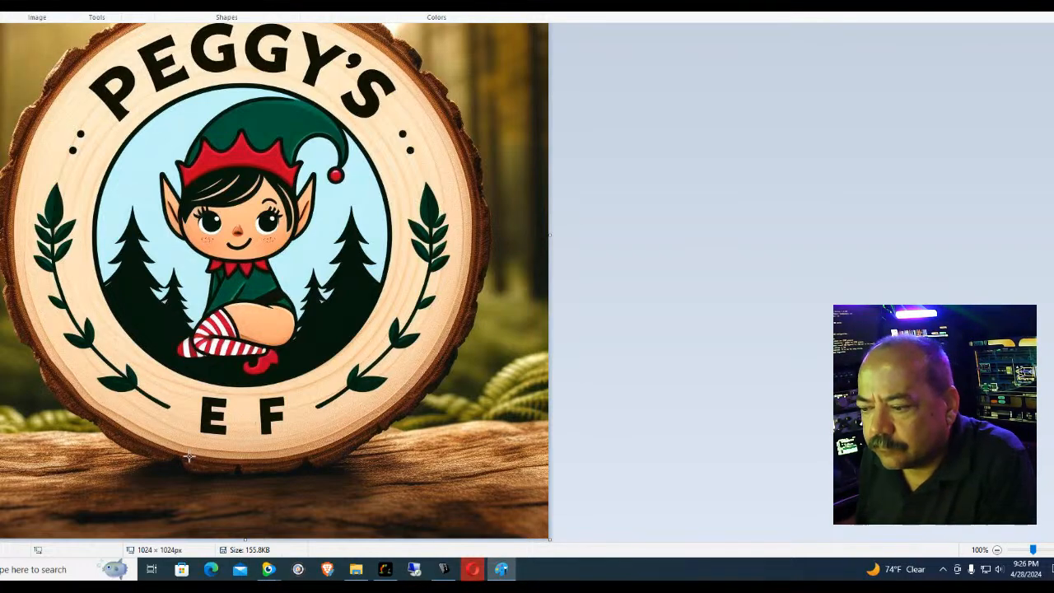
scroll(194, 421, up, 2)
scroll(694, 384, down, 8)
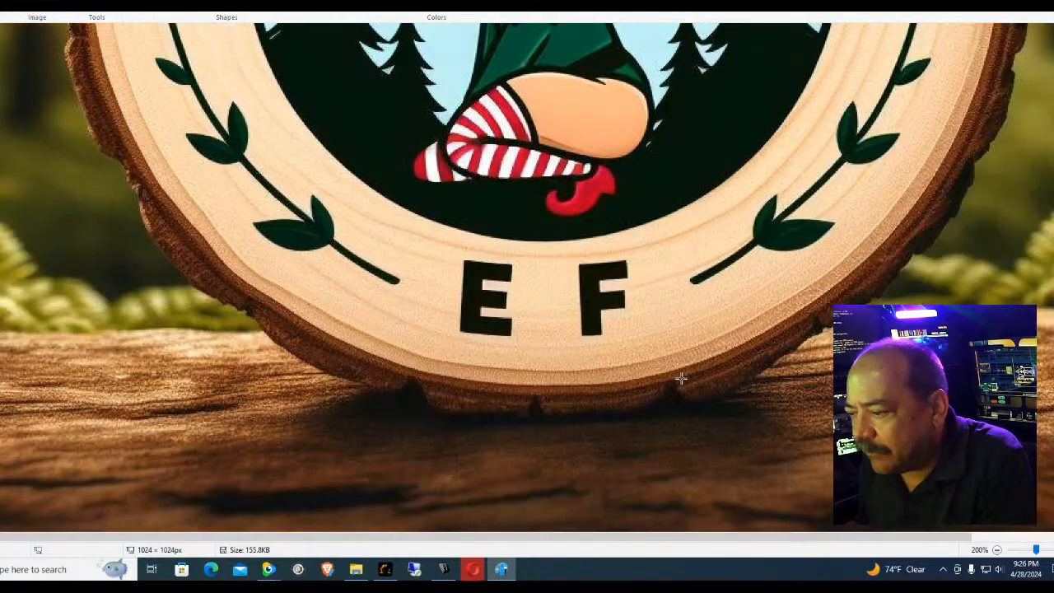
mouse_move(464, 263)
mouse_down()
mouse_move(459, 332)
mouse_move(514, 337)
mouse_up()
click(555, 330)
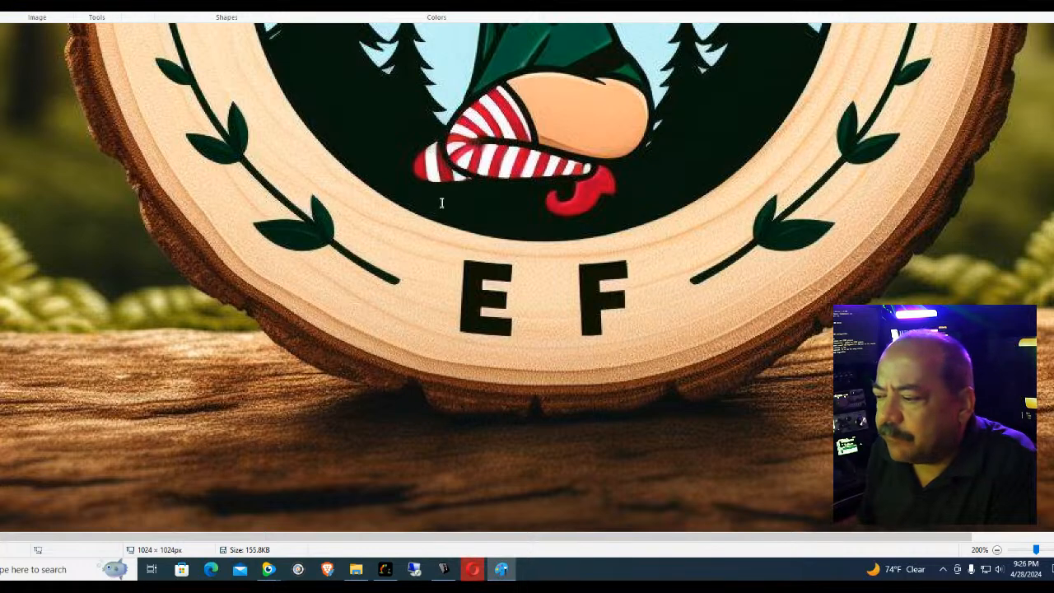
Add a text box with a capital L between the E and F, and enlarge it to raise the letter to their level
mouse_move(514, 253)
mouse_down()
mouse_move(635, 323)
mouse_move(636, 350)
mouse_up()
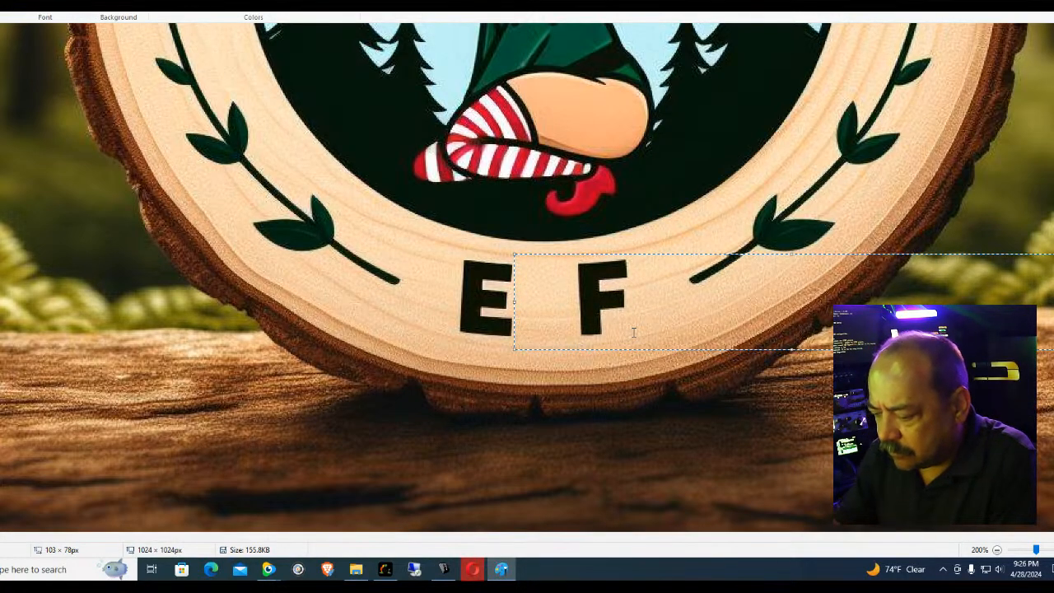
text(I)
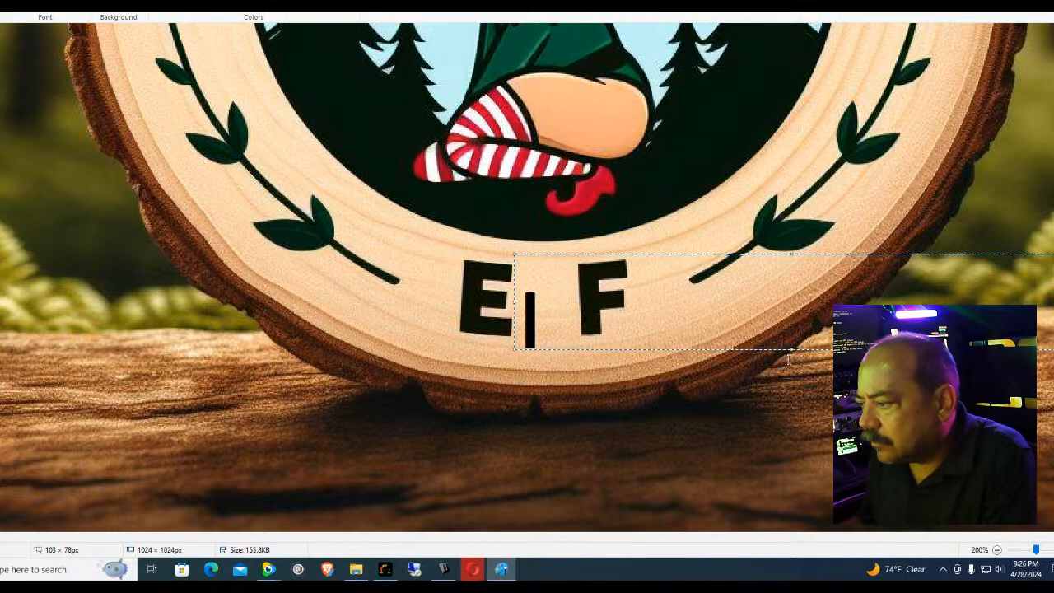
drag(790, 349, 792, 381)
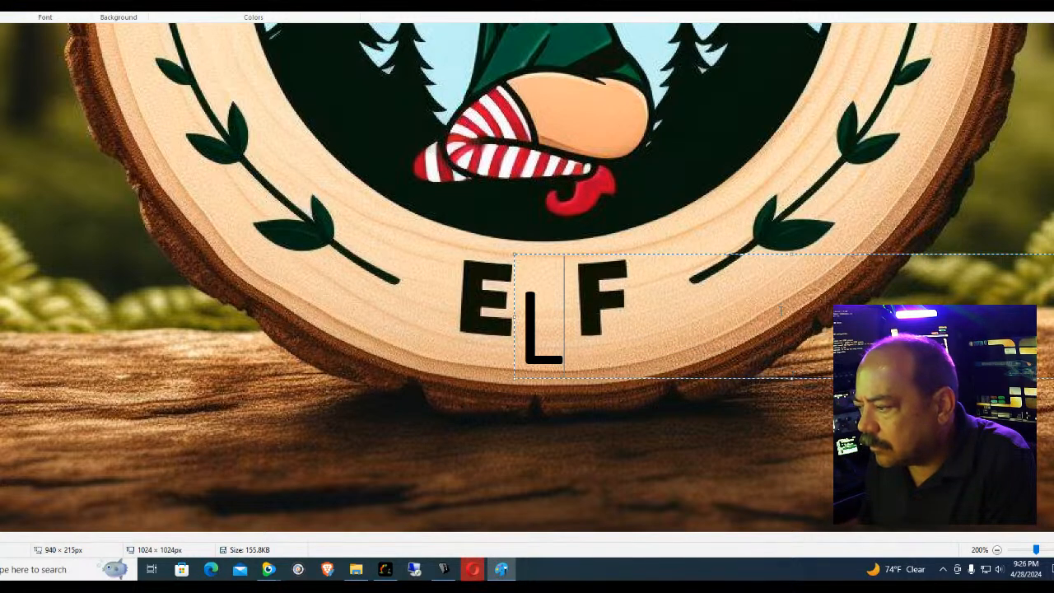
drag(791, 254, 797, 228)
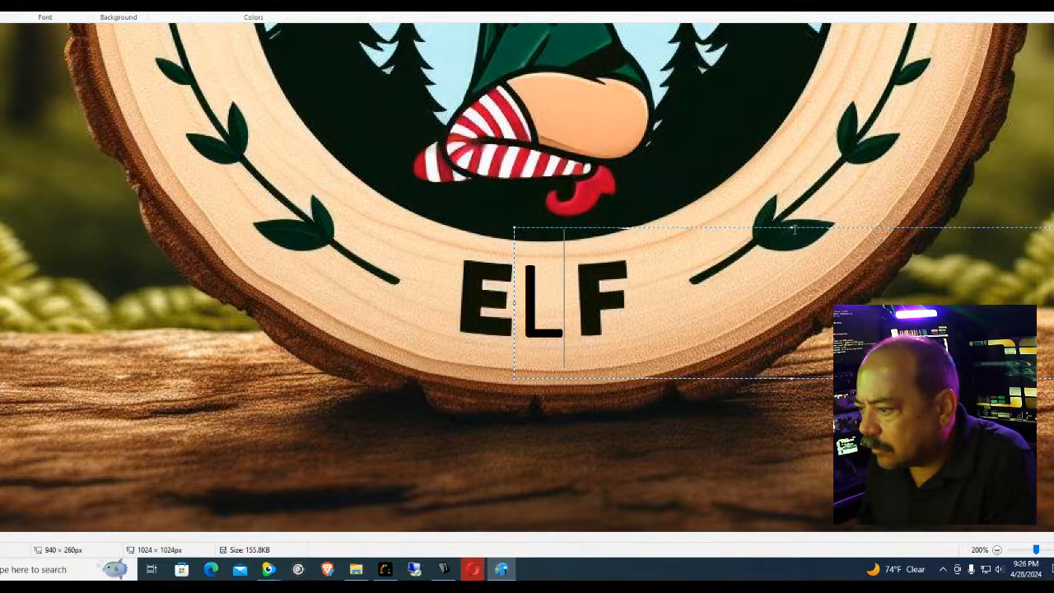
Make the added L bold and check the available font sizes without choosing a different one
drag(576, 339, 533, 327)
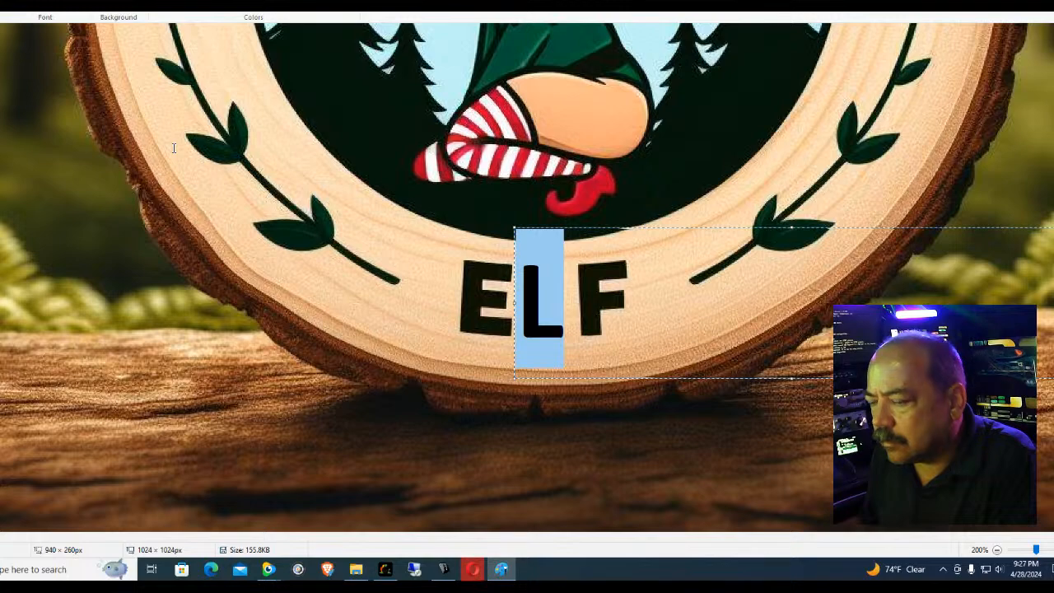
click(23, 3)
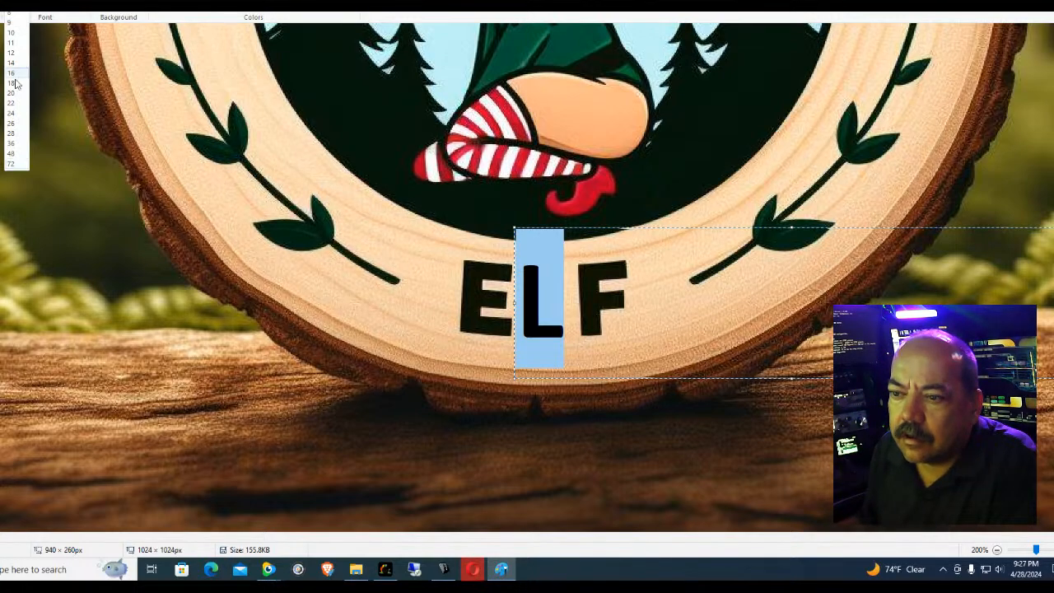
scroll(8, 126, down, 1)
scroll(206, 115, up, 4)
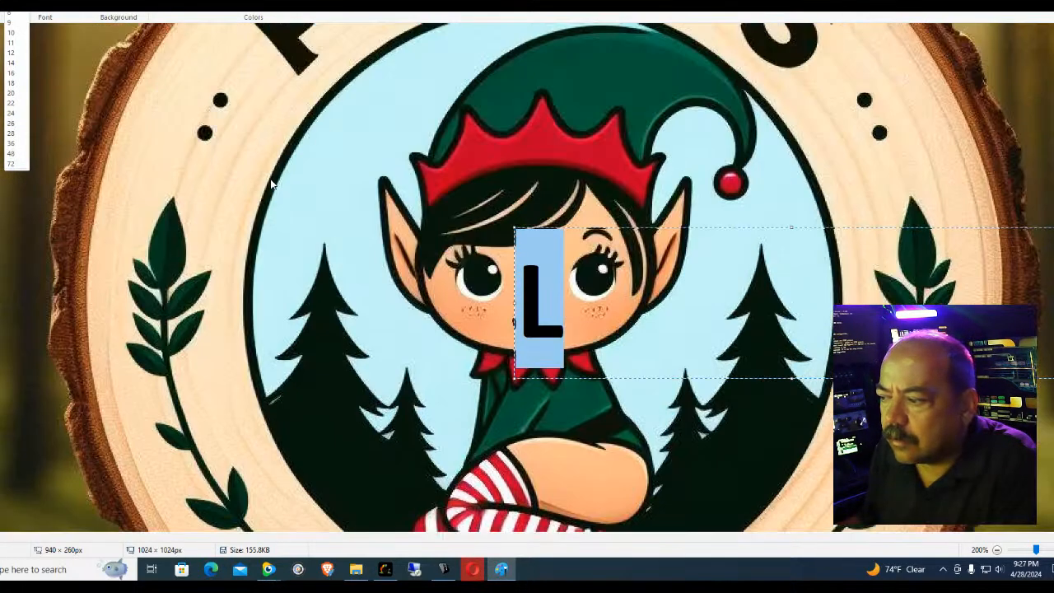
scroll(274, 188, down, 3)
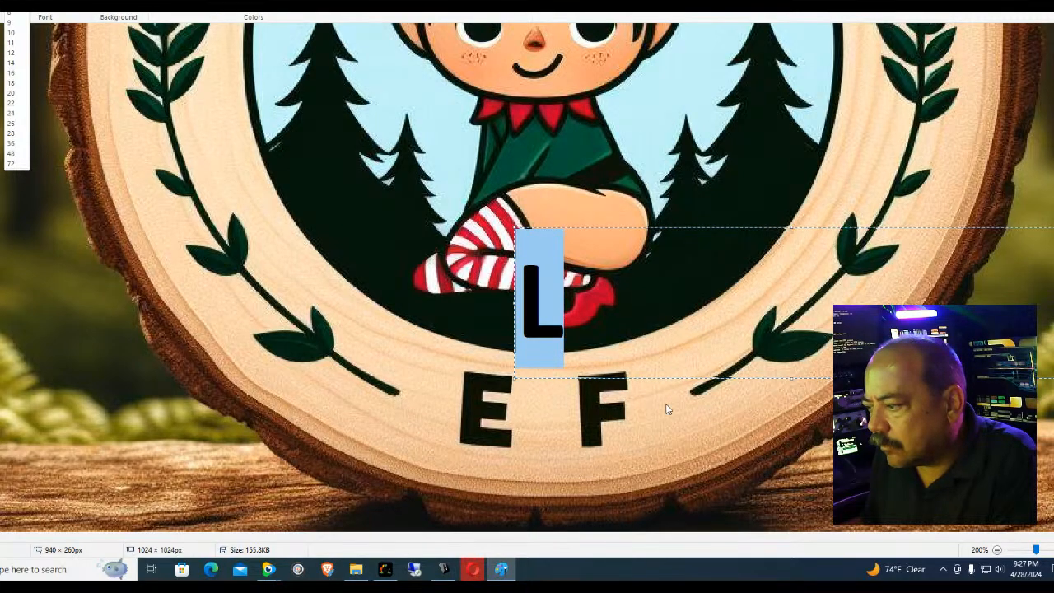
scroll(667, 404, down, 3)
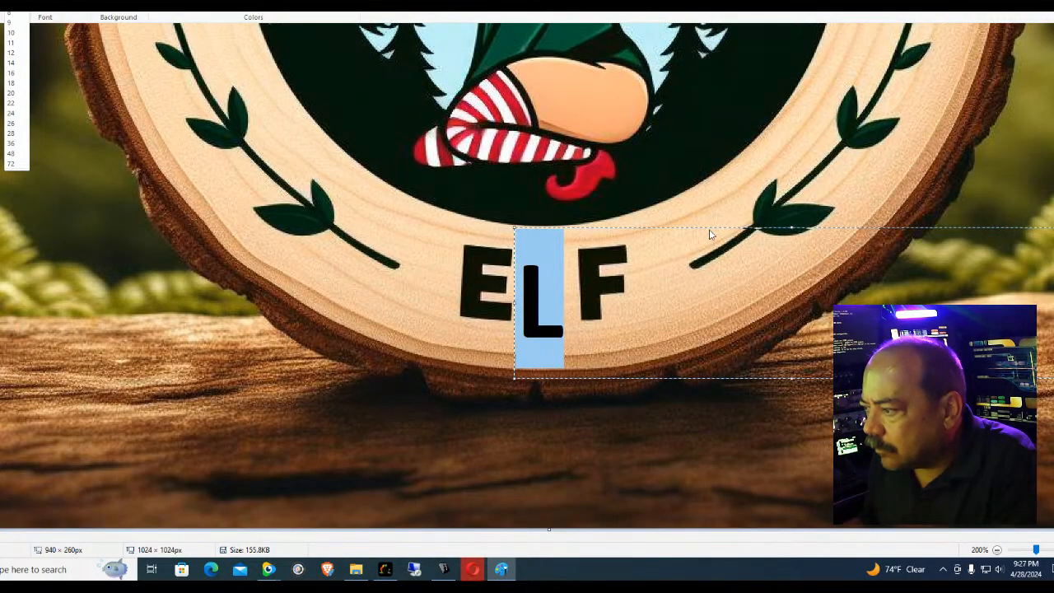
click(643, 274)
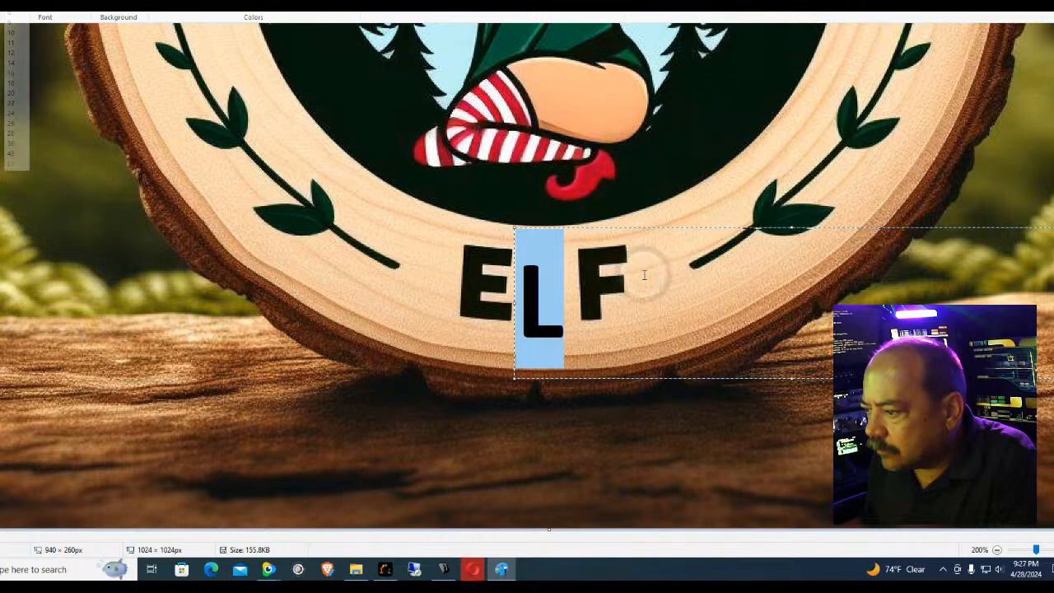
Extend the L's text box upward and shift its edge slightly to line the letter up between the E and F
click(551, 323)
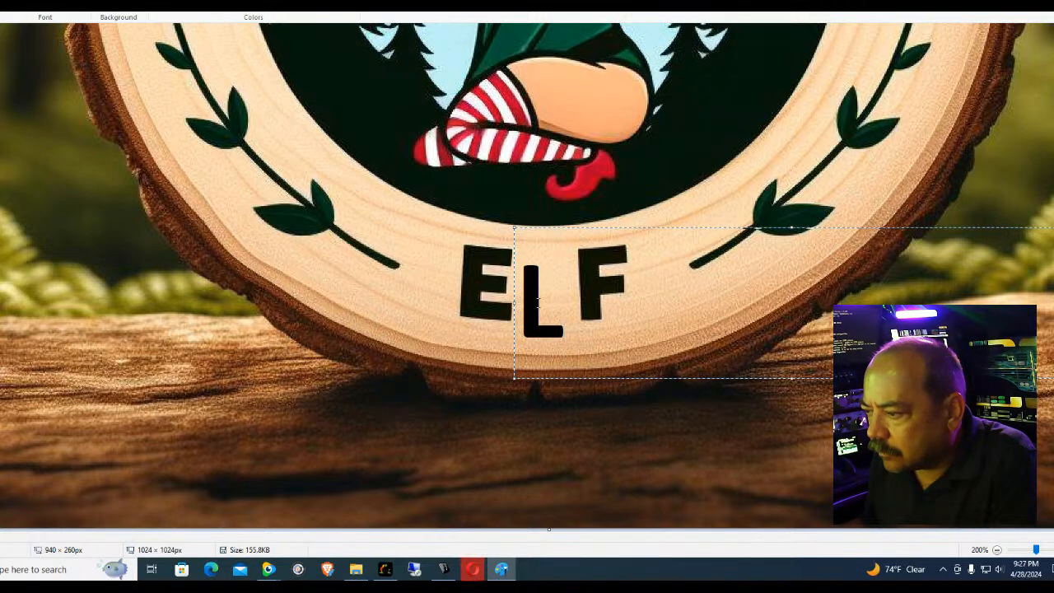
drag(514, 228, 513, 210)
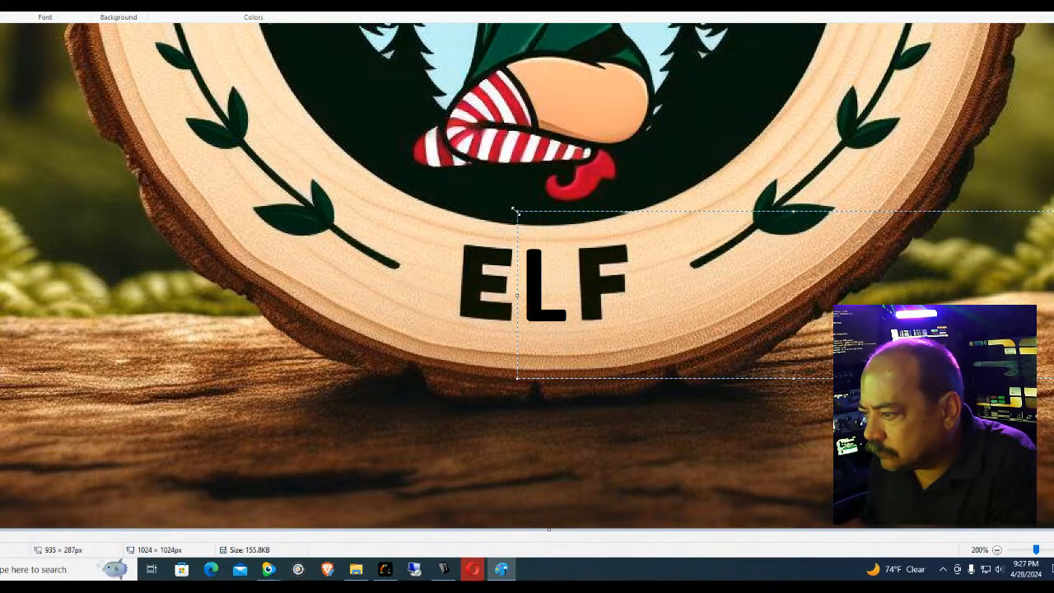
drag(513, 210, 515, 212)
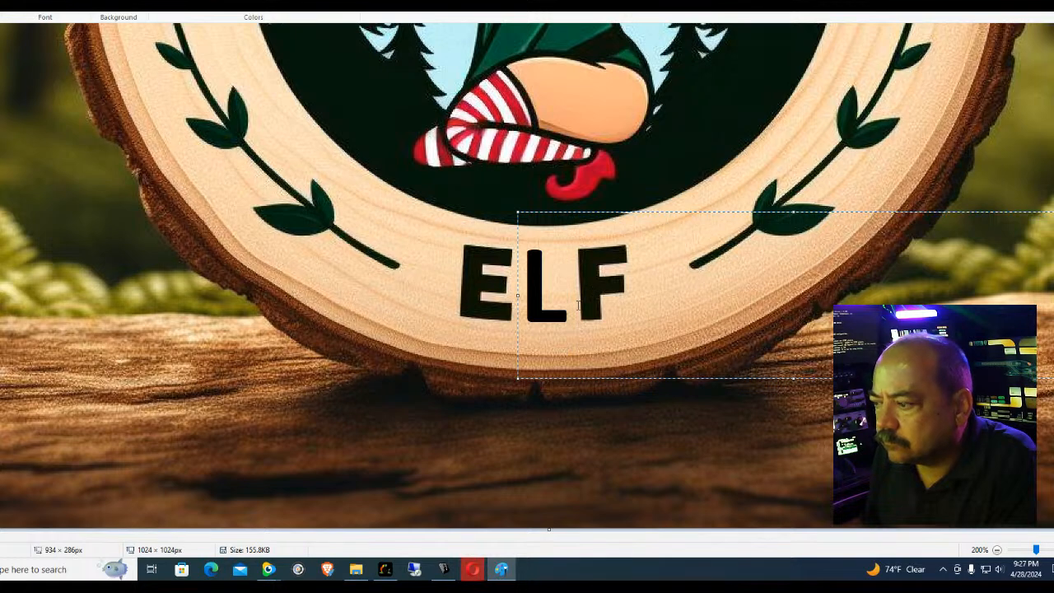
Sample the dark colour of the letter E with the Color picker and undo the placed L
double_click(535, 312)
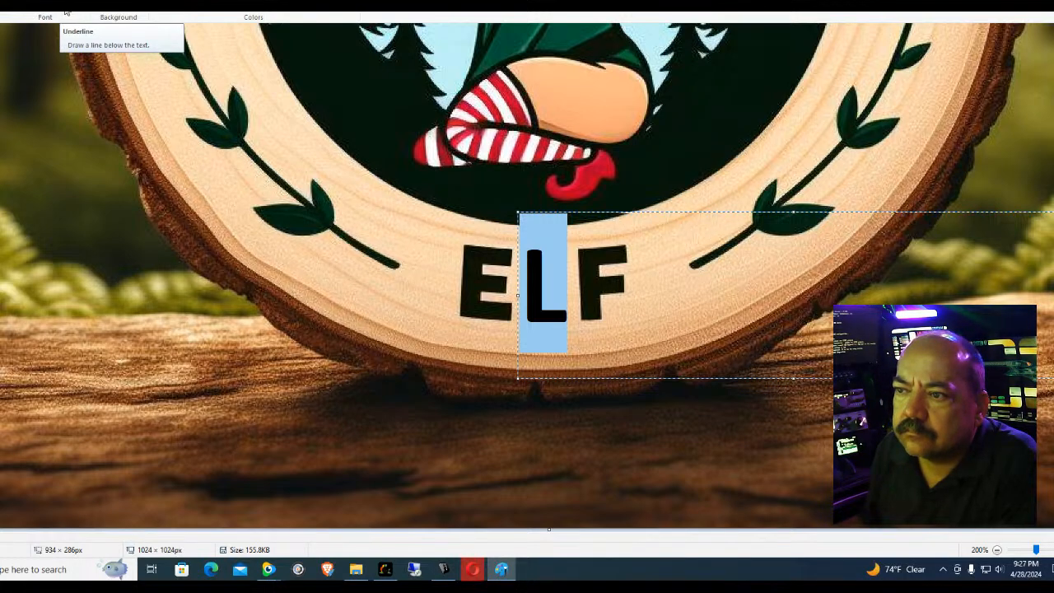
click(3, 2)
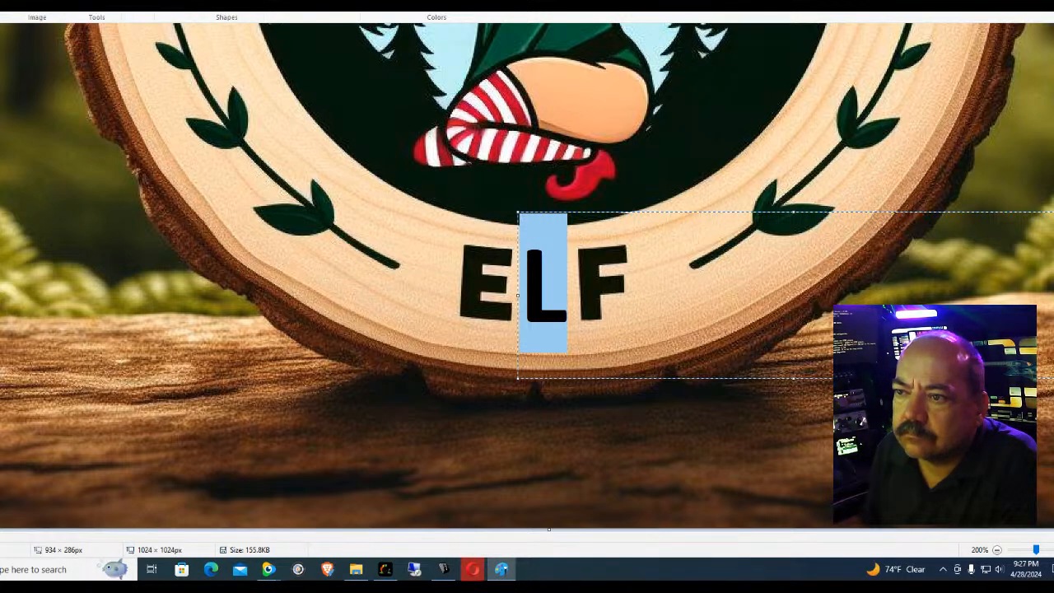
click(95, 6)
click(498, 258)
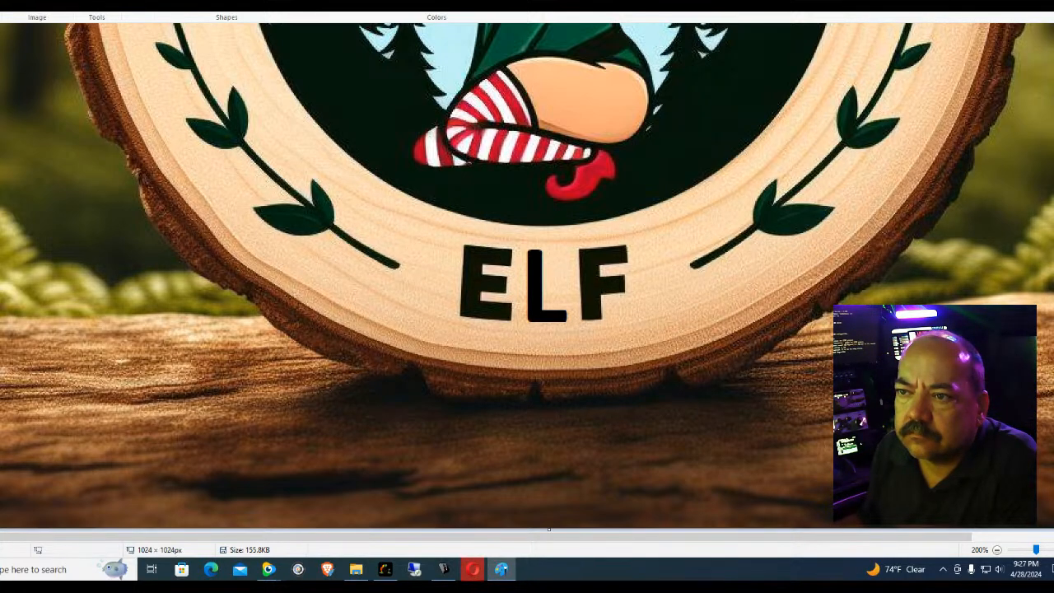
key(ctrl+z)
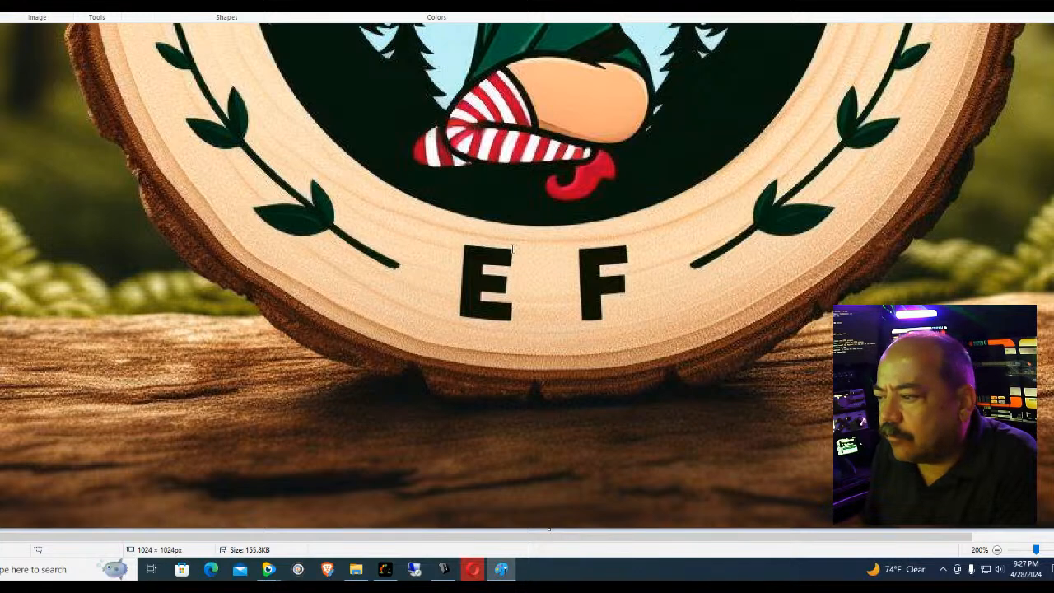
Add a new text box with a capital L between the E and F and enlarge it upward to align the letter
drag(506, 231, 654, 346)
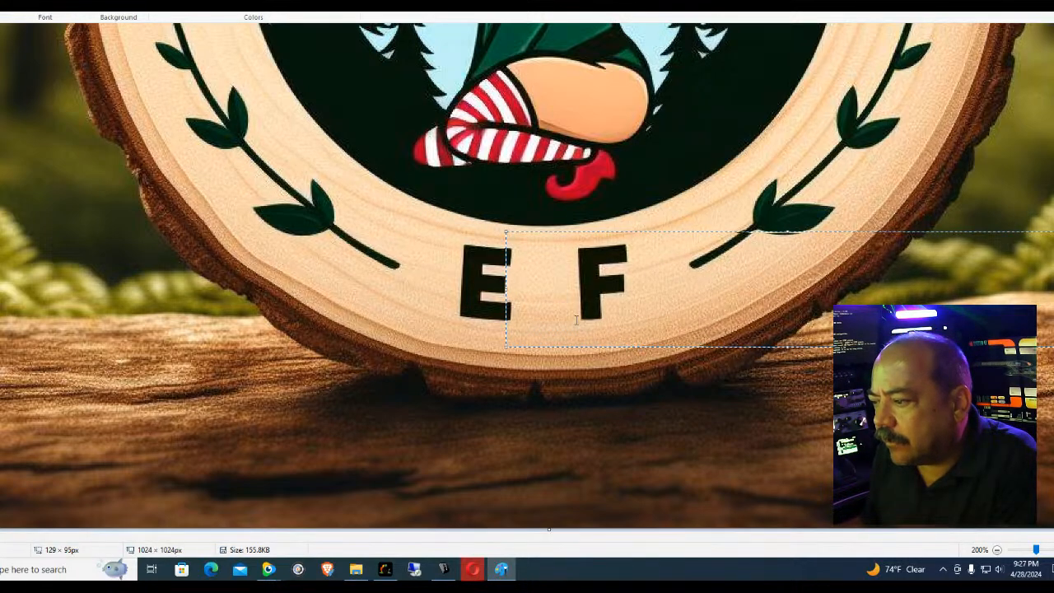
text(L)
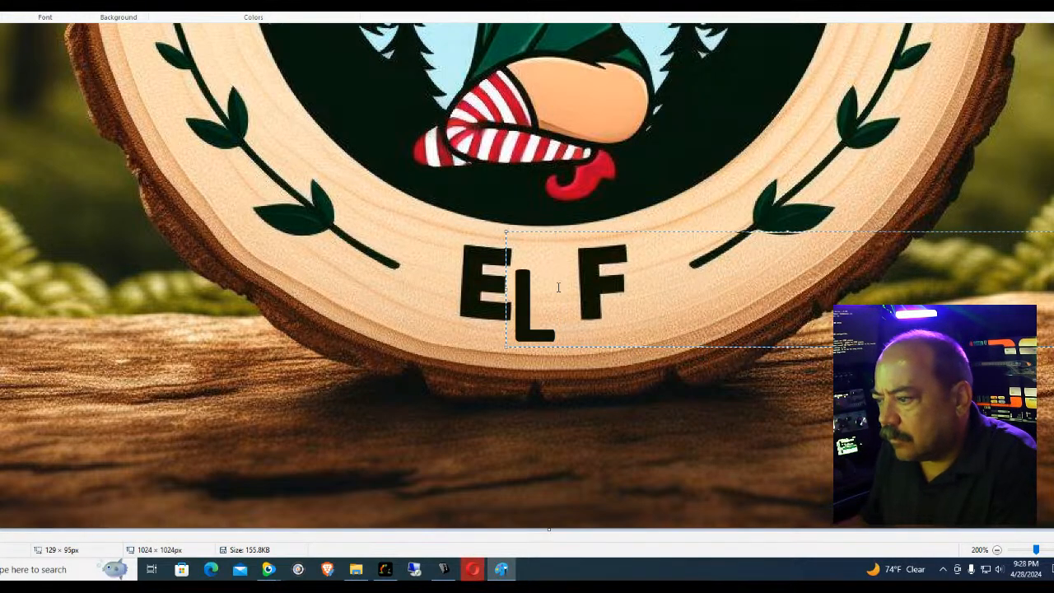
drag(504, 231, 516, 212)
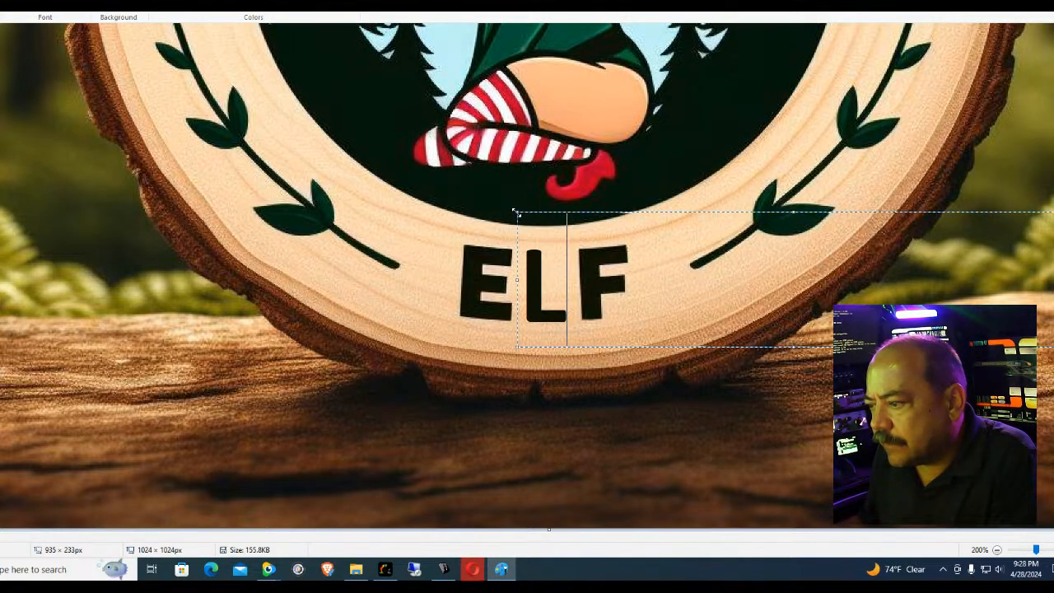
Try the Arial Black font on the added L
click(108, 6)
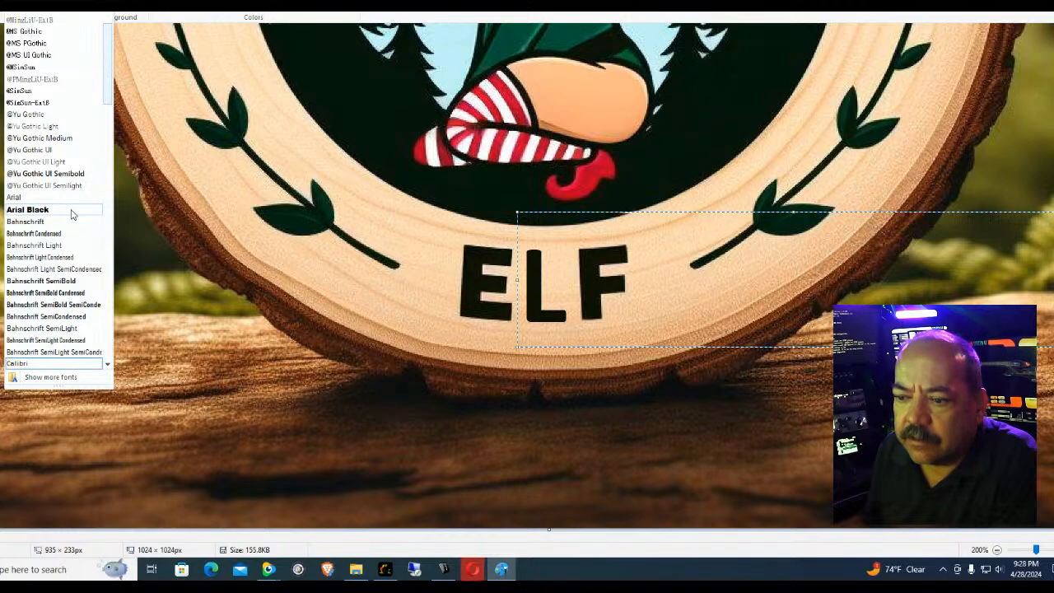
scroll(71, 214, down, 3)
scroll(65, 293, down, 5)
click(50, 292)
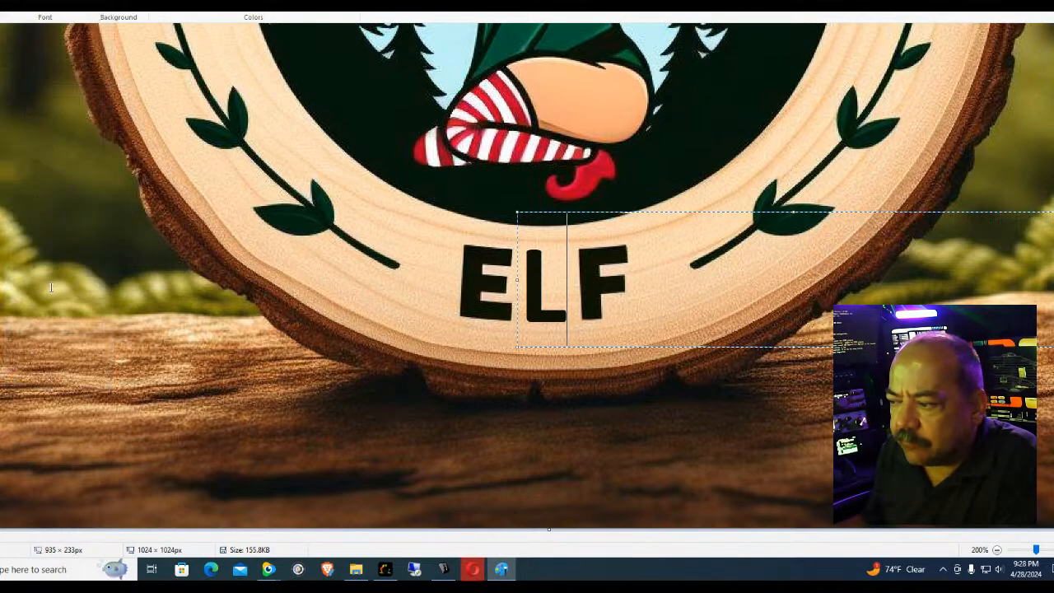
drag(565, 299, 534, 303)
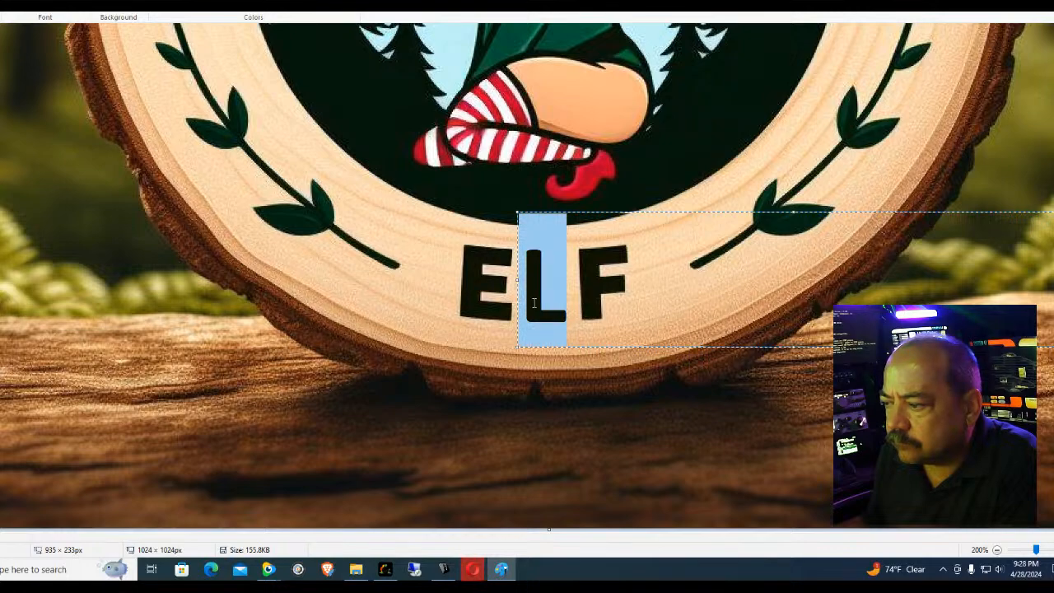
click(85, 2)
click(46, 211)
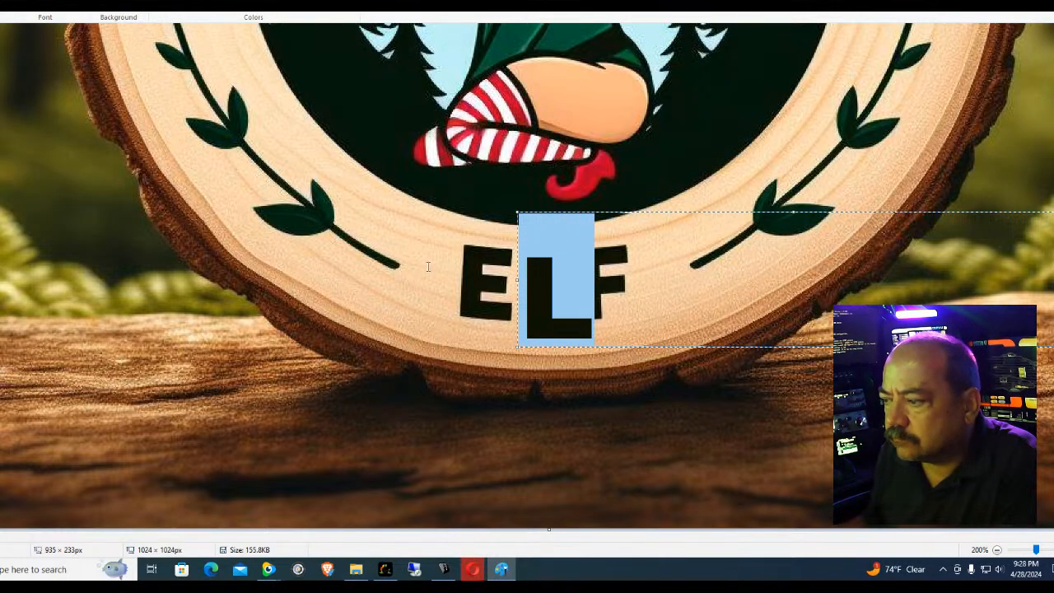
Try the L at font size 48 and lower its text box to bring the letter's base level with the E and F
click(37, 4)
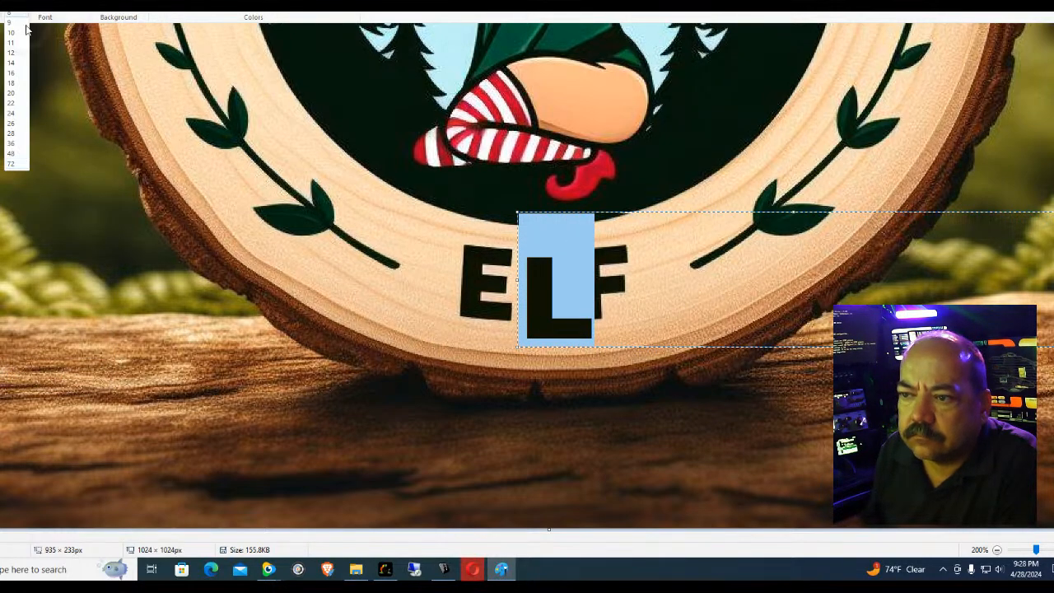
click(18, 154)
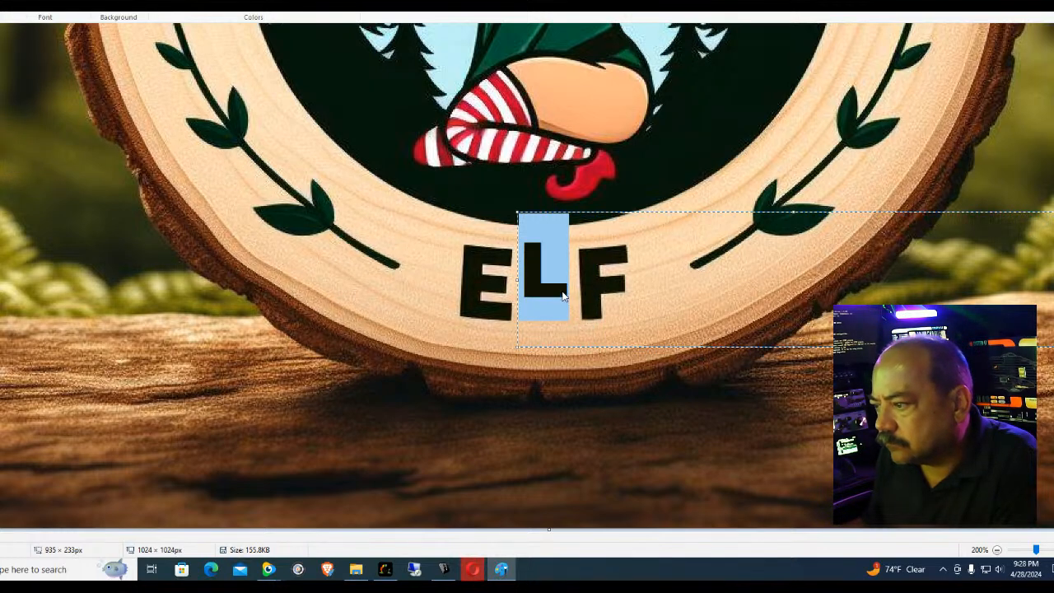
drag(516, 211, 516, 234)
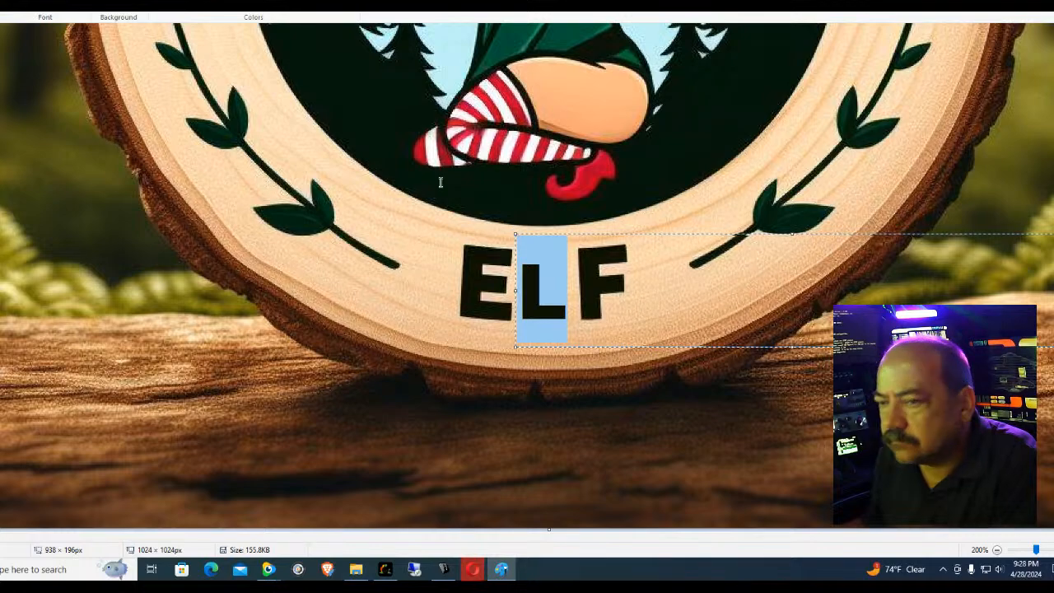
Try the Bahnschrift font on the L at size 72
click(81, 5)
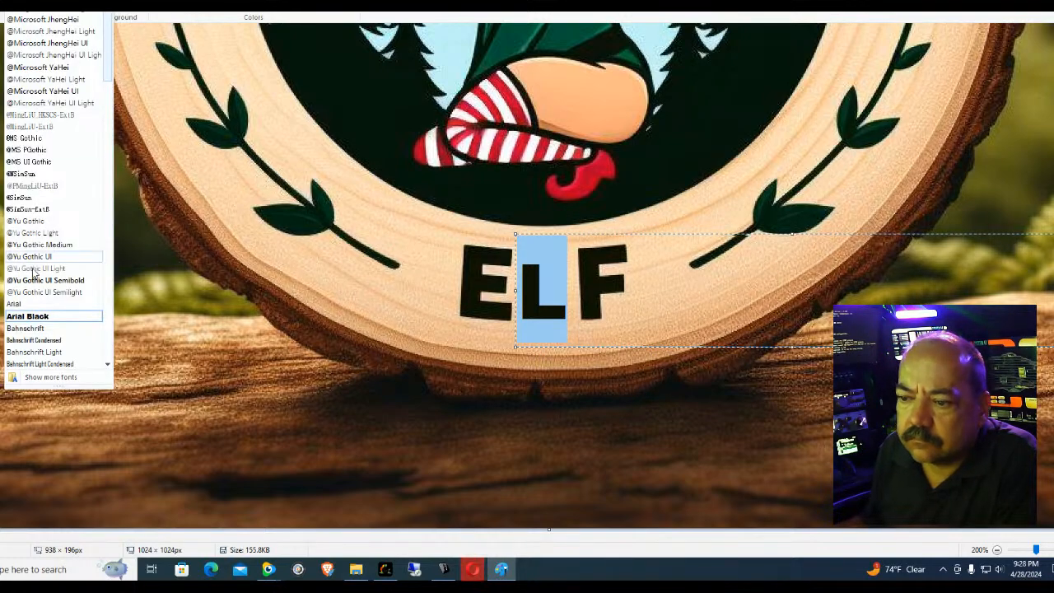
click(84, 332)
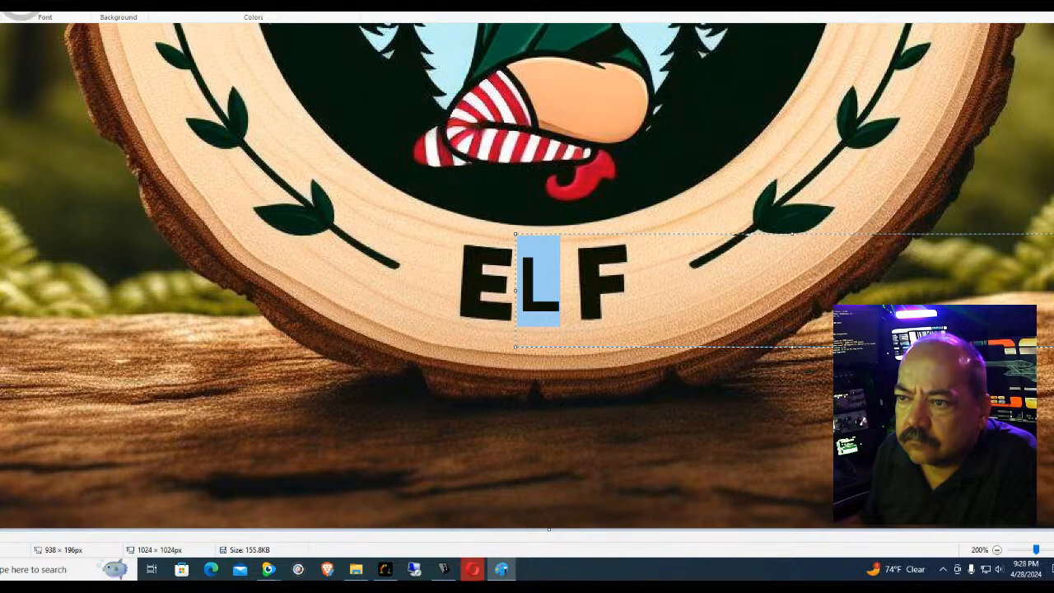
click(24, 5)
click(12, 165)
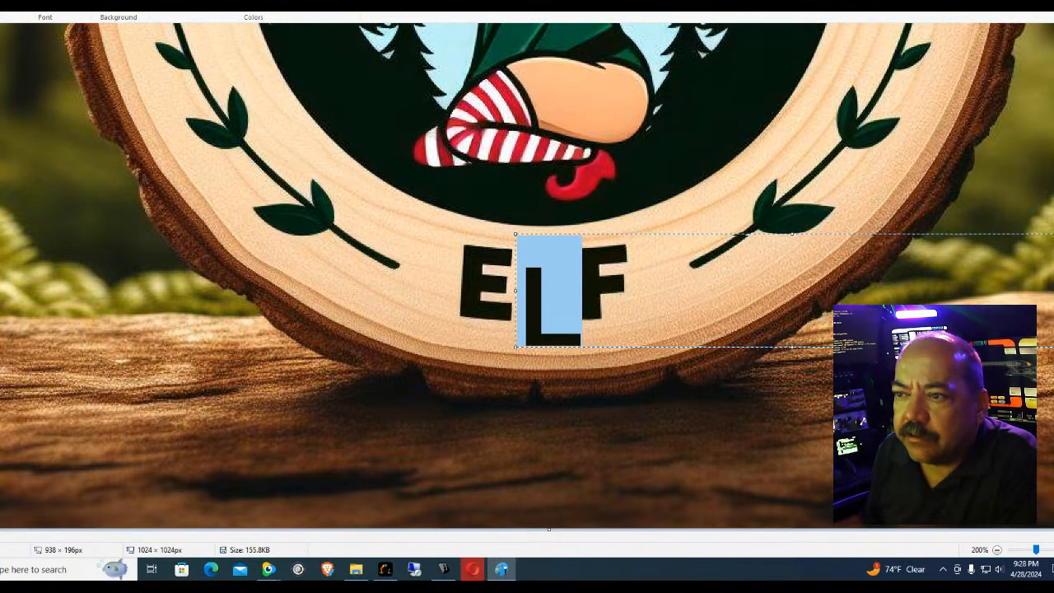
Look through the font list for a closer match and try Lucida Console on the L
click(98, 4)
scroll(50, 285, down, 3)
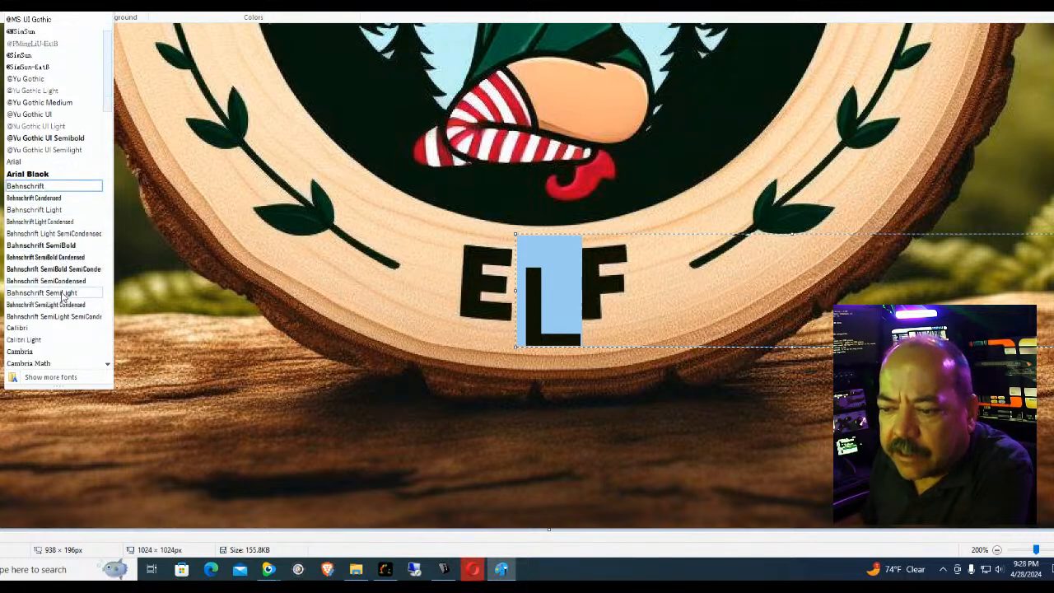
scroll(61, 305, down, 3)
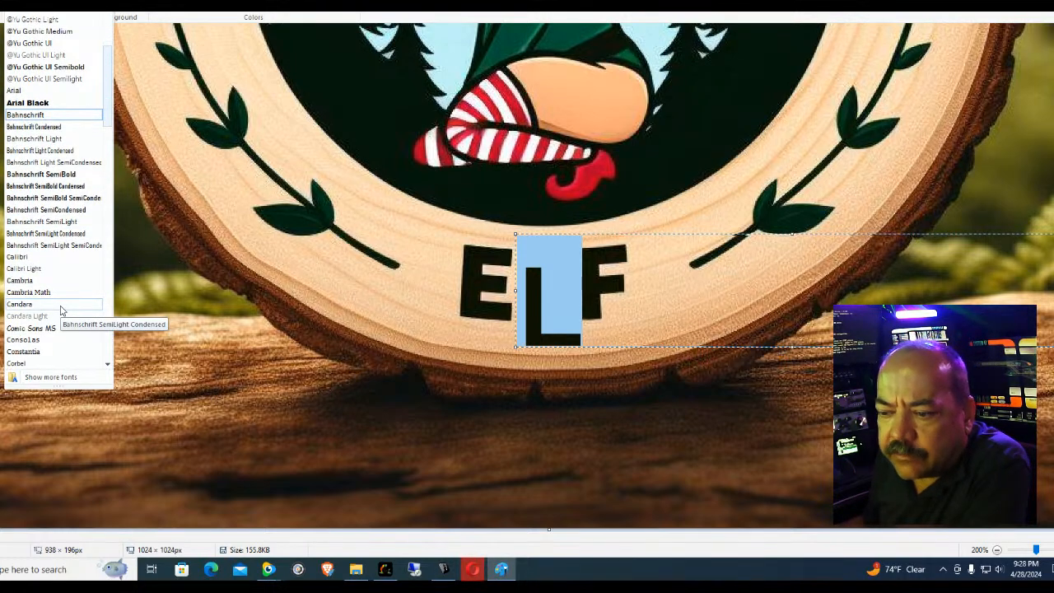
scroll(60, 310, down, 2)
scroll(60, 311, down, 3)
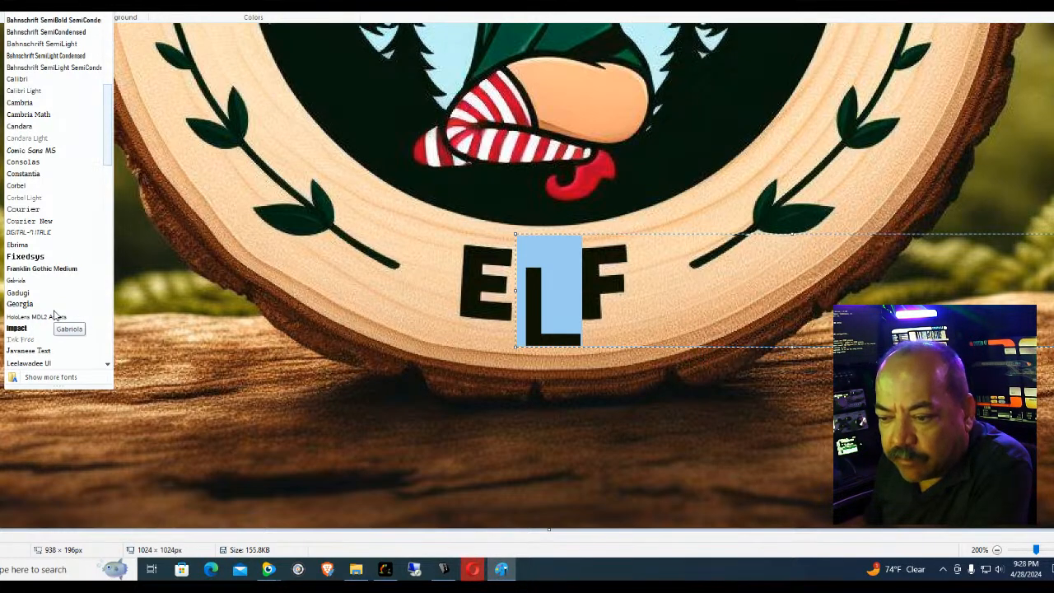
scroll(54, 315, down, 2)
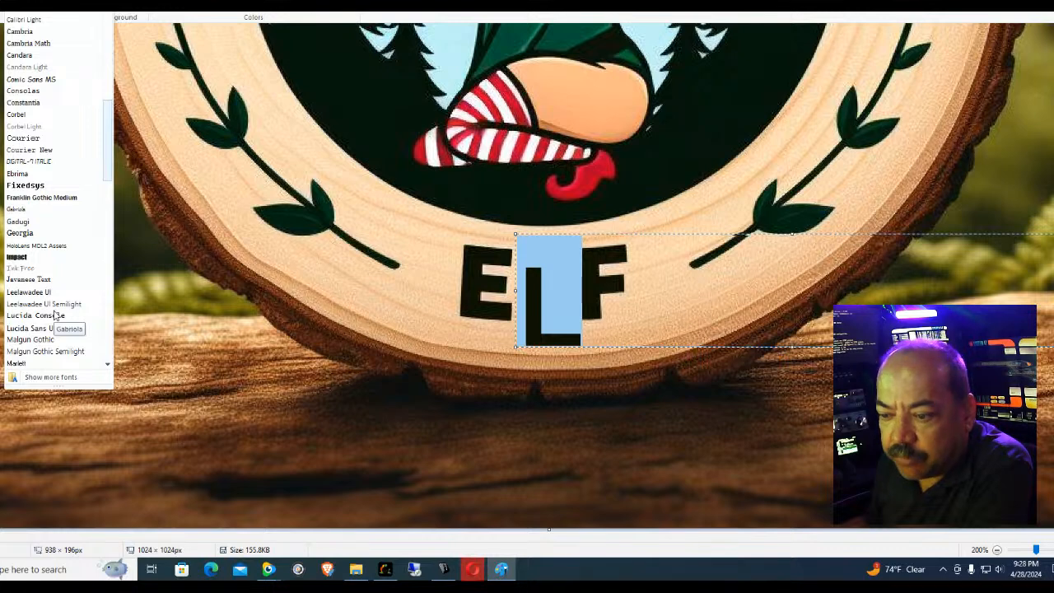
click(53, 316)
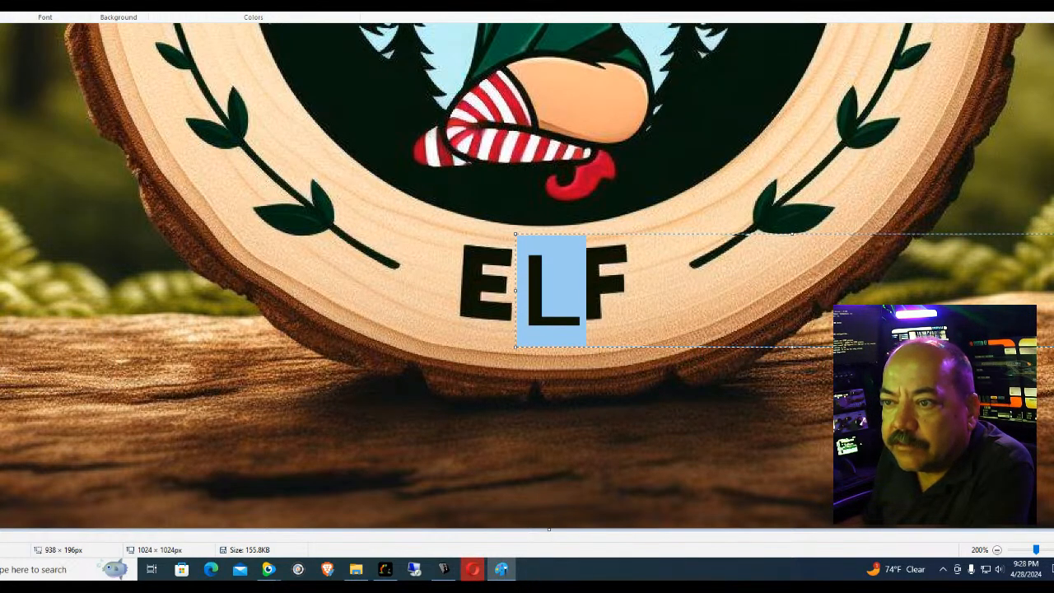
Try Javanese Text on the selected L, followed by another font from further down the list
click(107, 3)
click(47, 327)
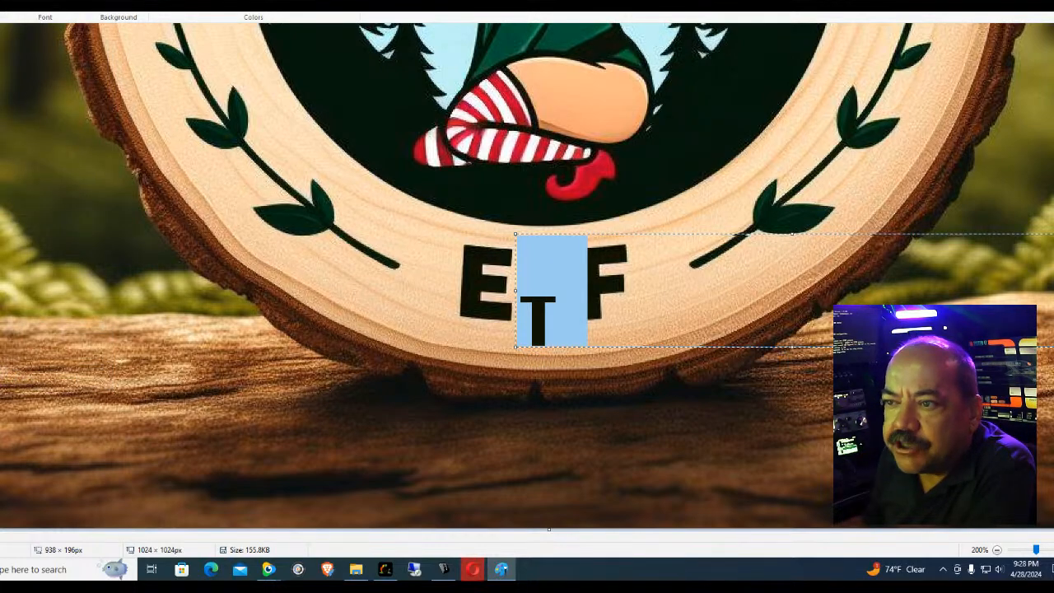
click(107, 4)
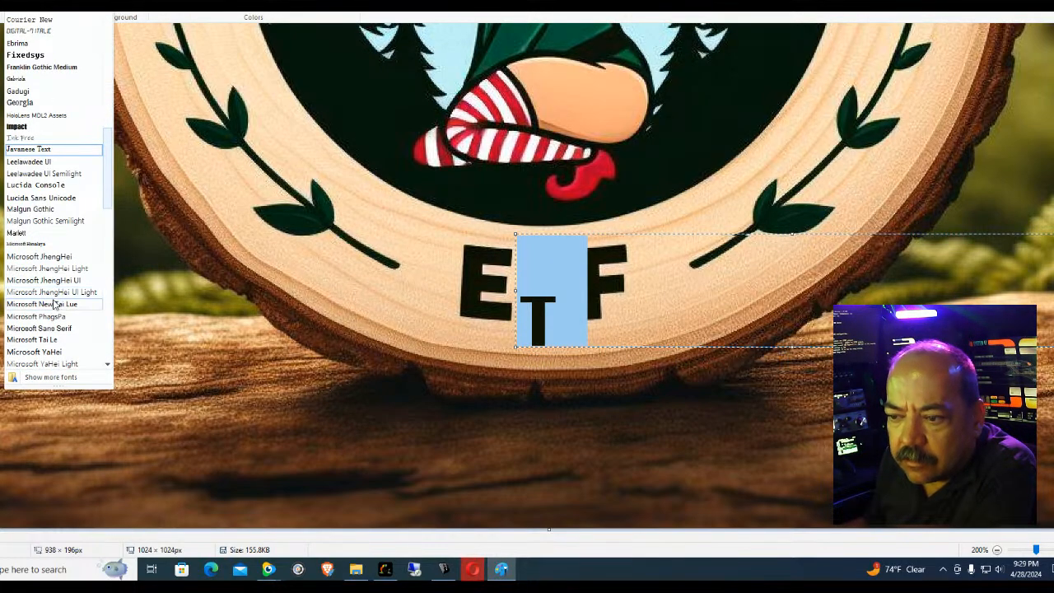
click(29, 231)
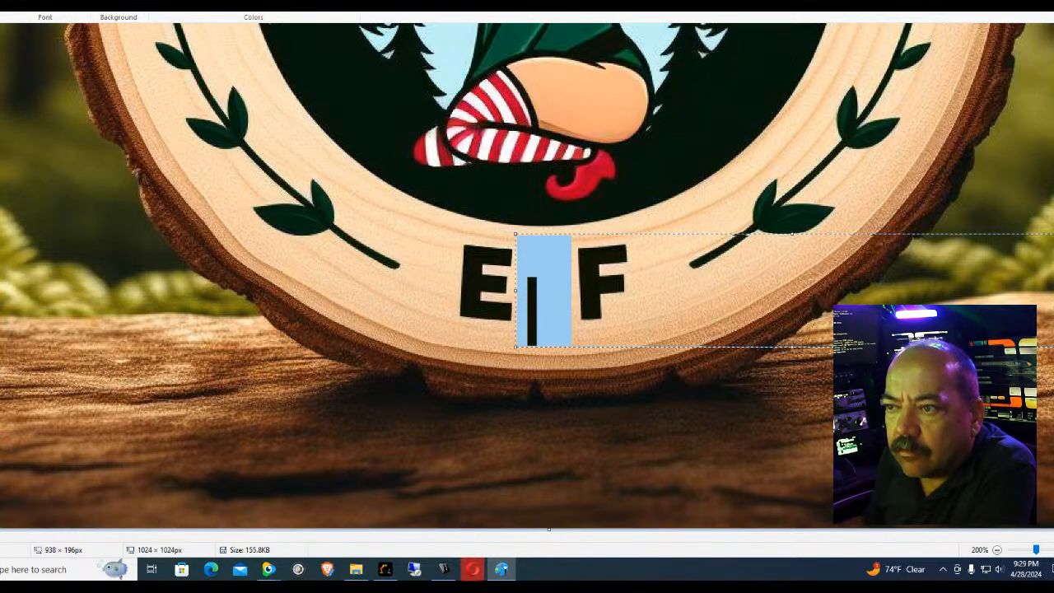
Apply Segoe UI Black to the L and extend its text box upward to raise the letter level with the E and F
click(107, 4)
scroll(52, 303, down, 12)
scroll(51, 293, down, 4)
click(46, 245)
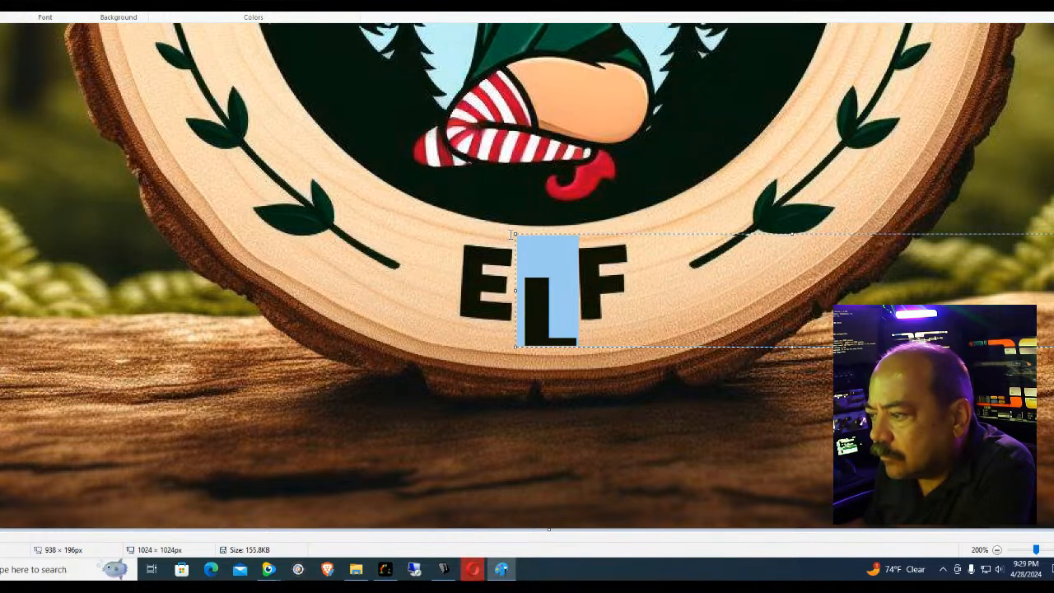
drag(513, 233, 511, 202)
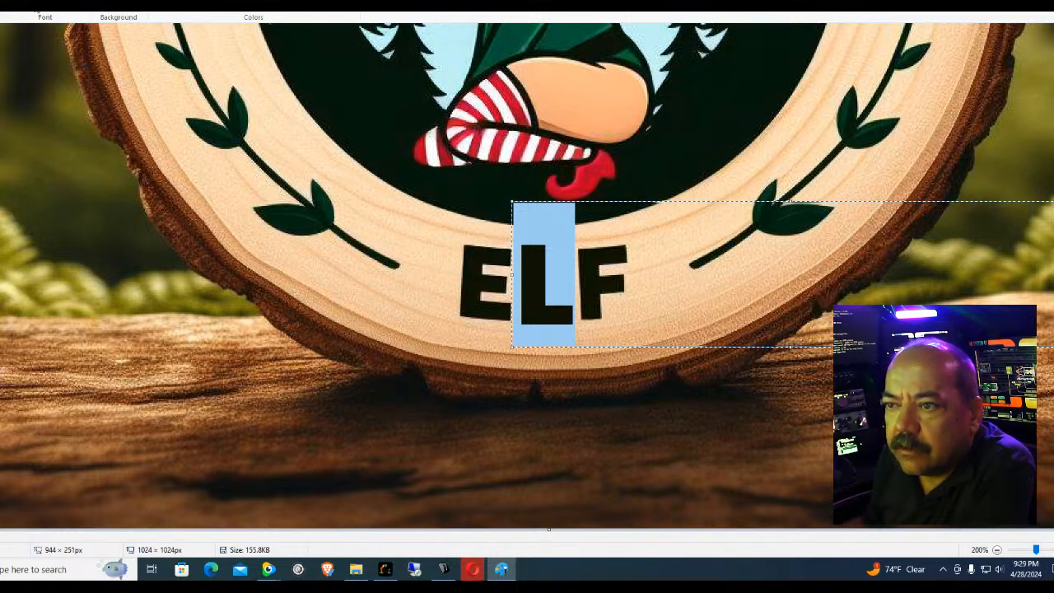
Reduce the L to font size 48 and change its font to bold Segoe UI
click(25, 6)
click(18, 159)
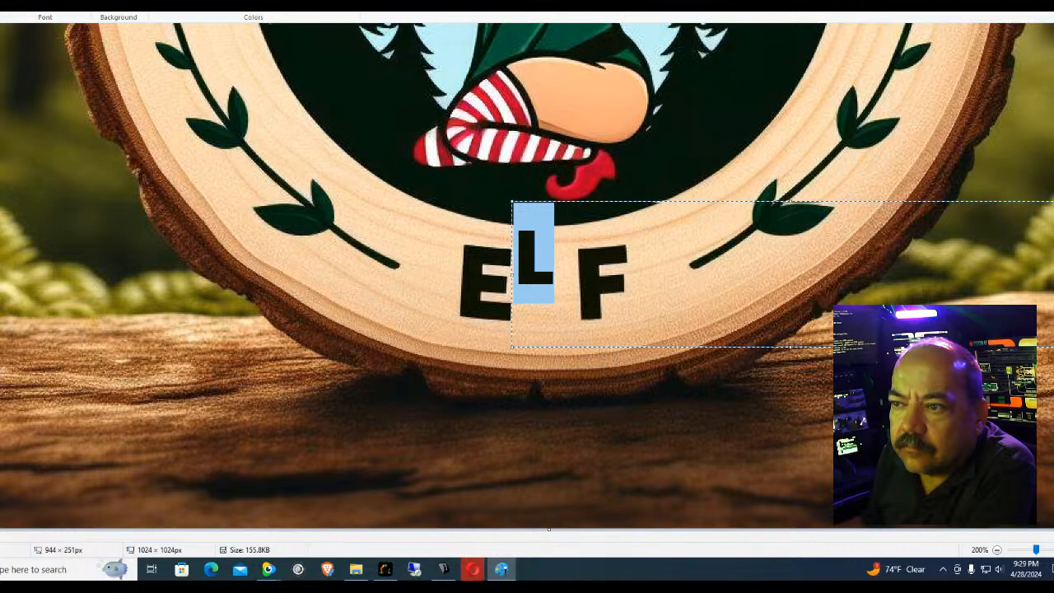
click(92, 5)
click(38, 351)
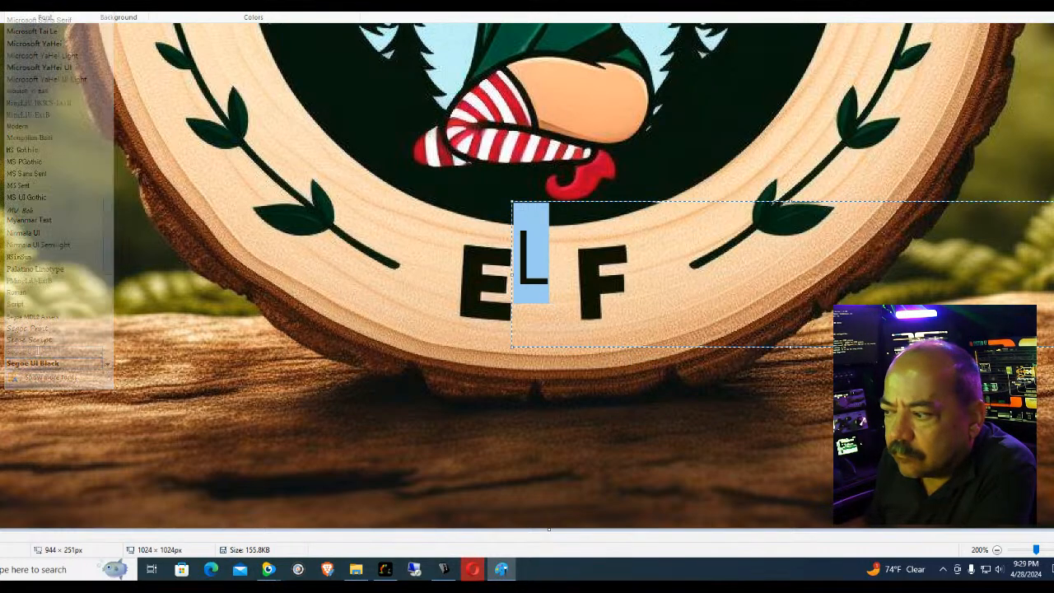
click(14, 7)
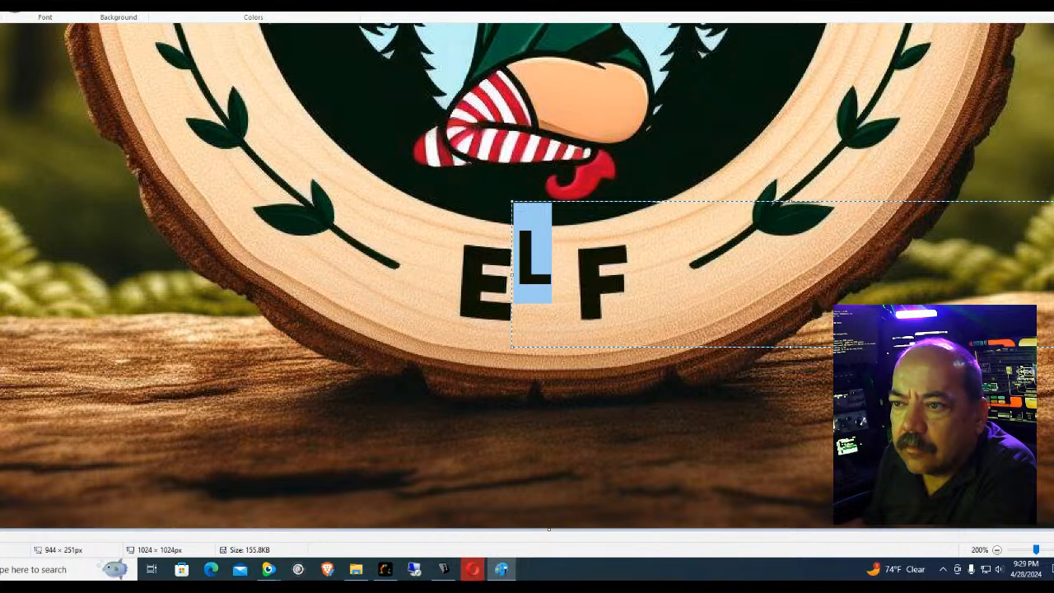
Set the L's font size to 72 and nudge the corner of its text box to centre the letter between the E and F
click(24, 7)
click(14, 163)
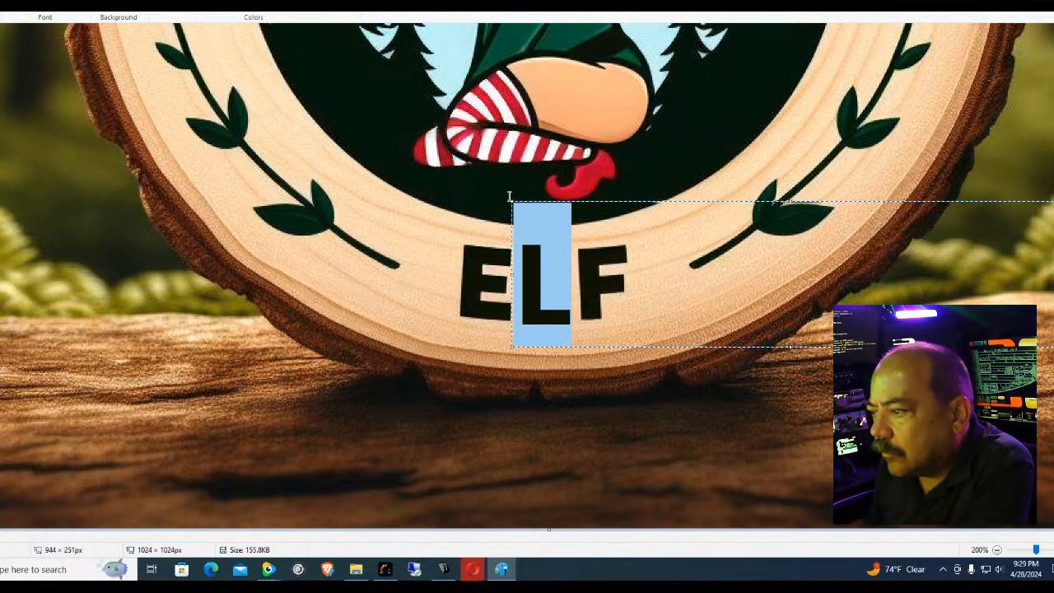
drag(513, 202, 513, 198)
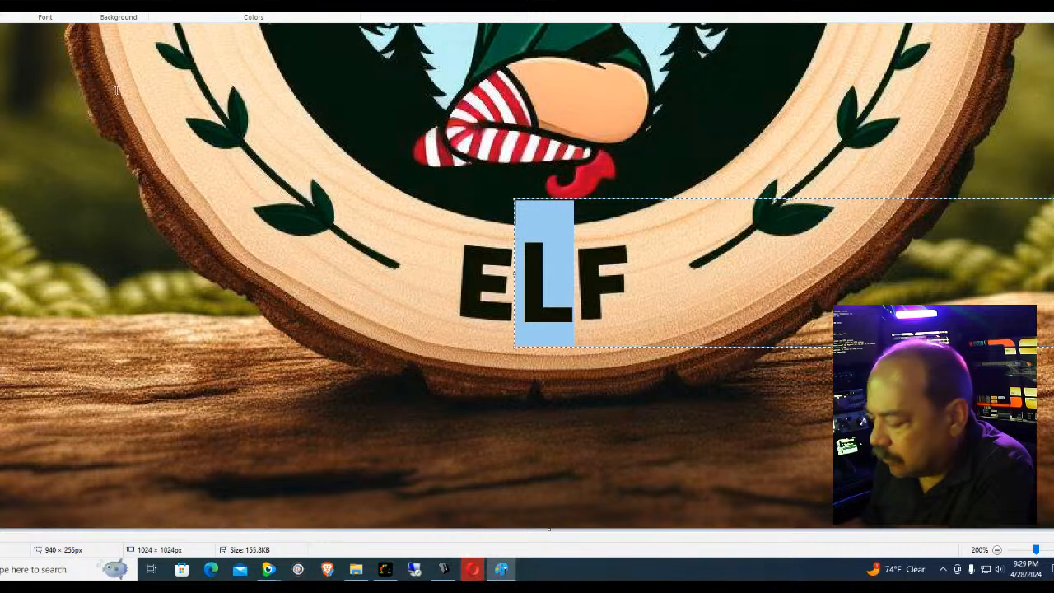
Retype the L in its text box and undo its placement between the E and F
key(Delete)
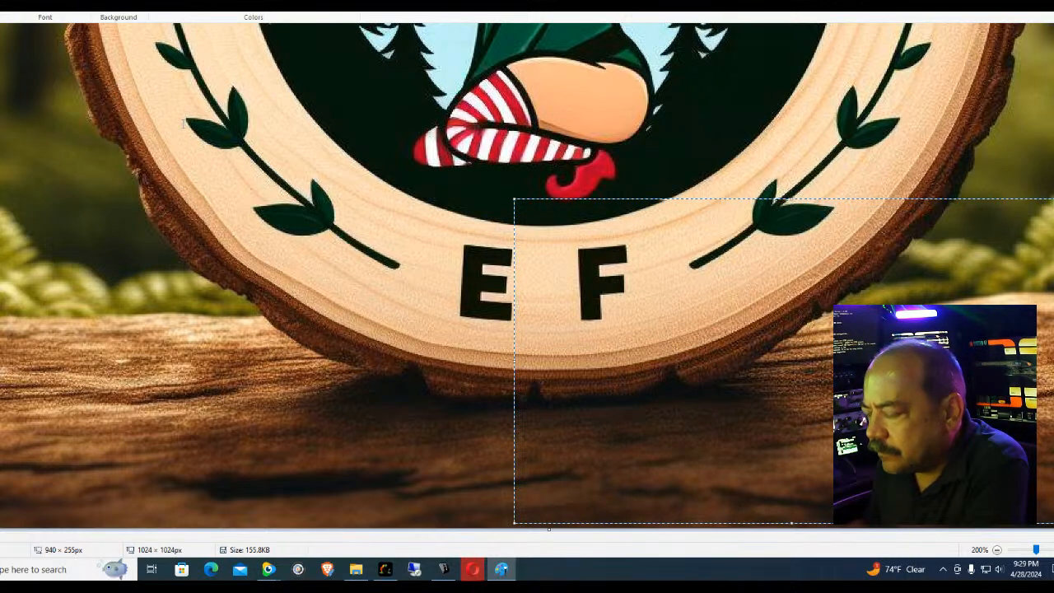
text(L)
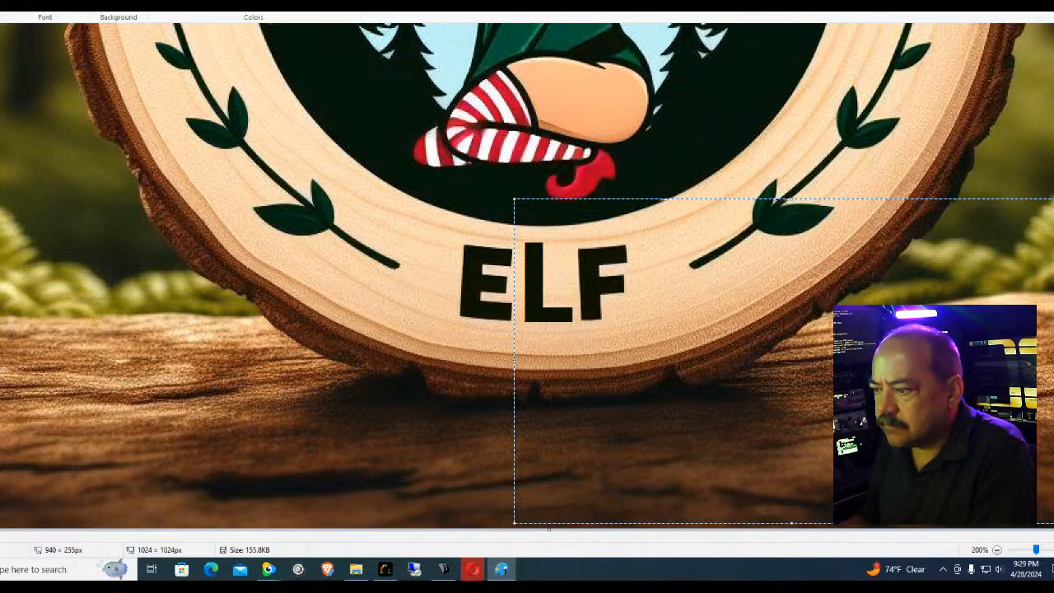
scroll(337, 237, down, 1)
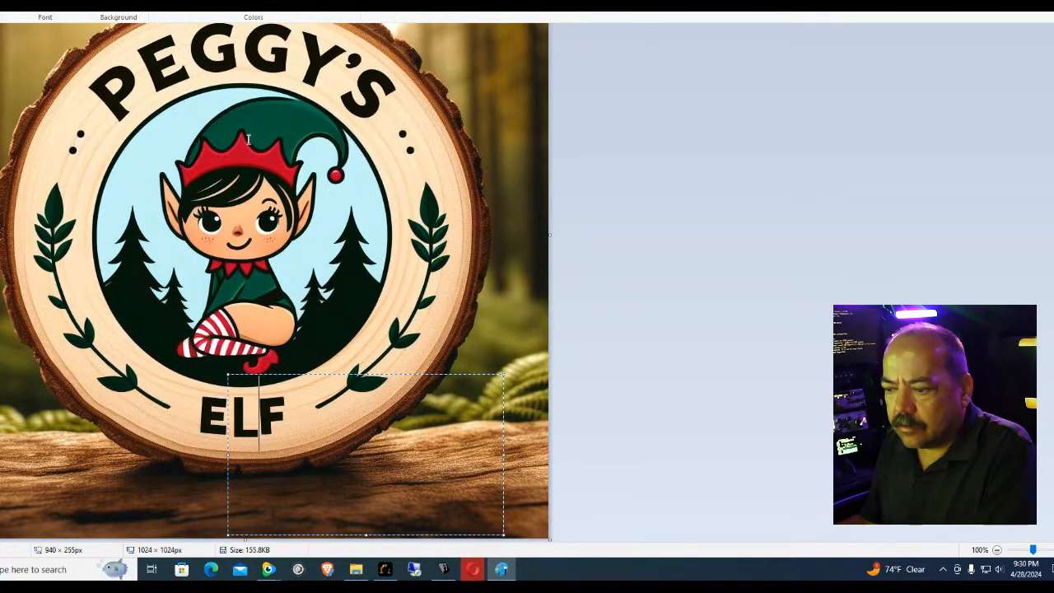
click(499, 272)
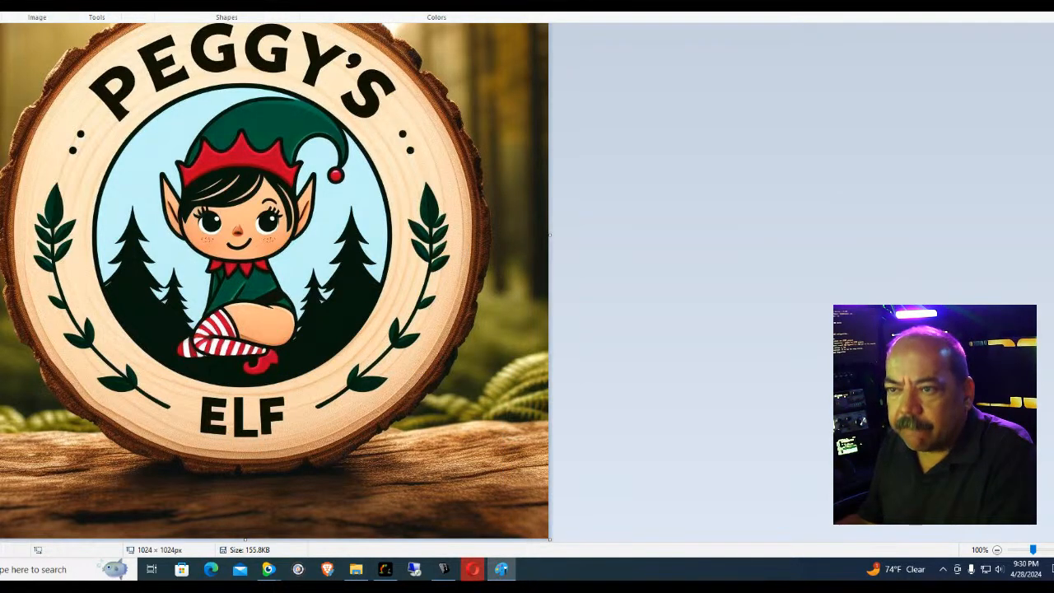
key(ctrl+z)
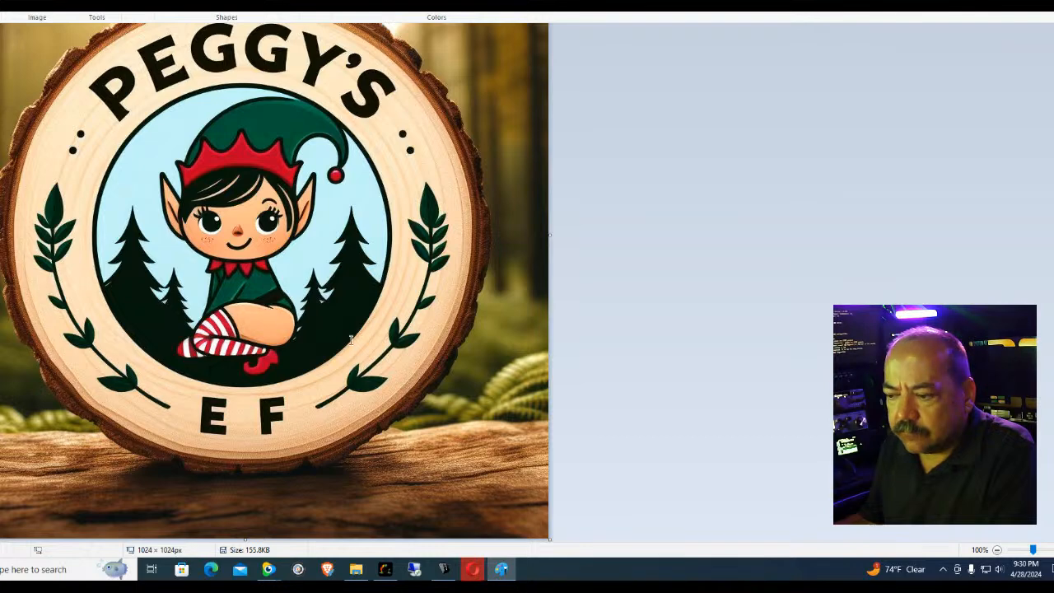
Add a new text box with the letter L between the E and F, raised slightly to line up with both letters
drag(228, 396, 299, 439)
text(L)
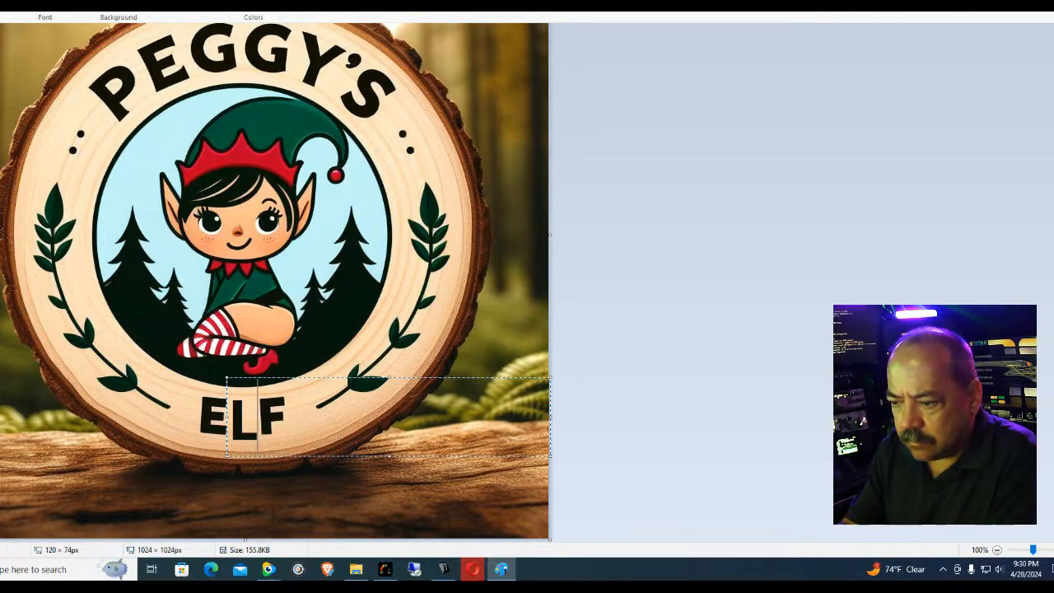
drag(226, 377, 227, 374)
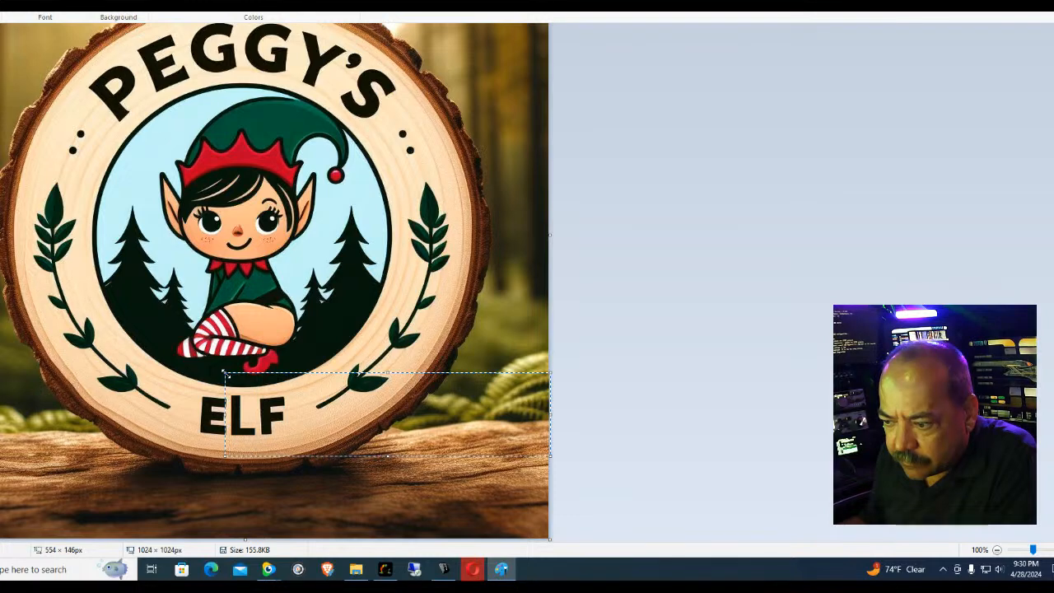
click(367, 337)
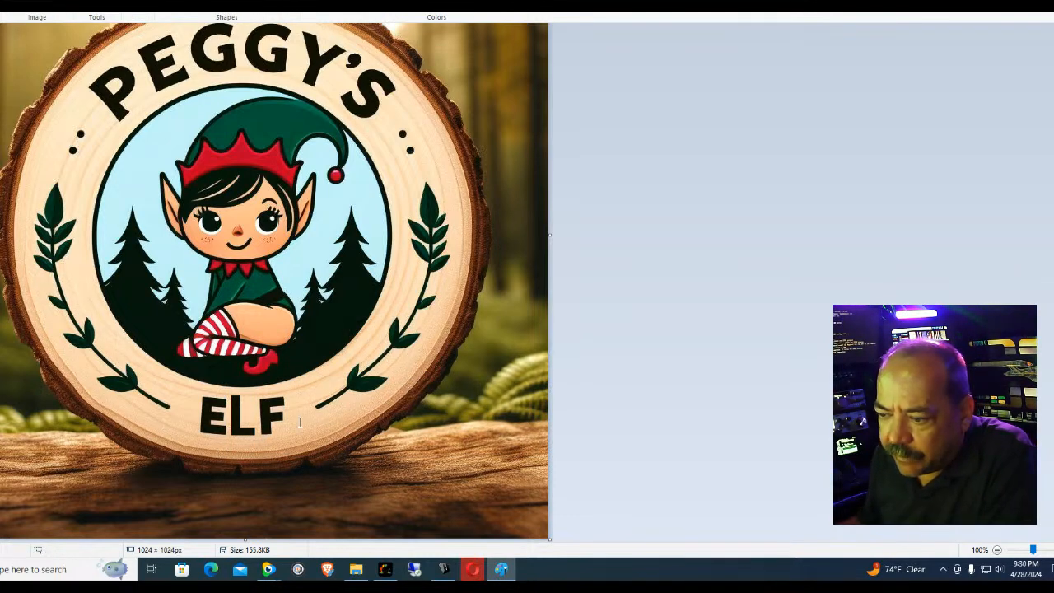
Select the top of the L's stem, about 16 × 15 px, and shift it slightly upward to lengthen the letter toward the E and F's height
scroll(221, 451, up, 2)
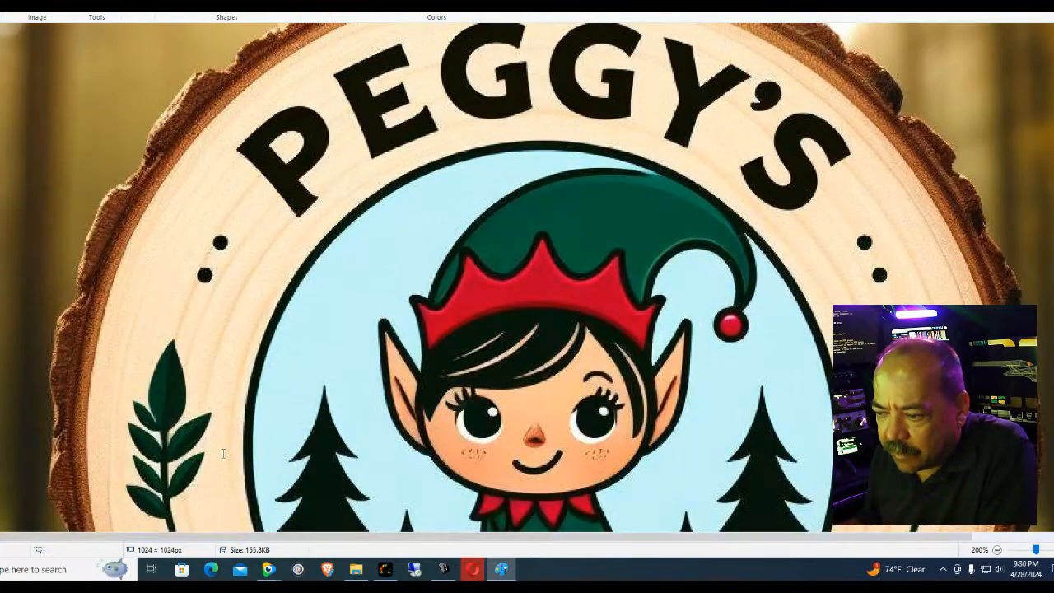
scroll(560, 385, down, 5)
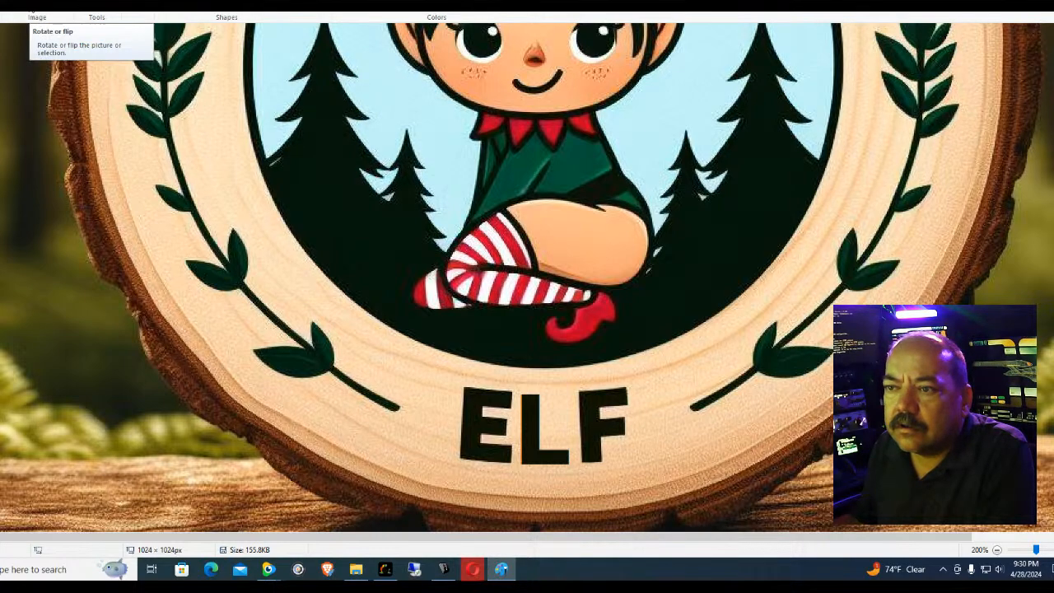
click(17, 8)
click(27, 33)
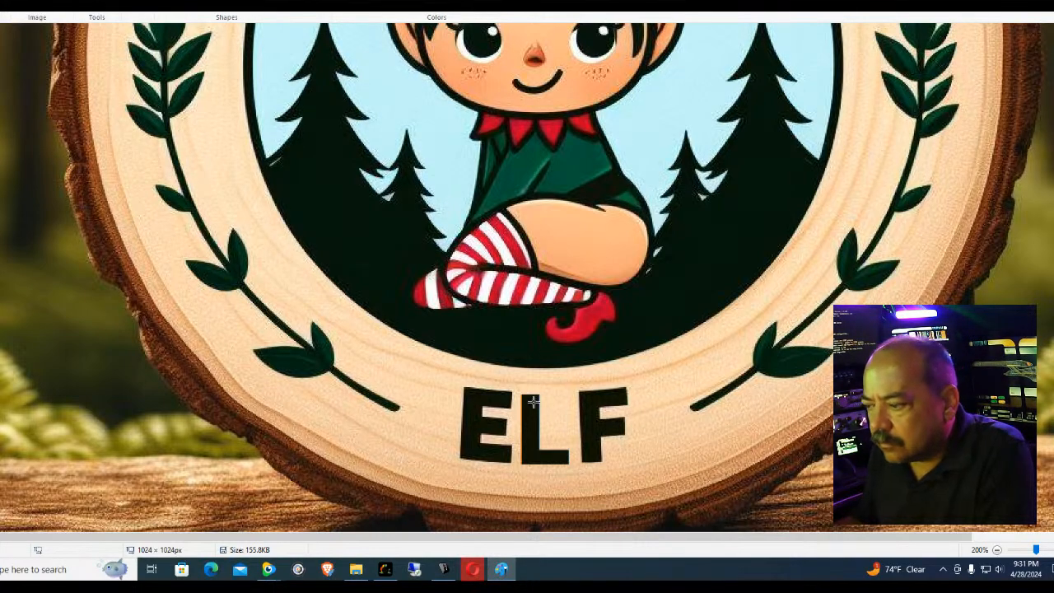
scroll(656, 452, up, 2)
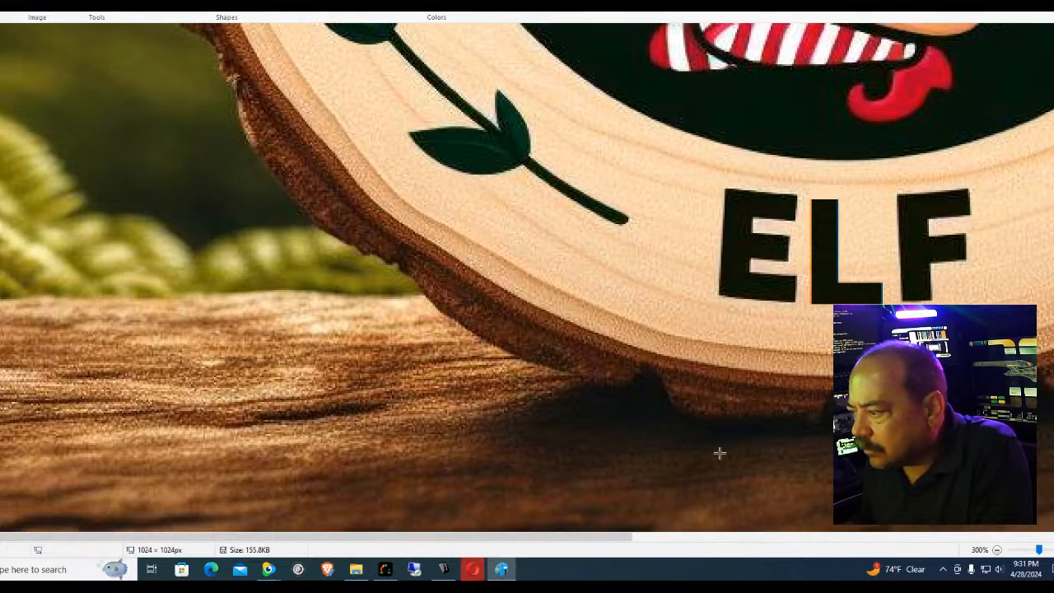
drag(471, 536, 640, 540)
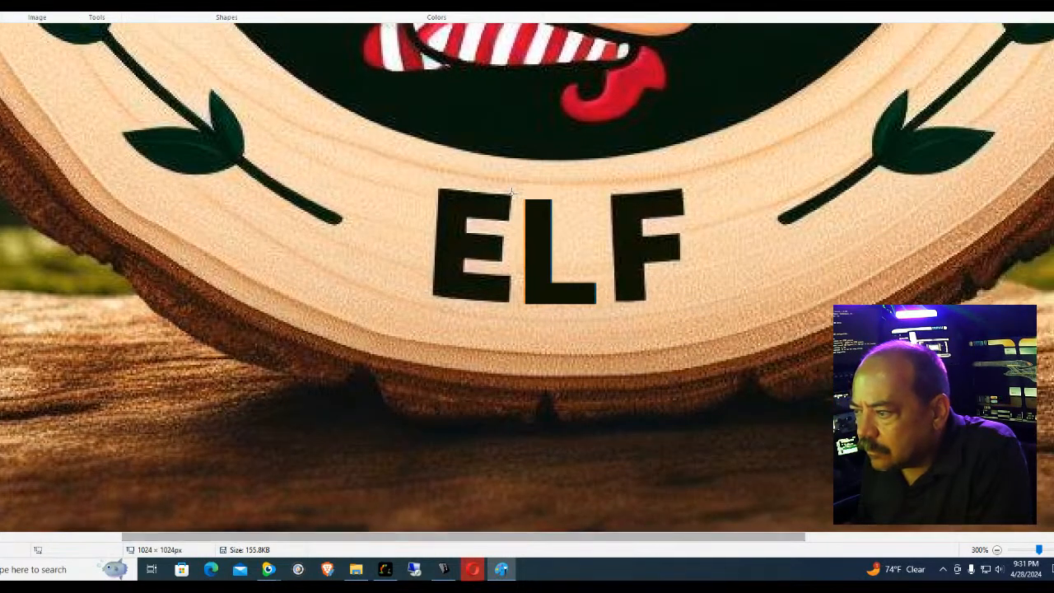
drag(524, 199, 553, 217)
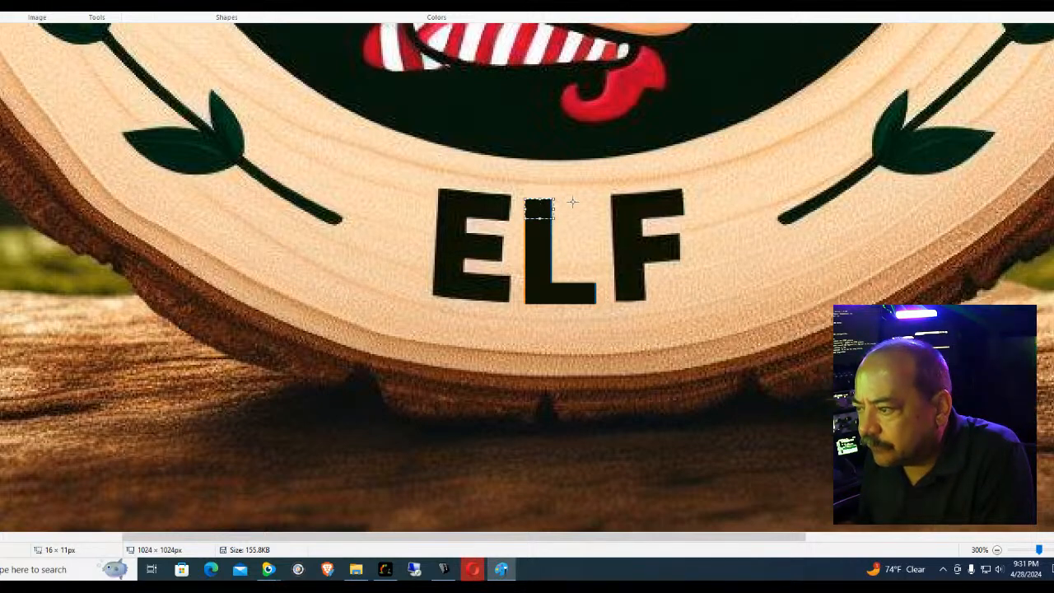
click(536, 245)
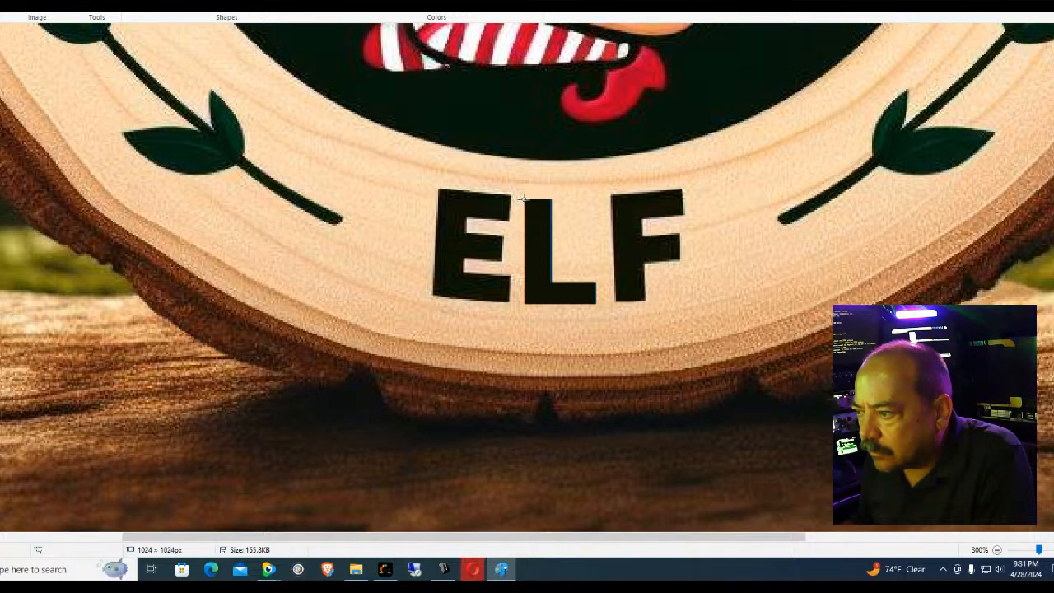
drag(524, 200, 551, 220)
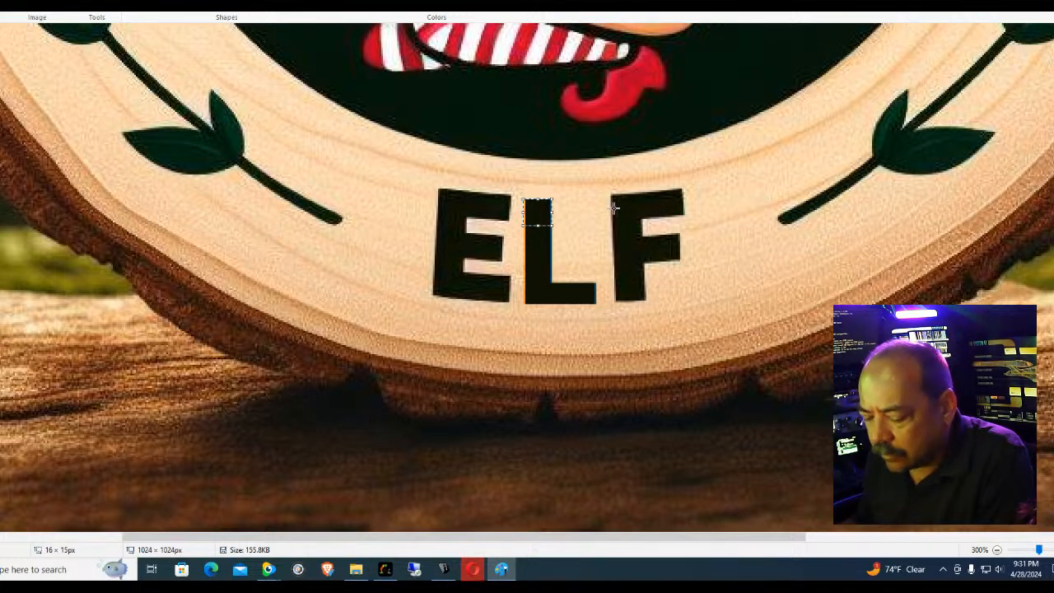
click(547, 189)
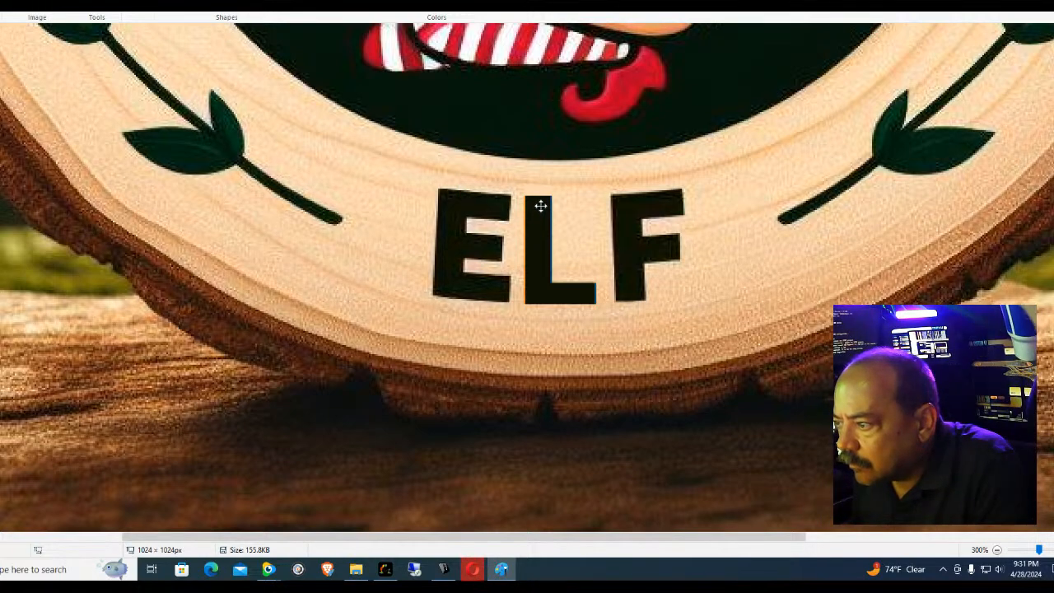
drag(541, 205, 536, 209)
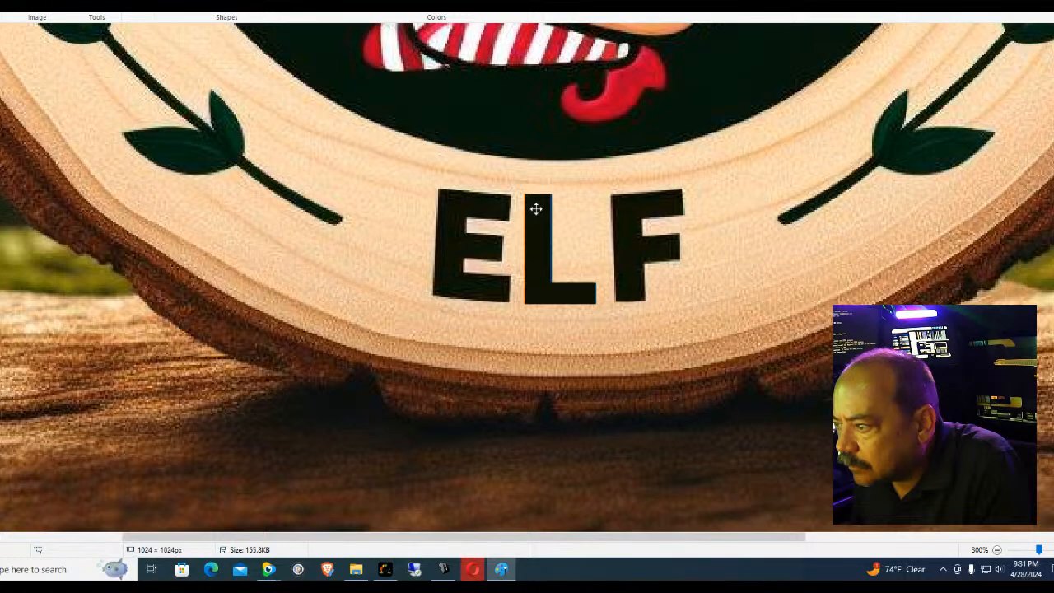
drag(536, 210, 536, 212)
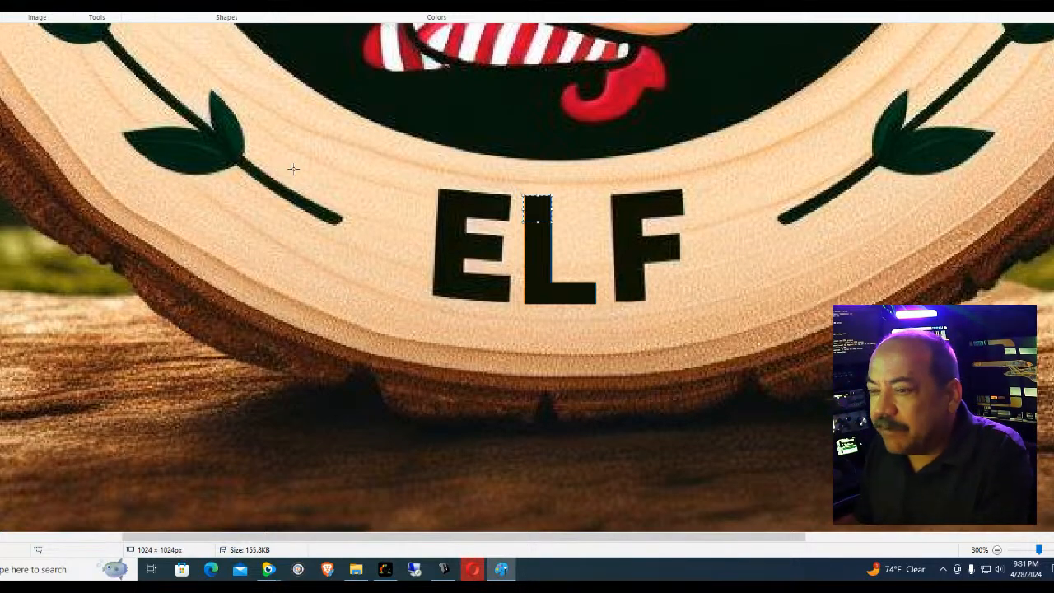
Examine the whole logo, checking how the added L matches the E, the F and the PEGGY'S lettering
scroll(409, 156, down, 5)
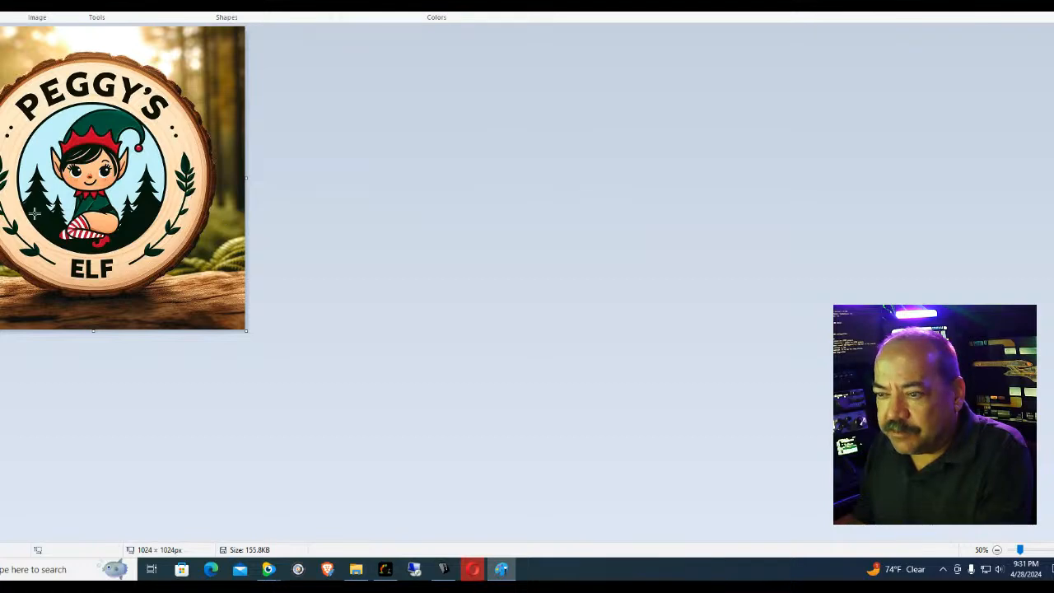
scroll(34, 213, up, 2)
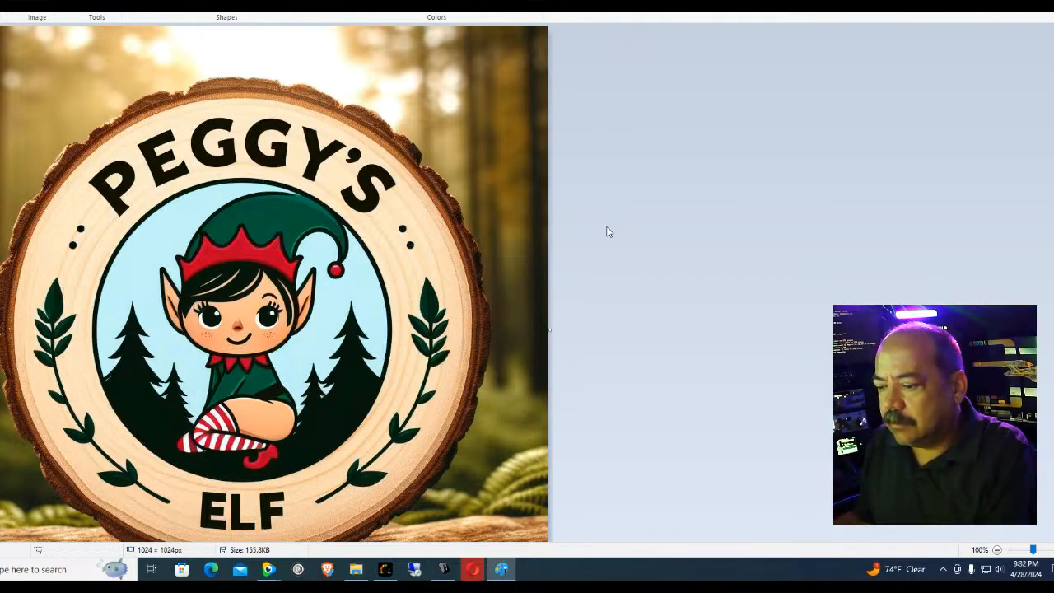
scroll(609, 233, down, 2)
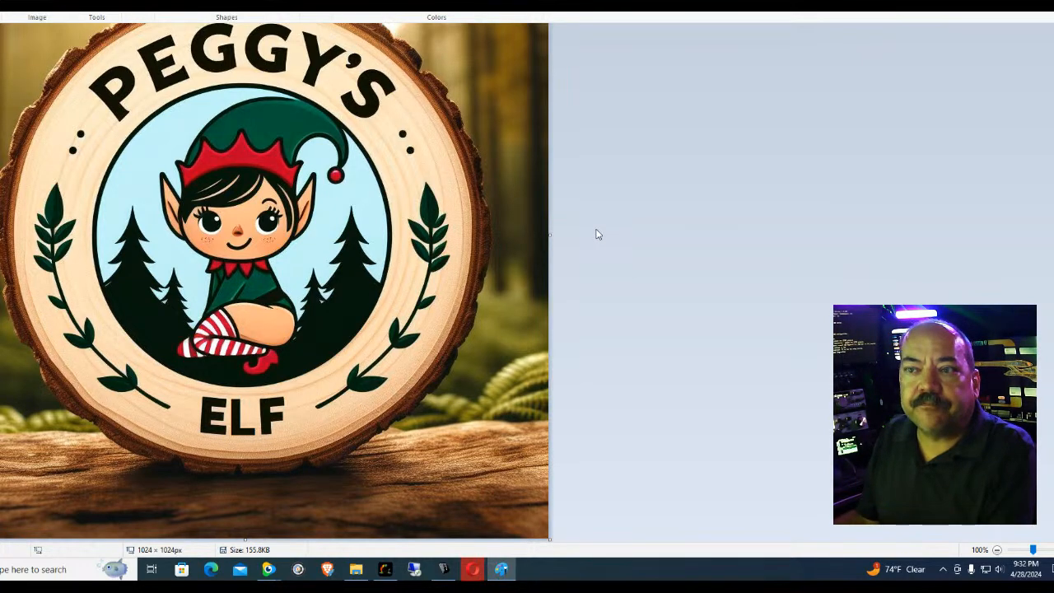
scroll(601, 243, up, 2)
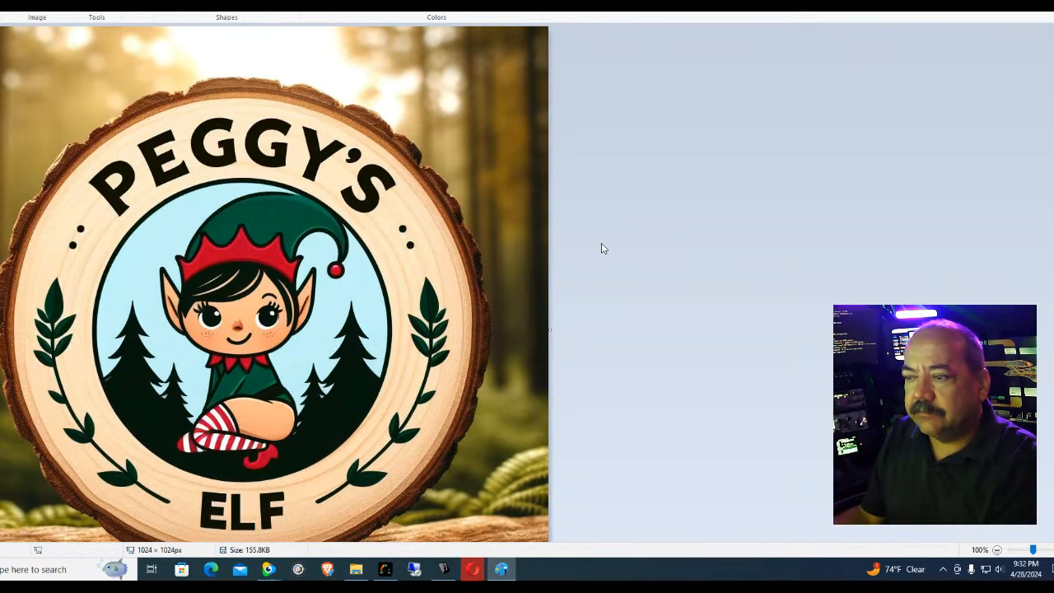
scroll(602, 245, down, 2)
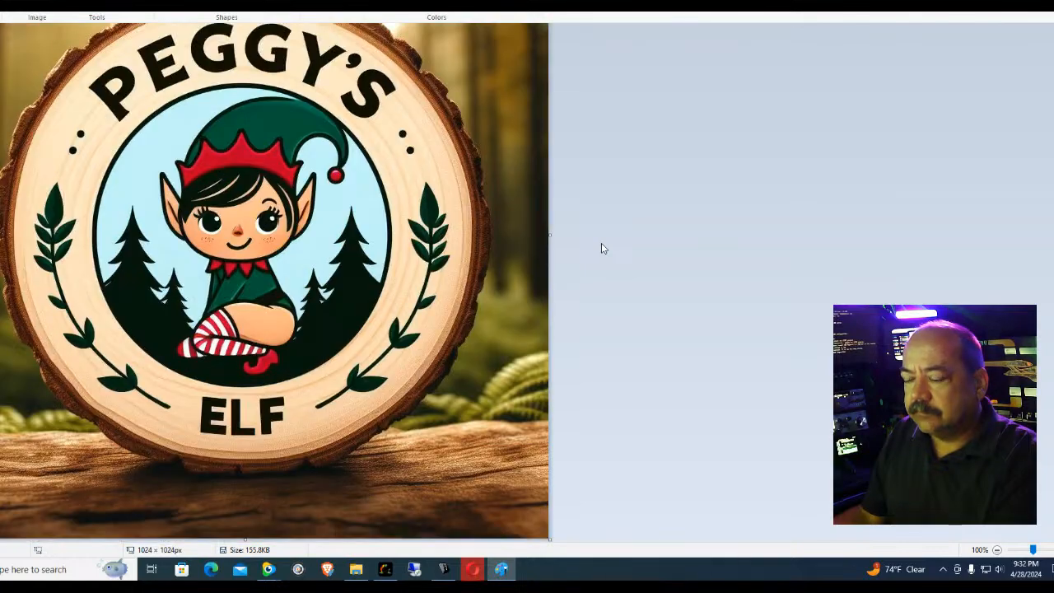
scroll(601, 247, up, 2)
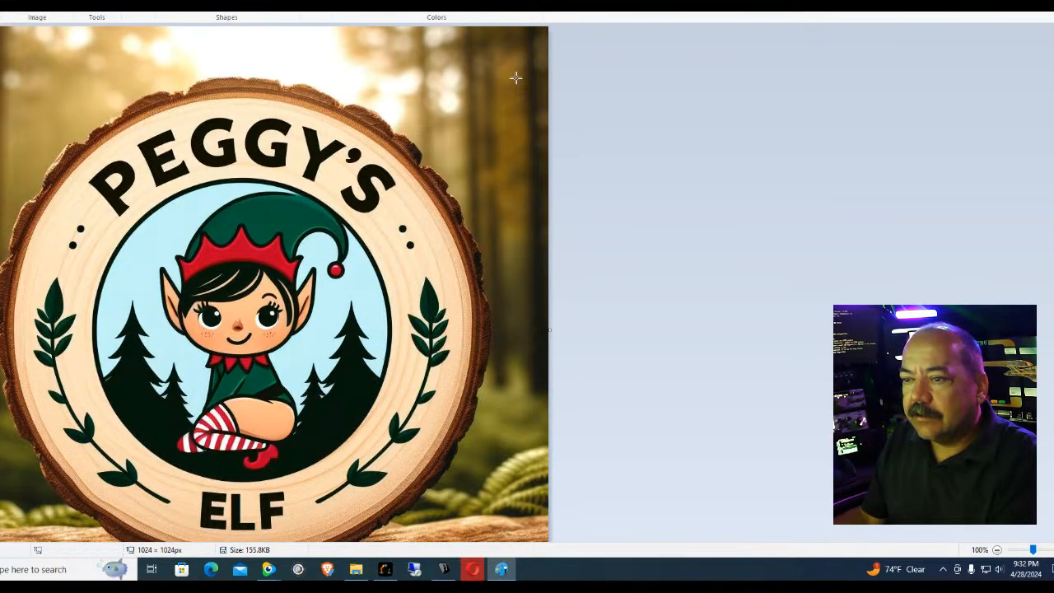
scroll(695, 165, down, 2)
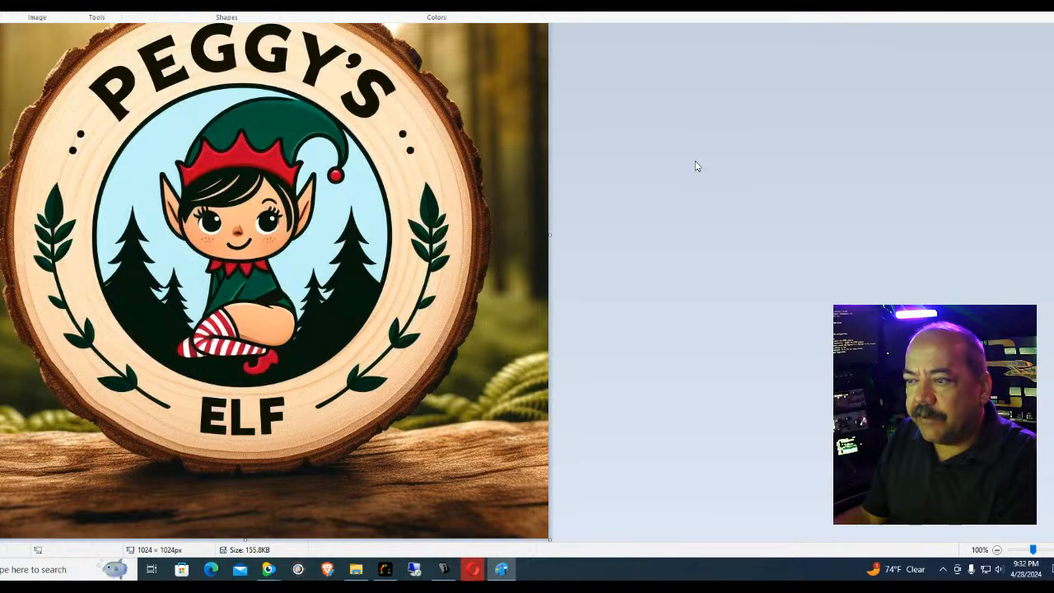
scroll(704, 183, up, 2)
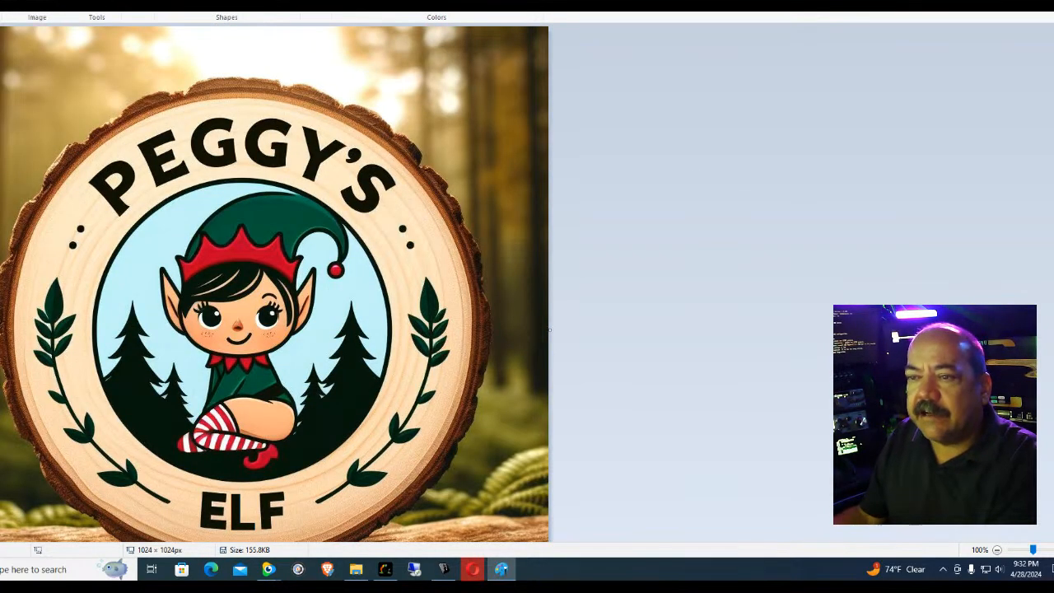
Save the corrected logo as a JPEG named "Peggys Elf Logo 1A" in the Downloads folder
click(2, 14)
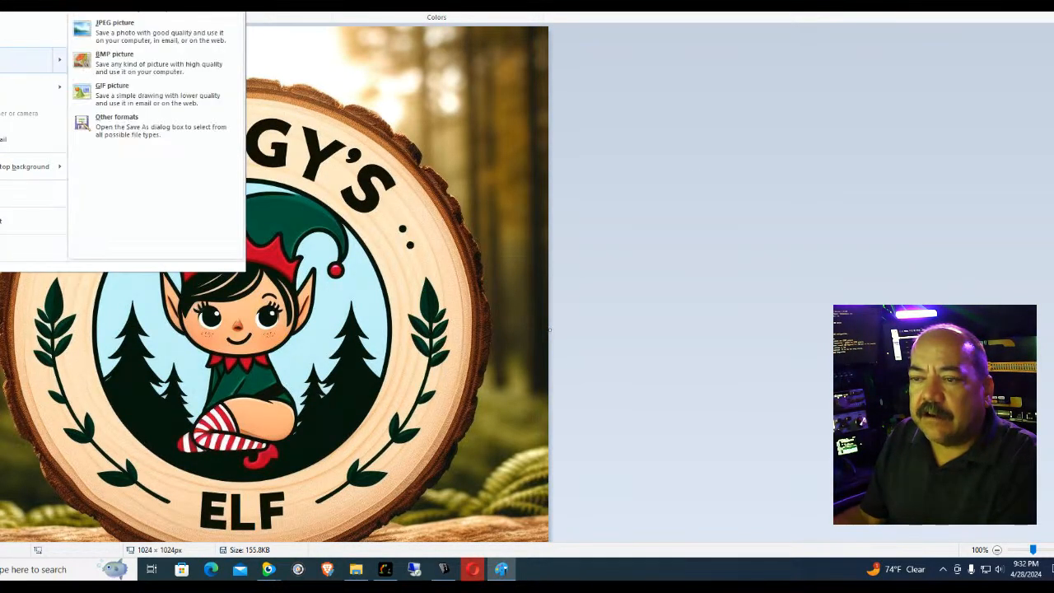
click(3, 60)
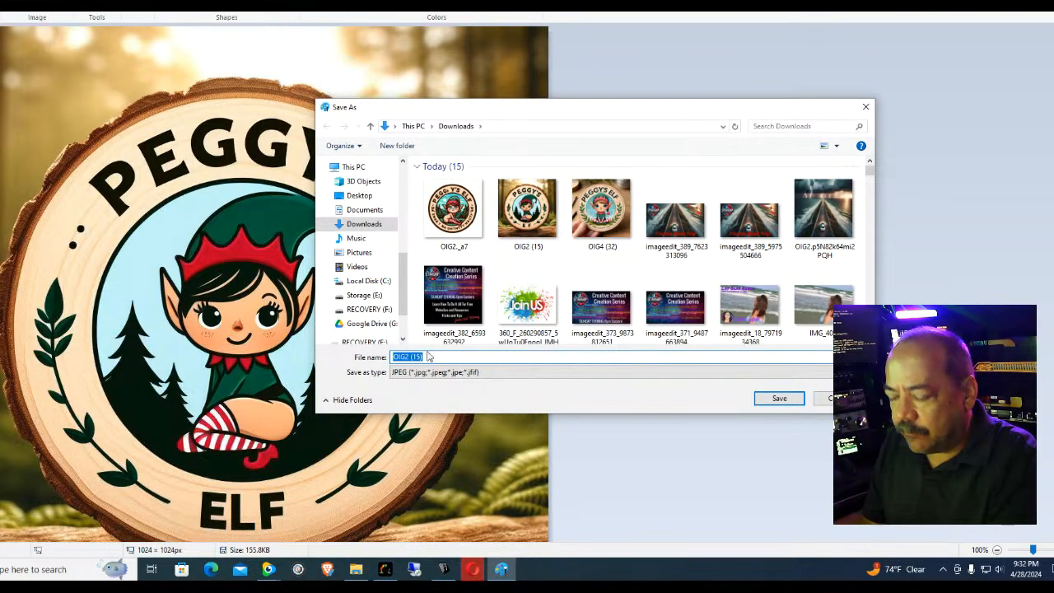
text(Peggys Elf Logo 1A)
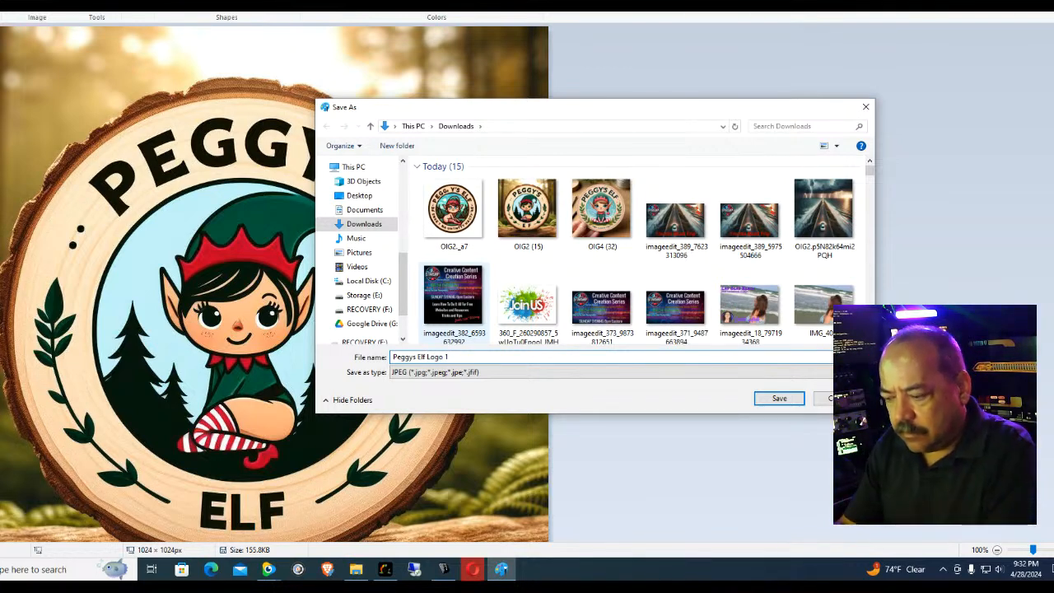
click(783, 401)
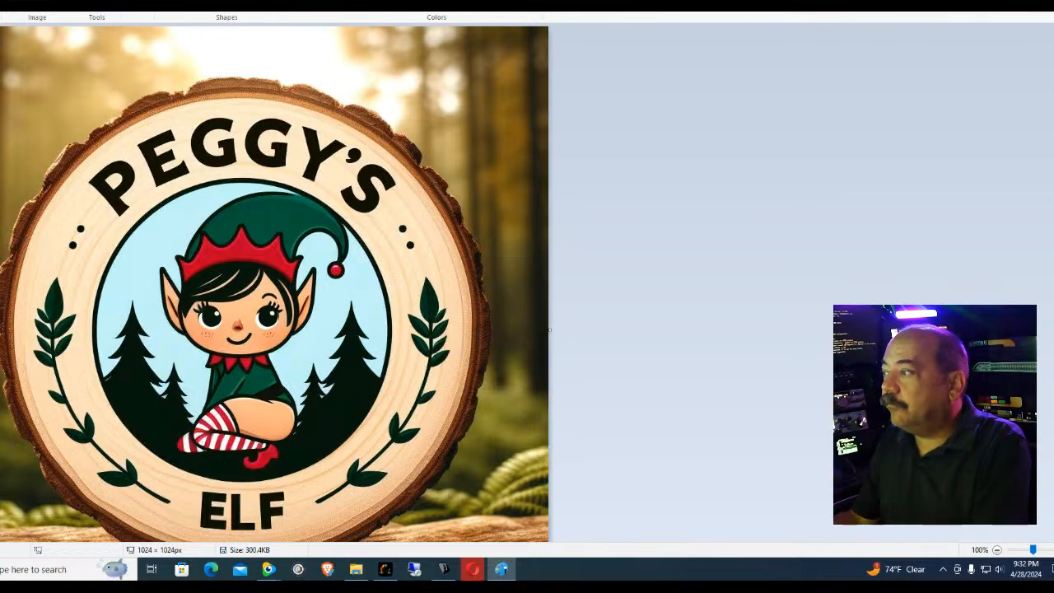
Leave Paint and return to the LunaPic paint tool page in the browser
click(1003, 1)
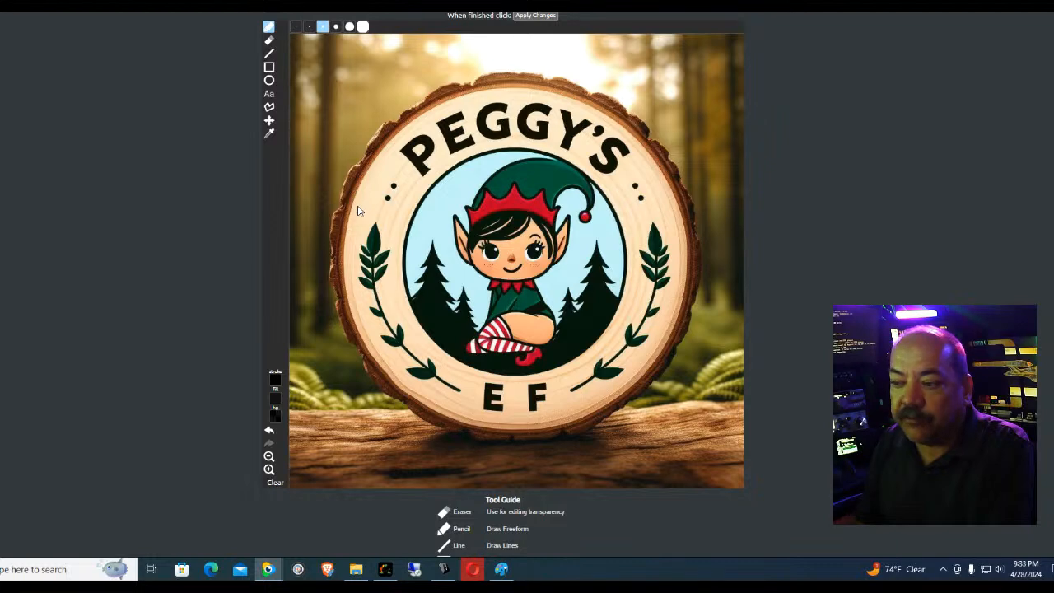
scroll(111, 160, up, 1)
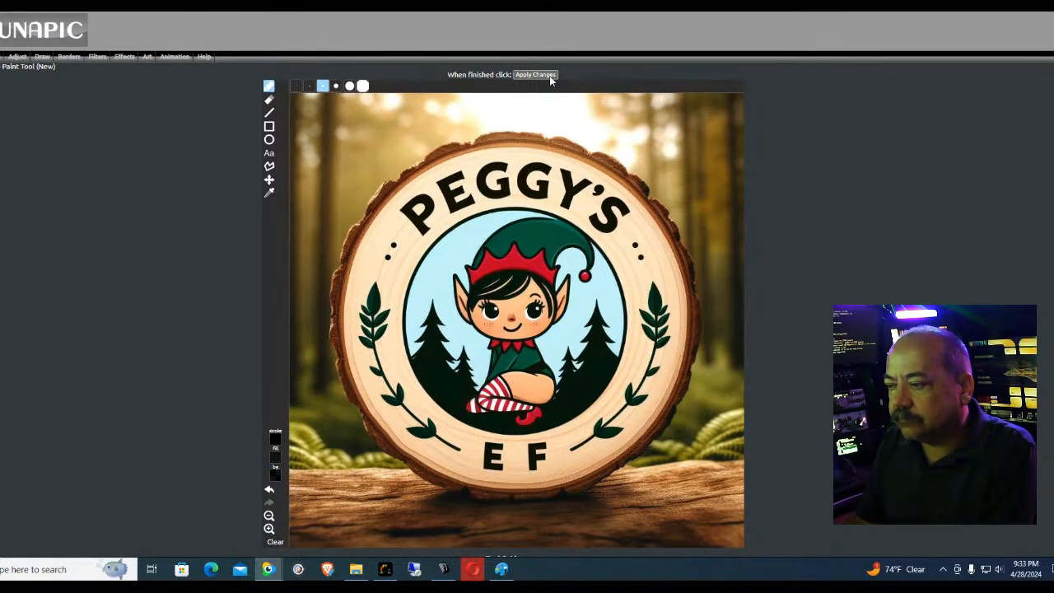
mouse_move(0, 57)
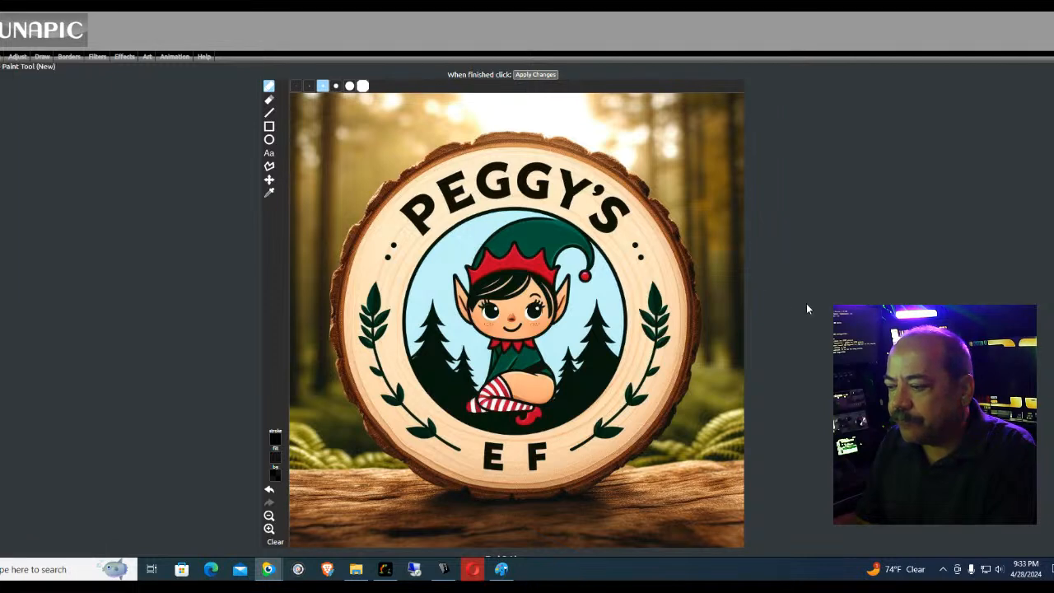
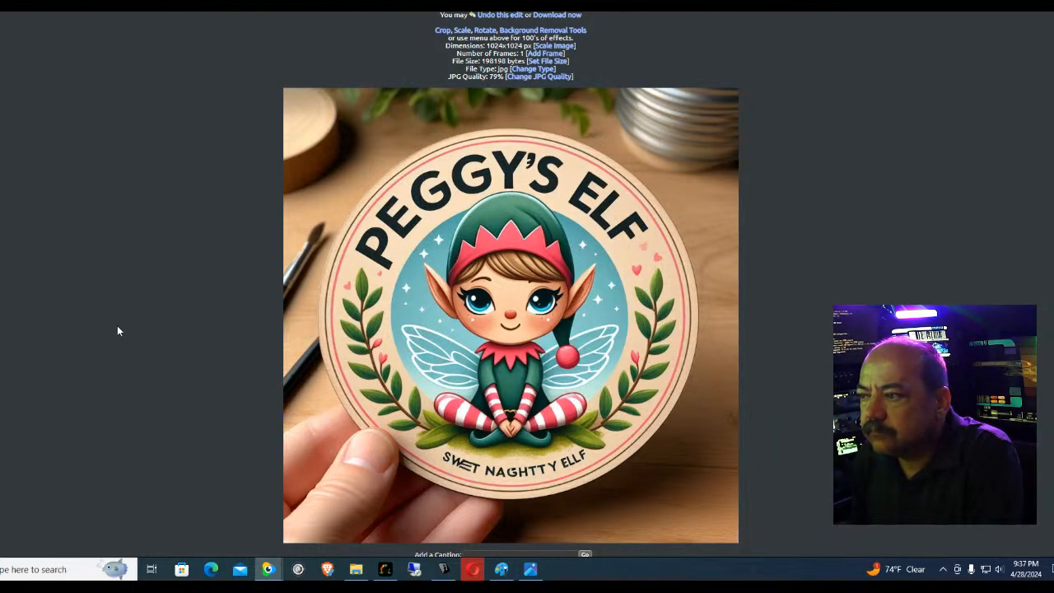
scroll(115, 330, up, 2)
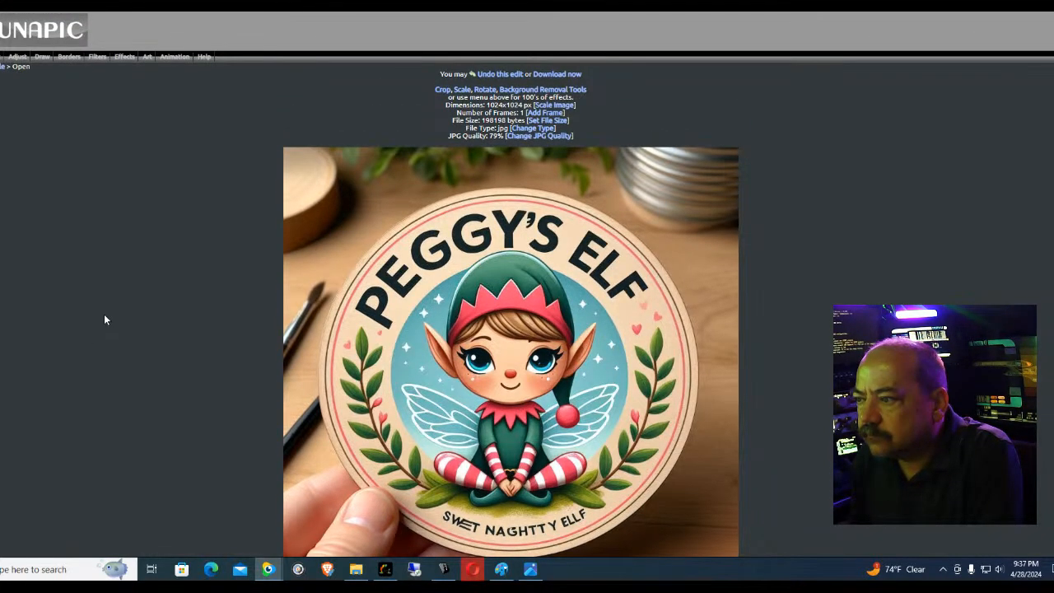
mouse_move(15, 59)
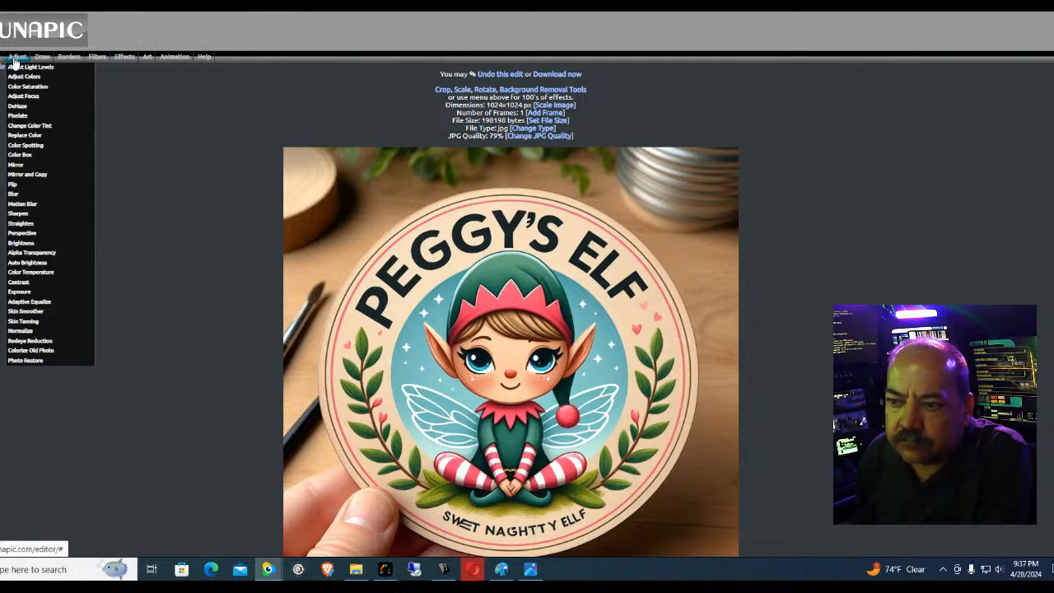
mouse_move(47, 61)
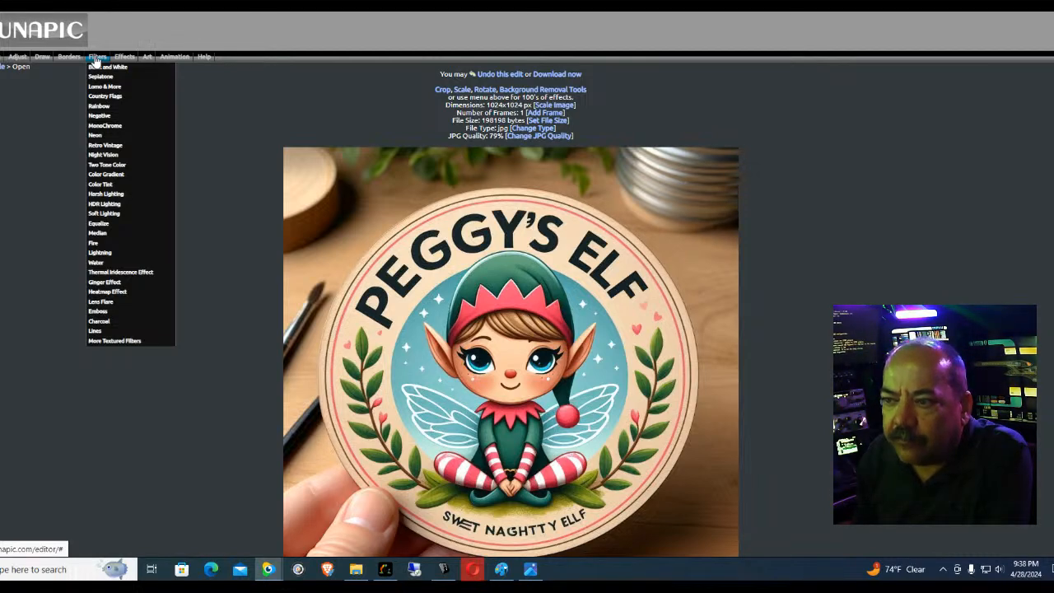
mouse_move(122, 56)
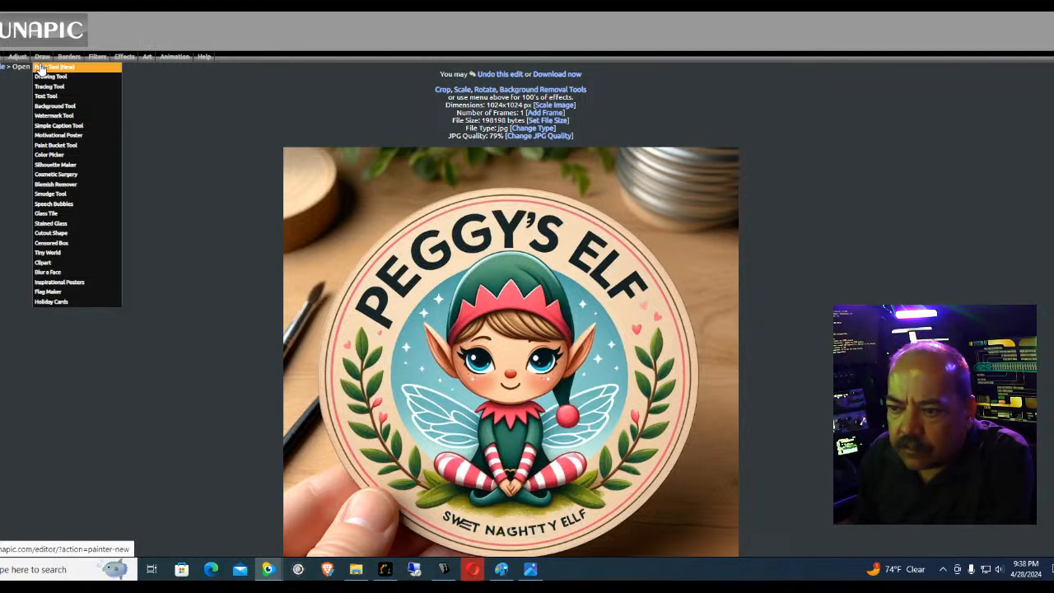
click(74, 173)
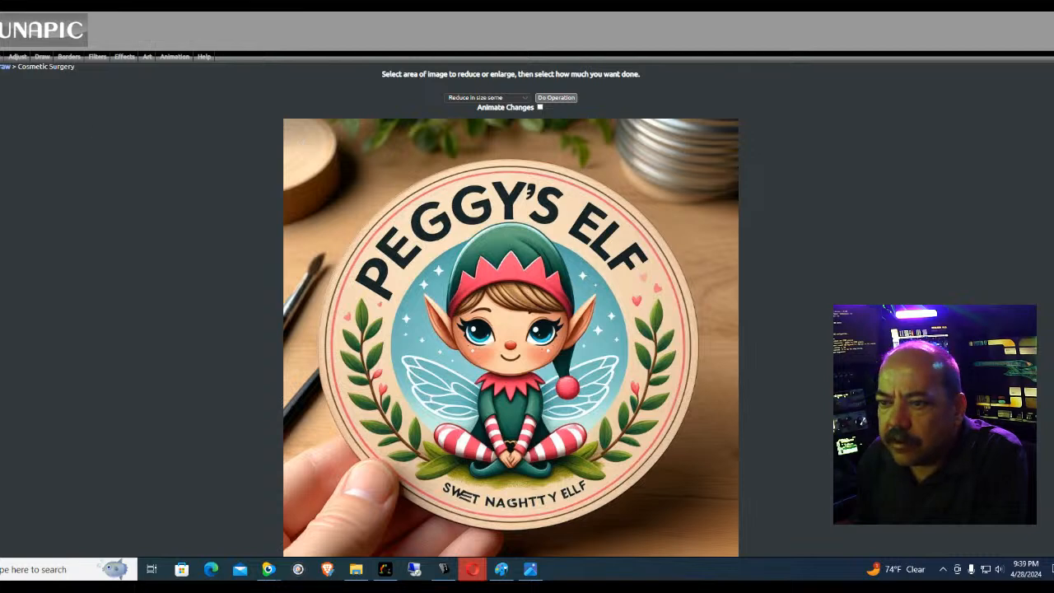
Open the new Paint Tool and sample the beige beside the S of the lower caption as the stroke color
mouse_move(2, 59)
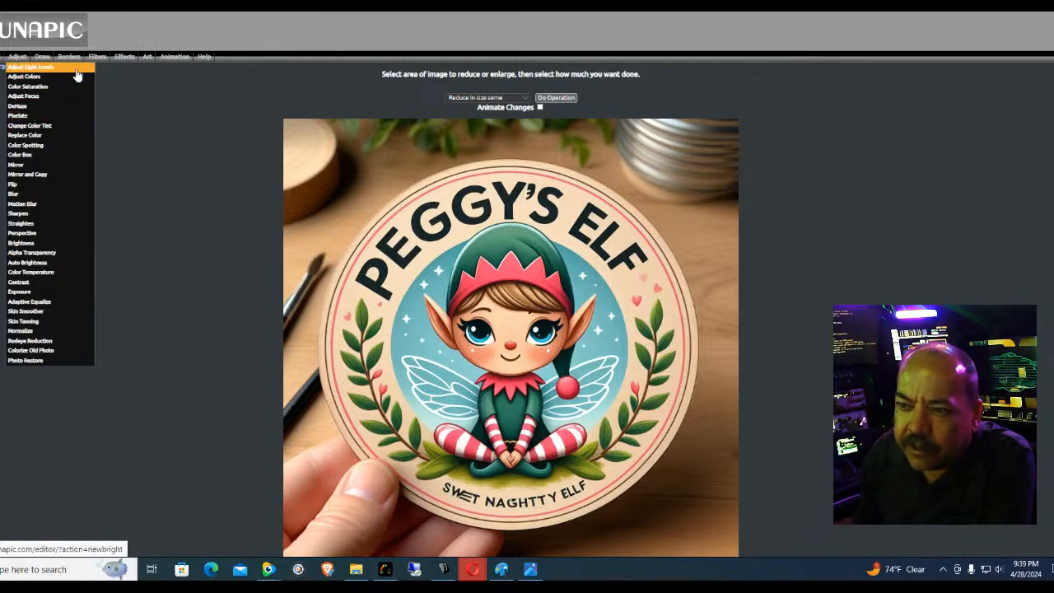
mouse_move(149, 60)
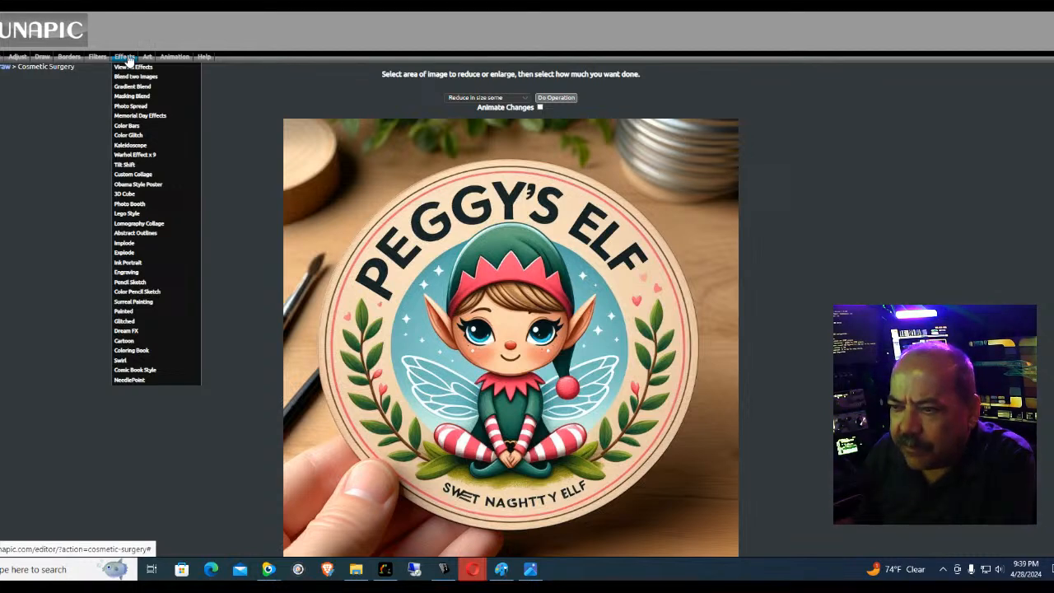
mouse_move(97, 59)
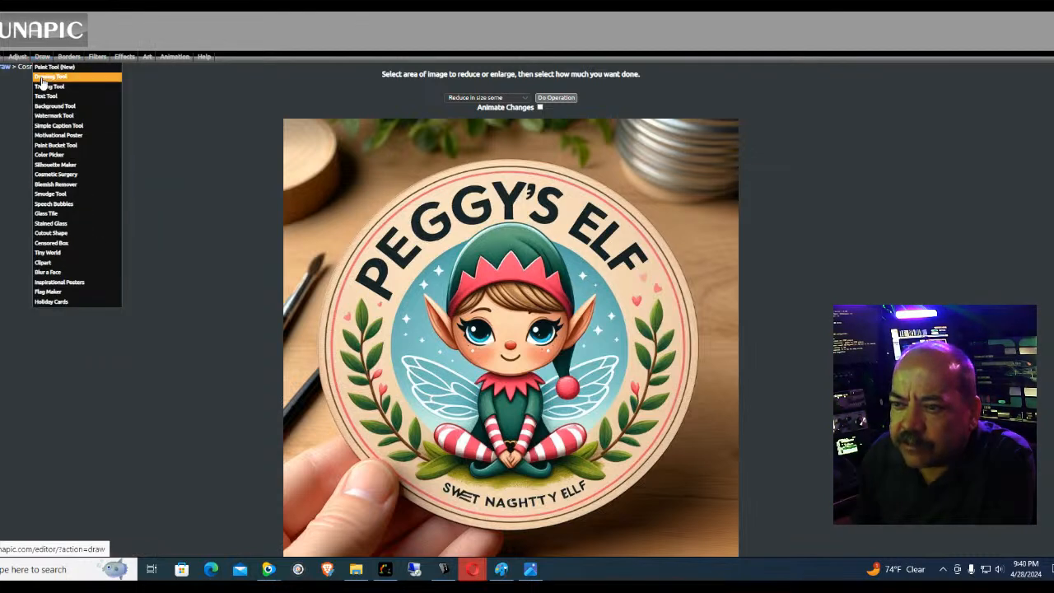
click(45, 69)
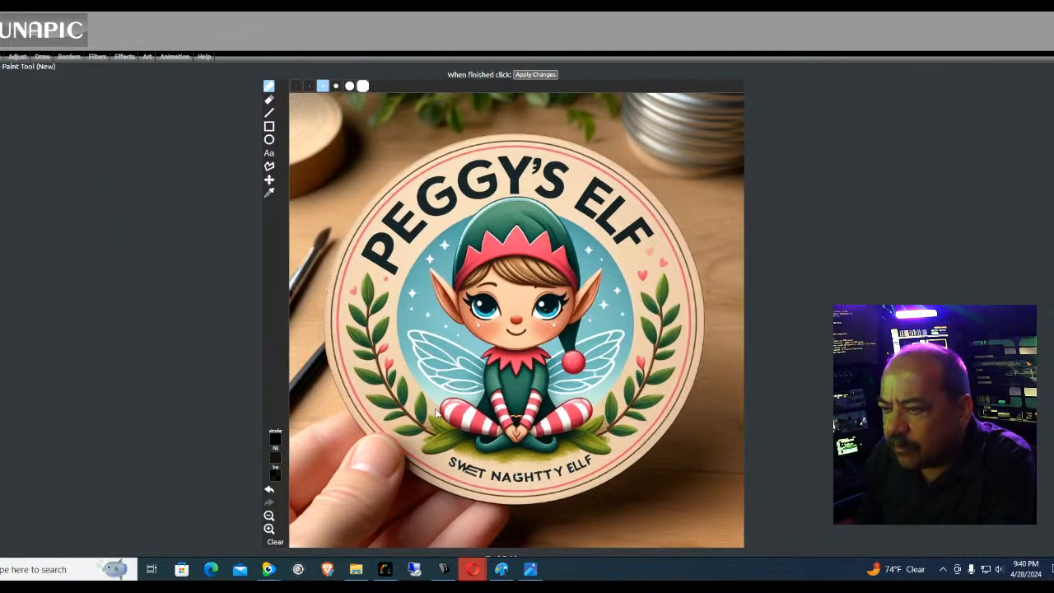
click(268, 193)
scroll(585, 435, down, 3)
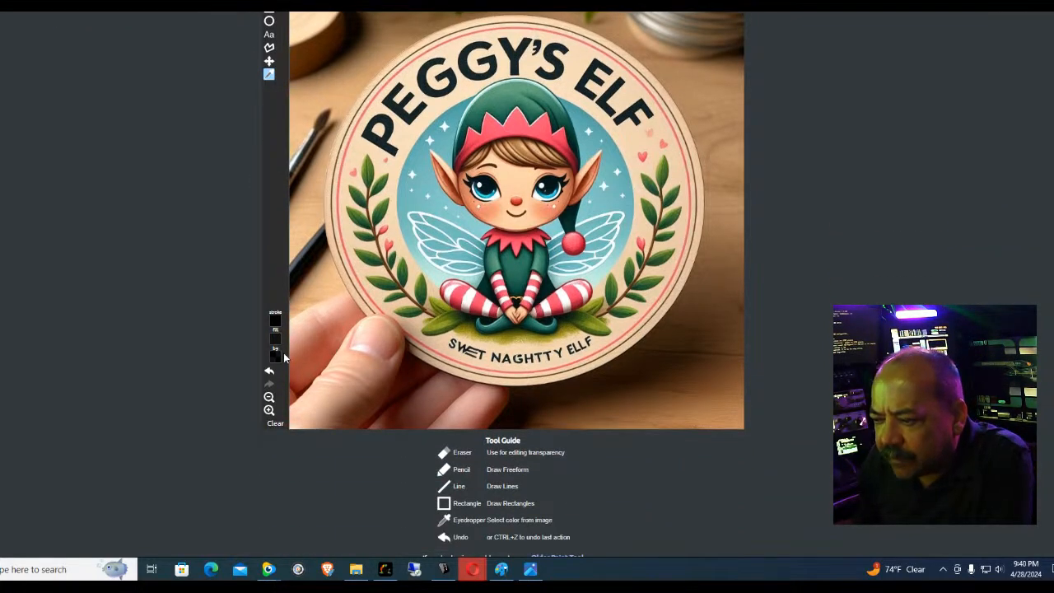
click(275, 326)
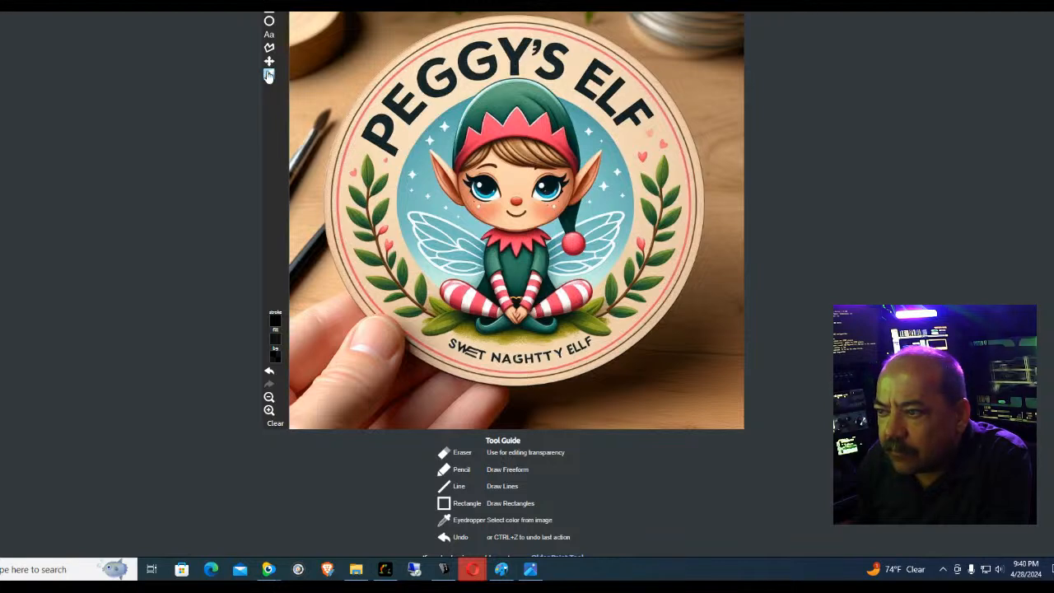
click(447, 345)
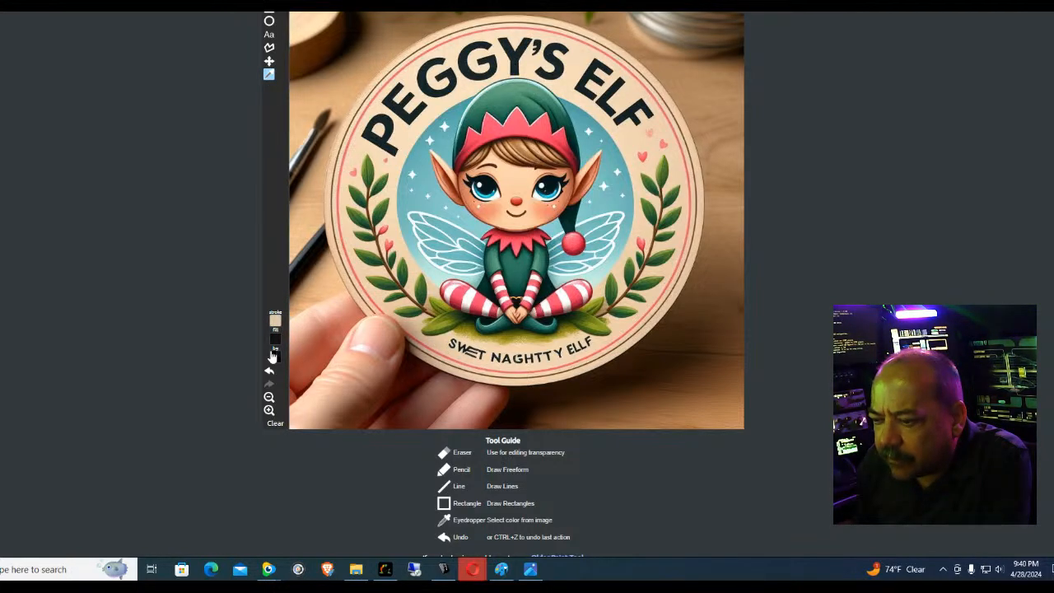
Paint over the S and W of the caption's first word with the sampled beige, using the pencil
scroll(318, 121, up, 2)
click(269, 87)
scroll(359, 277, down, 2)
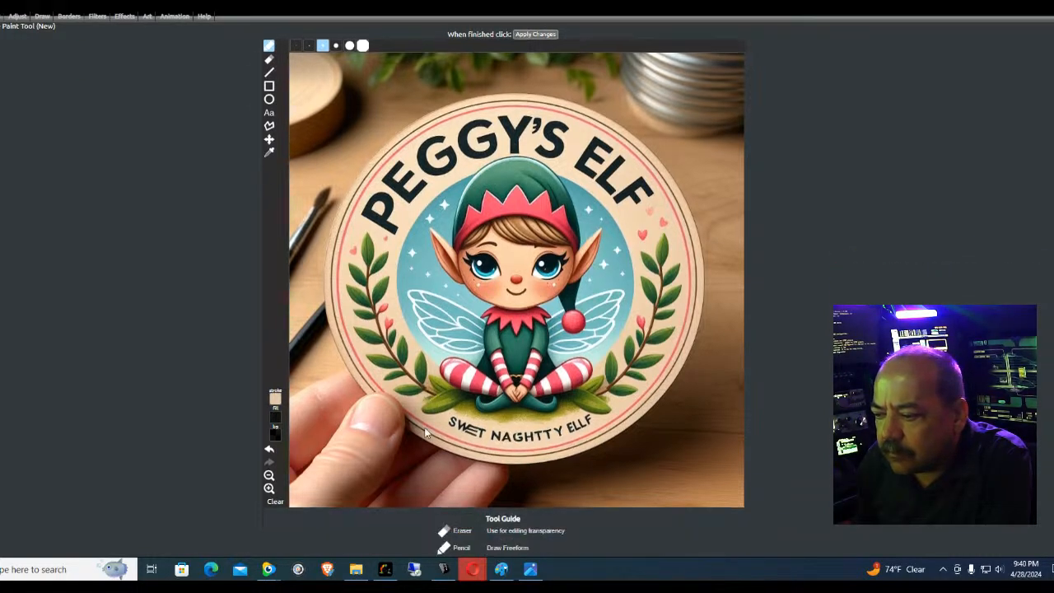
drag(452, 345, 450, 342)
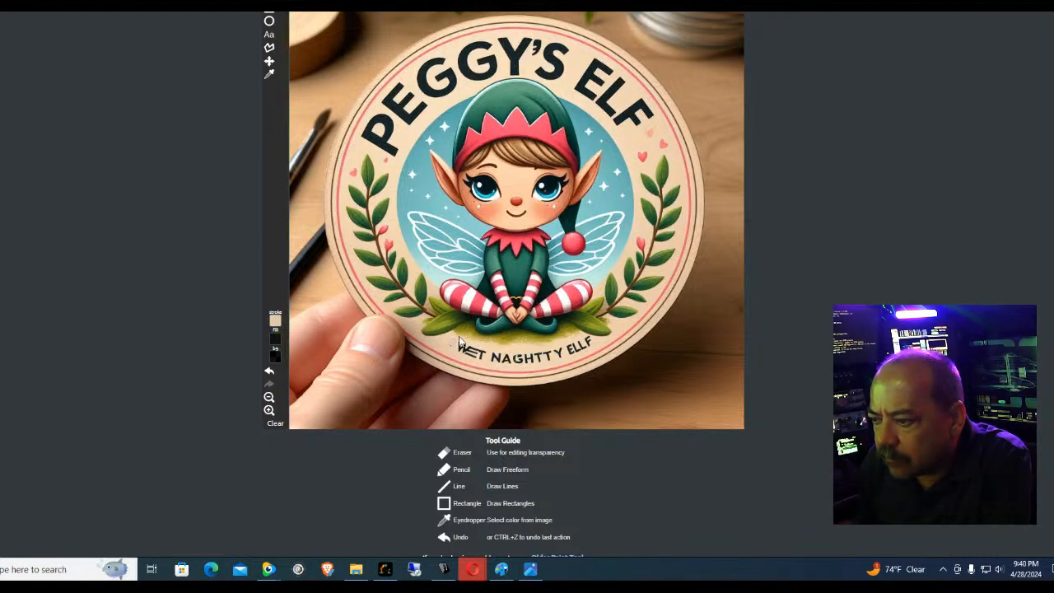
drag(452, 346, 461, 348)
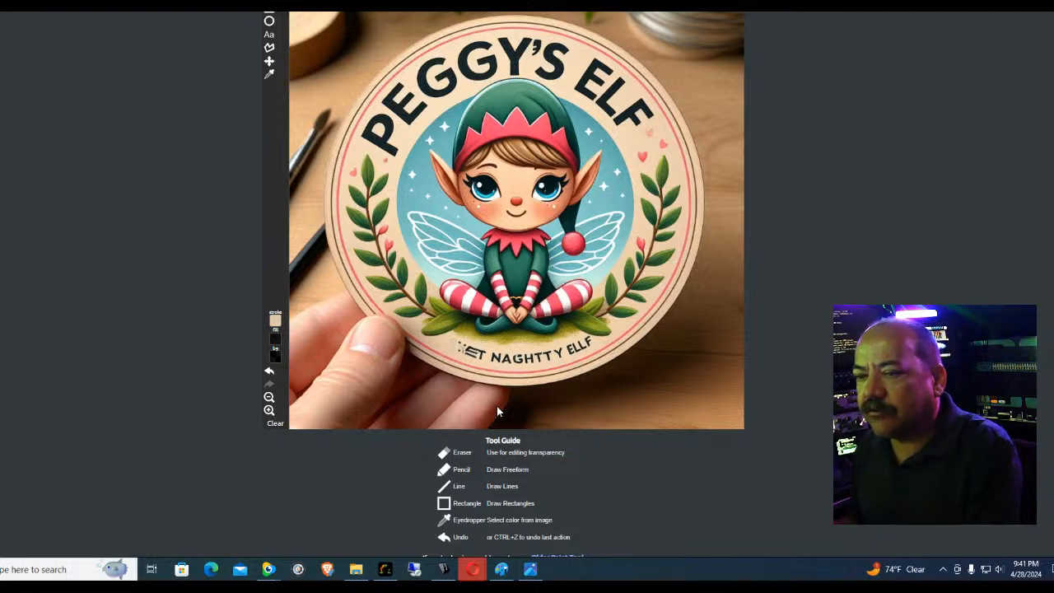
Increase the pencil to the next larger size and cover the remaining letters of the caption's first word up to the N
scroll(306, 102, up, 3)
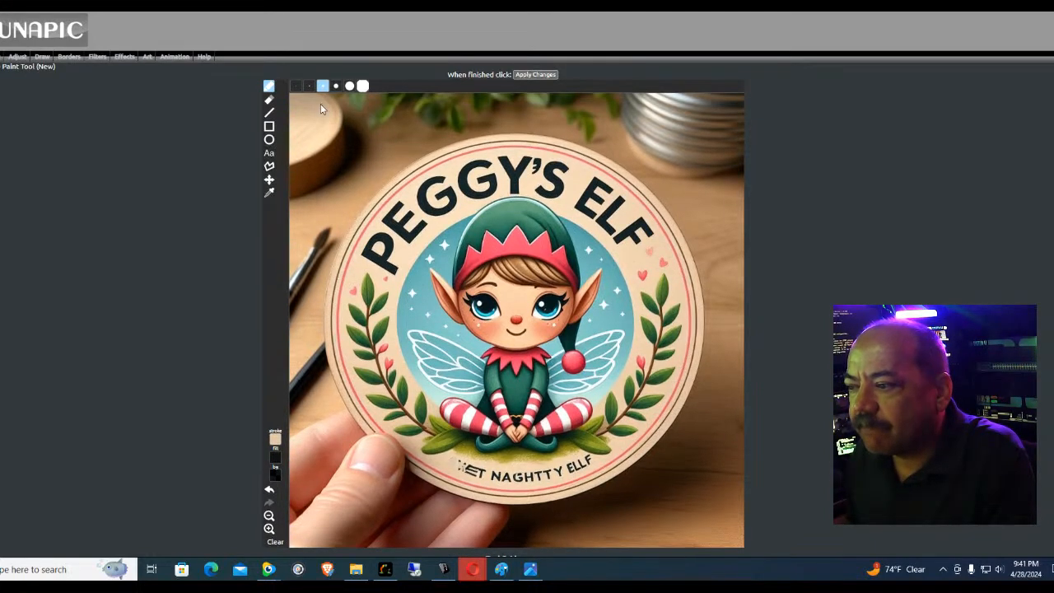
click(336, 86)
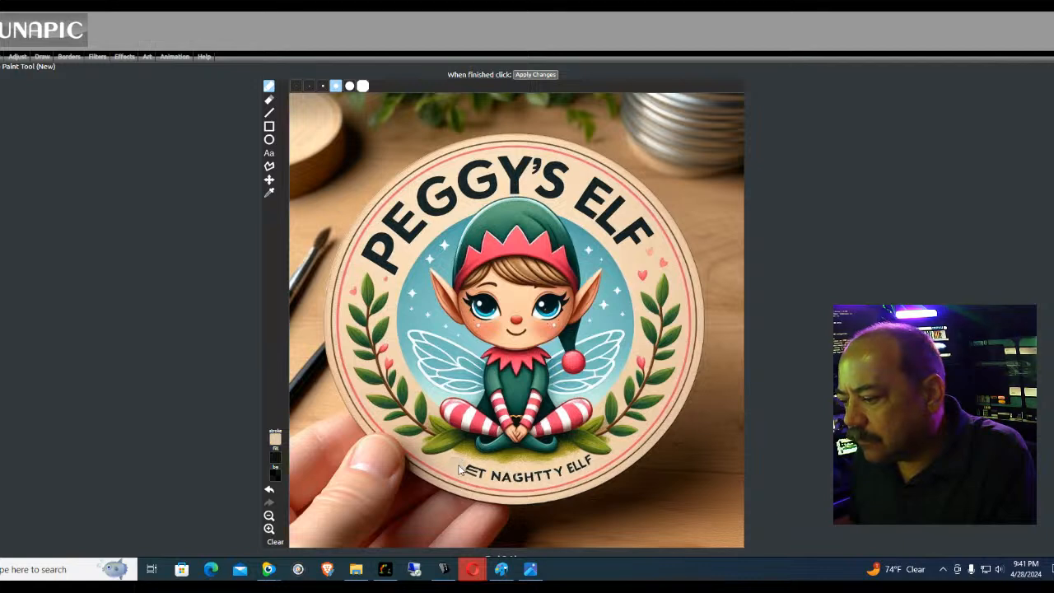
drag(466, 475, 483, 481)
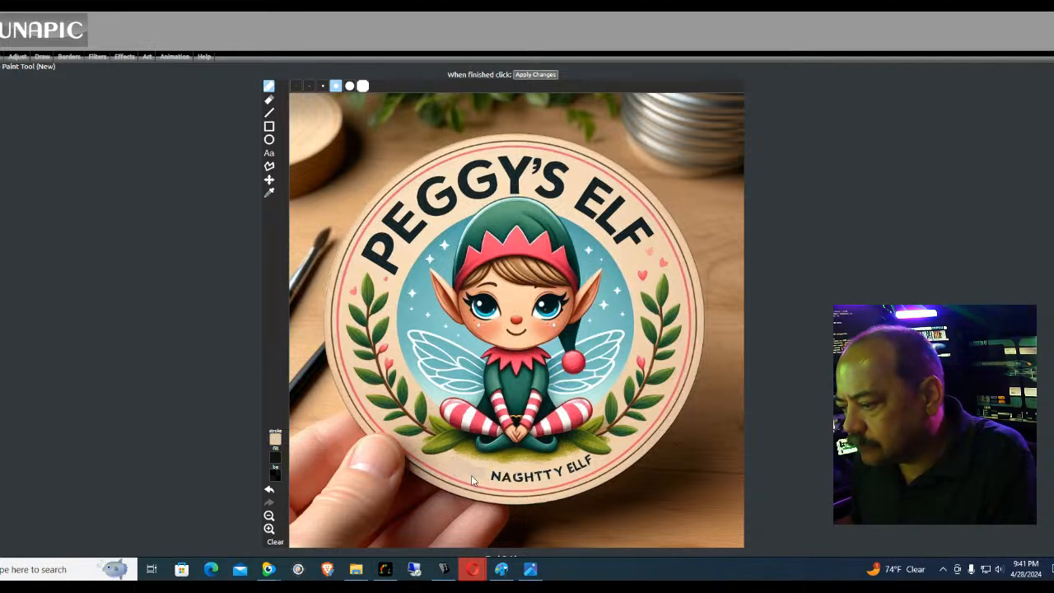
click(491, 478)
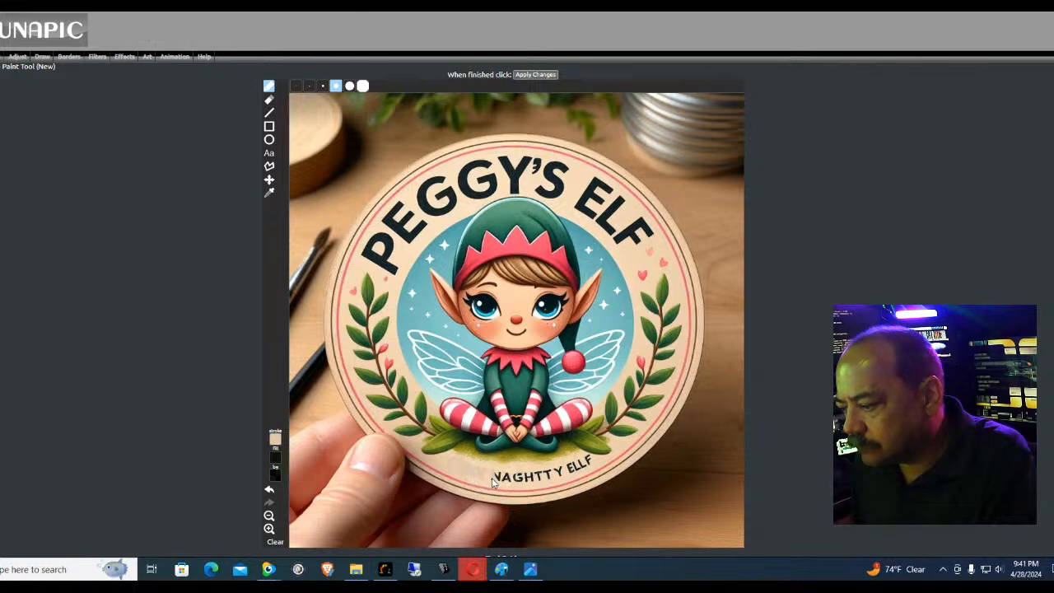
Try to sample the beige background around the first letters of NAGHTTY as the stroke color
click(269, 193)
click(501, 478)
click(498, 478)
click(498, 477)
click(501, 476)
click(500, 477)
click(507, 473)
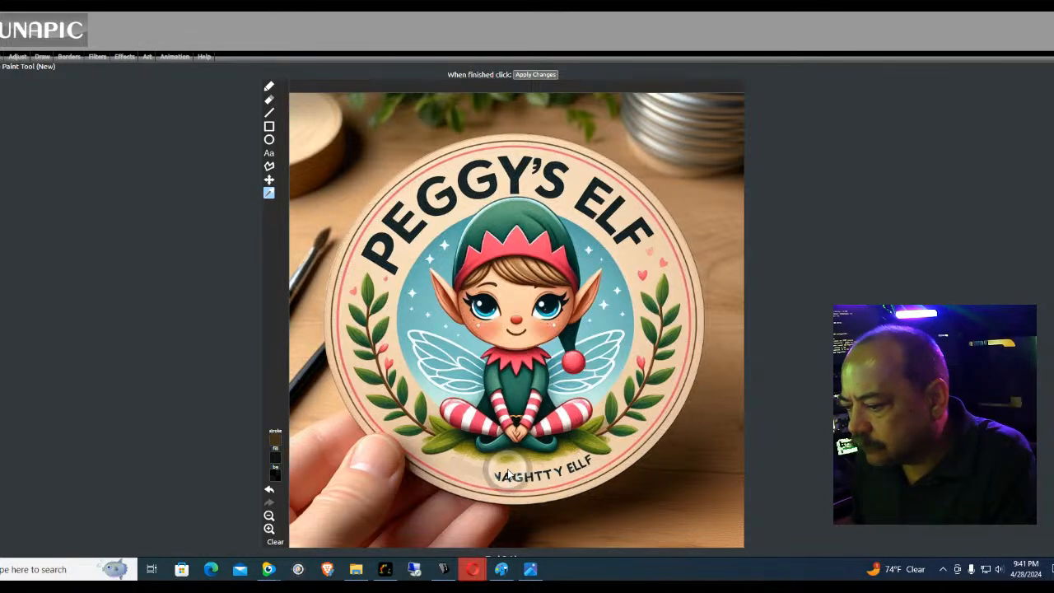
click(517, 469)
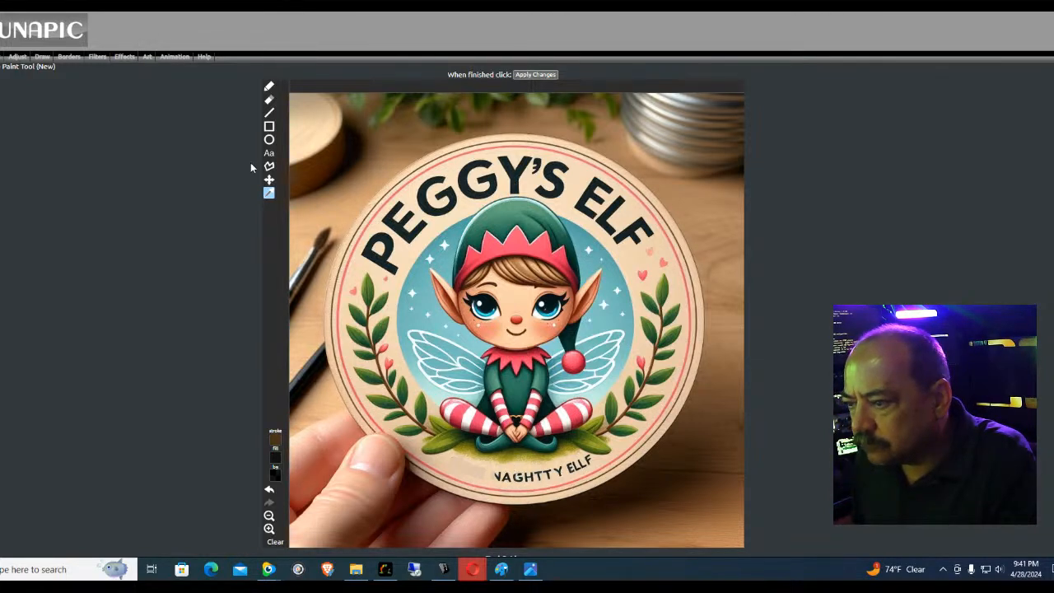
click(514, 476)
click(515, 485)
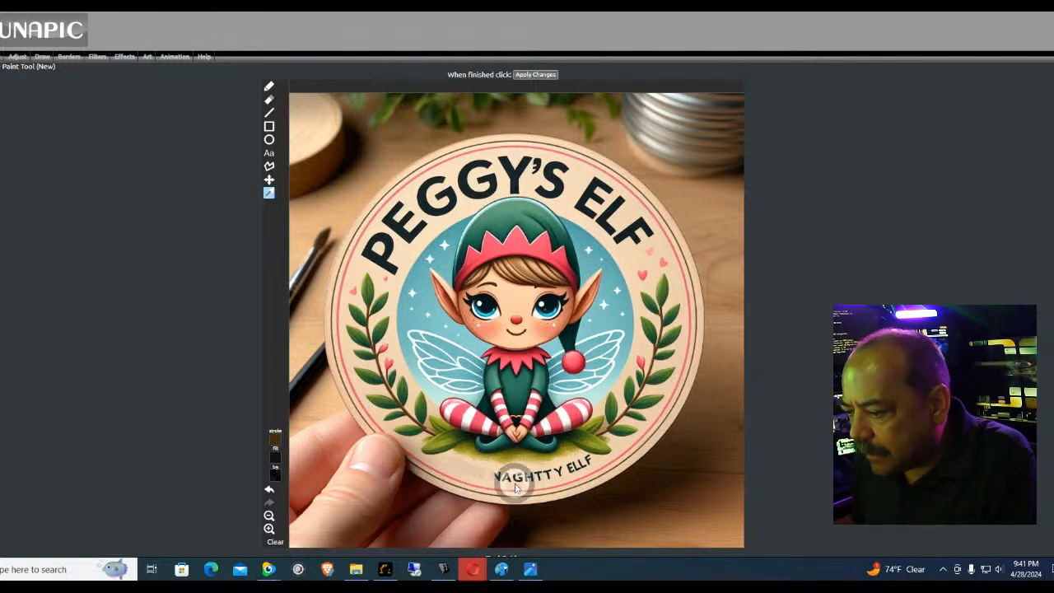
click(271, 193)
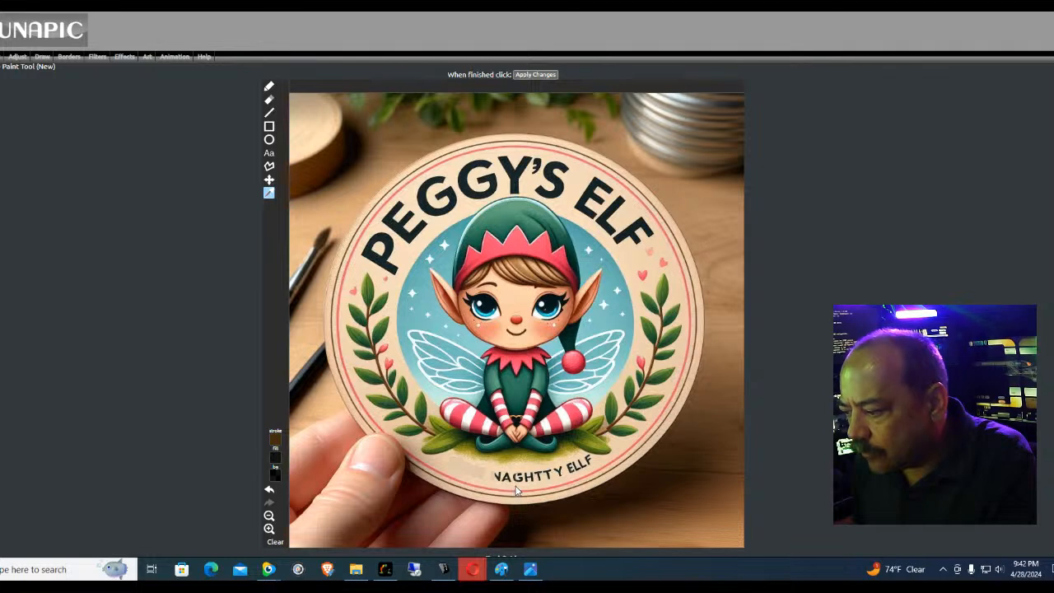
click(268, 194)
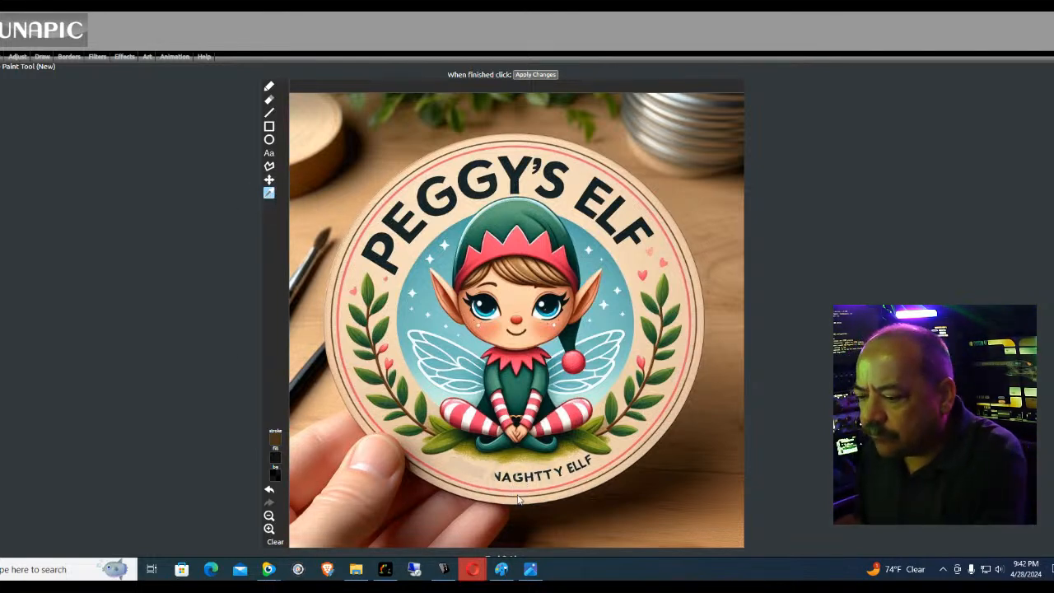
click(280, 459)
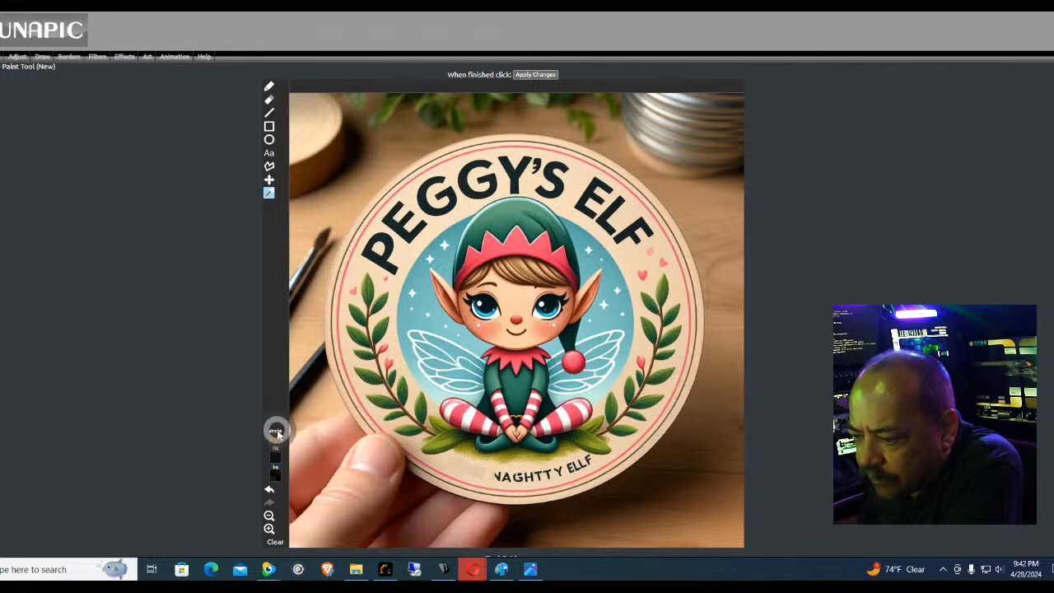
click(275, 438)
click(275, 454)
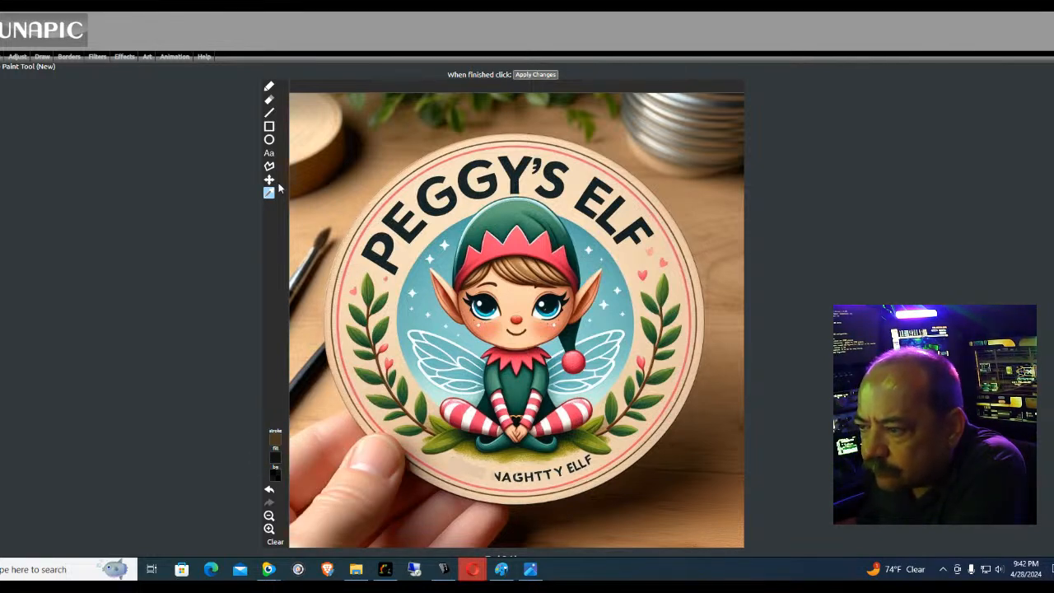
click(269, 86)
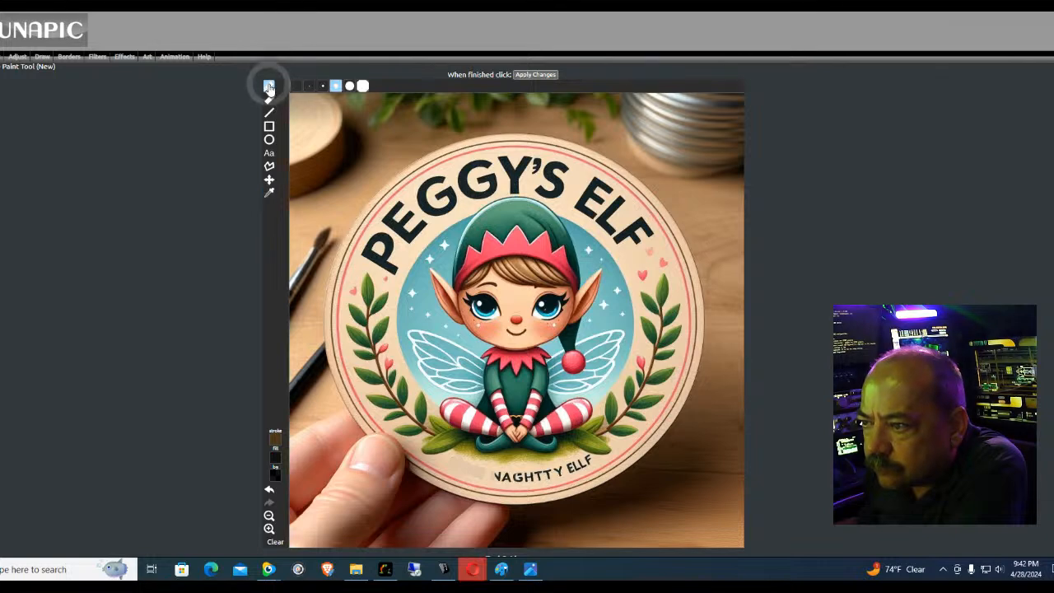
Set the stroke color to the beige sampled from the background around the N and A of NAGHTTY
click(268, 193)
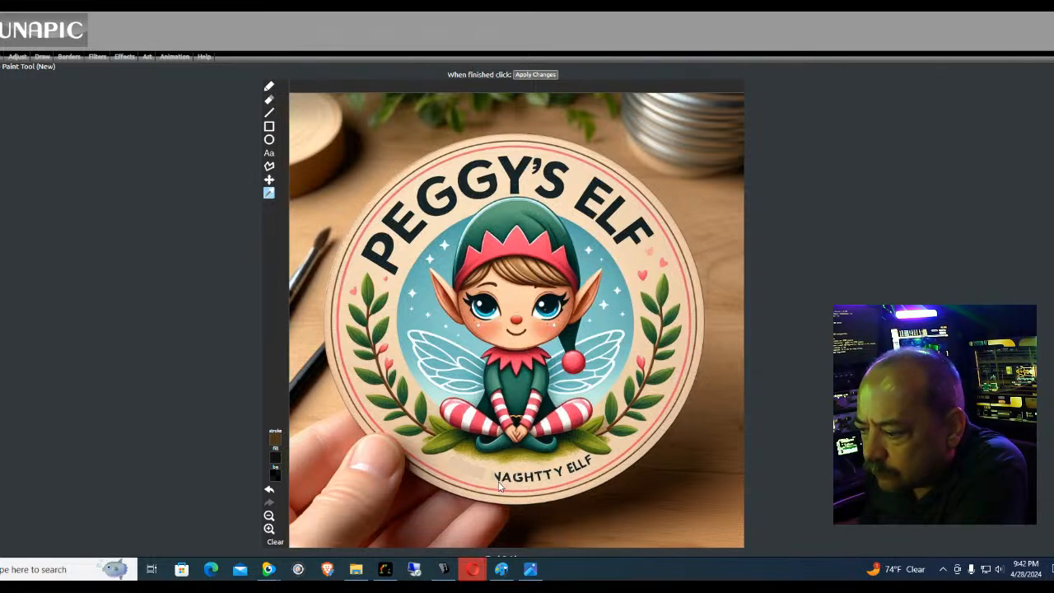
click(276, 441)
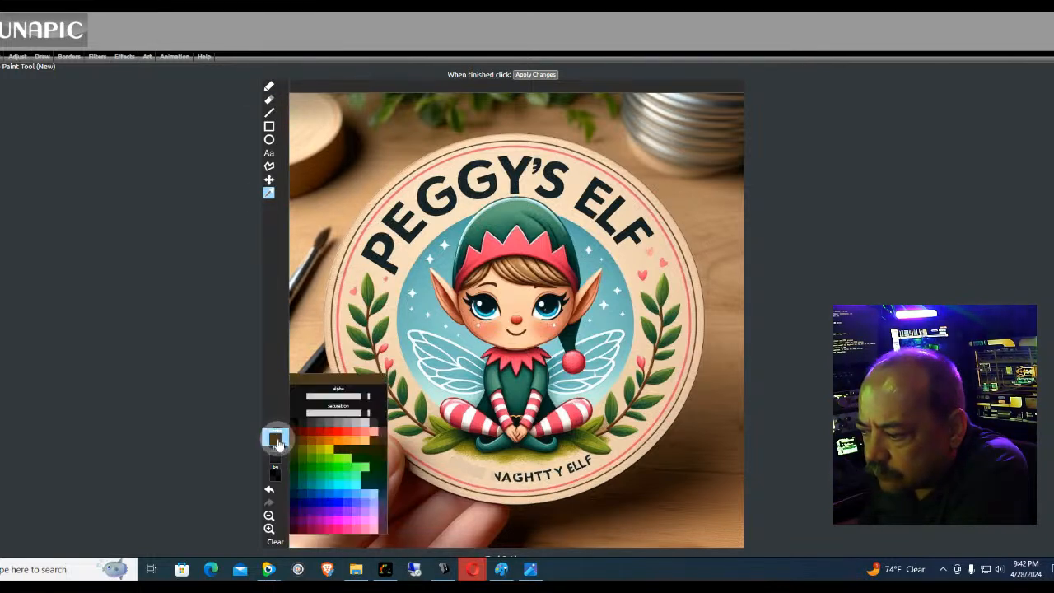
click(275, 442)
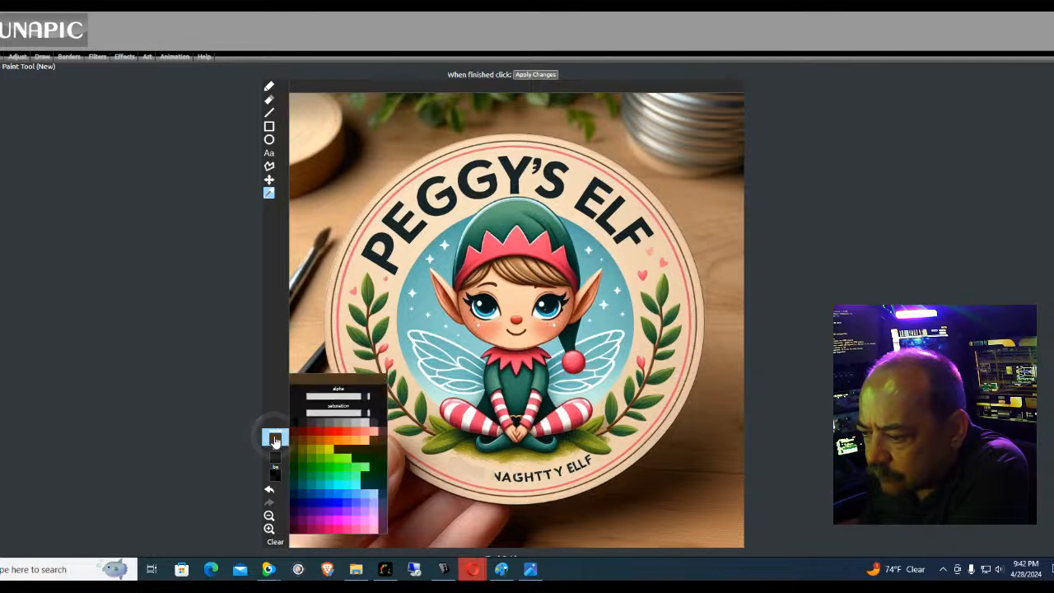
click(517, 485)
click(502, 480)
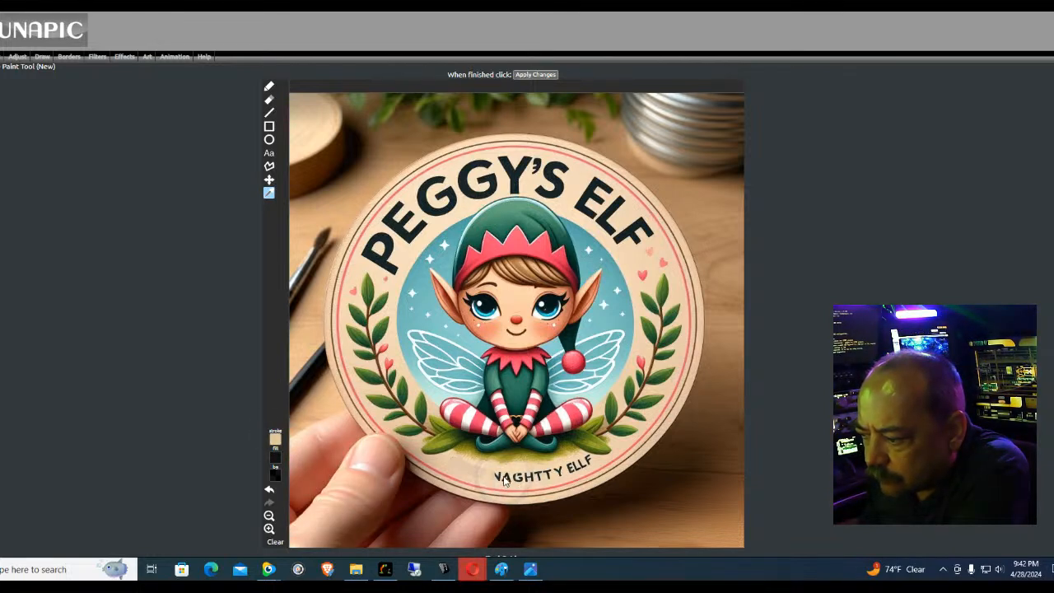
click(504, 476)
drag(505, 475, 511, 487)
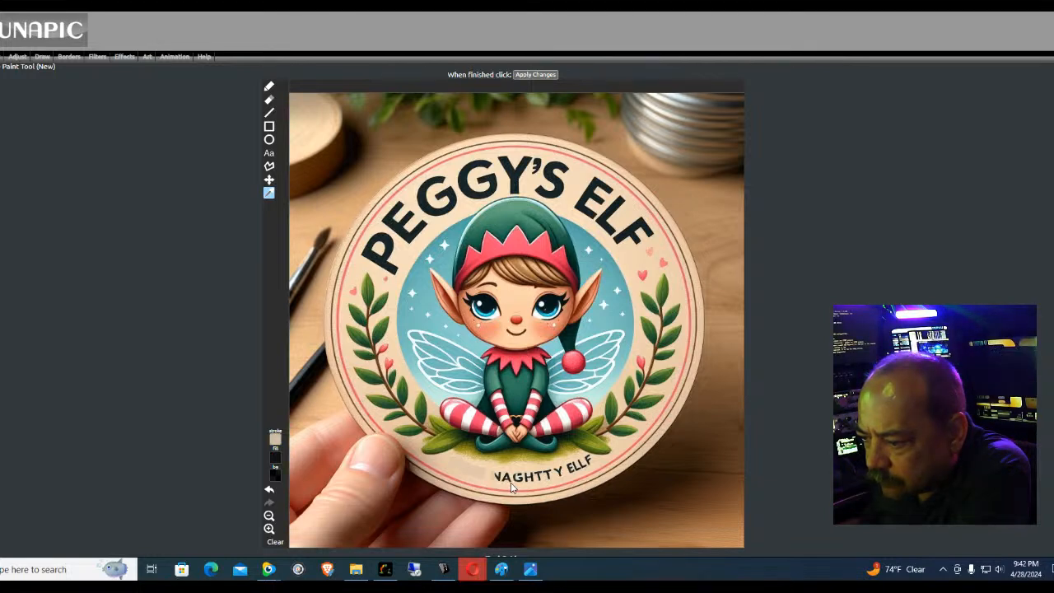
Switch back to the pencil and paint over the N and A of NAGHTTY with the sampled beige
click(274, 441)
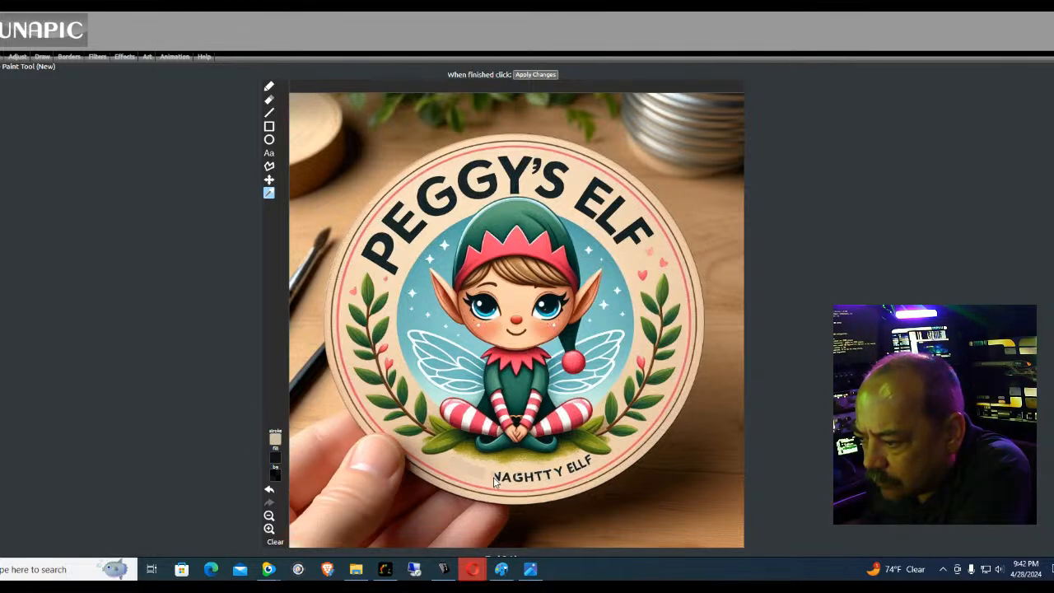
click(270, 85)
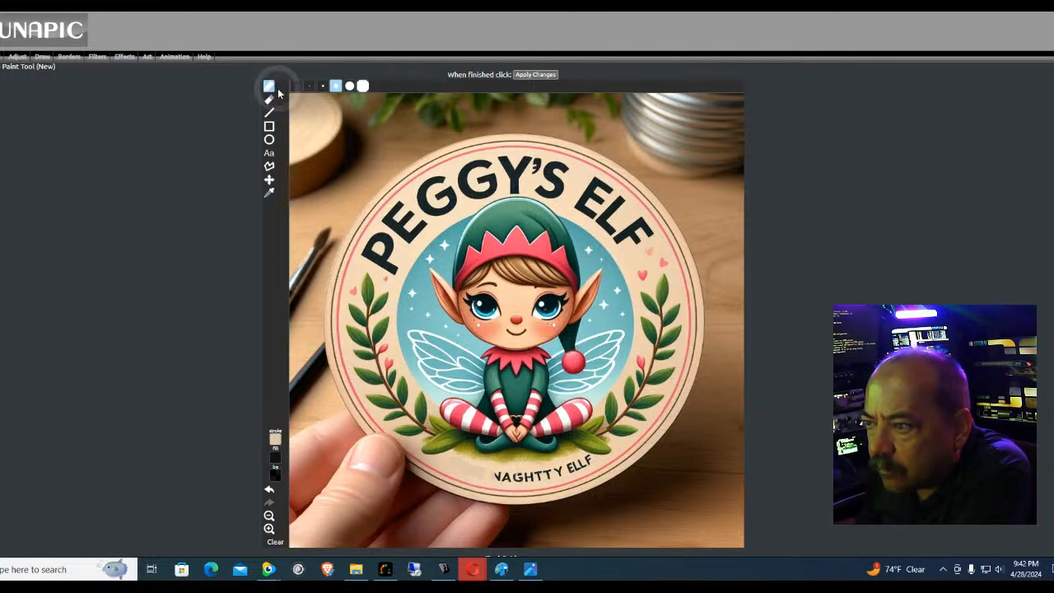
click(496, 477)
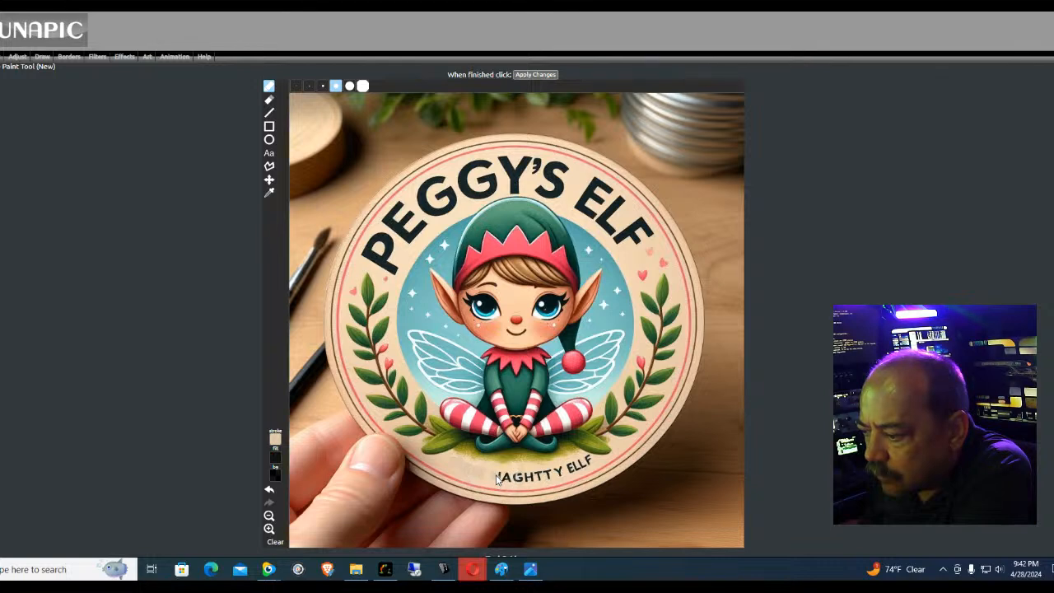
click(499, 478)
click(501, 481)
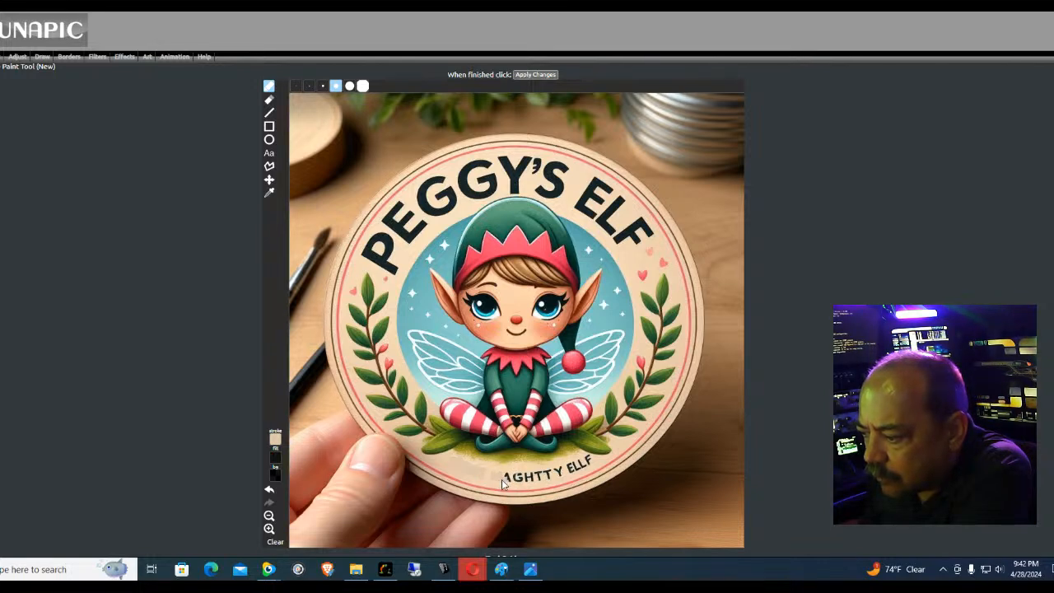
click(508, 481)
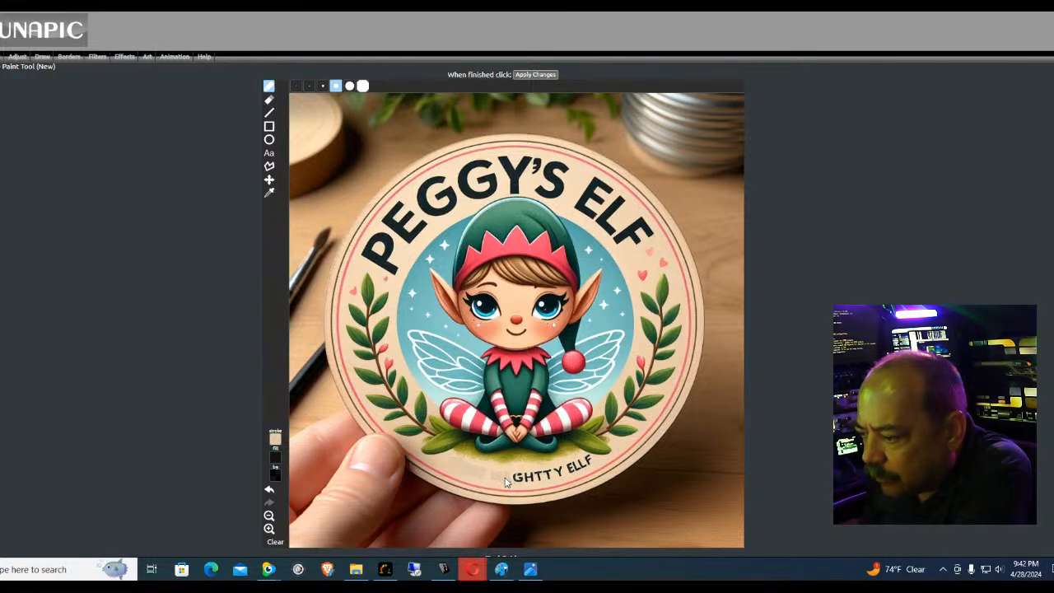
Cover the G and H of NAGHTTY with beige and touch up the leftover speck where the N was
click(517, 480)
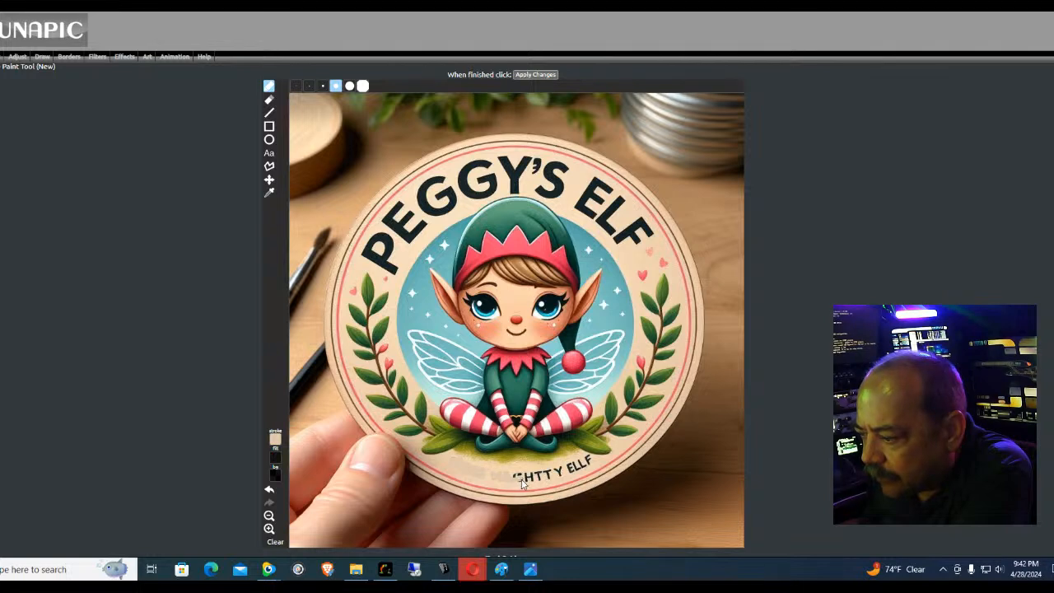
click(518, 474)
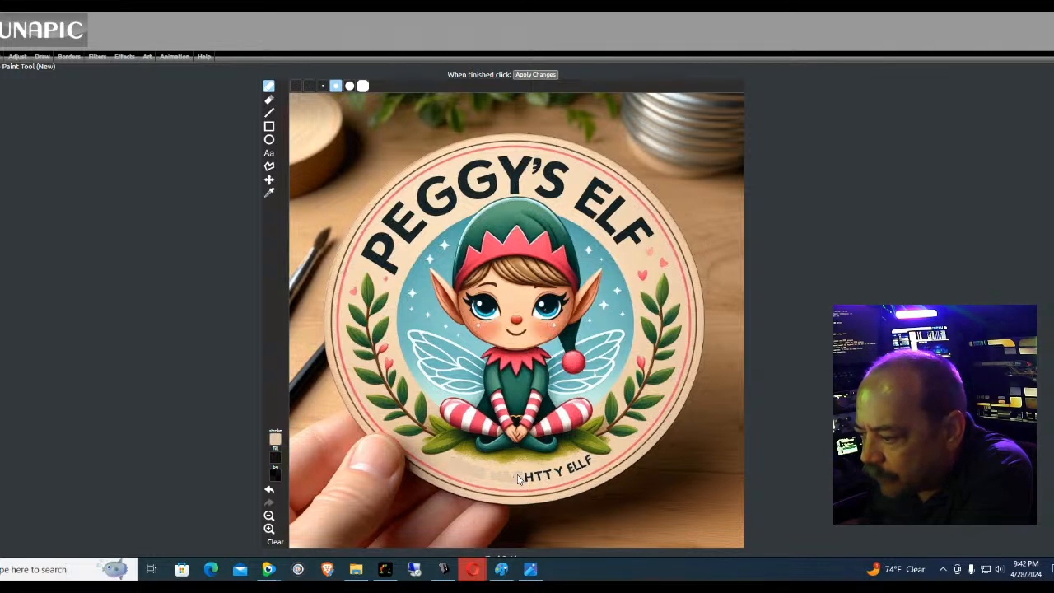
click(526, 477)
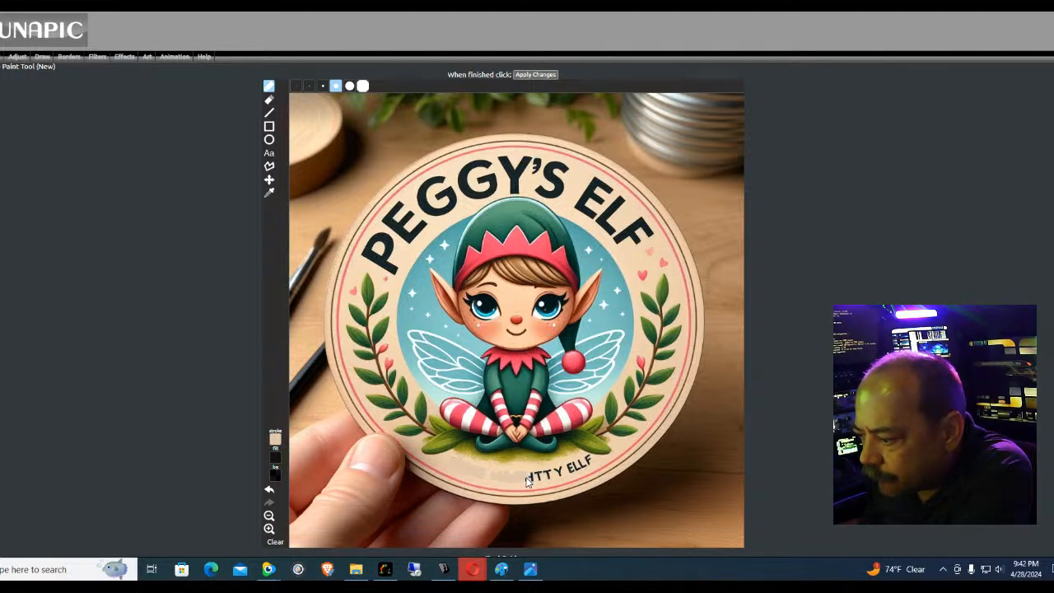
click(530, 475)
click(532, 479)
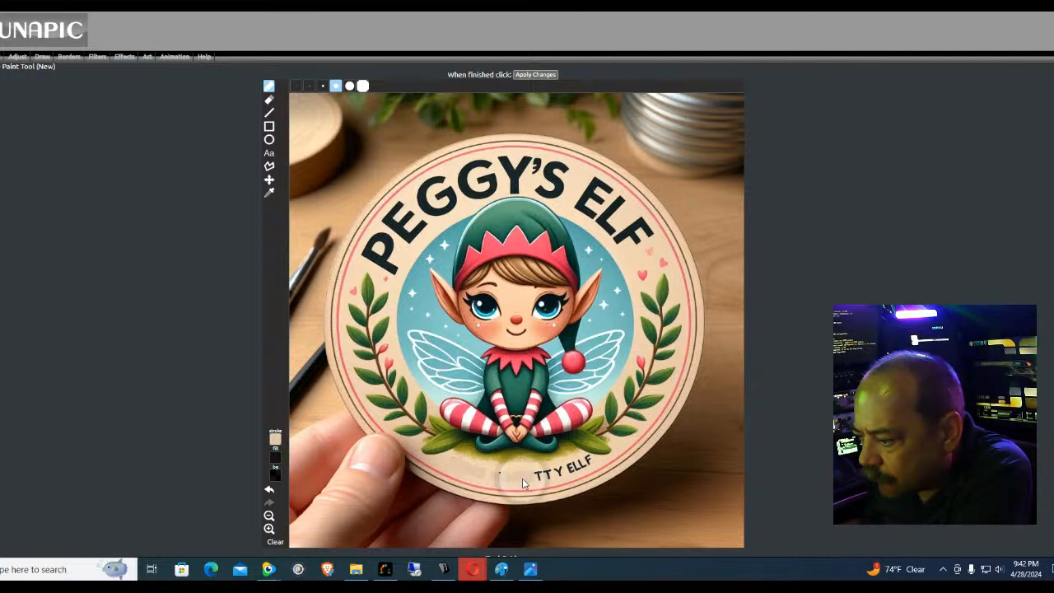
click(499, 476)
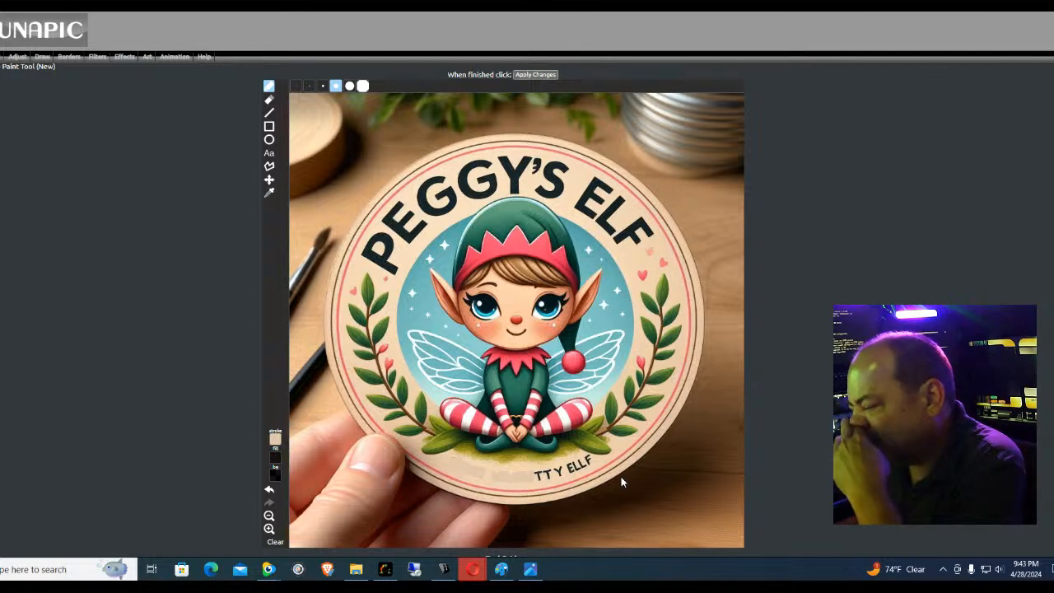
Paint over the remaining TTY and the word ELLF in beige, covering the rest of the caption
click(539, 481)
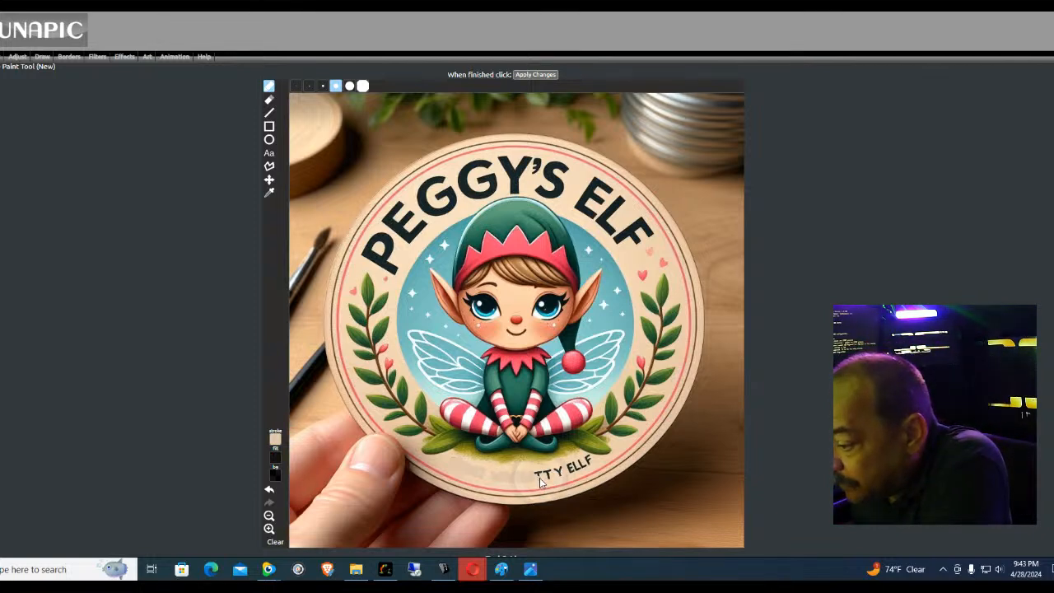
drag(543, 477, 550, 483)
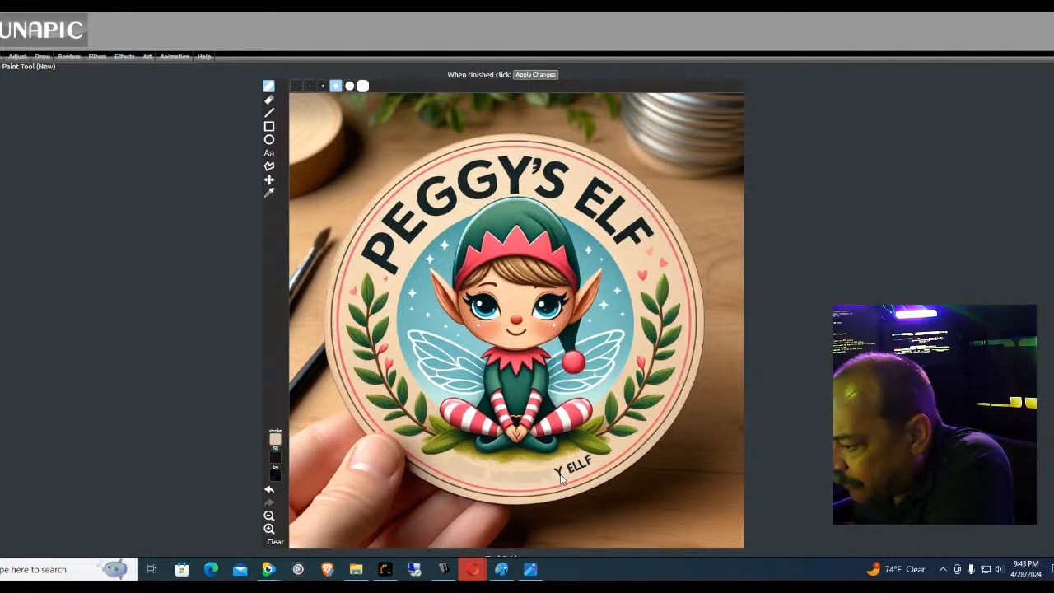
drag(560, 476, 558, 469)
click(560, 468)
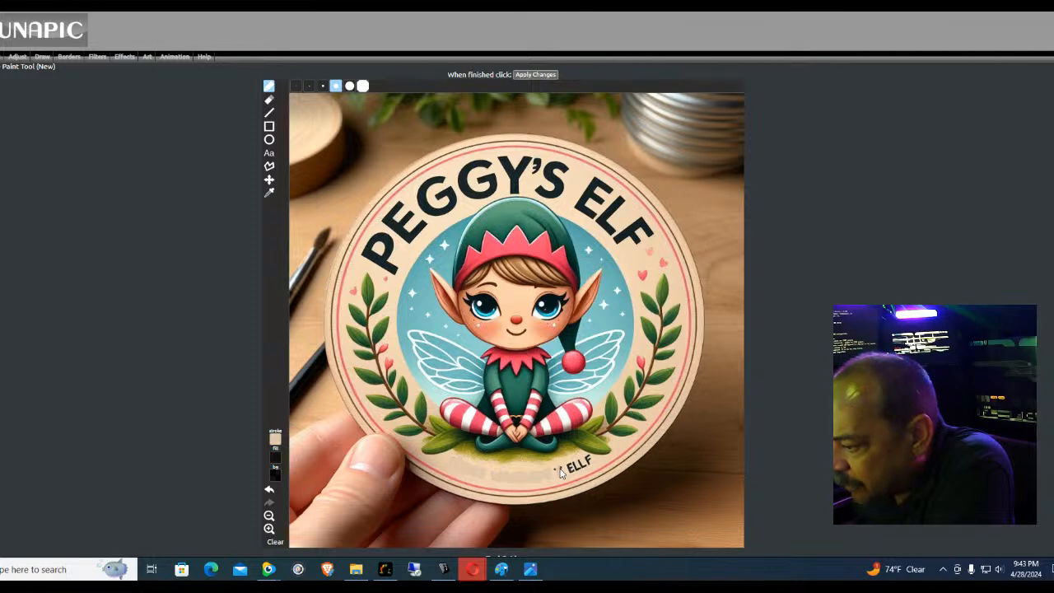
click(555, 470)
drag(570, 467, 588, 469)
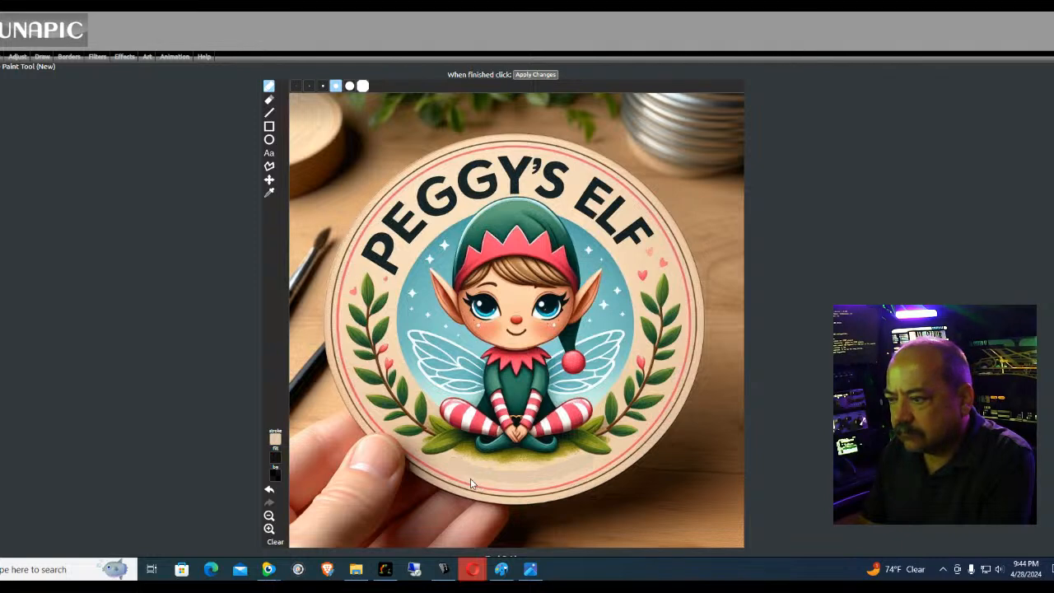
Open the logo's save options, then look through the SHOW UPLOADES folder in Google Drive
mouse_move(1, 56)
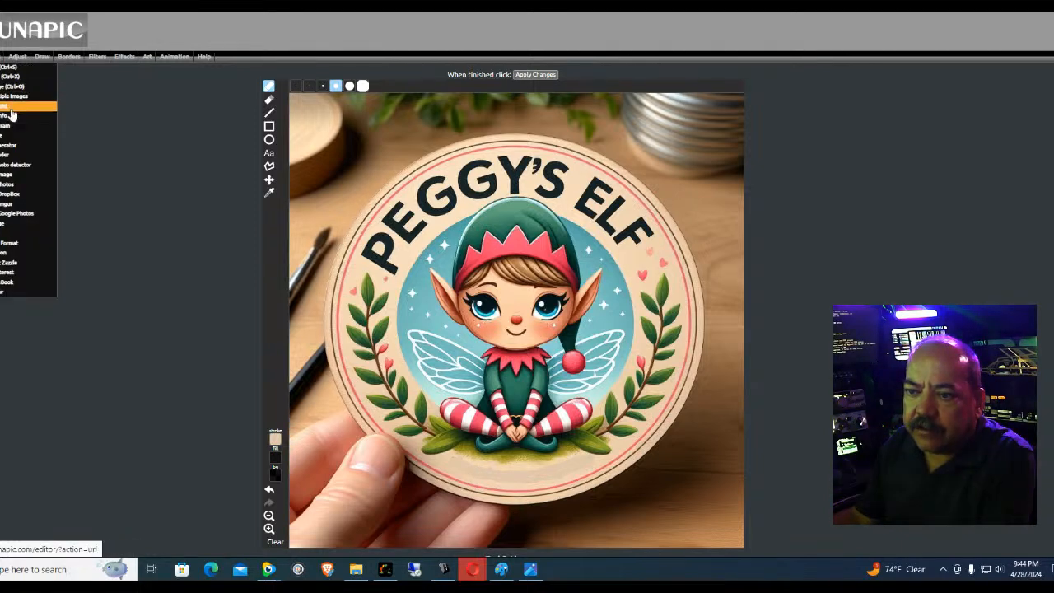
click(16, 66)
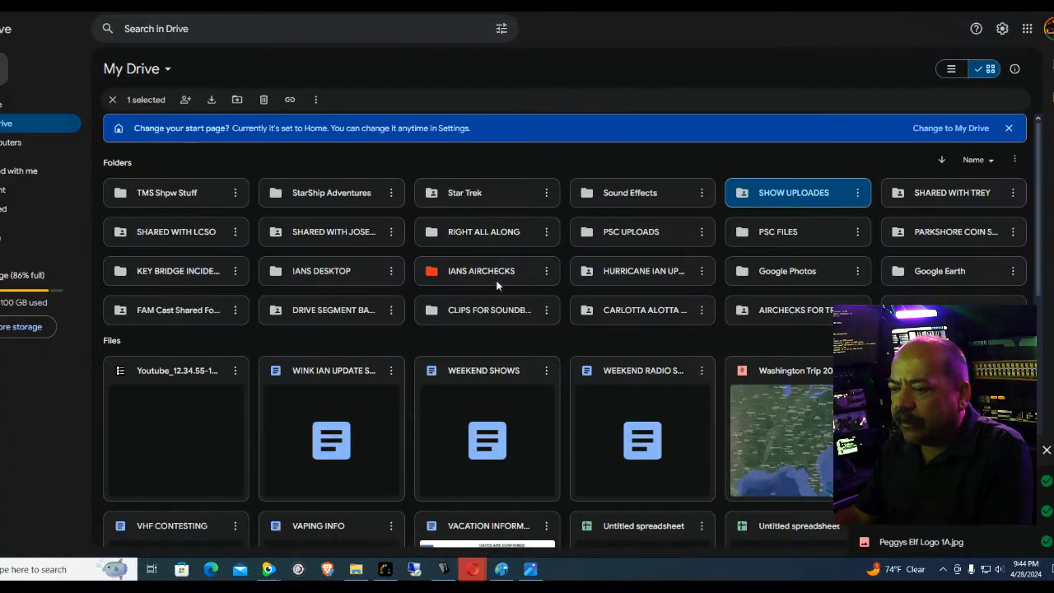
double_click(803, 193)
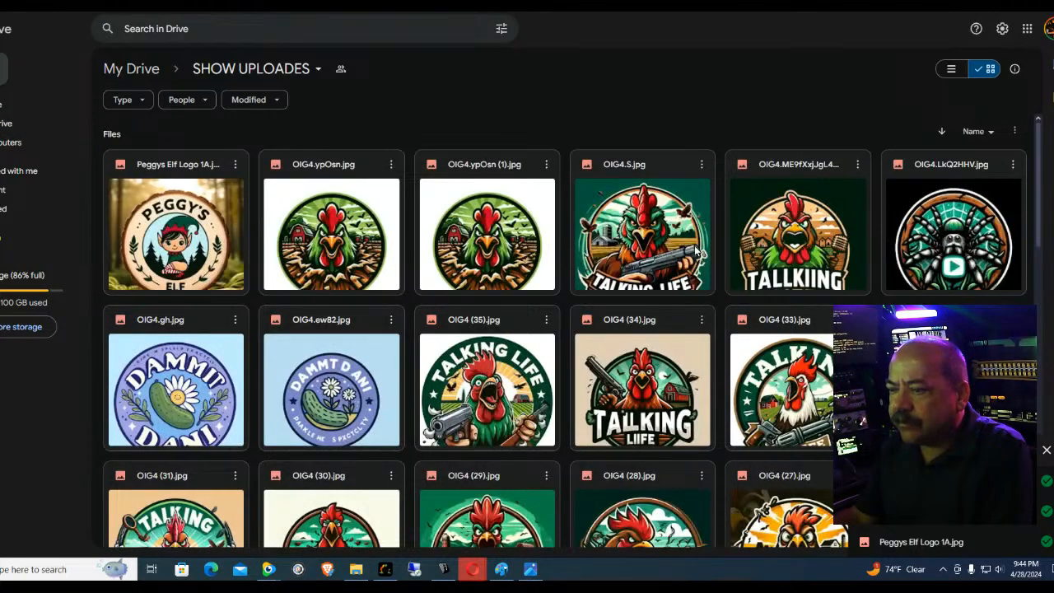
scroll(724, 257, down, 2)
scroll(724, 264, up, 2)
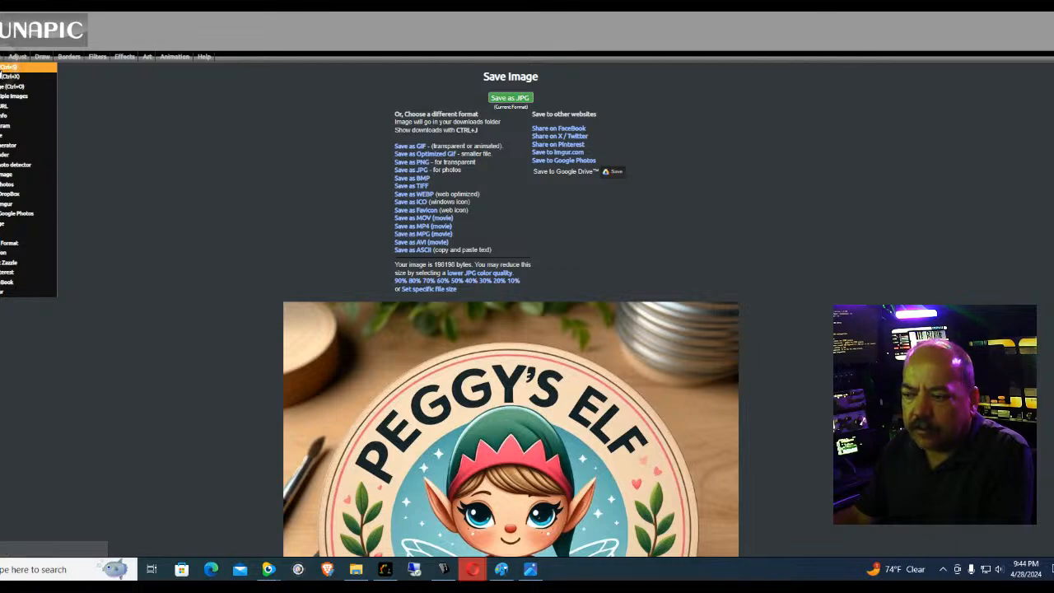
Save the logo from LunaPic as a PNG and check the full picture, including the area beneath the elf
click(3, 69)
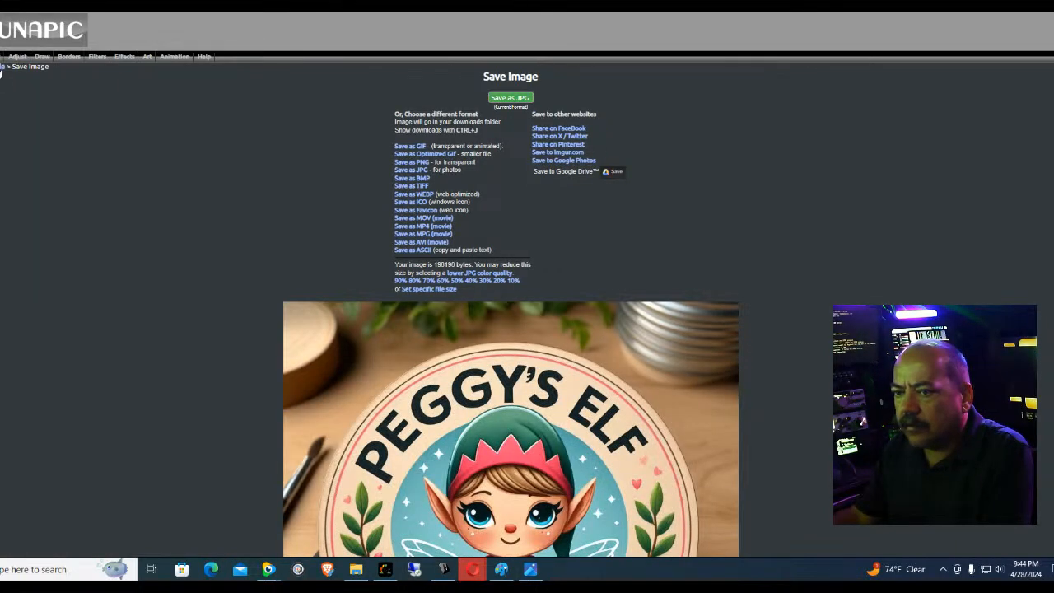
click(415, 163)
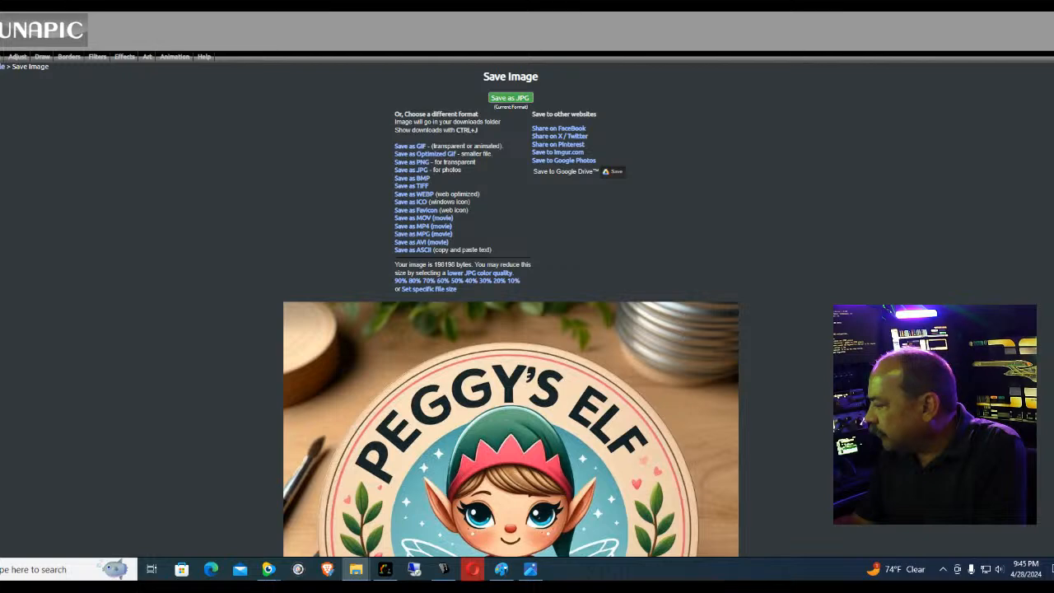
scroll(604, 287, down, 2)
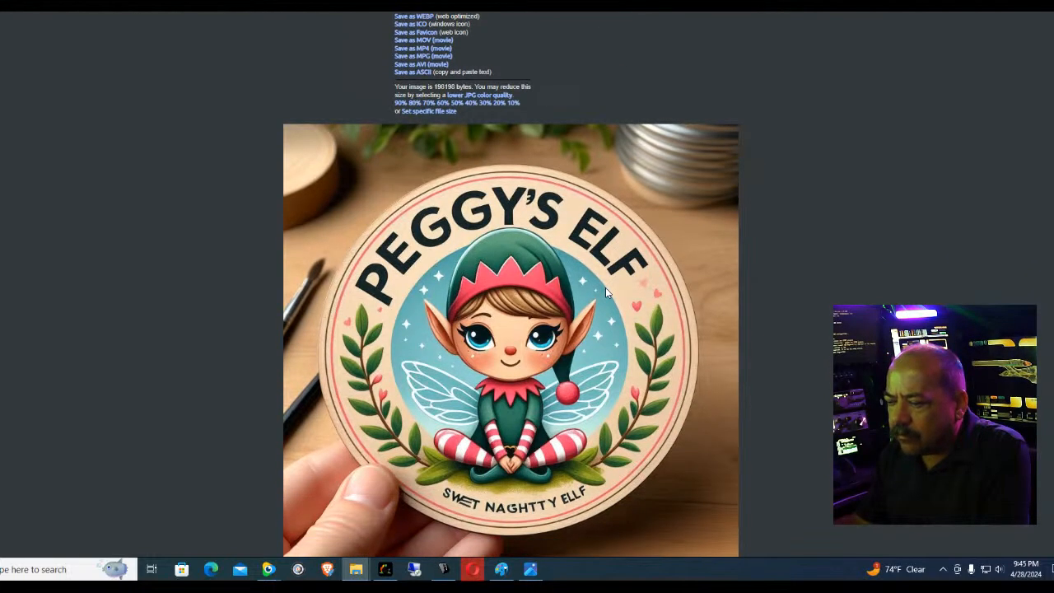
scroll(605, 292, up, 2)
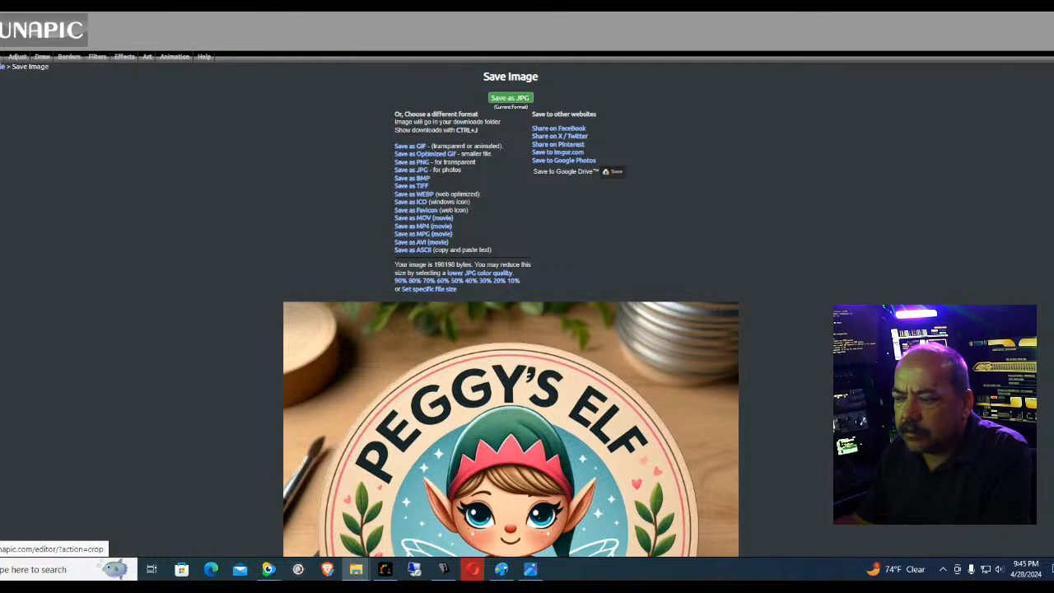
scroll(124, 165, down, 3)
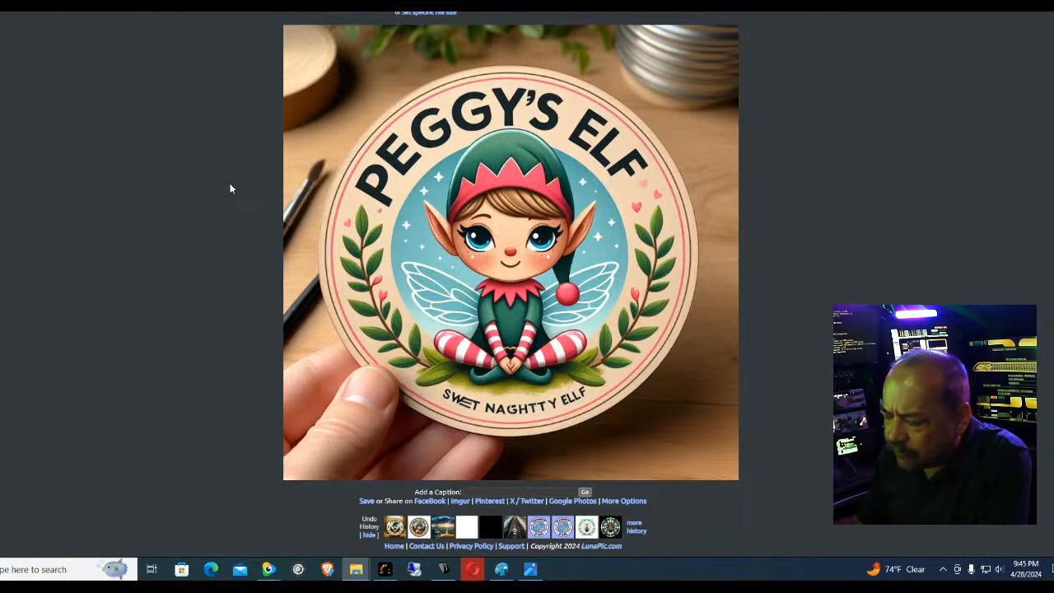
scroll(279, 89, up, 1)
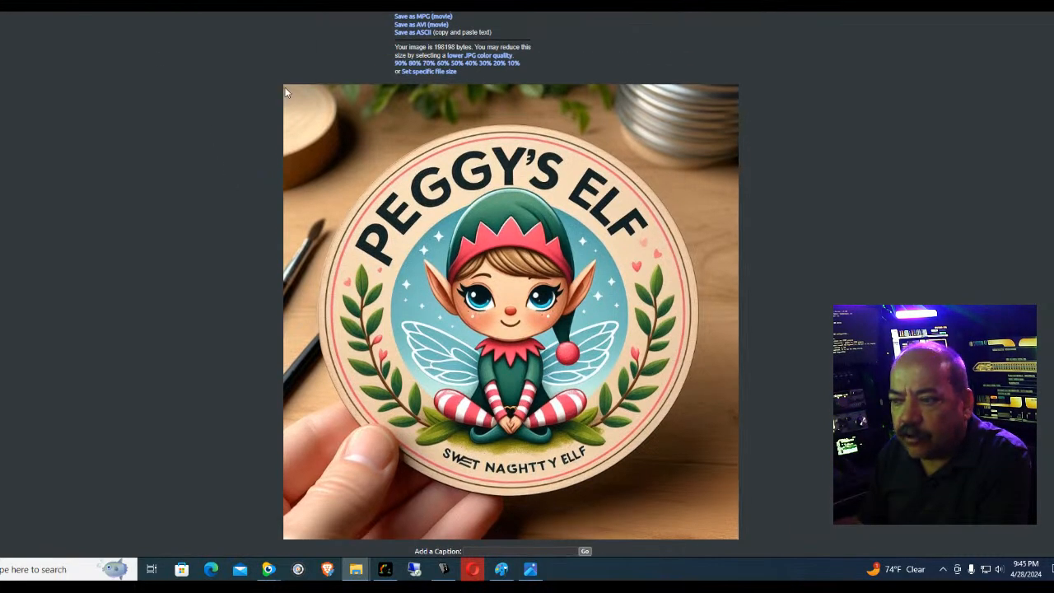
scroll(271, 66, up, 3)
Use Object Removal to mark the whole SWEET NAGHTTY ELLF caption beneath the elf and remove it from the logo
mouse_move(62, 58)
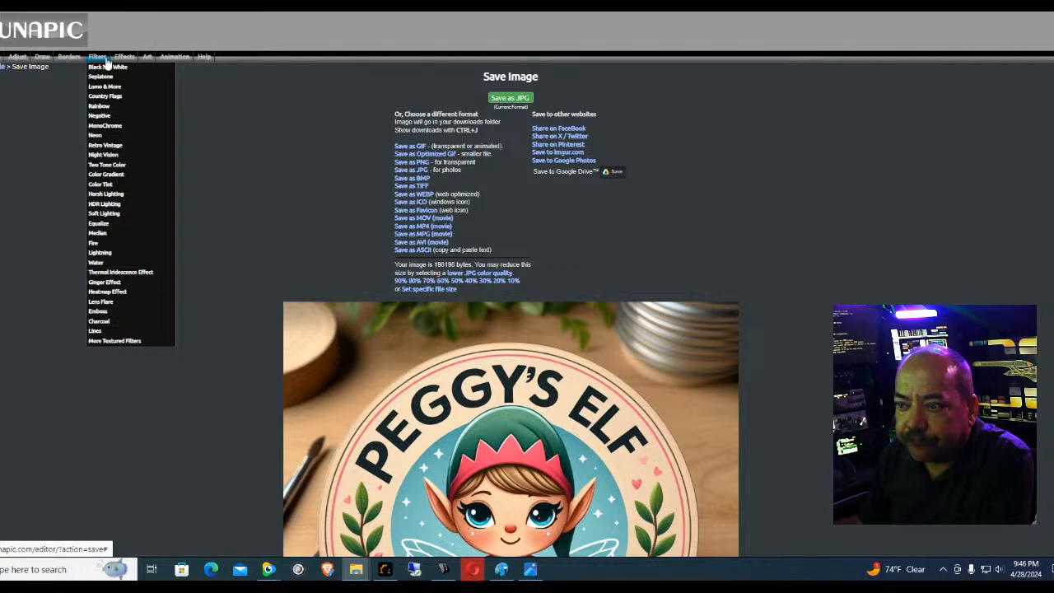
mouse_move(123, 57)
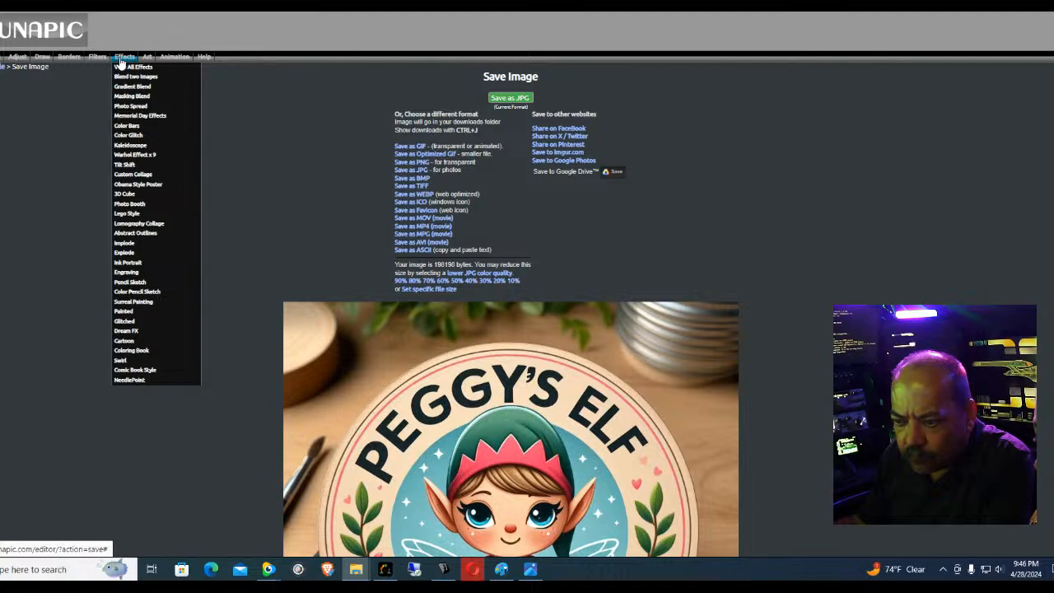
mouse_move(3, 56)
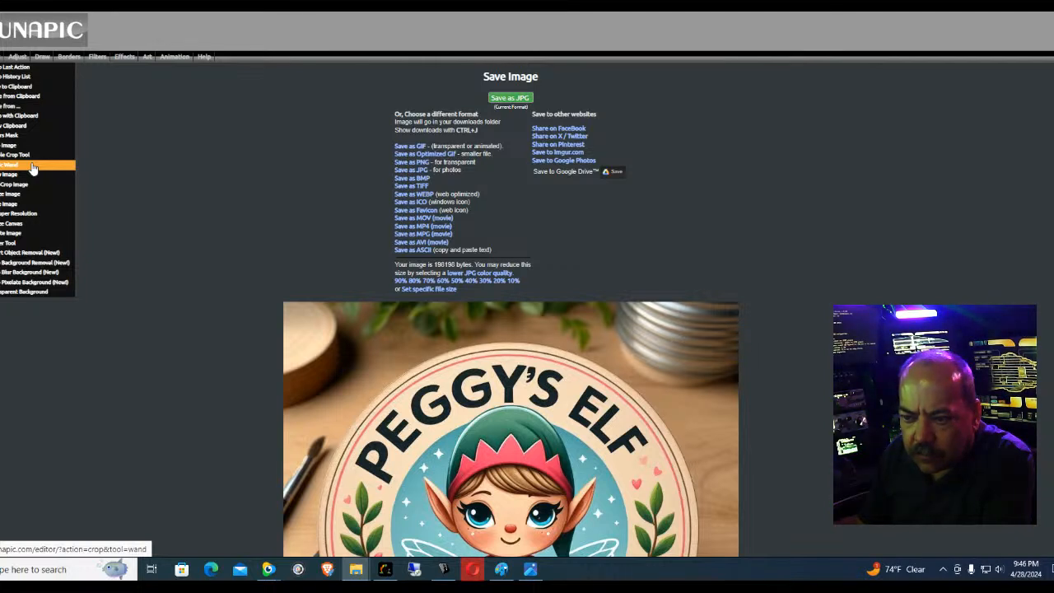
click(37, 250)
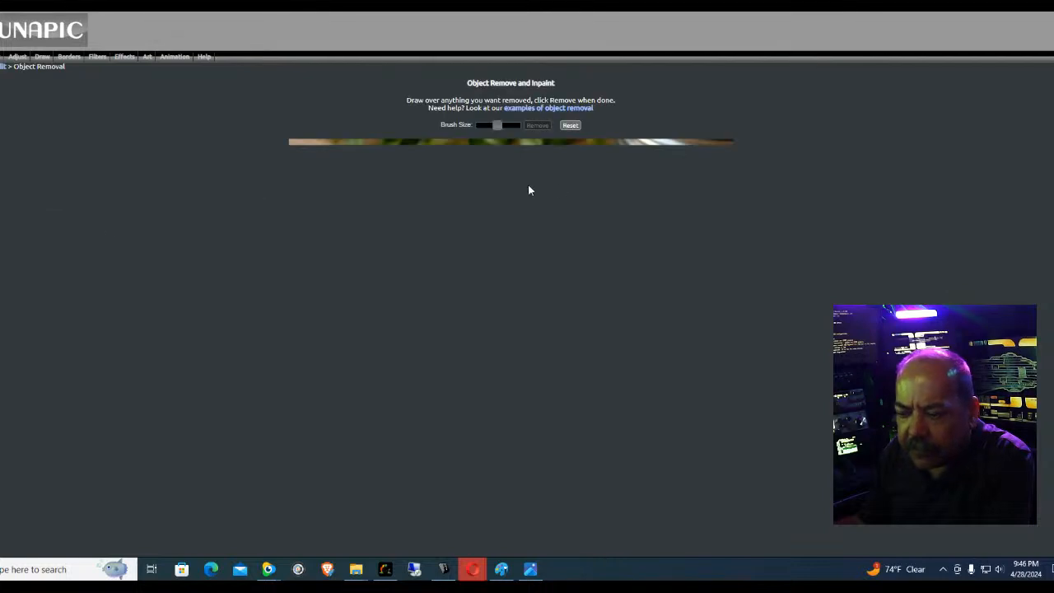
scroll(482, 346, down, 2)
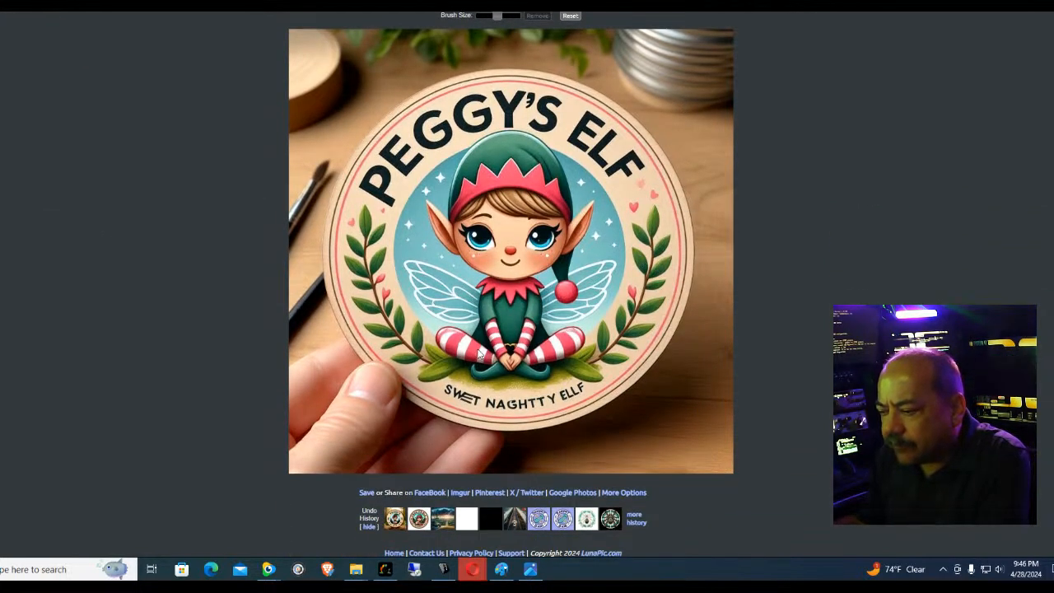
scroll(461, 395, up, 2)
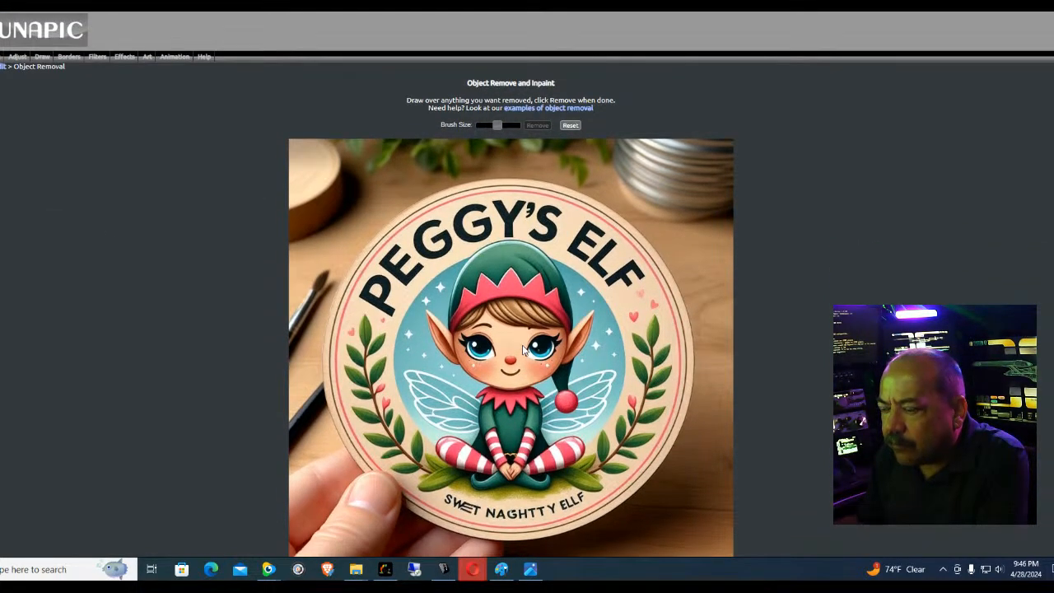
scroll(517, 352, down, 1)
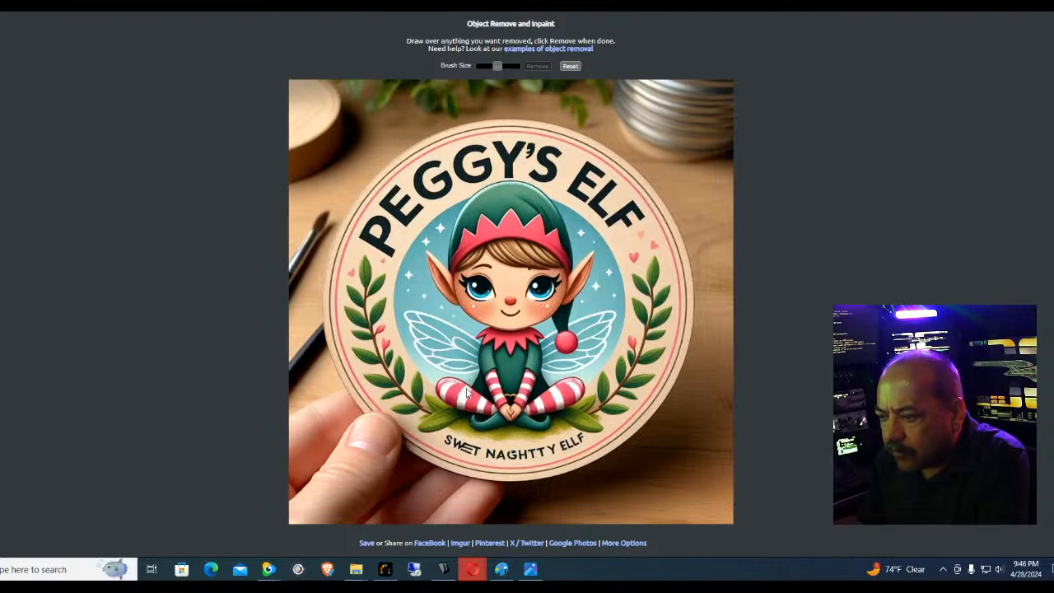
mouse_move(444, 439)
mouse_down()
mouse_move(527, 459)
mouse_move(580, 438)
mouse_up()
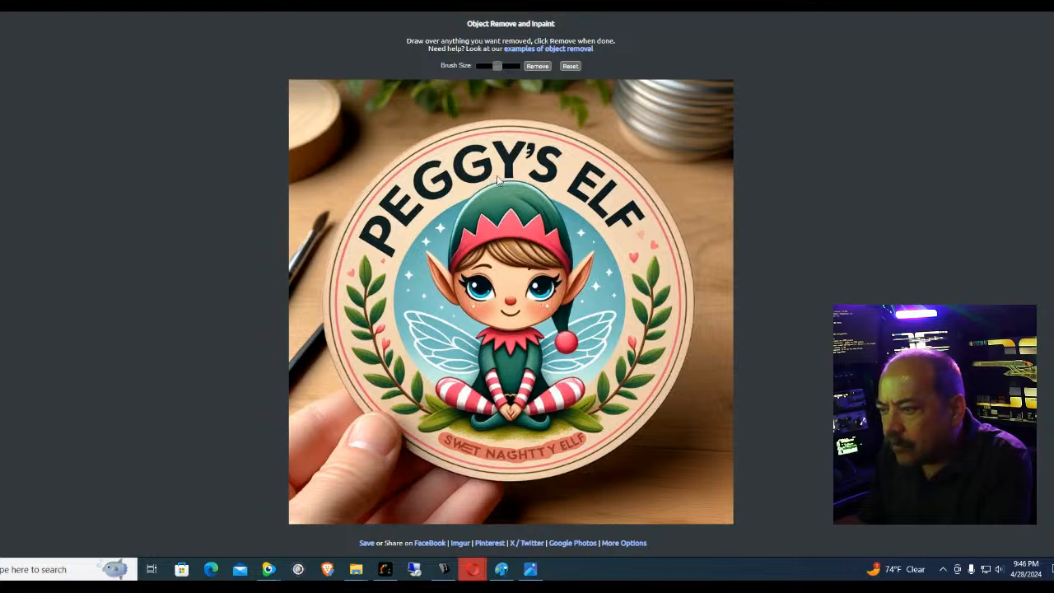
click(540, 66)
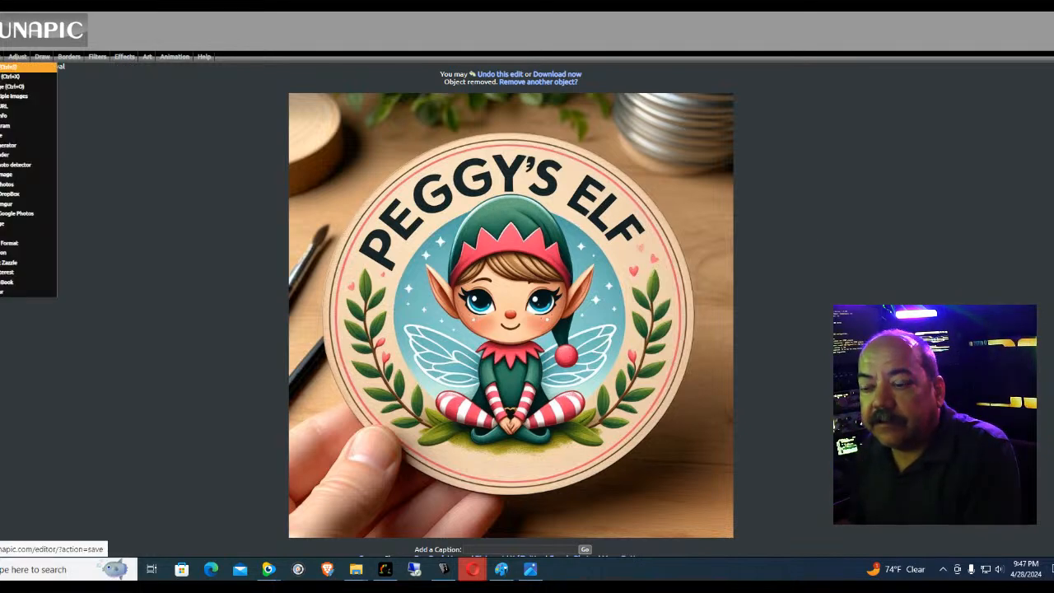
Save the Peggy's Elf logo with its caption removed from LunaPic in PNG format
click(6, 66)
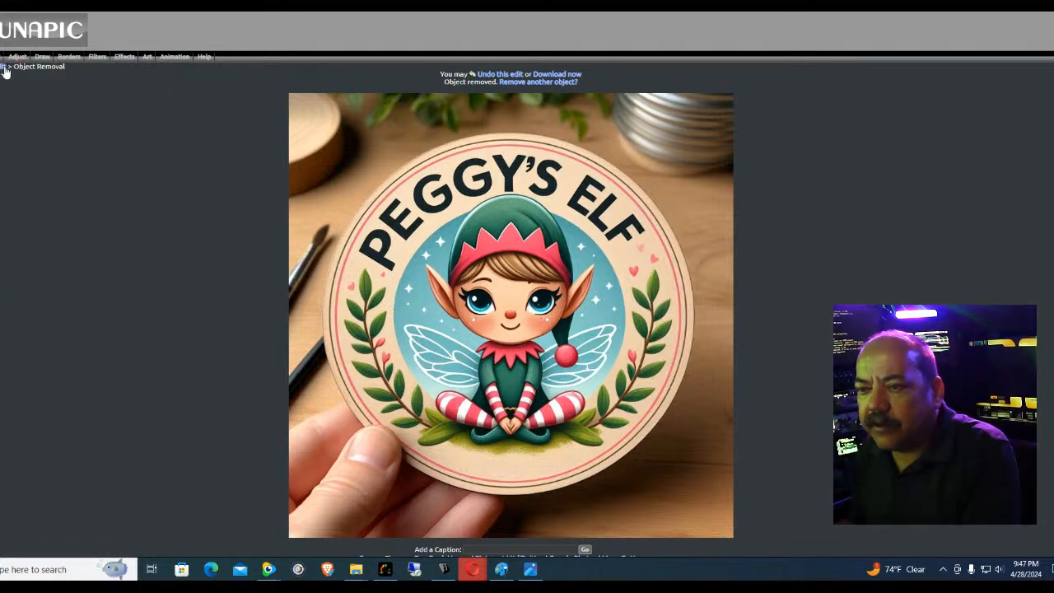
click(11, 68)
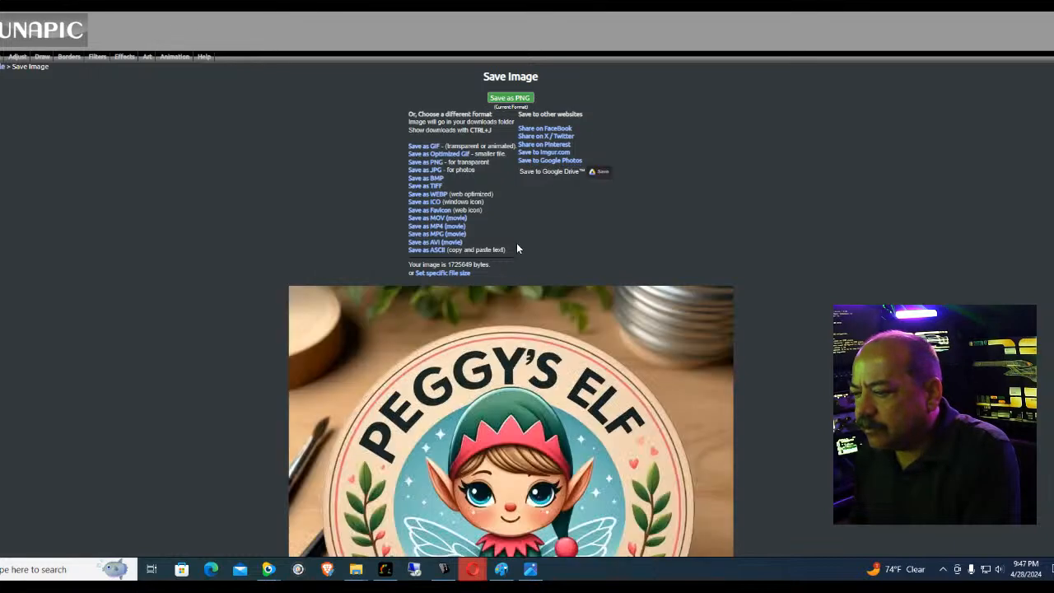
click(435, 163)
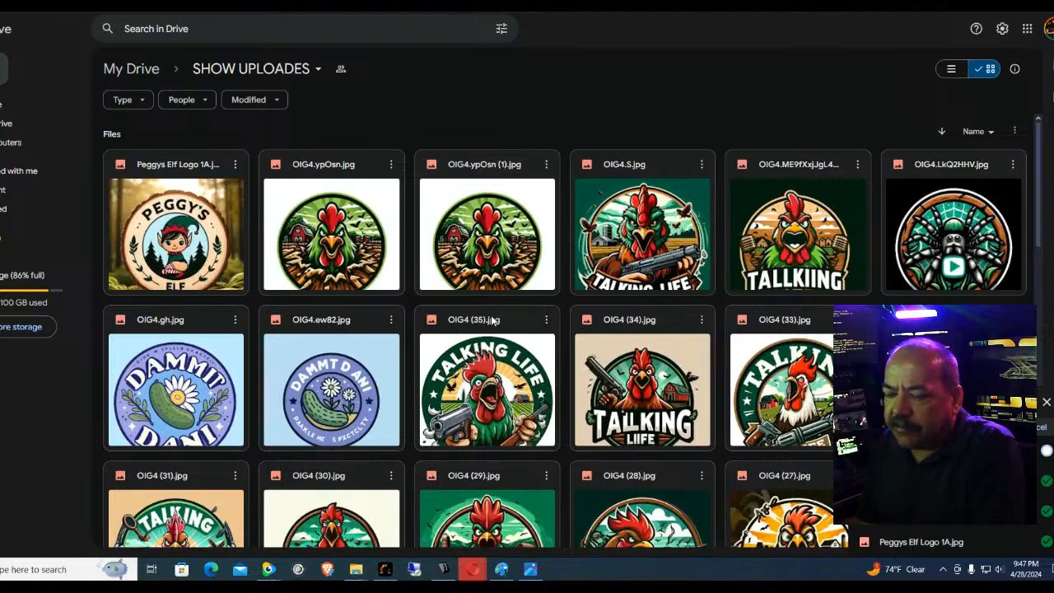
Look through the logo images stored in the SHOW UPLOADES folder in Google Drive
mouse_move(491, 320)
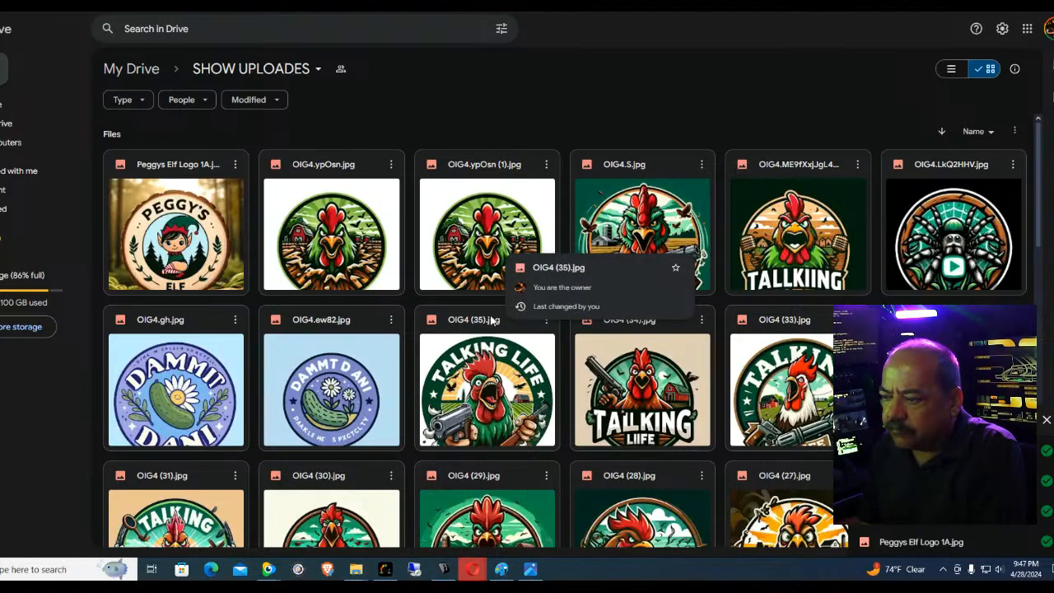
click(766, 89)
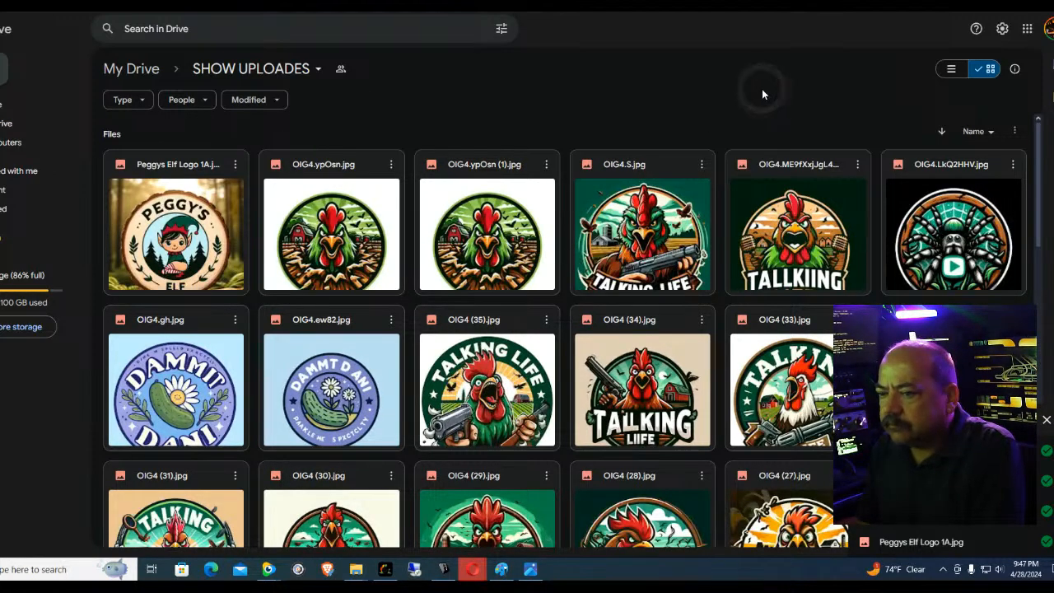
right_click(425, 130)
click(402, 127)
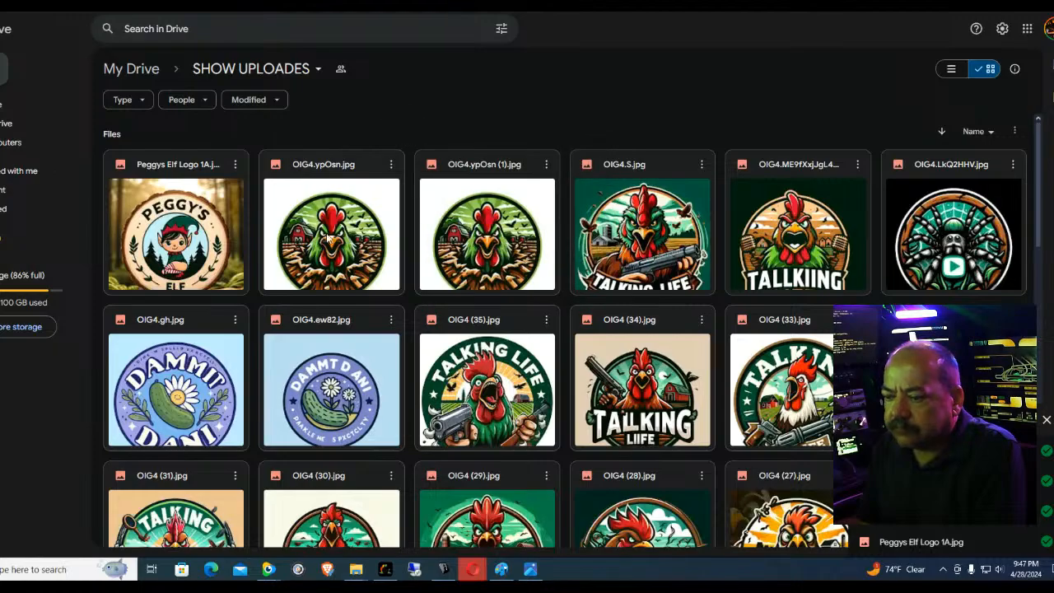
scroll(356, 270, down, 2)
scroll(356, 270, down, 15)
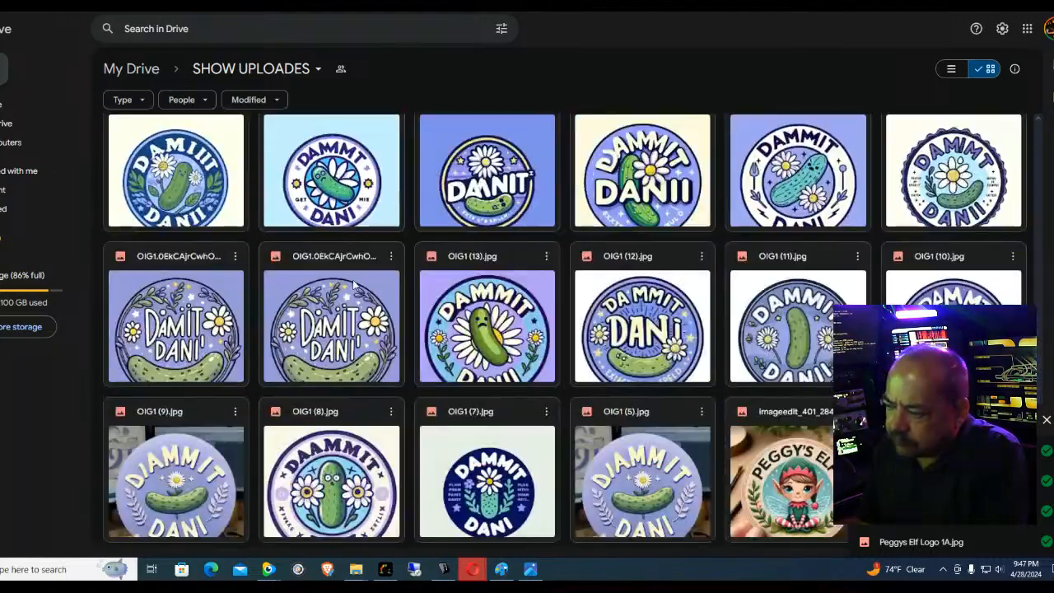
scroll(565, 332, up, 15)
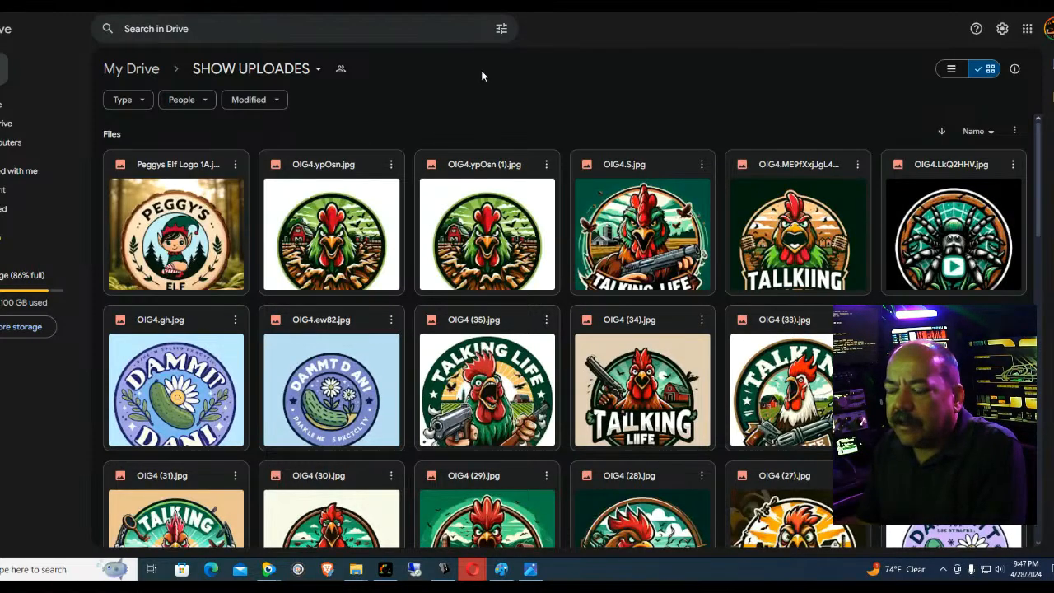
scroll(516, 399, down, 8)
scroll(517, 400, up, 10)
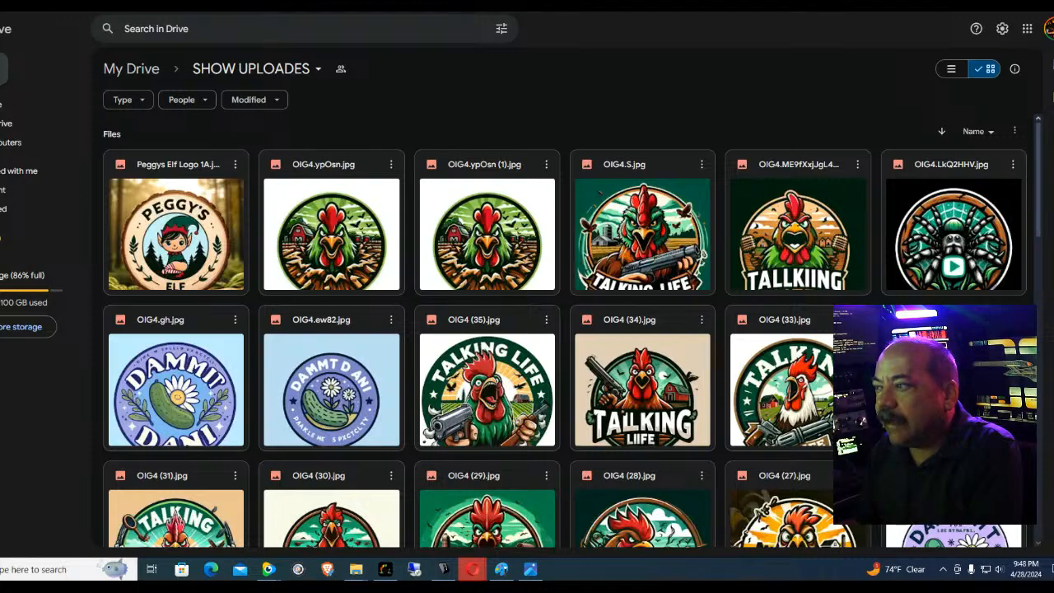
Return to LunaPic and examine the complete Peggy's Elf logo, including the cleaned area beneath the elf
key(ctrl+Tab)
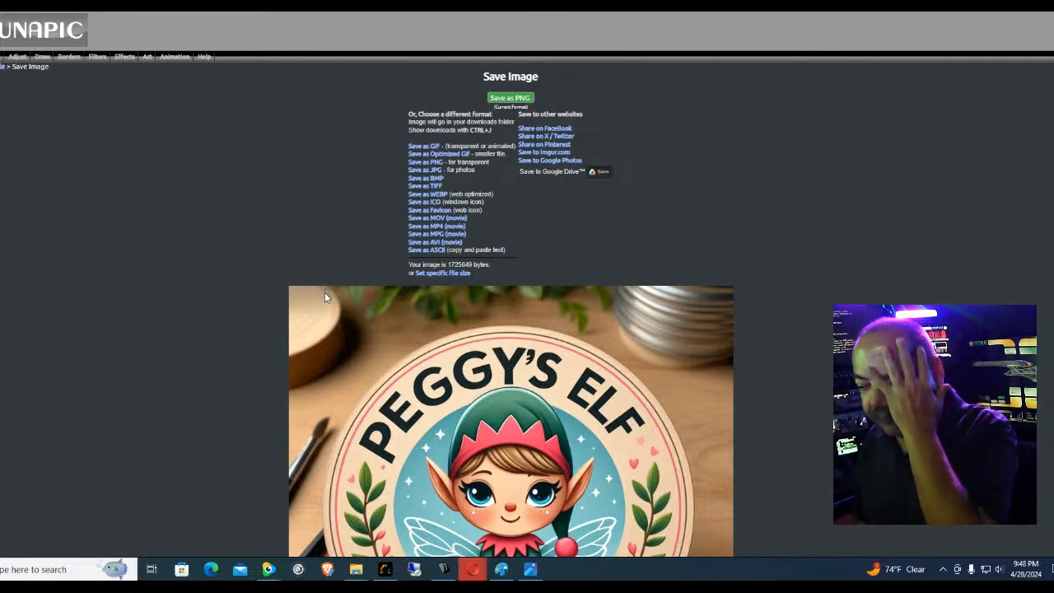
scroll(325, 293, down, 3)
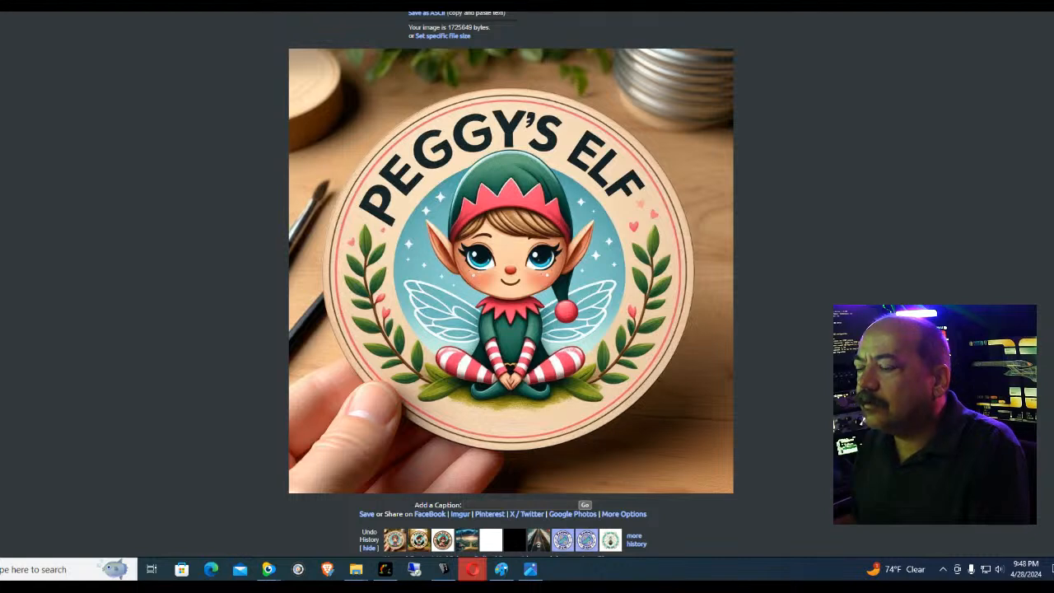
key(ctrl+Tab)
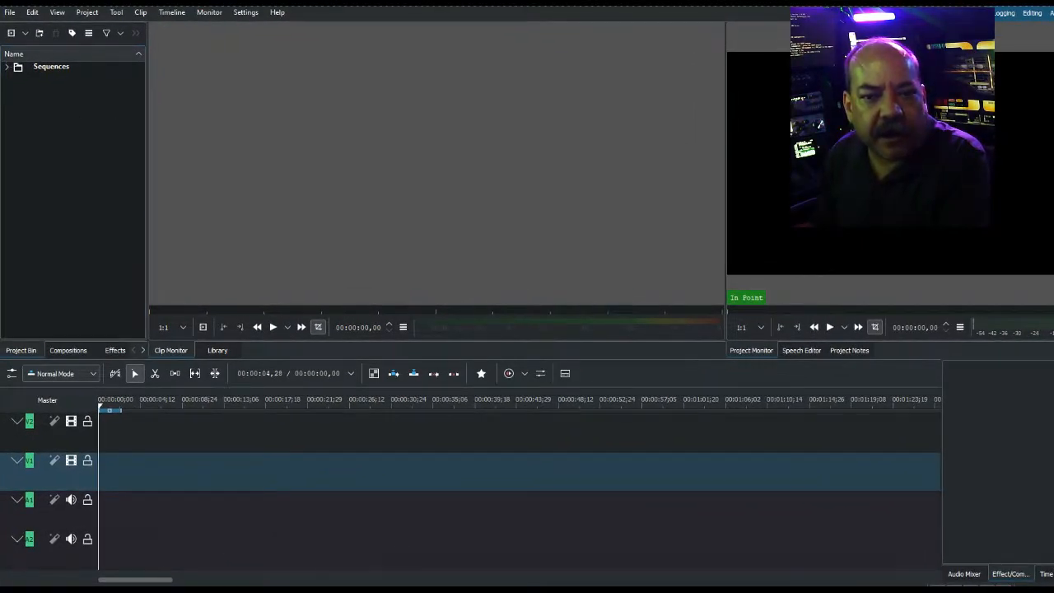
Open the saved MFJ video project in Kdenlive and look over its timeline from the overlay tracks back to the start
click(8, 14)
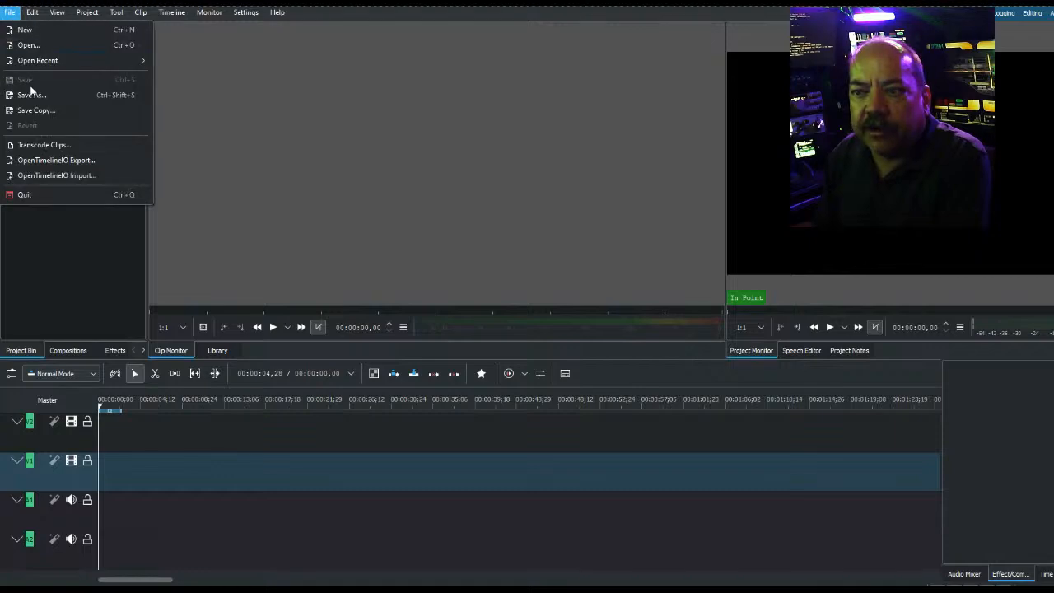
click(37, 44)
drag(461, 16, 1053, 41)
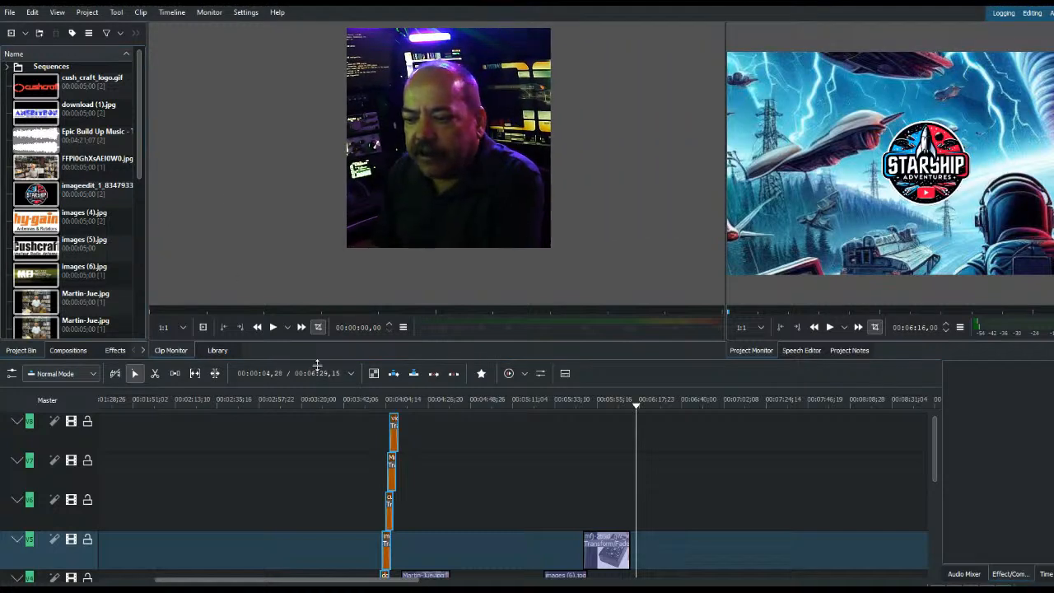
scroll(455, 458, right, 2)
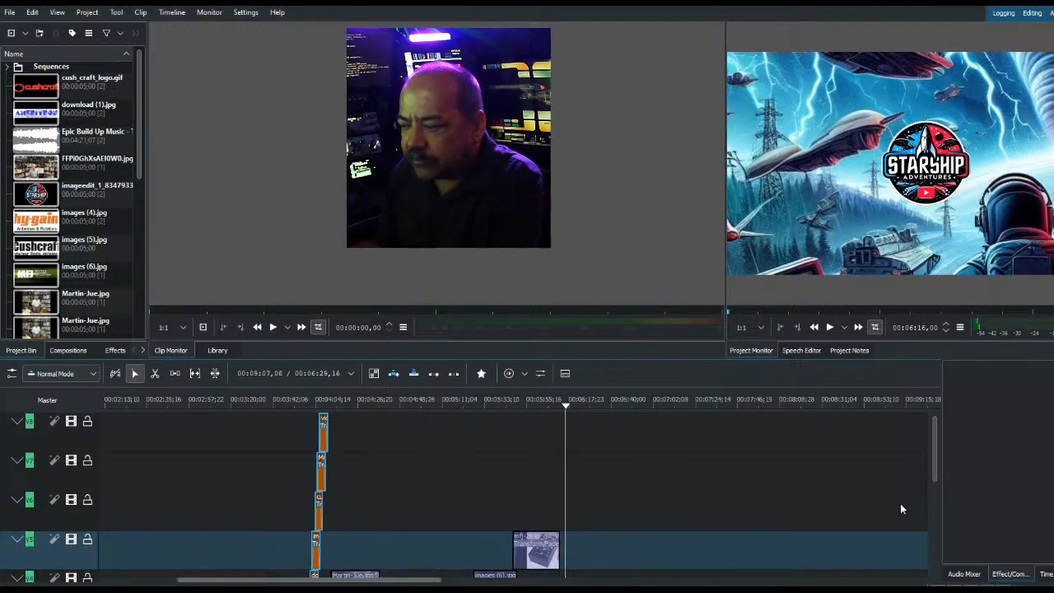
drag(934, 450, 935, 507)
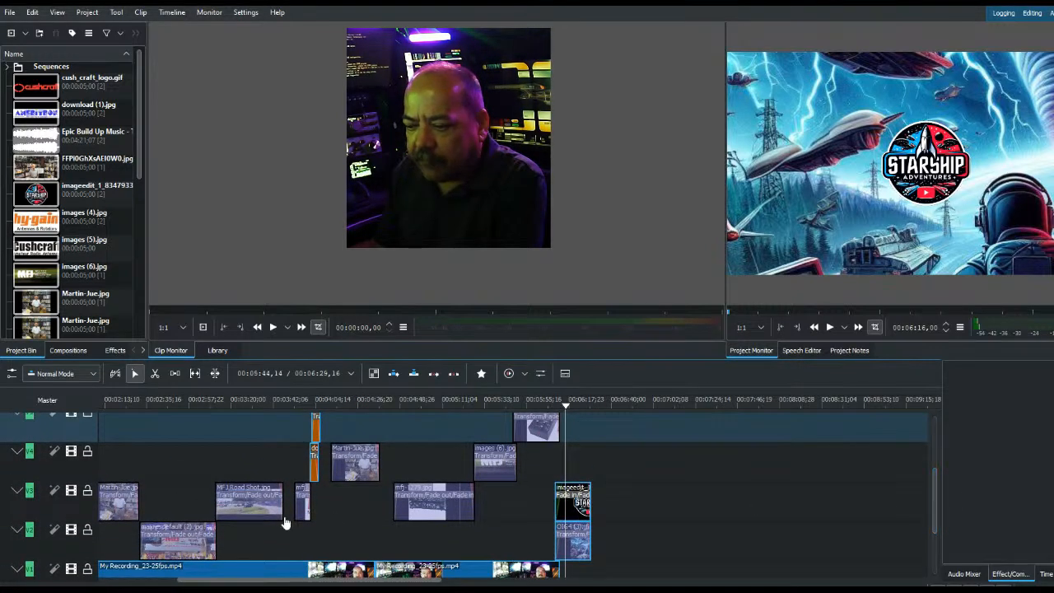
drag(387, 579, 309, 580)
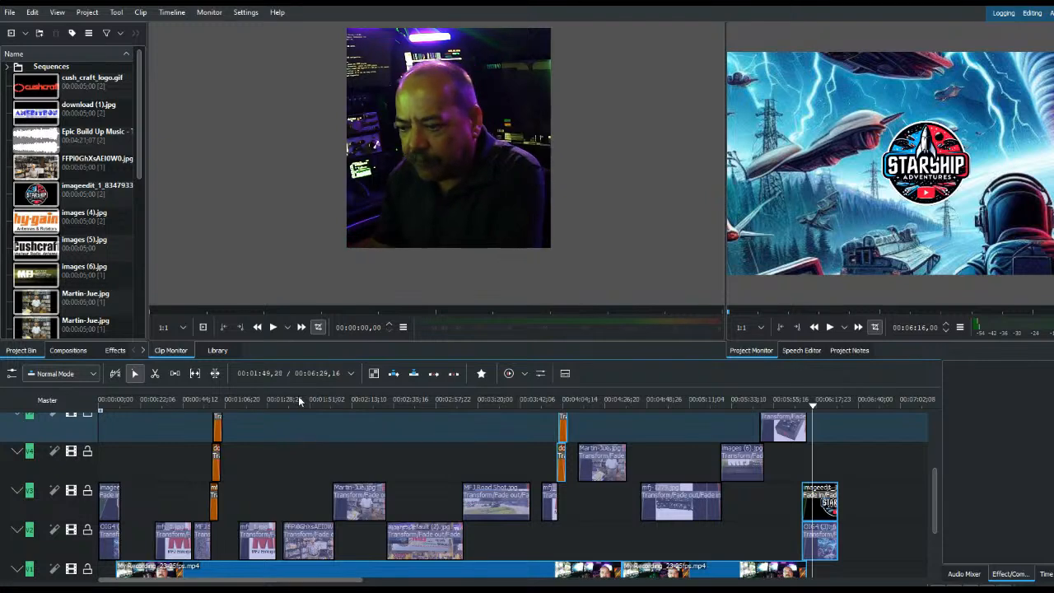
Play the sequence from about 50 seconds in, with a closer and taller timeline, to review the first image overlays
click(194, 466)
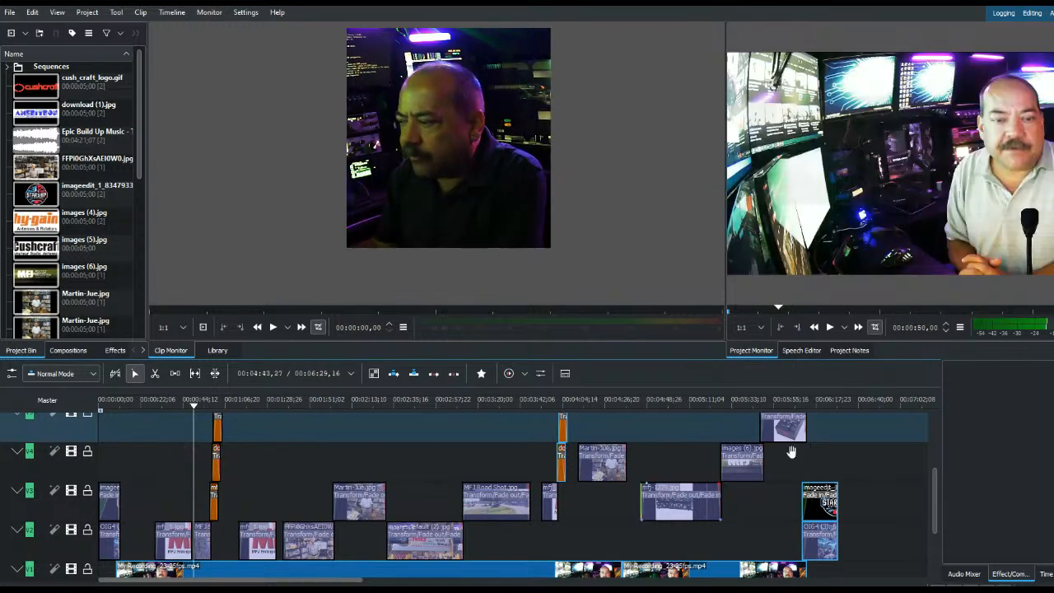
click(830, 327)
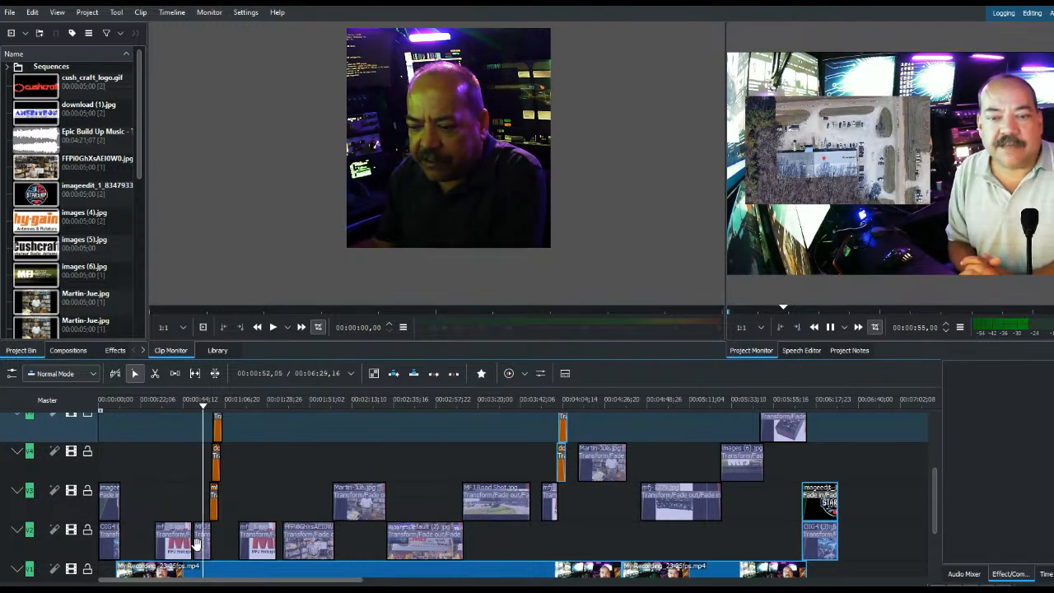
scroll(195, 541, up, 2)
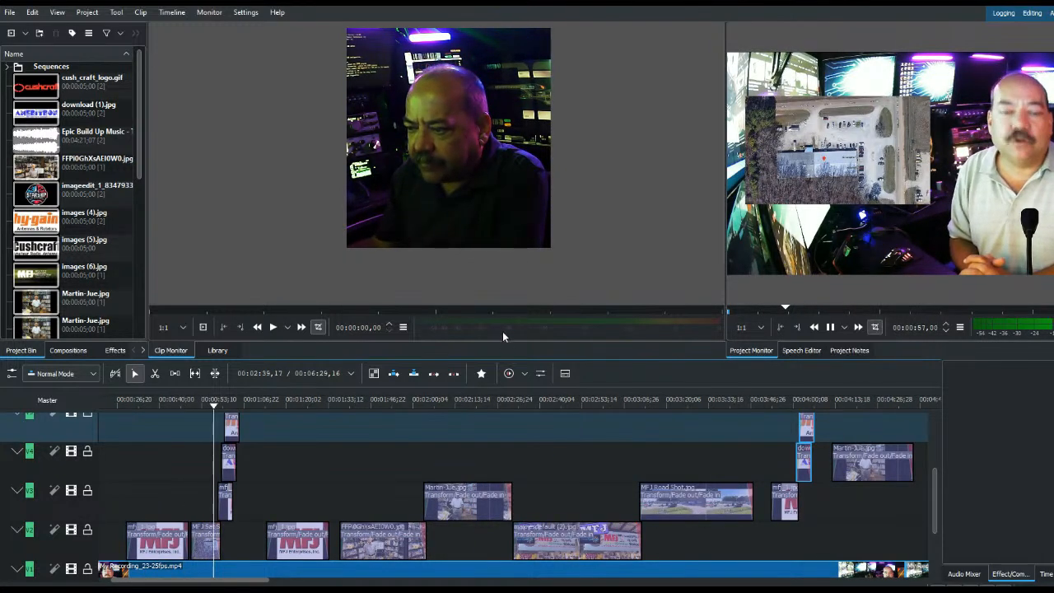
drag(506, 341, 506, 227)
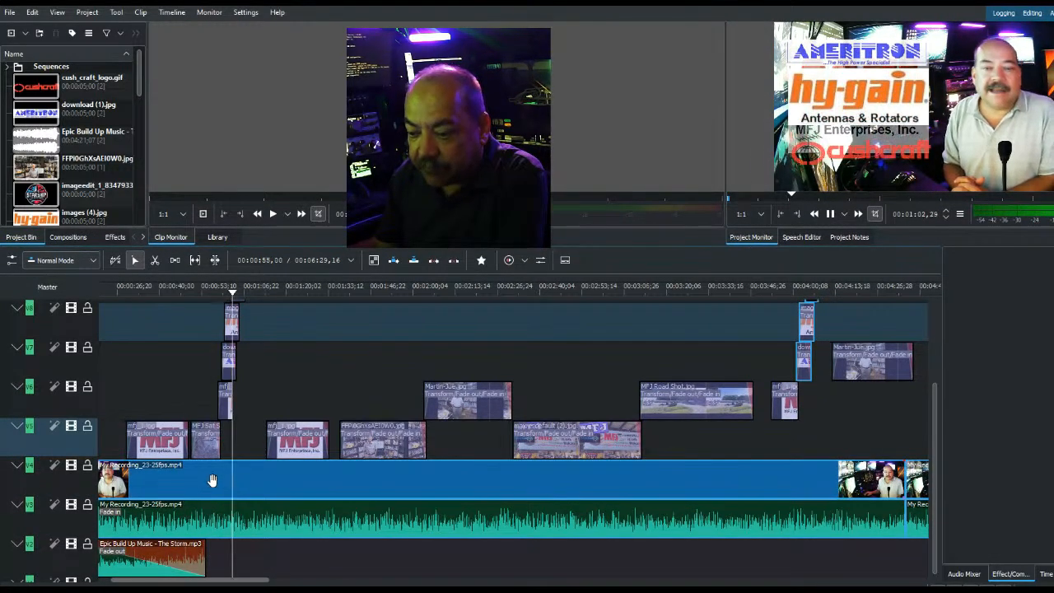
click(203, 395)
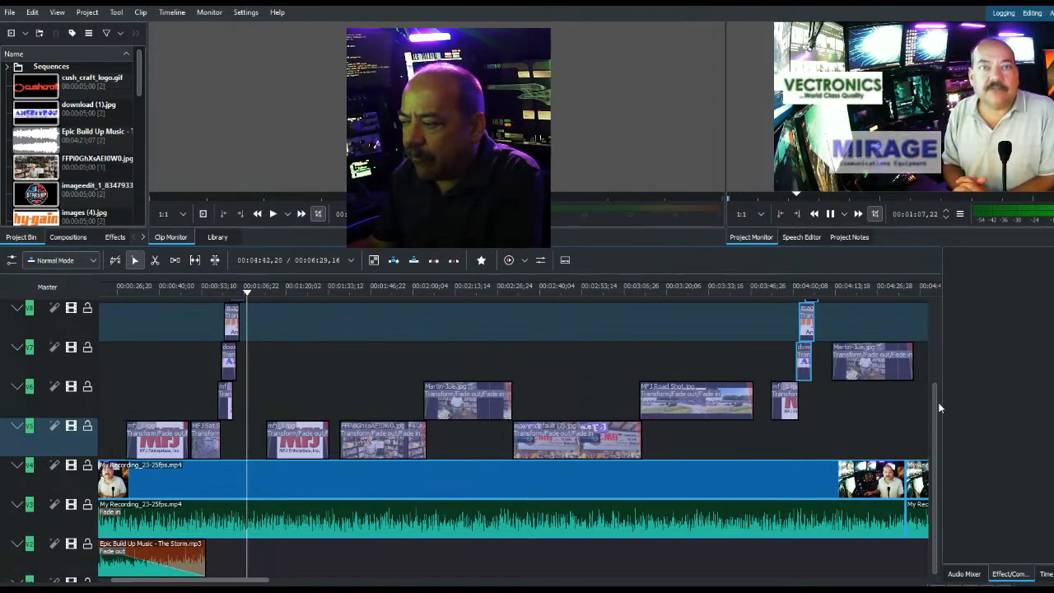
Preview the brand logo overlays around 4 minutes, the photo overlay after them and the closing Starship Adventures title, and stop playback
drag(932, 411, 934, 317)
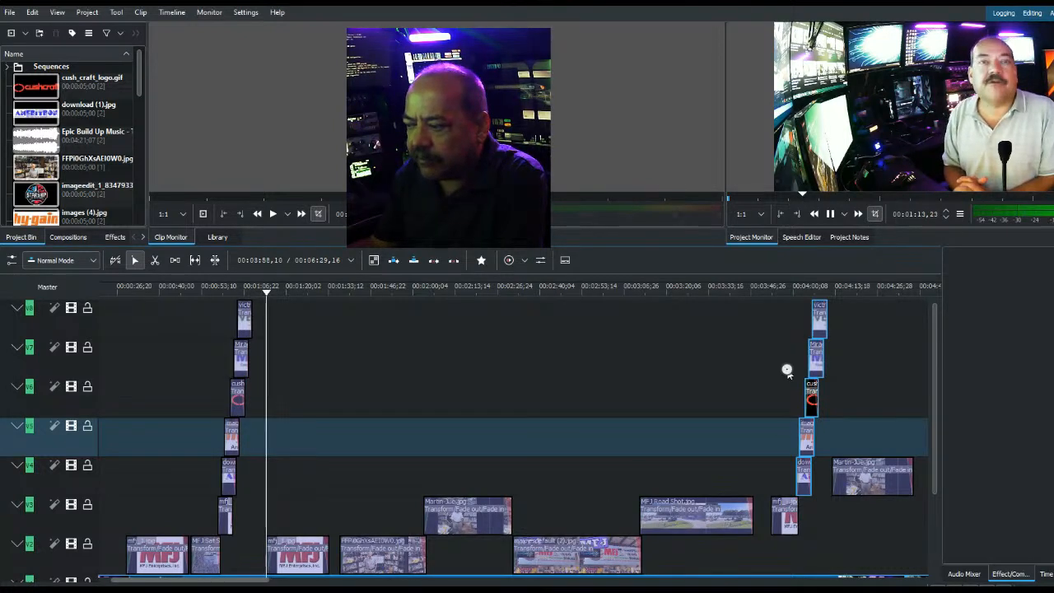
click(788, 401)
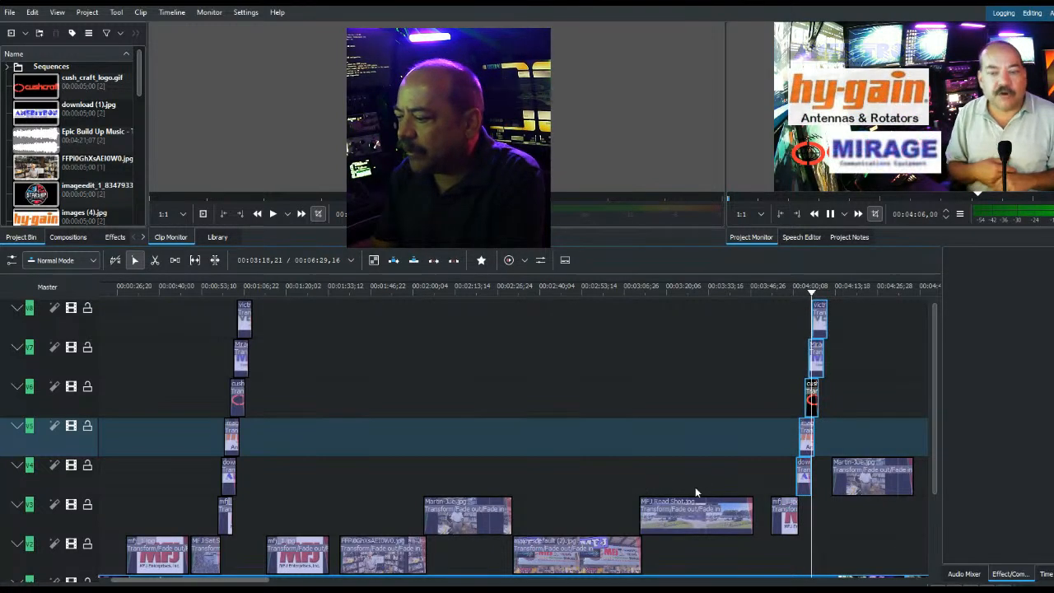
click(834, 430)
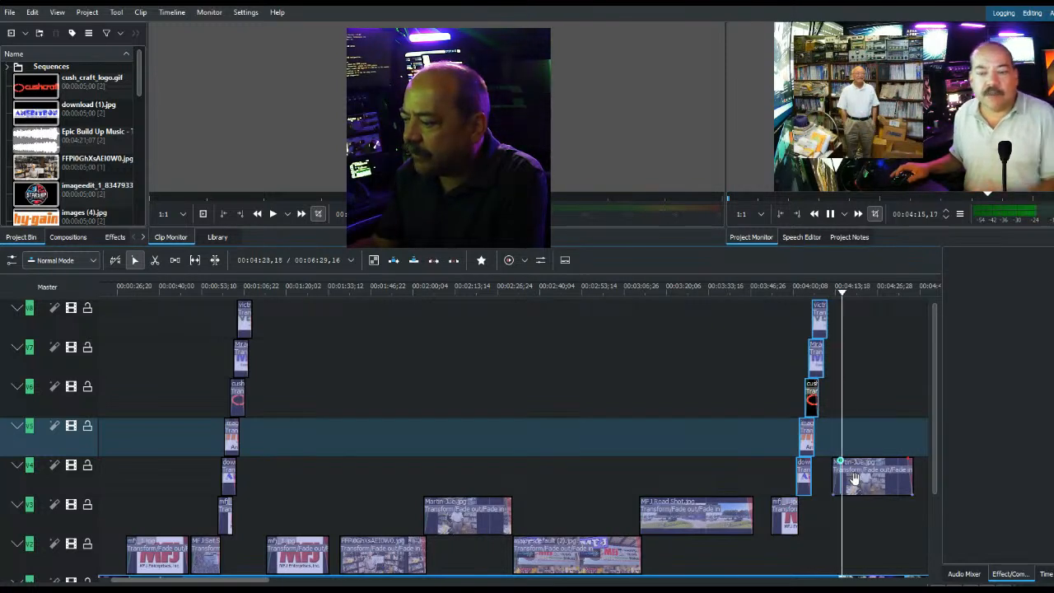
drag(932, 474, 934, 528)
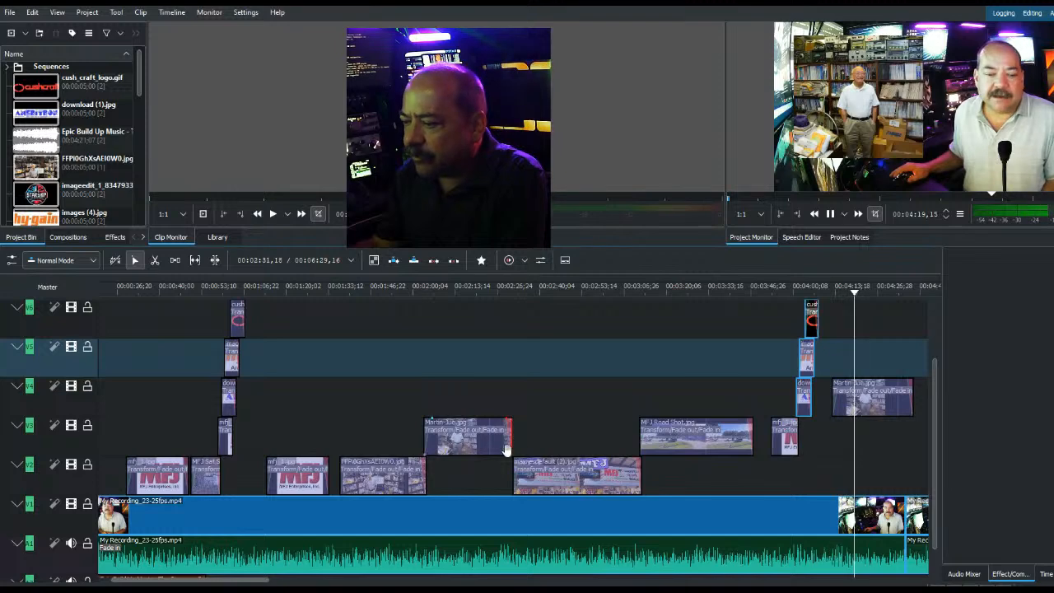
ctrl+scroll(508, 447, down, 1)
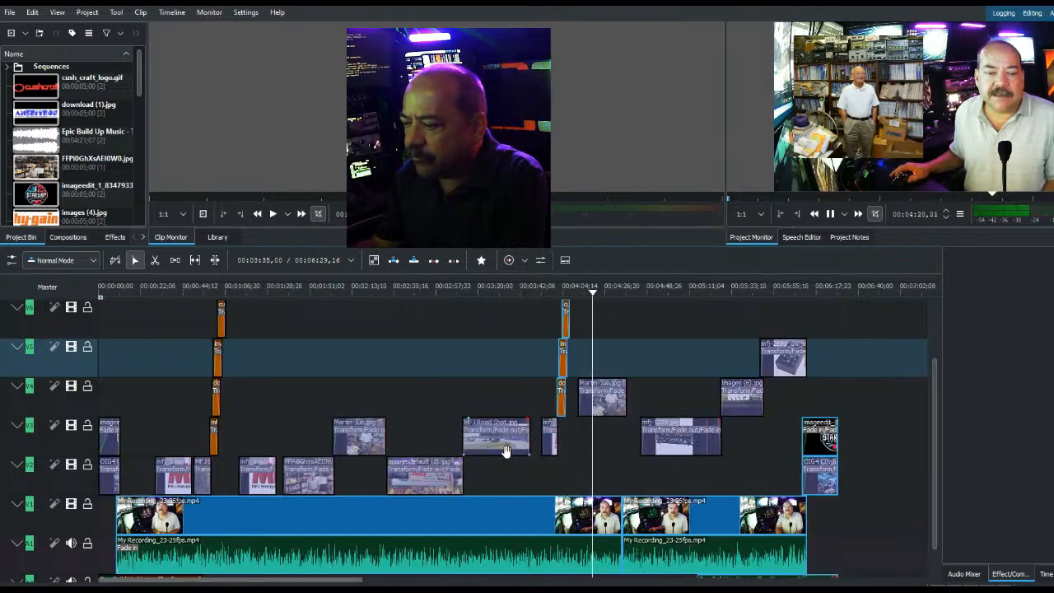
click(796, 402)
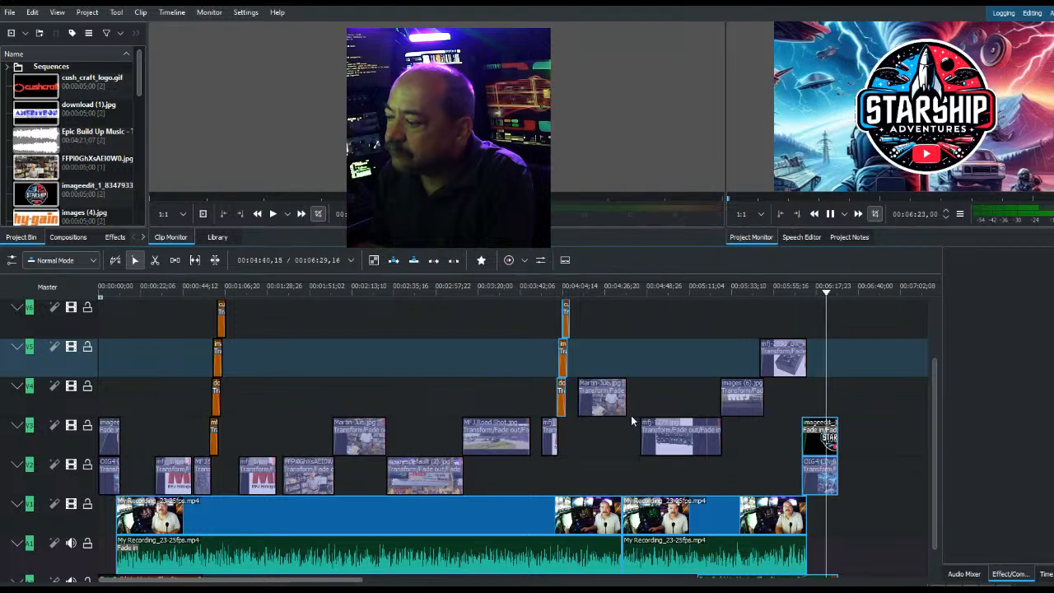
key(space)
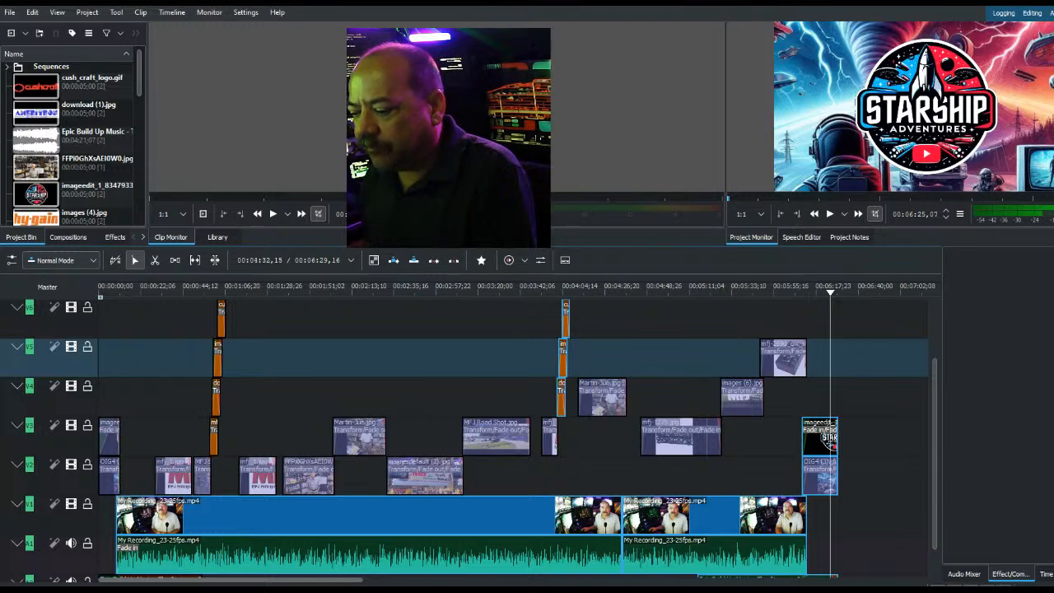
Switch to the YouTube Studio channel customization window to view the channel's banner image and video watermark
mouse_move(525, 590)
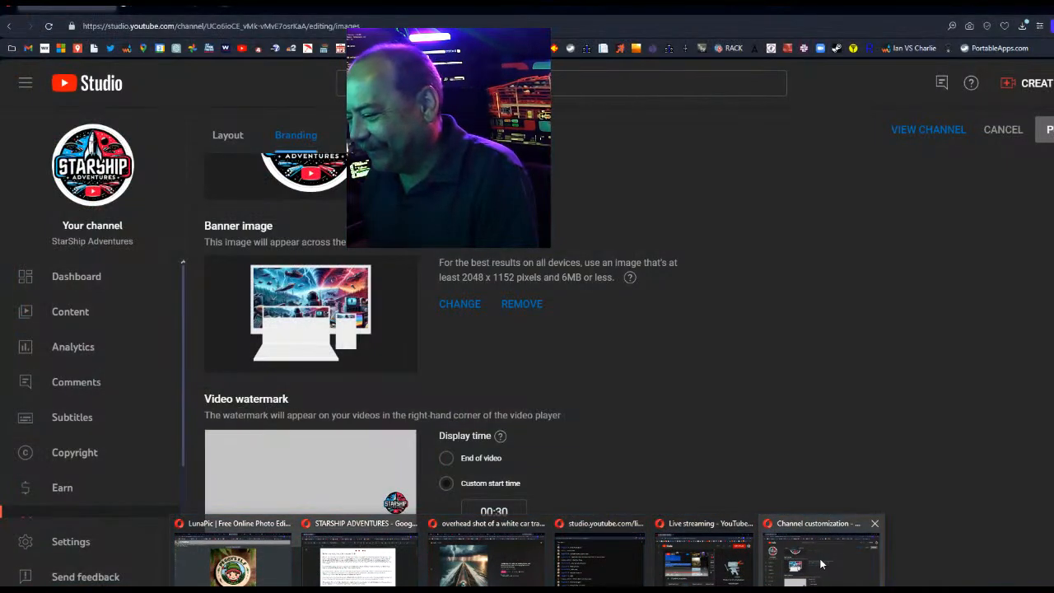
click(821, 564)
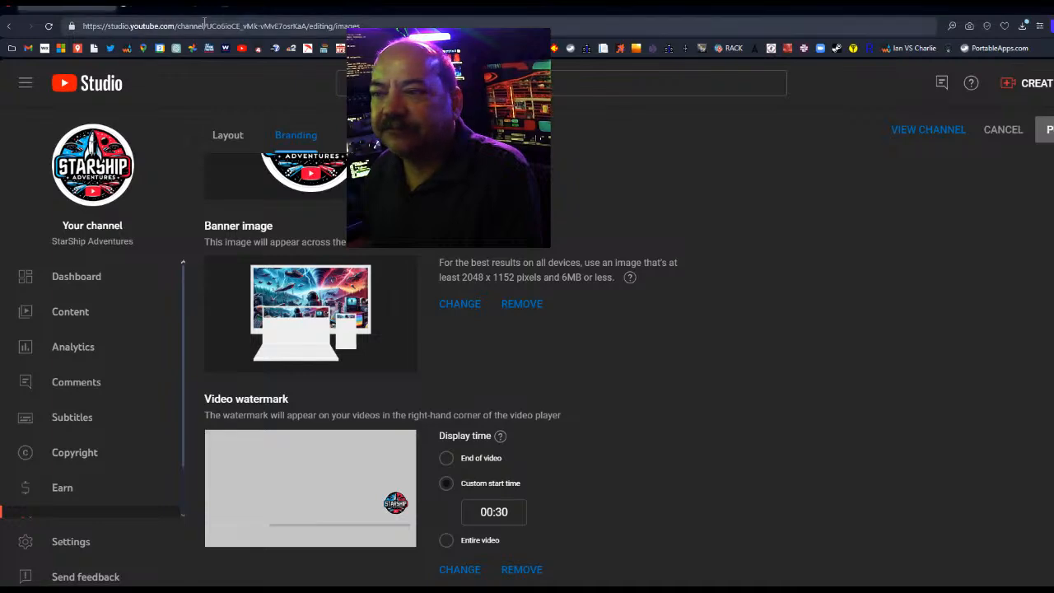
drag(271, 8, 1053, 98)
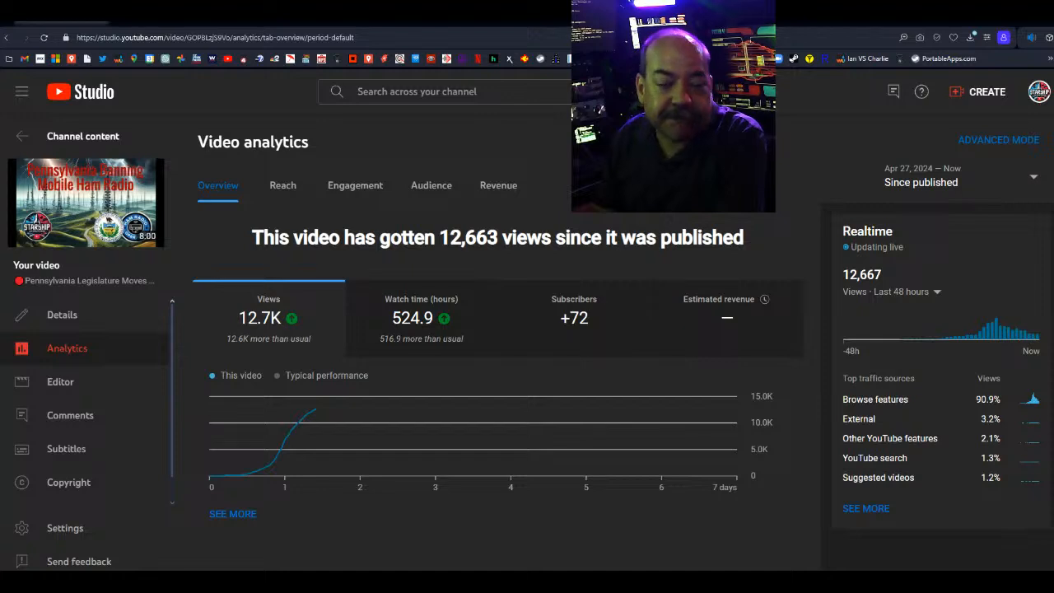
Examine the Pennsylvania ham radio video's view and watch-time analytics, and show its subscriber graph
mouse_move(445, 322)
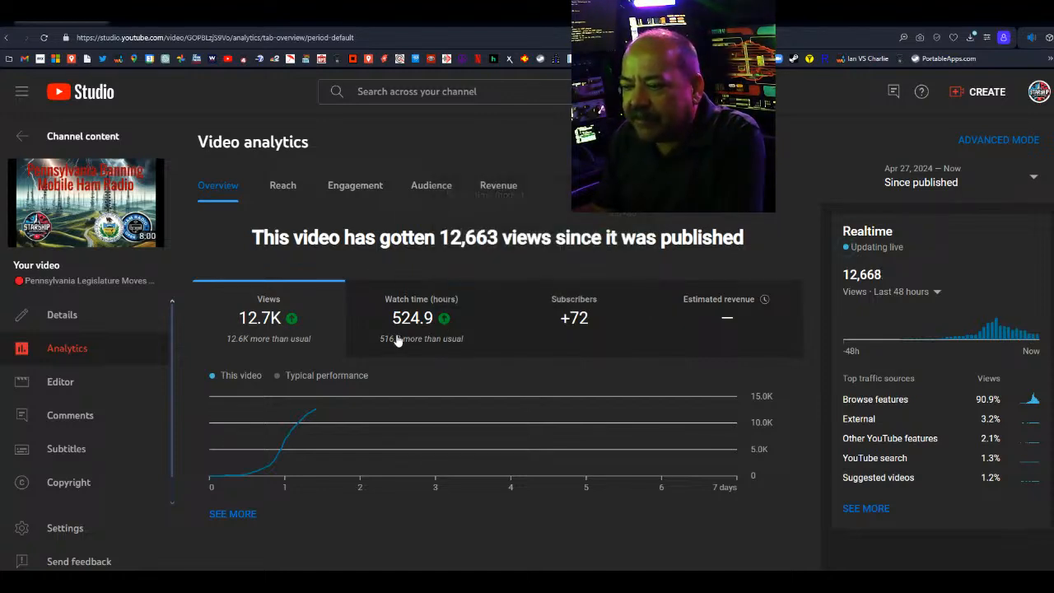
mouse_move(263, 440)
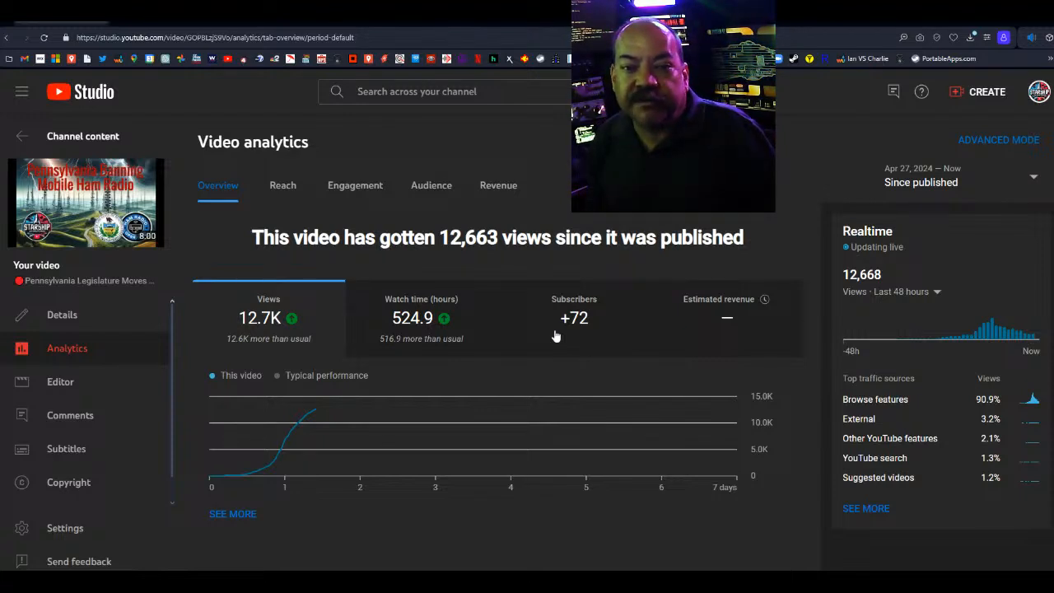
drag(556, 336, 571, 360)
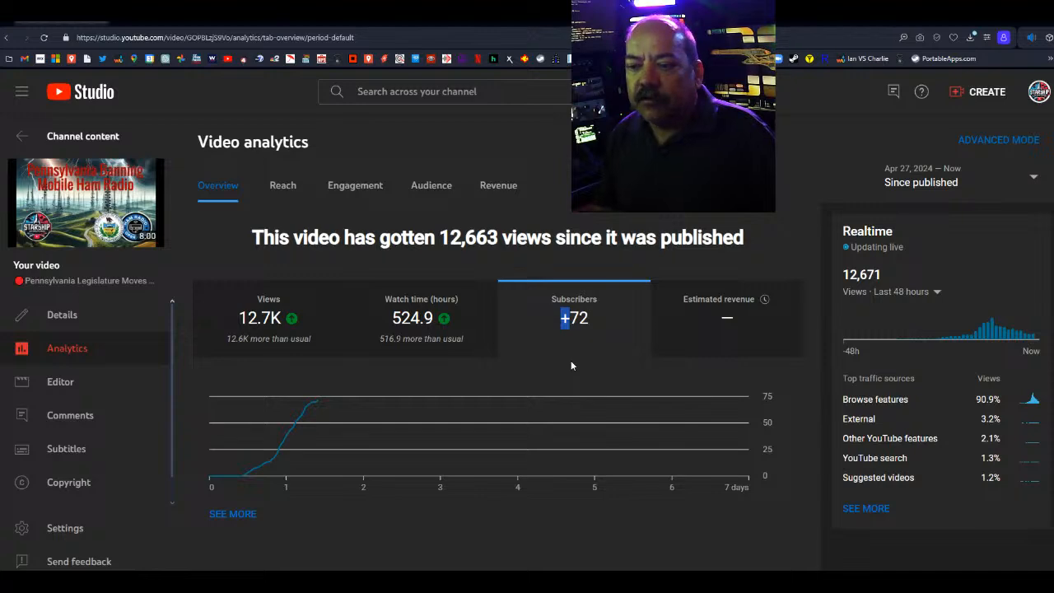
Go from the video's details to the channel content list, check the channel dashboard, and reopen the content list
click(78, 317)
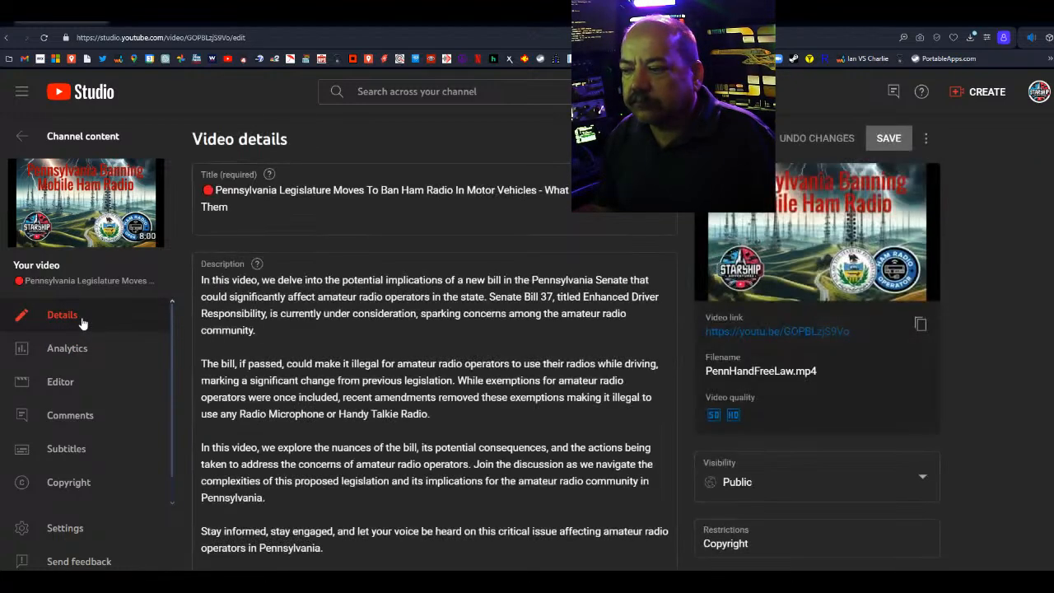
click(22, 136)
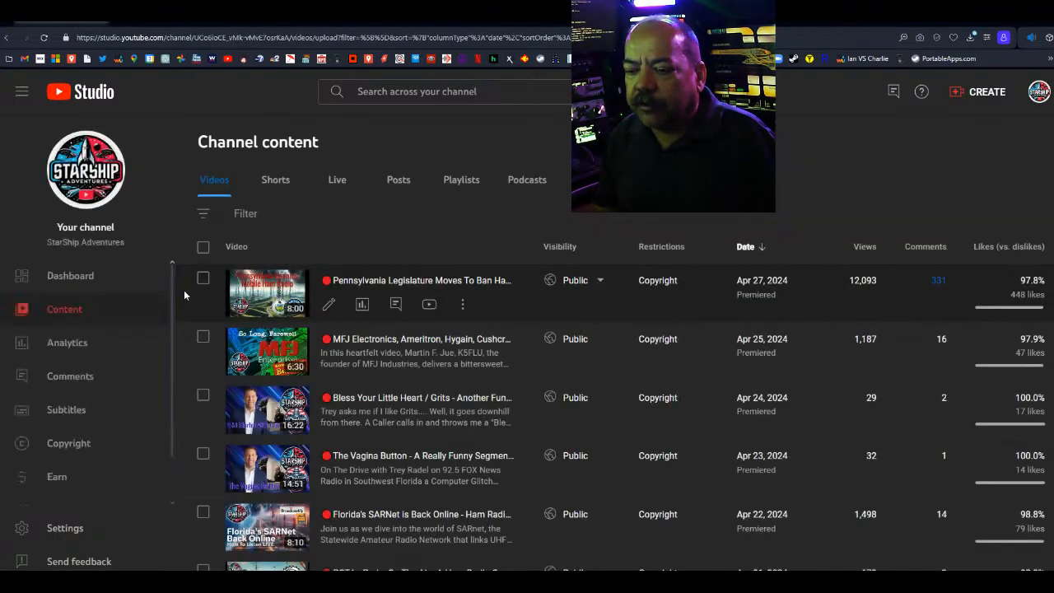
click(80, 278)
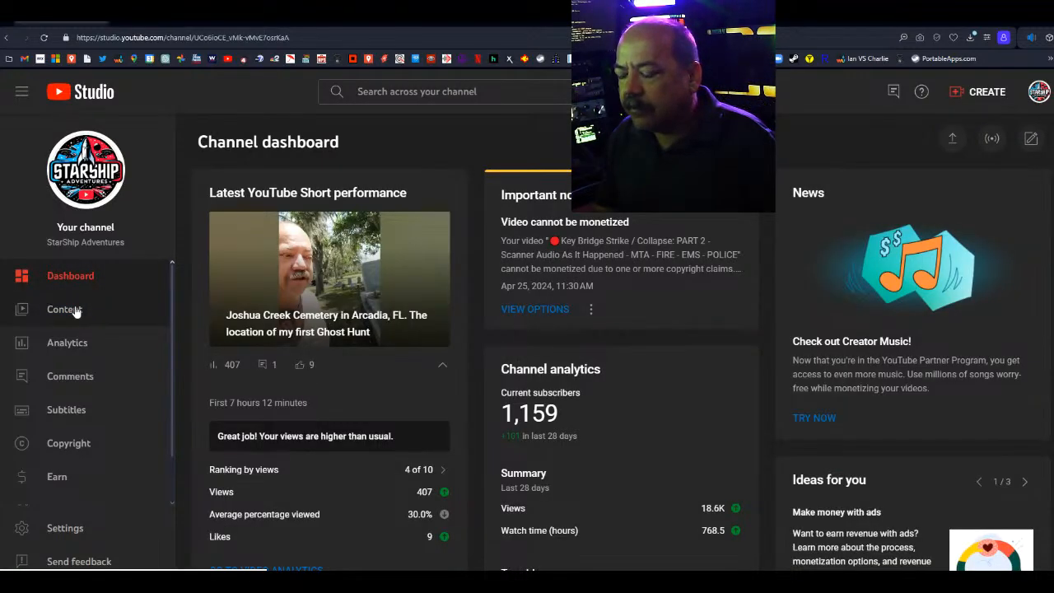
click(74, 311)
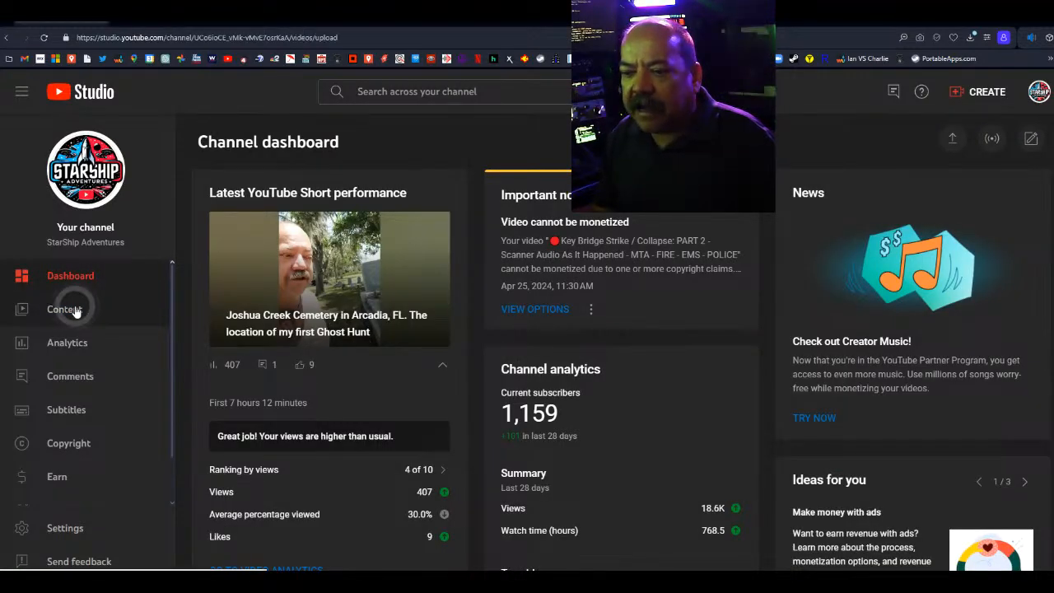